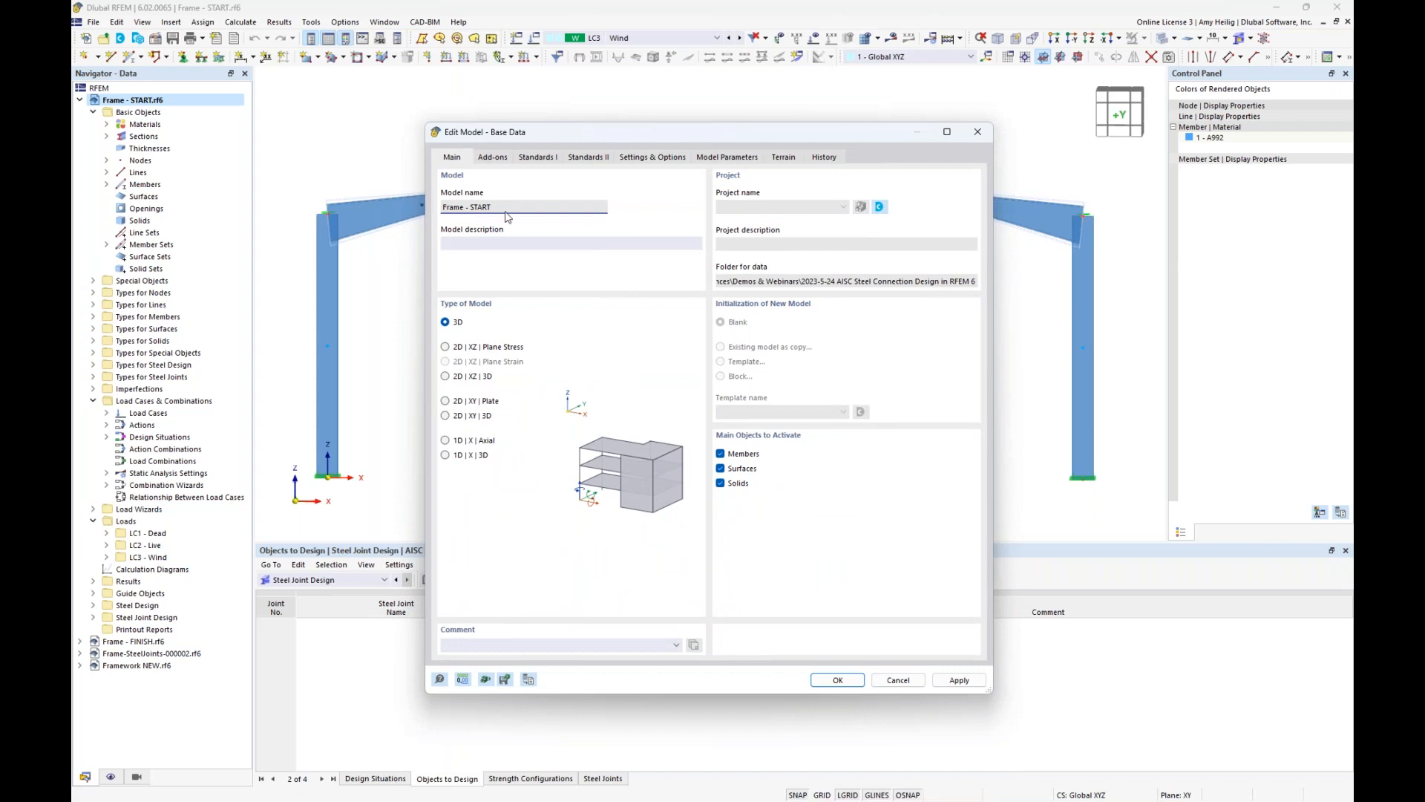
# - Review the model's base data: activated add-ons, load combination and steel design standards, and the steel joints standard
pyautogui.click(501, 160)
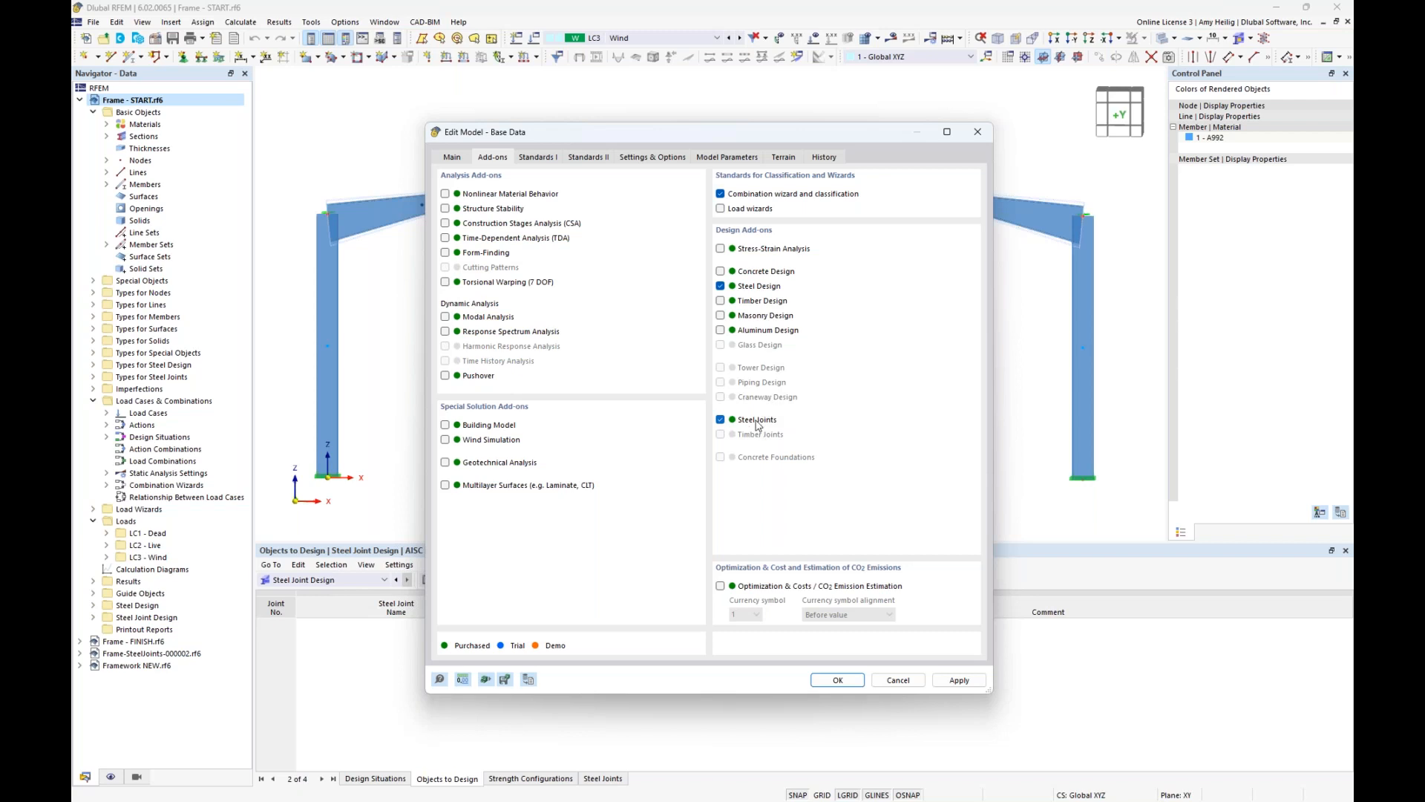
pyautogui.click(547, 162)
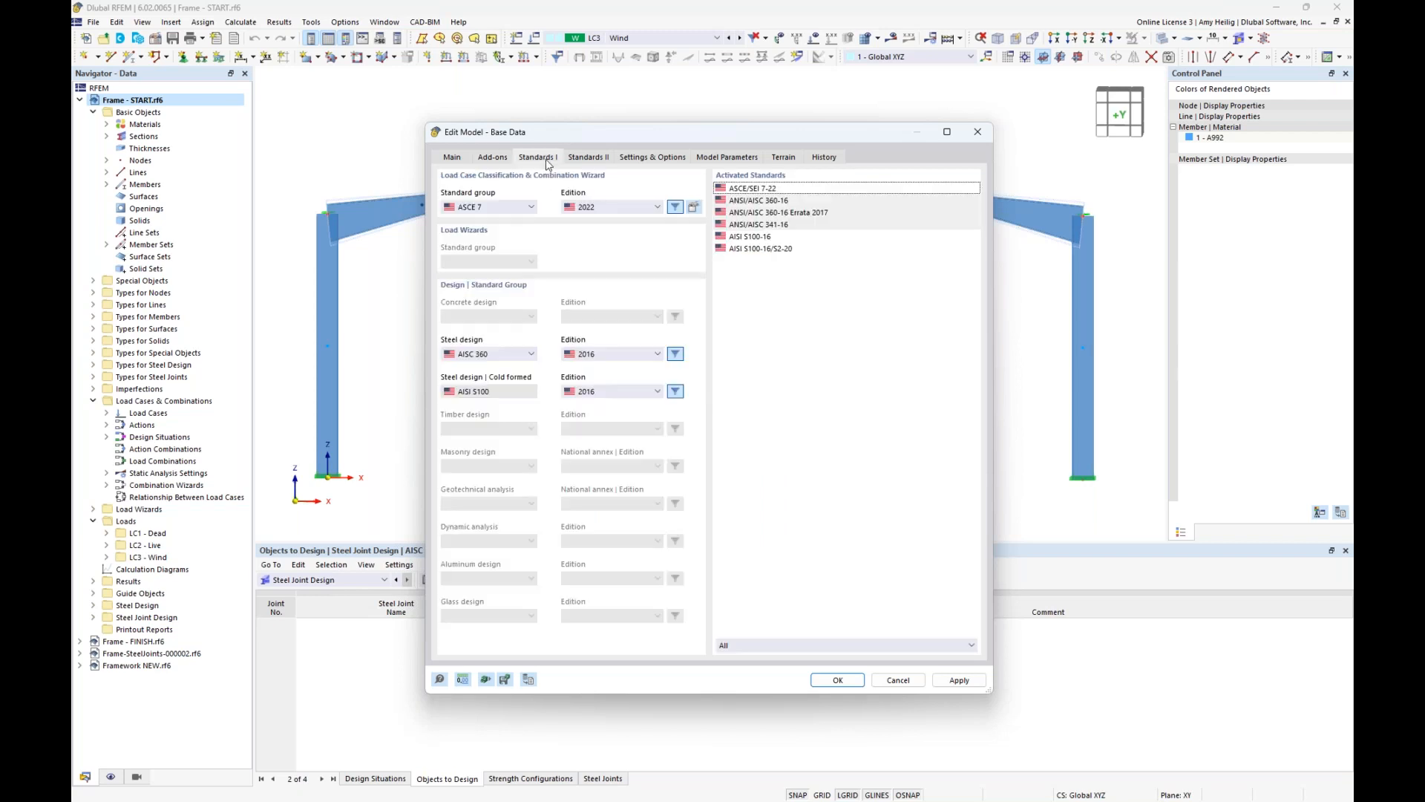
pyautogui.click(531, 208)
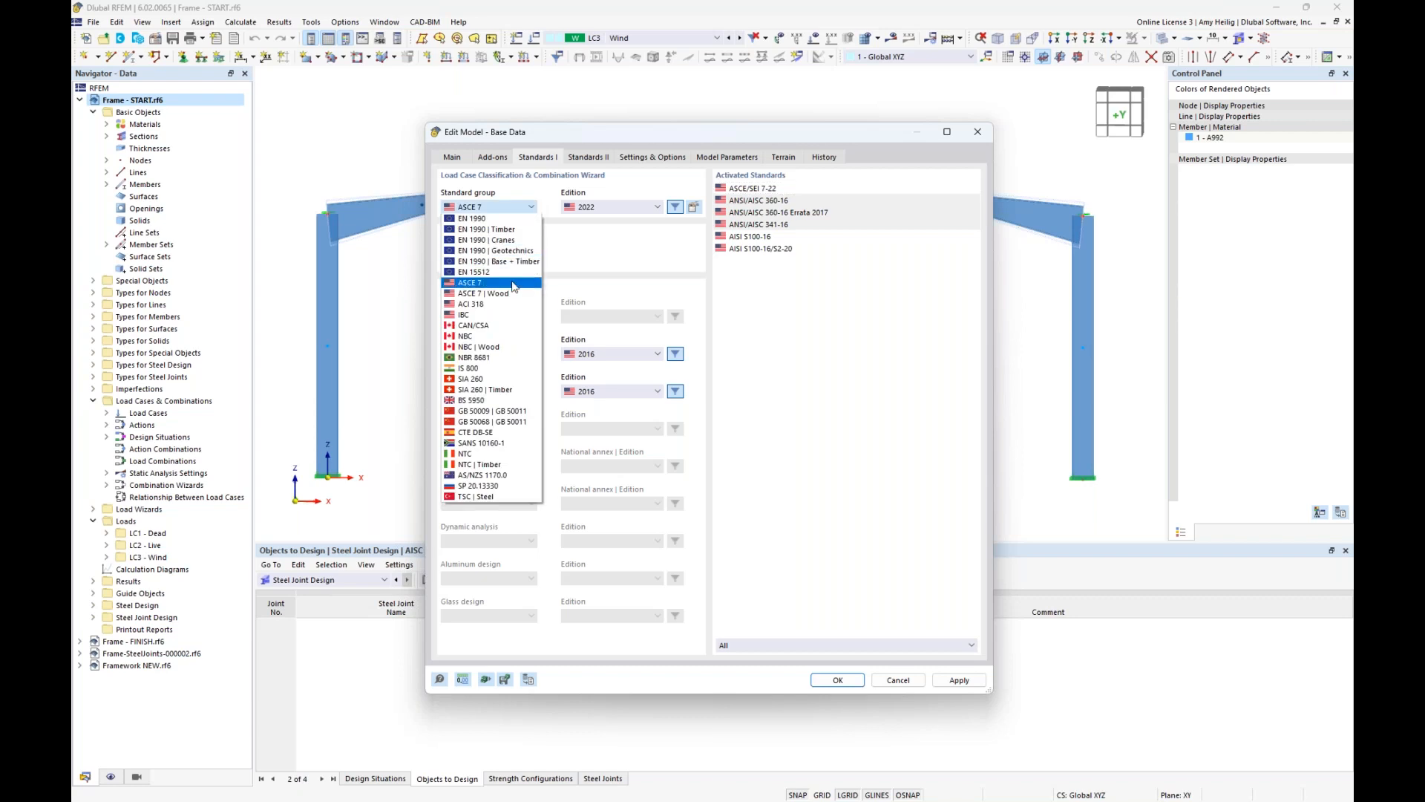
pyautogui.click(607, 250)
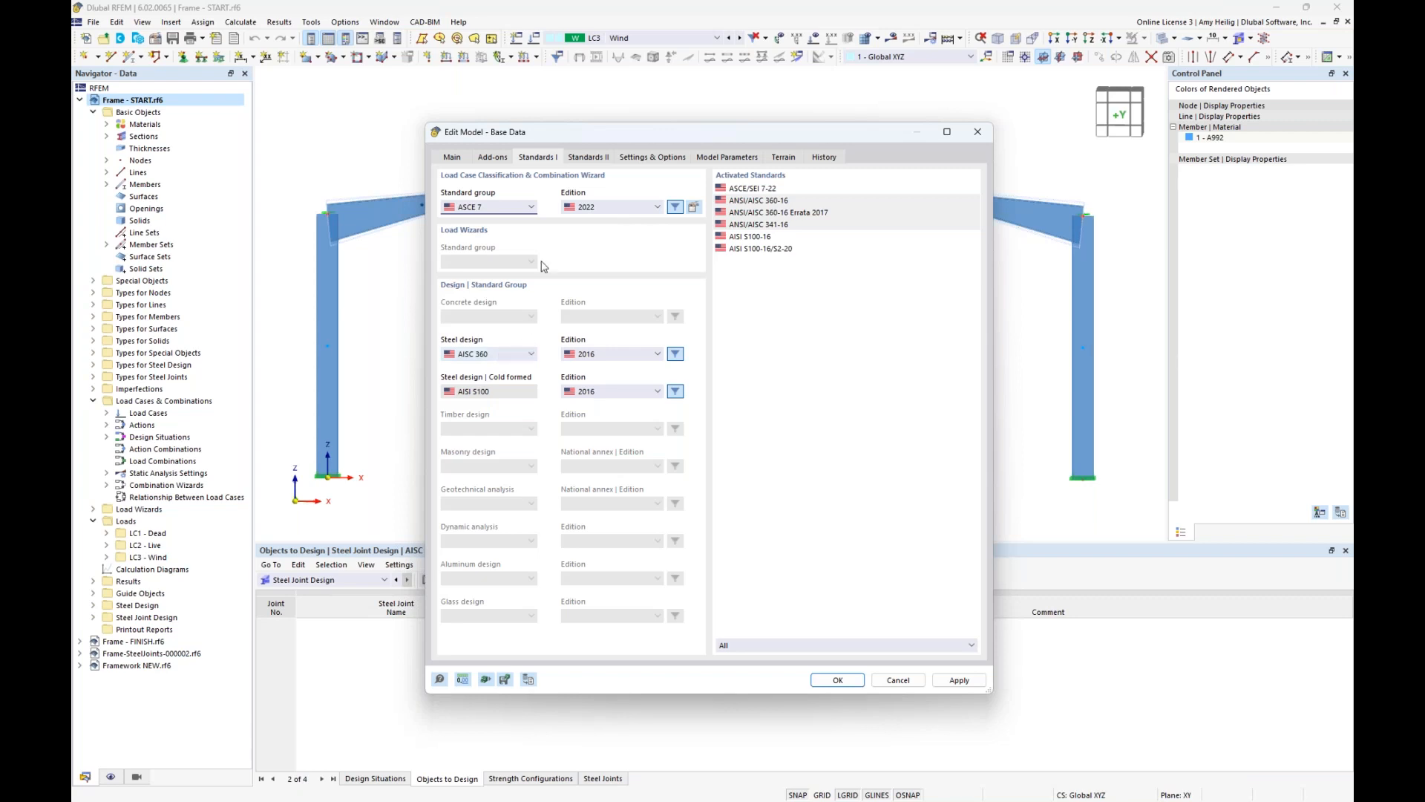
pyautogui.click(602, 163)
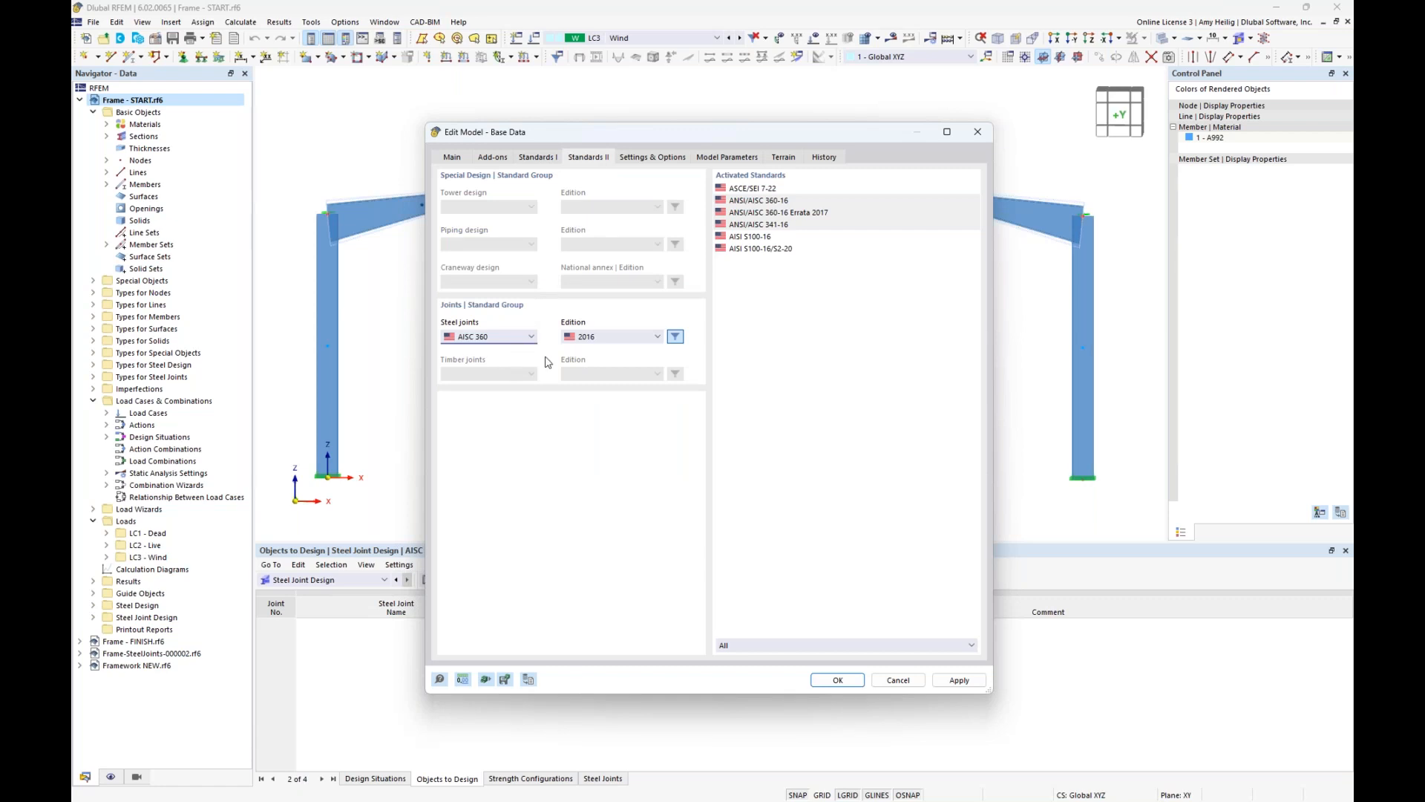
pyautogui.click(837, 680)
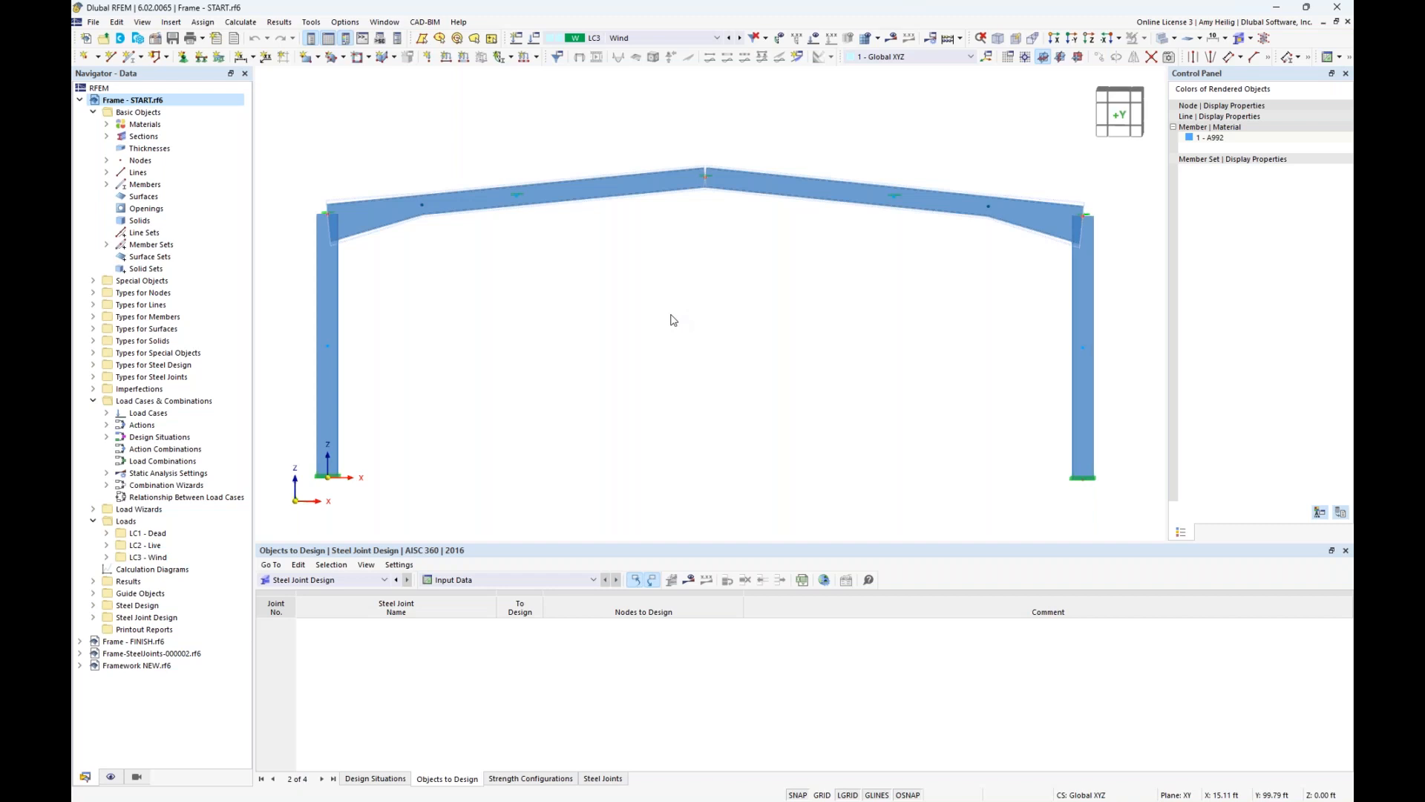
# - View the frame as wireframe and as a solid model, and return to the transparent solid display
pyautogui.click(1160, 39)
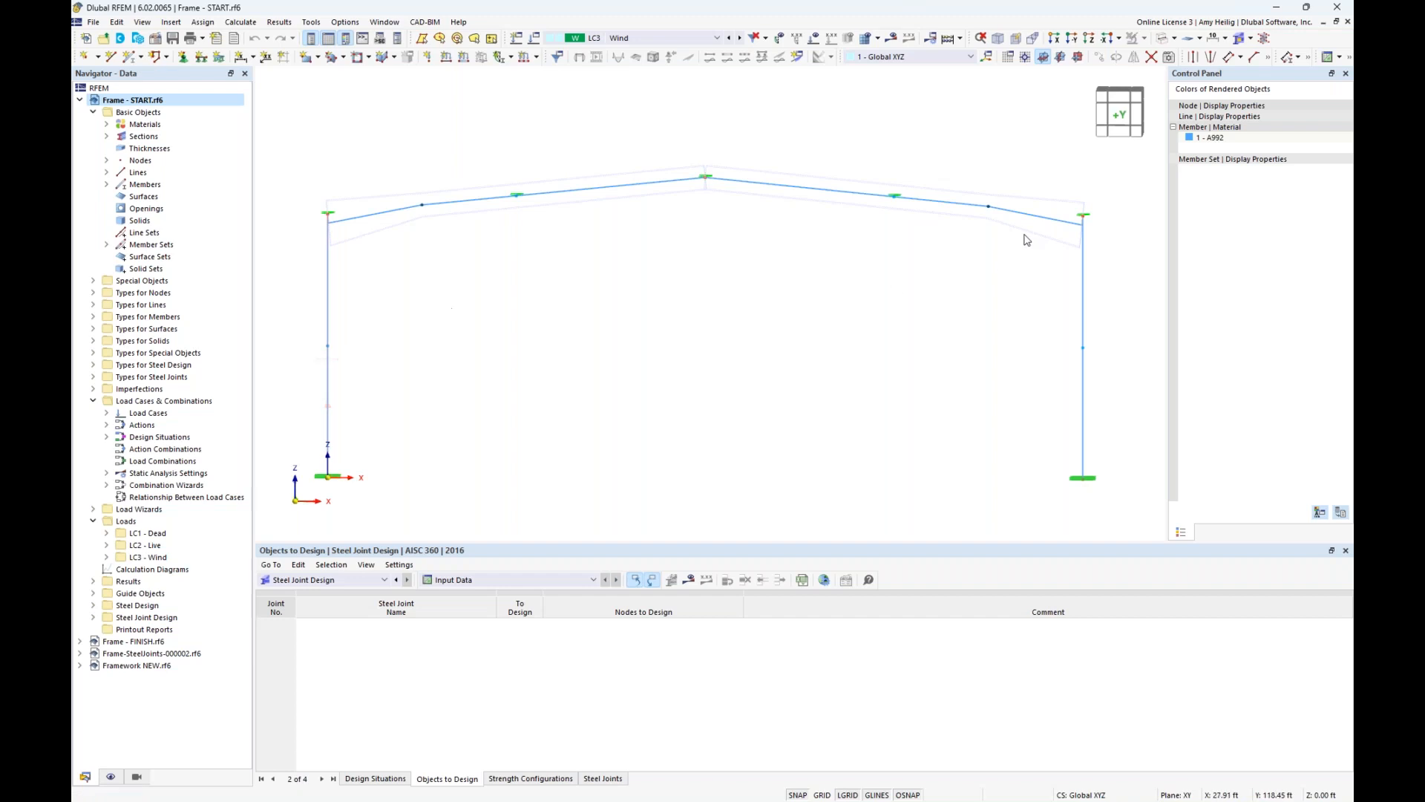
pyautogui.click(1163, 40)
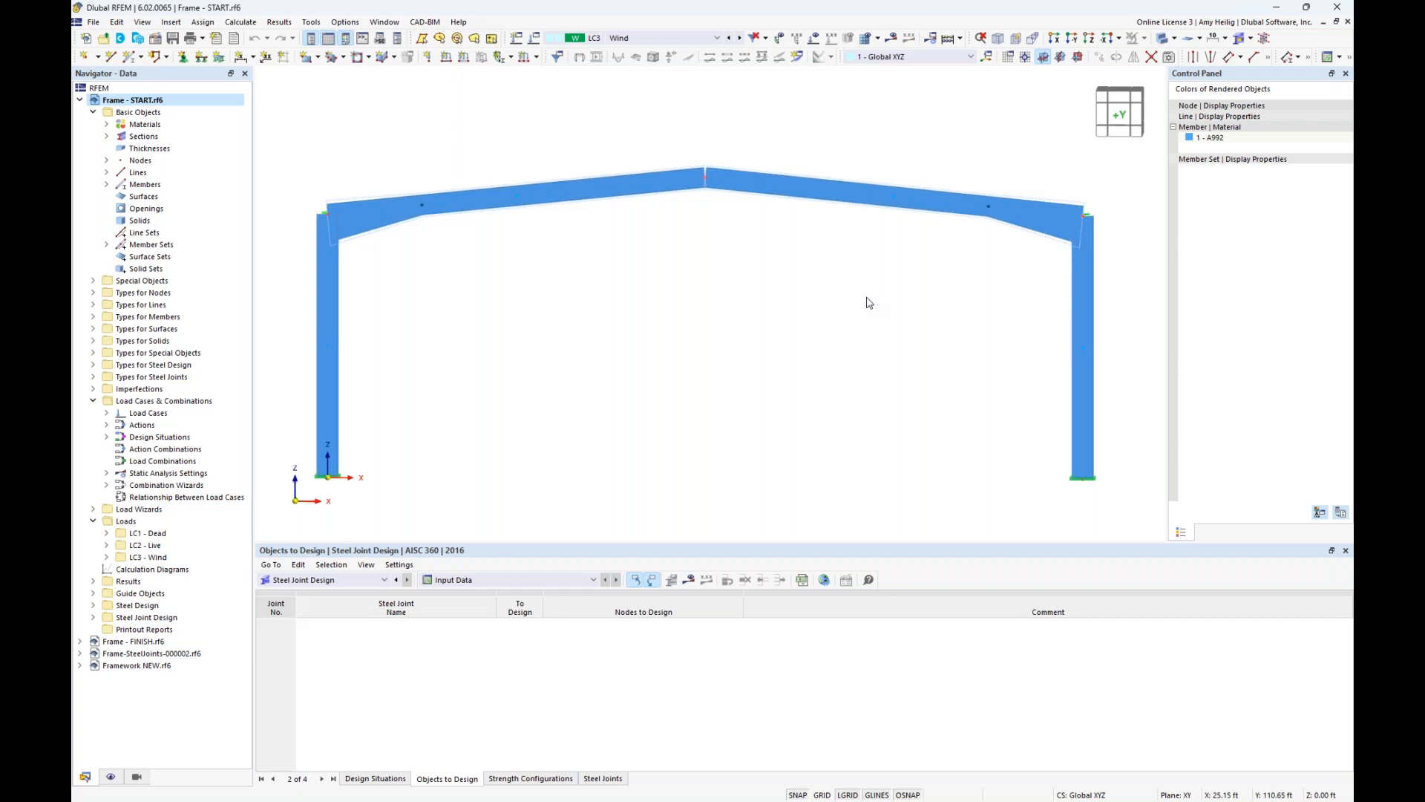
pyautogui.click(1164, 38)
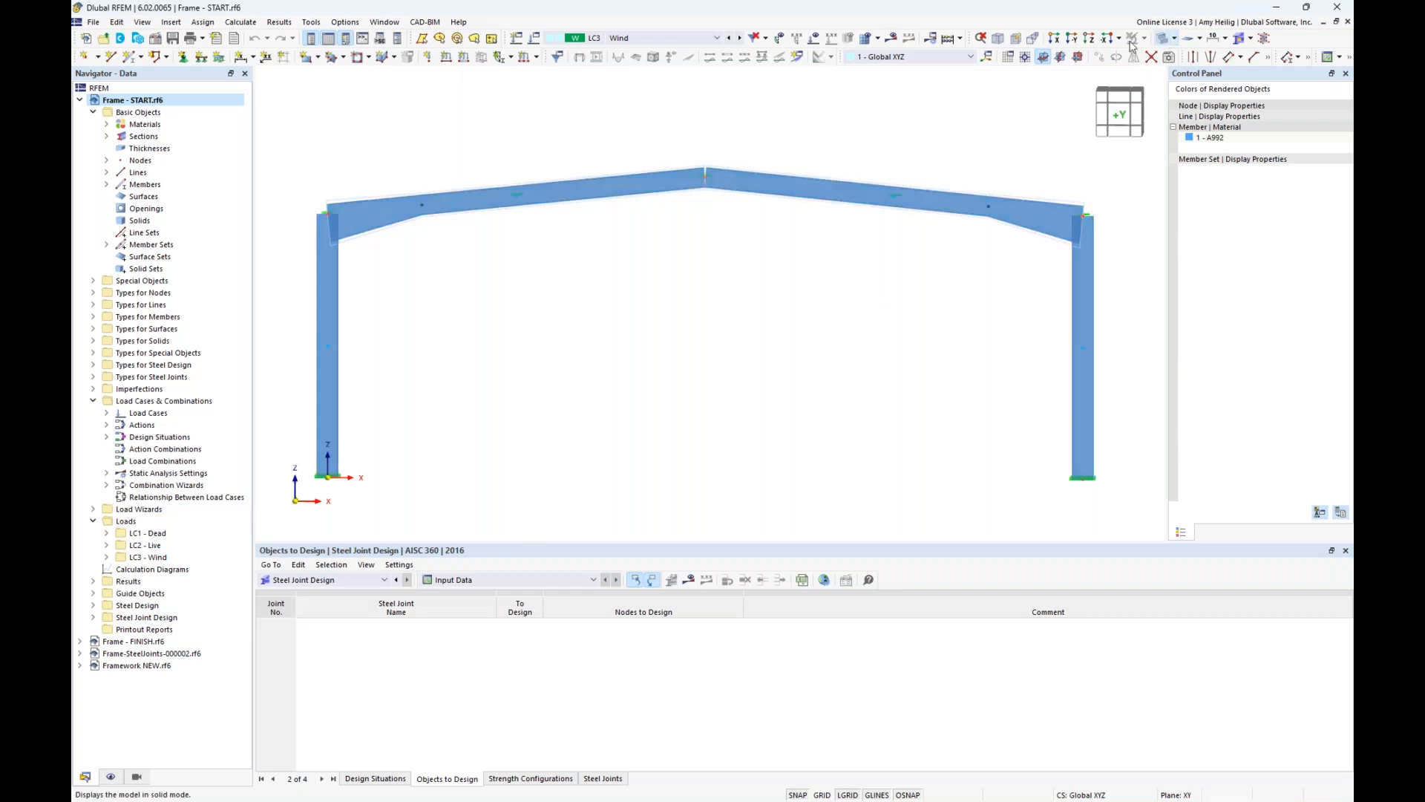
# - Highlight the members assigned to material A992 and to the W 14x48 and W 12x35 sections, then clear the selection
pyautogui.click(106, 124)
pyautogui.click(178, 135)
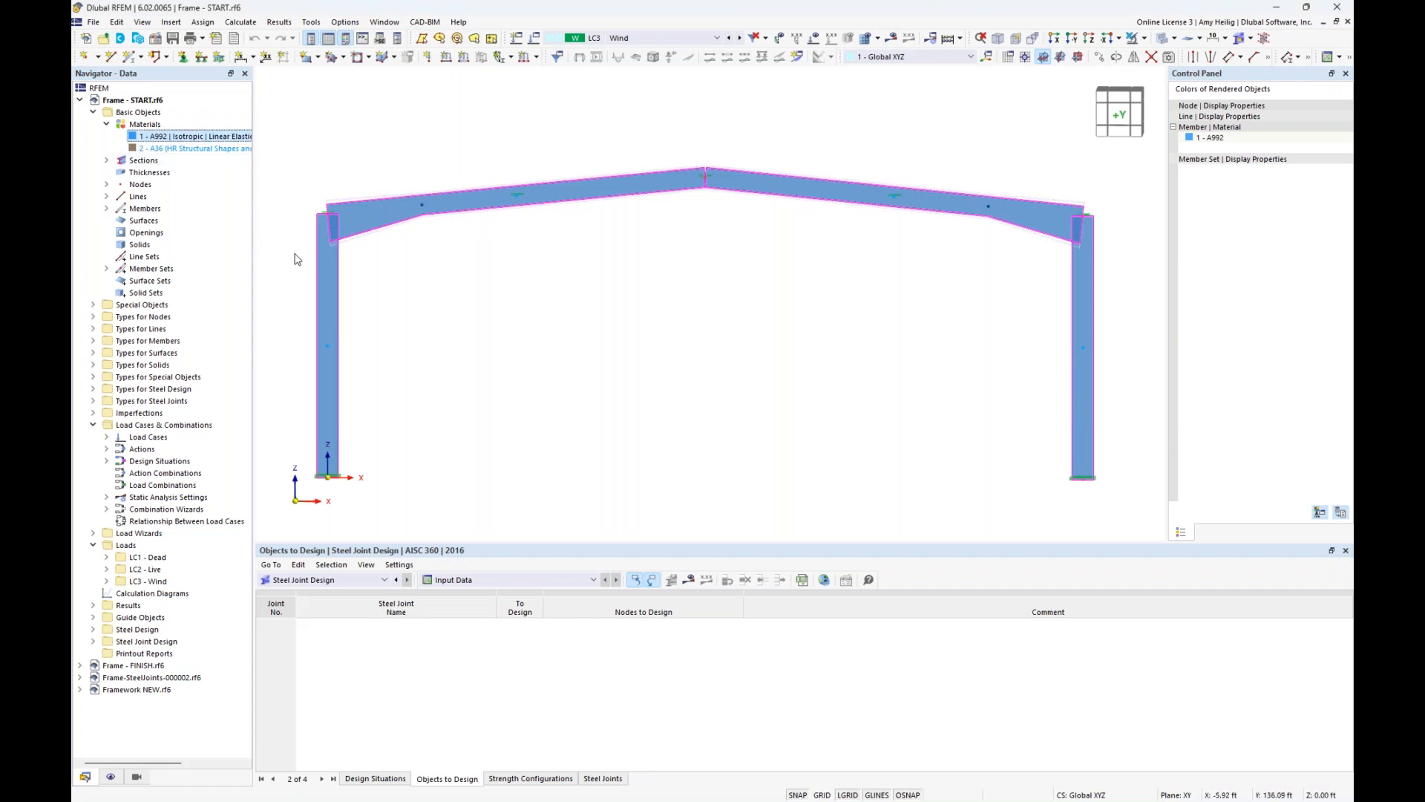
pyautogui.click(107, 125)
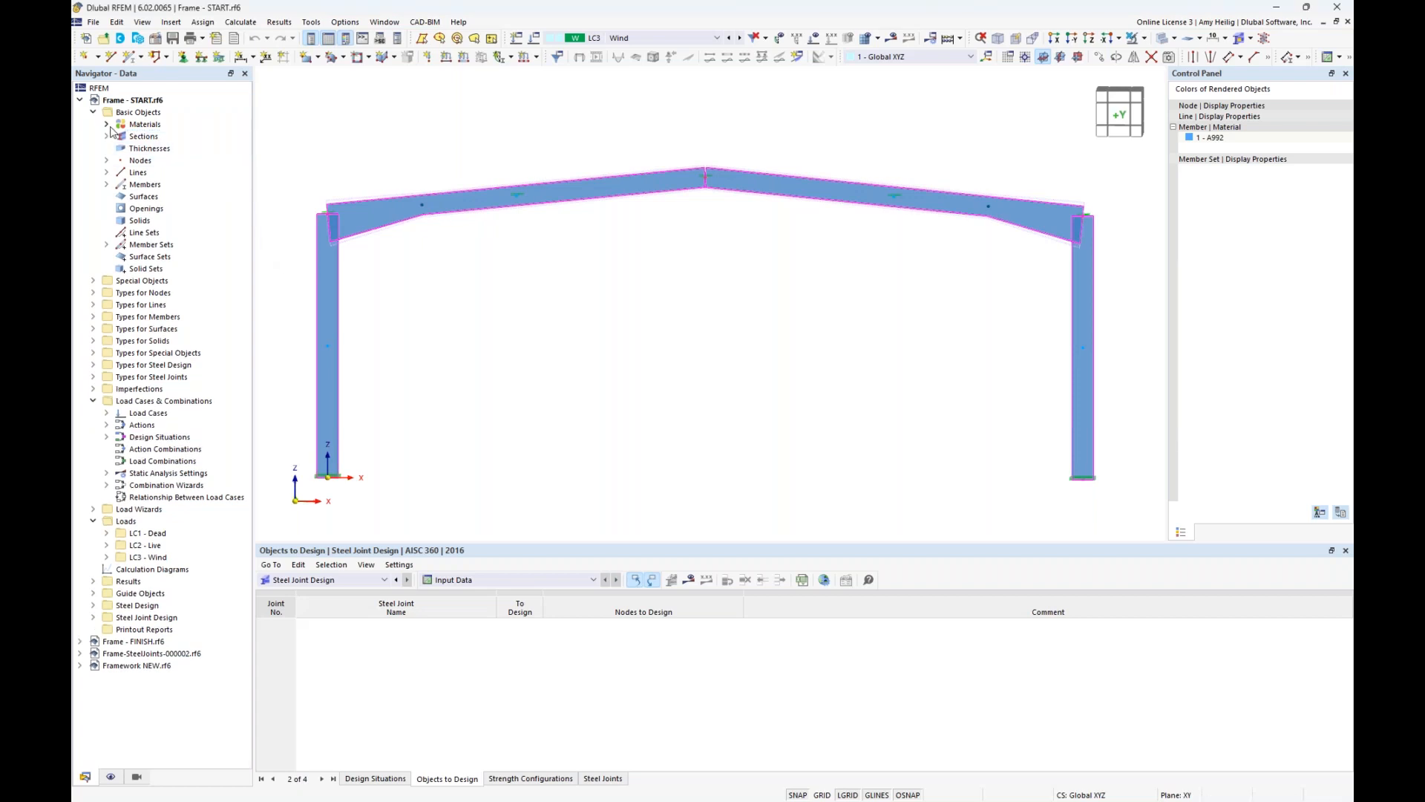
pyautogui.click(106, 136)
pyautogui.click(162, 148)
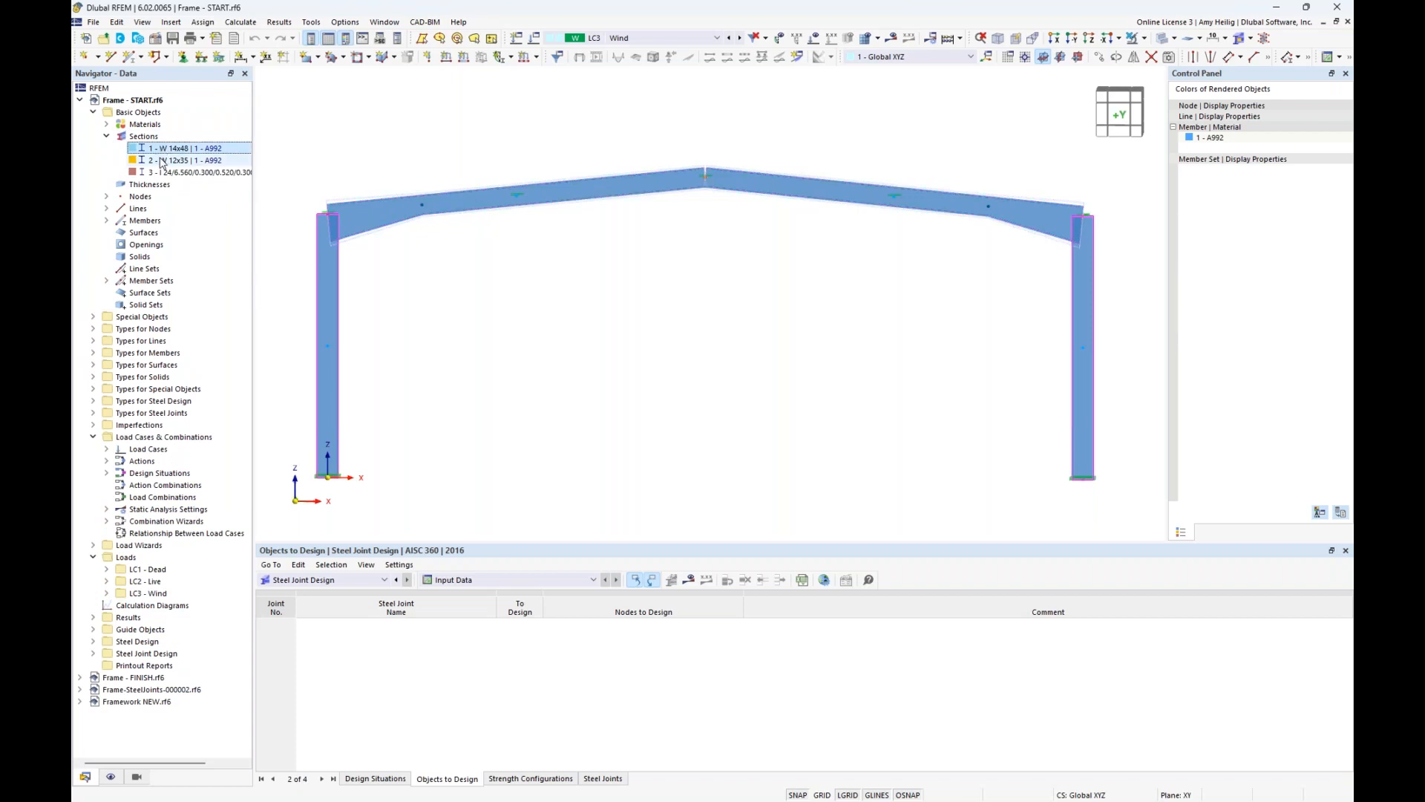
pyautogui.click(162, 161)
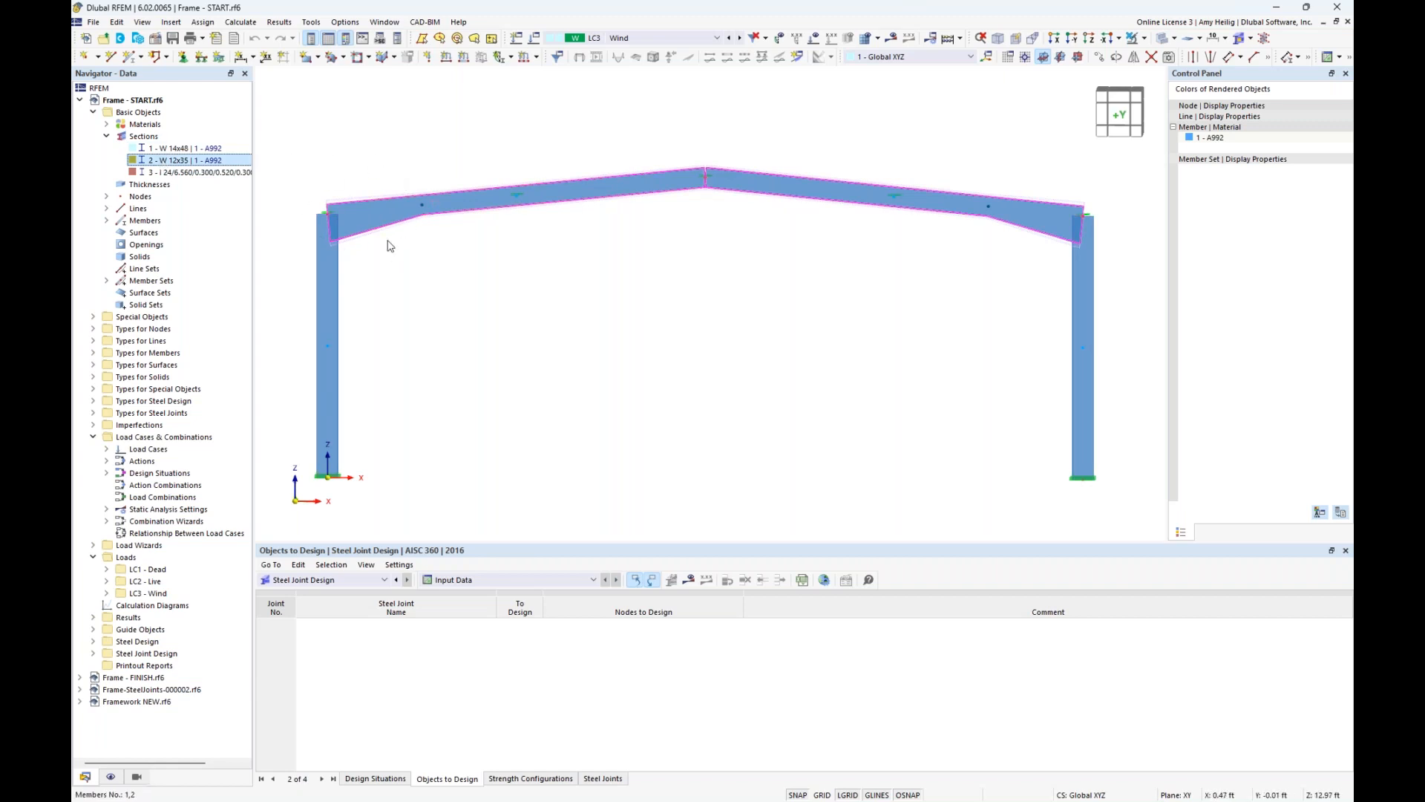
pyautogui.click(441, 274)
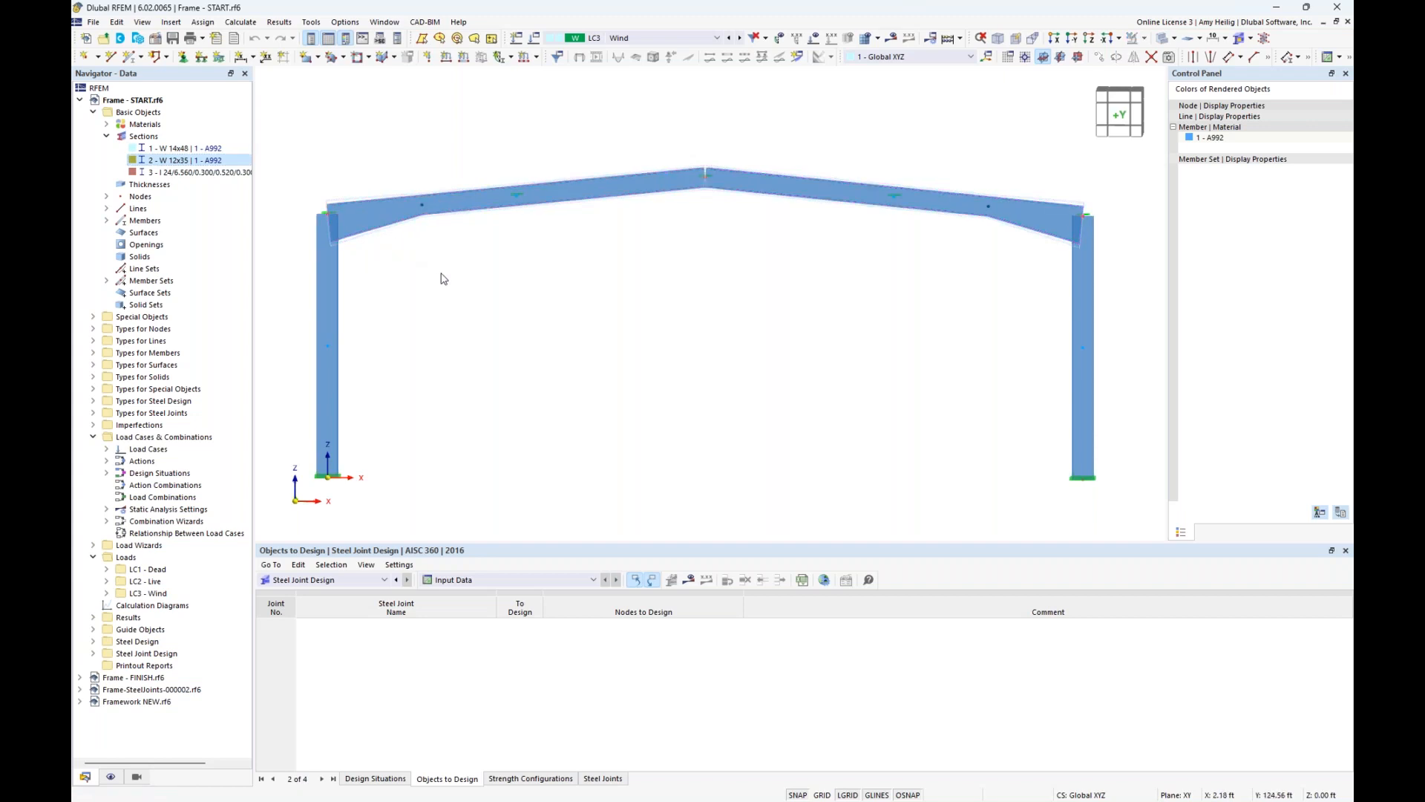
# - Inspect the section distribution types and start and end sections of the rafter on the origin side, leaving its properties unchanged
pyautogui.doubleClick(372, 218)
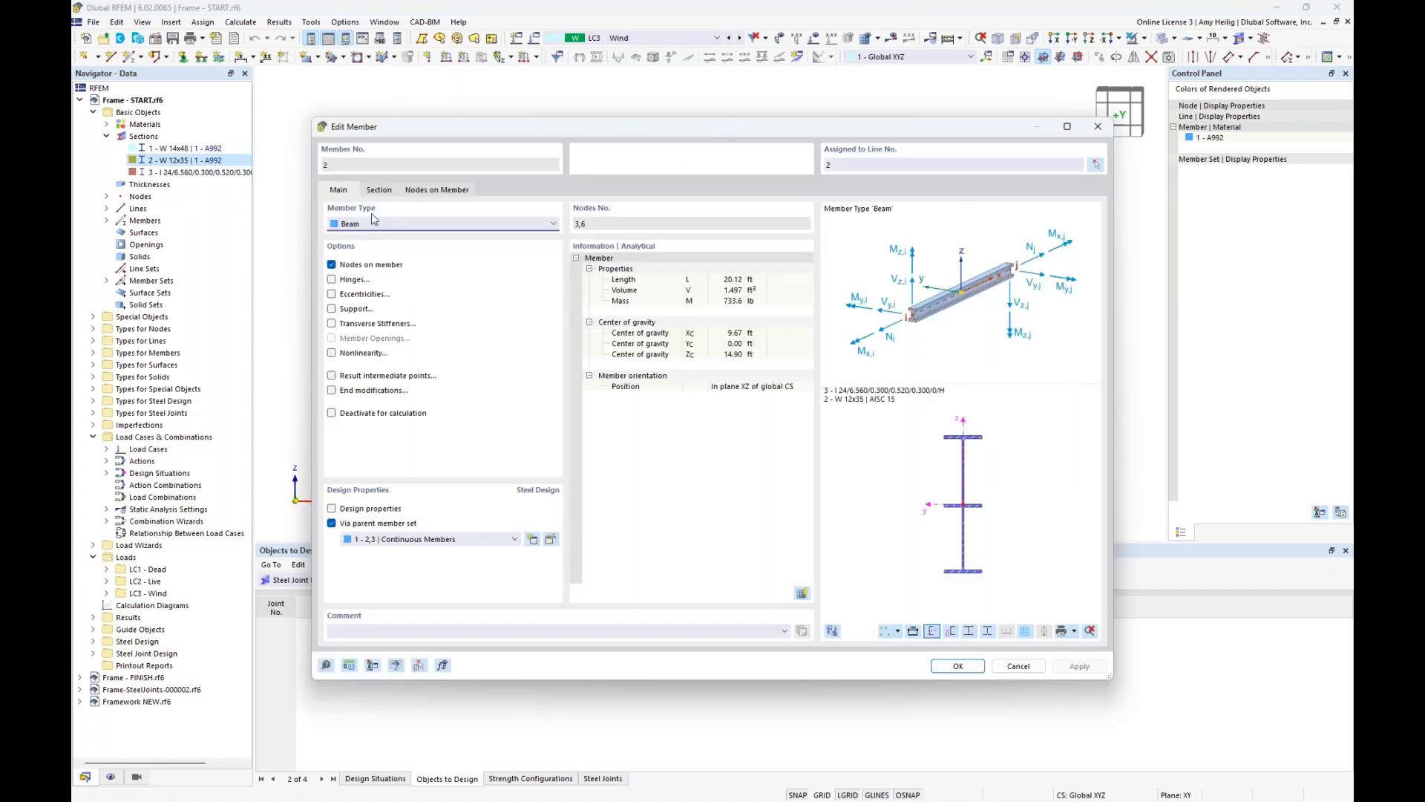
pyautogui.click(379, 190)
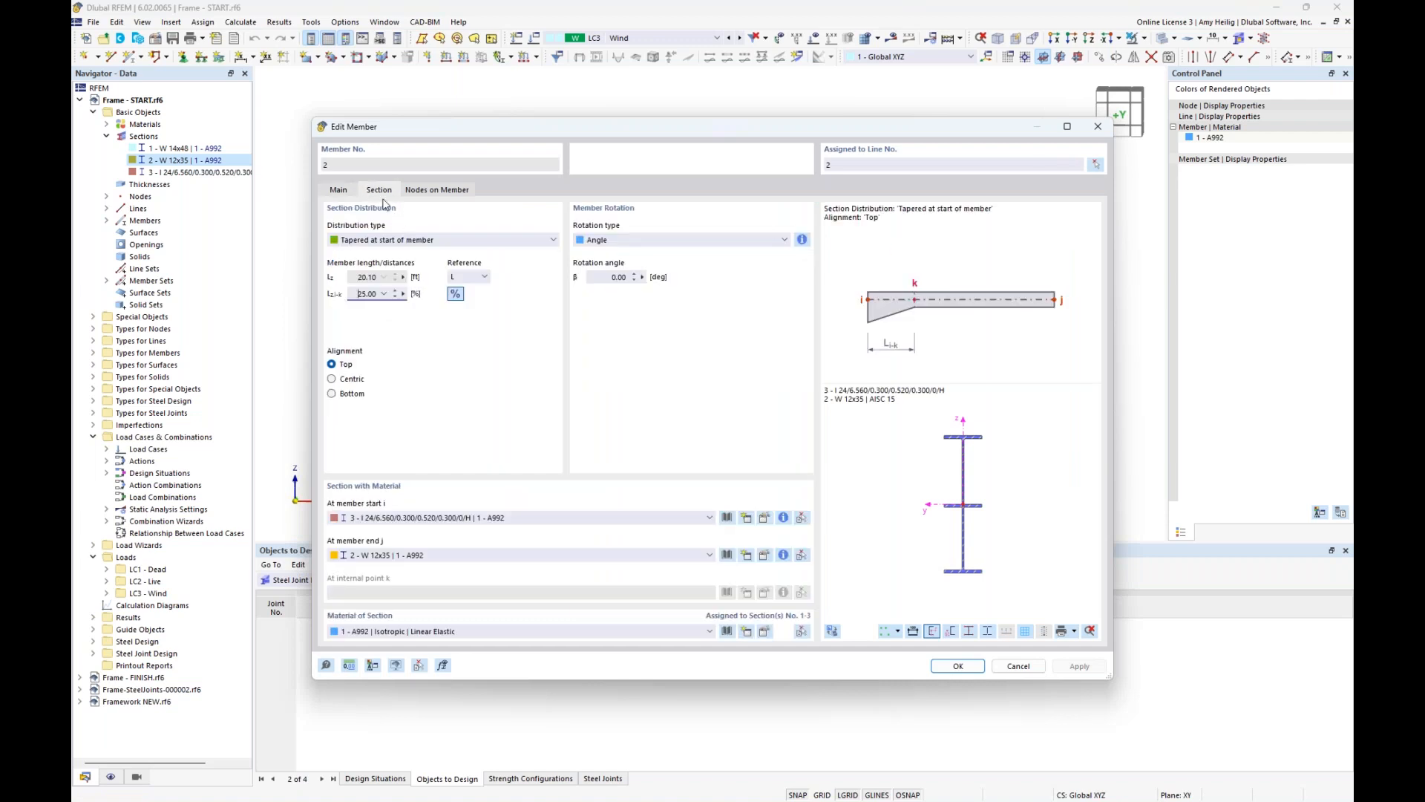
pyautogui.click(406, 242)
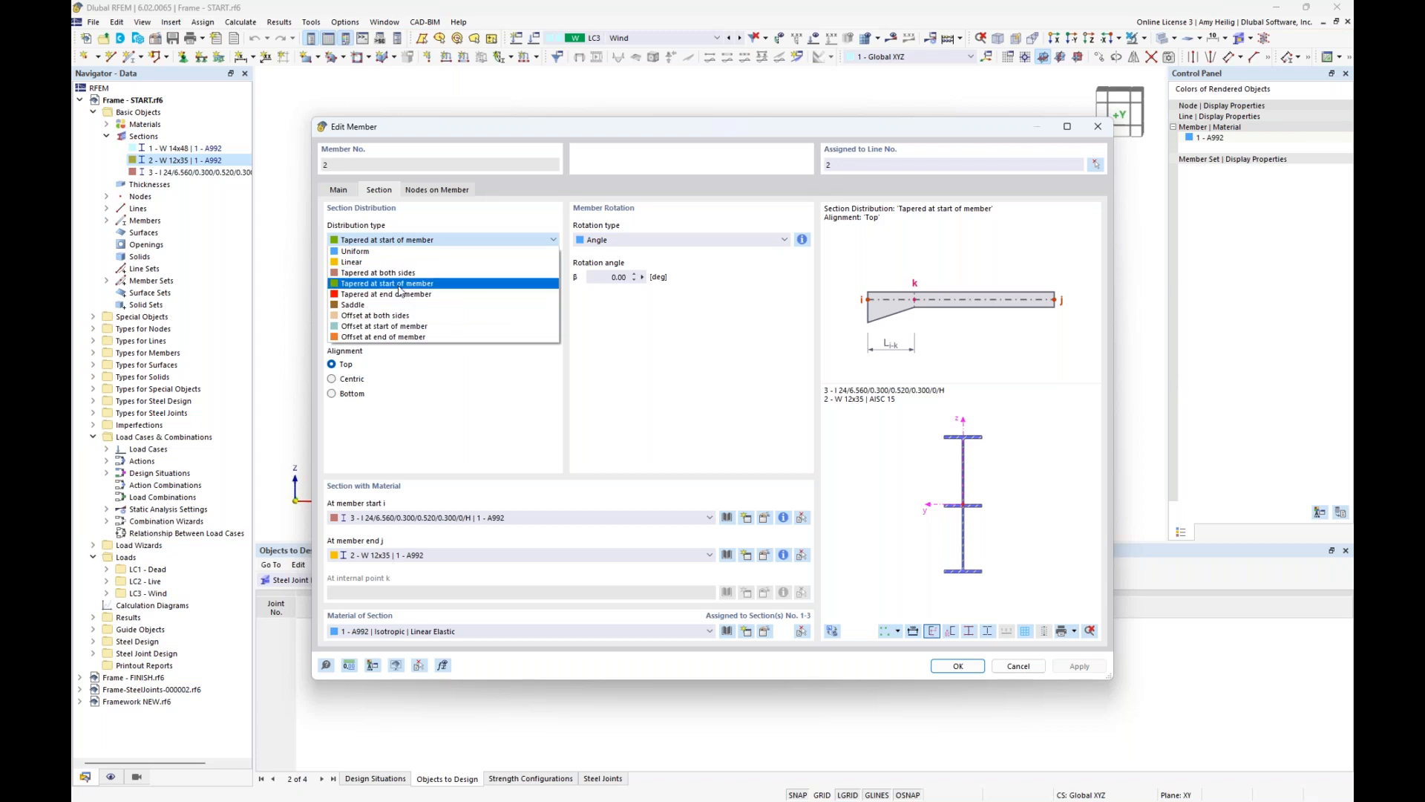
pyautogui.click(412, 390)
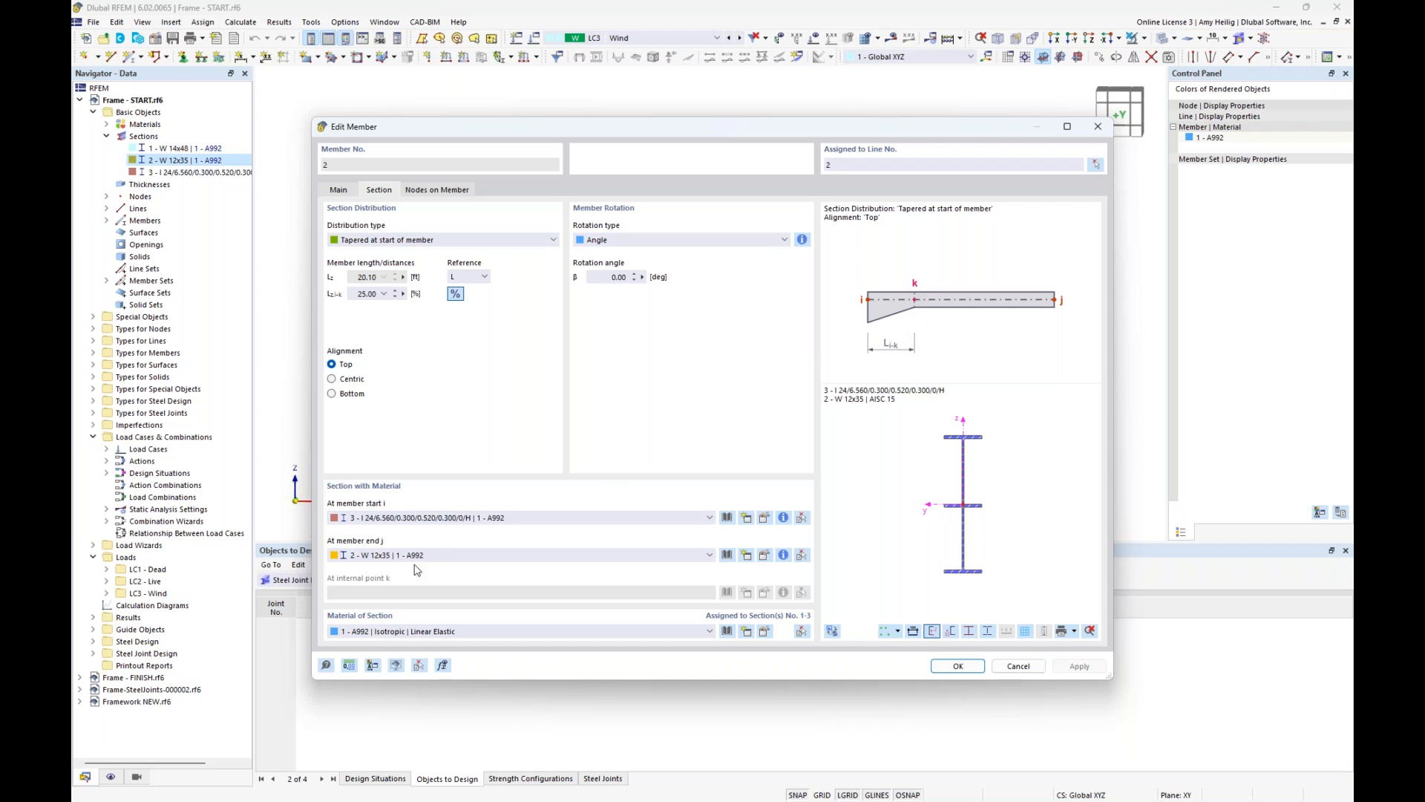
pyautogui.click(1017, 666)
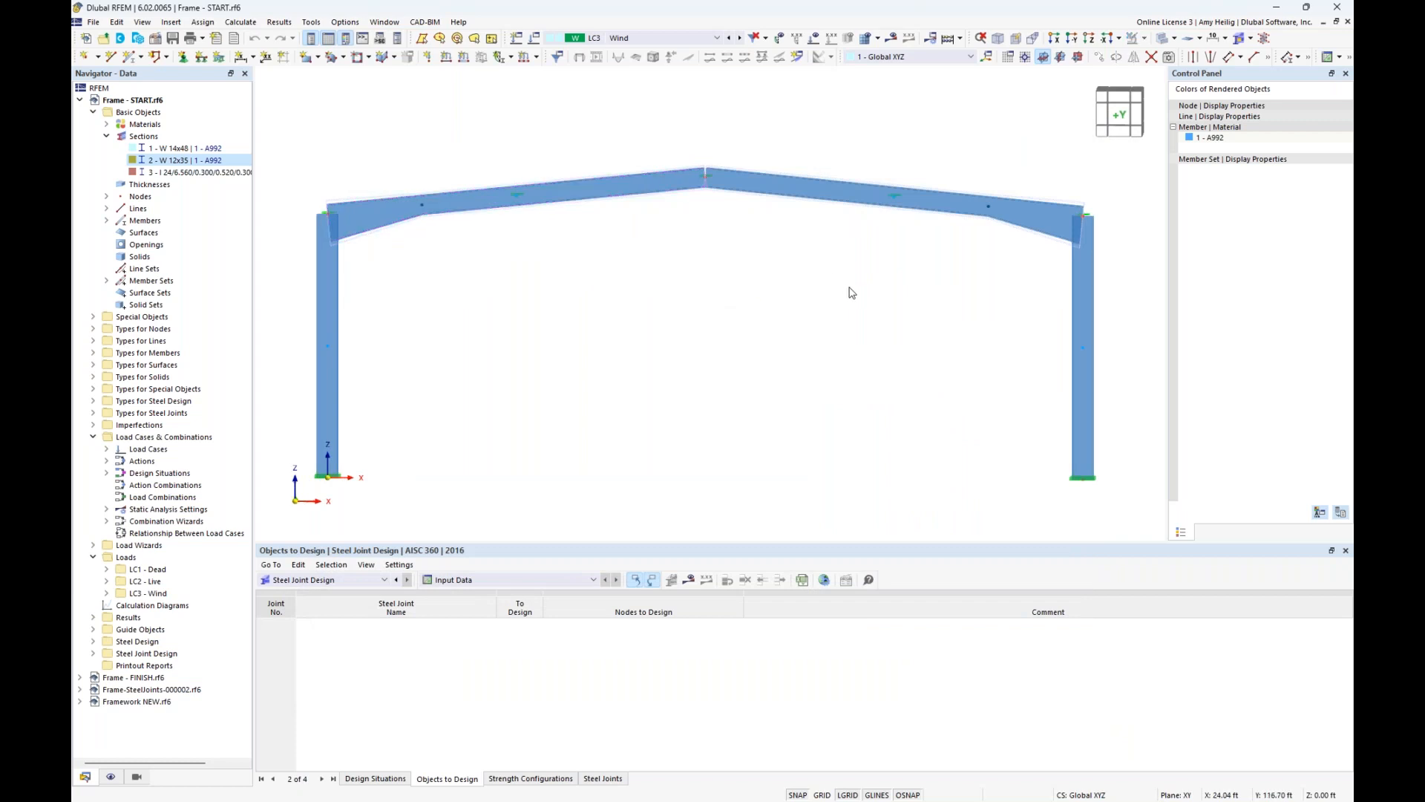
# - Examine the frame's nodal supports in wireframe from several angles, then restore the transparent solid display
pyautogui.click(1162, 39)
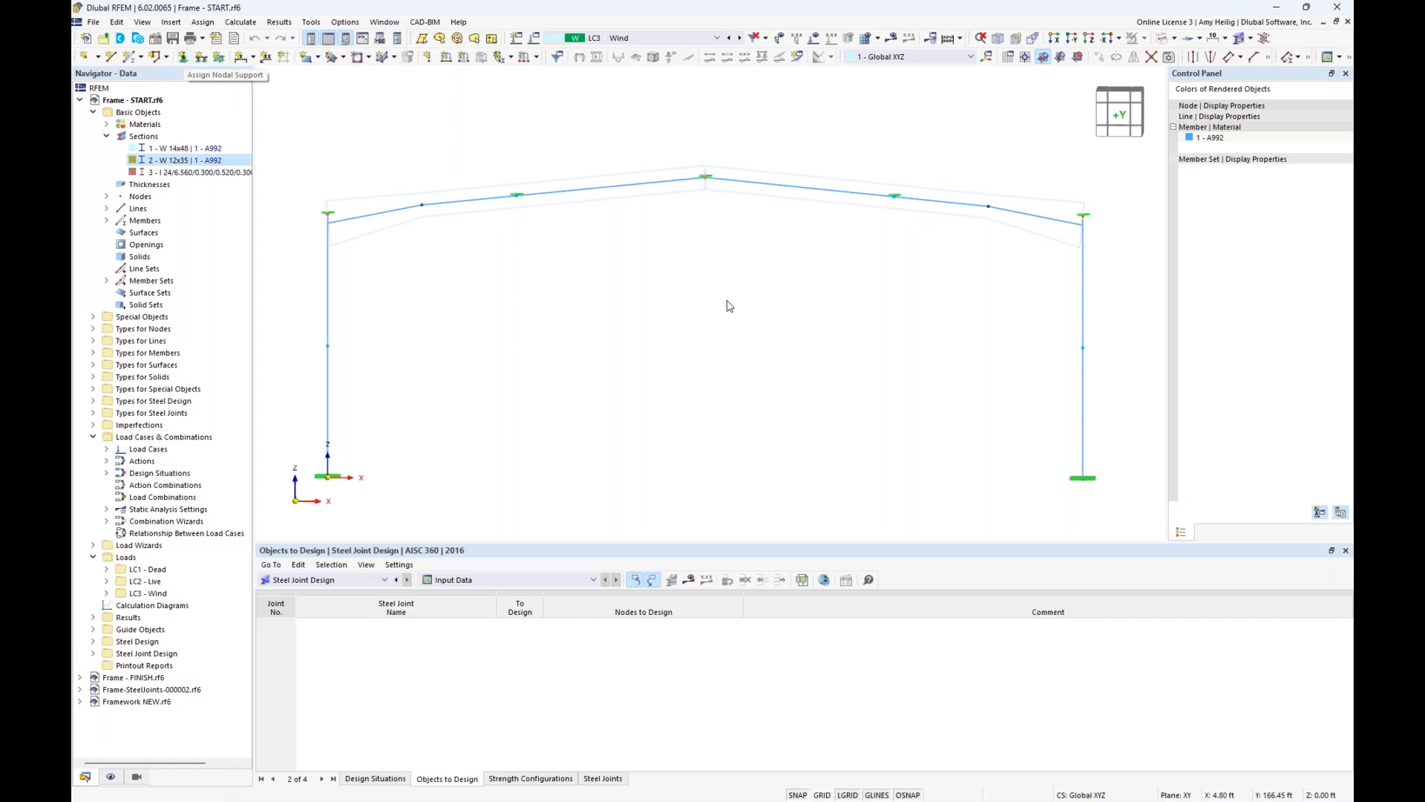
pyautogui.keyDown('ctrl'); pyautogui.moveTo(950, 276); pyautogui.dragTo(808, 319, button='middle'); pyautogui.keyUp('ctrl')
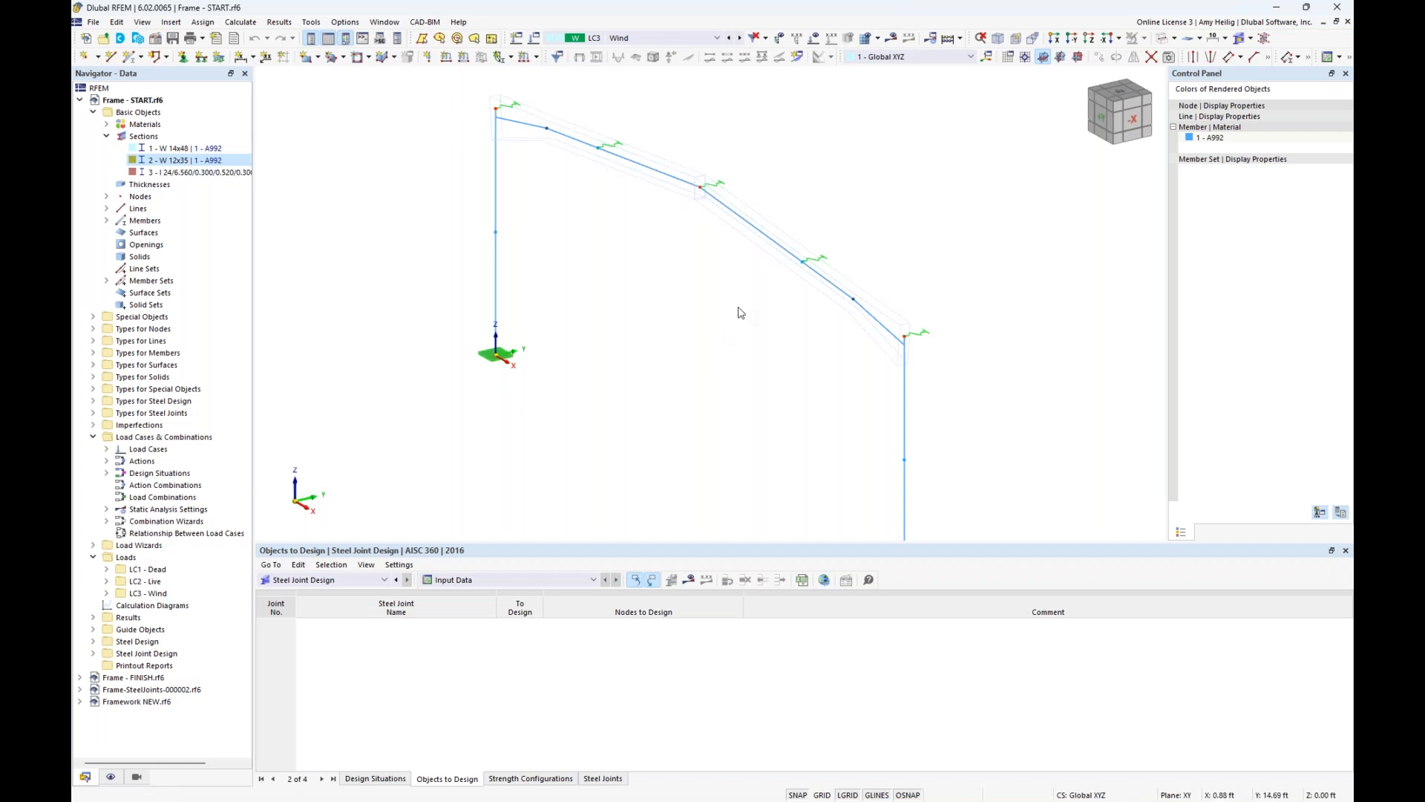
pyautogui.keyDown('ctrl'); pyautogui.moveTo(722, 363); pyautogui.dragTo(824, 290, button='middle'); pyautogui.keyUp('ctrl')
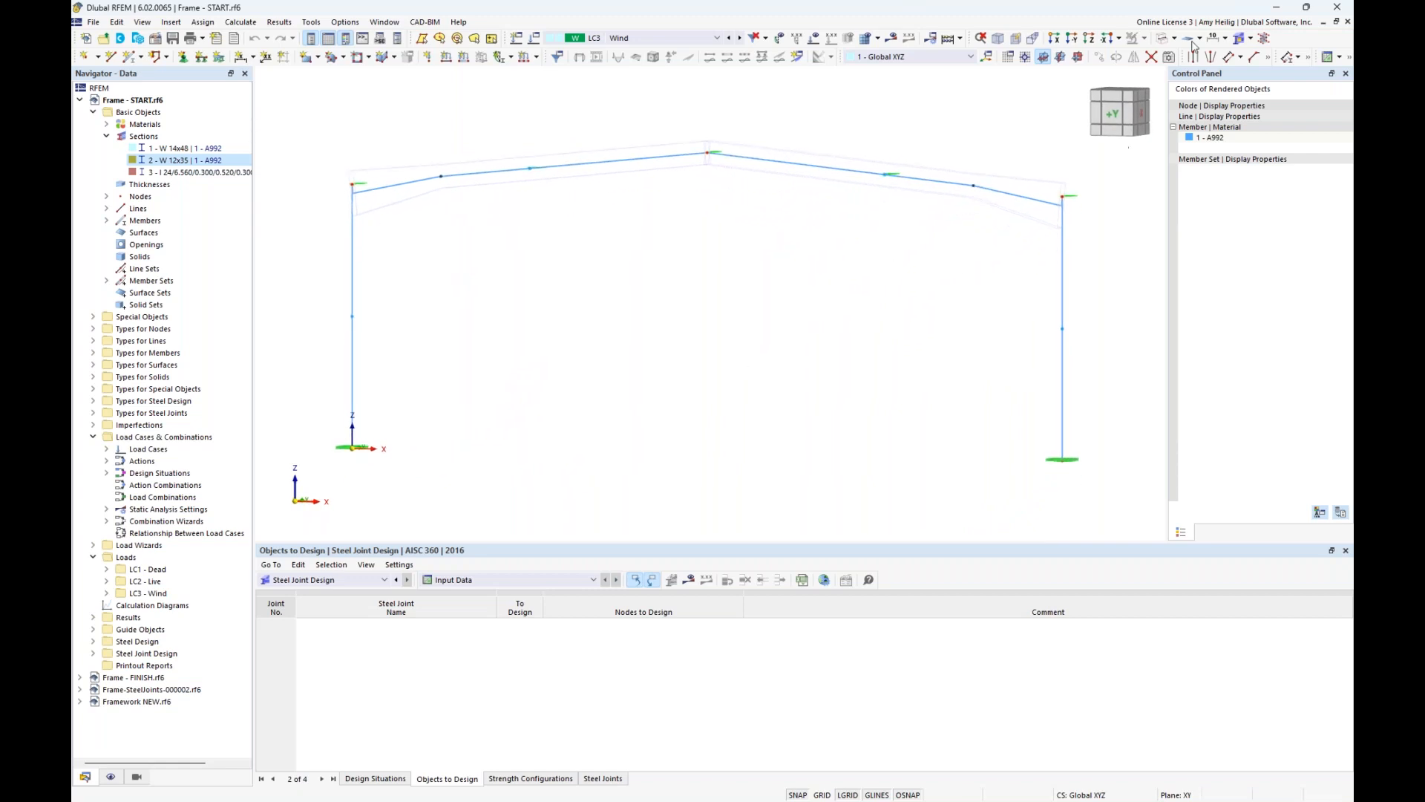
pyautogui.click(1163, 41)
pyautogui.click(1163, 40)
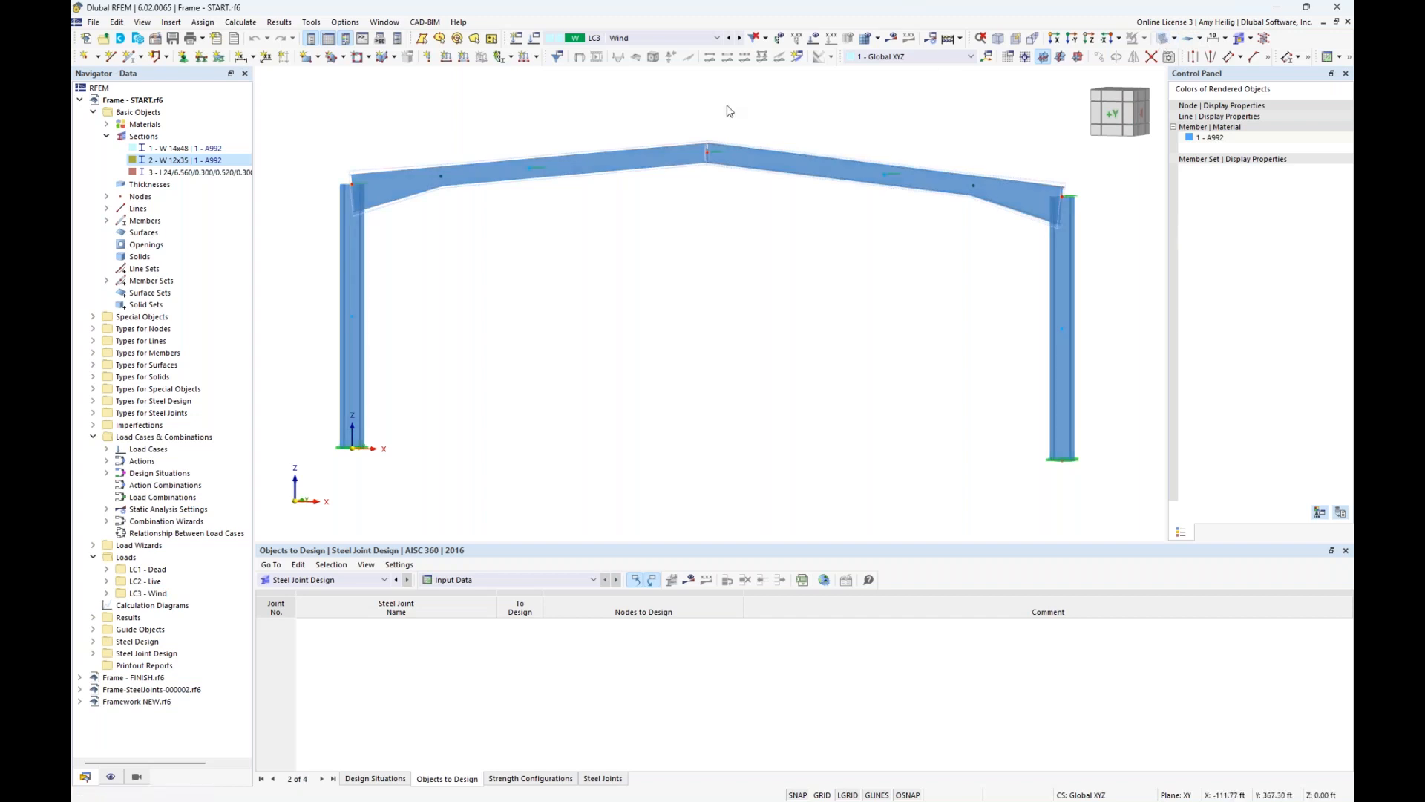
# - Display the loads of load case LC1 Dead on the frame
pyautogui.click(702, 40)
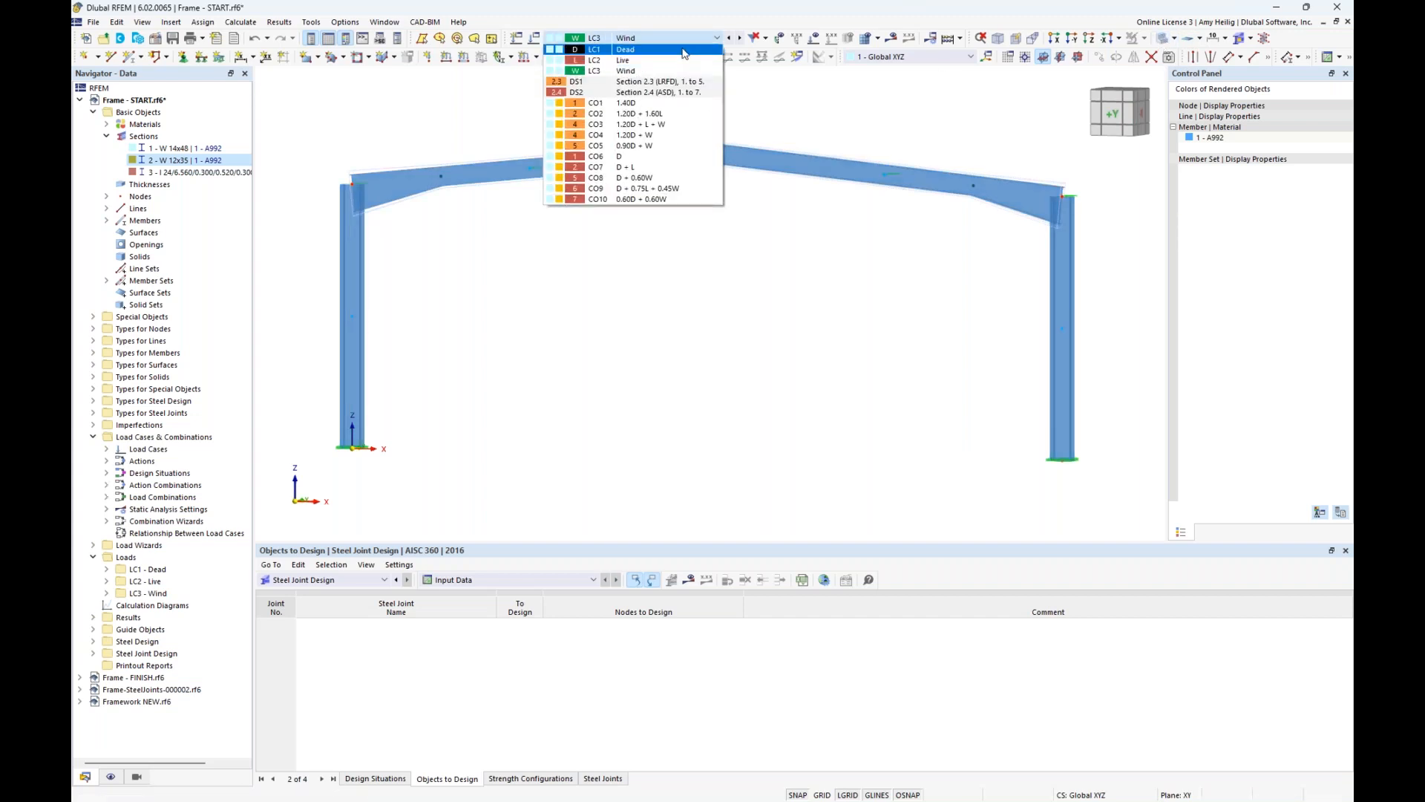
pyautogui.click(683, 50)
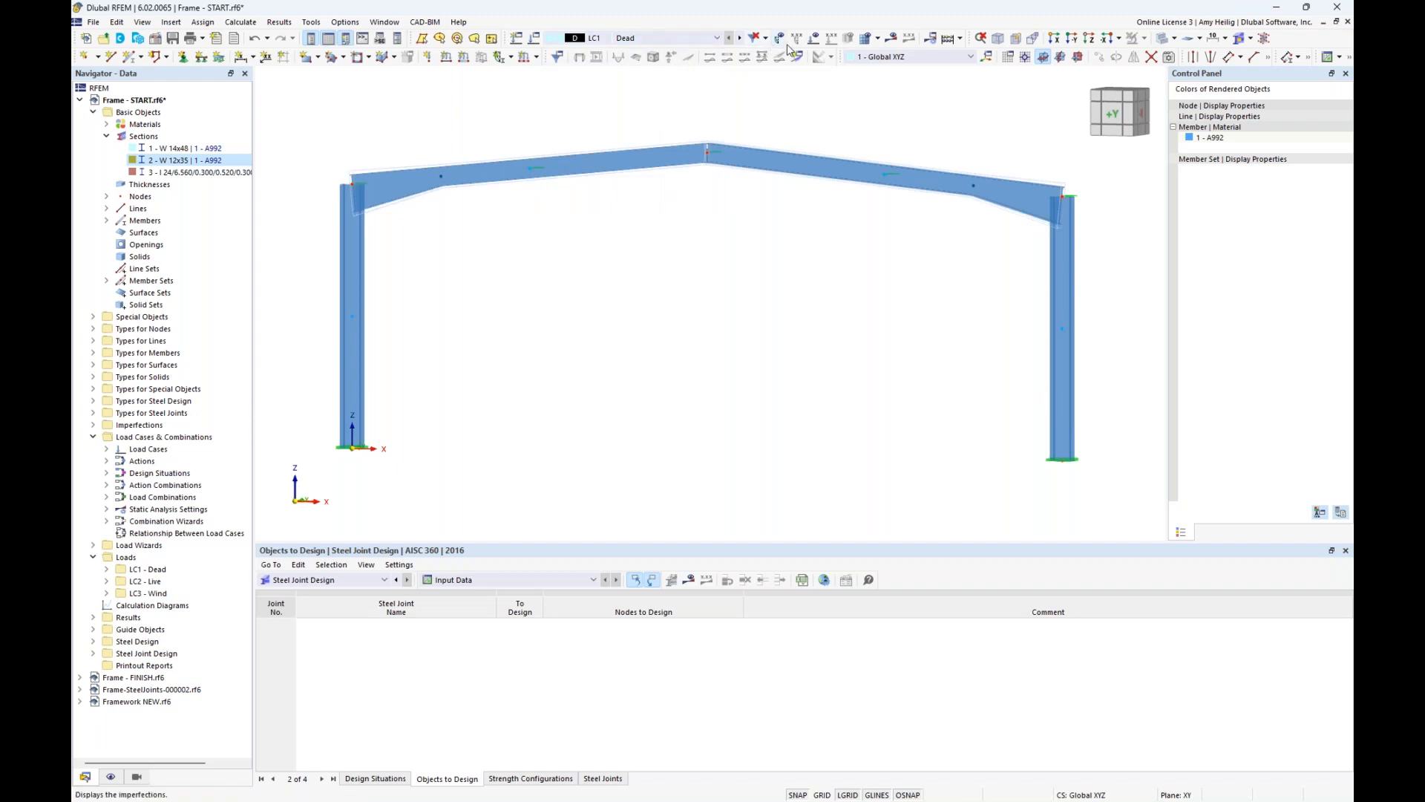
pyautogui.click(832, 38)
pyautogui.scroll(-2, 731, 263)
pyautogui.moveTo(733, 264); pyautogui.dragTo(718, 283, button='middle')
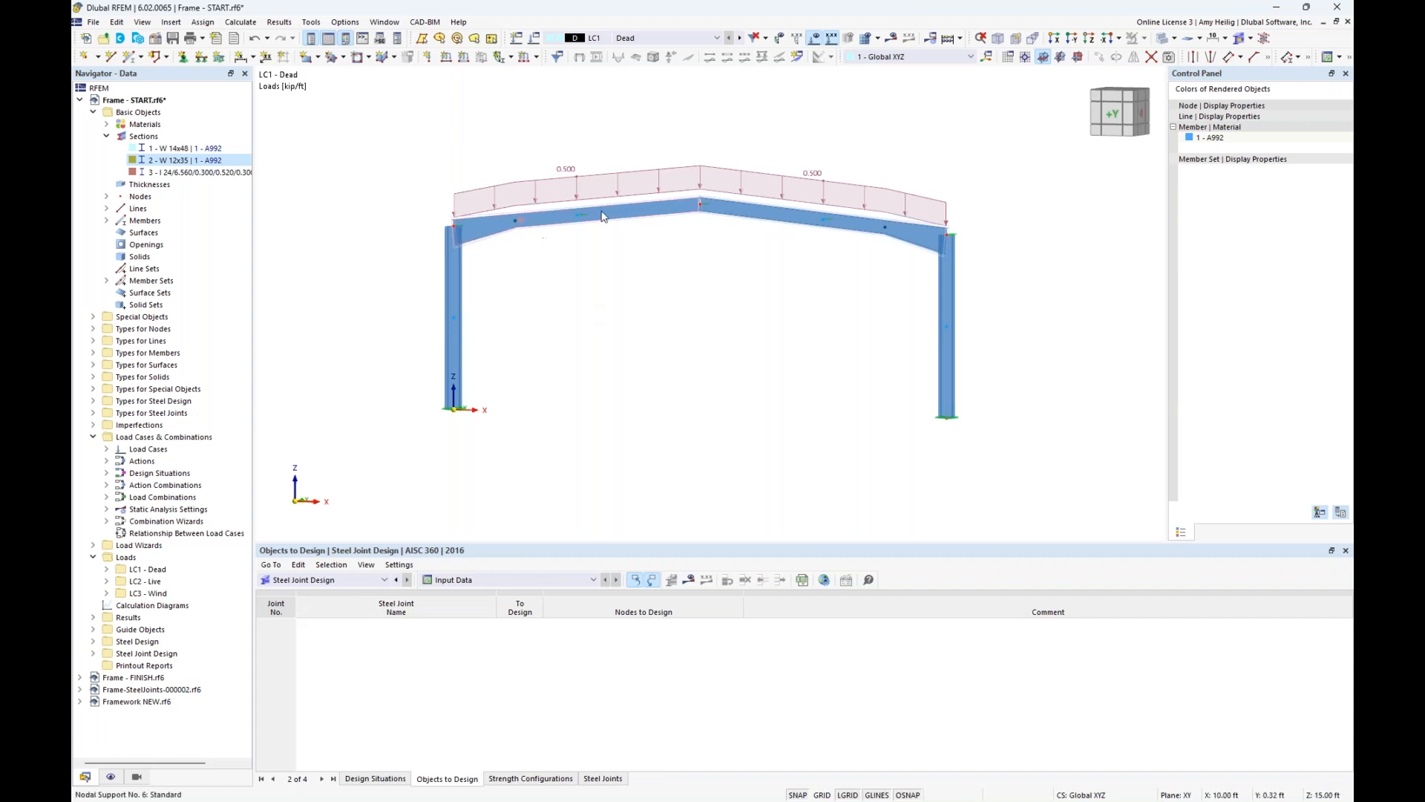
# - View the loads of LC2 Live and LC3 Wind on the frame
pyautogui.click(740, 38)
pyautogui.scroll(2, 625, 158)
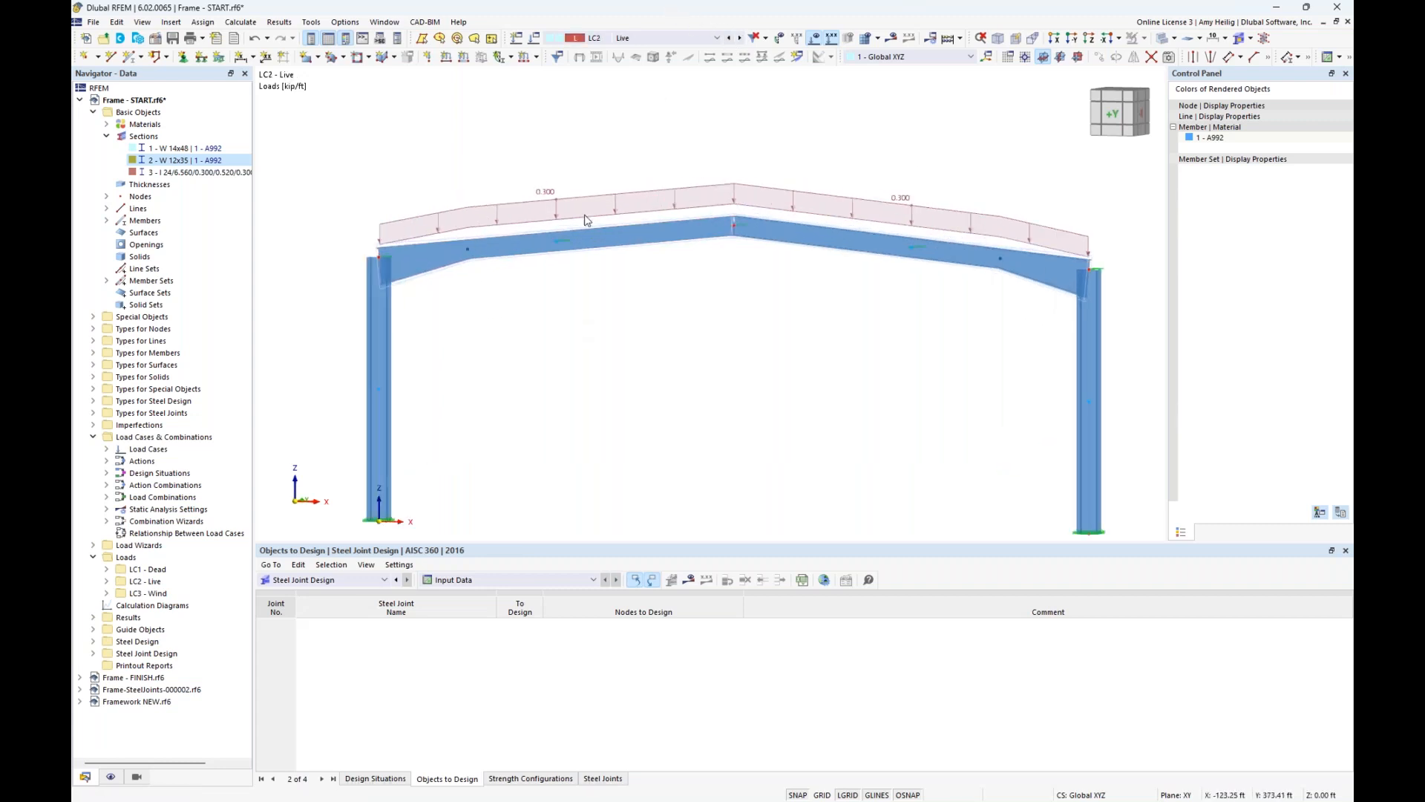
pyautogui.scroll(1, 762, 325)
pyautogui.moveTo(762, 320); pyautogui.dragTo(752, 297, button='middle')
pyautogui.scroll(-1, 752, 297)
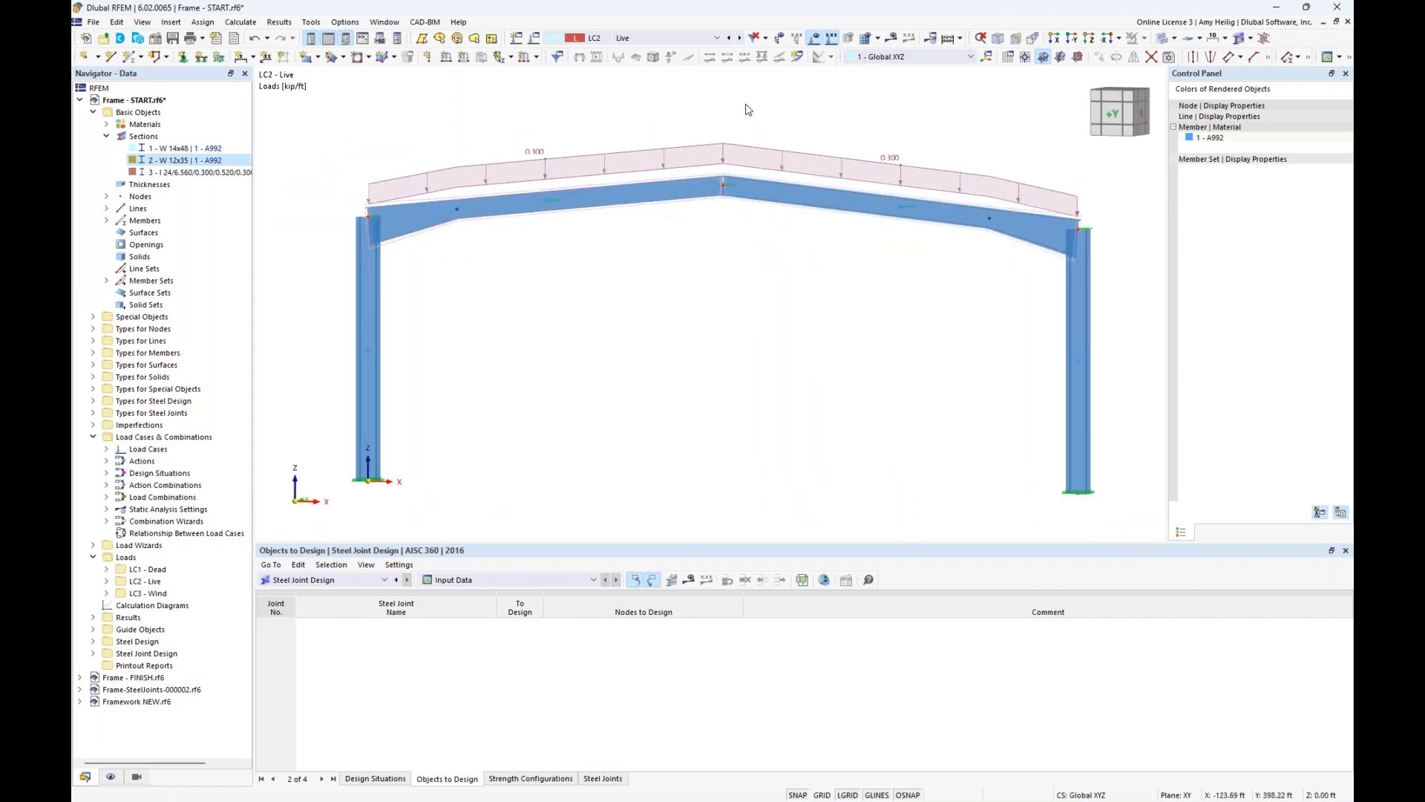
pyautogui.click(740, 39)
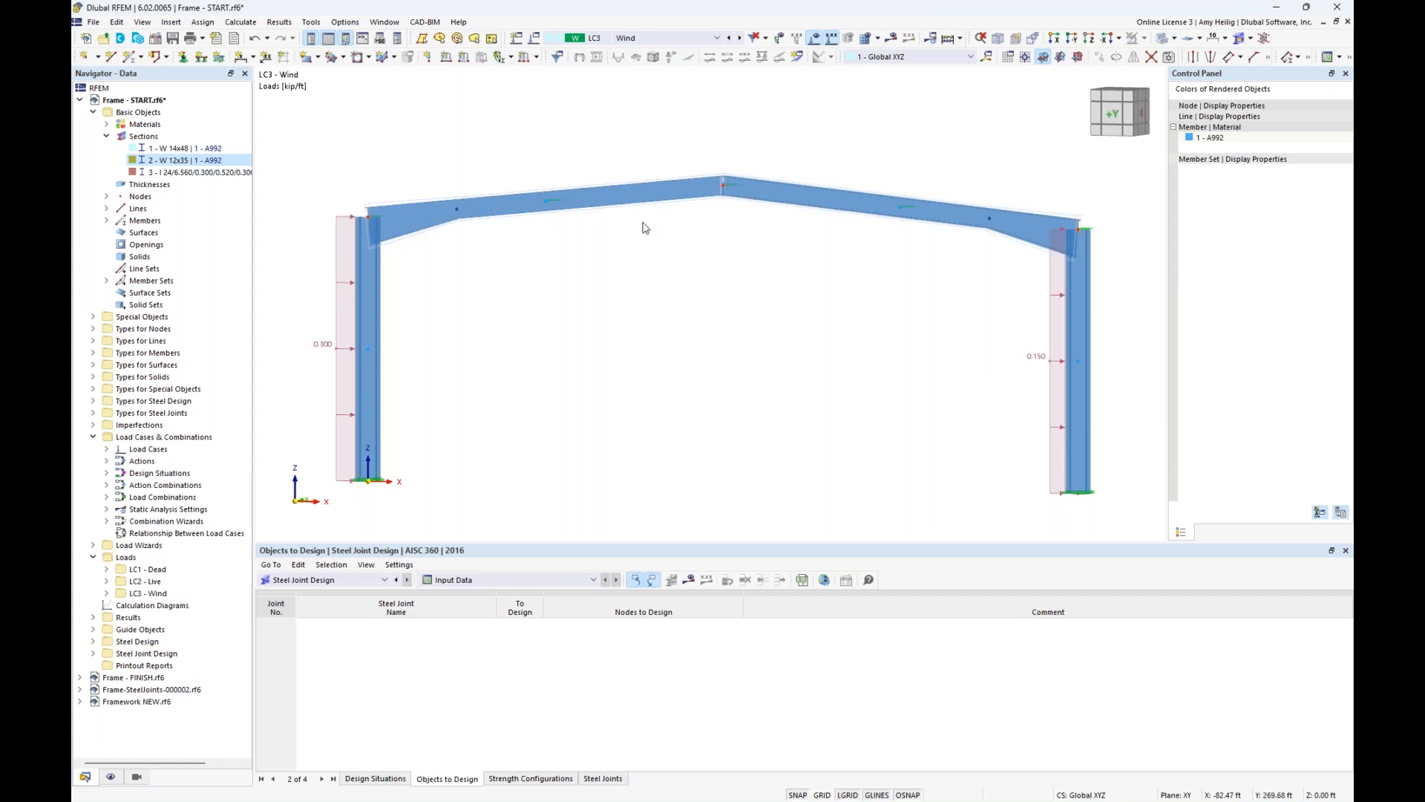
# - Review the settings of load case LC1 Dead and the available action categories in Load Cases & Combinations
pyautogui.click(536, 44)
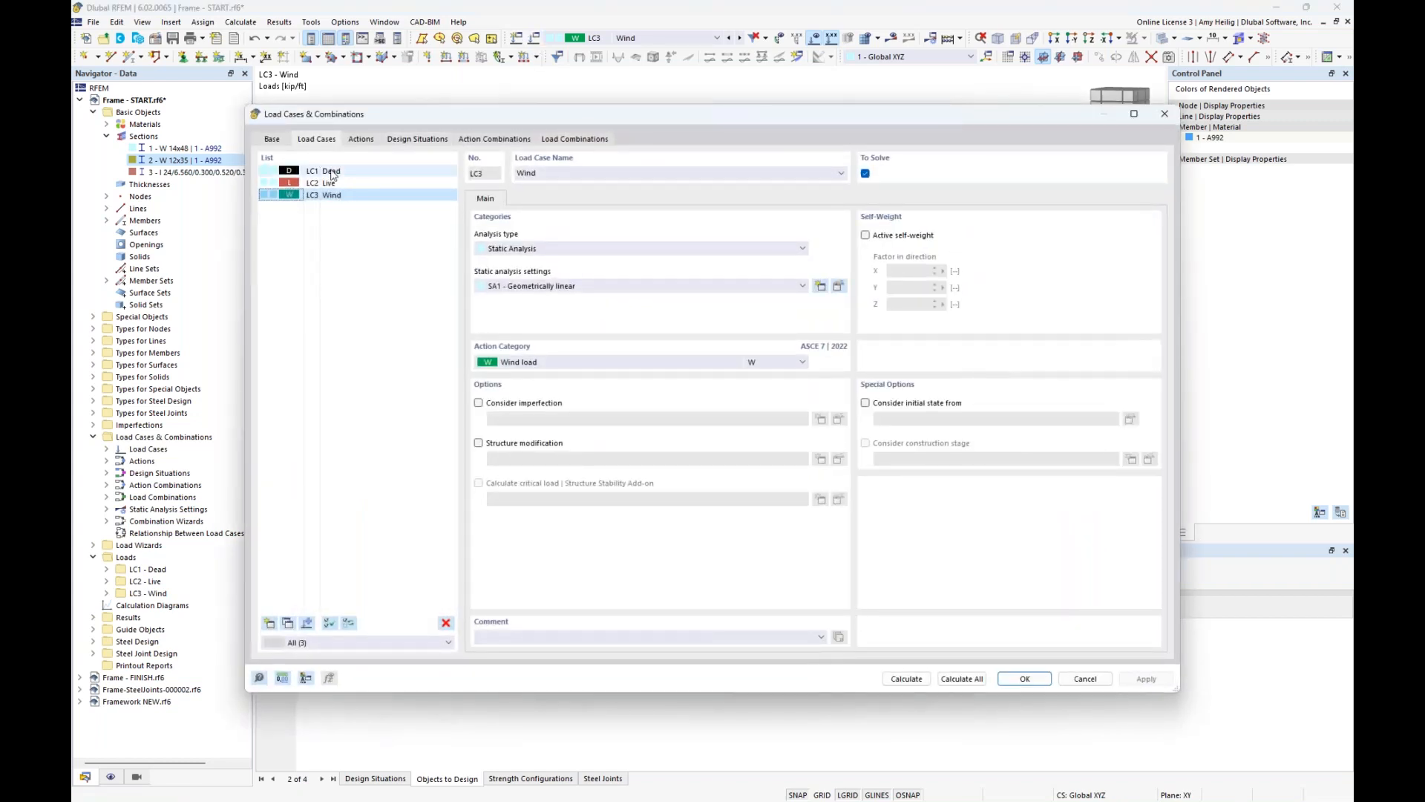
pyautogui.click(331, 171)
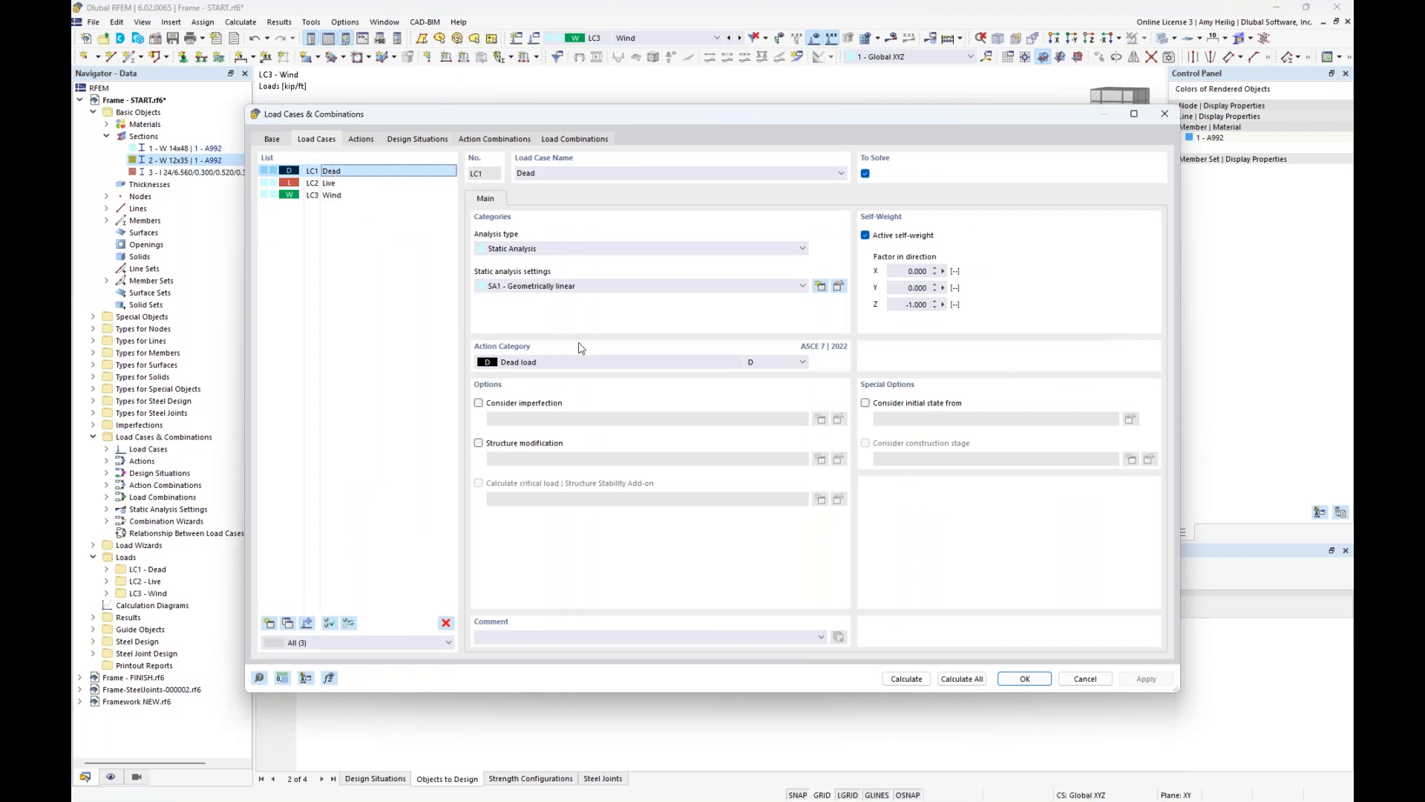
pyautogui.click(568, 363)
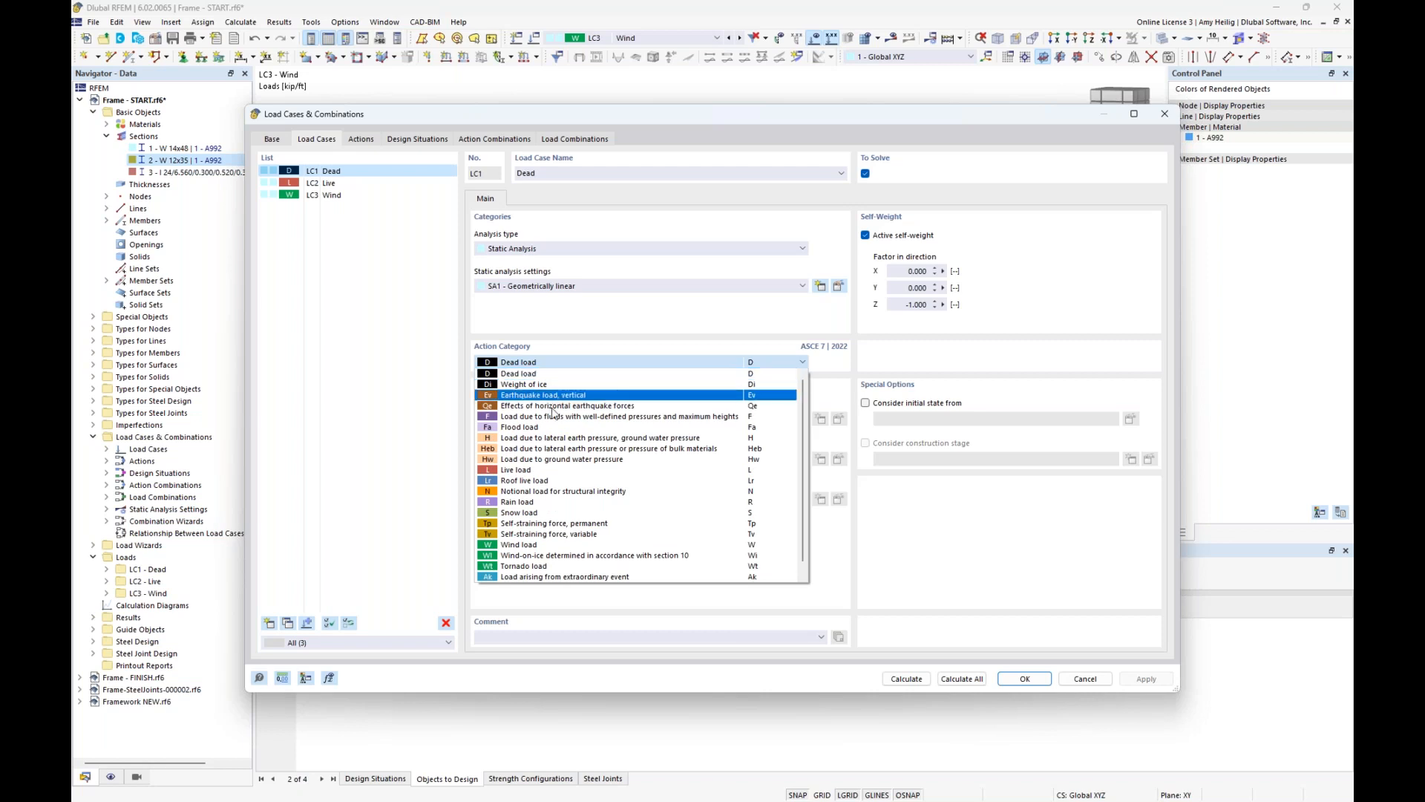
pyautogui.click(600, 312)
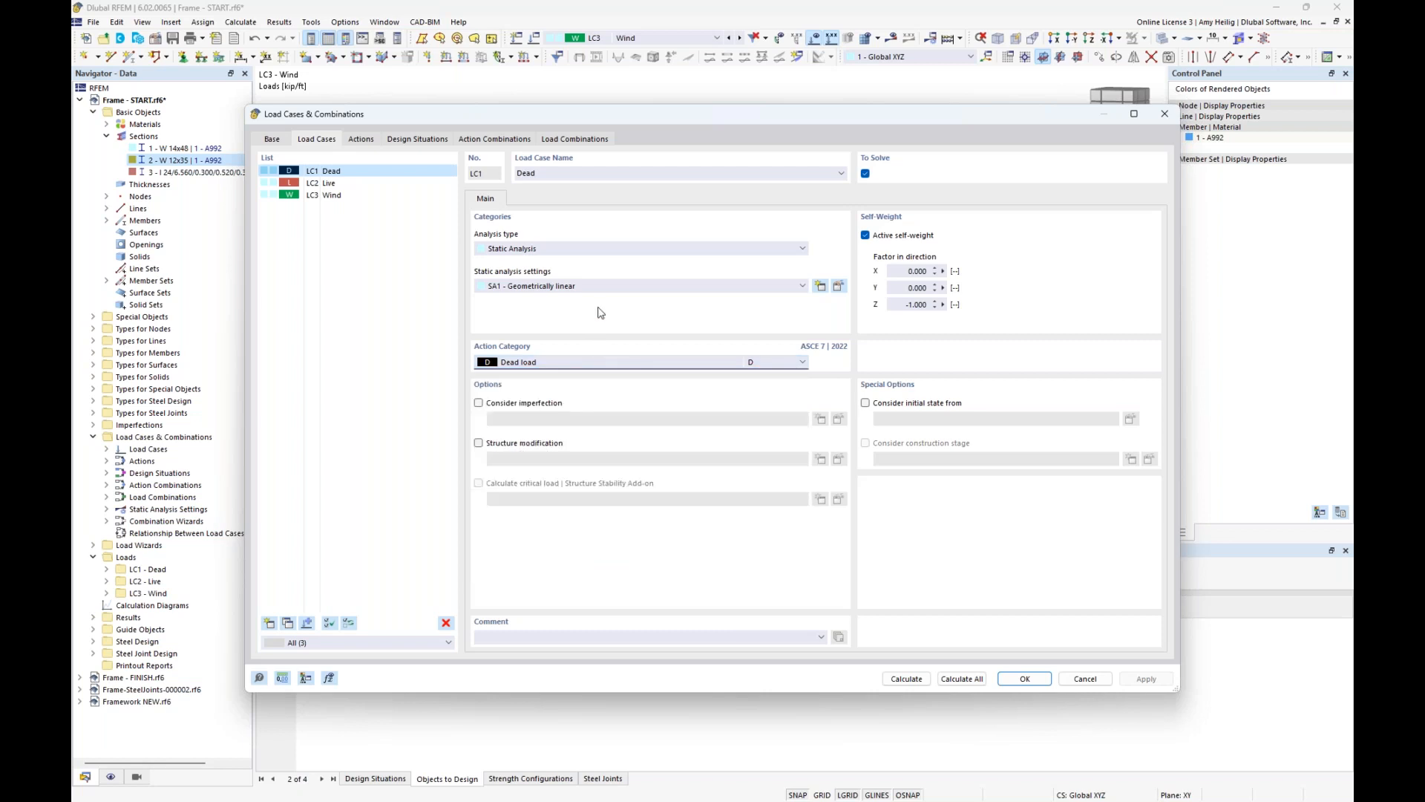
# - Review design situation DS1 Section 2.3 (LRFD) and its ASCE 7 combination rules
pyautogui.click(414, 141)
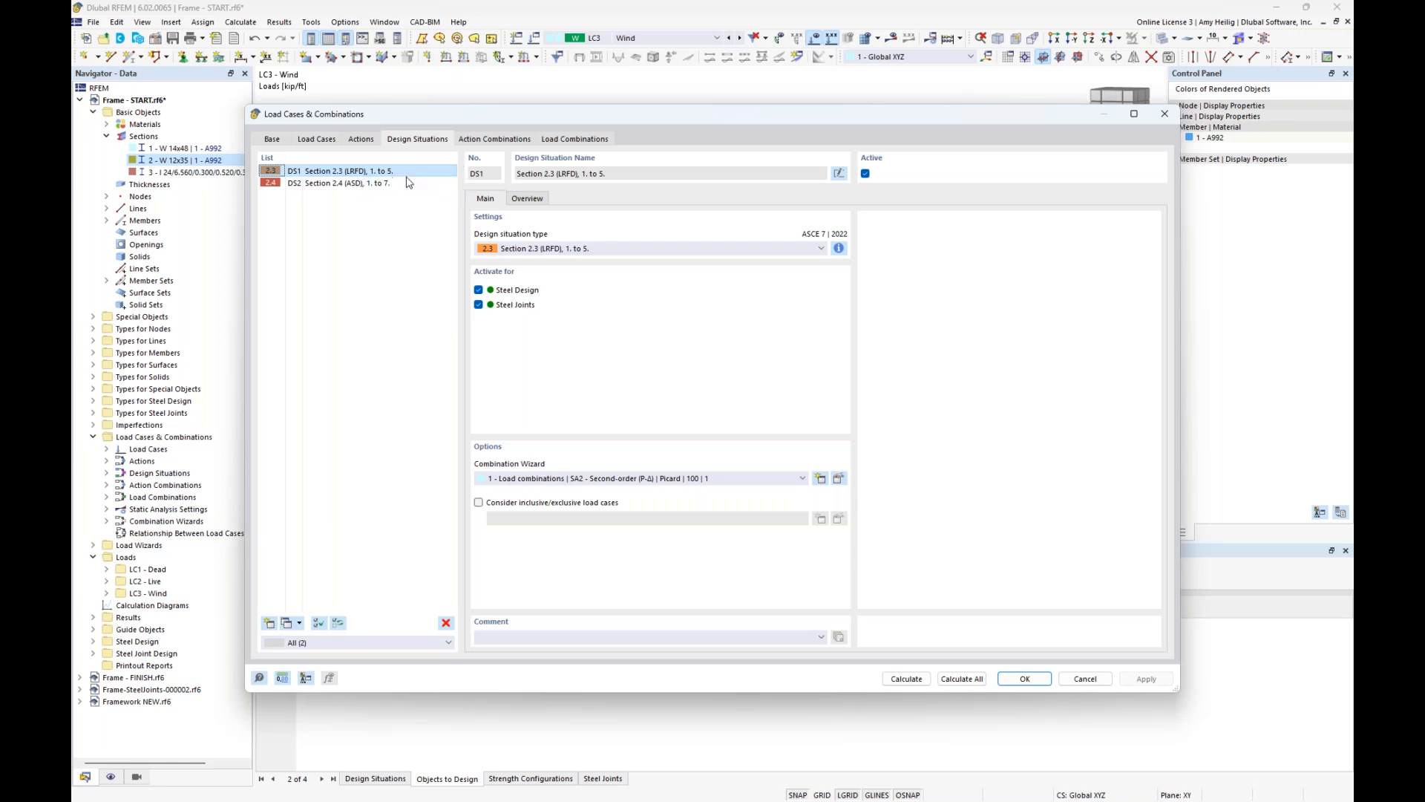
pyautogui.click(839, 249)
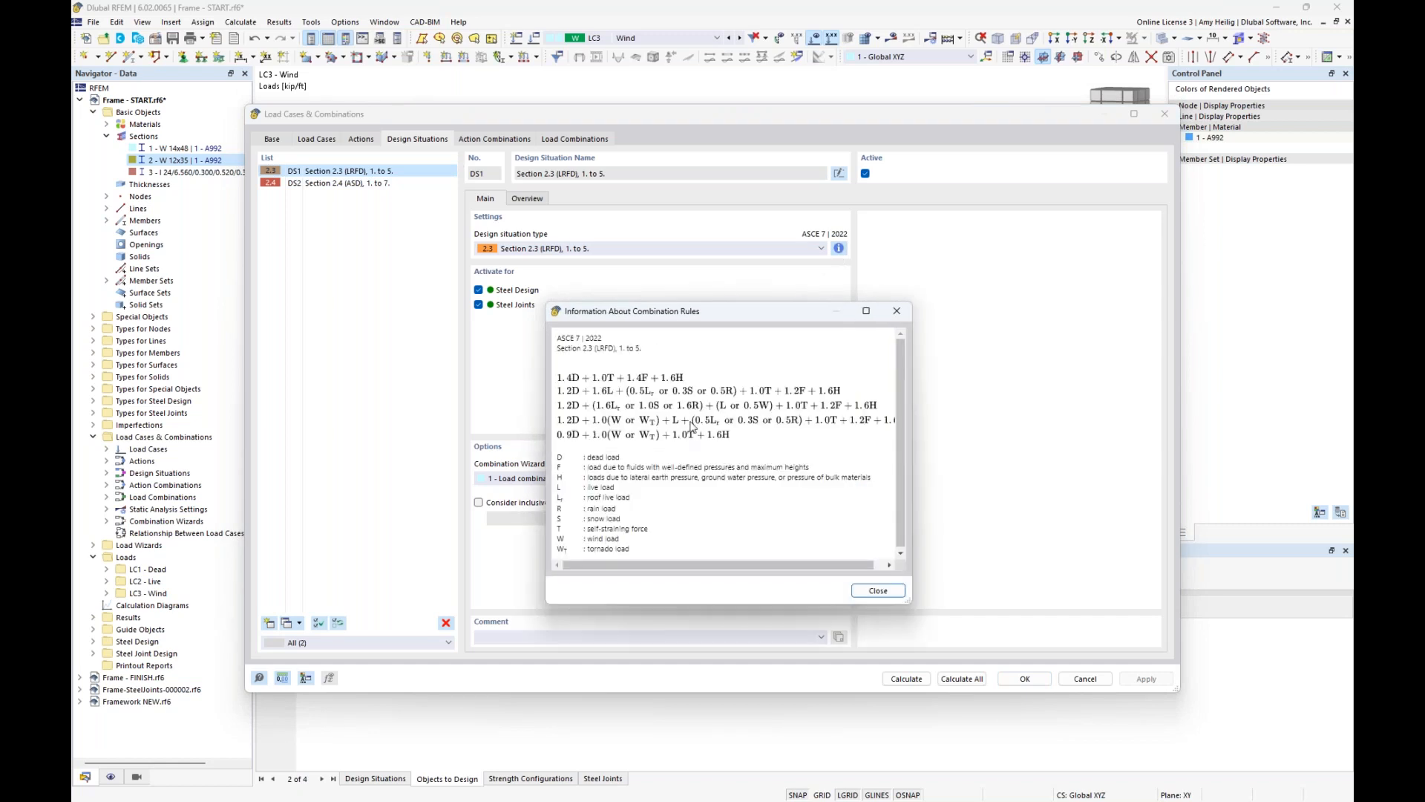
pyautogui.click(897, 311)
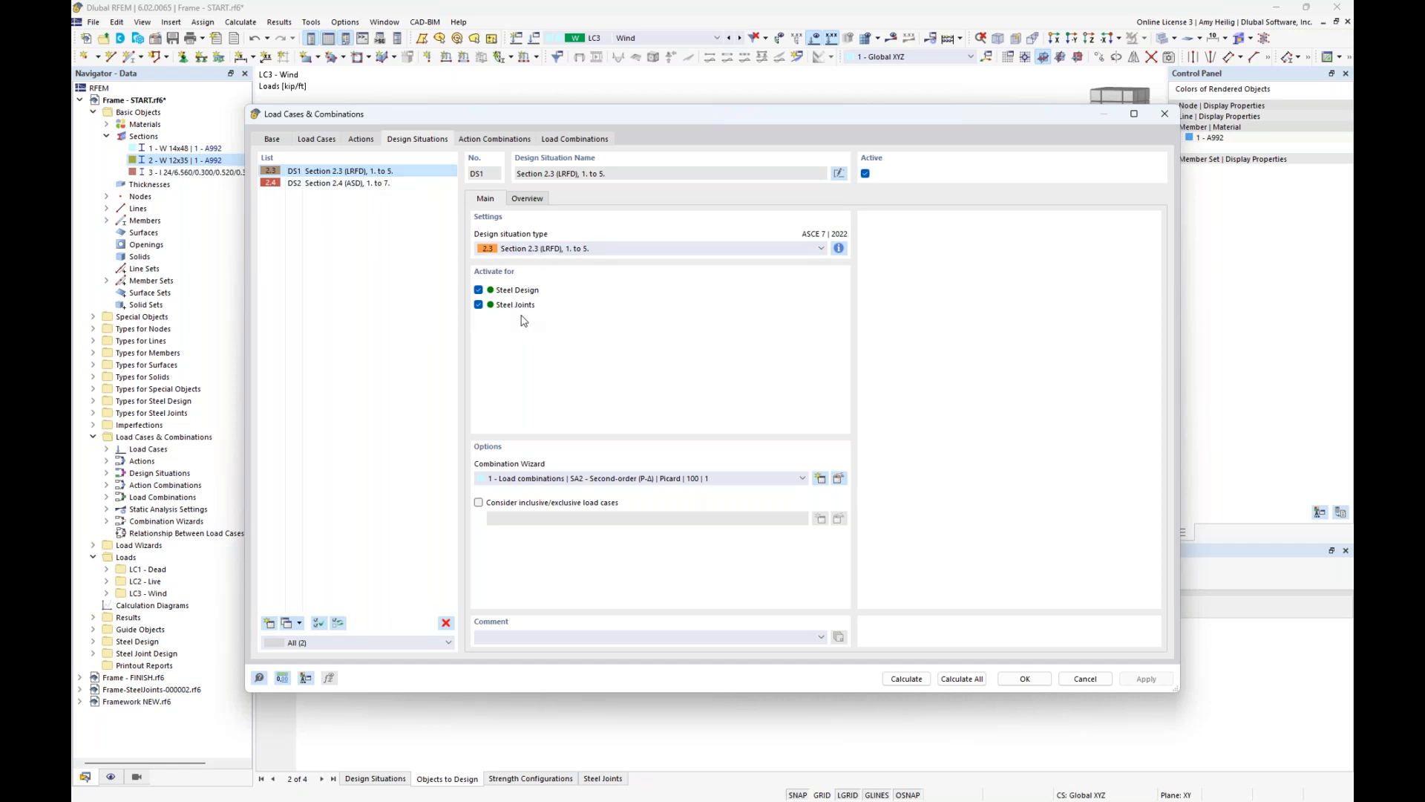
# - Try activating DS2 (ASD) for Steel Joints and deactivating DS1 (LRFD) for both add-ons, then restore the original activation of both design situations
pyautogui.click(392, 190)
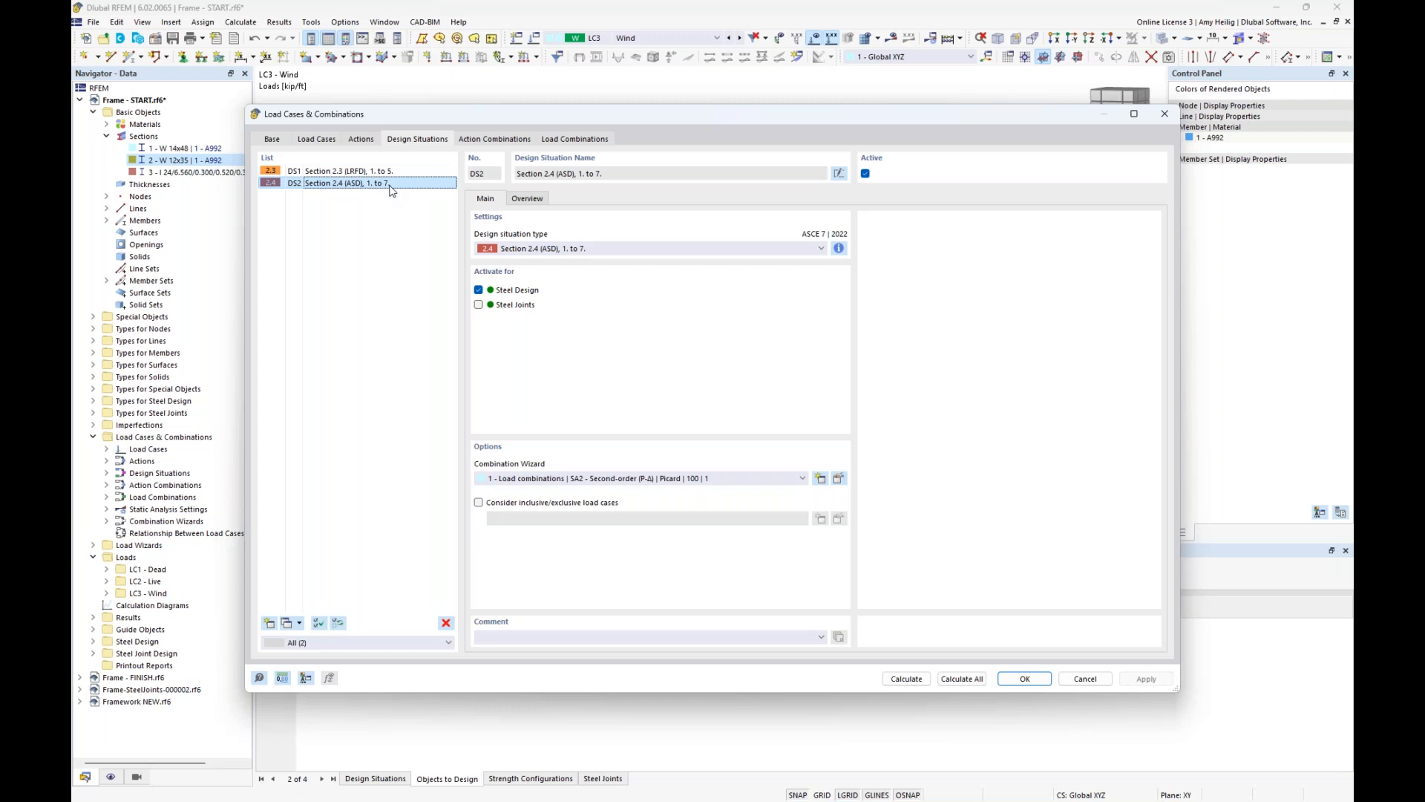
pyautogui.click(478, 305)
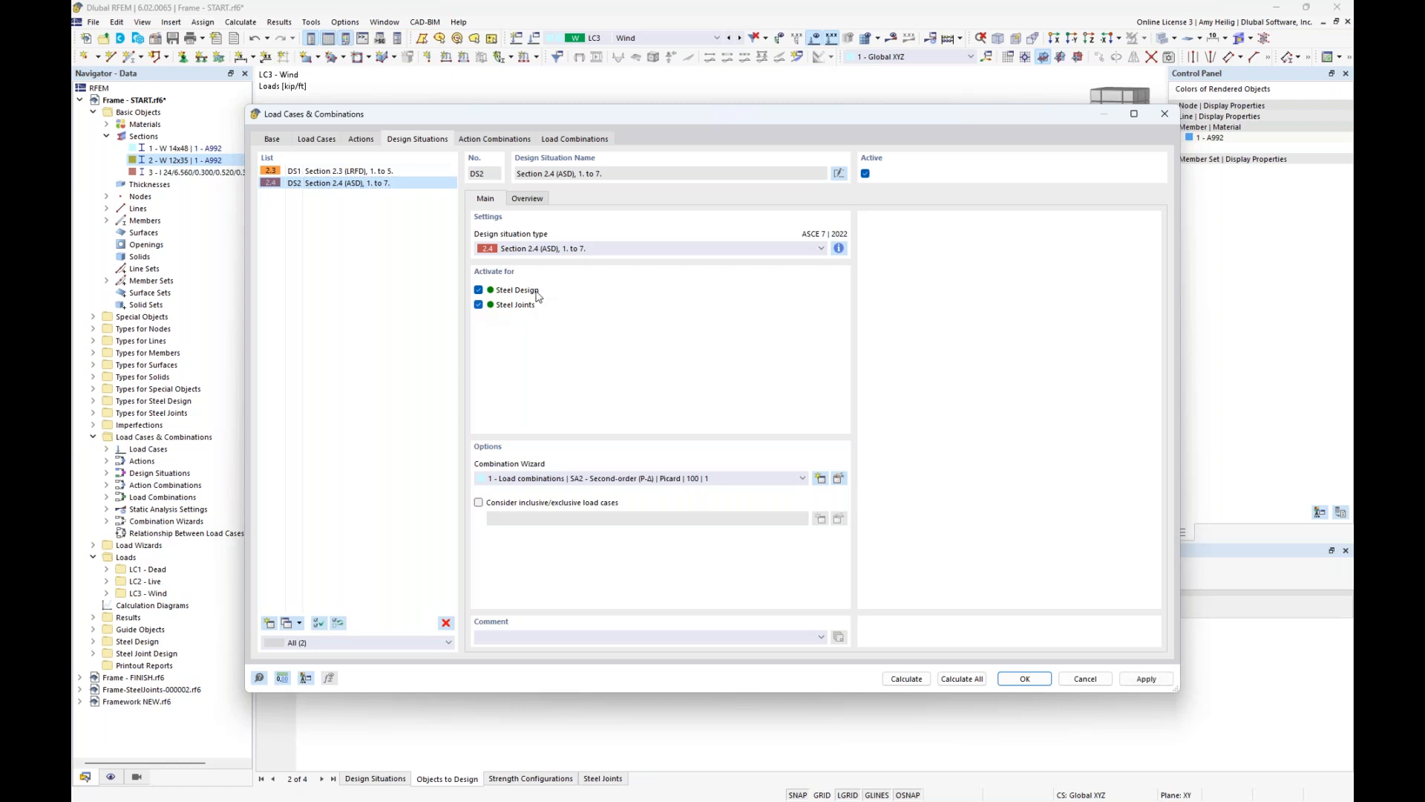
pyautogui.click(393, 171)
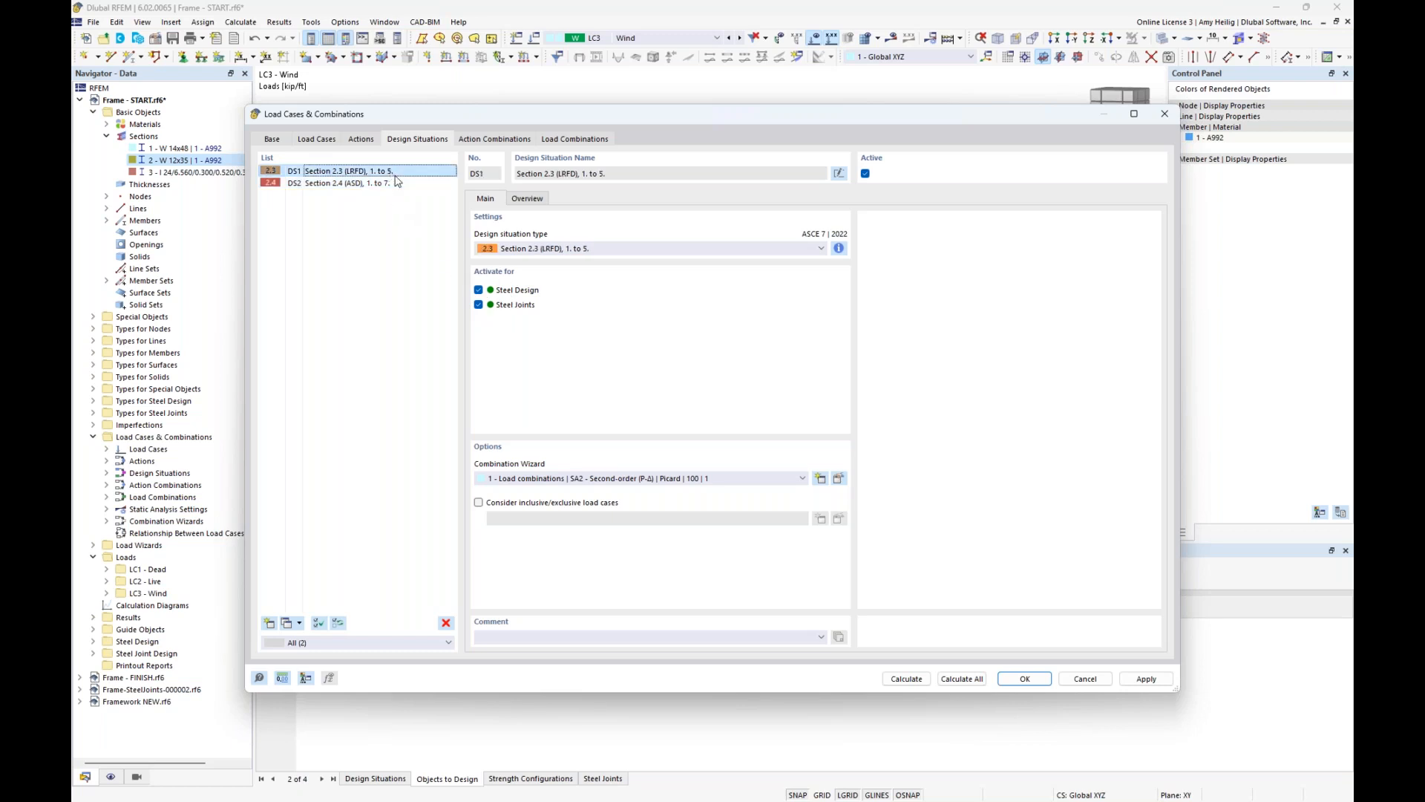
pyautogui.click(479, 290)
pyautogui.click(478, 305)
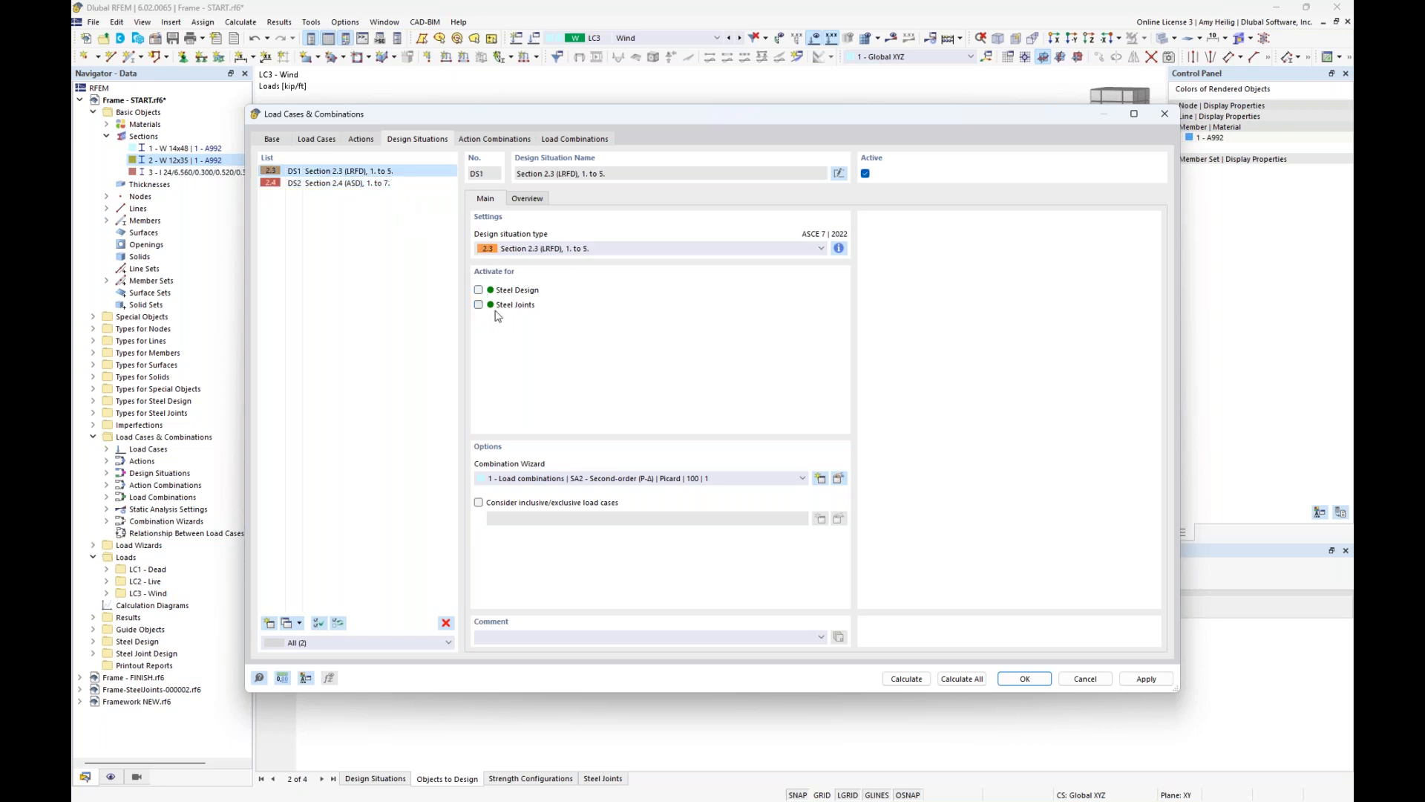
pyautogui.click(479, 290)
pyautogui.click(479, 305)
pyautogui.click(405, 184)
pyautogui.click(479, 304)
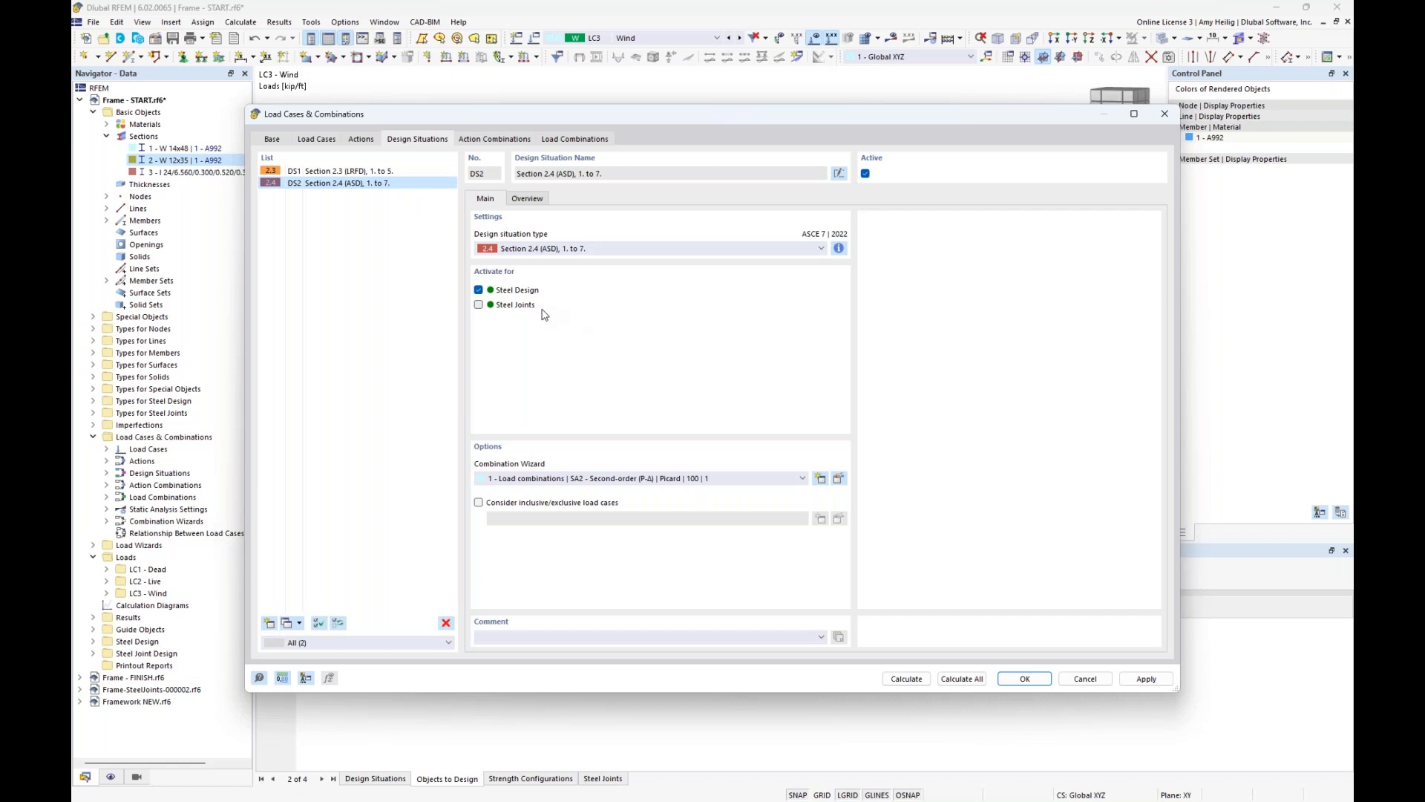
# - Check which design situation load combinations CO1 and CO6 belong to, revisit the design situations, and close Load Cases & Combinations
pyautogui.click(575, 139)
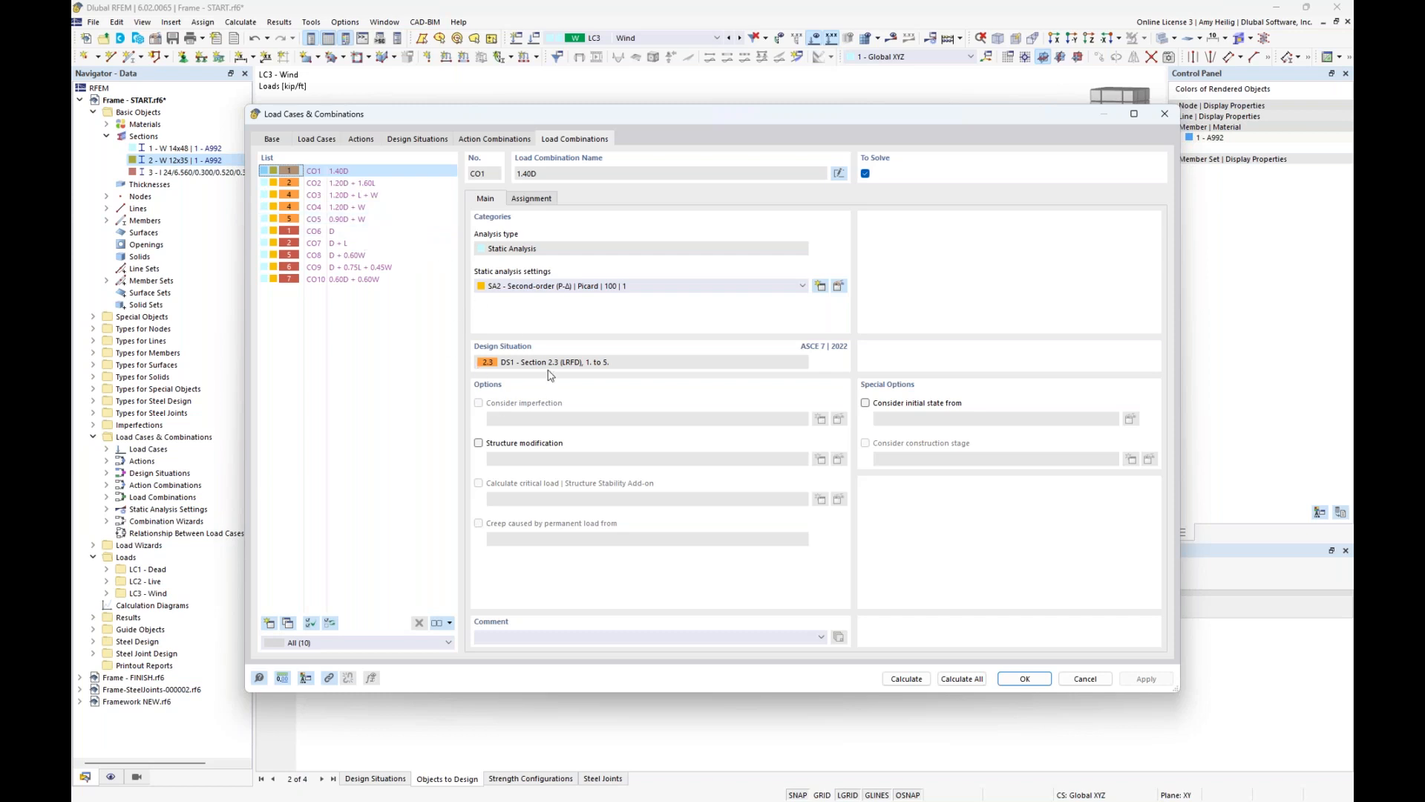
pyautogui.click(359, 231)
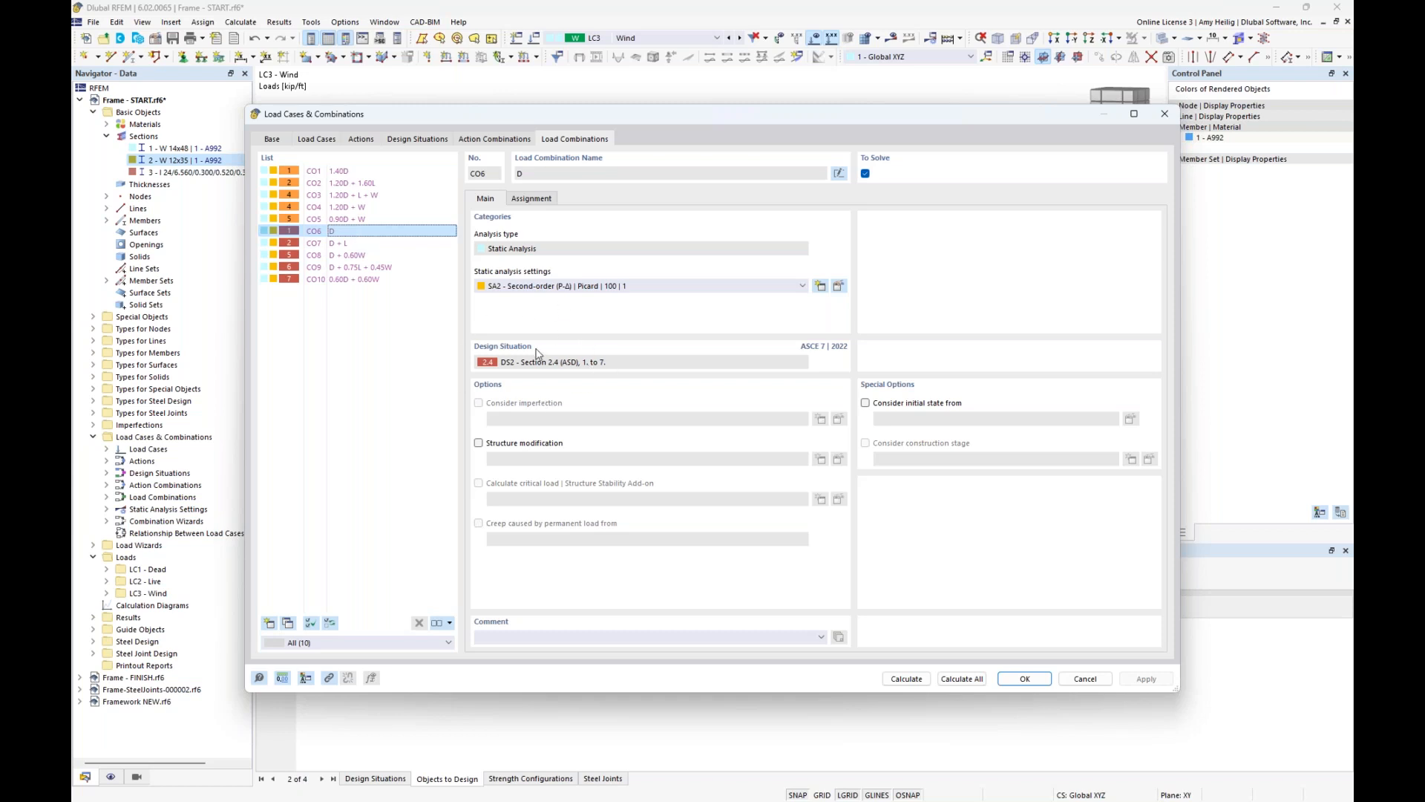
pyautogui.click(419, 139)
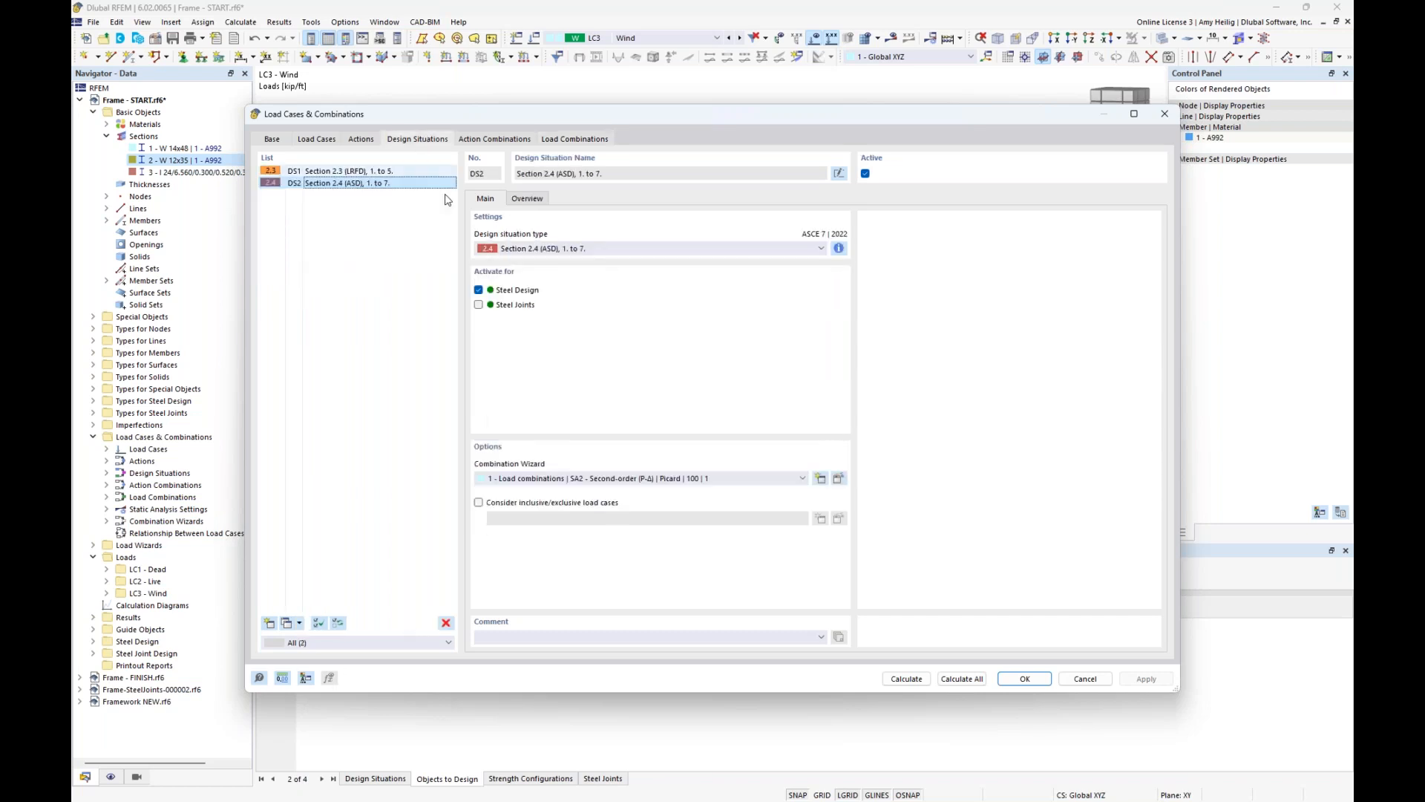
pyautogui.click(1025, 679)
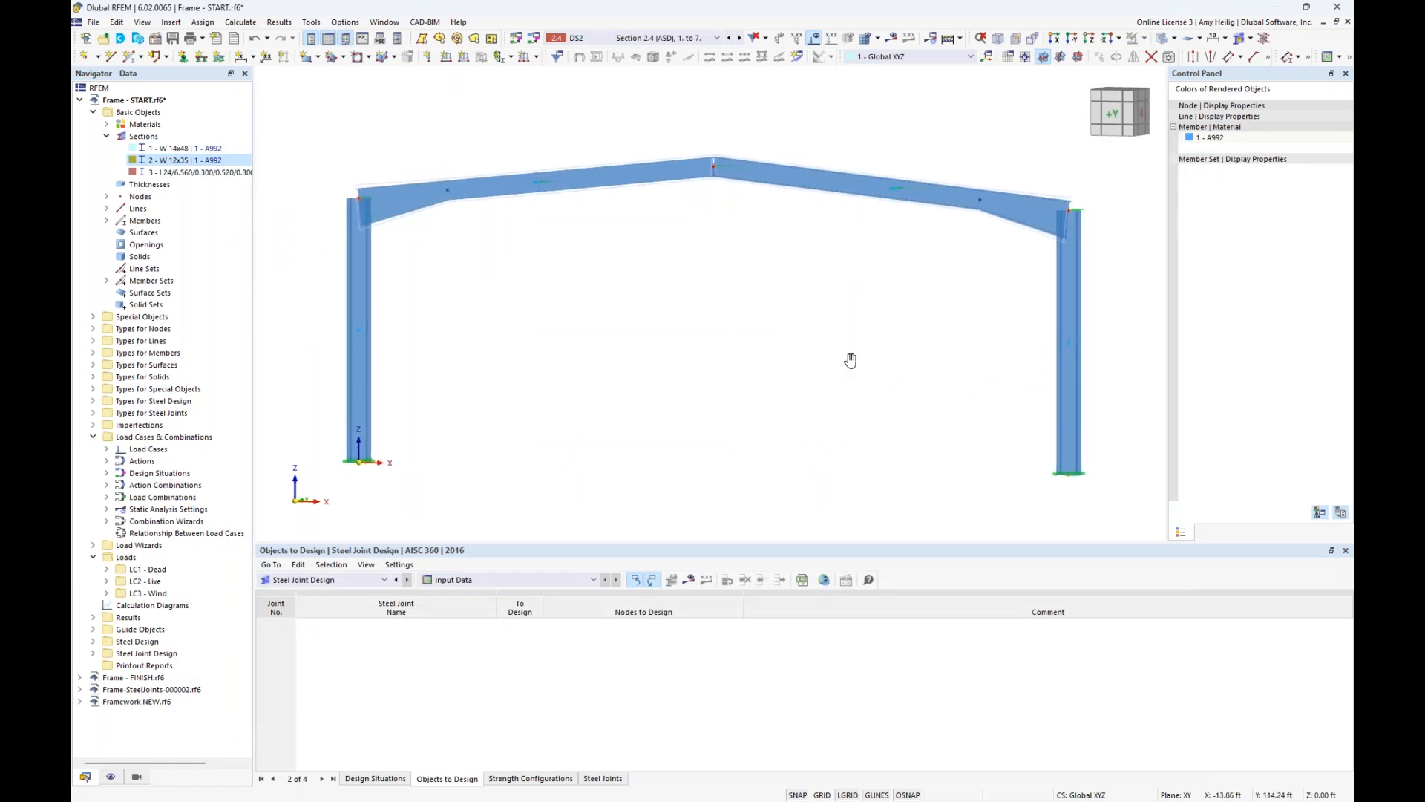
# - Create a new steel joint and assign it to node 6 at the frame's ridge
pyautogui.click(106, 137)
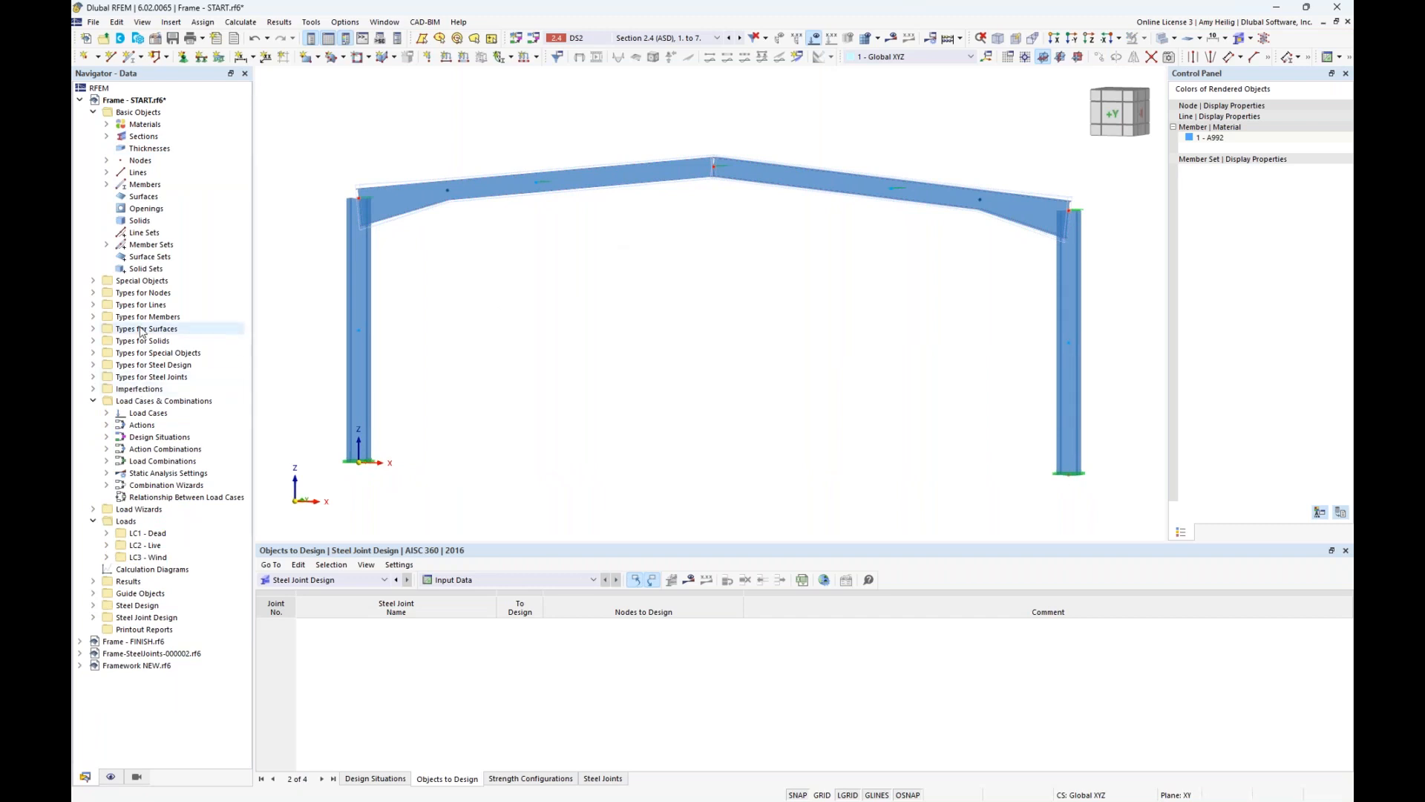
pyautogui.doubleClick(140, 378)
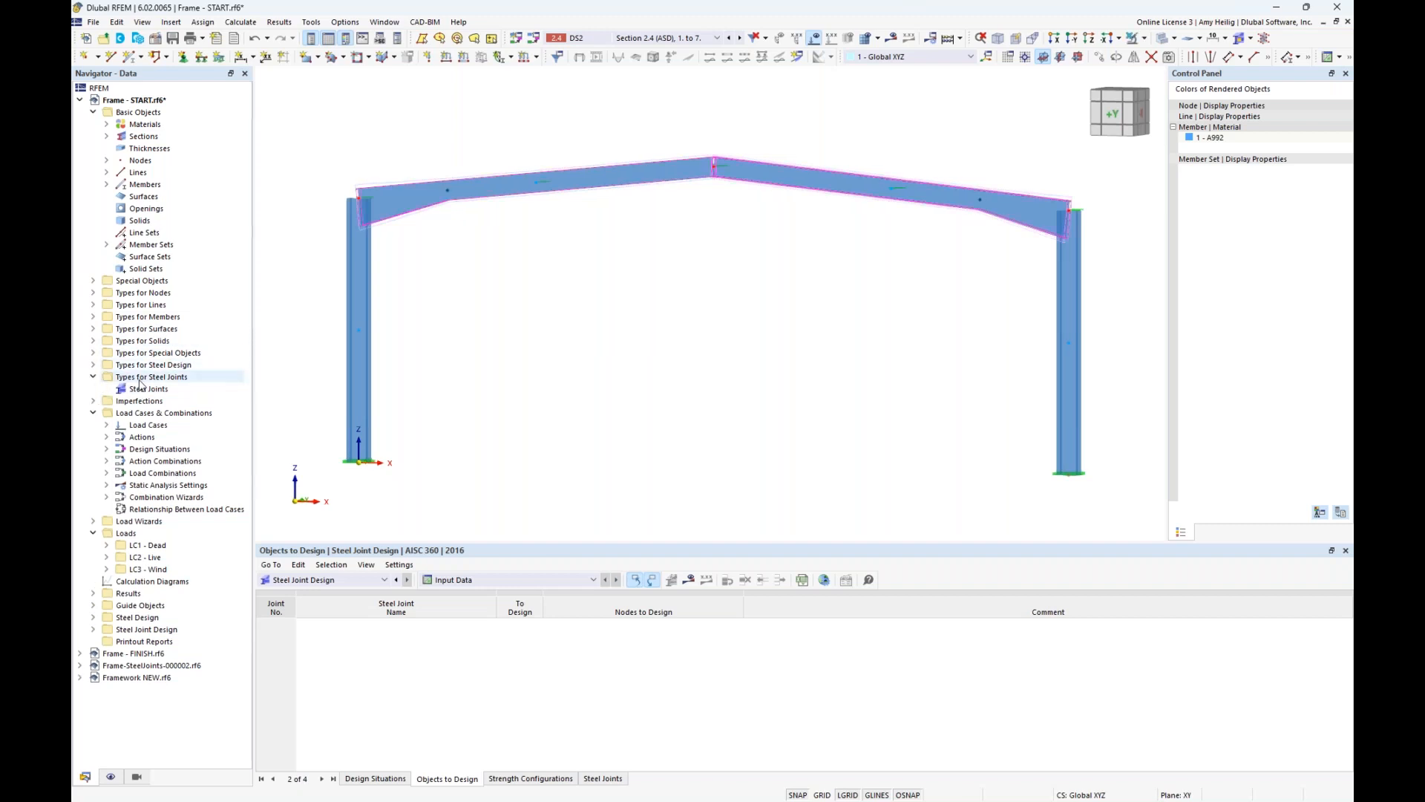
pyautogui.click(144, 389)
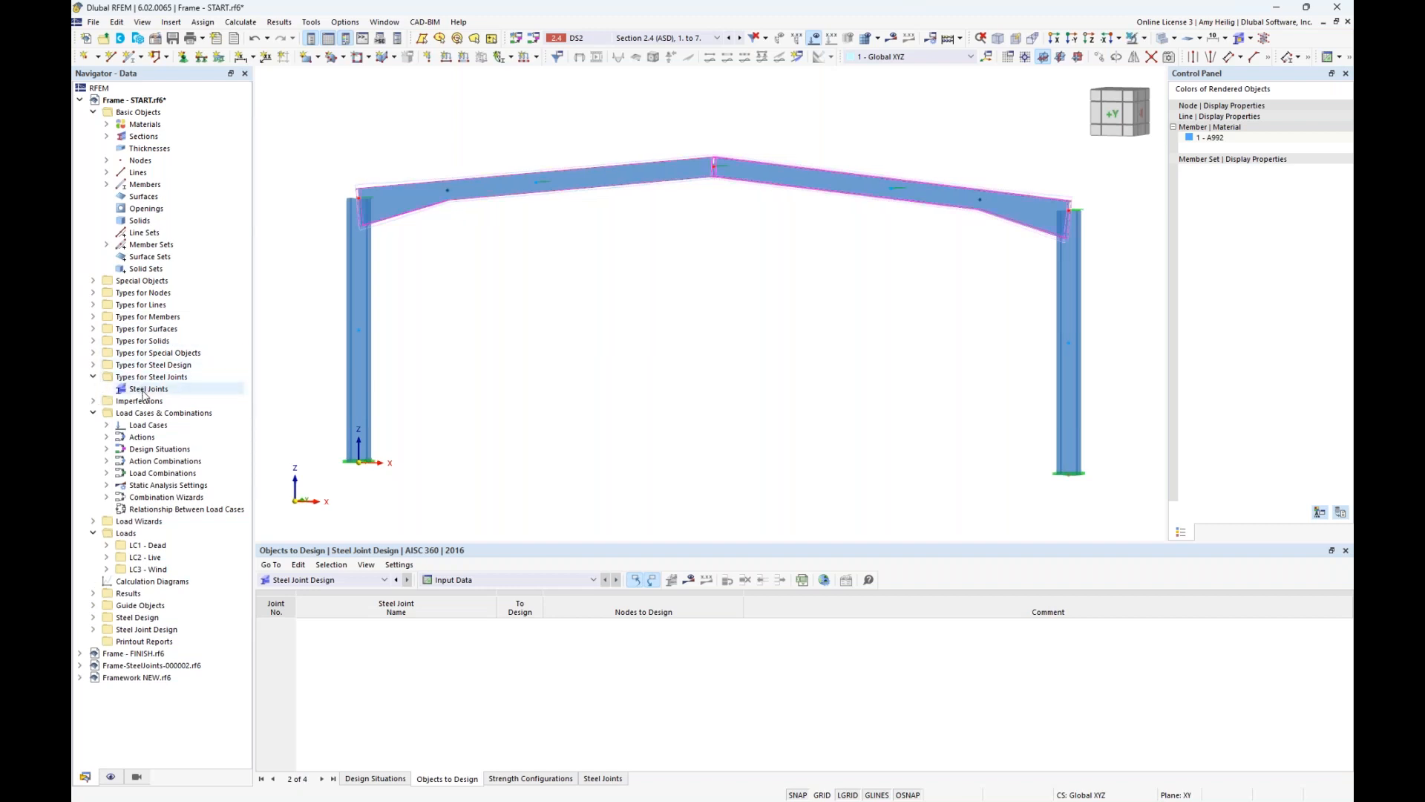
pyautogui.rightClick(144, 395)
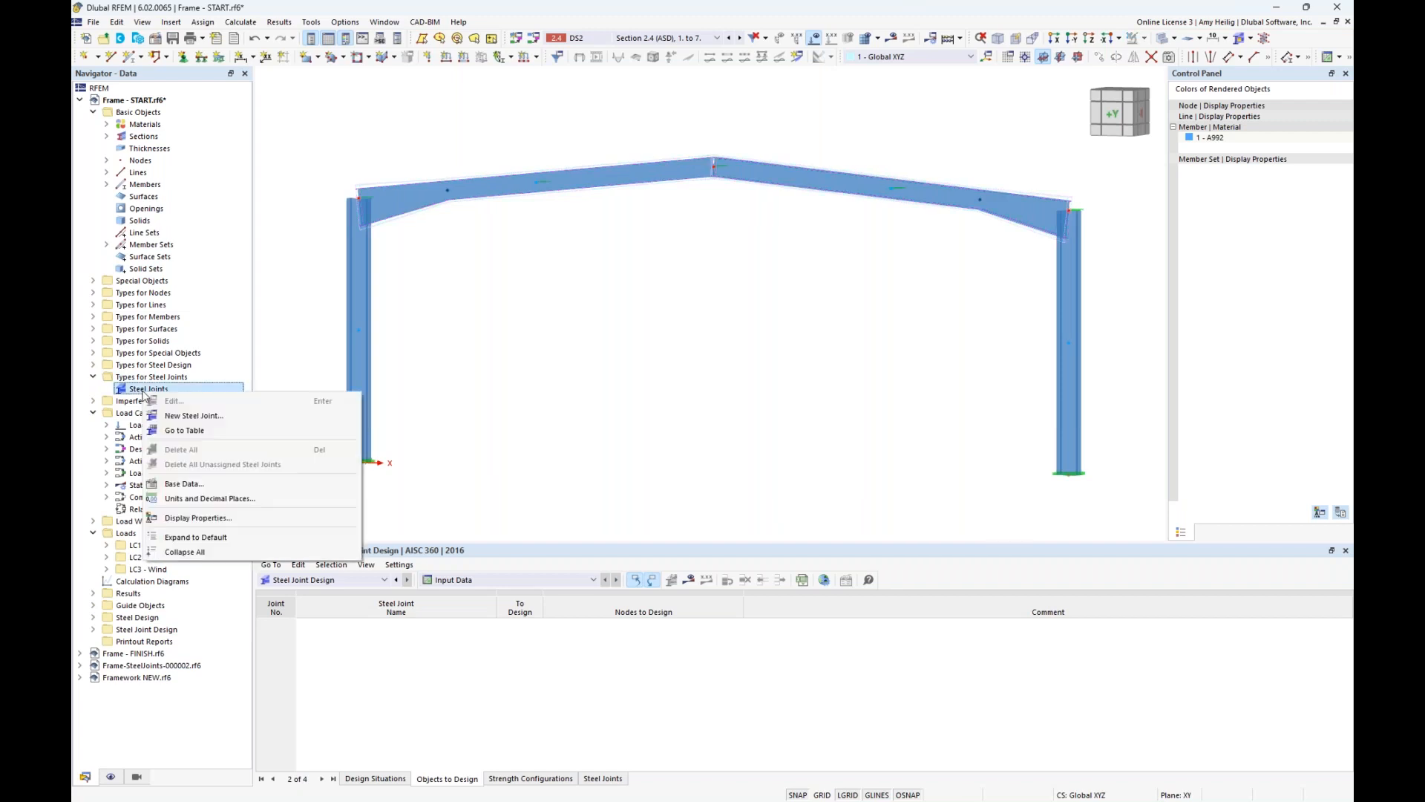
pyautogui.click(170, 417)
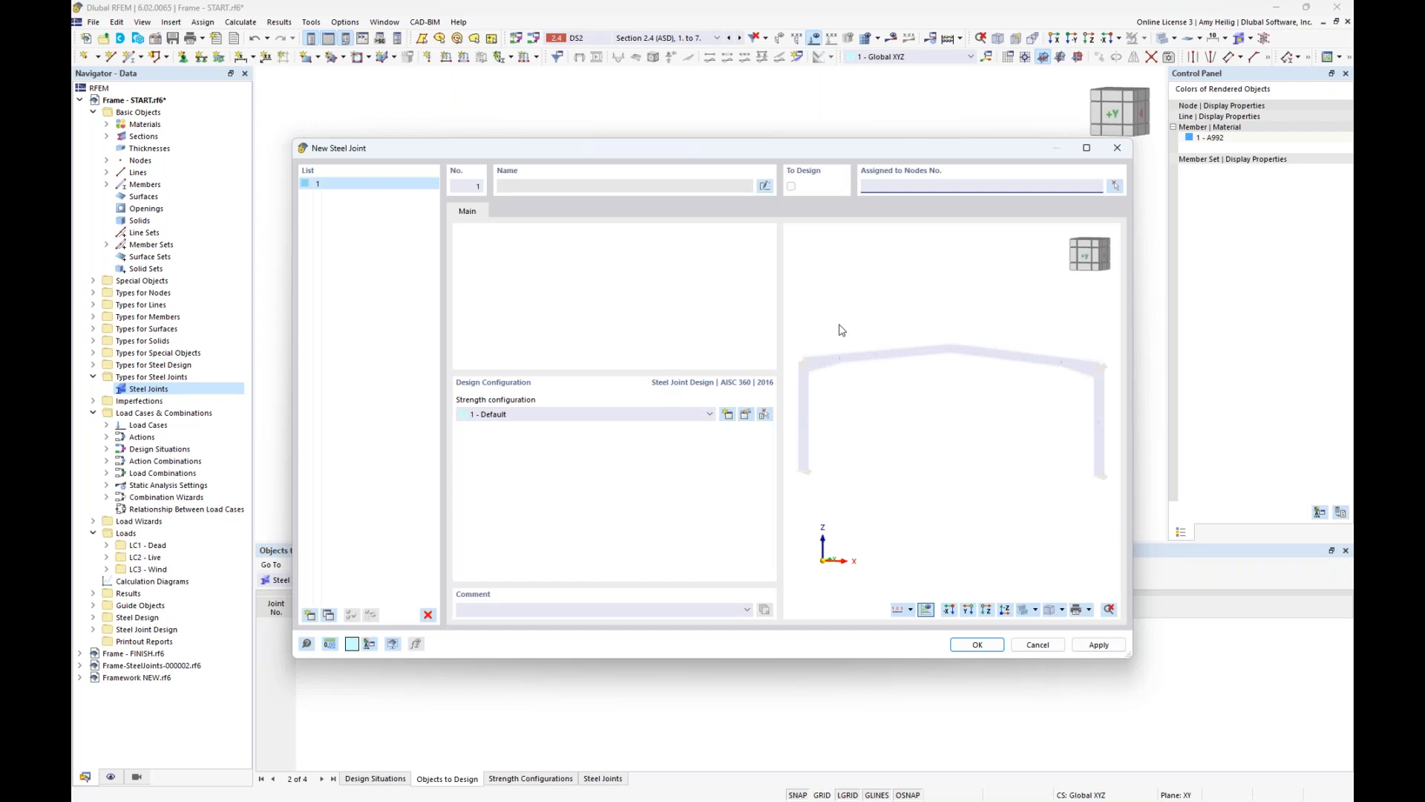
pyautogui.click(1115, 186)
pyautogui.moveTo(684, 128); pyautogui.dragTo(762, 214)
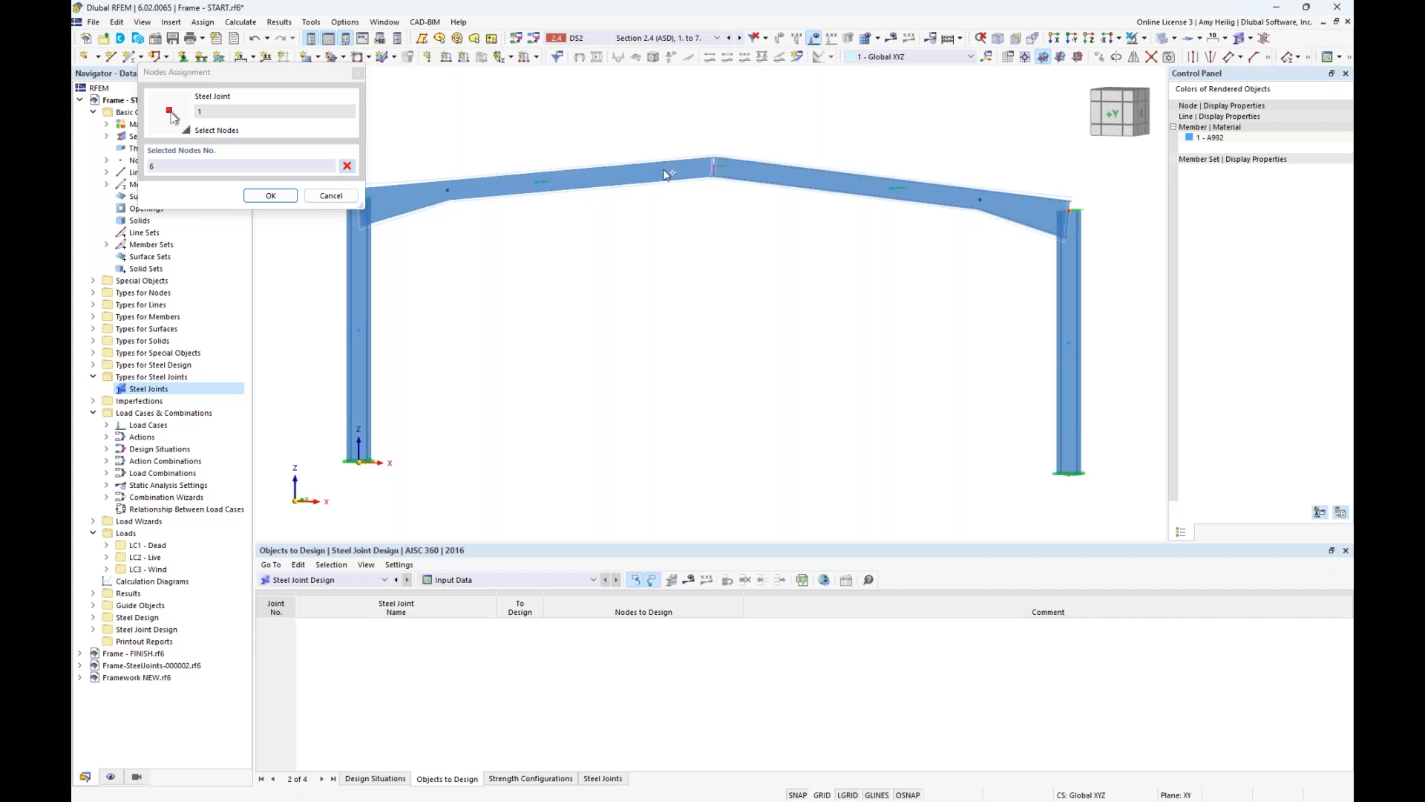
pyautogui.click(270, 196)
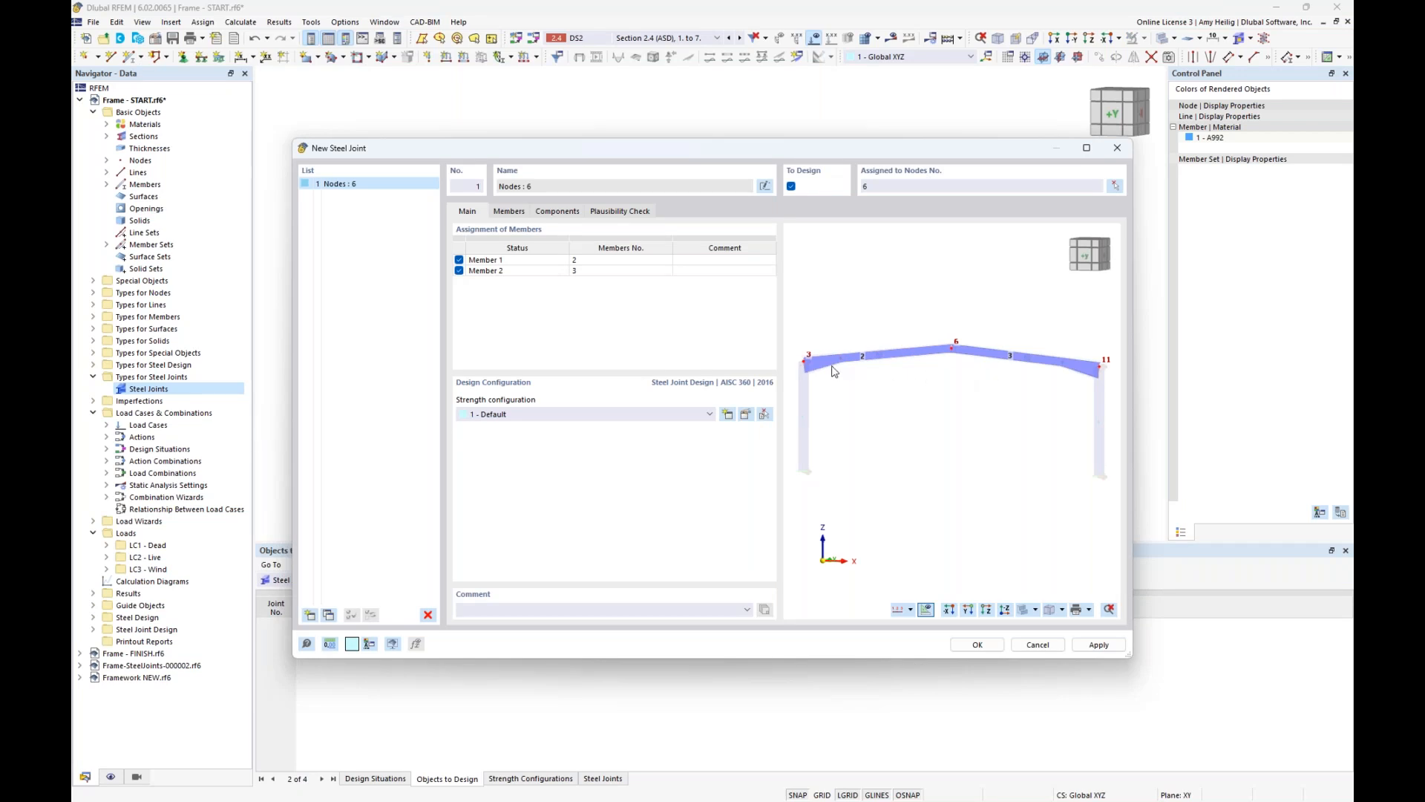
# - Examine the type, supported-end setting and section of the ridge joint's members, comparing the joint preview with the frame model
pyautogui.click(509, 212)
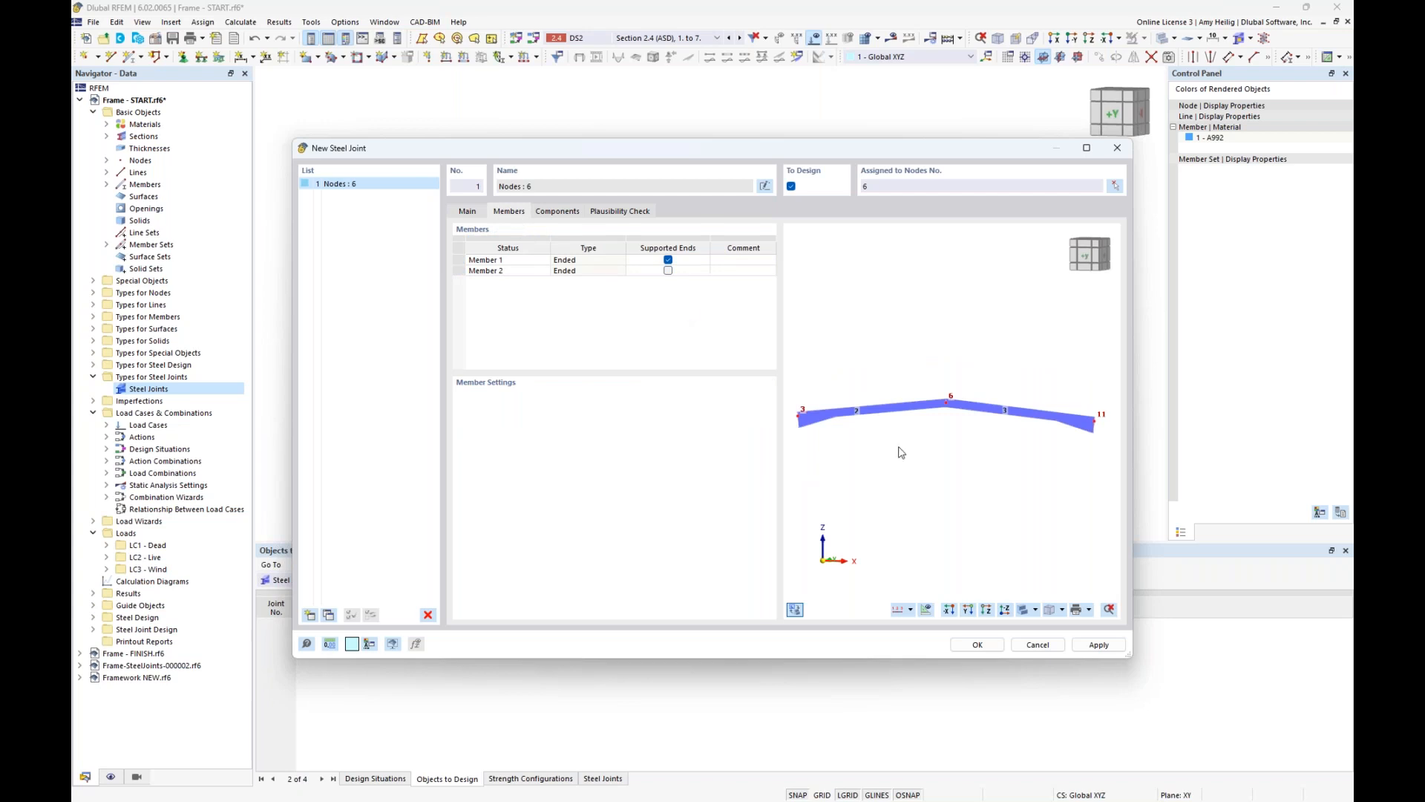
pyautogui.scroll(3, 949, 428)
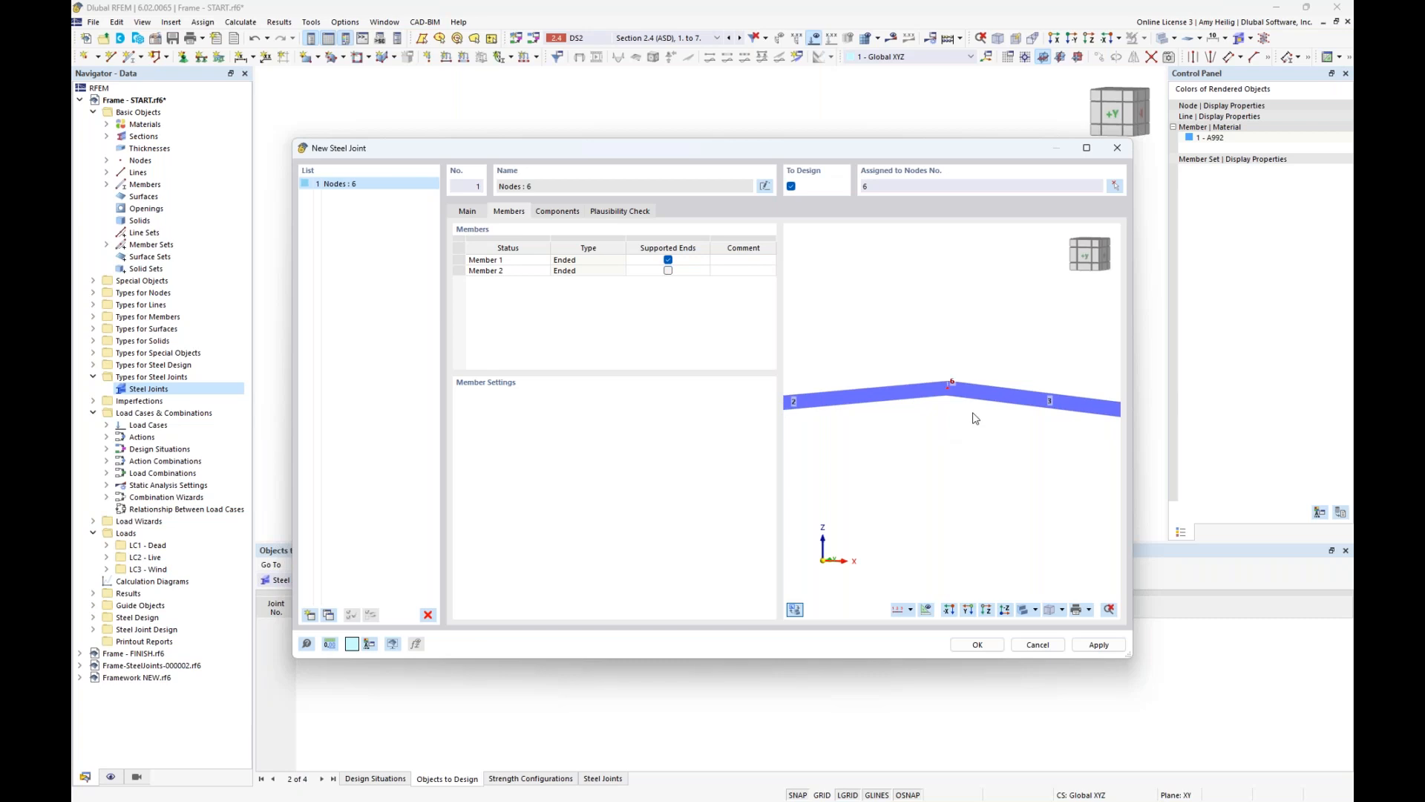
pyautogui.moveTo(865, 148); pyautogui.dragTo(849, 336)
pyautogui.moveTo(714, 336); pyautogui.dragTo(747, 145)
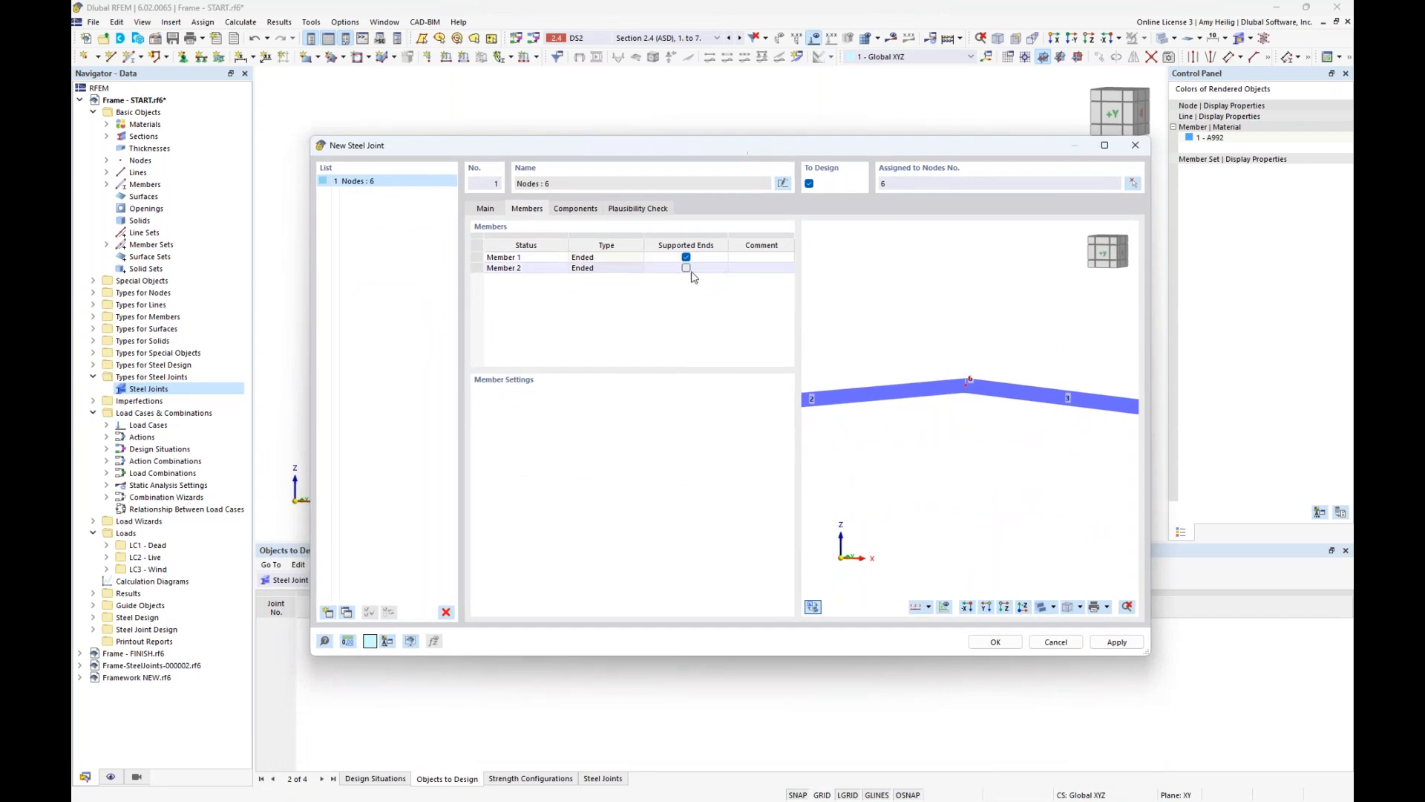
pyautogui.click(660, 258)
pyautogui.scroll(-2, 912, 411)
pyautogui.moveTo(913, 411); pyautogui.dragTo(942, 397, button='middle')
pyautogui.scroll(-1, 942, 401)
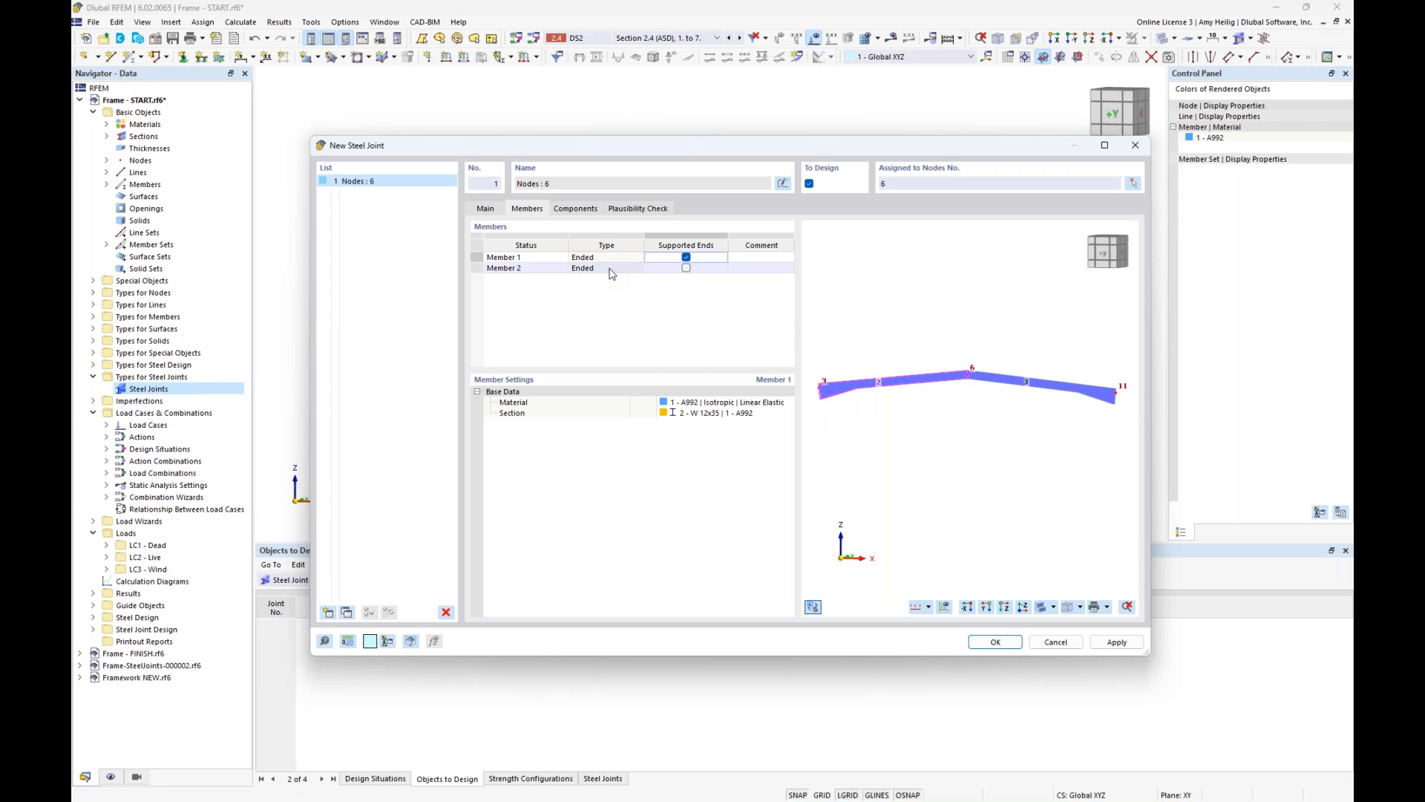
pyautogui.scroll(1, 972, 381)
pyautogui.scroll(2, 972, 381)
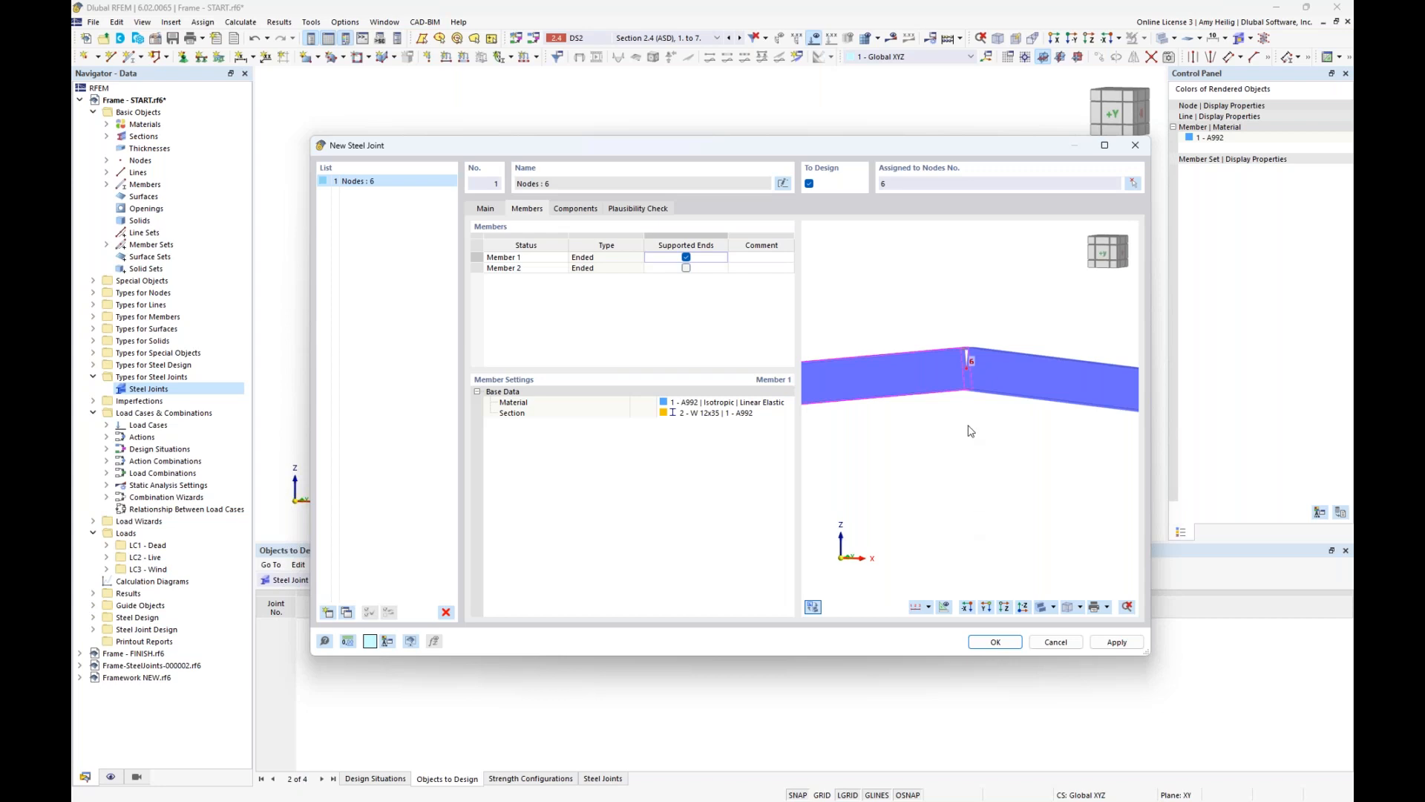
pyautogui.moveTo(934, 145); pyautogui.dragTo(927, 389)
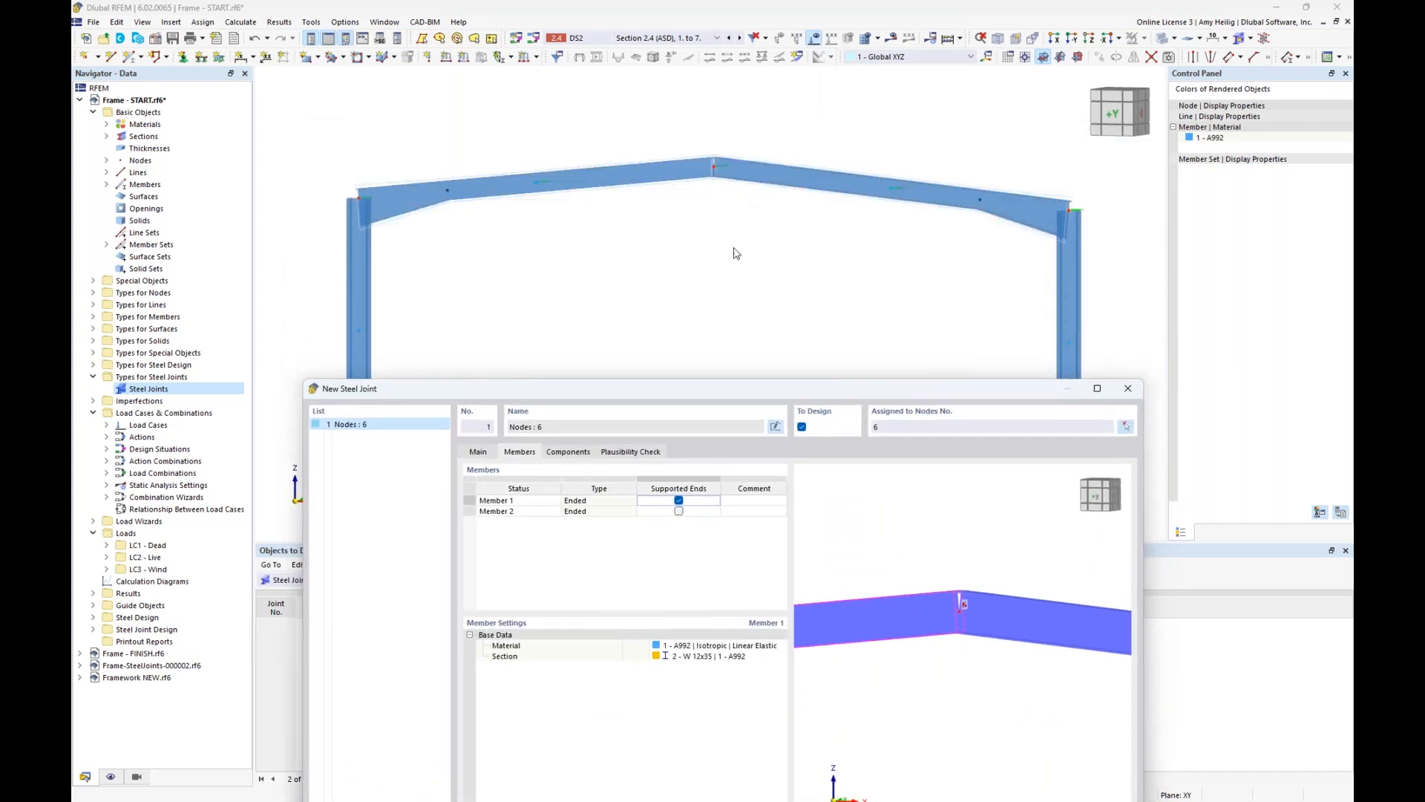
pyautogui.moveTo(739, 392); pyautogui.dragTo(768, 126)
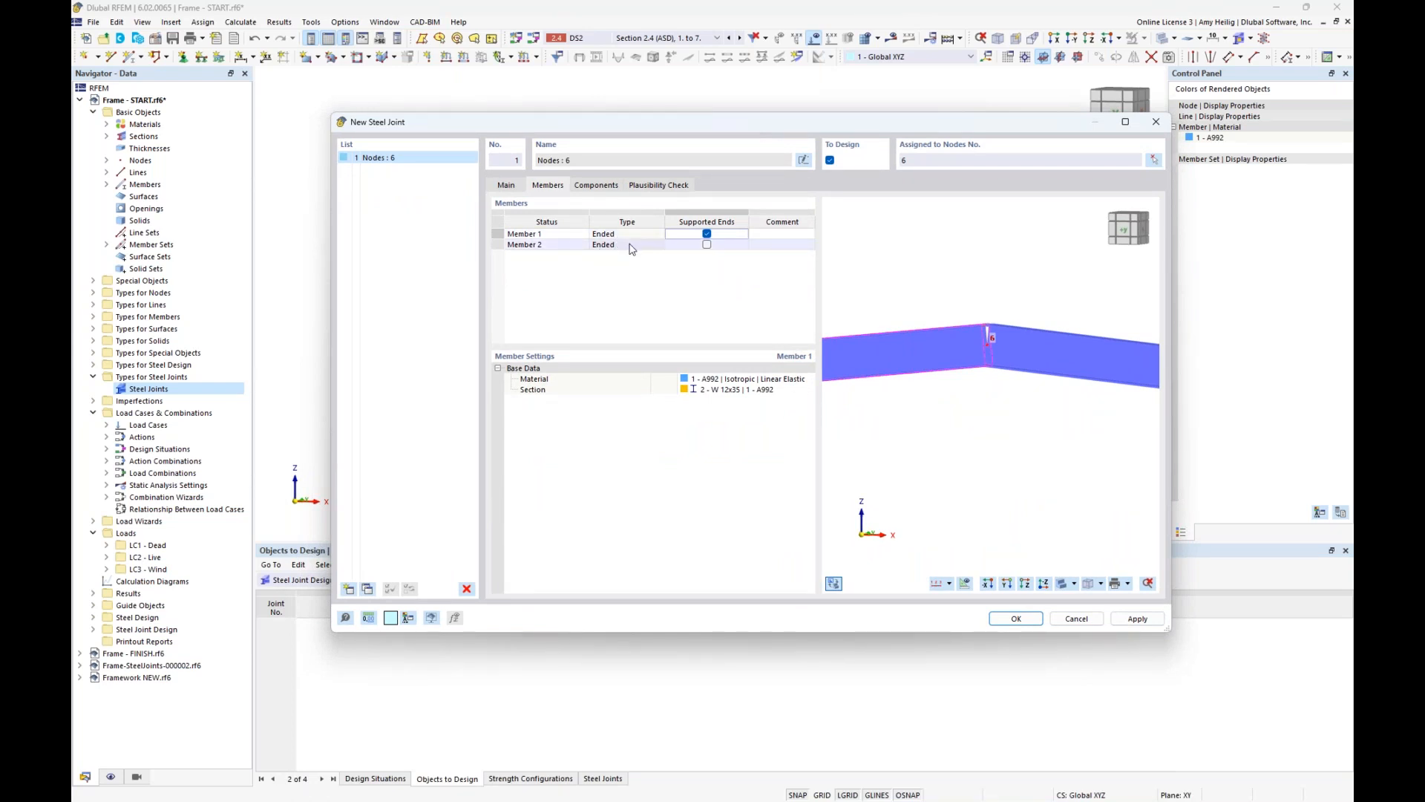
# - Review the component types available for the ridge joint, then leave the component selection without adding one
pyautogui.click(607, 186)
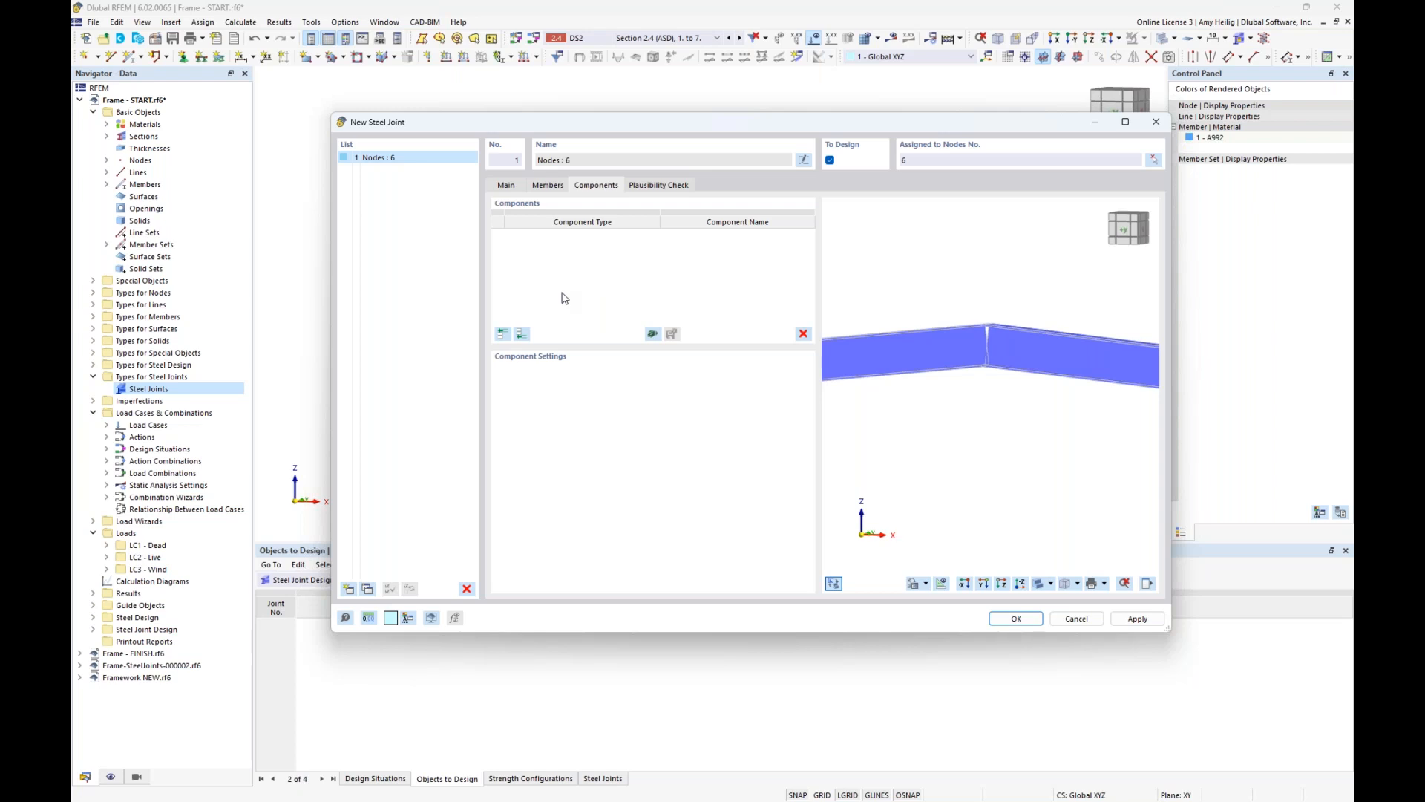
pyautogui.click(522, 336)
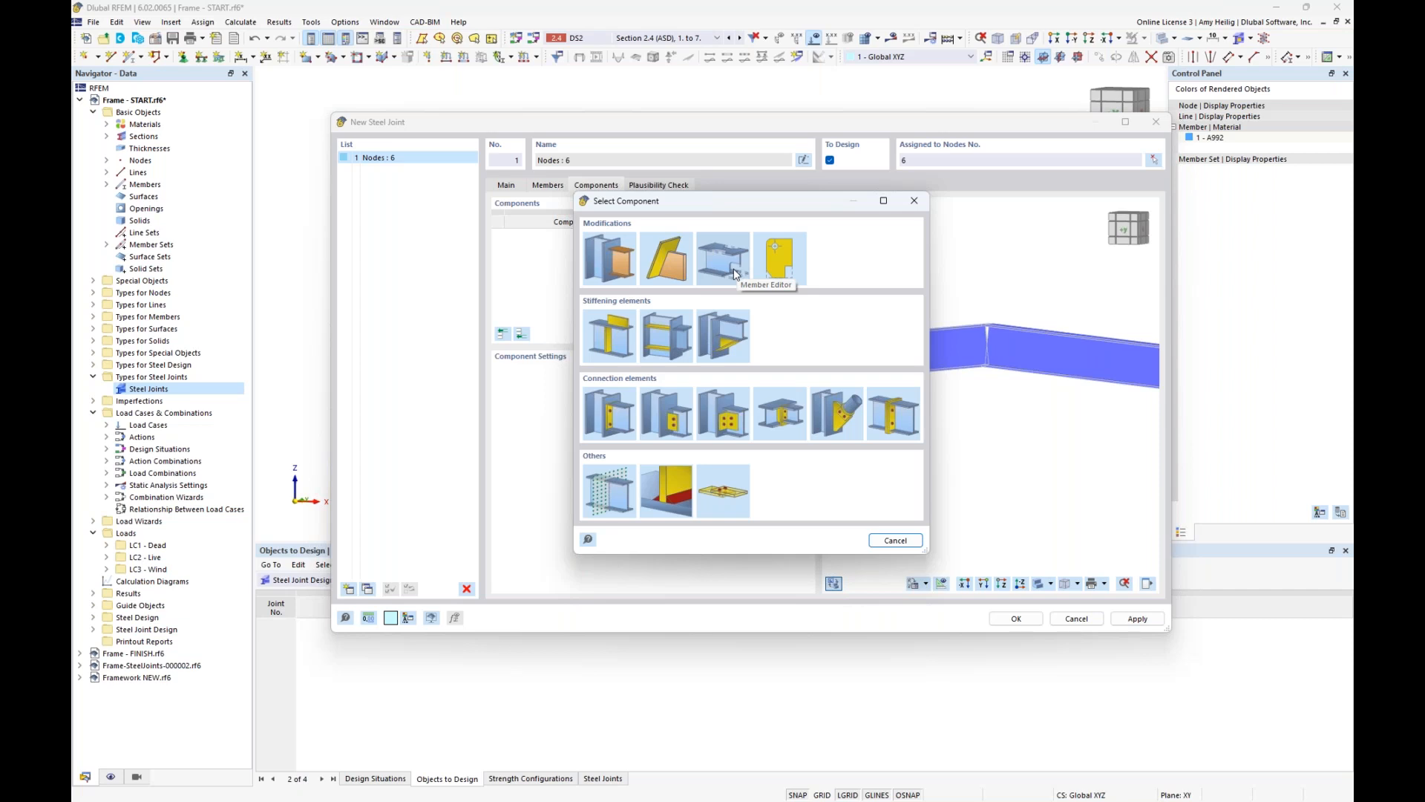
pyautogui.click(895, 541)
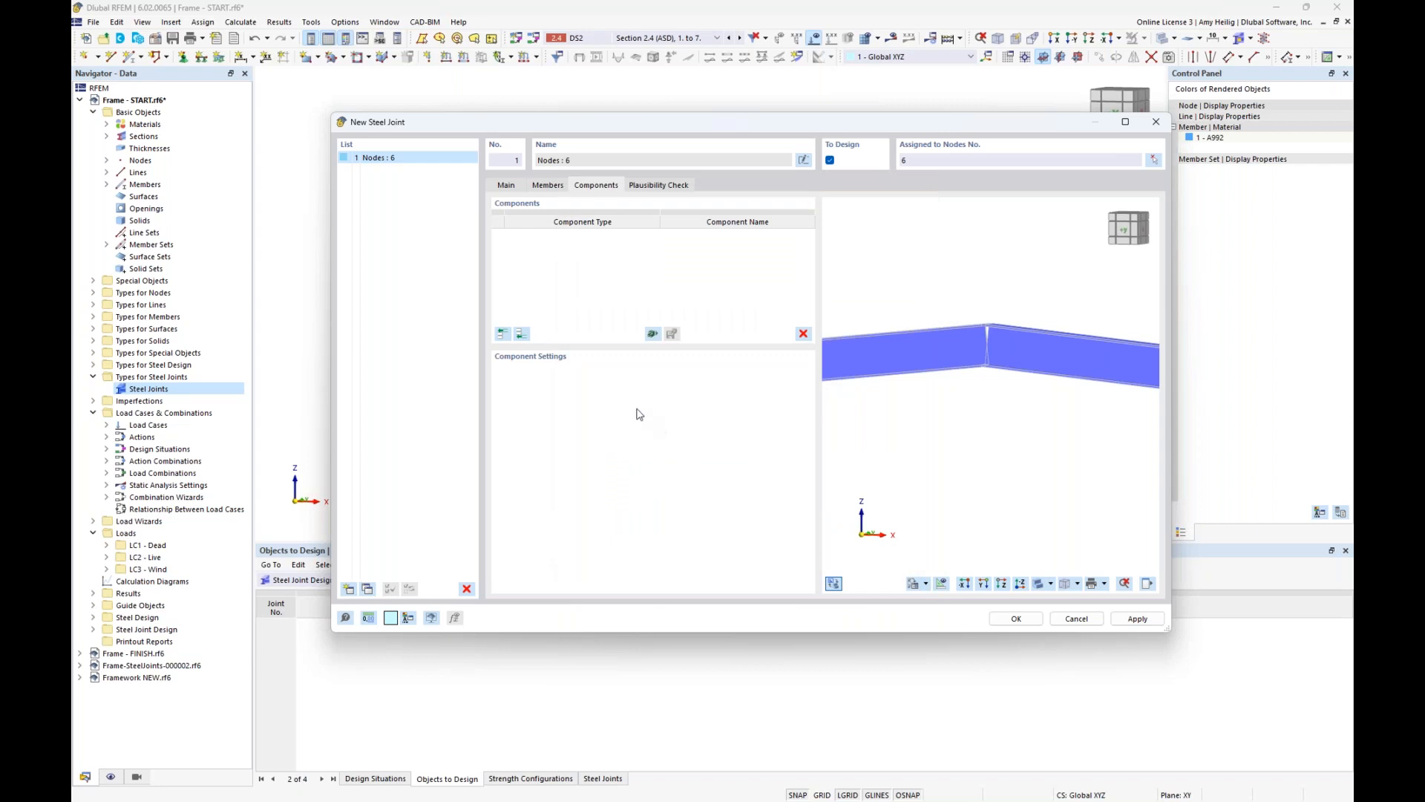
# - Browse the steel joint template categories and compare the rigid Beam to Beam and Beam to Column templates
pyautogui.click(652, 334)
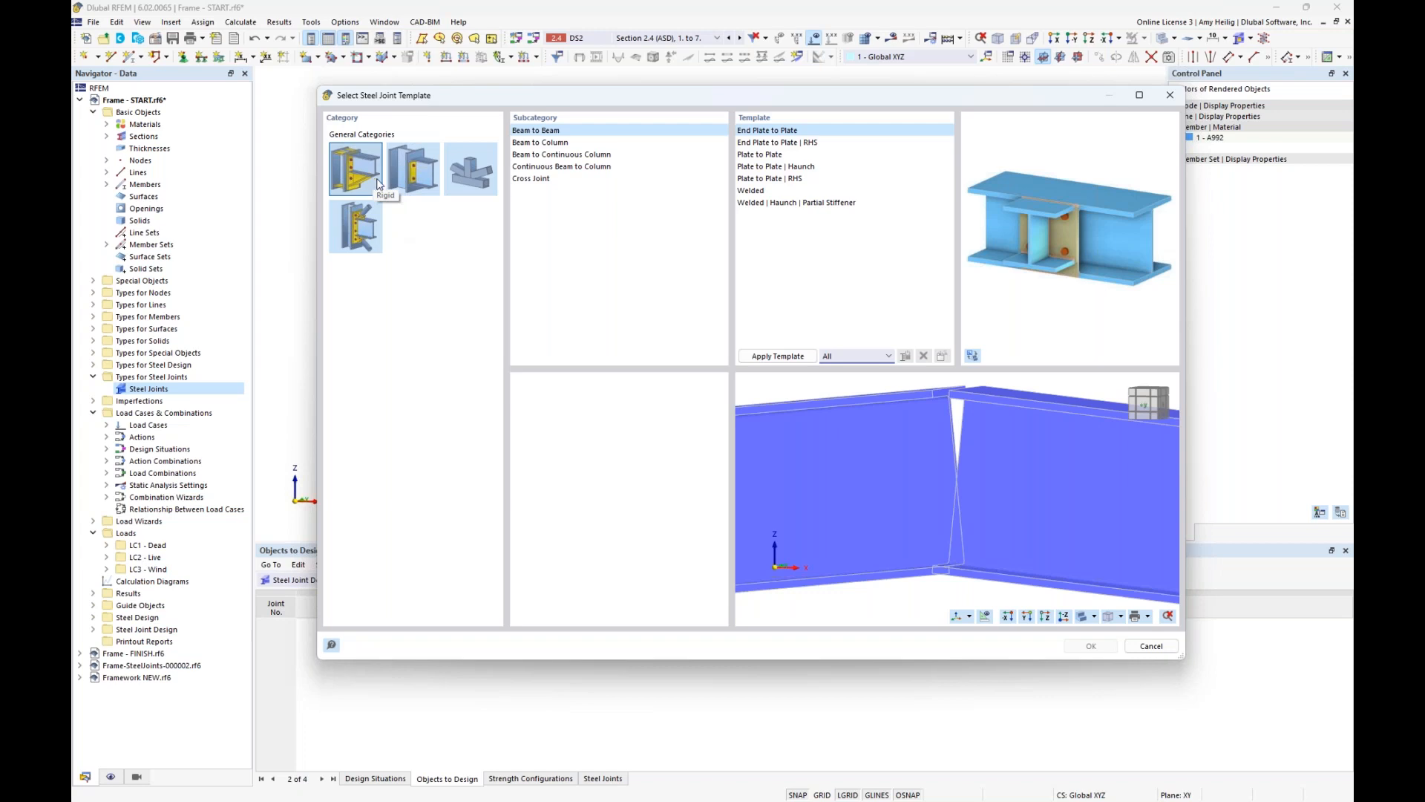
pyautogui.click(461, 170)
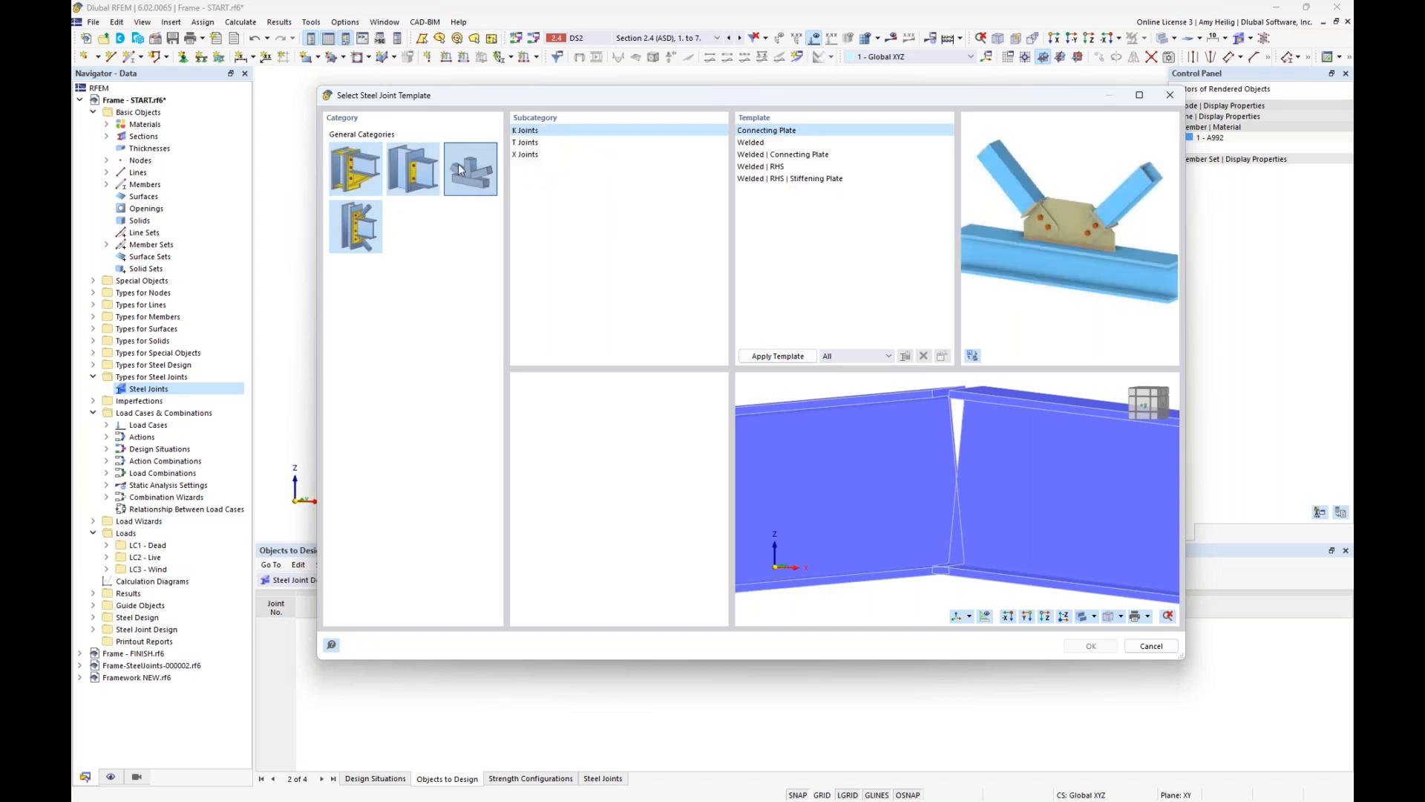
pyautogui.click(362, 222)
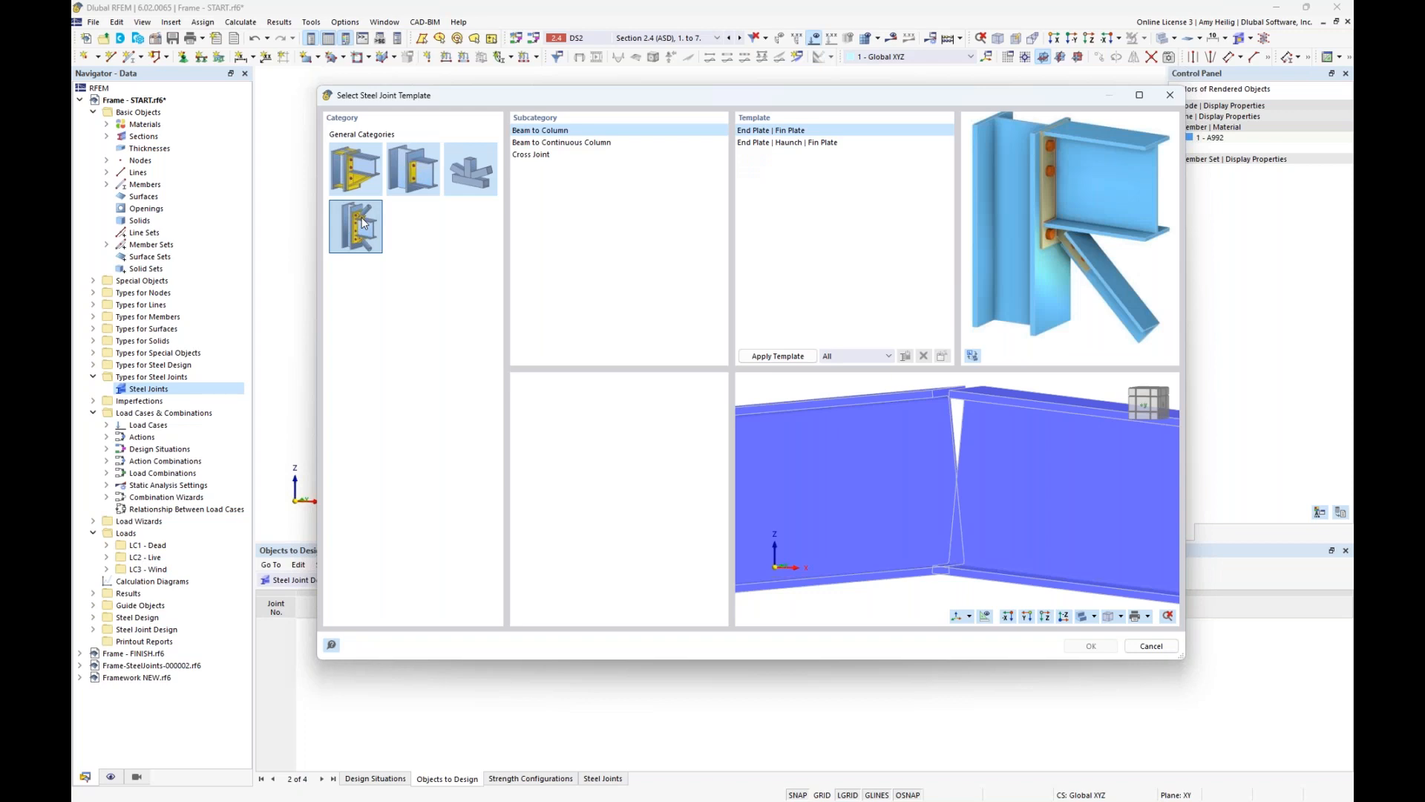
pyautogui.click(355, 176)
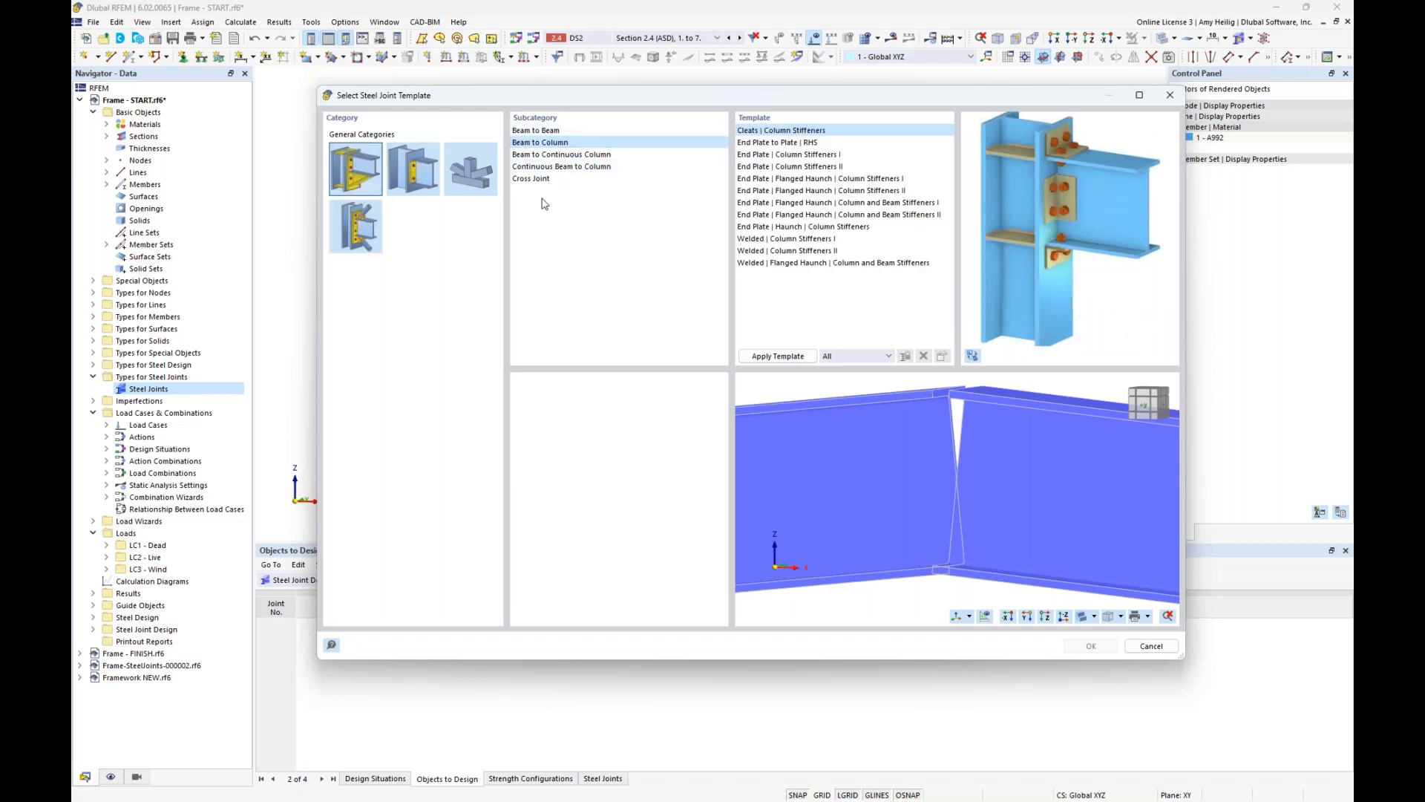
pyautogui.click(548, 133)
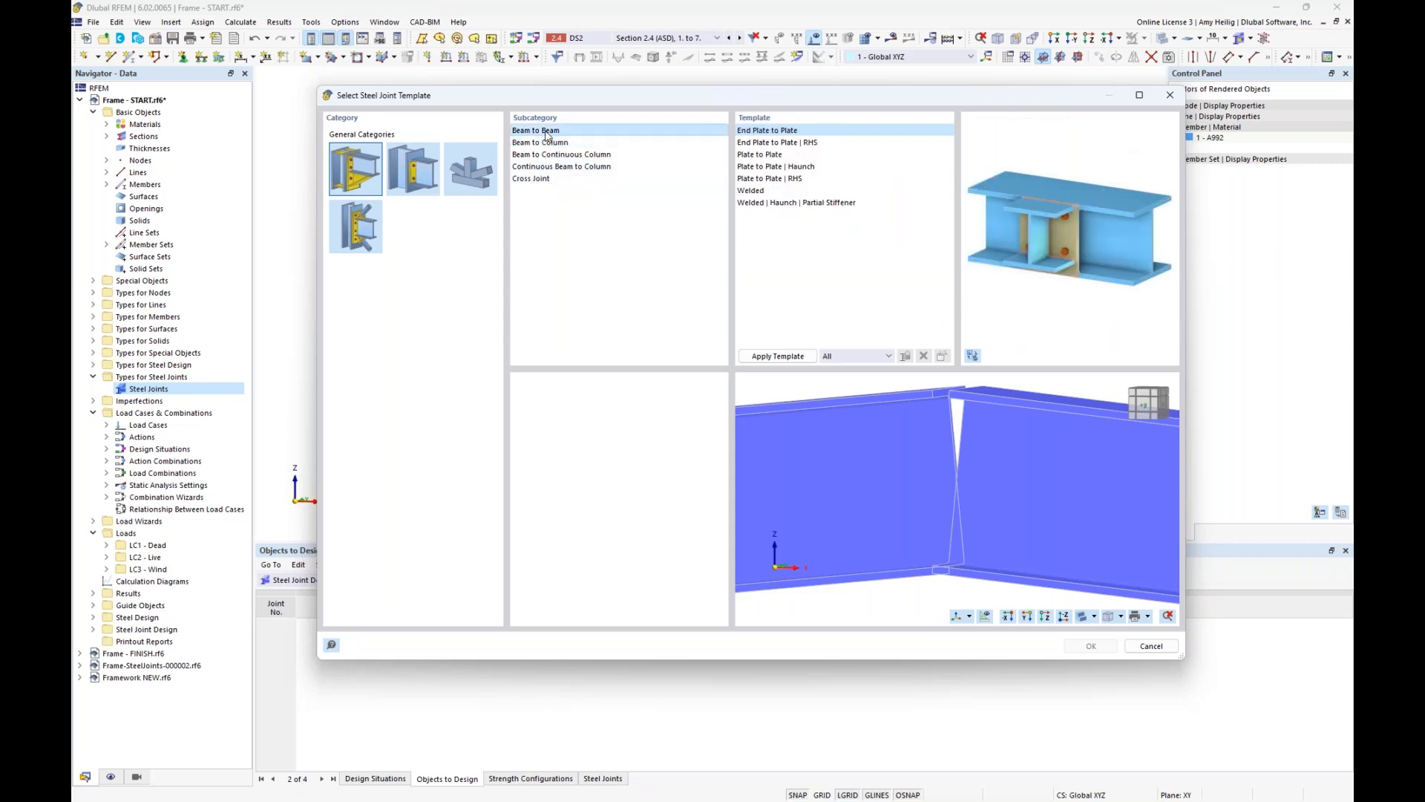
pyautogui.click(548, 143)
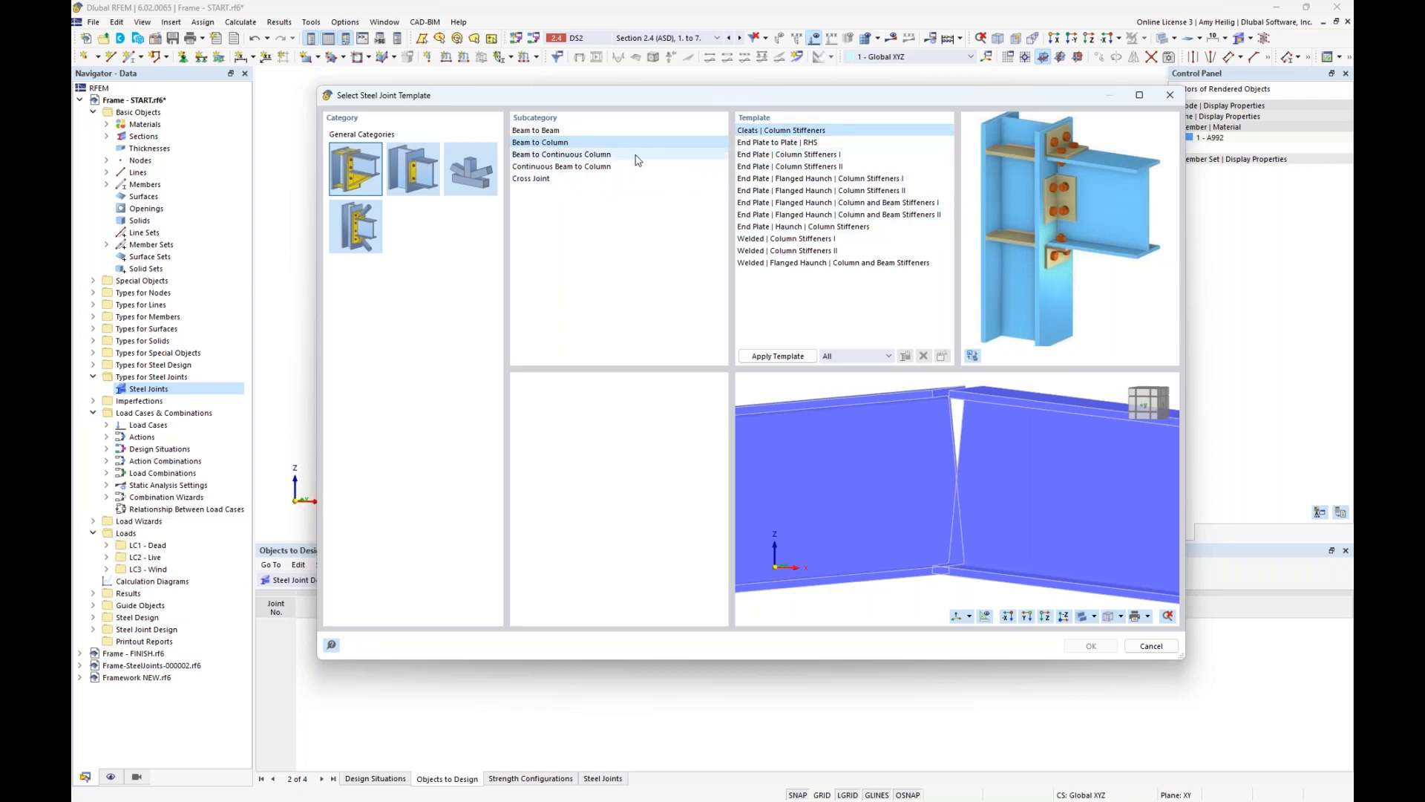
# - Insert the rigid Beam to Beam template Plate to Plate | Haunch into the ridge joint
pyautogui.click(601, 132)
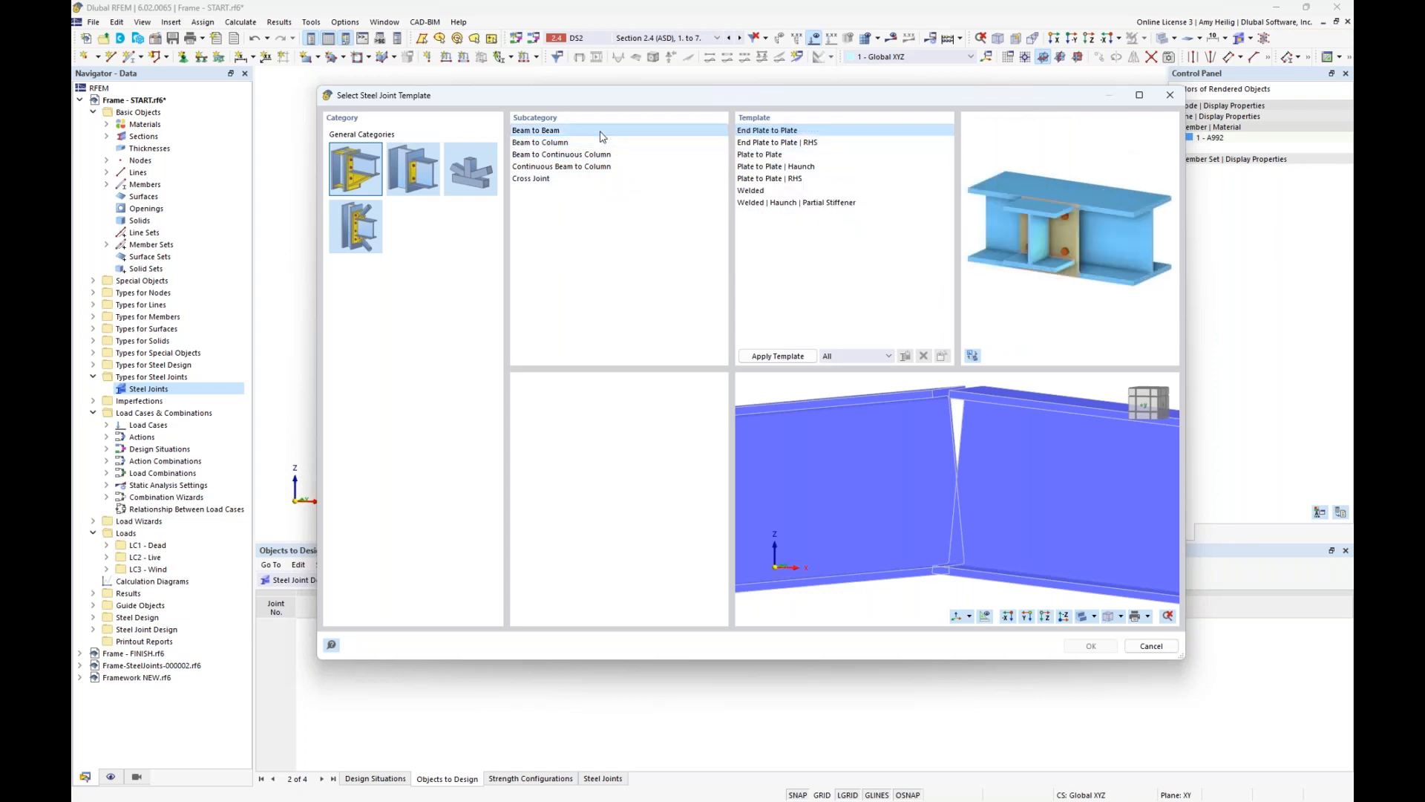
pyautogui.click(760, 143)
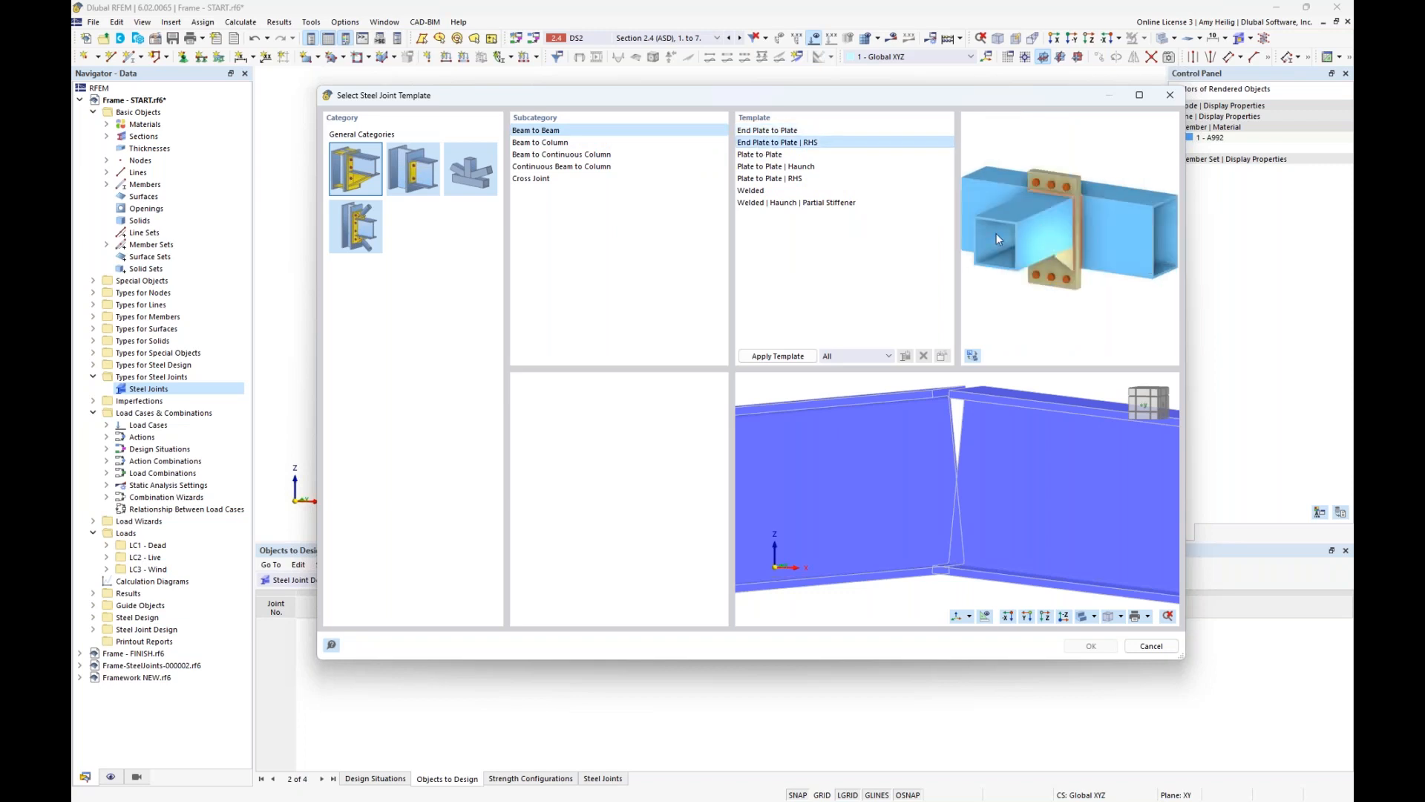
pyautogui.click(813, 168)
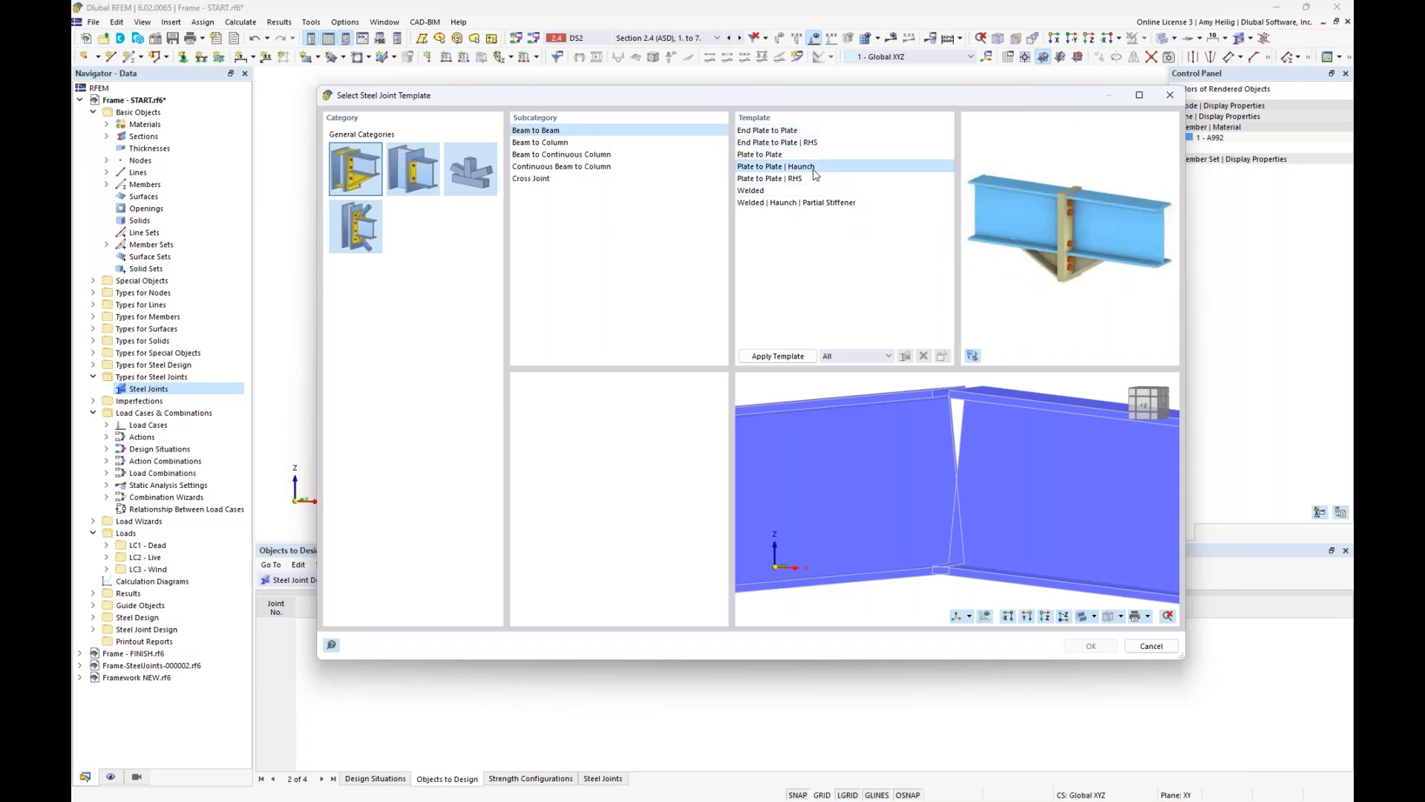
pyautogui.click(778, 356)
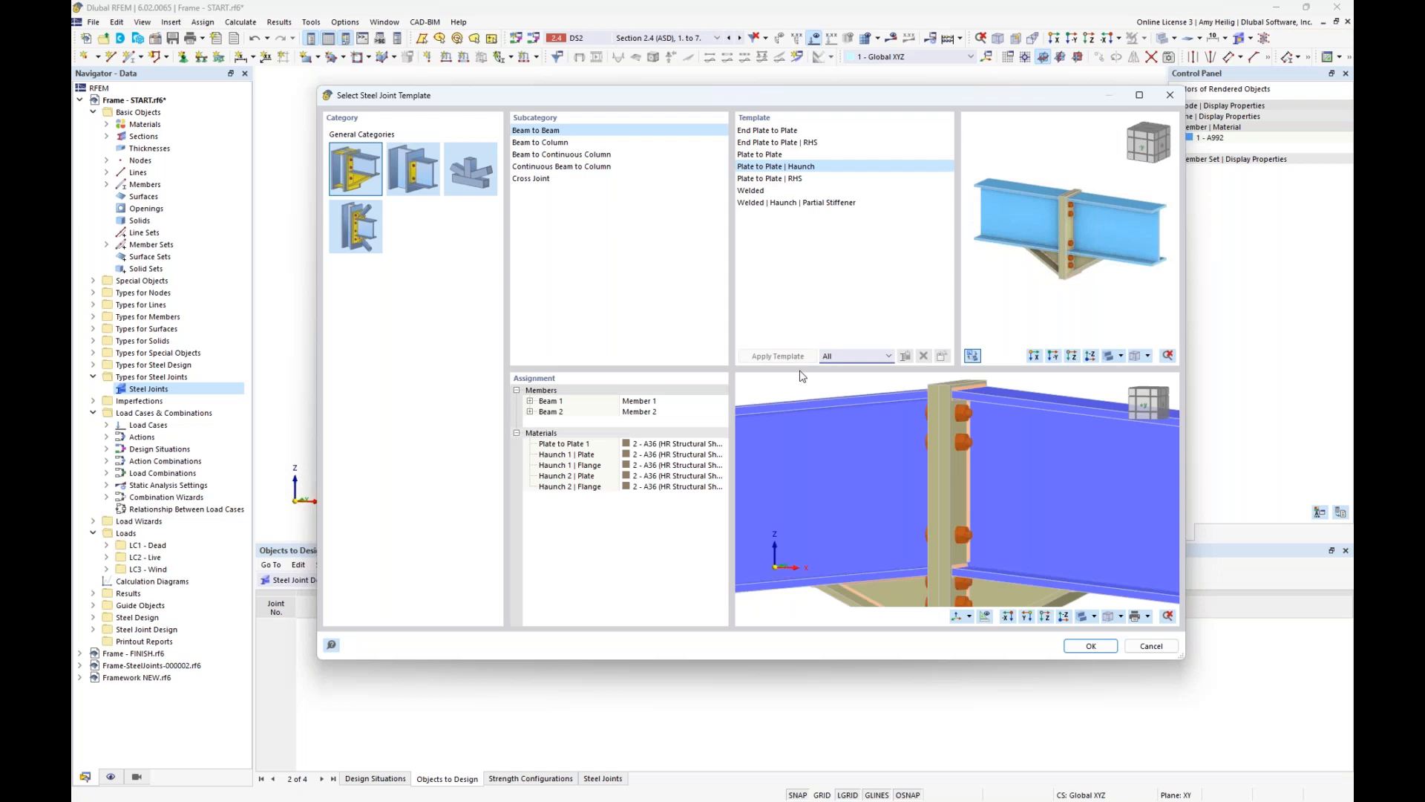
pyautogui.scroll(-3, 943, 489)
pyautogui.moveTo(942, 529); pyautogui.dragTo(930, 493, button='middle')
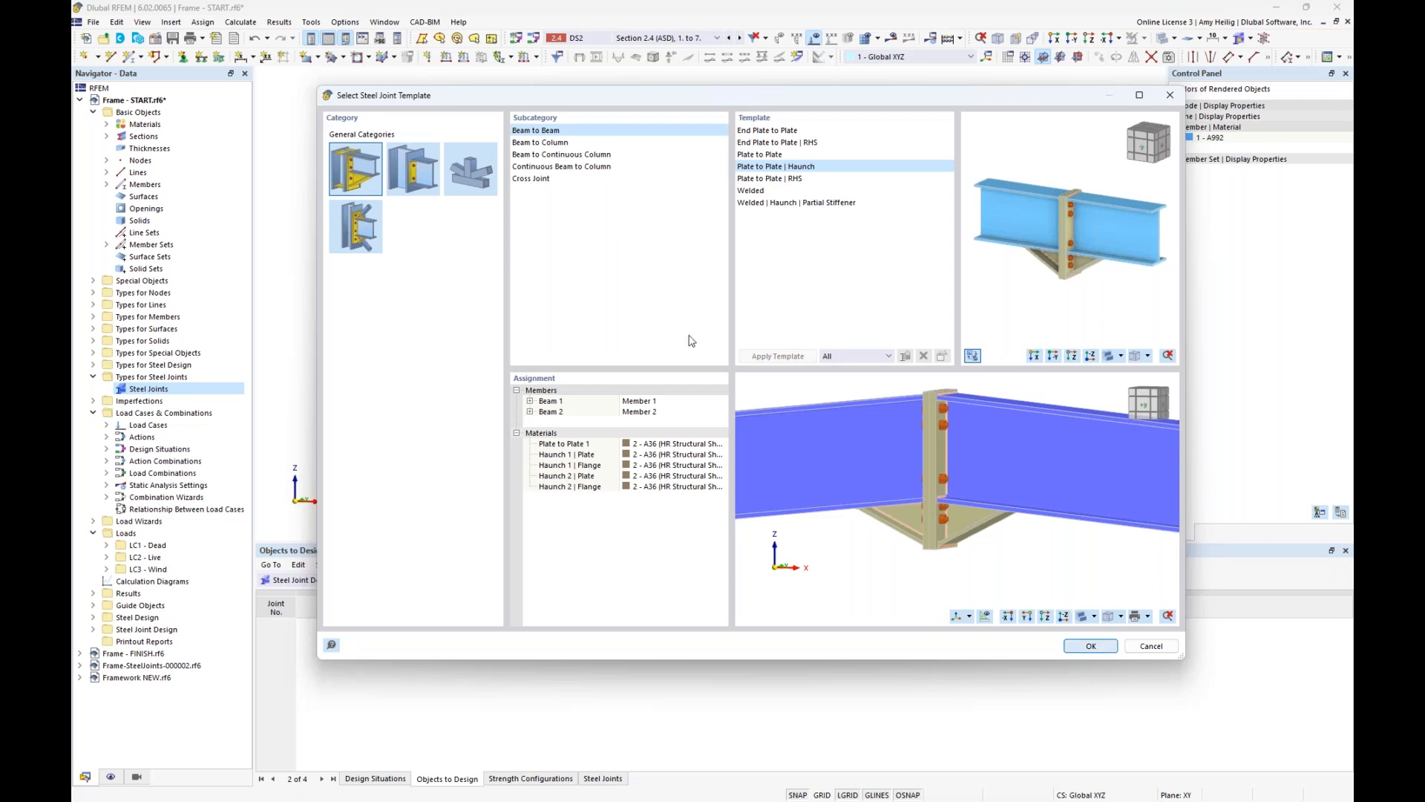
pyautogui.press('Return')
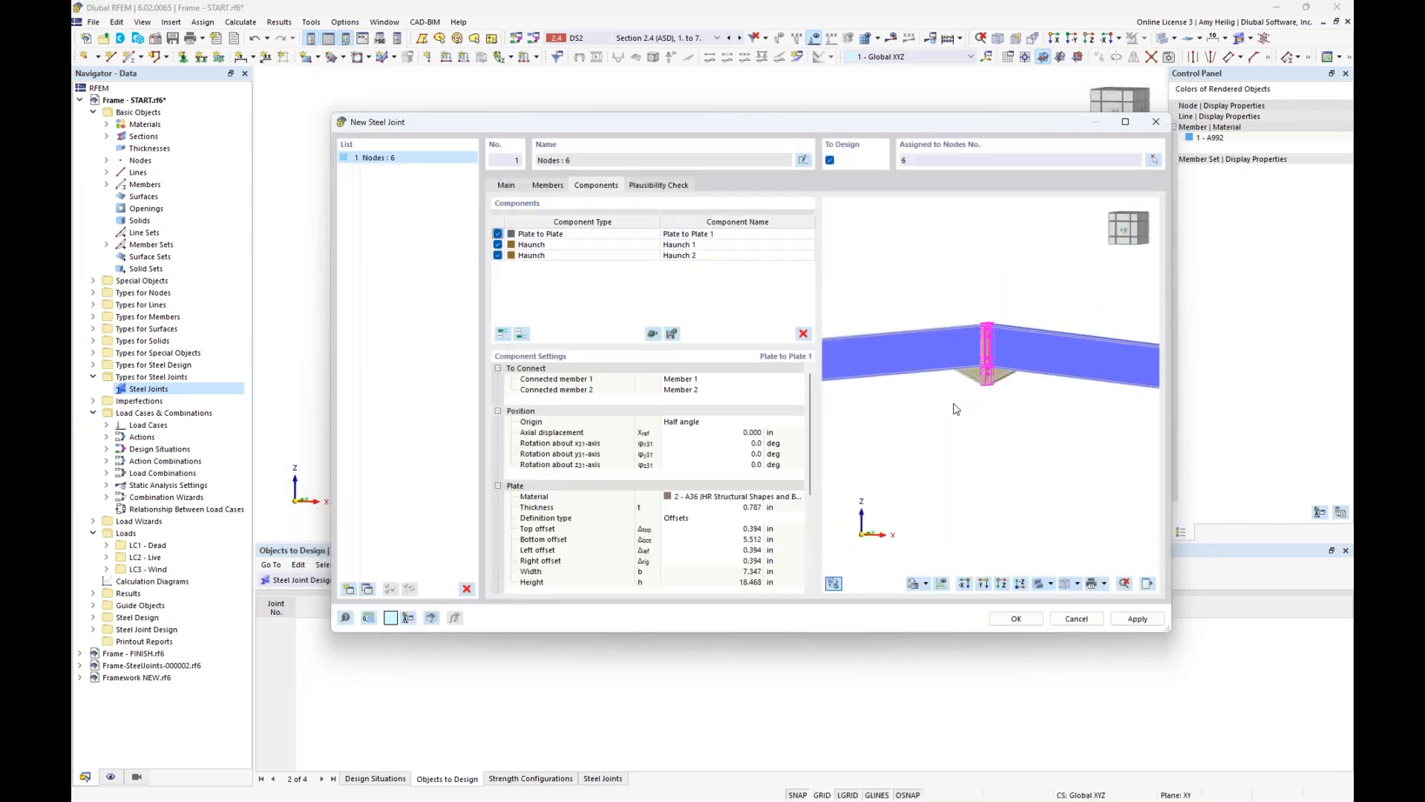
# - Inspect the inserted plate and haunches in the joint preview, then view the save-as-template options without saving a template
pyautogui.scroll(5, 974, 349)
pyautogui.scroll(-1, 1057, 438)
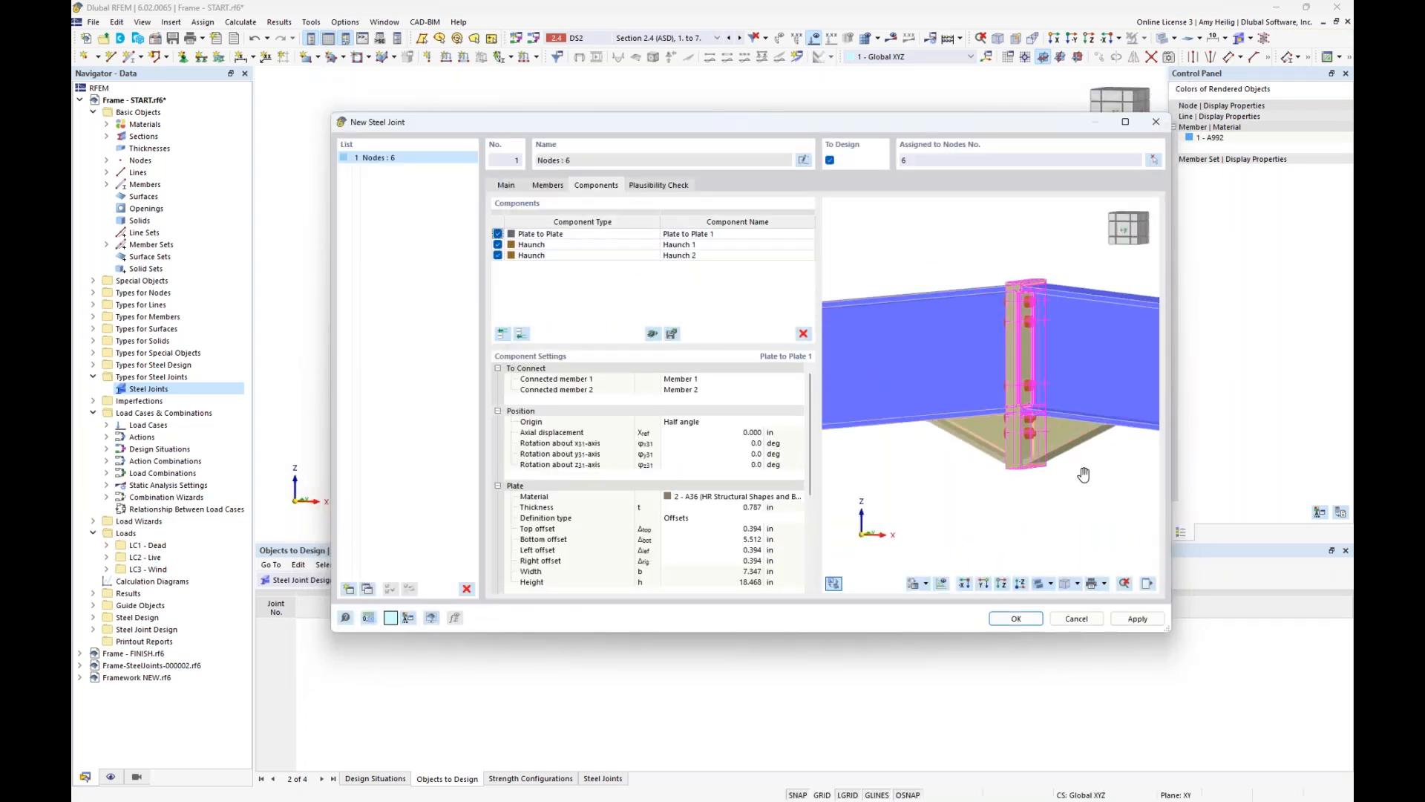
pyautogui.keyDown('ctrl'); pyautogui.moveTo(1084, 475); pyautogui.dragTo(1037, 500, button='middle'); pyautogui.keyUp('ctrl')
pyautogui.moveTo(952, 132)
pyautogui.mouseDown()
pyautogui.moveTo(961, 396)
pyautogui.moveTo(942, 129)
pyautogui.mouseUp()
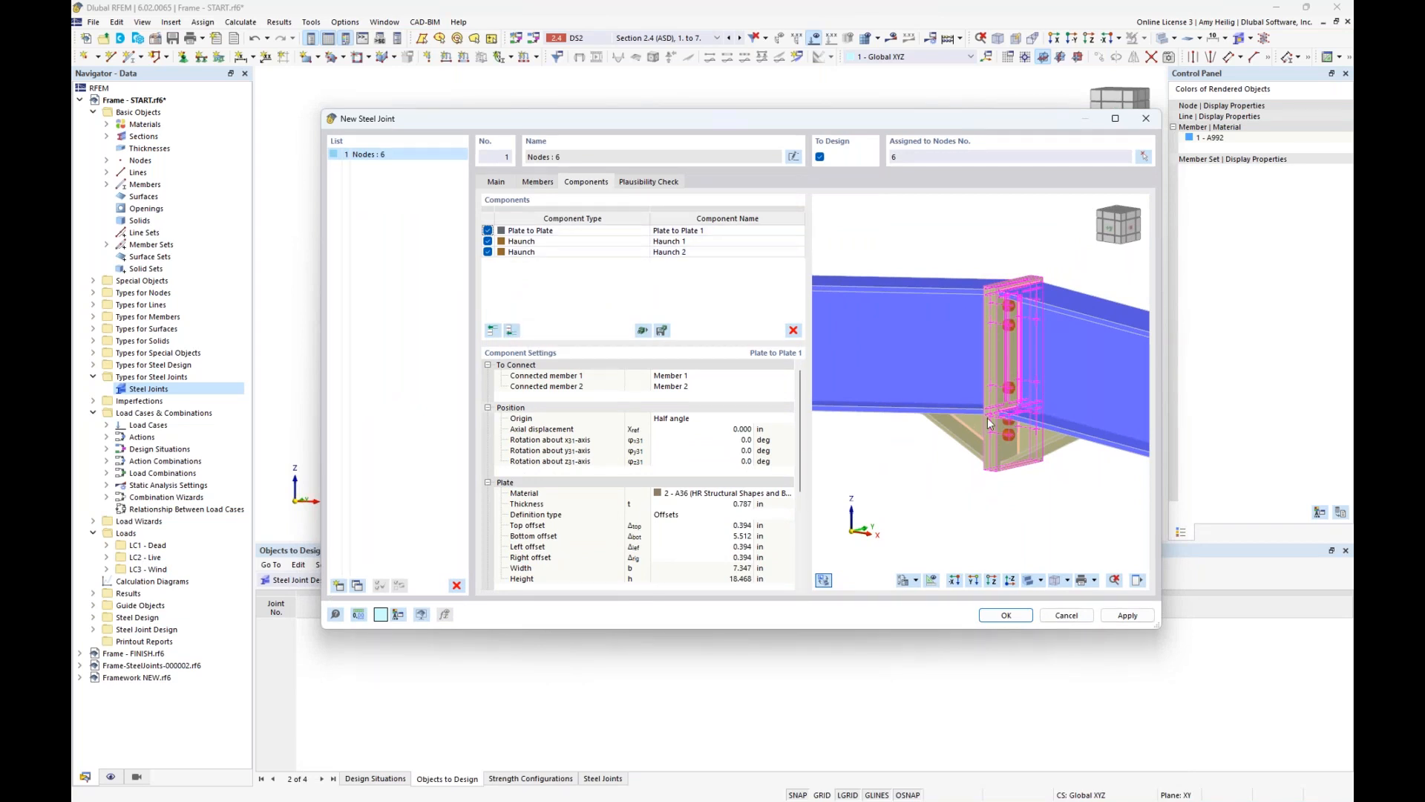
pyautogui.scroll(3, 1025, 416)
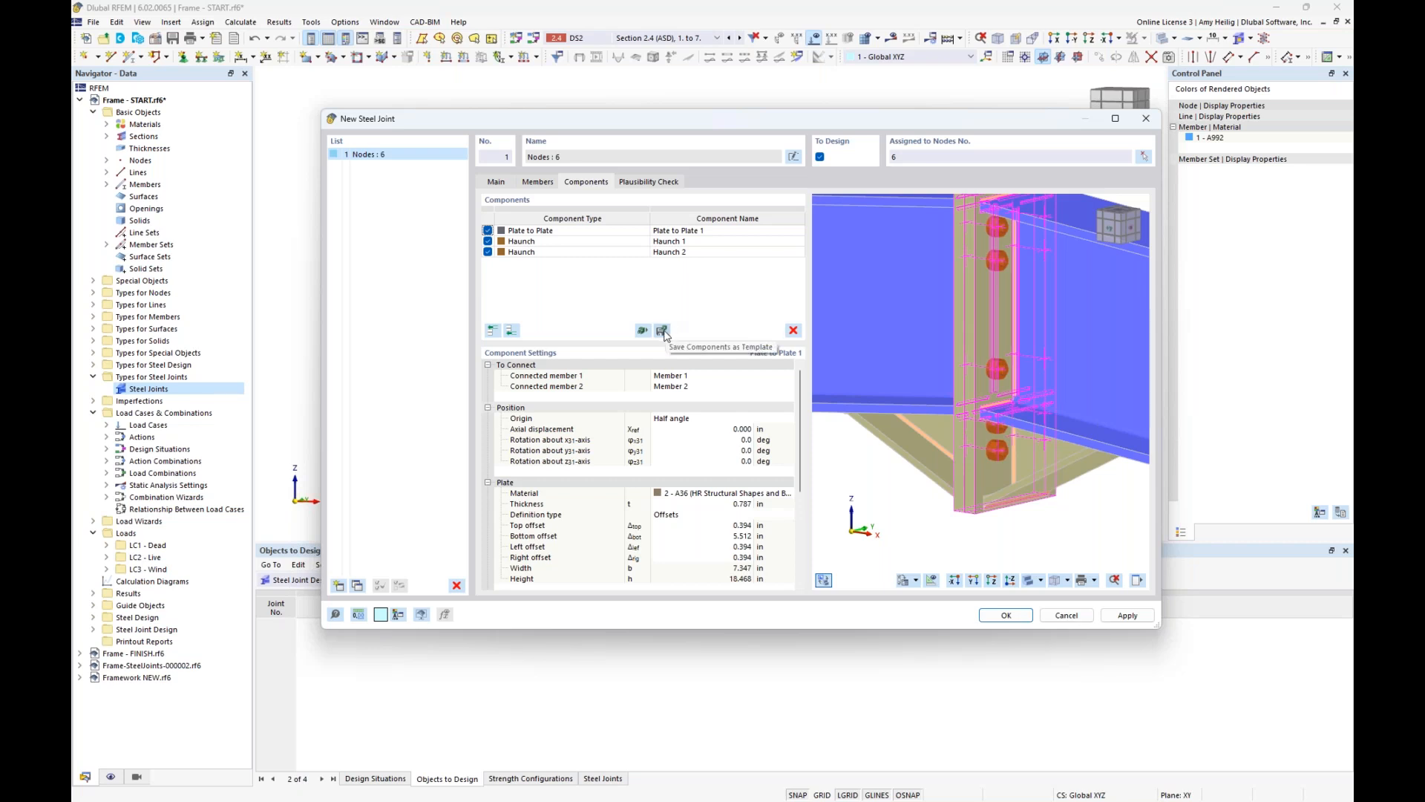
pyautogui.click(662, 330)
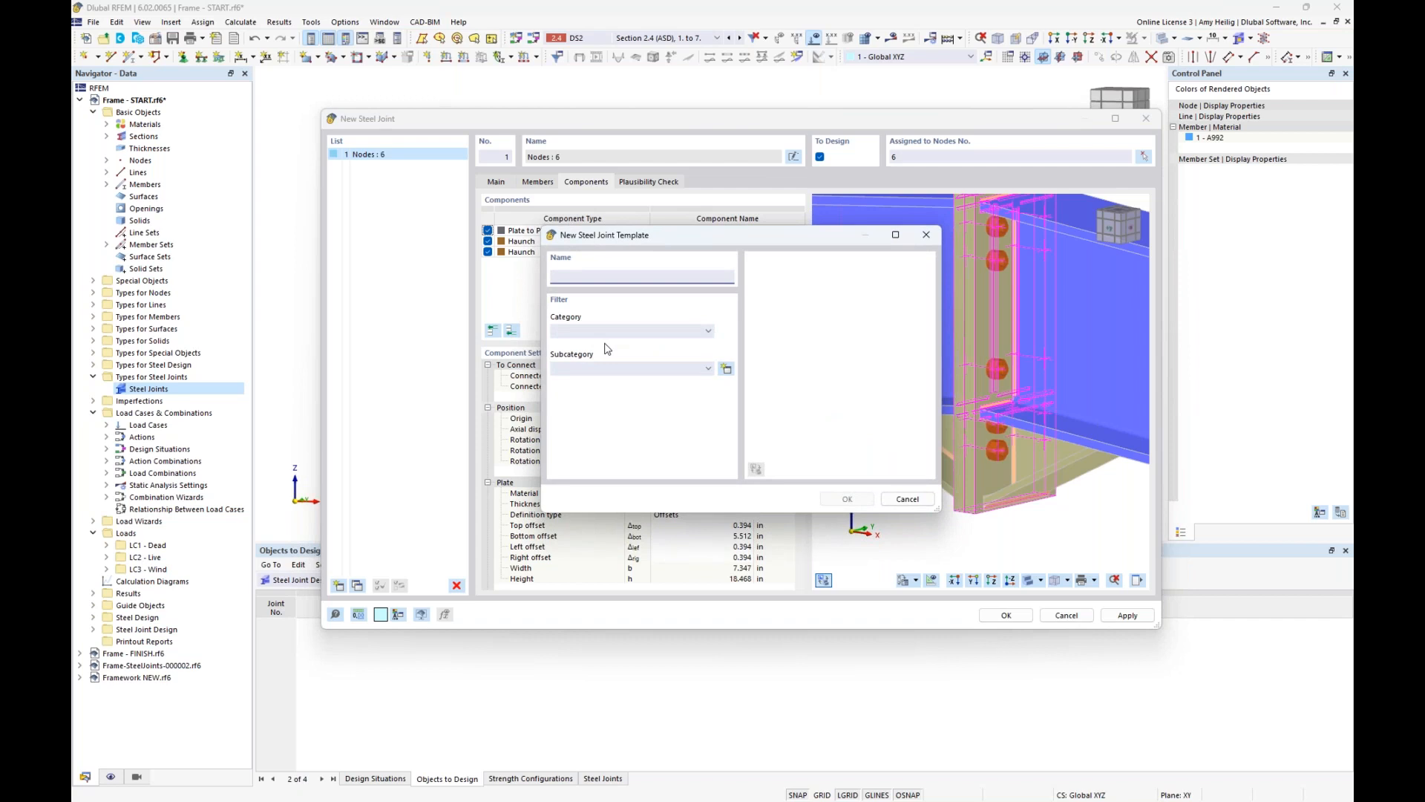
pyautogui.click(908, 499)
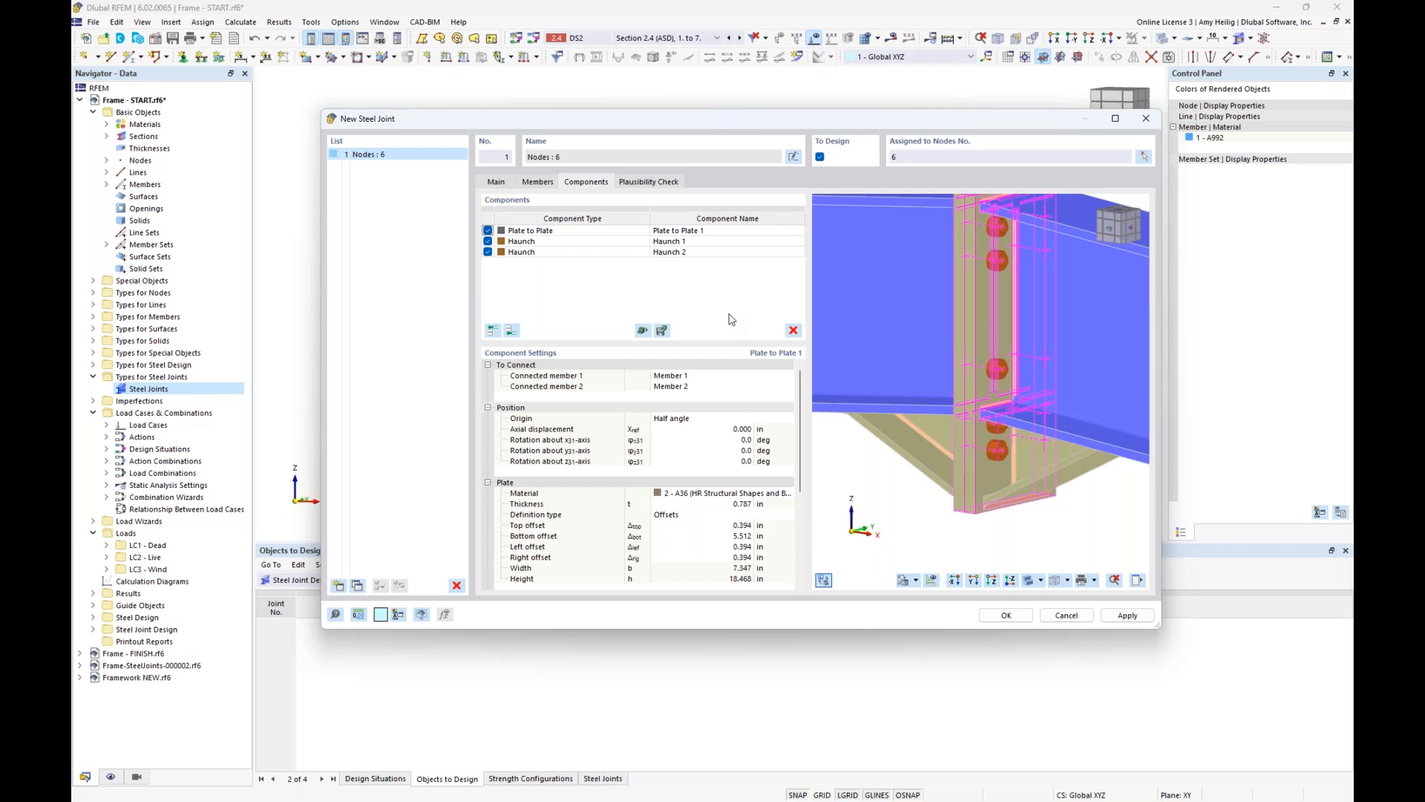
# - Review the Plate to Plate component's A36 material and the library's available material standards, keeping the material as it is
pyautogui.click(594, 233)
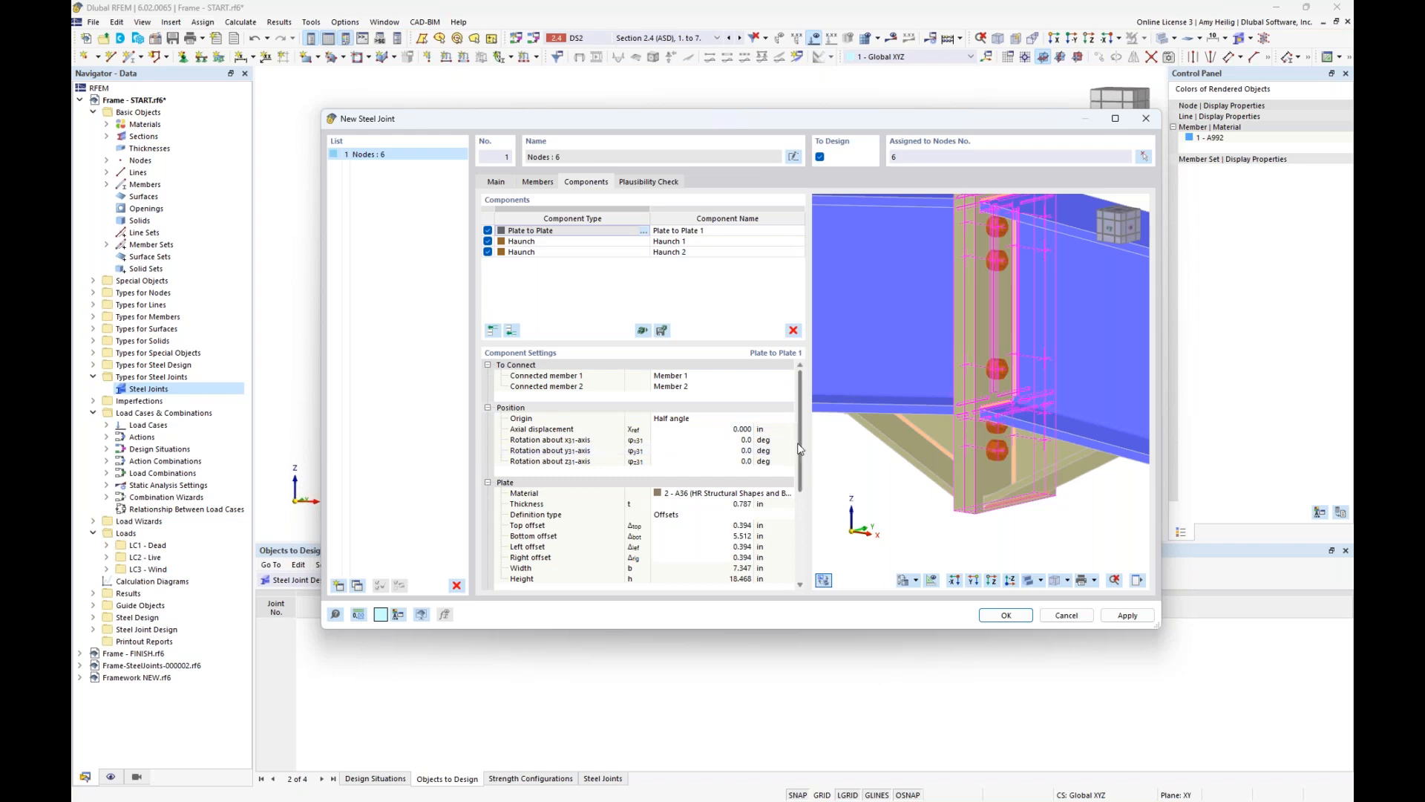
pyautogui.moveTo(802, 446); pyautogui.dragTo(800, 486)
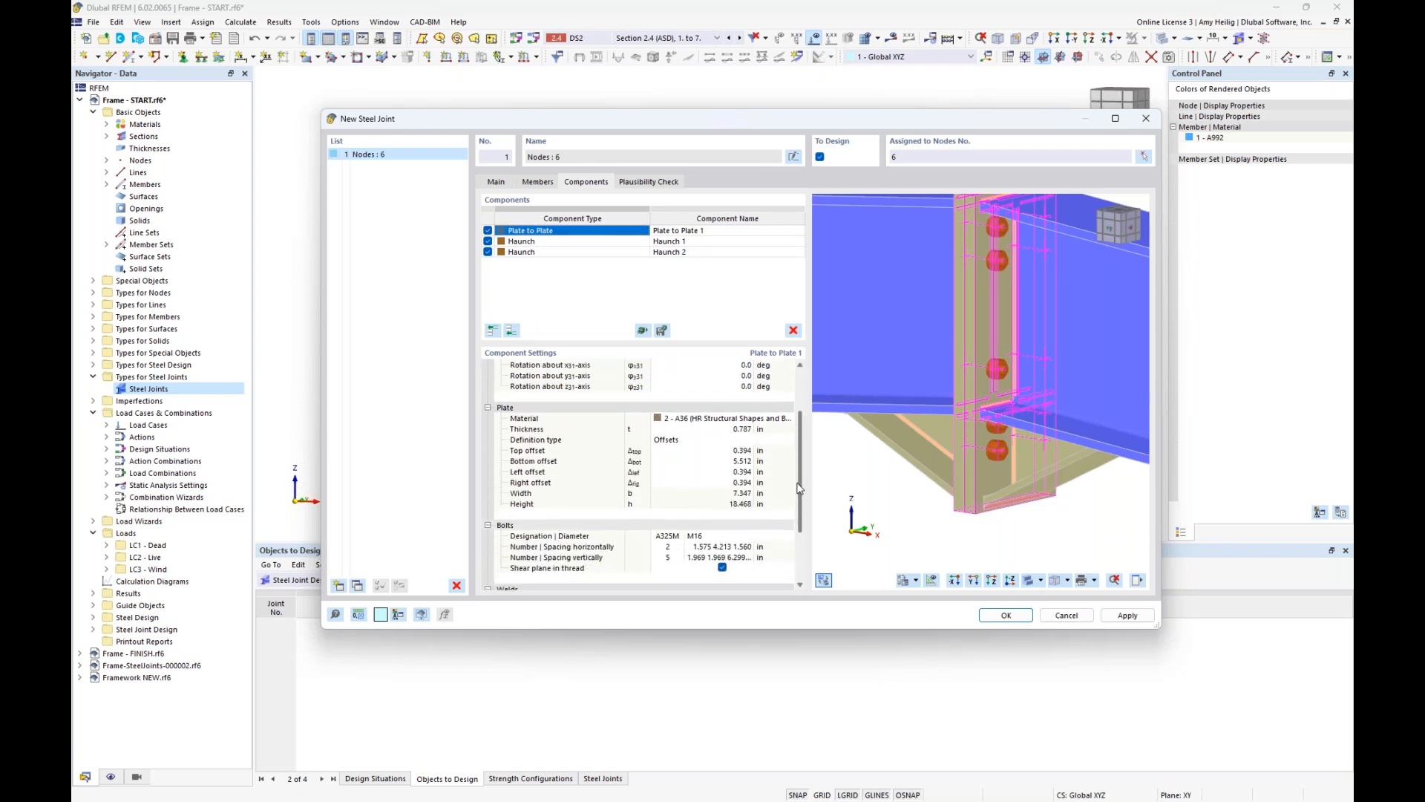
pyautogui.click(752, 421)
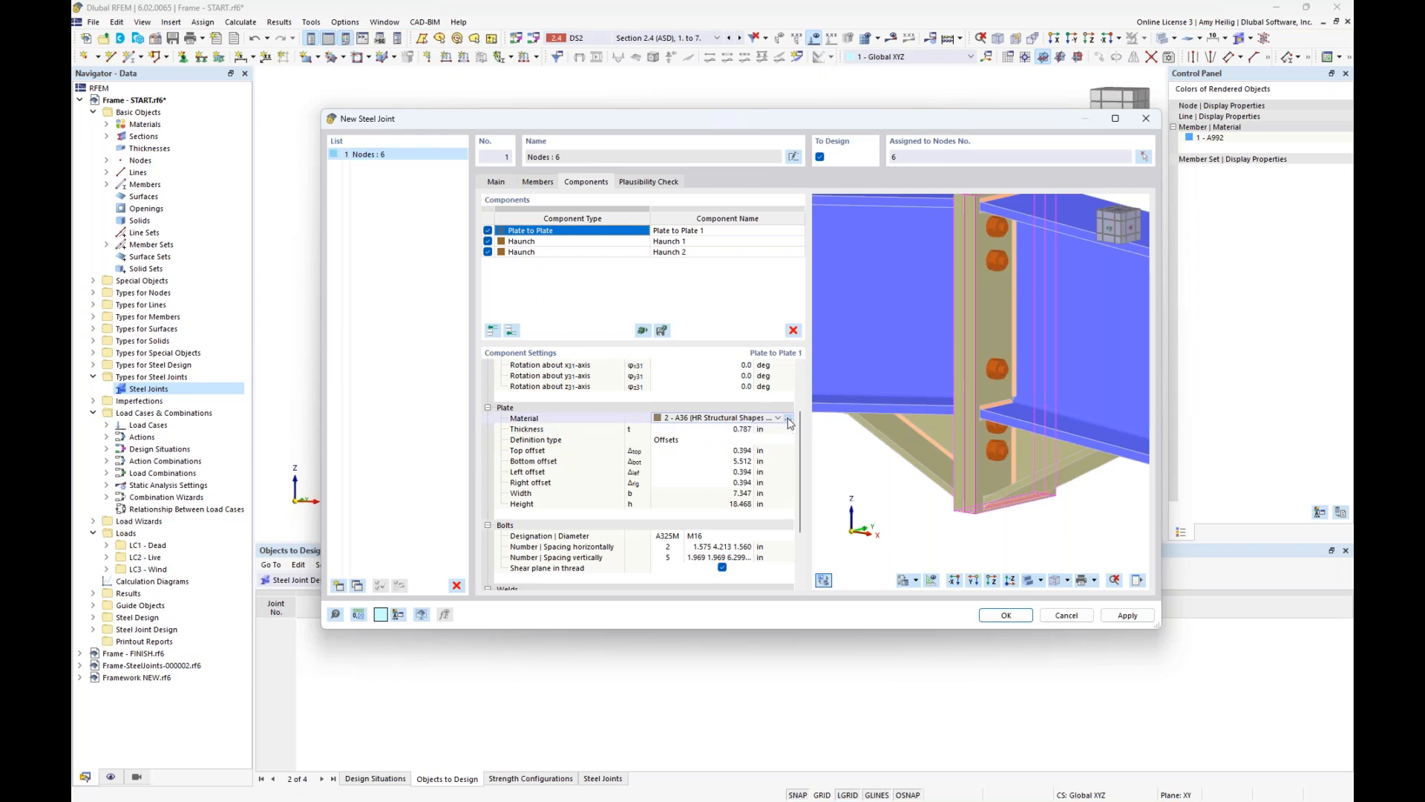
pyautogui.click(788, 418)
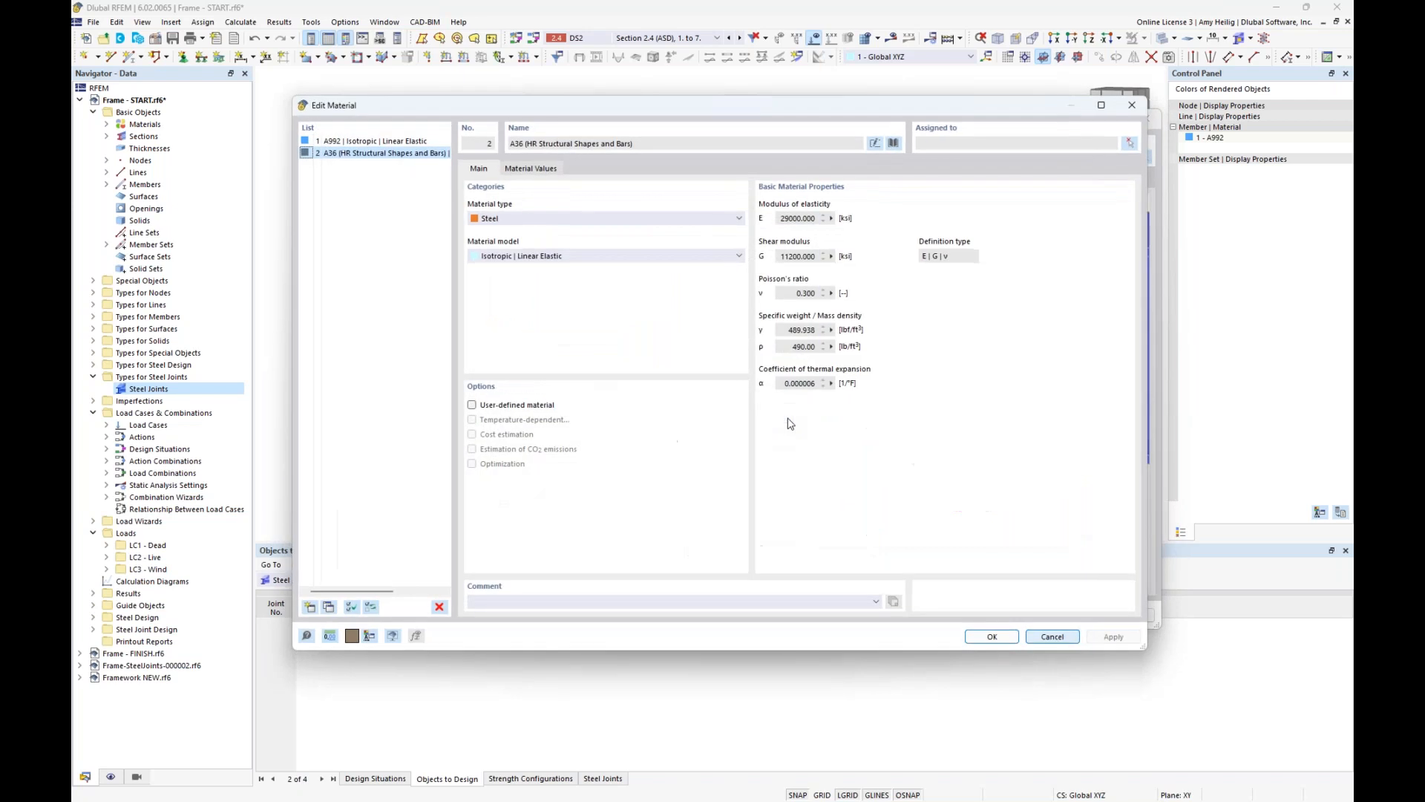
pyautogui.click(894, 143)
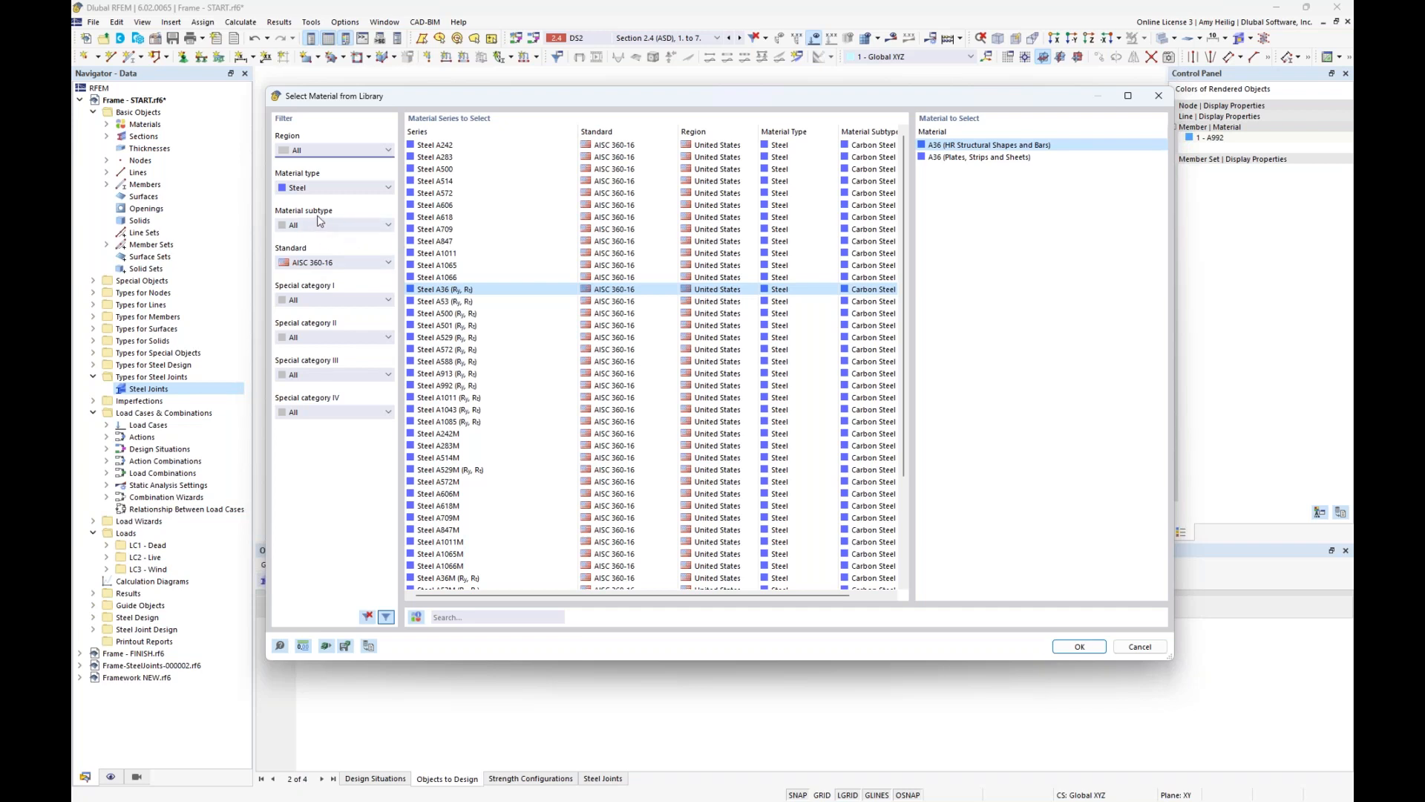
pyautogui.click(323, 264)
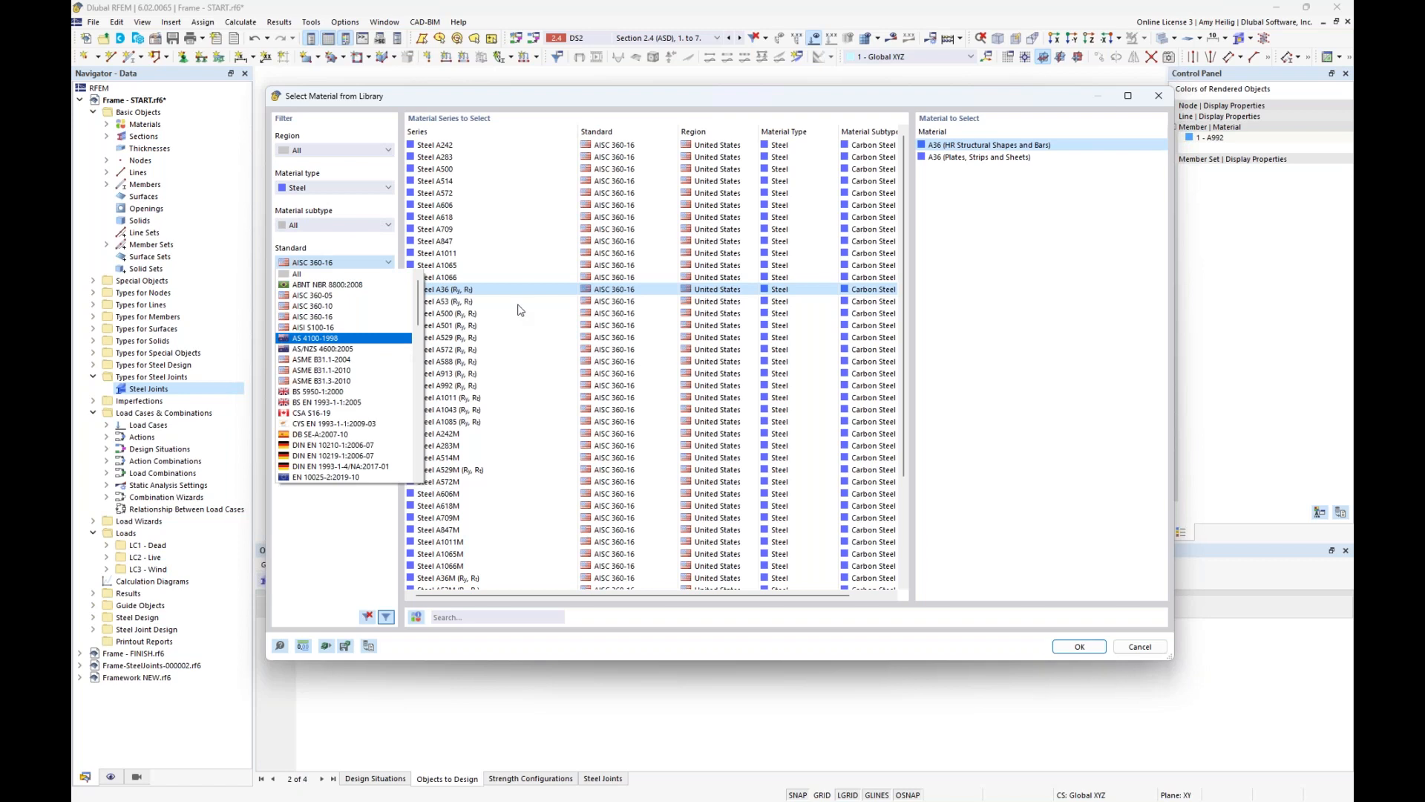
pyautogui.click(922, 360)
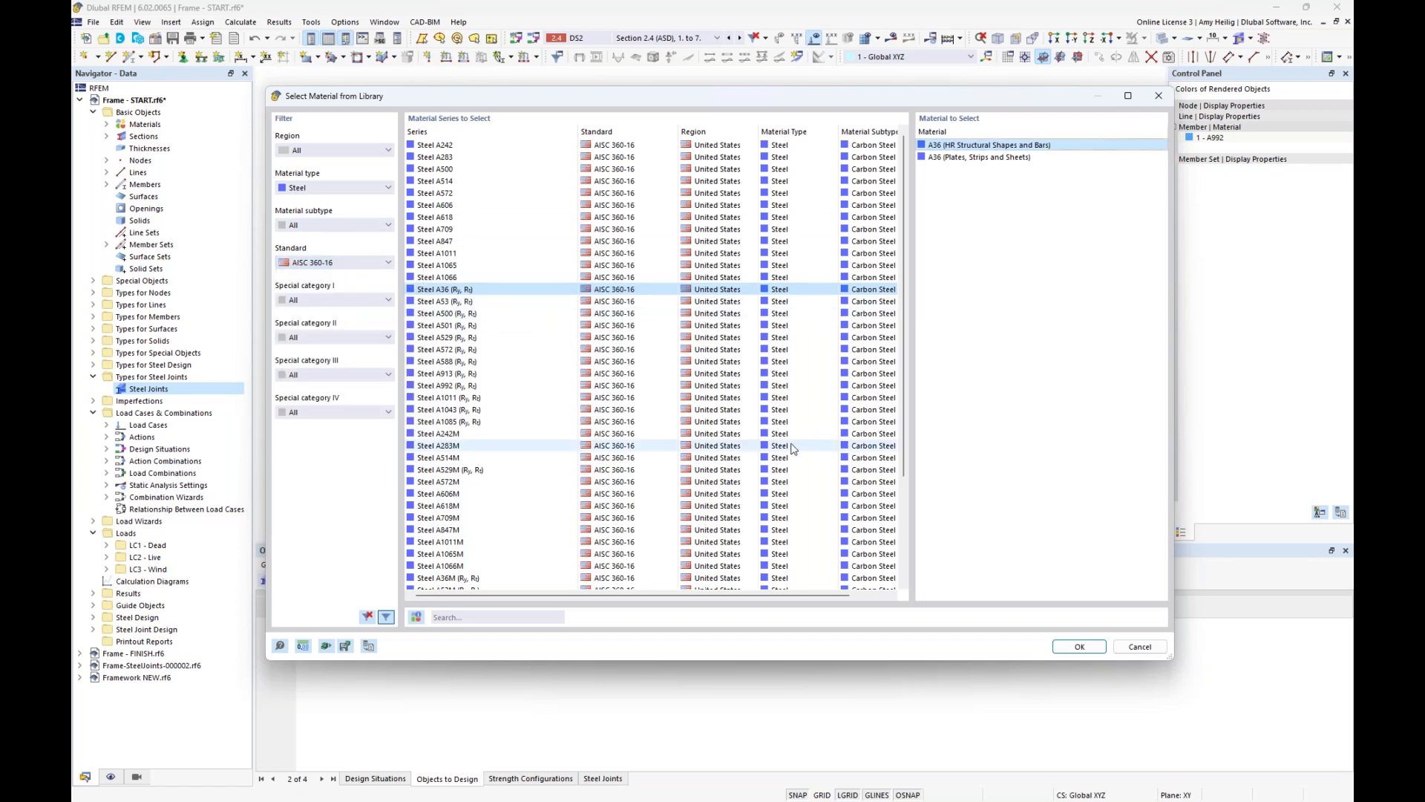
pyautogui.click(1080, 647)
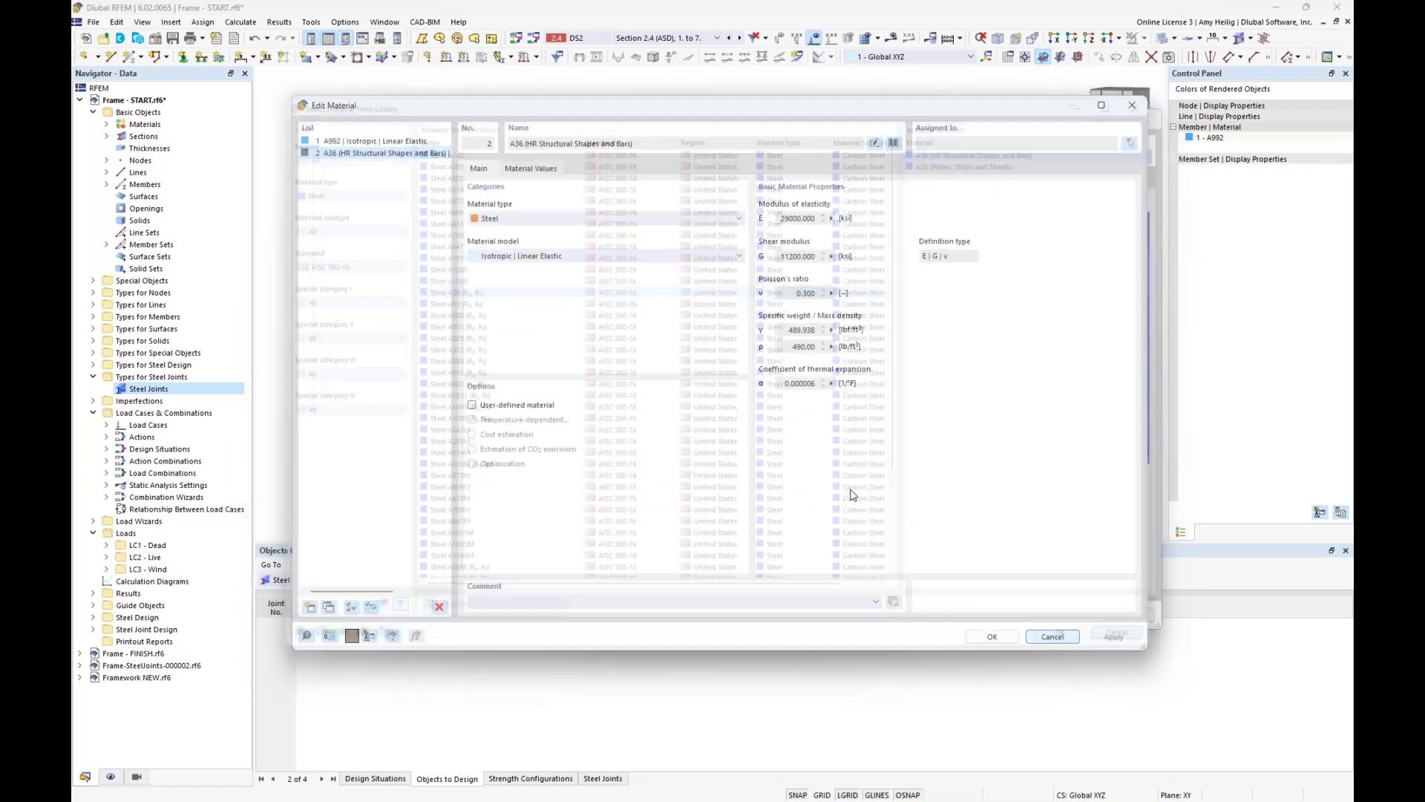
pyautogui.click(1056, 632)
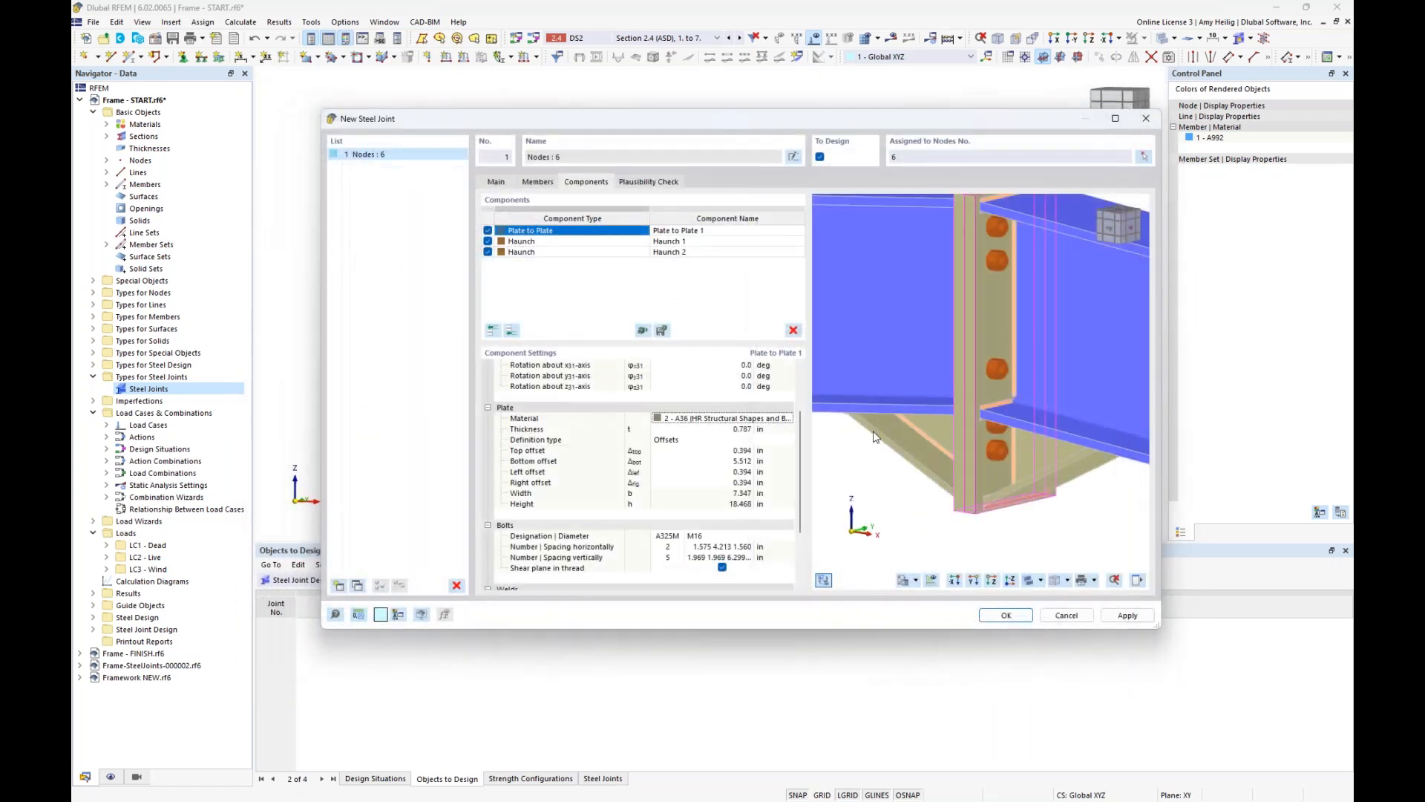
# - Set the thickness of the Plate to Plate component to 0.5 in
pyautogui.click(711, 429)
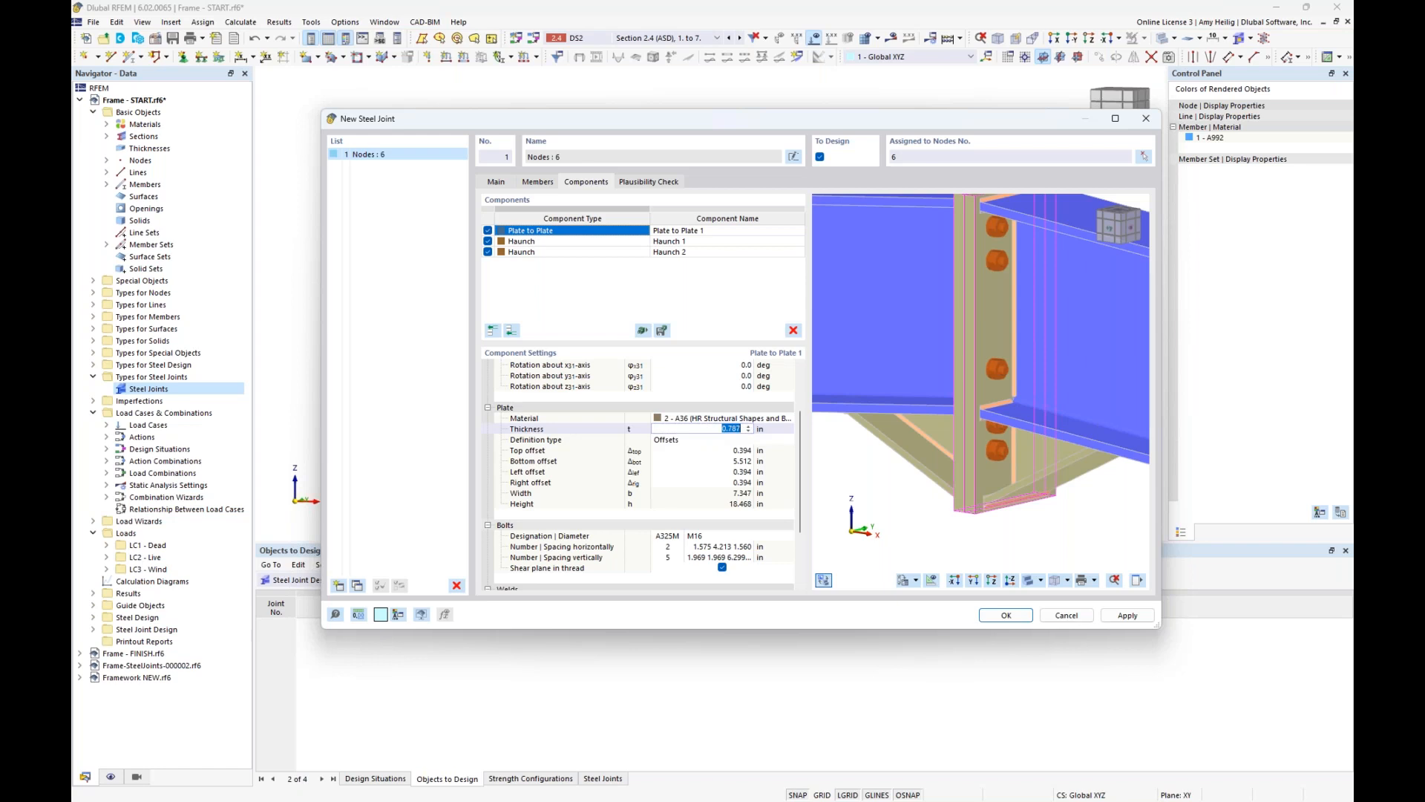
pyautogui.write('0.5')
pyautogui.click(706, 441)
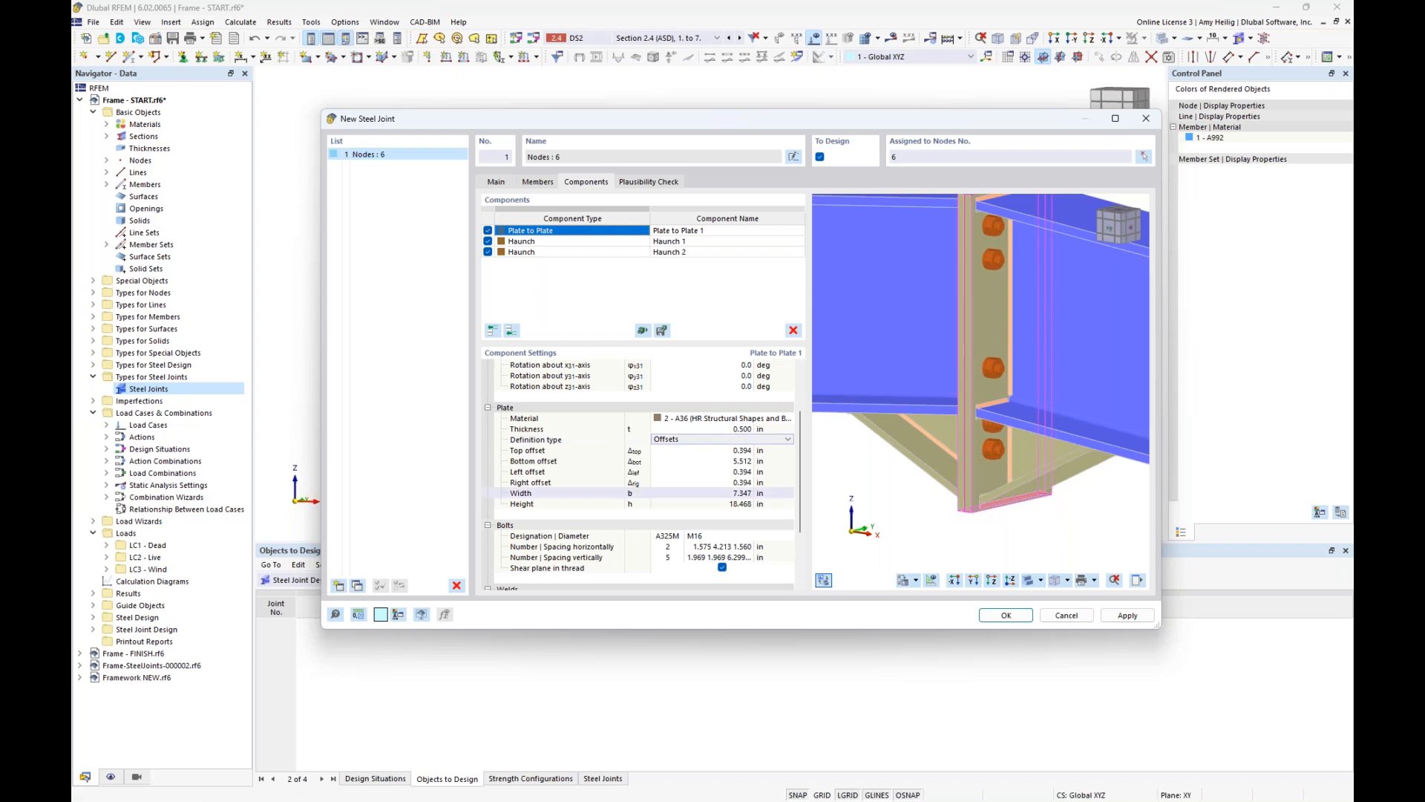
# - Compare the plate's edges with the beam flanges and set the plate's top offset to -0.375 in
pyautogui.keyDown('ctrl'); pyautogui.moveTo(1014, 474); pyautogui.dragTo(963, 488, button='middle'); pyautogui.keyUp('ctrl')
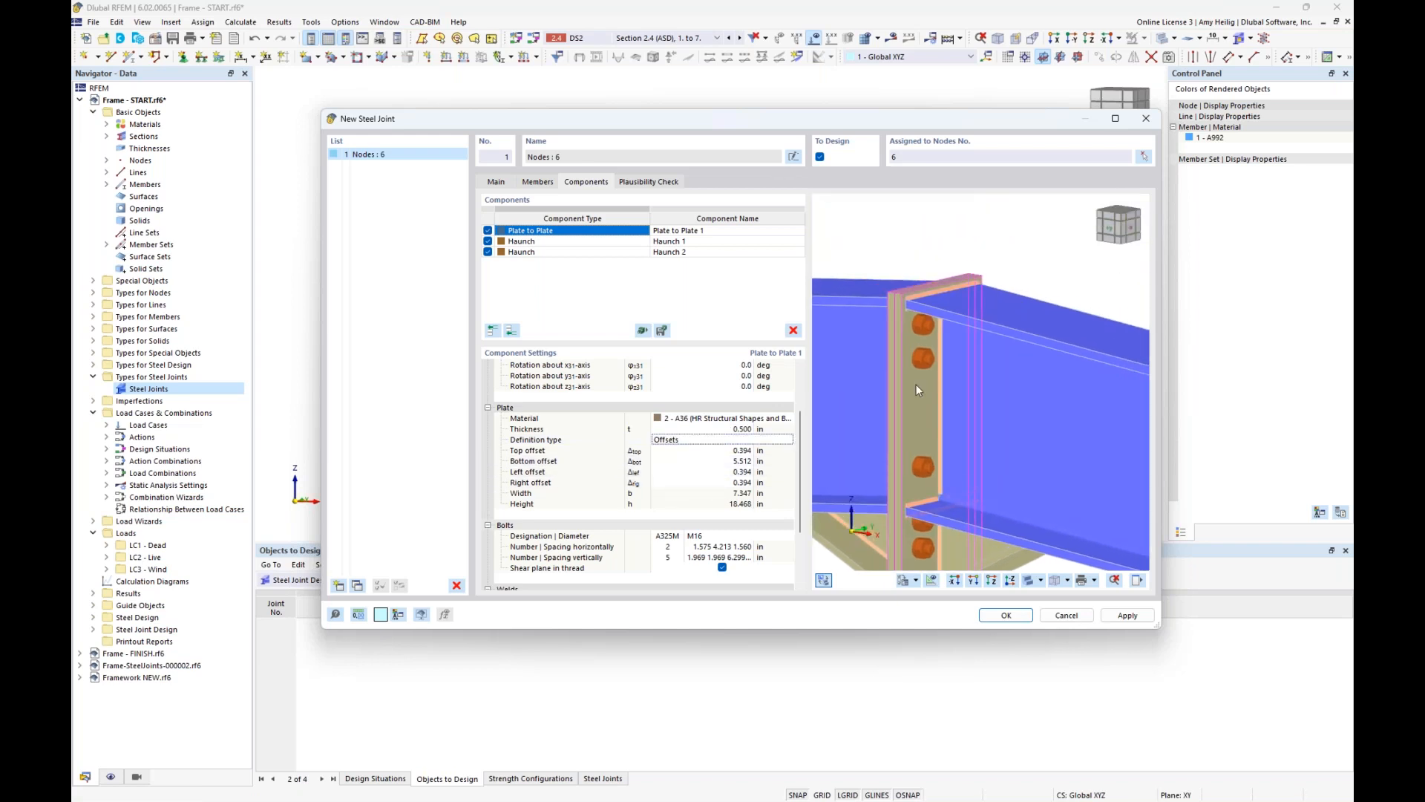
pyautogui.scroll(4, 901, 297)
pyautogui.scroll(1, 901, 297)
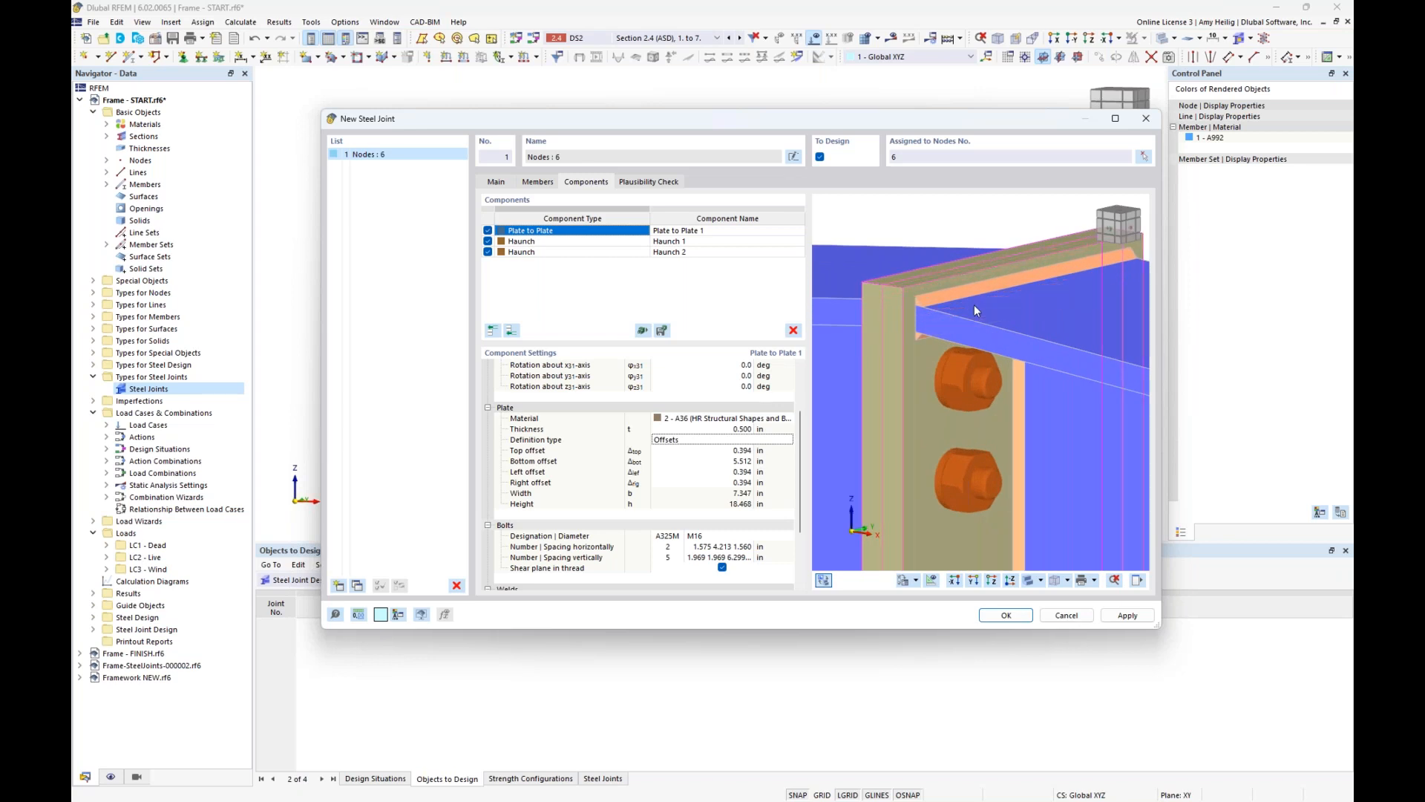
pyautogui.scroll(-3, 973, 346)
pyautogui.scroll(-2, 973, 346)
pyautogui.moveTo(1001, 449); pyautogui.dragTo(988, 314, button='middle')
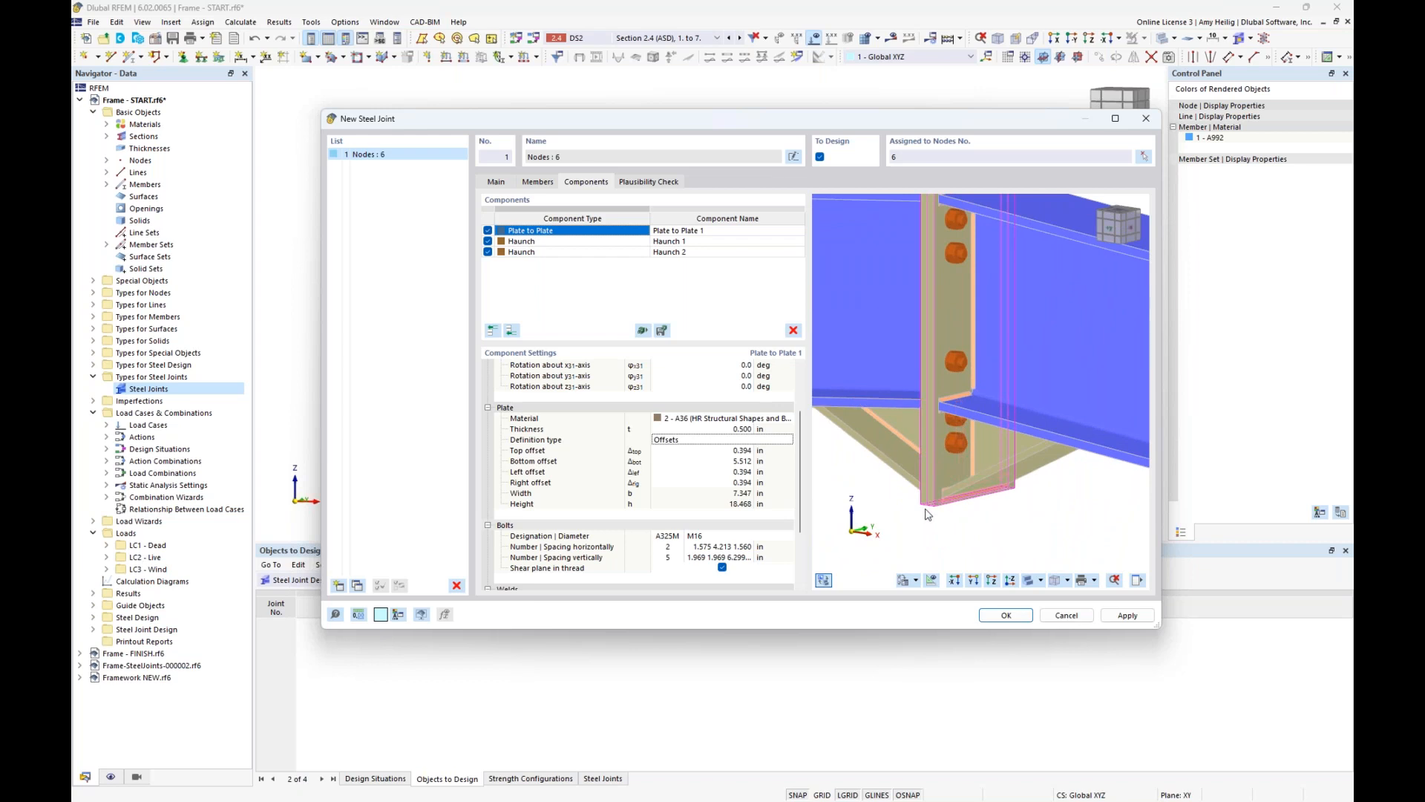
pyautogui.click(738, 450)
pyautogui.moveTo(926, 331); pyautogui.dragTo(936, 420, button='middle')
pyautogui.scroll(2, 950, 279)
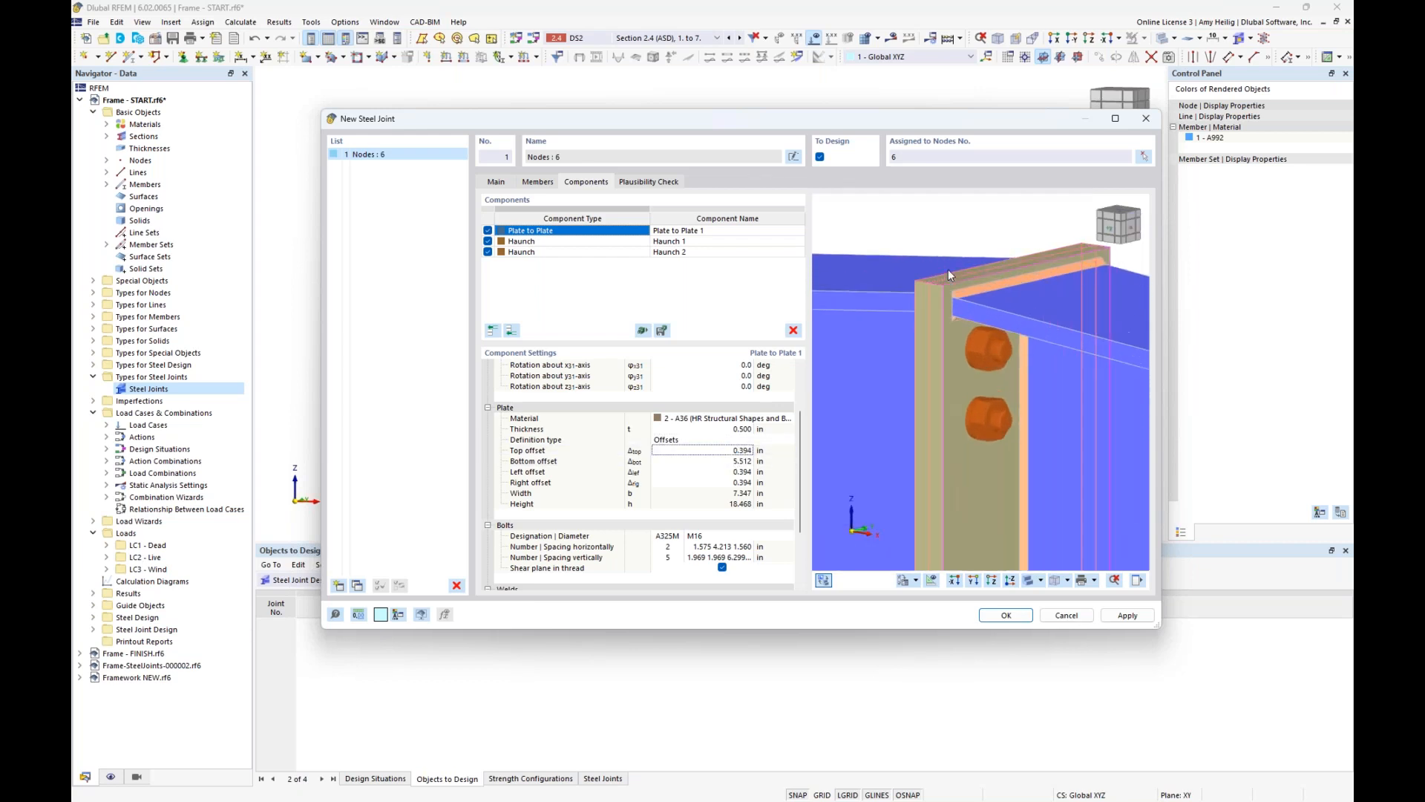
pyautogui.click(672, 455)
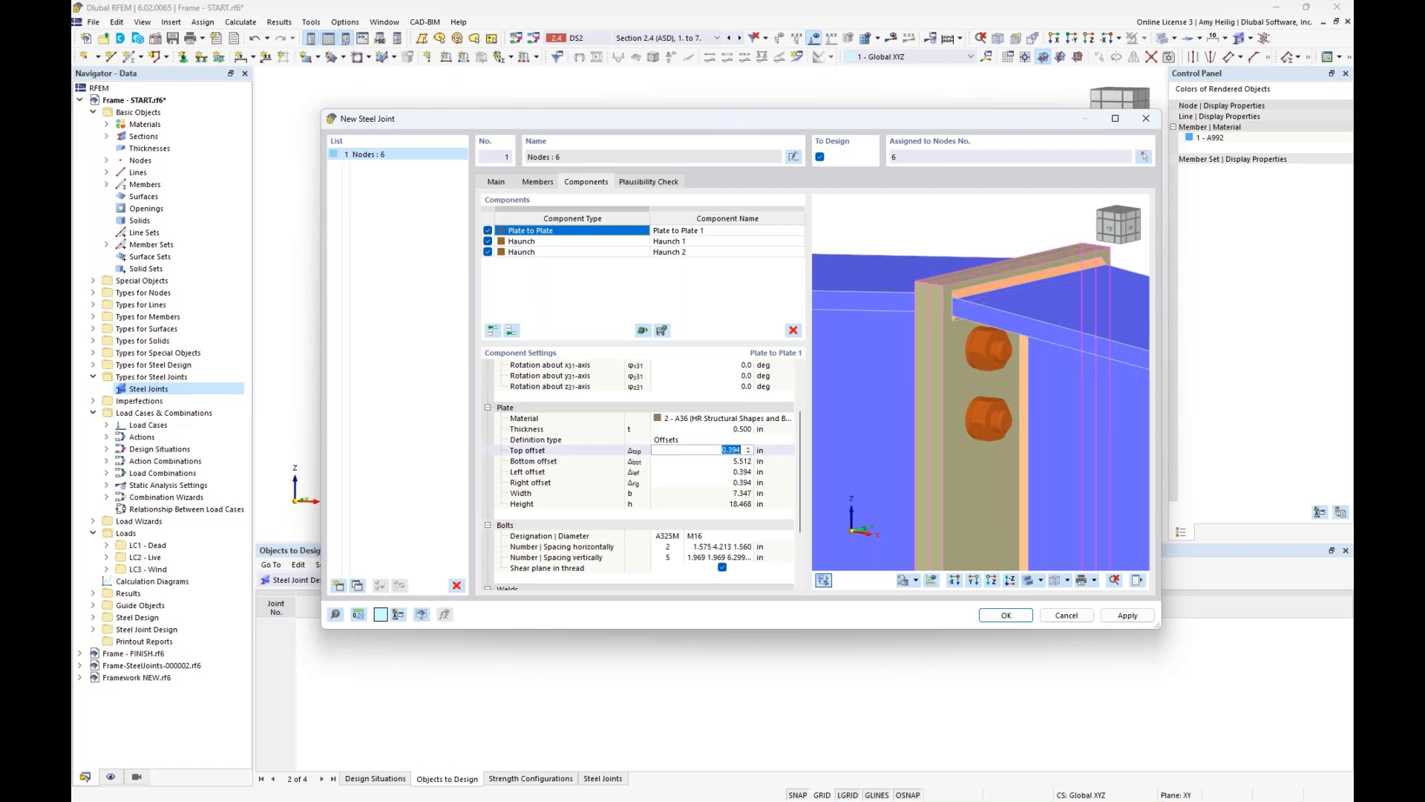
pyautogui.press('BackSpace')
pyautogui.write('-0.375')
pyautogui.press('Tab')
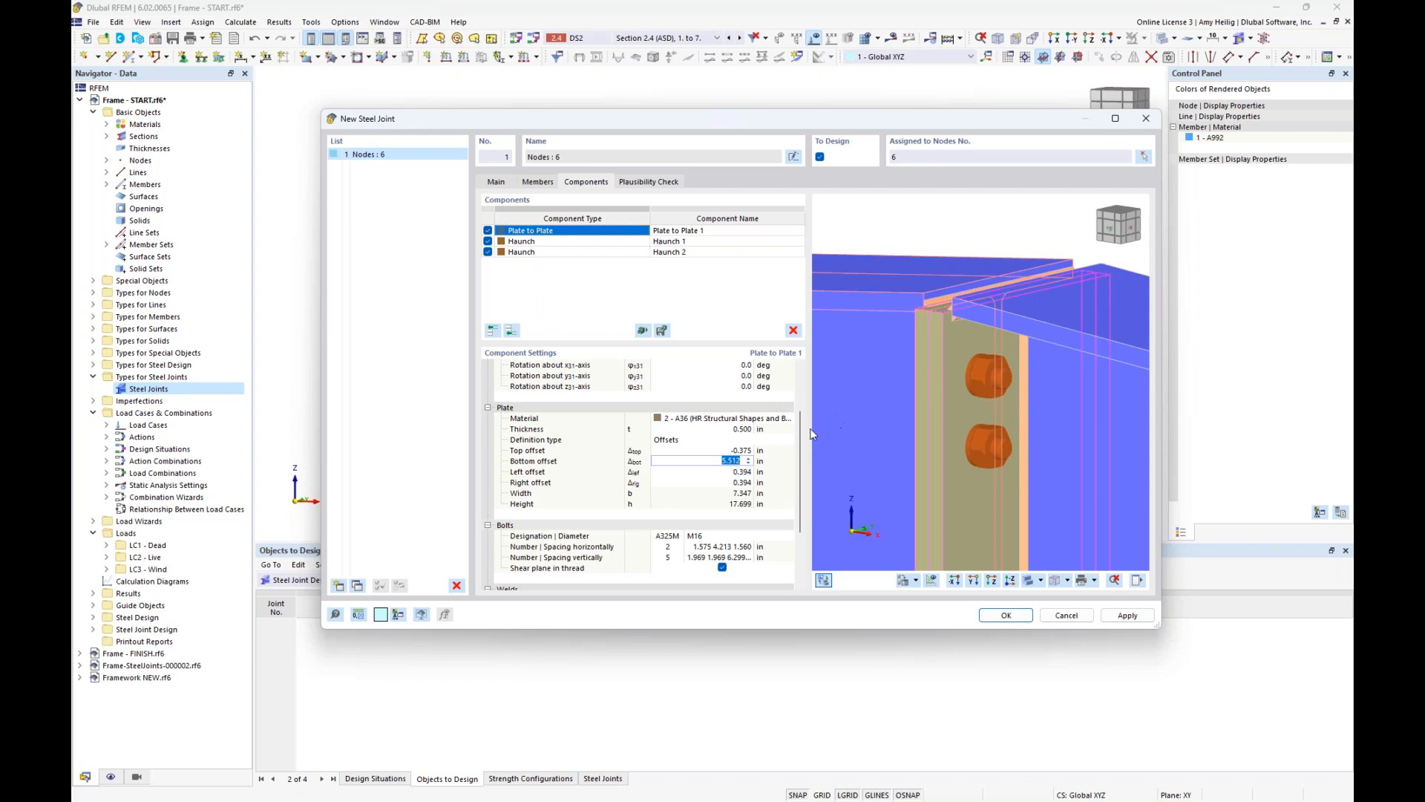
# - Examine the plate's lower end below the haunches and set the plate's bottom offset to 5.0 in
pyautogui.scroll(-3, 964, 429)
pyautogui.moveTo(1004, 491); pyautogui.dragTo(958, 298, button='middle')
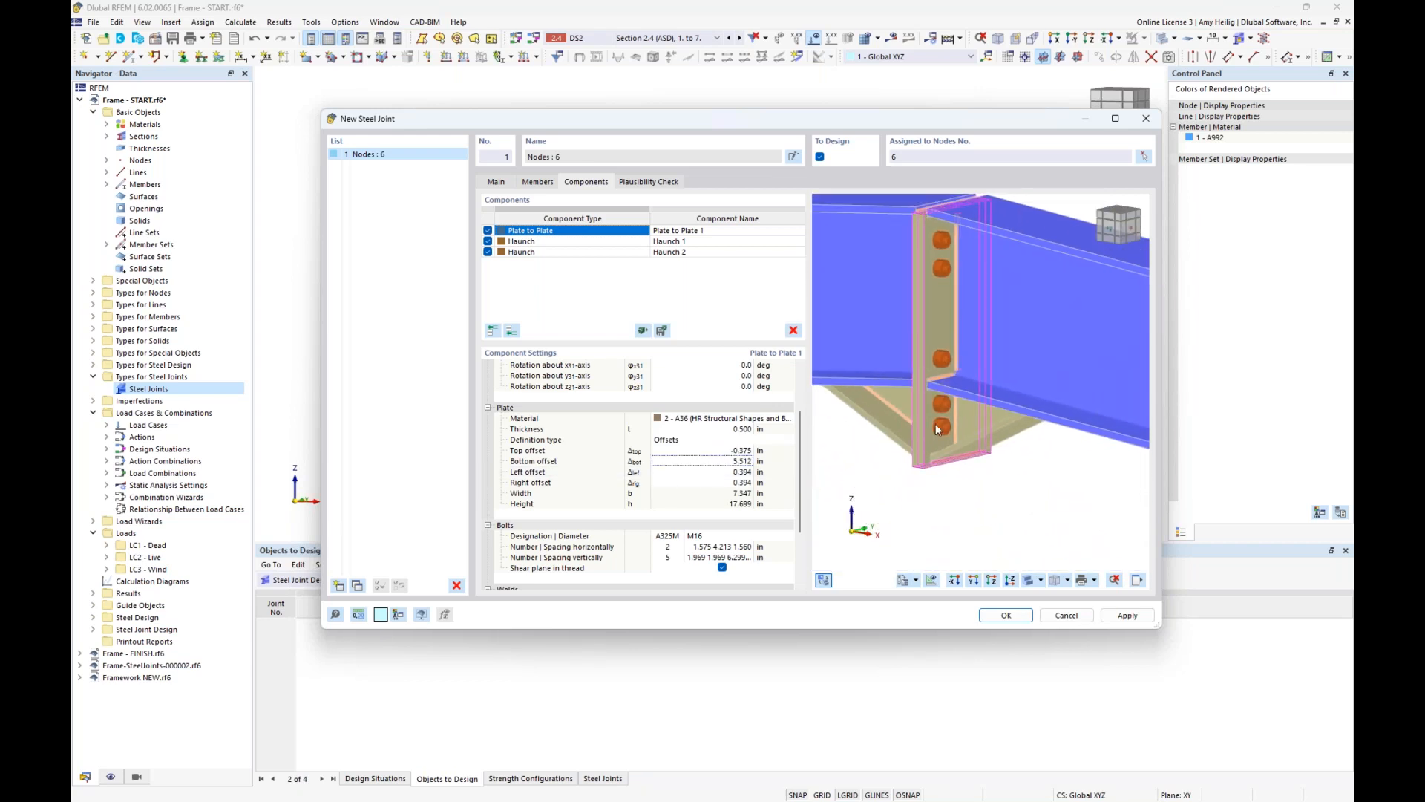
pyautogui.scroll(2, 933, 425)
pyautogui.scroll(2, 933, 425)
pyautogui.click(732, 461)
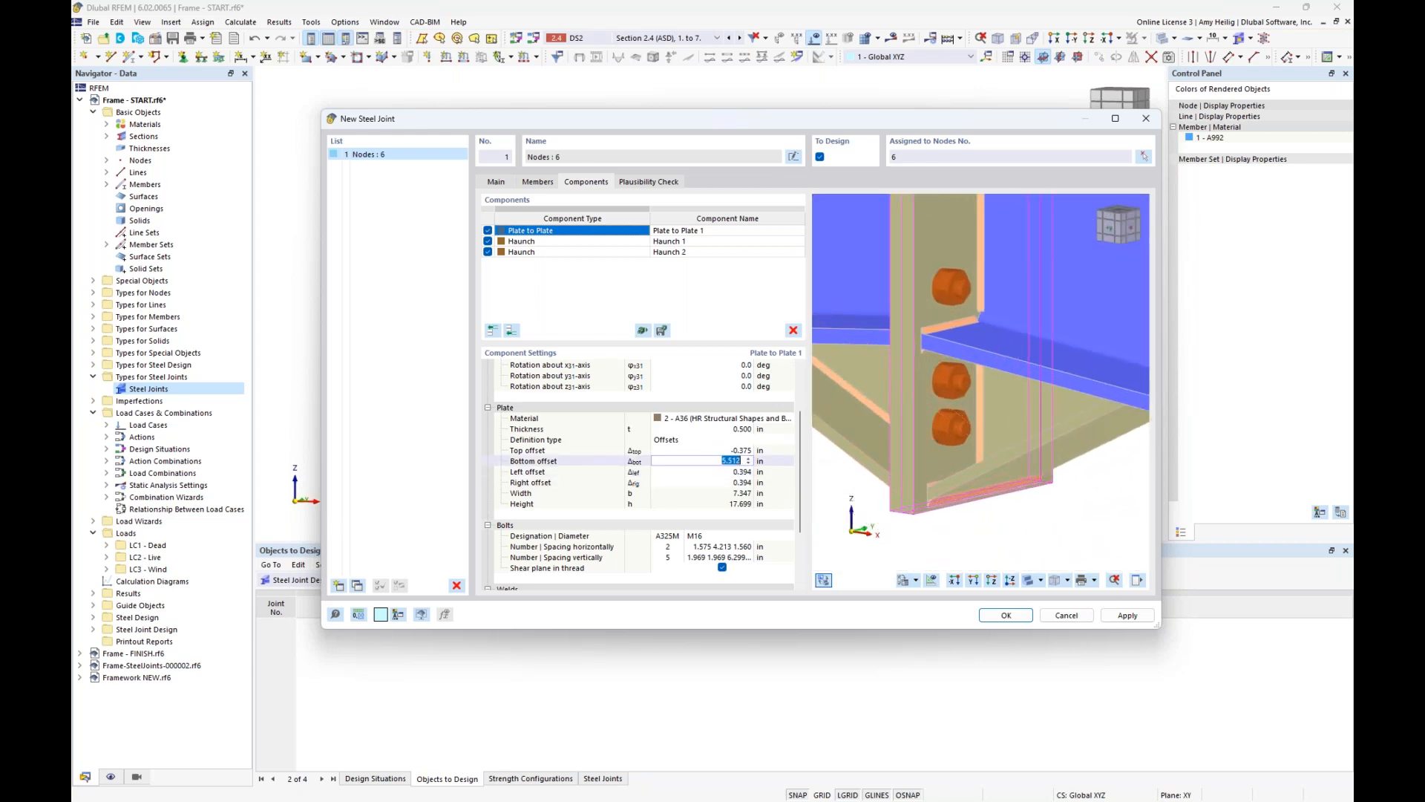
pyautogui.write('5.0')
pyautogui.press('Tab')
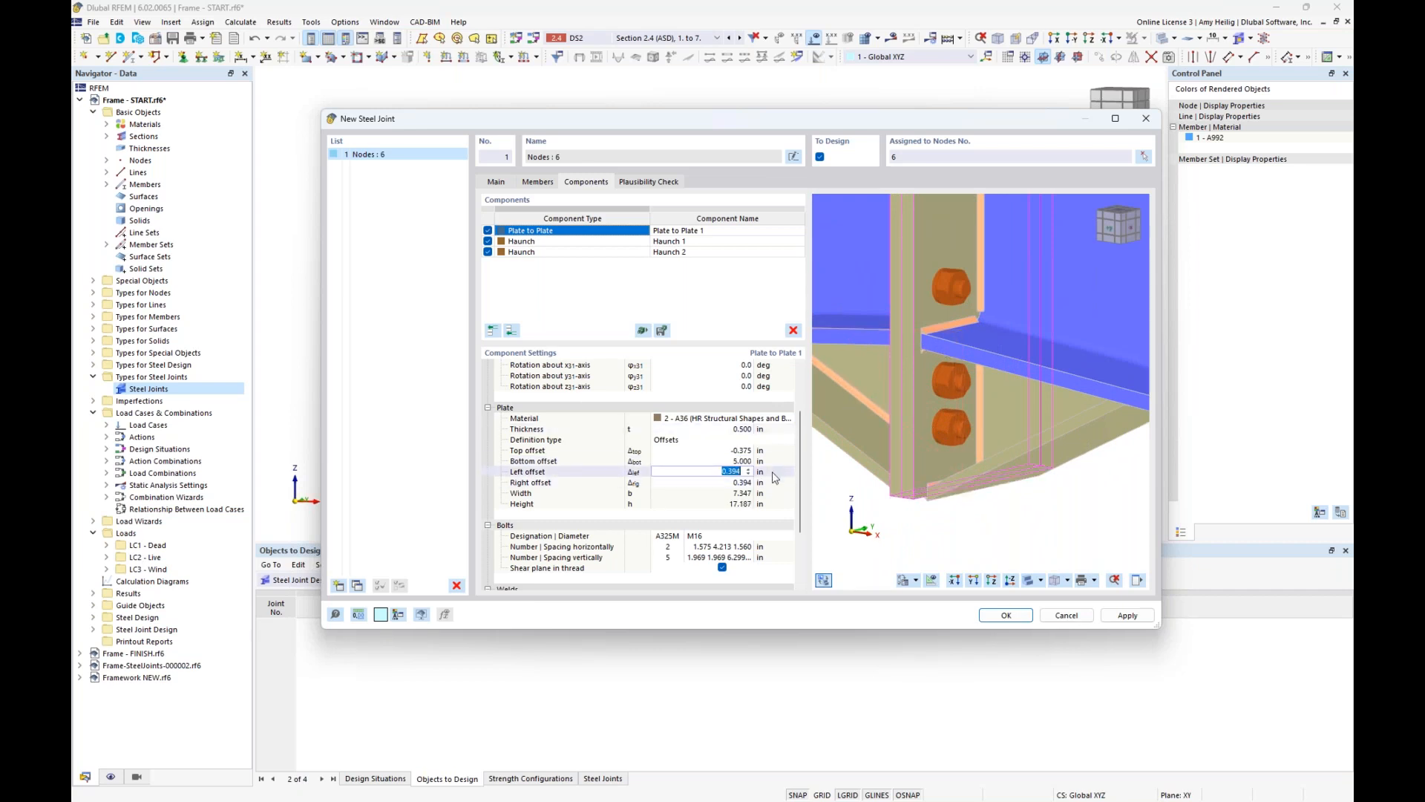
# - Set the plate's left offset and right offset to 0.5 in each
pyautogui.write('0.5')
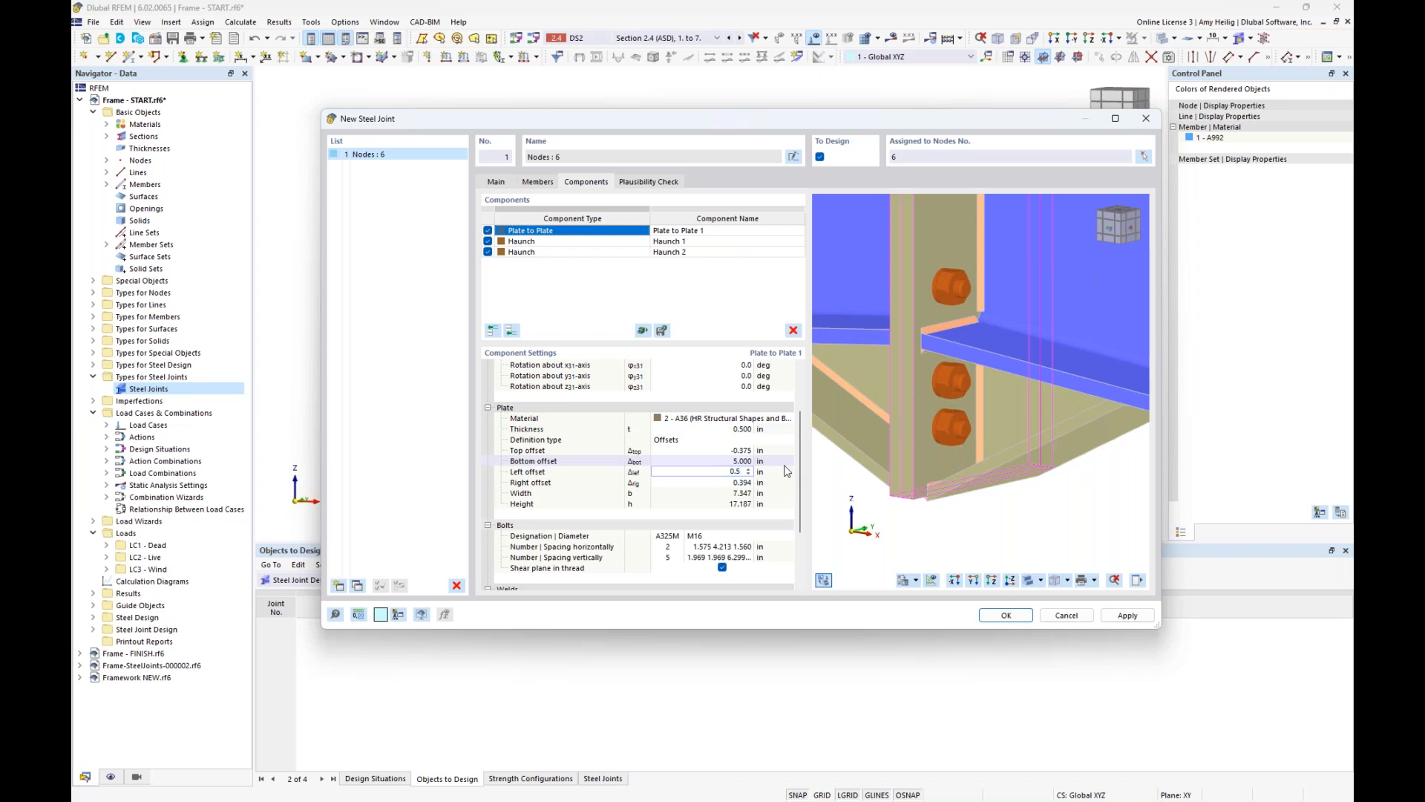
pyautogui.press('Tab')
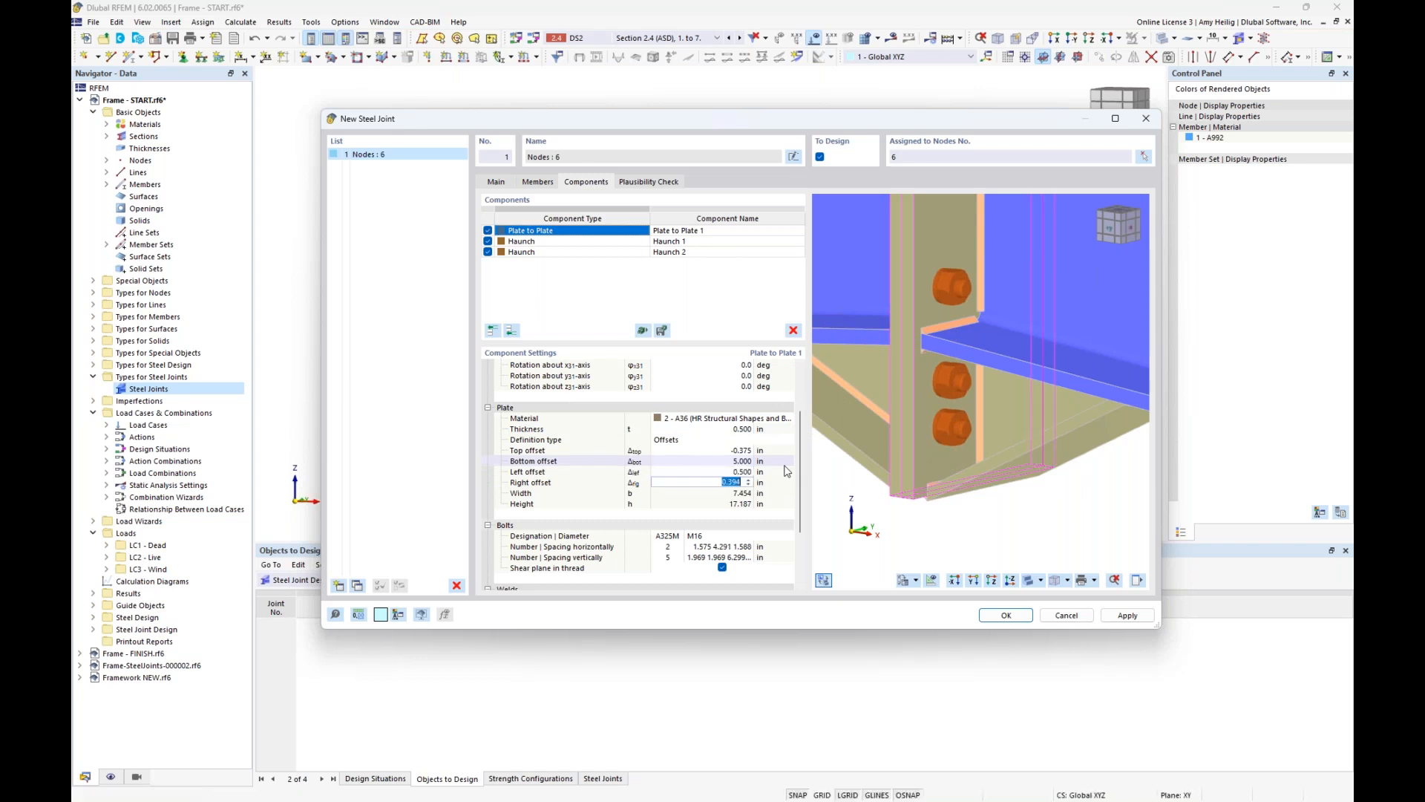
pyautogui.write('0.5')
pyautogui.press('Tab')
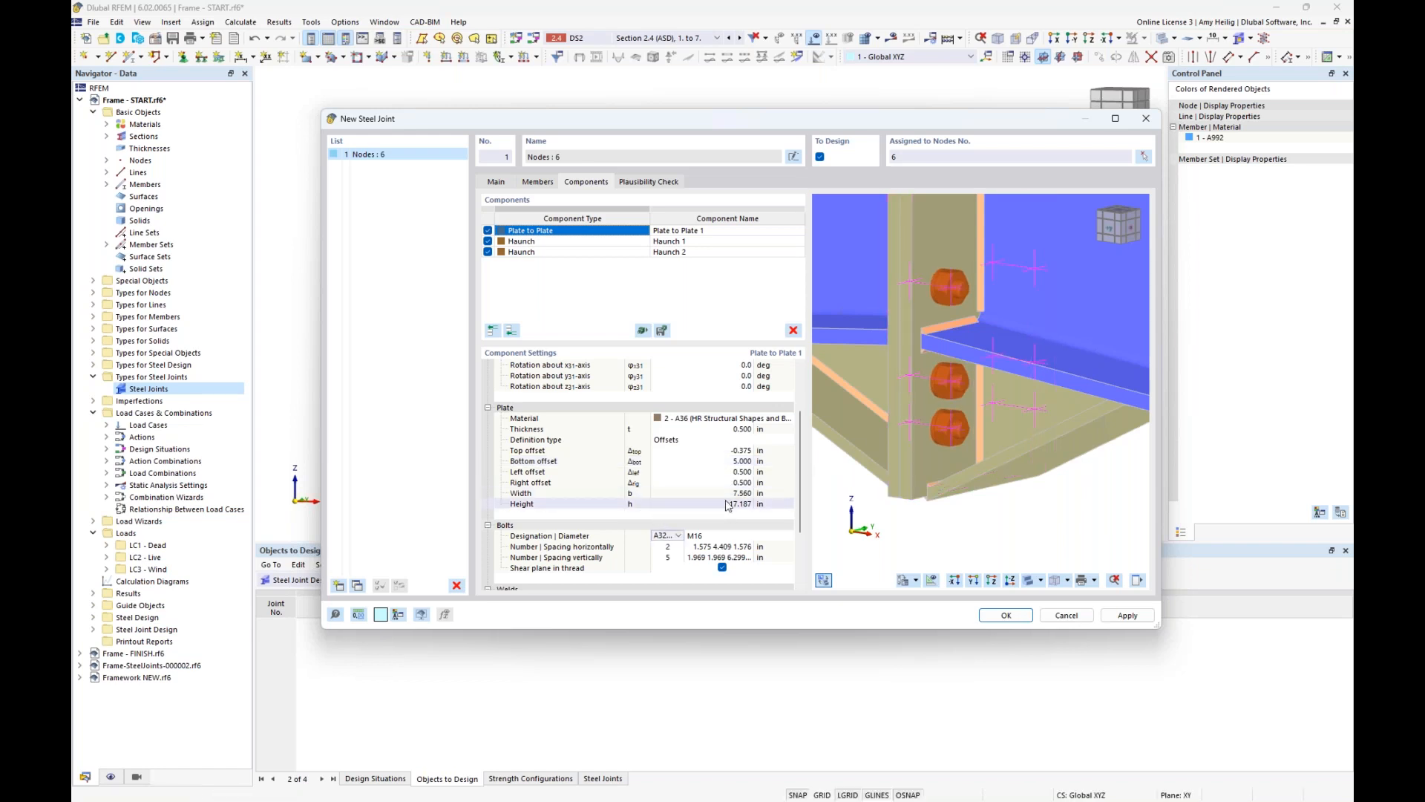
# - Change the plate's bolts to designation A325 with a 3/4" diameter
pyautogui.scroll(-3, 917, 354)
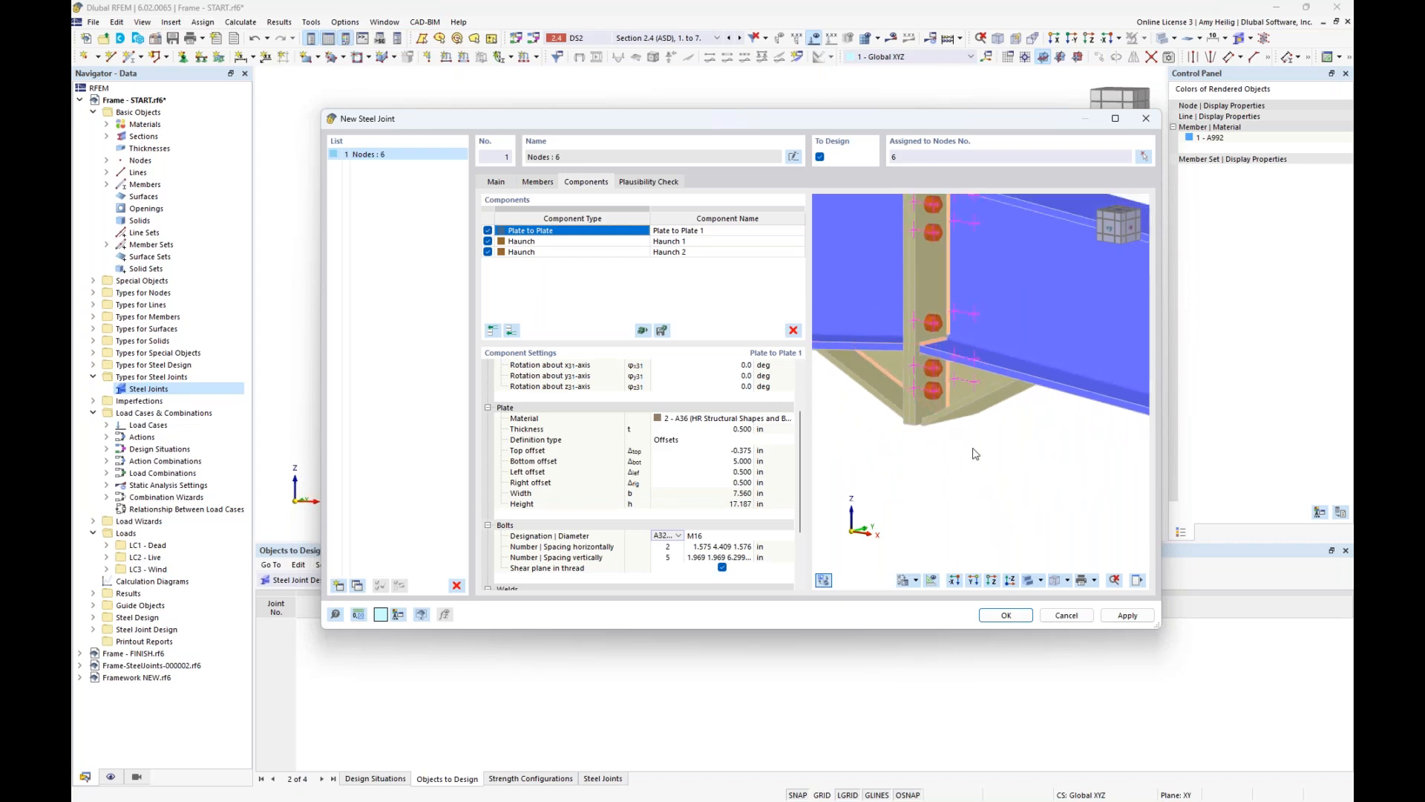
pyautogui.moveTo(976, 454); pyautogui.dragTo(980, 518, button='middle')
pyautogui.scroll(-2, 745, 527)
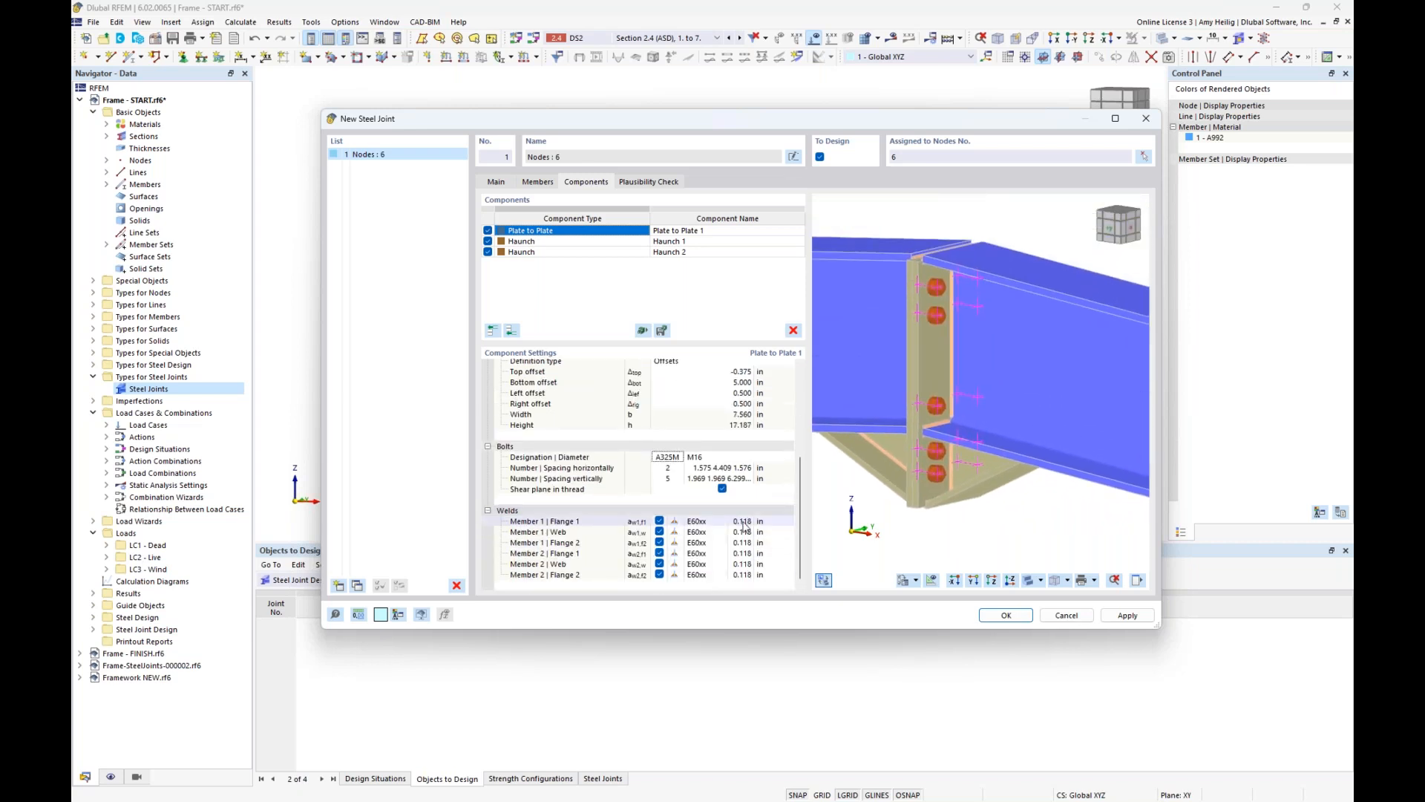
pyautogui.click(666, 460)
pyautogui.click(678, 457)
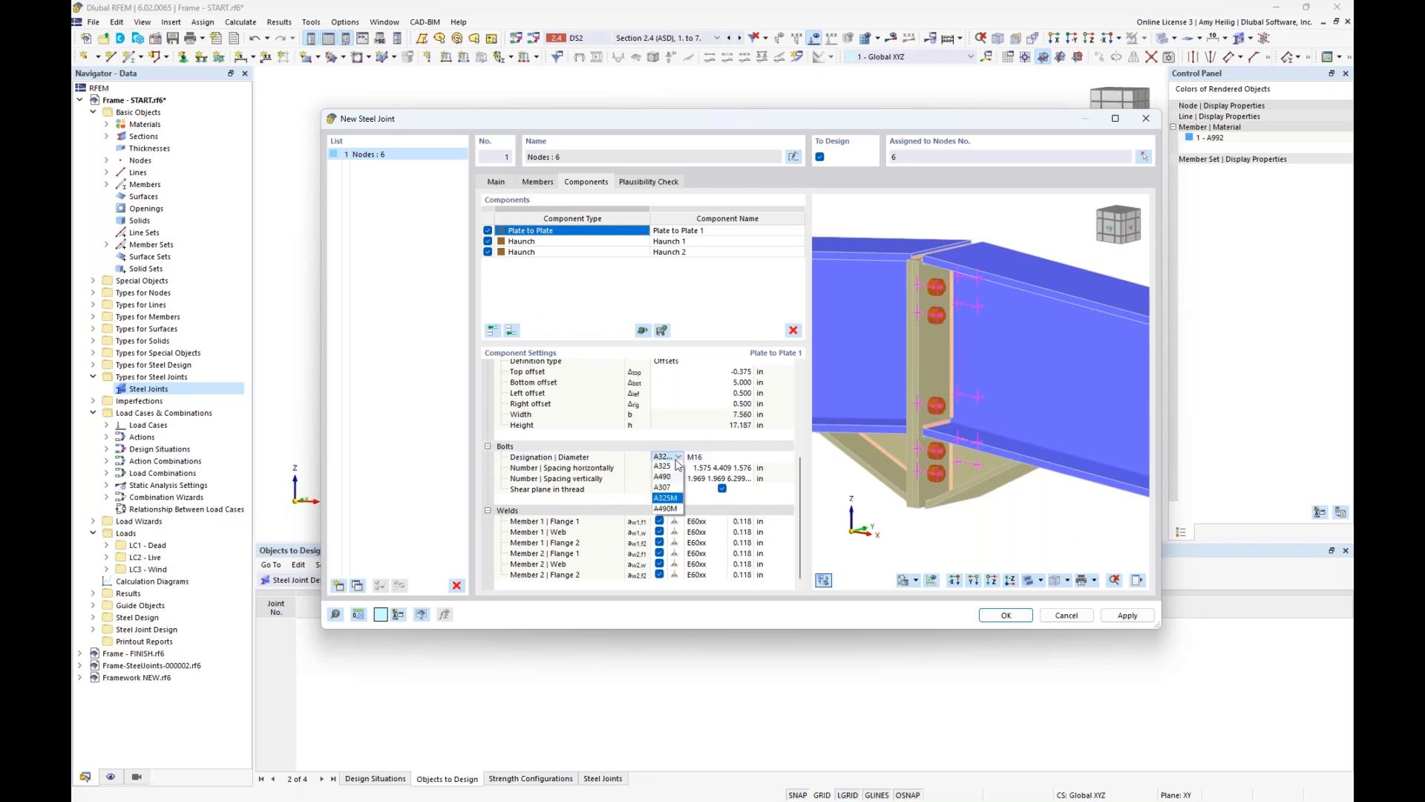
pyautogui.click(672, 468)
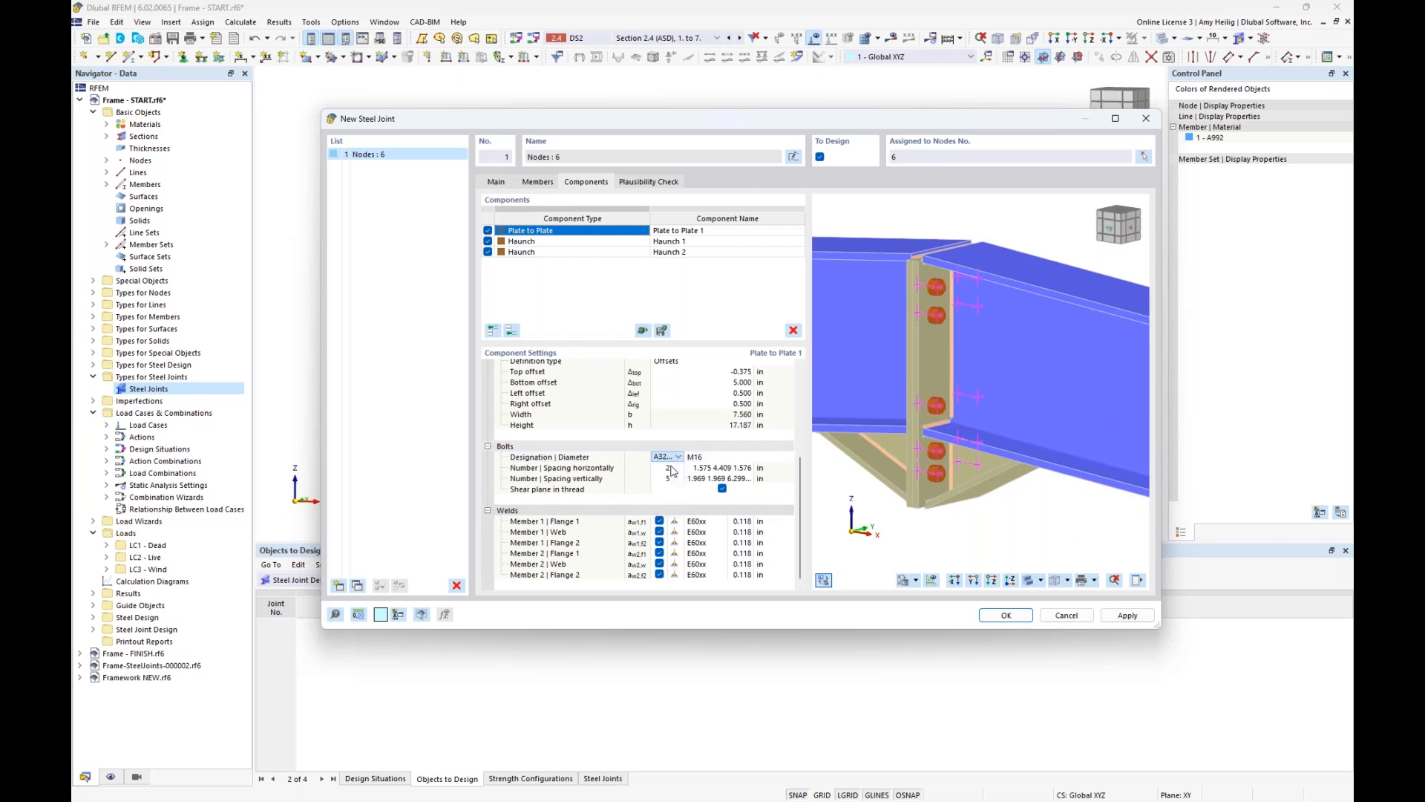
pyautogui.click(717, 458)
pyautogui.click(788, 457)
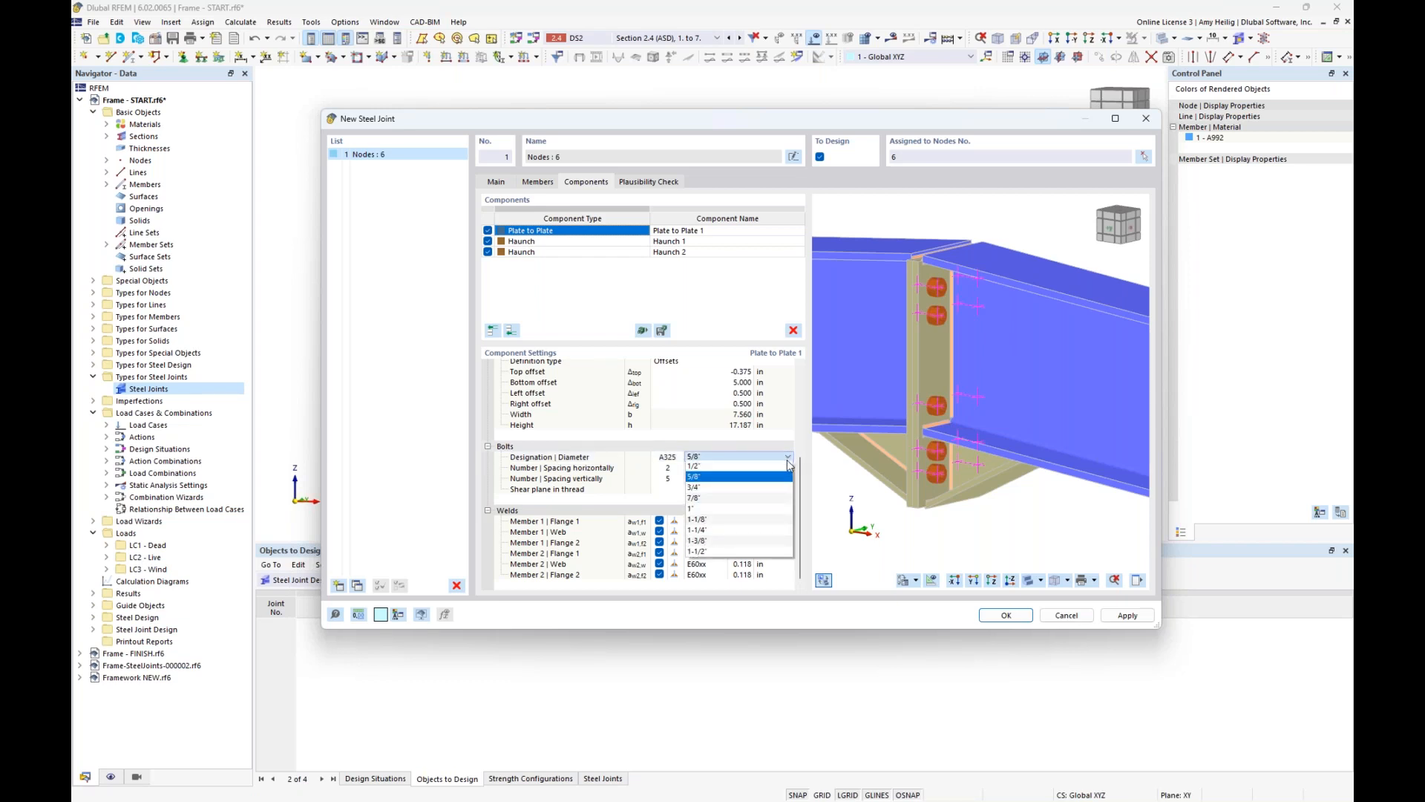
pyautogui.click(749, 486)
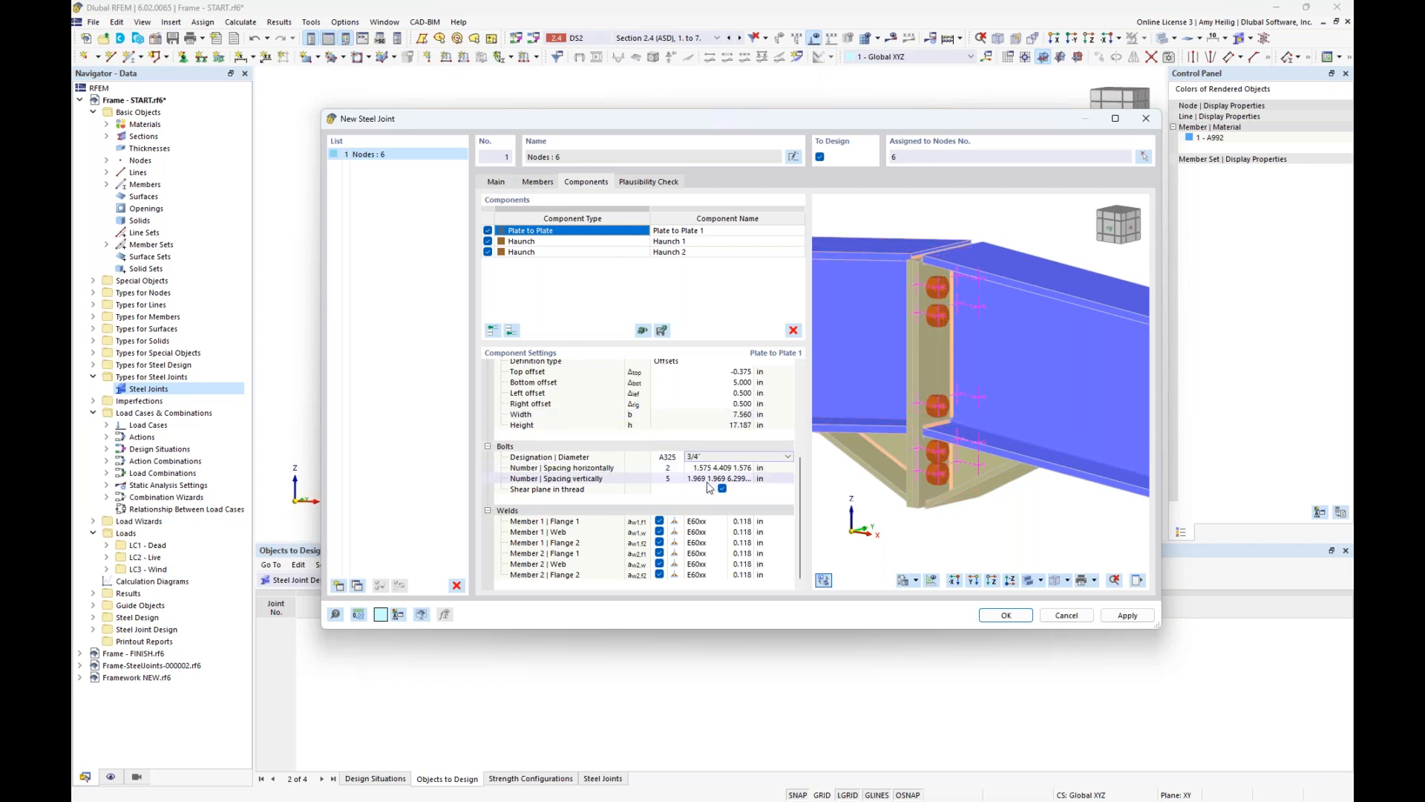
# - Set the horizontal bolt spacing to 1.75 4.055 1.755 in and check the bolt placement from both sides of the plate
pyautogui.keyDown('ctrl'); pyautogui.moveTo(1051, 360); pyautogui.dragTo(1002, 356, button='middle'); pyautogui.keyUp('ctrl')
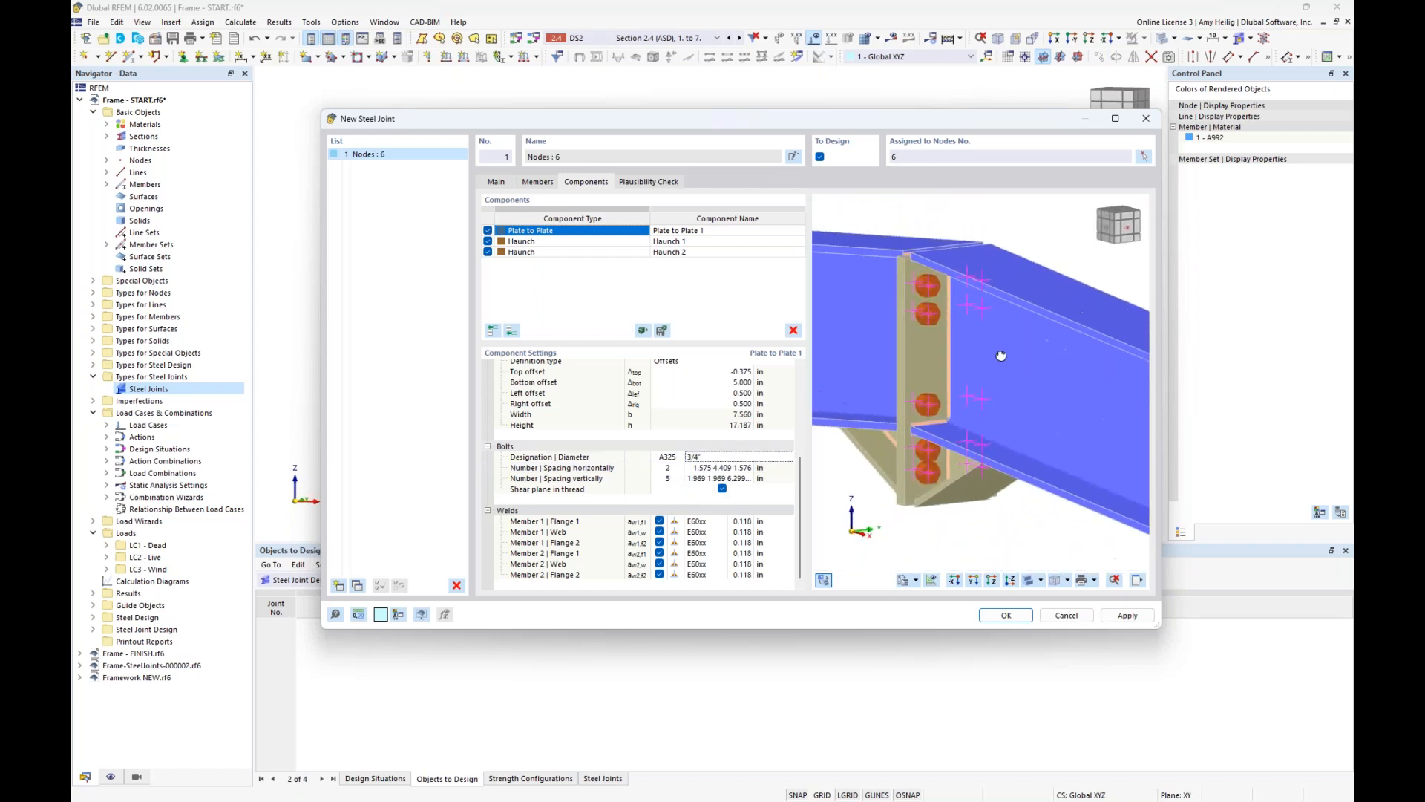
pyautogui.click(691, 468)
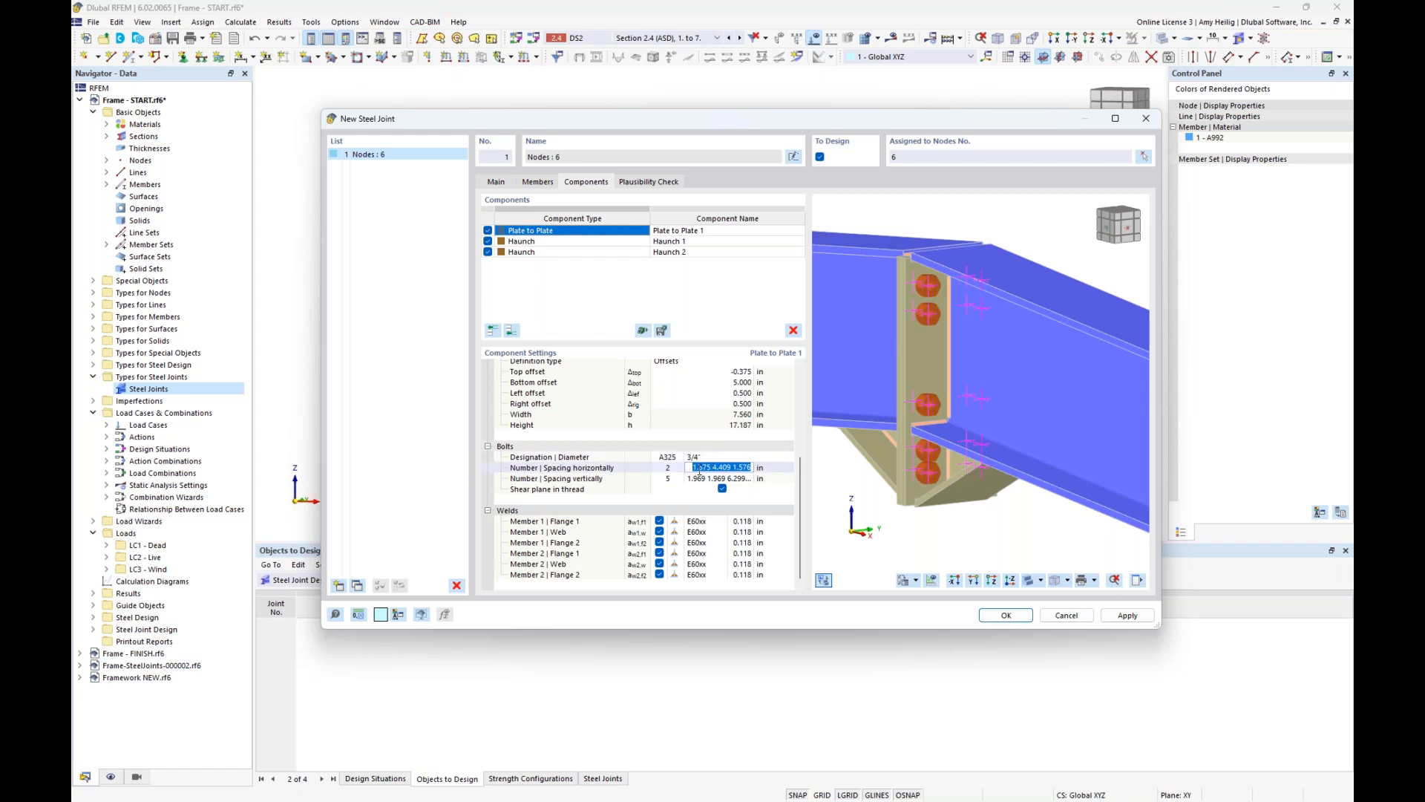
pyautogui.scroll(4, 914, 286)
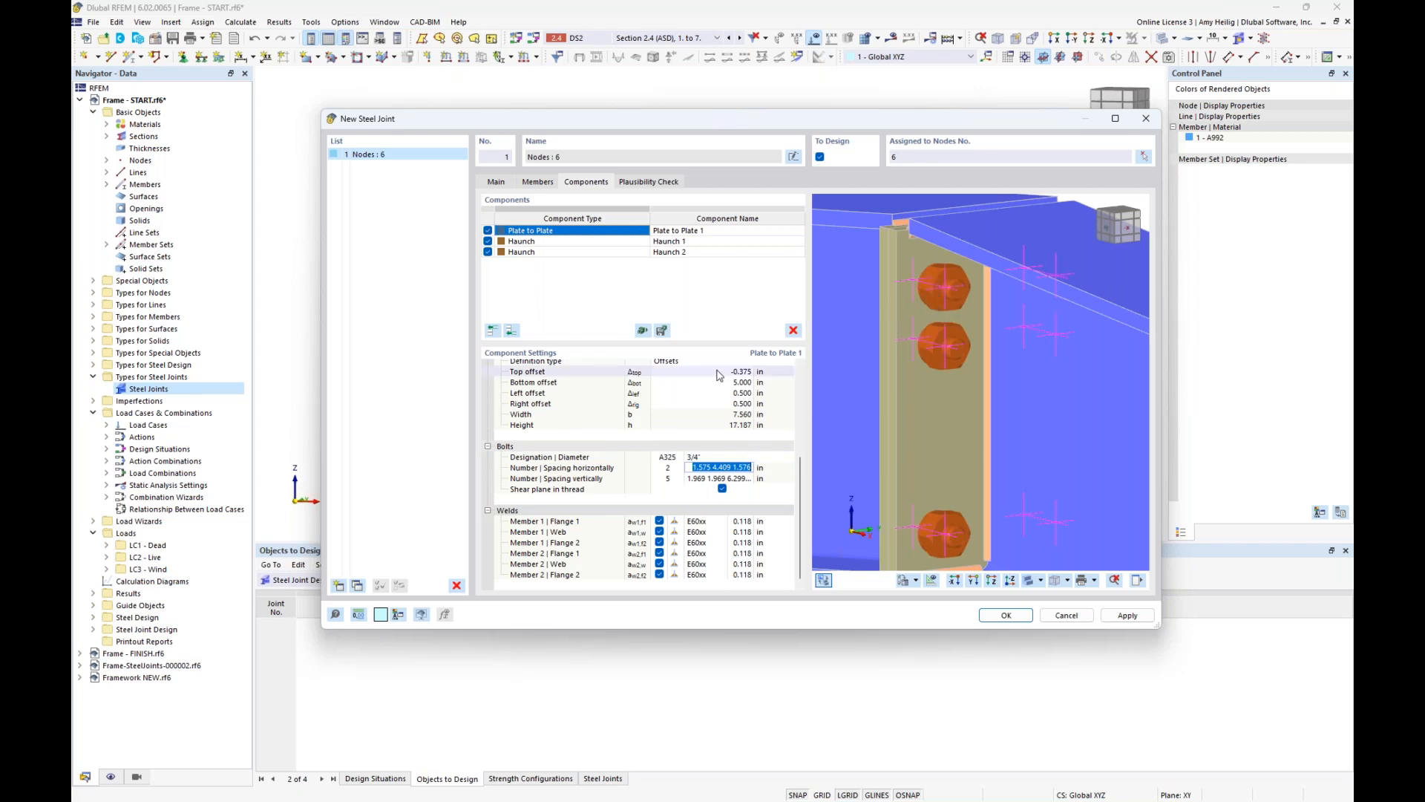
pyautogui.write('1.75')
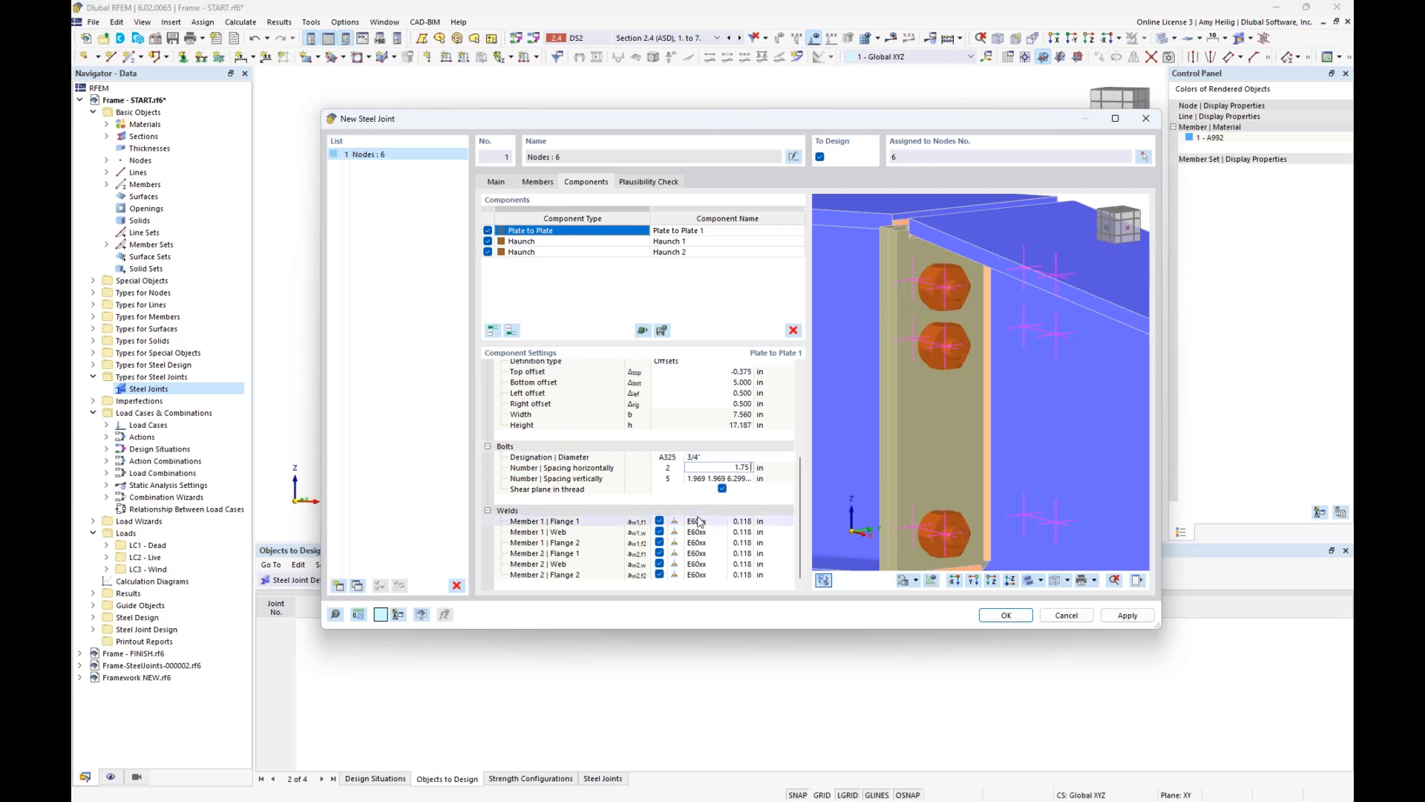
pyautogui.write('4.055 1.755')
pyautogui.press('Tab')
pyautogui.keyDown('ctrl'); pyautogui.moveTo(1027, 372); pyautogui.dragTo(928, 364, button='middle'); pyautogui.keyUp('ctrl')
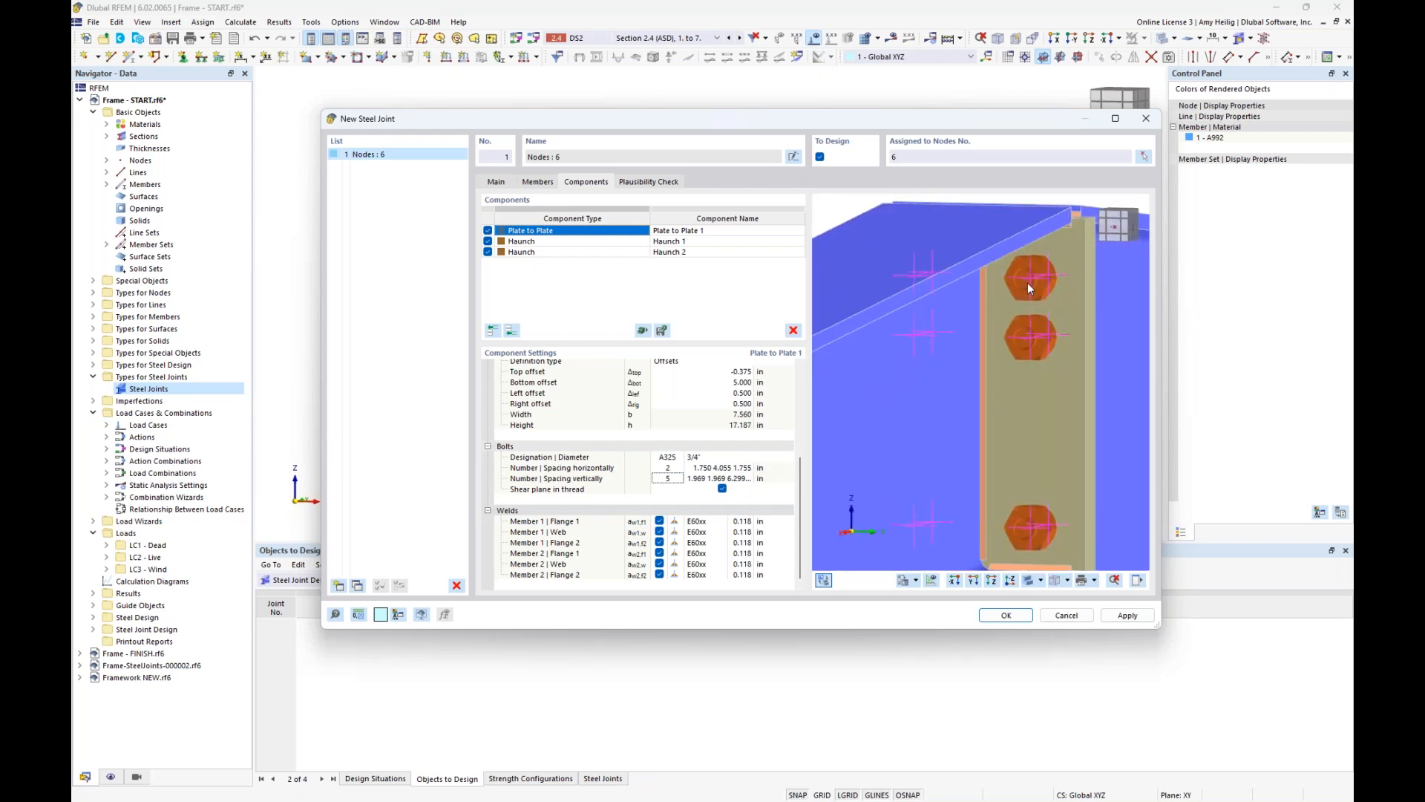
pyautogui.keyDown('ctrl'); pyautogui.moveTo(1060, 305); pyautogui.dragTo(937, 287, button='middle'); pyautogui.keyUp('ctrl')
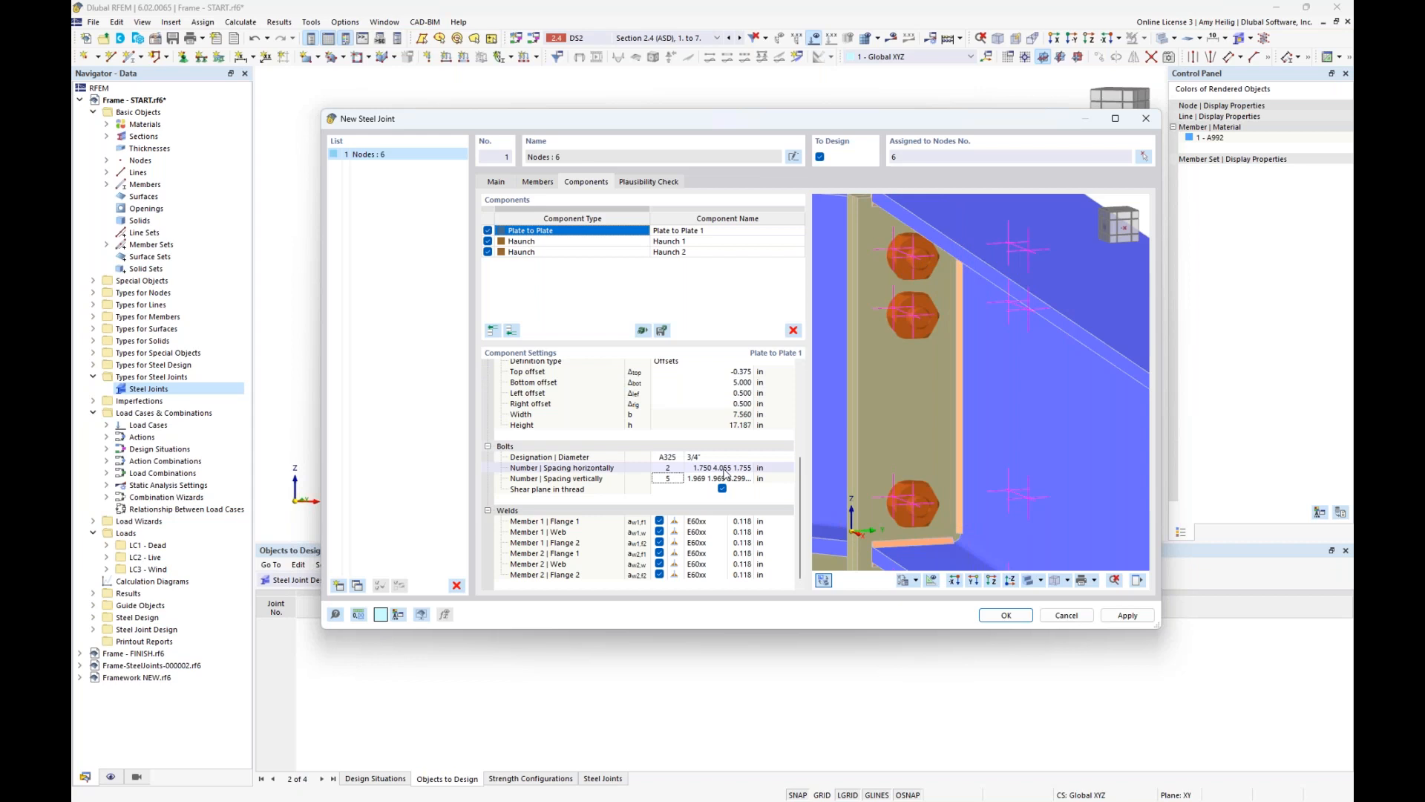
# - Set the vertical number of bolts to 3 with spacing values of 3.5 5.5 5.0 in
pyautogui.scroll(-4, 938, 421)
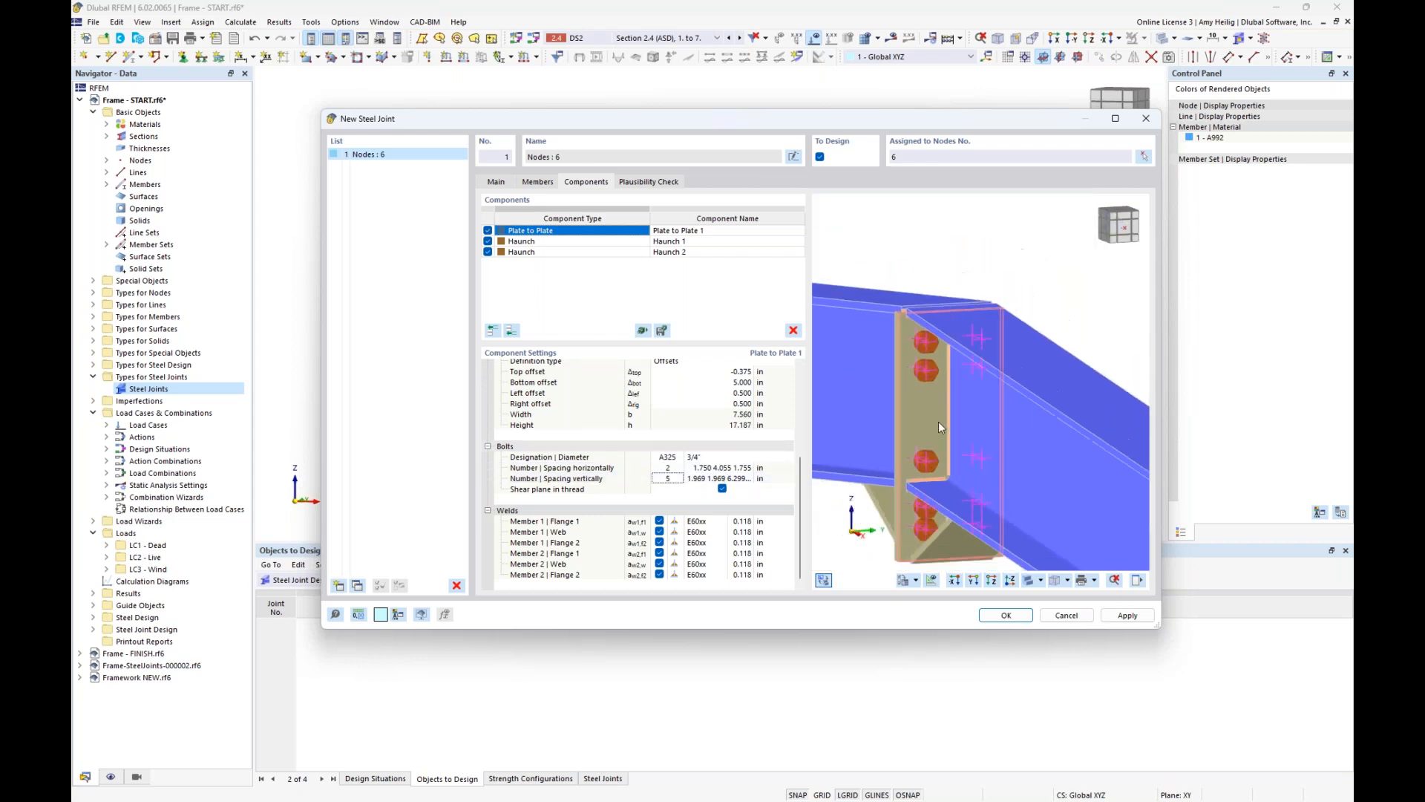
pyautogui.keyDown('ctrl'); pyautogui.moveTo(938, 421); pyautogui.dragTo(961, 455, button='middle'); pyautogui.keyUp('ctrl')
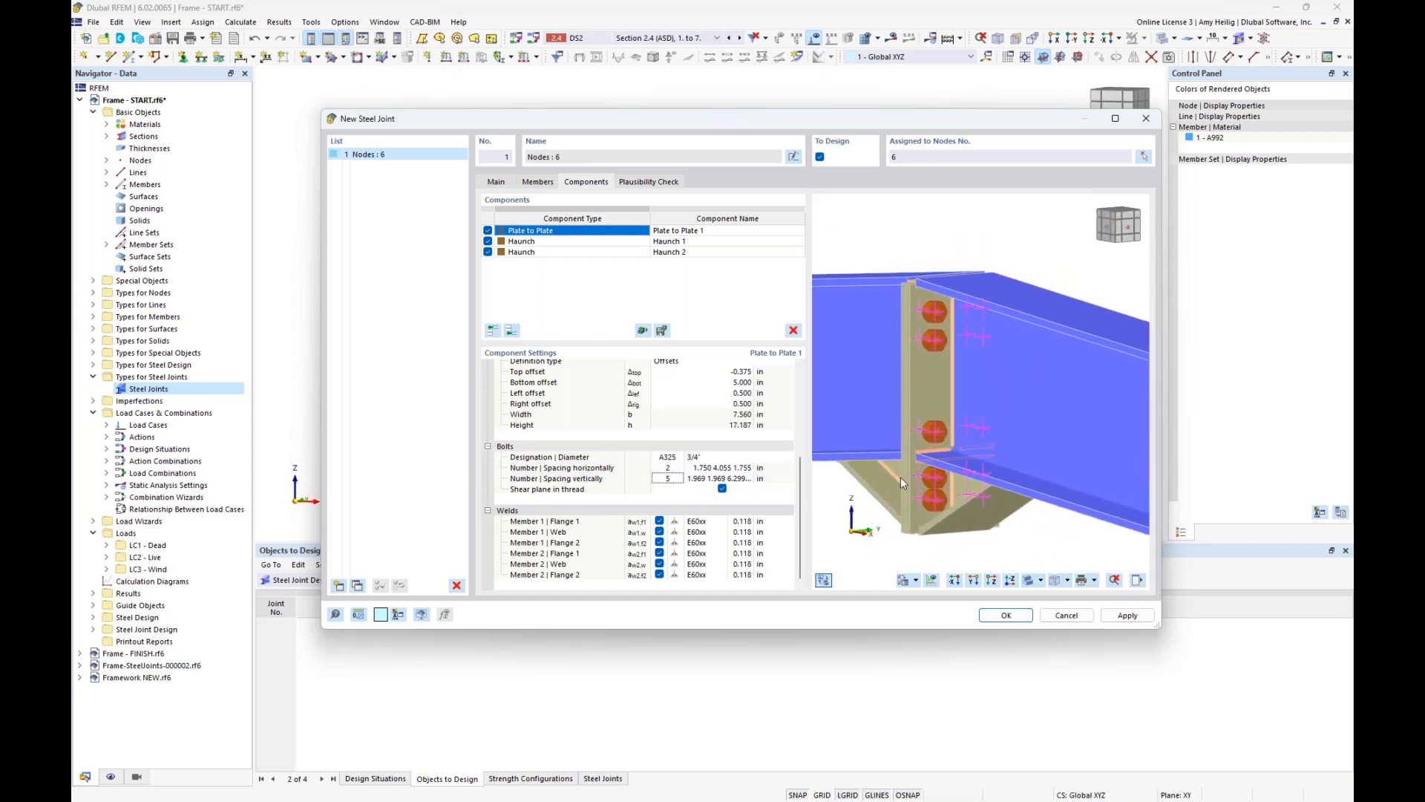
pyautogui.click(666, 479)
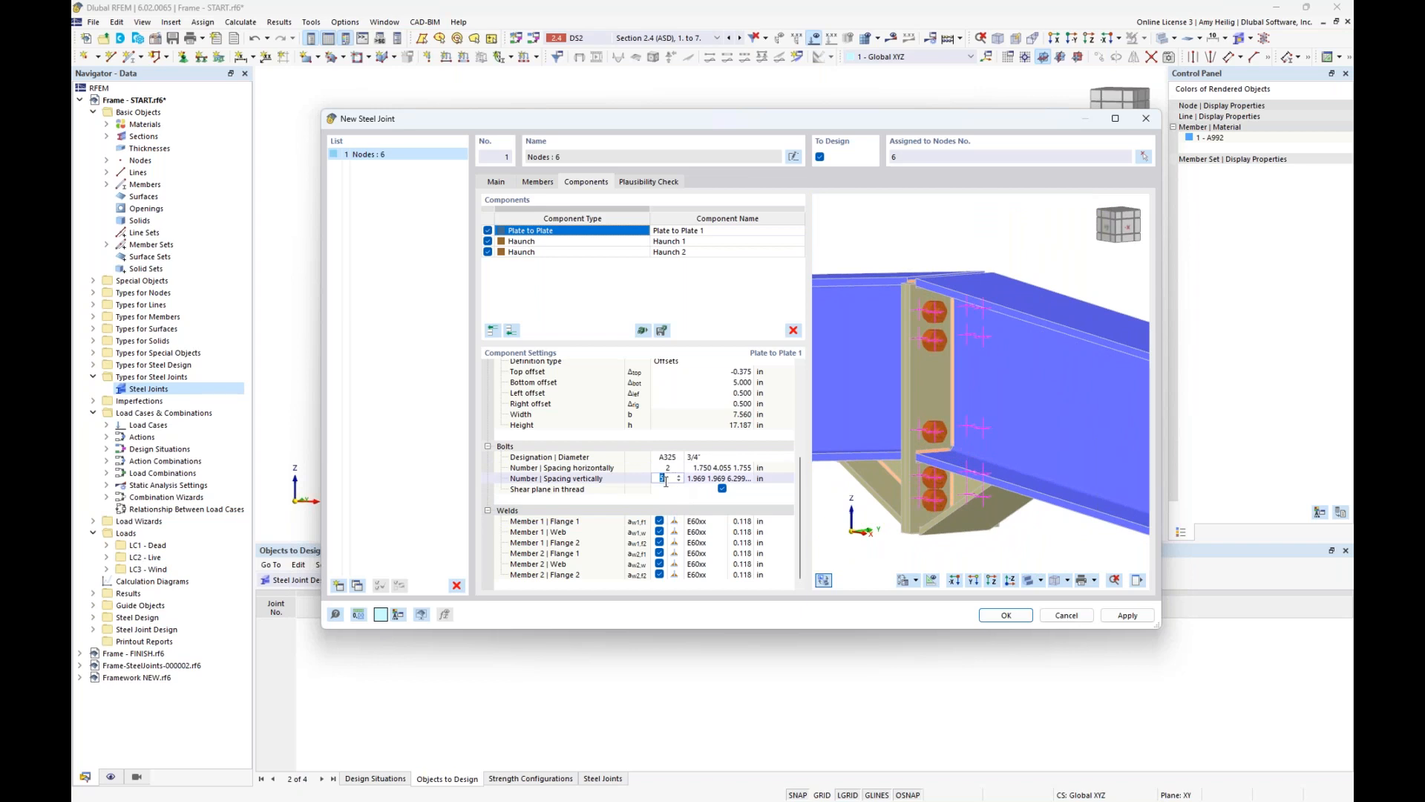
pyautogui.write('3')
pyautogui.press('Tab')
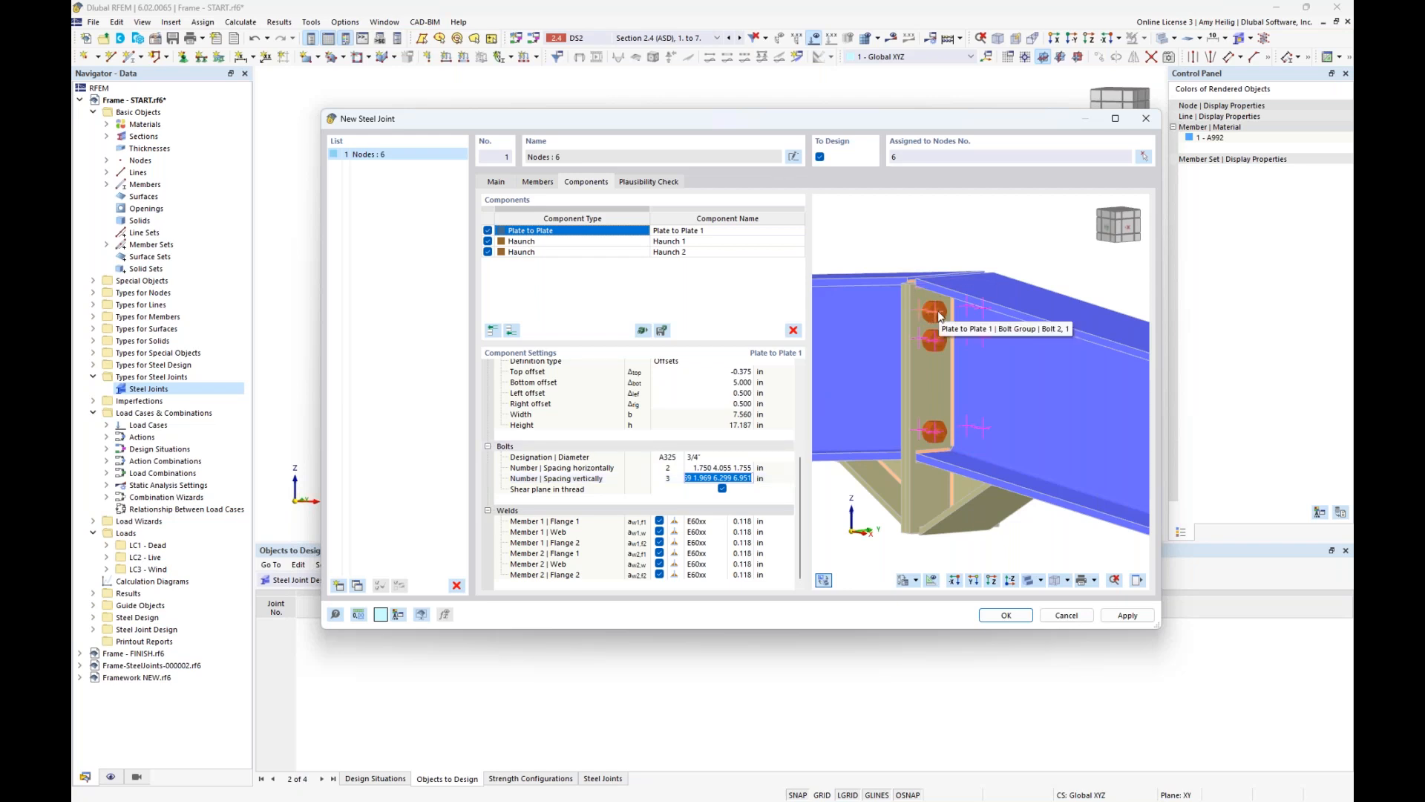
pyautogui.write('3.5')
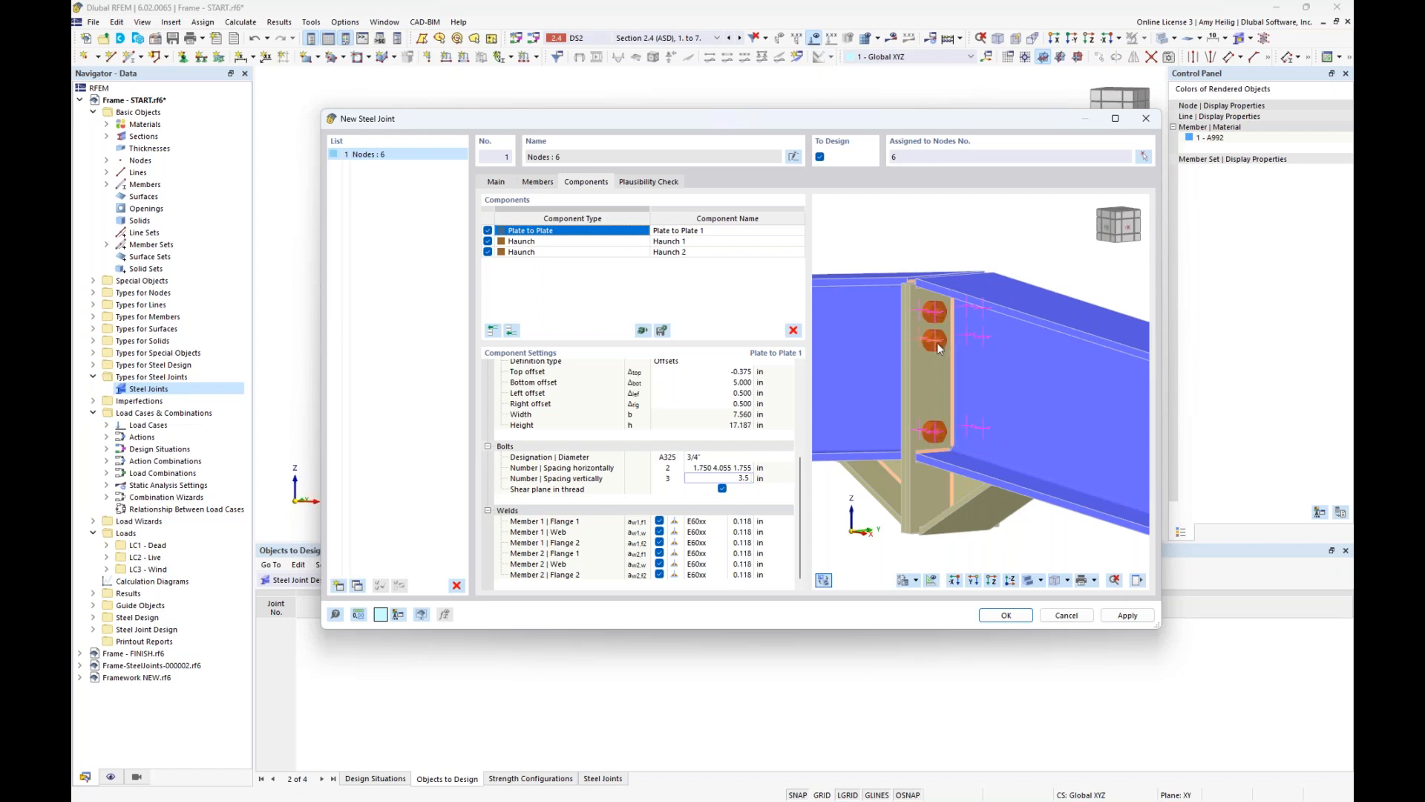
pyautogui.write('5.5')
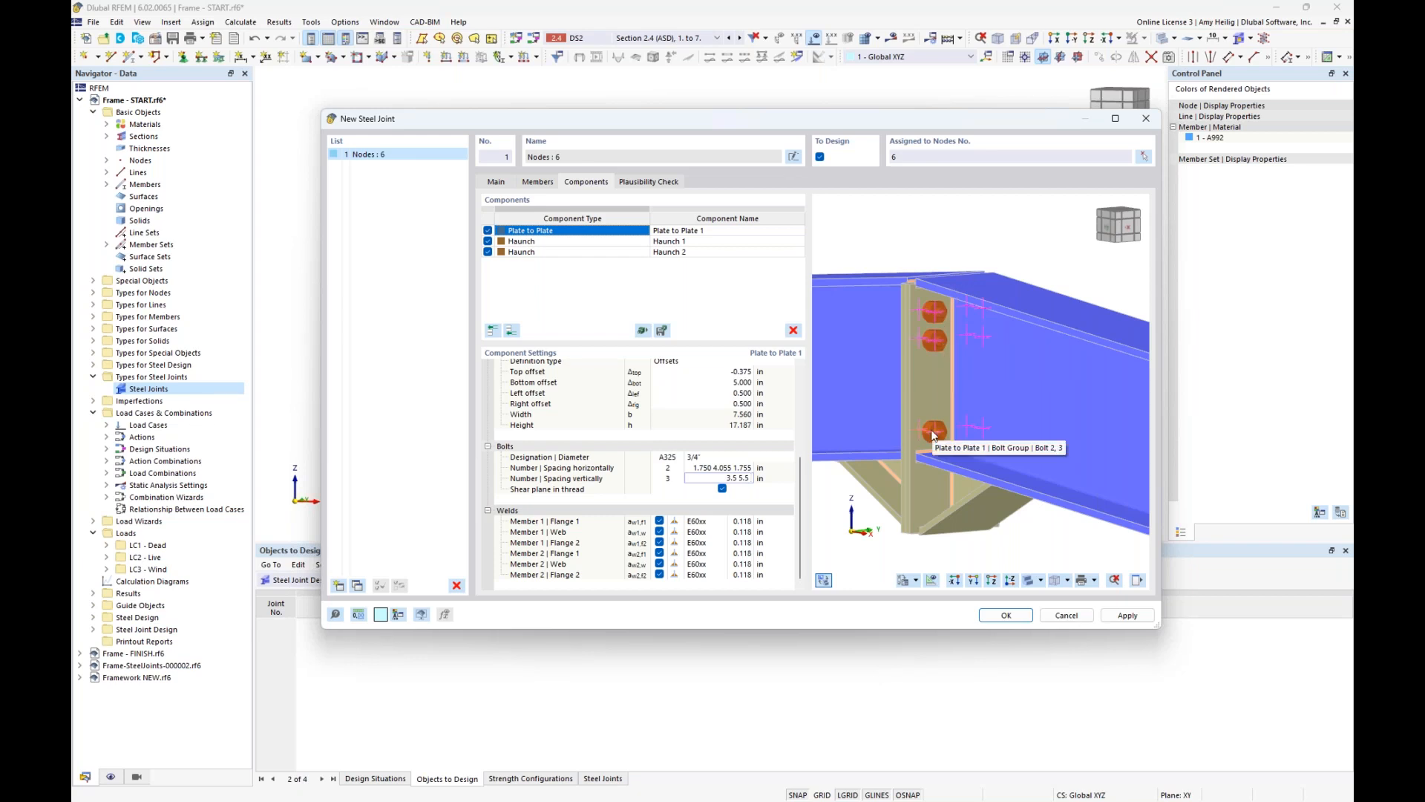
pyautogui.write('5.0')
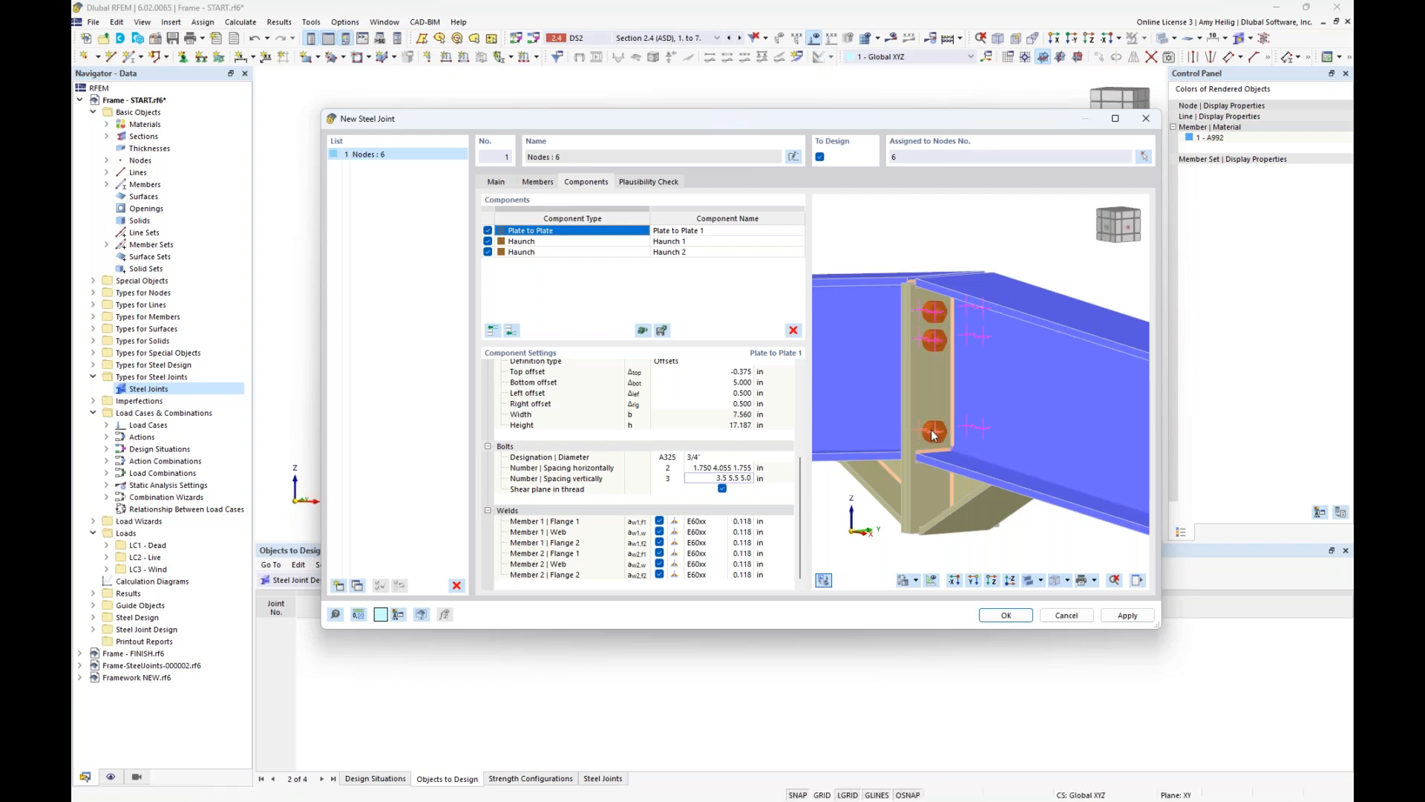
pyautogui.press('Return')
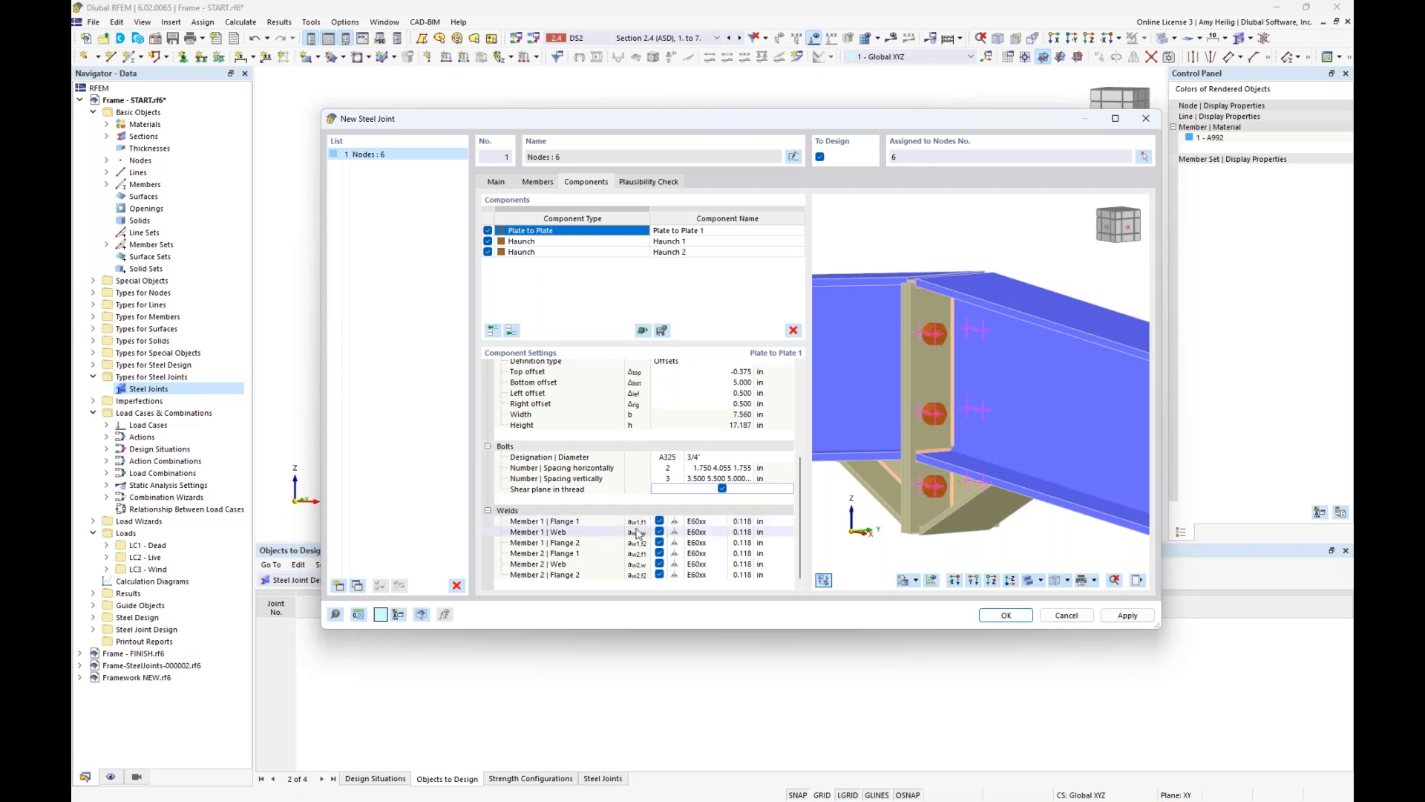
# - Locate the member flange and web welds in the joint preview, switching the Member 2 web weld off and on again
pyautogui.click(602, 523)
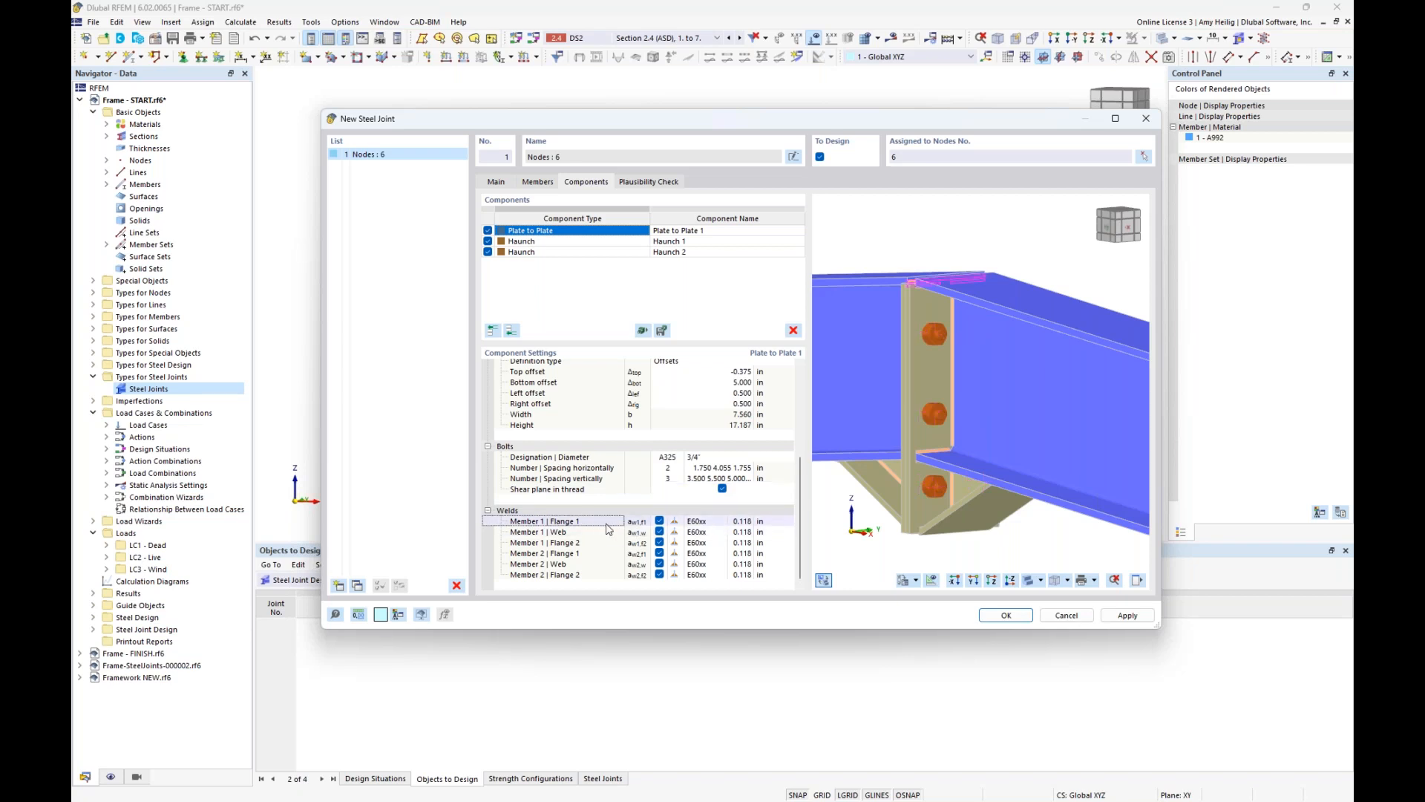
pyautogui.click(598, 554)
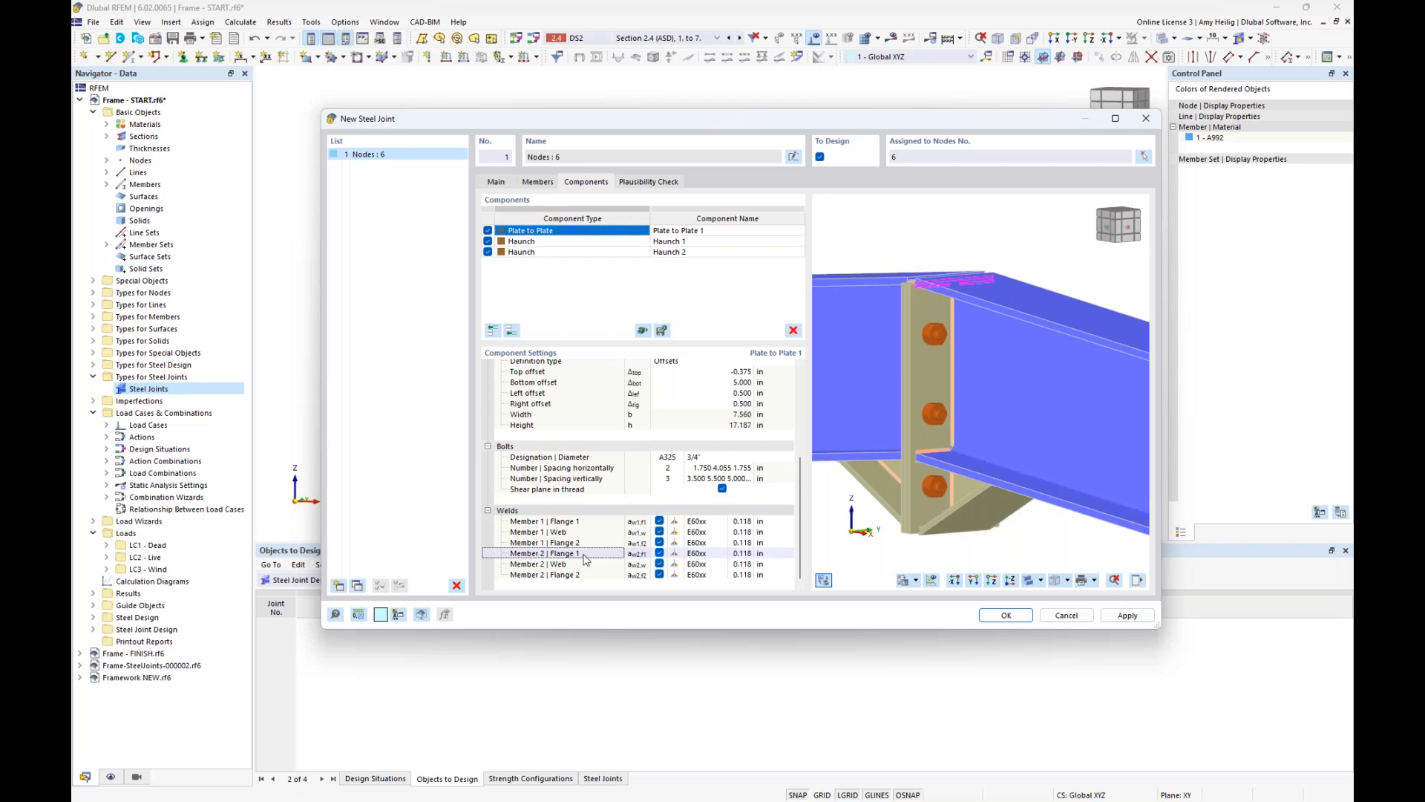
pyautogui.click(581, 566)
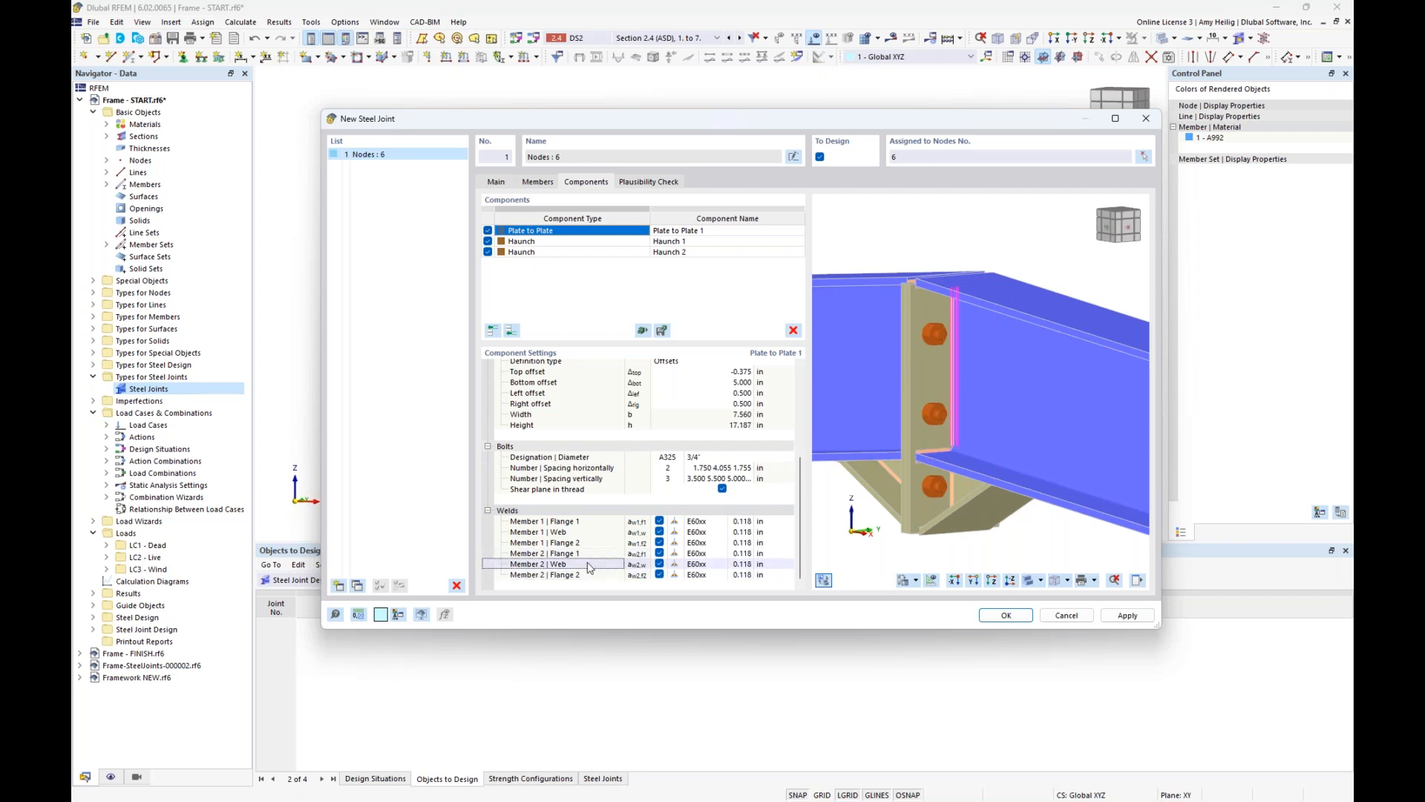
pyautogui.click(659, 564)
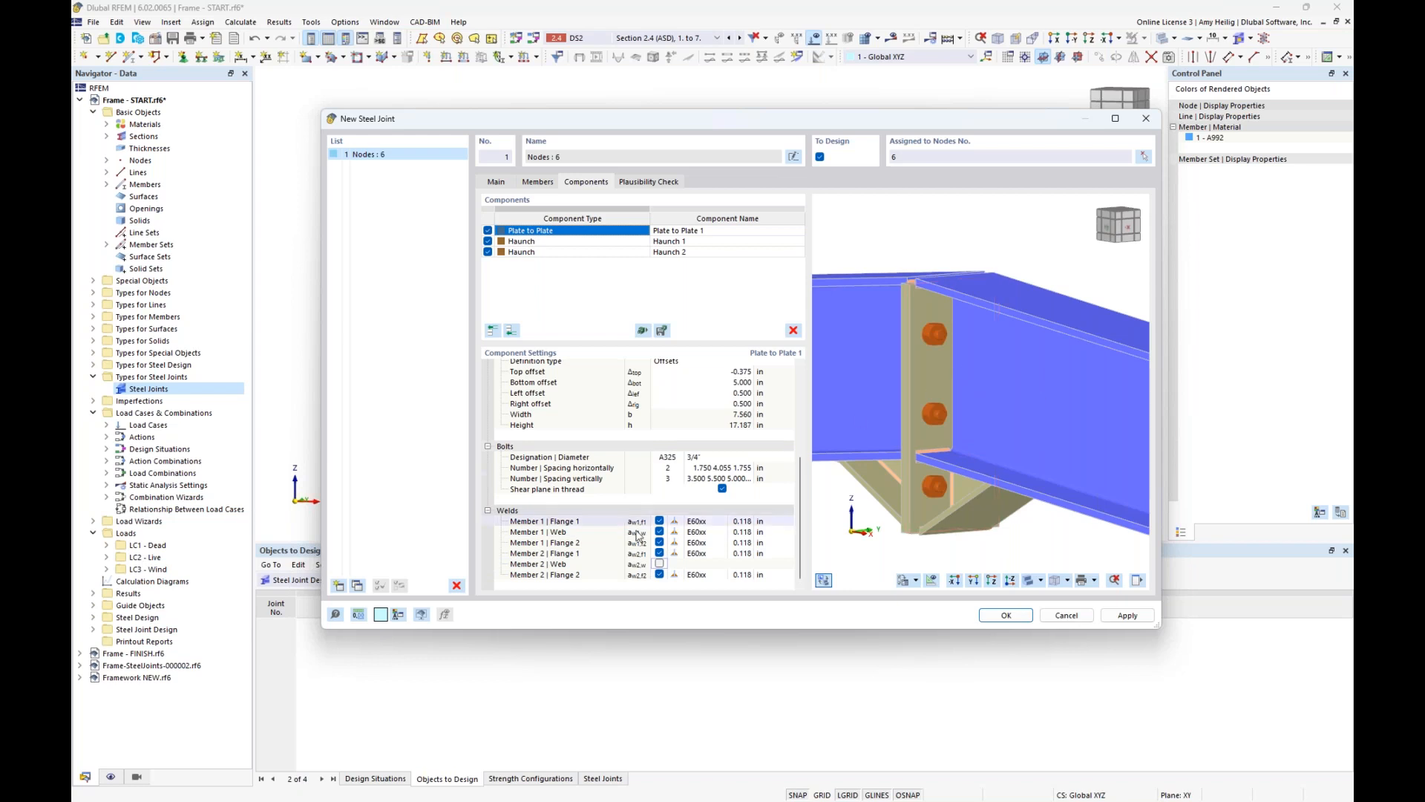
pyautogui.click(659, 564)
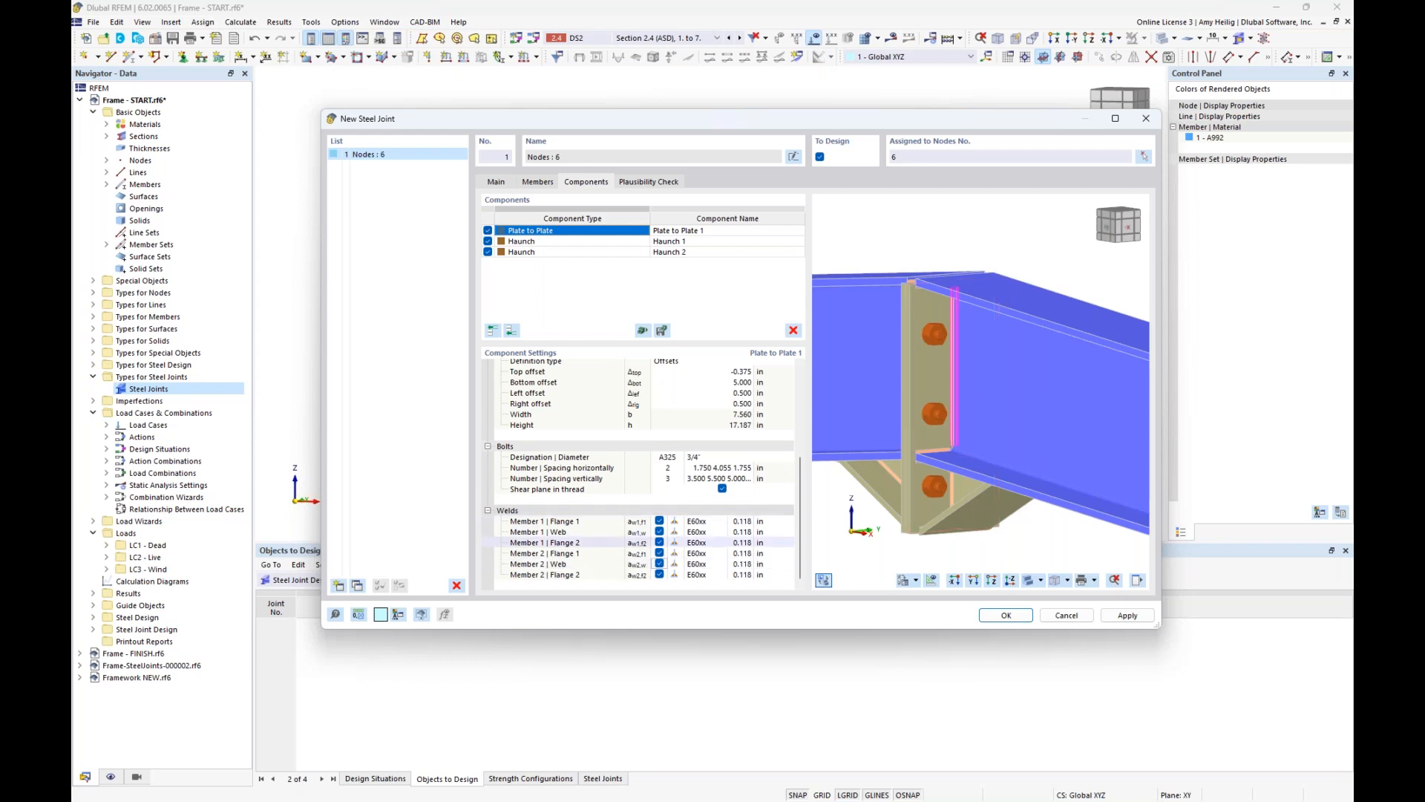
# - Review the weld type and electrode options available for the Member 1 Flange 1 weld
pyautogui.click(678, 522)
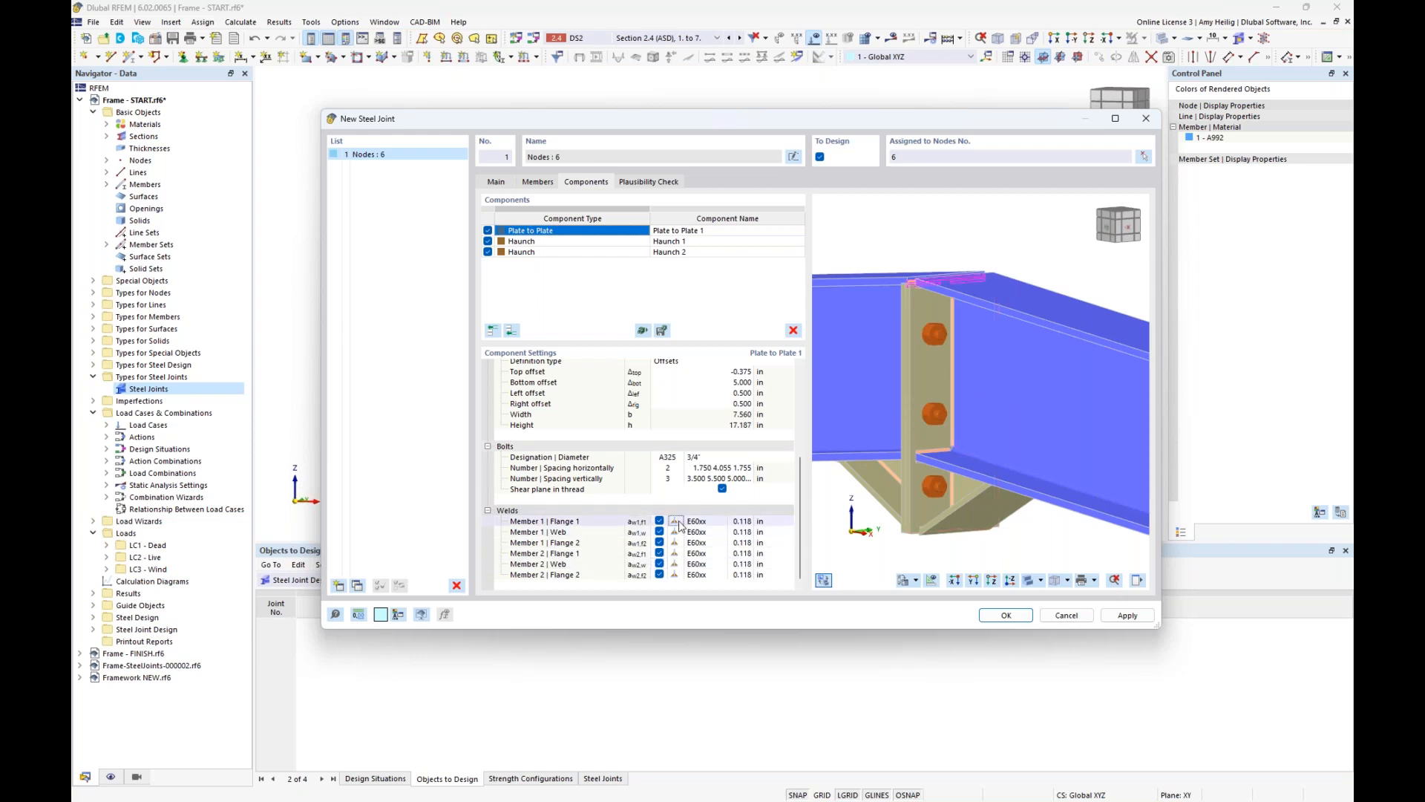
pyautogui.click(680, 522)
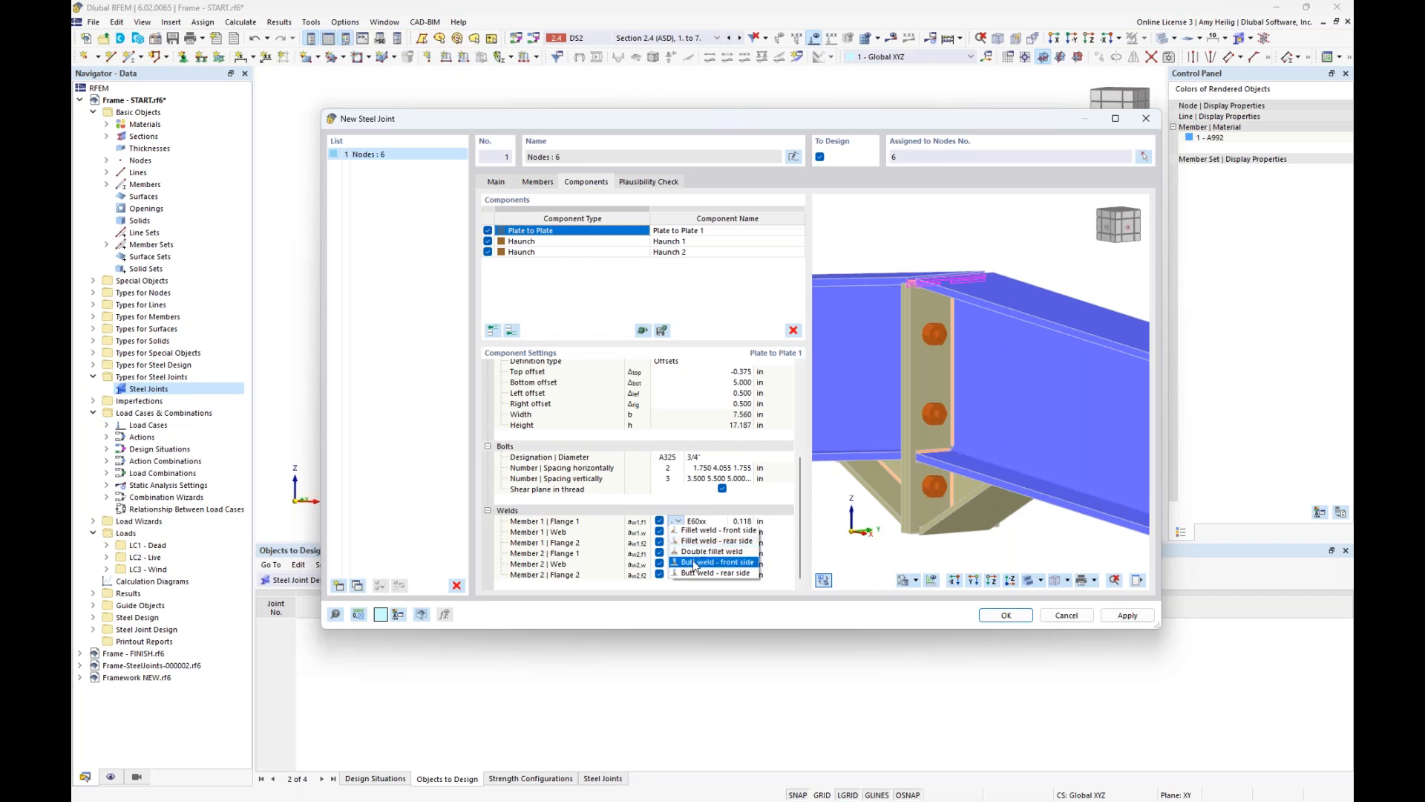
pyautogui.click(719, 523)
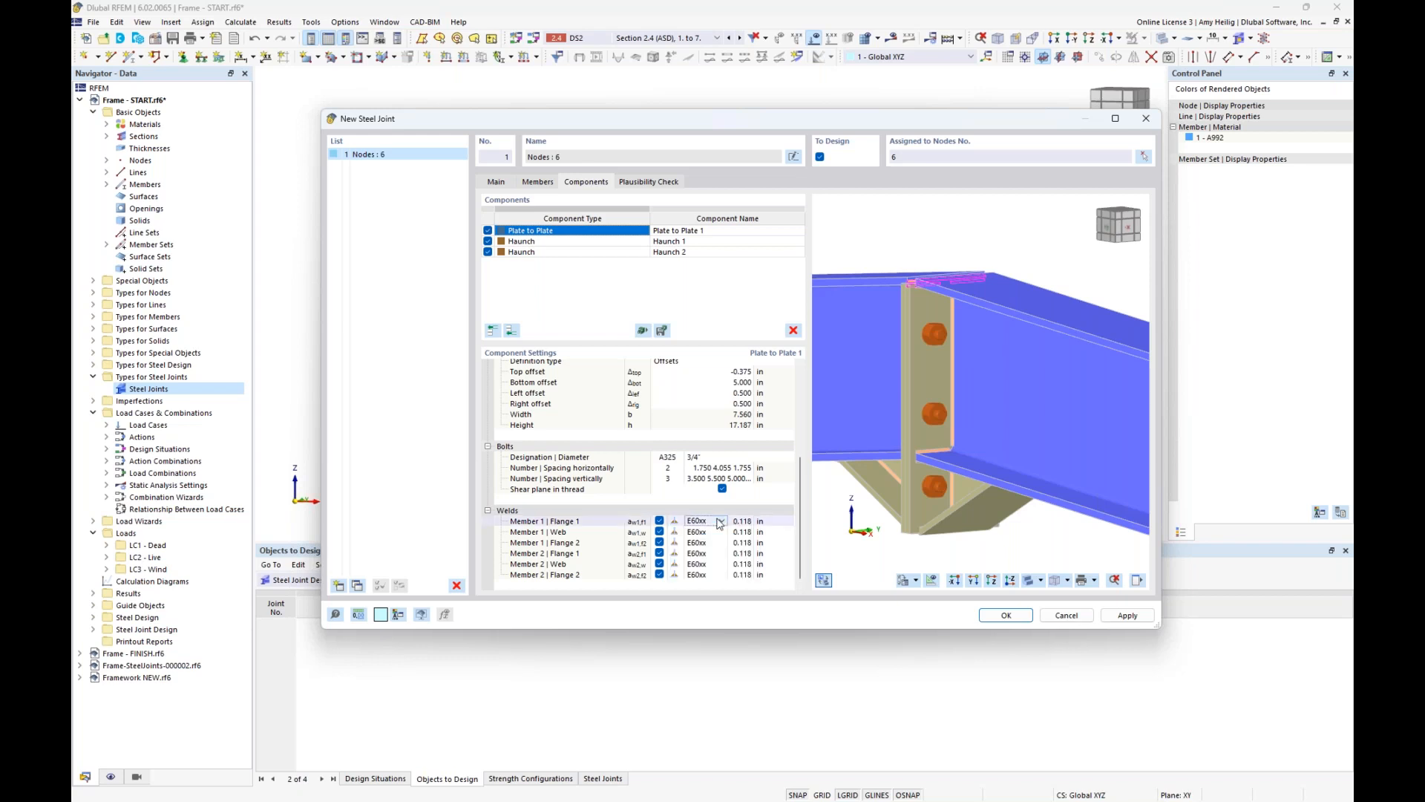
pyautogui.click(720, 523)
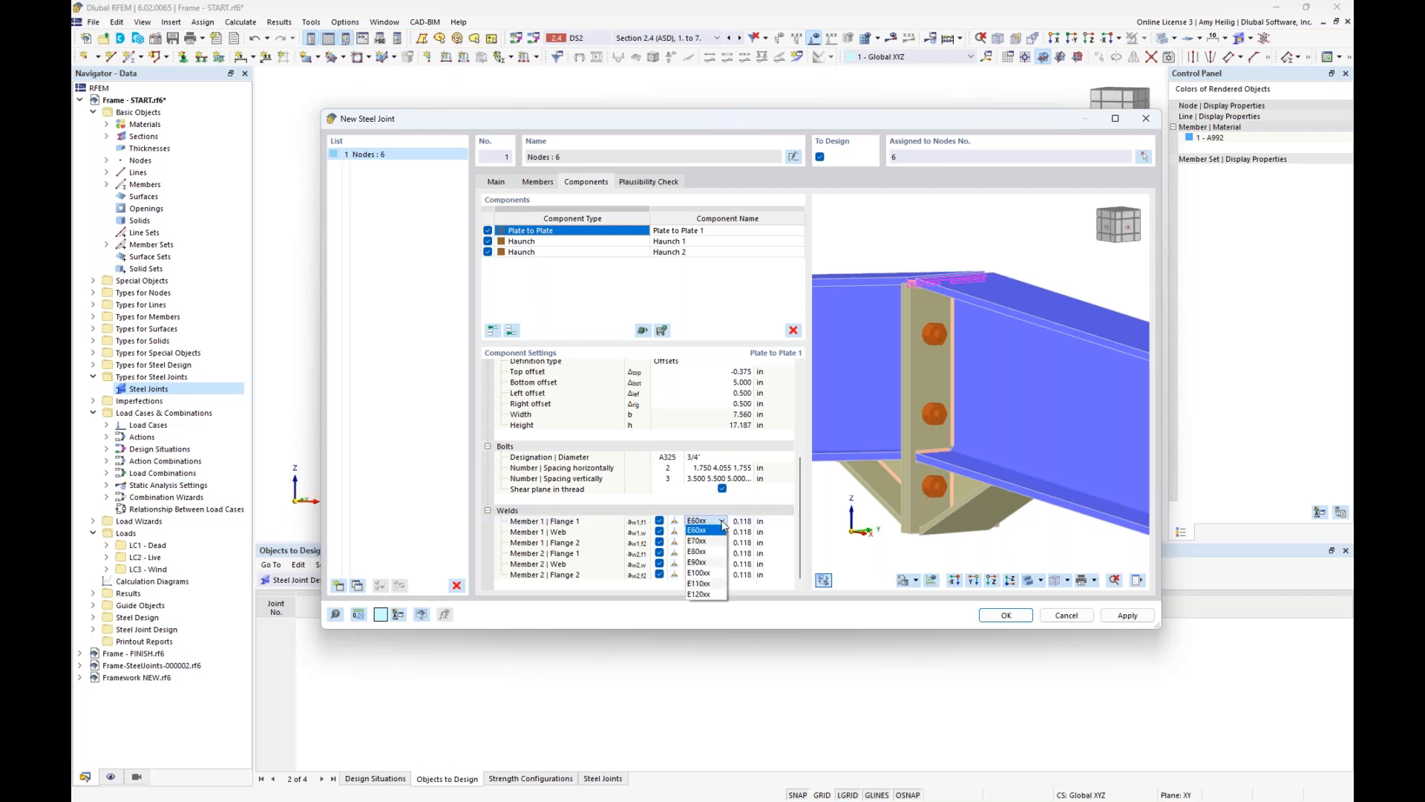
pyautogui.click(724, 525)
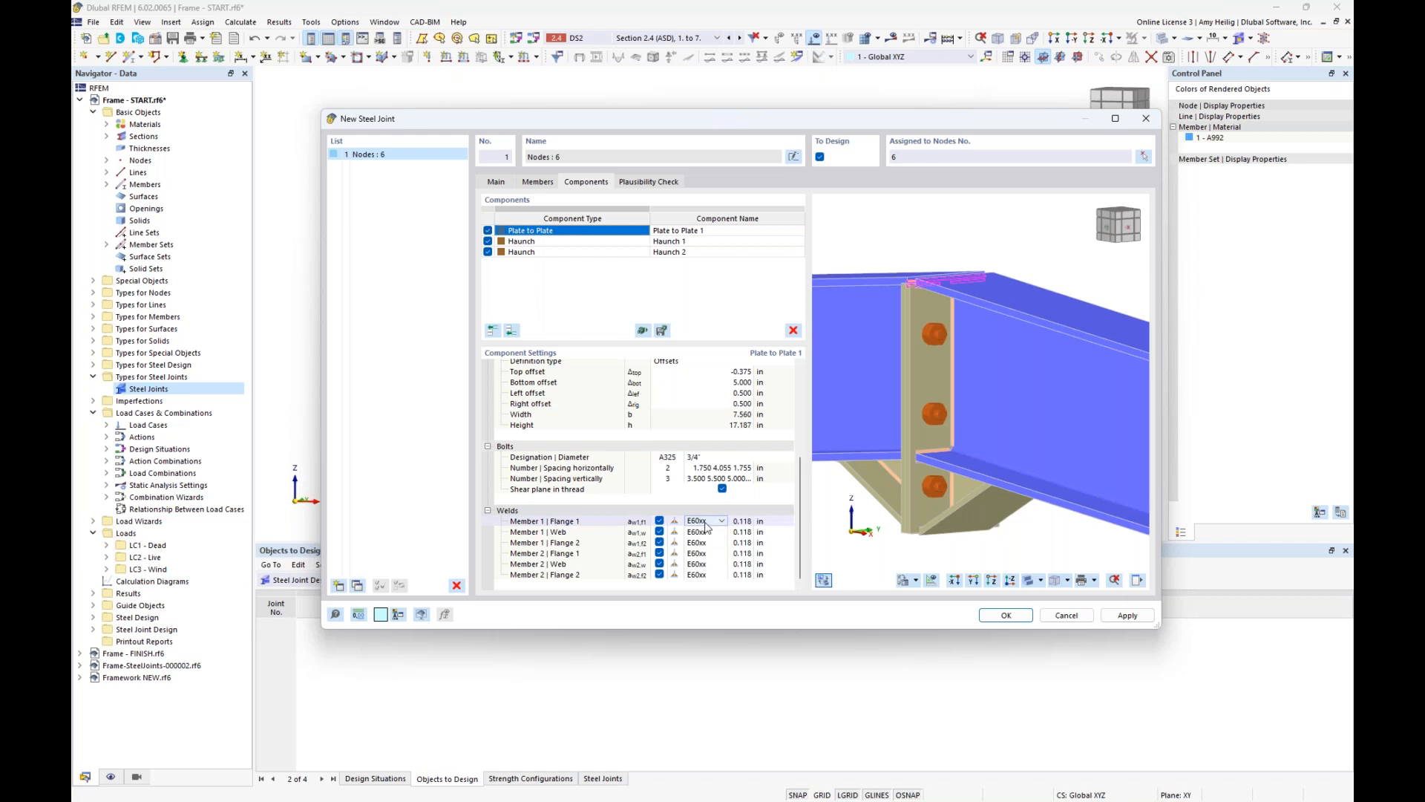
# - Set the weld size to 0.25 in for the flange and web welds of both Member 1 and Member 2
pyautogui.click(746, 523)
pyautogui.write('0.25')
pyautogui.press('Tab')
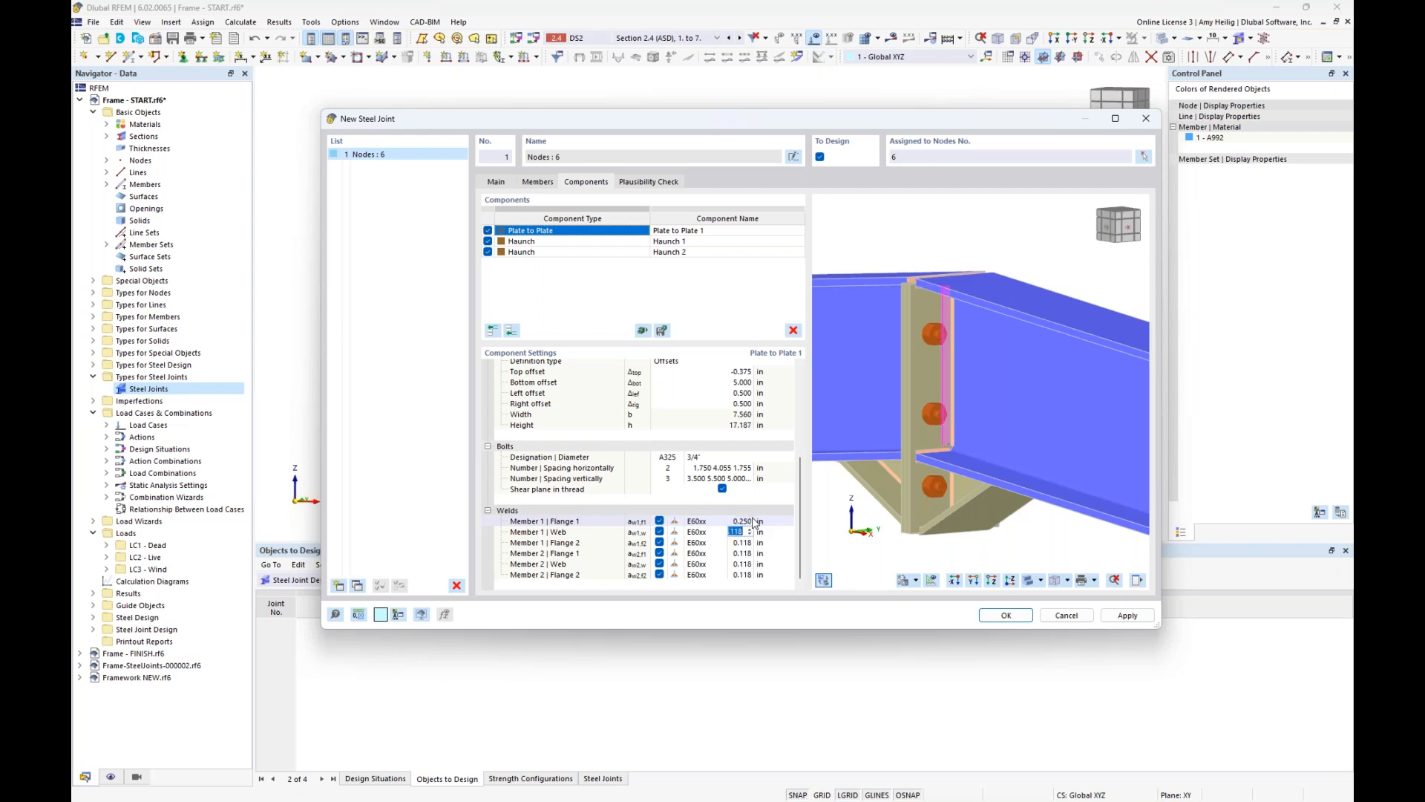
pyautogui.write('0.25')
pyautogui.press('Tab')
pyautogui.write('0.25')
pyautogui.press('Tab')
pyautogui.write('0.25')
pyautogui.press('Tab')
pyautogui.write('0.25')
pyautogui.press('Tab')
pyautogui.write('0.25')
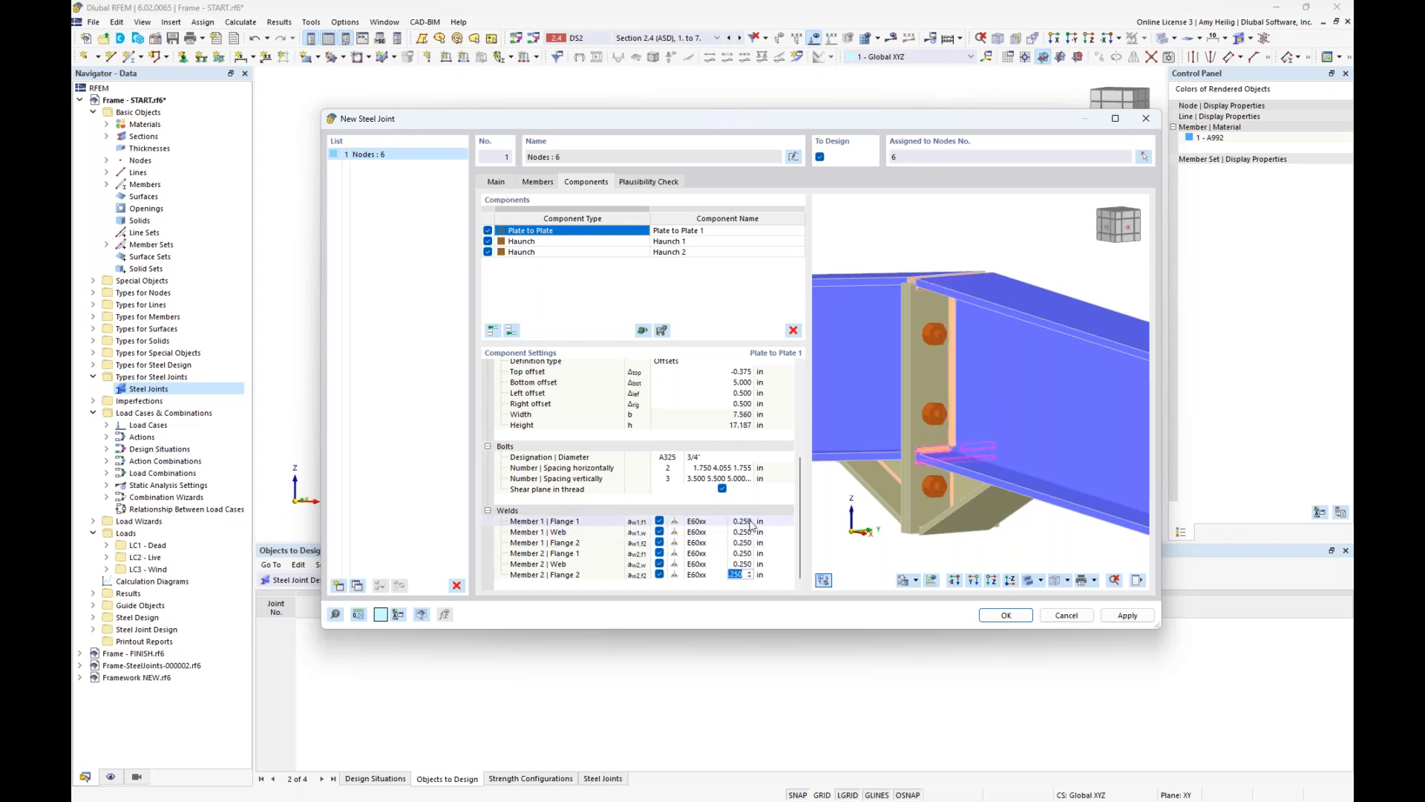
pyautogui.click(751, 523)
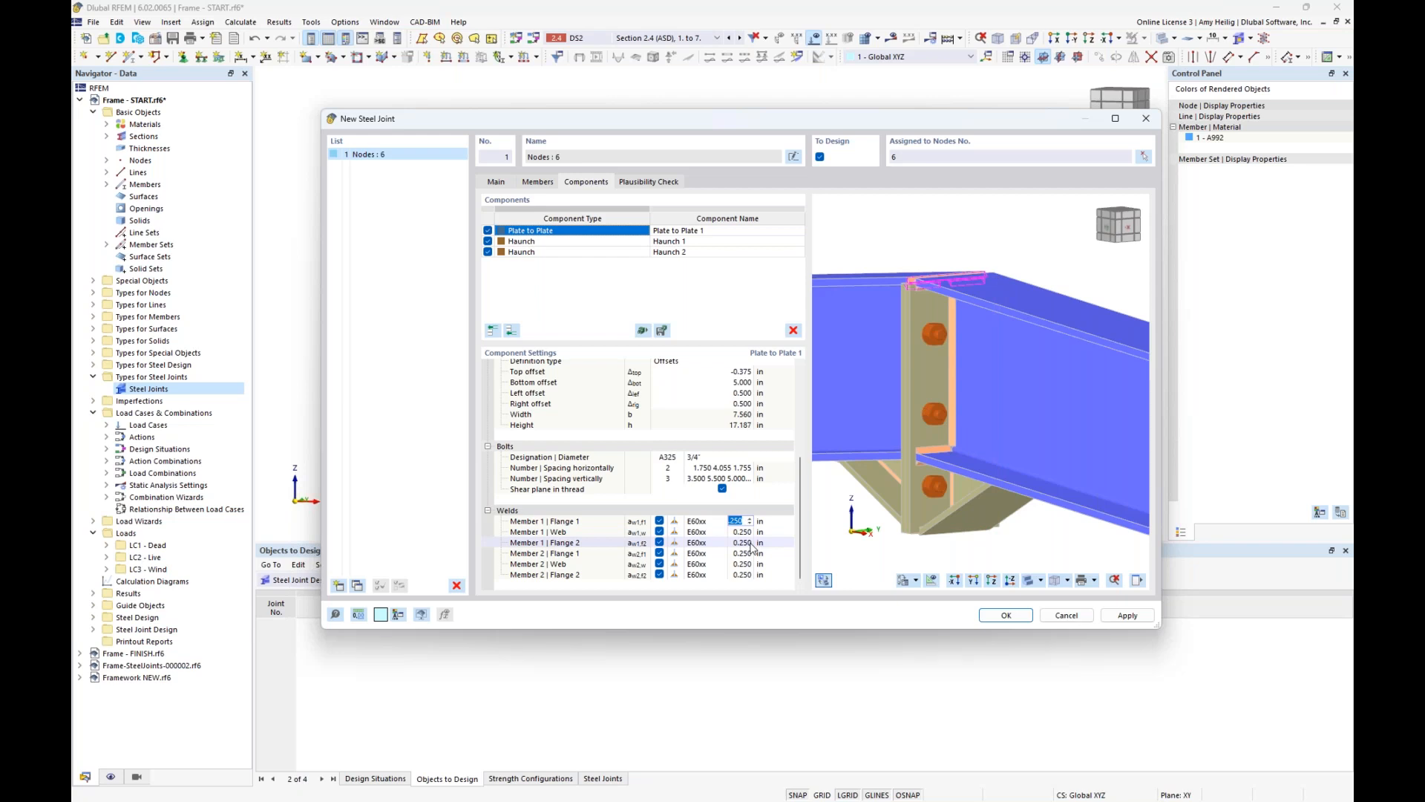
# - Select the Haunch 1 component and examine its geometry, extended member and reference plate in the joint preview
pyautogui.click(557, 245)
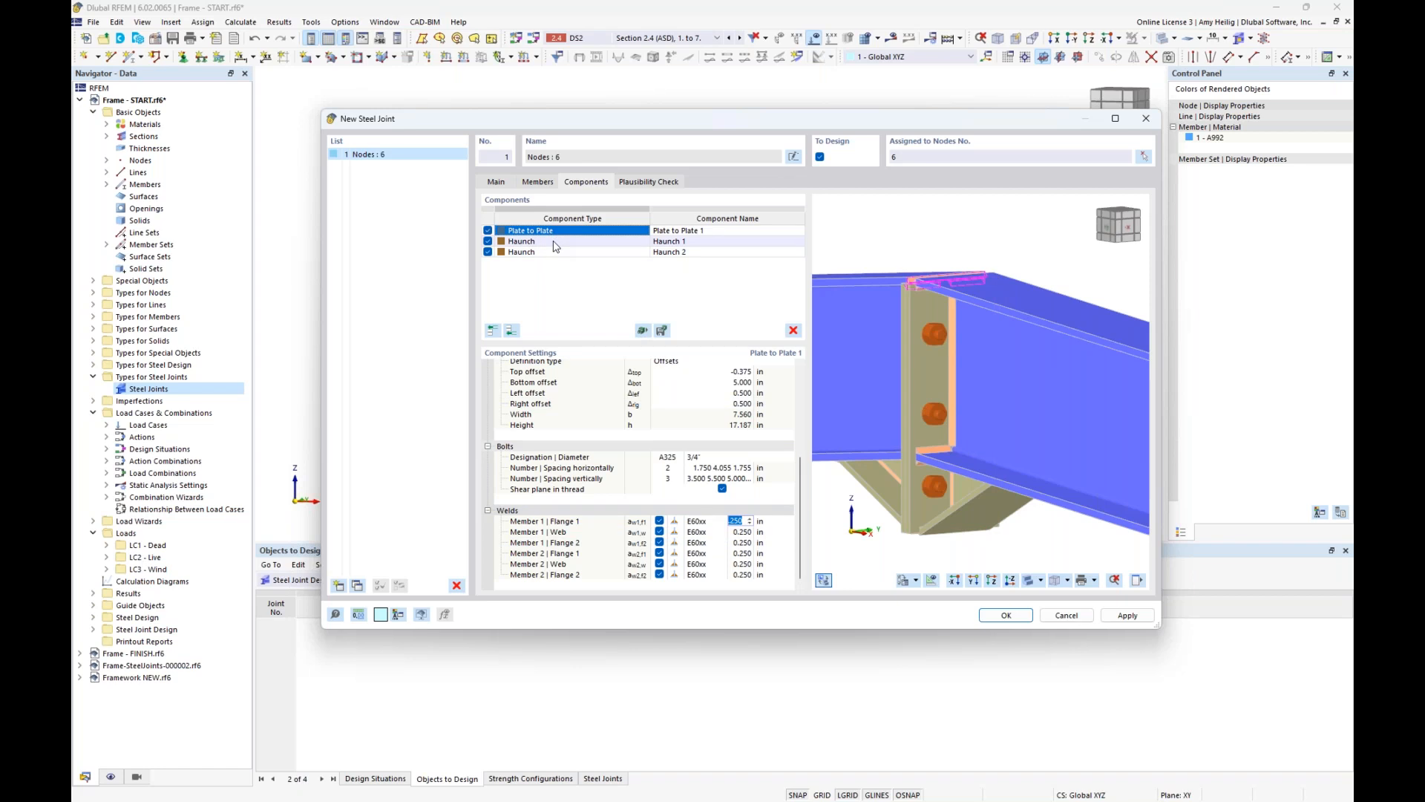
pyautogui.keyDown('ctrl'); pyautogui.moveTo(870, 496); pyautogui.dragTo(1103, 489, button='middle'); pyautogui.keyUp('ctrl')
pyautogui.moveTo(1003, 517); pyautogui.dragTo(1065, 468, button='middle')
pyautogui.scroll(-2, 918, 494)
pyautogui.scroll(3, 928, 477)
pyautogui.scroll(1, 930, 482)
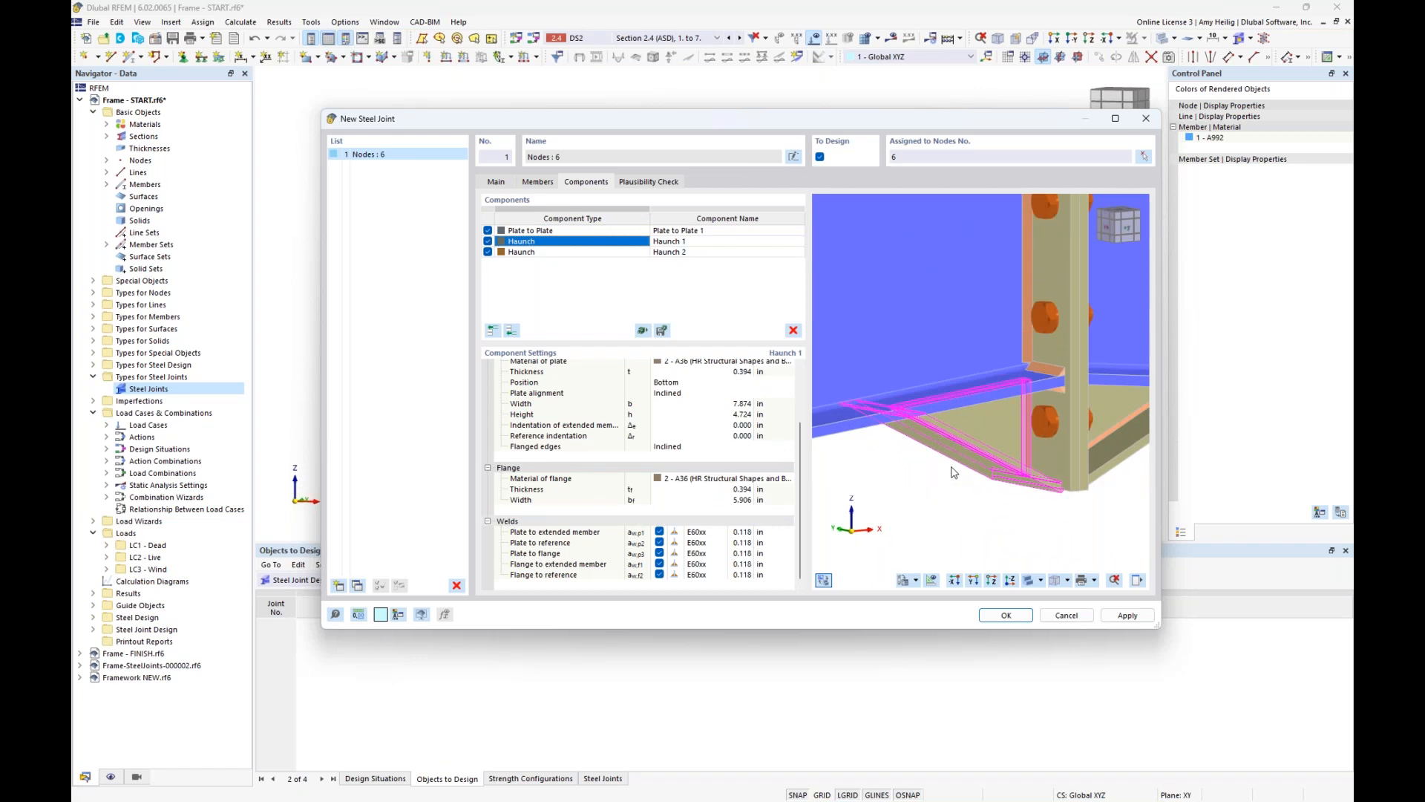
pyautogui.scroll(2, 739, 460)
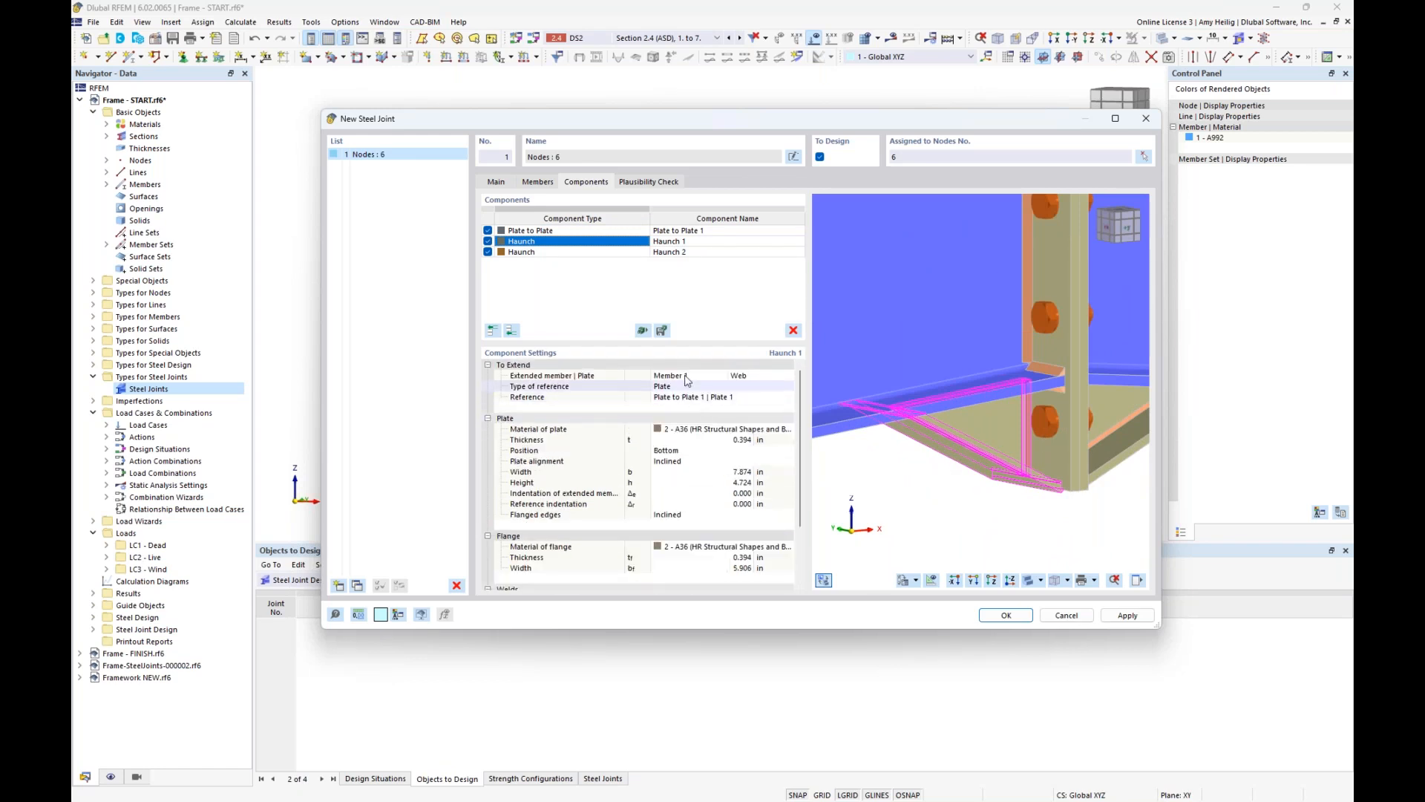
pyautogui.click(685, 381)
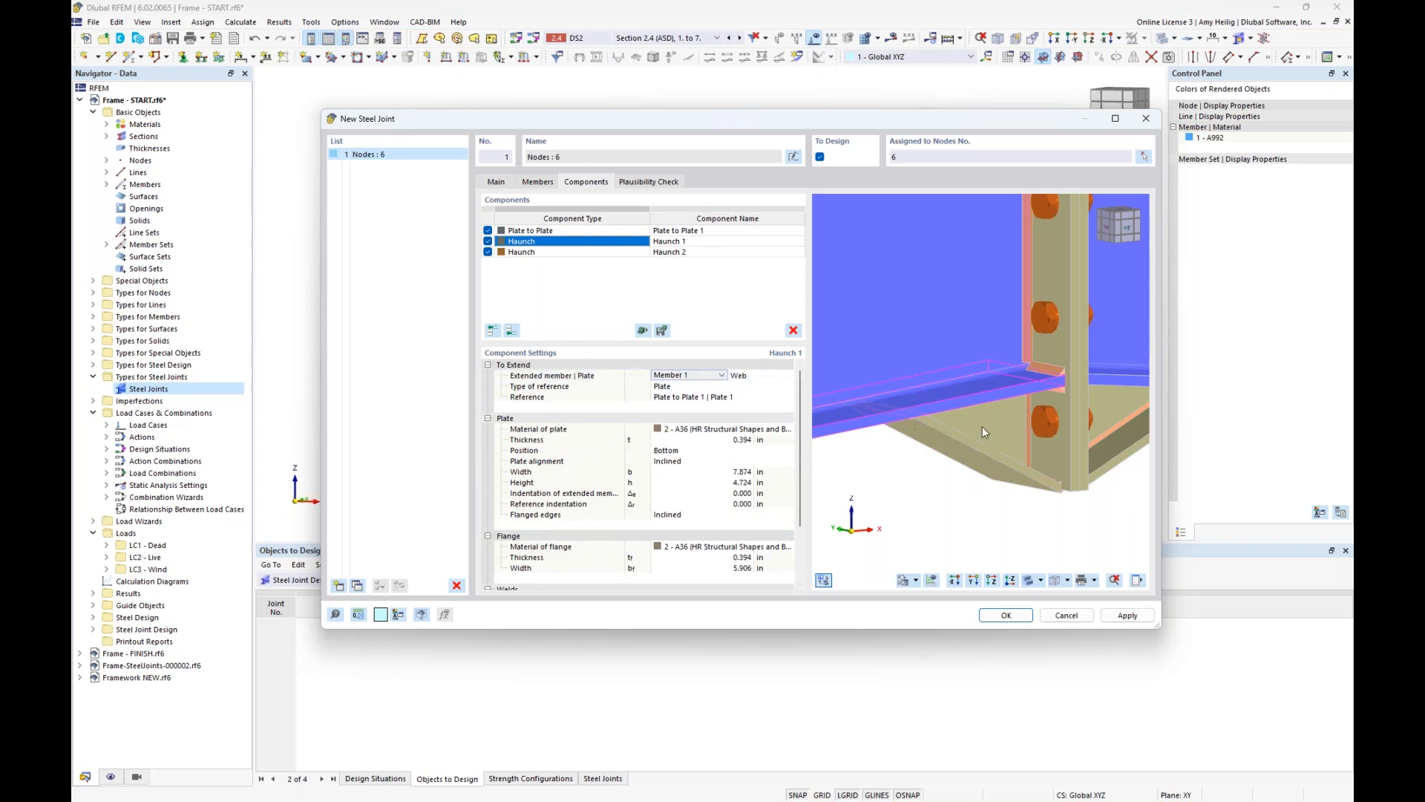
pyautogui.click(716, 396)
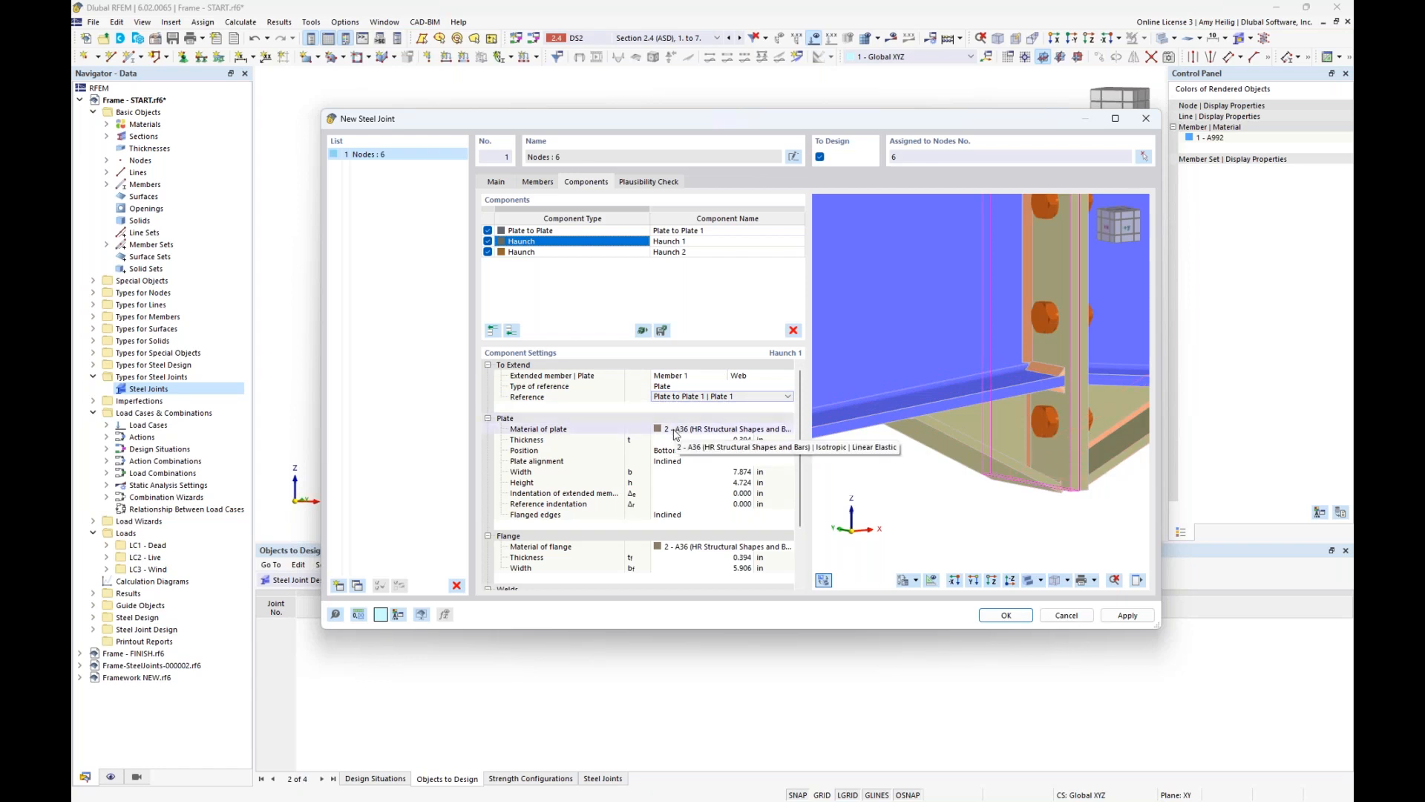
# - Set the plate thickness of Haunch 1 to 0.5 in
pyautogui.click(705, 439)
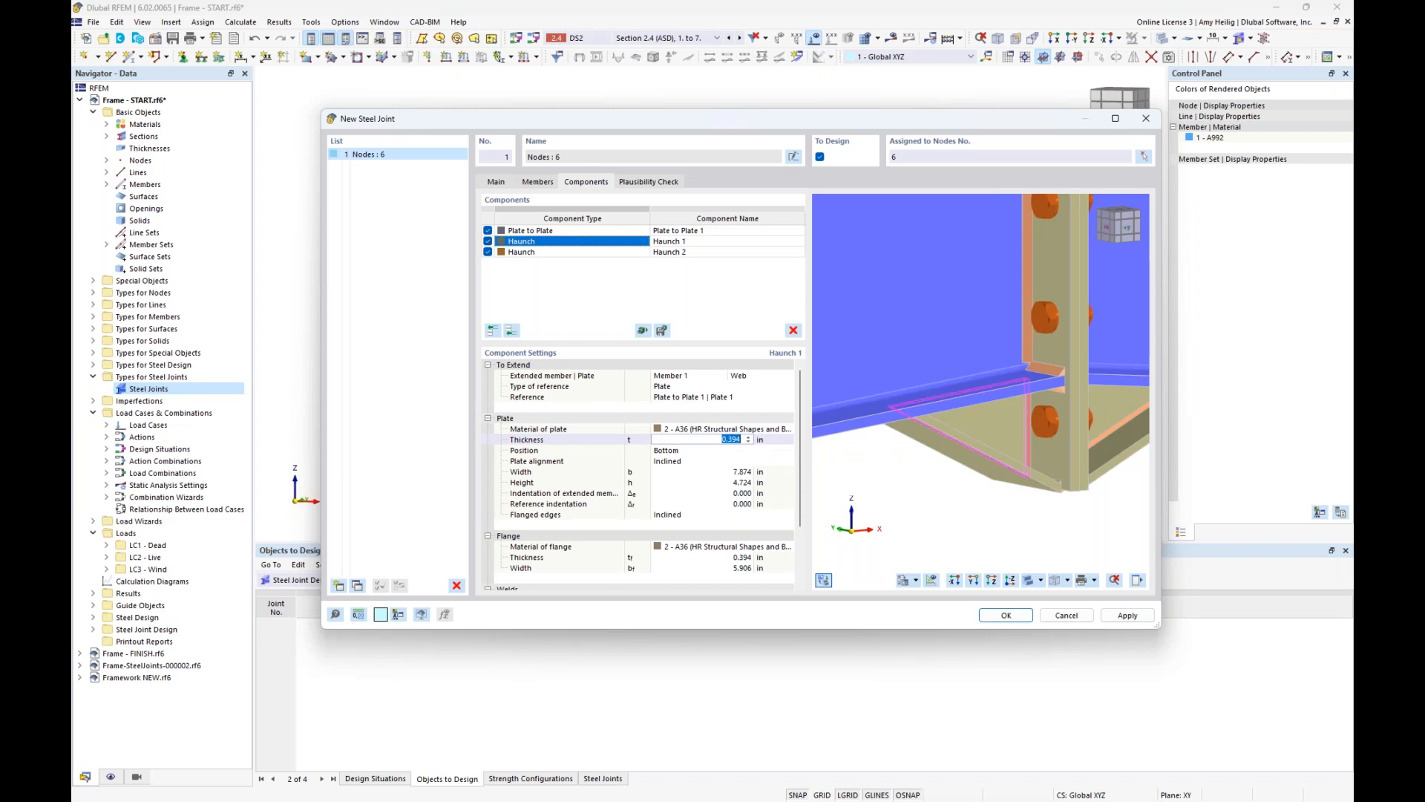
pyautogui.write('0.5')
pyautogui.press('Tab')
pyautogui.press('Tab')
pyautogui.press('Tab')
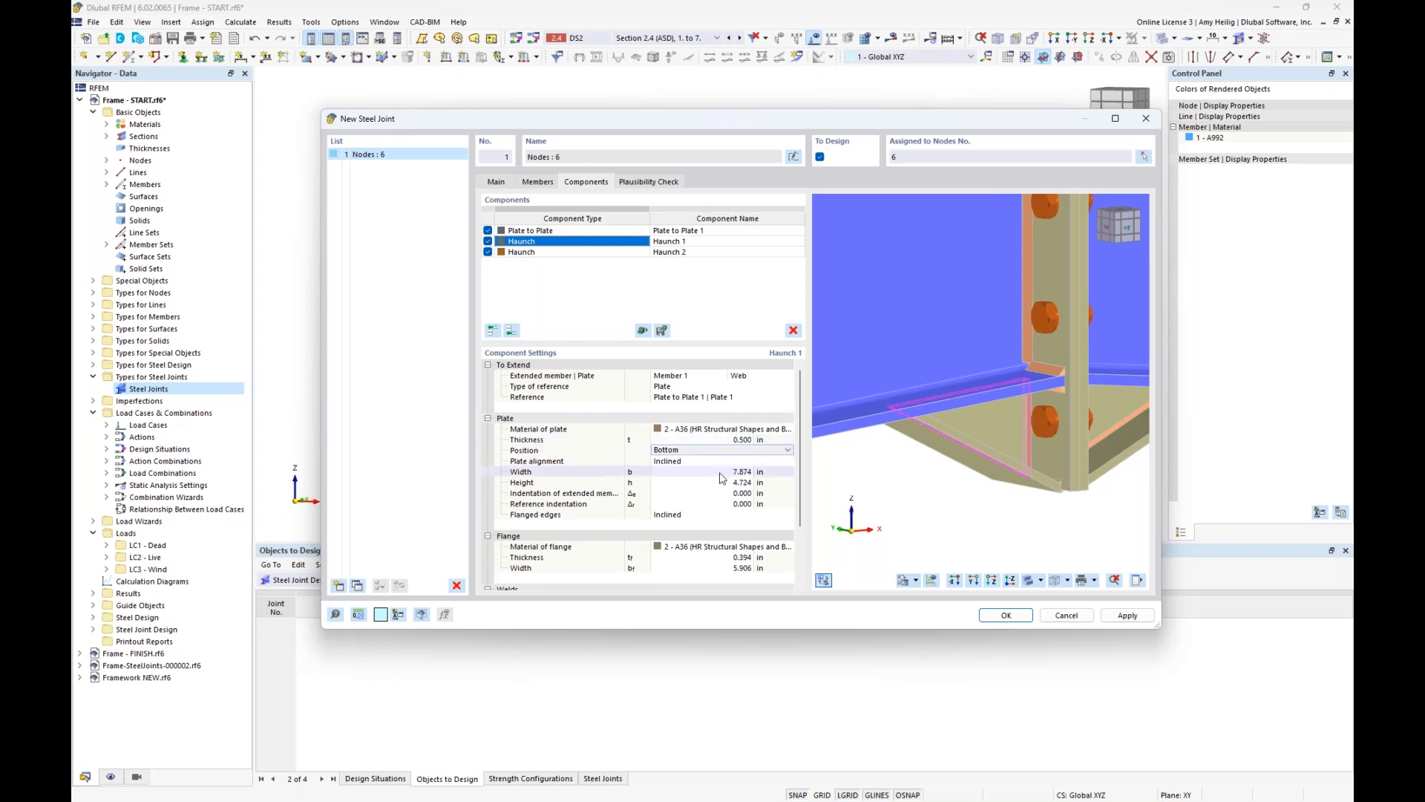
# - Set the plate of Haunch 1 to a width of 12 in and a height of 5 in
pyautogui.scroll(-2, 907, 448)
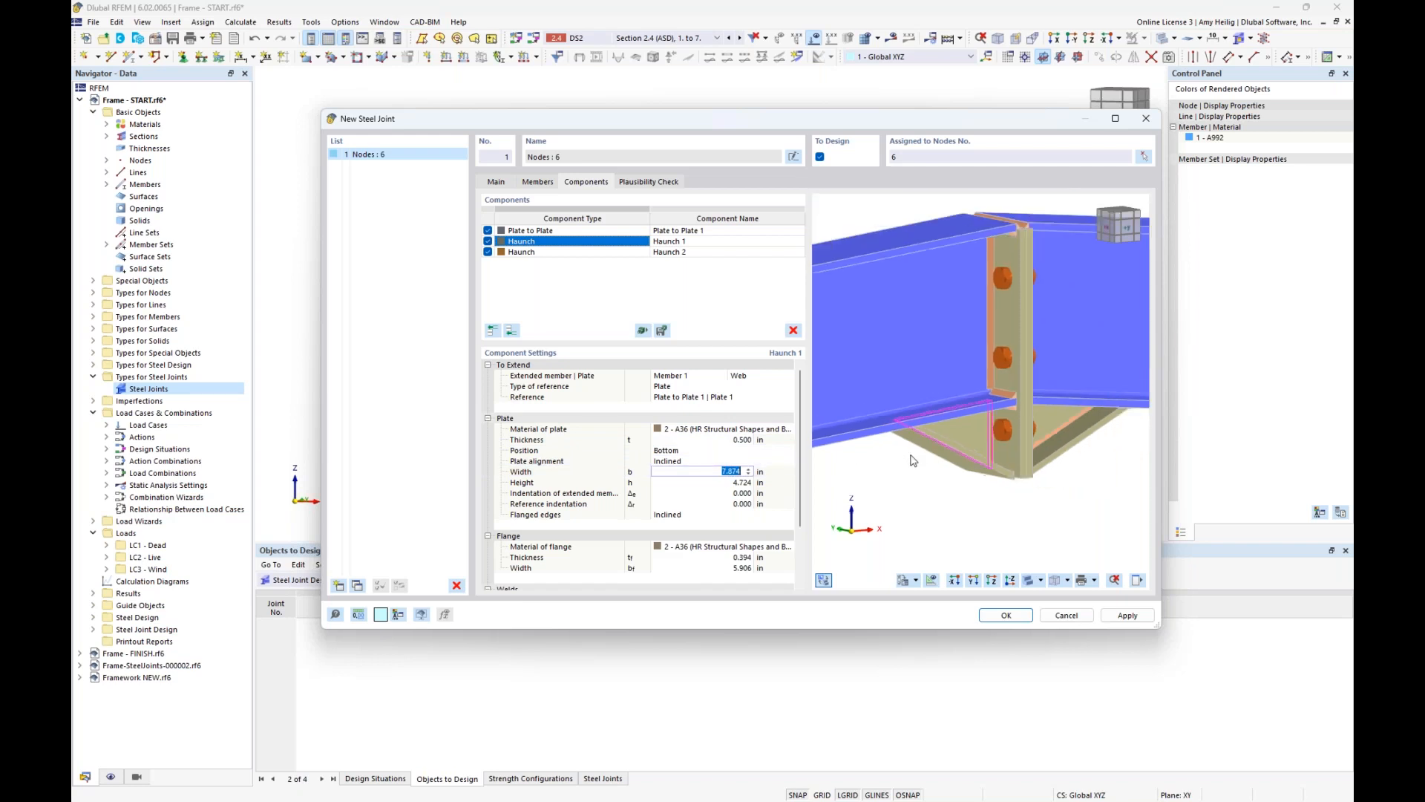
pyautogui.keyDown('ctrl'); pyautogui.moveTo(911, 454); pyautogui.dragTo(876, 454, button='middle'); pyautogui.keyUp('ctrl')
pyautogui.click(744, 473)
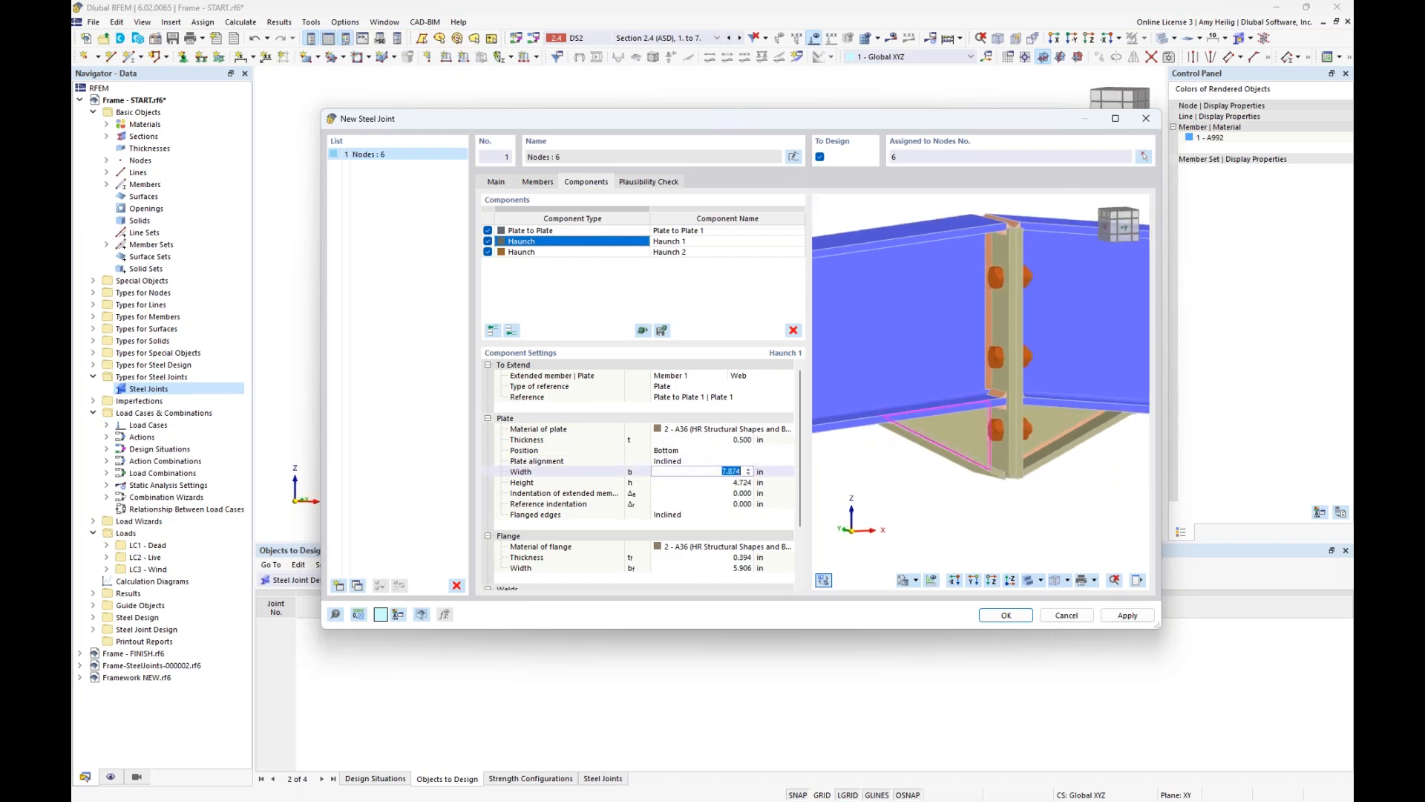
pyautogui.write('12')
pyautogui.press('Return')
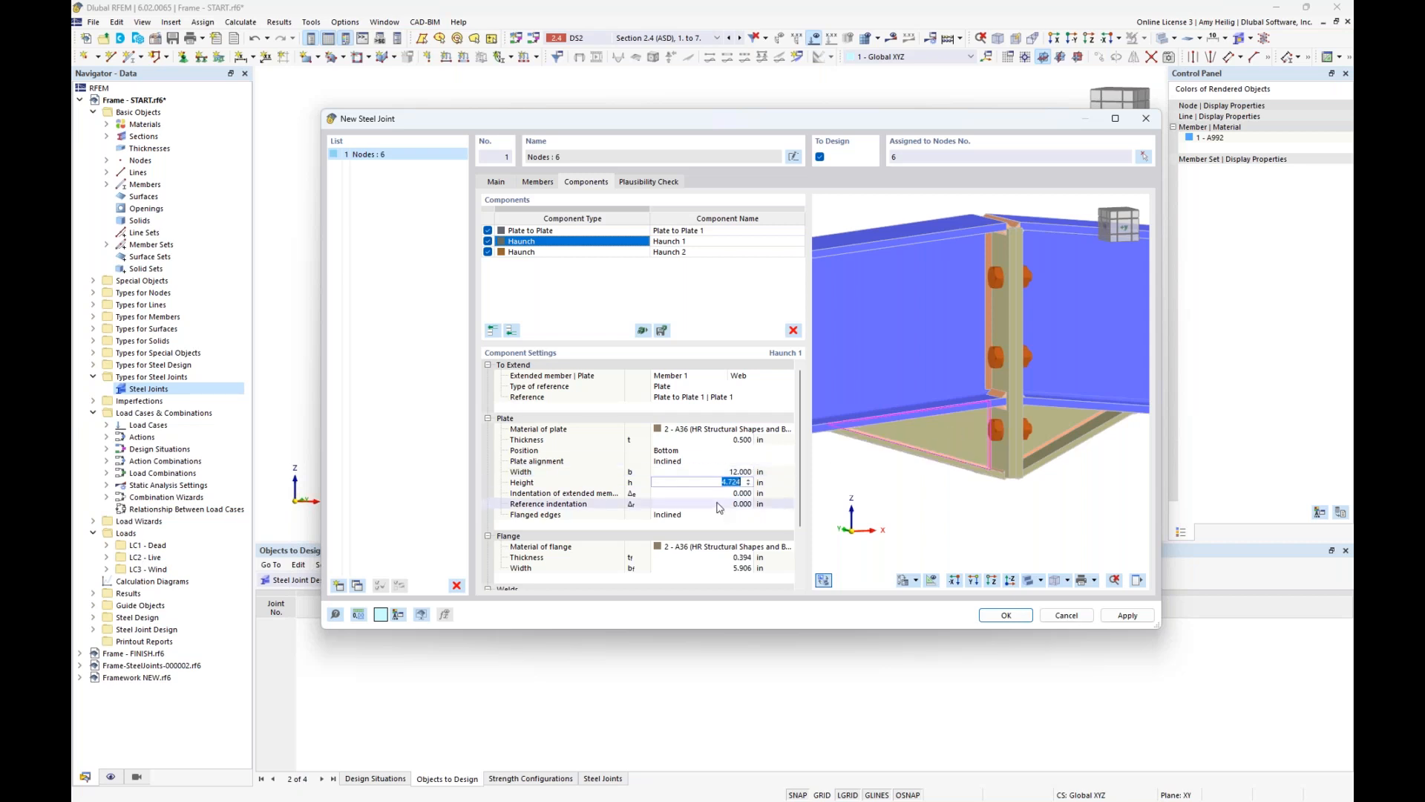
pyautogui.write('5')
pyautogui.press('Return')
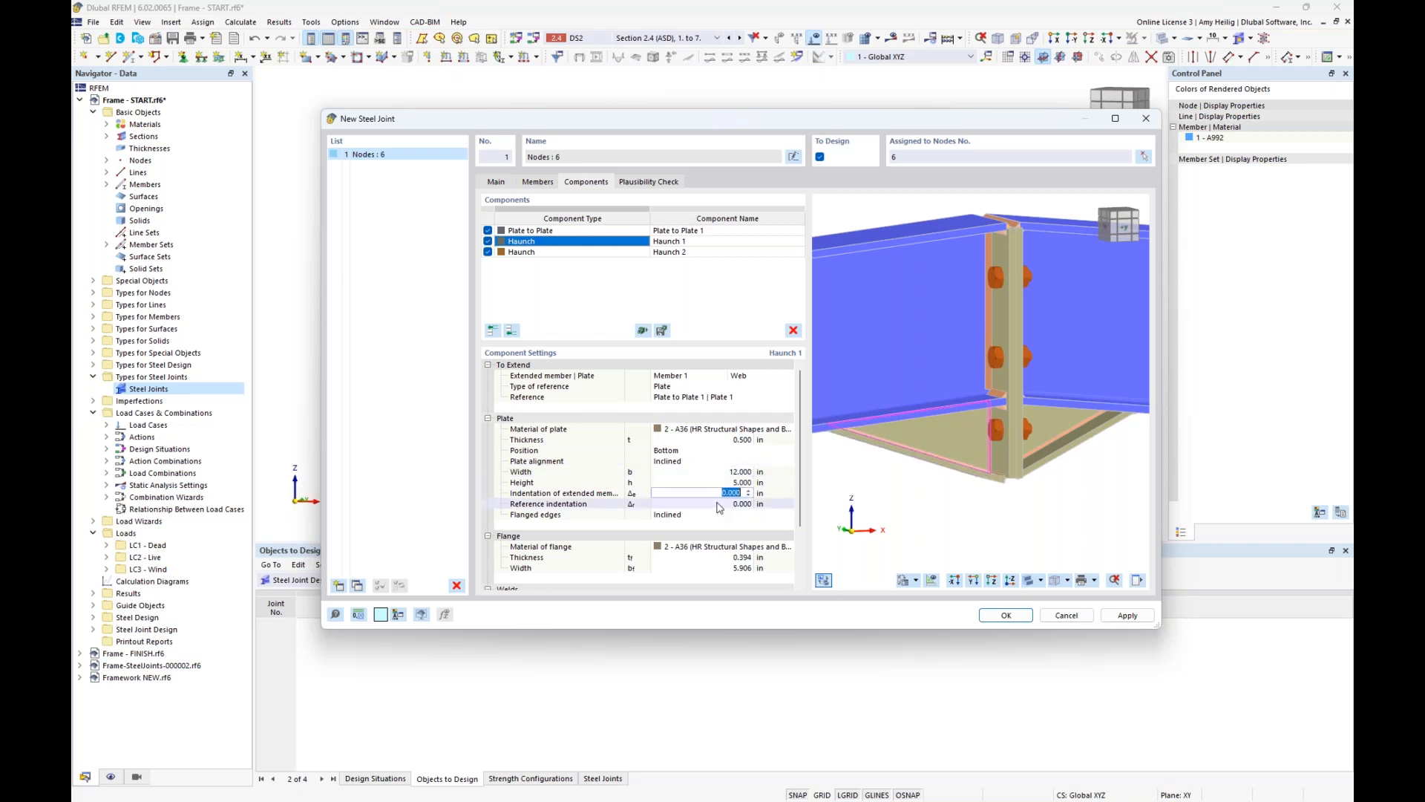
# - Remove the flange from Haunch 1 by setting its flanged edges to none, and inspect the haunch plate
pyautogui.moveTo(959, 489)
pyautogui.mouseDown(button='middle')
pyautogui.moveTo(1026, 423)
pyautogui.moveTo(956, 481)
pyautogui.mouseUp(button='middle')
pyautogui.click(714, 519)
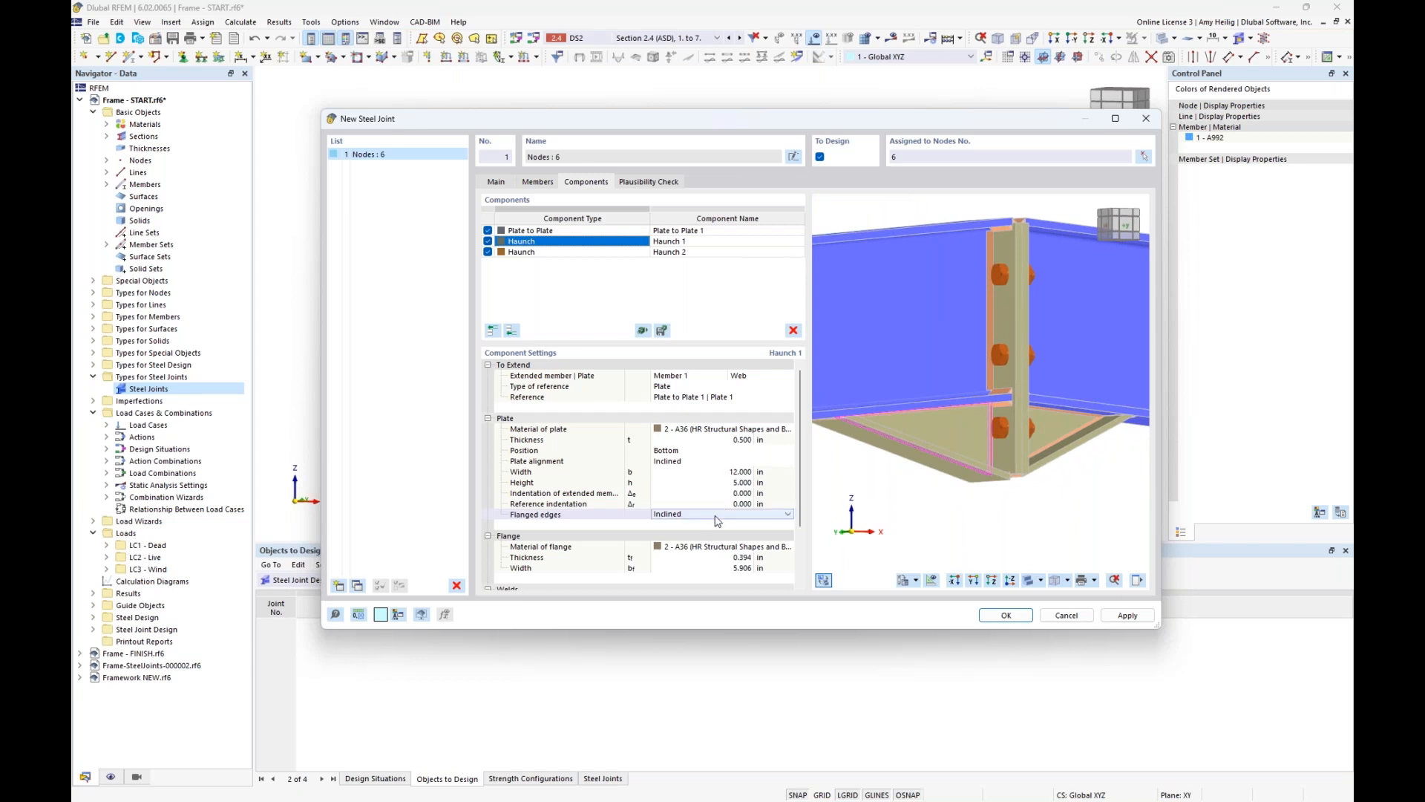
pyautogui.click(787, 515)
pyautogui.click(749, 533)
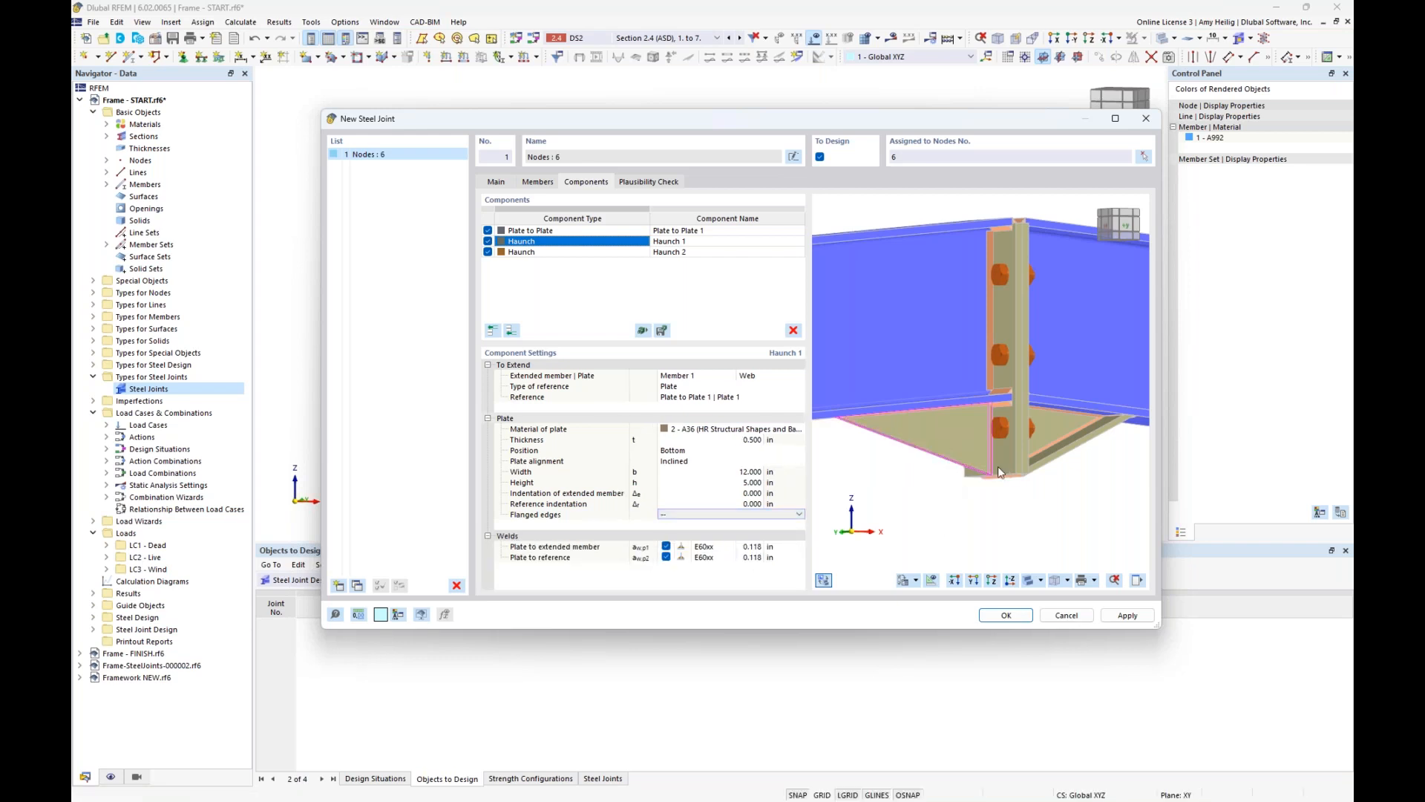
pyautogui.scroll(4, 975, 474)
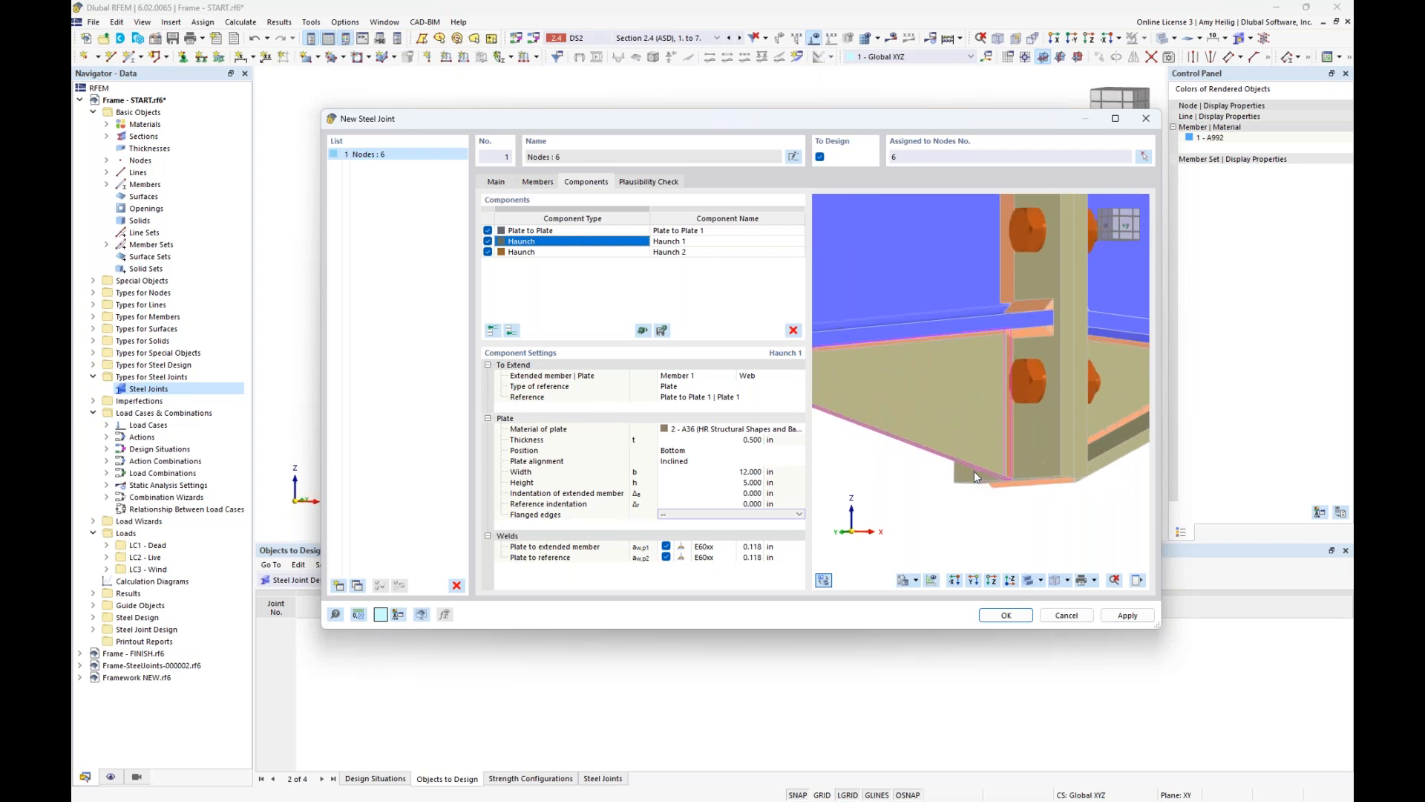
pyautogui.scroll(-1, 974, 471)
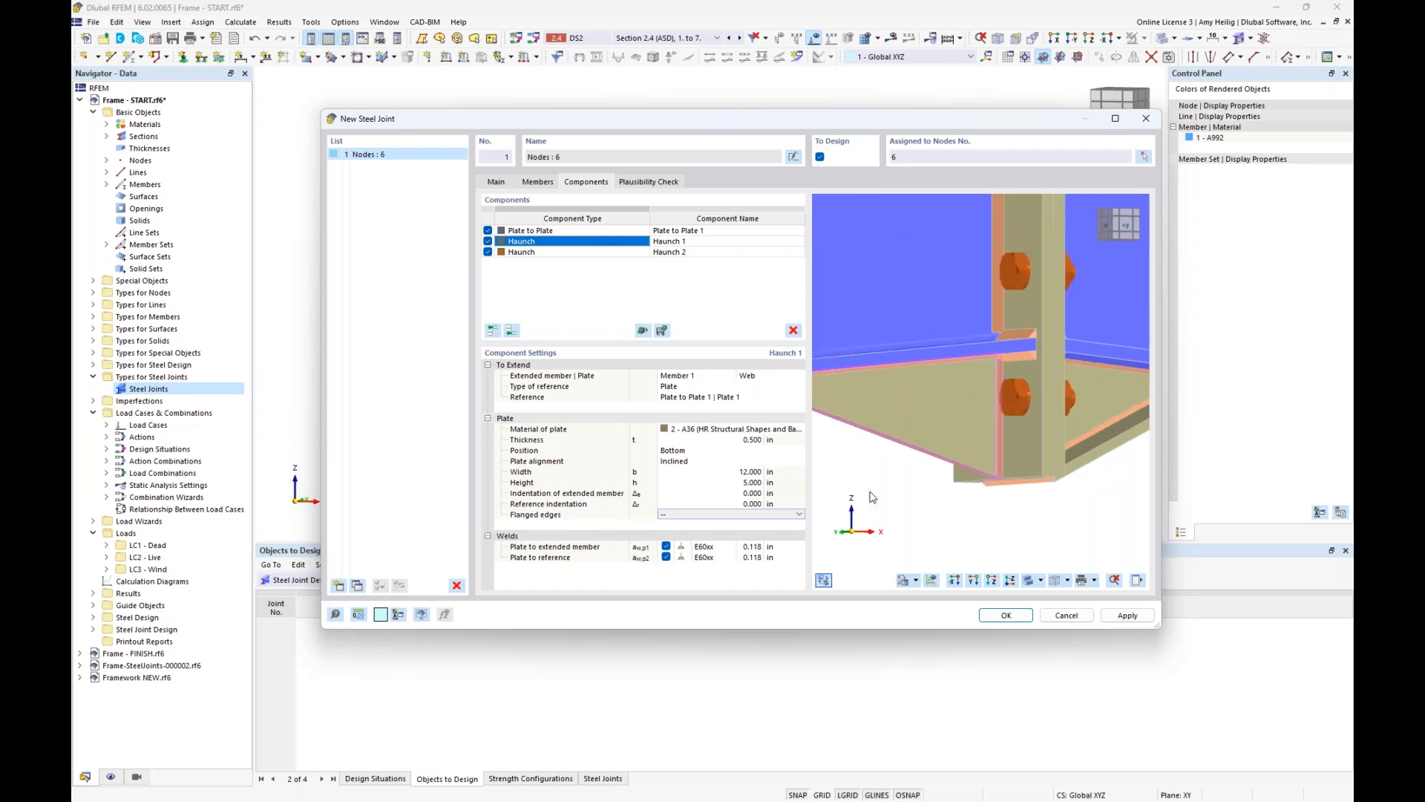
# - Set Haunch 1's plate welds to the extended member and to the reference to 0.25 in
pyautogui.click(722, 549)
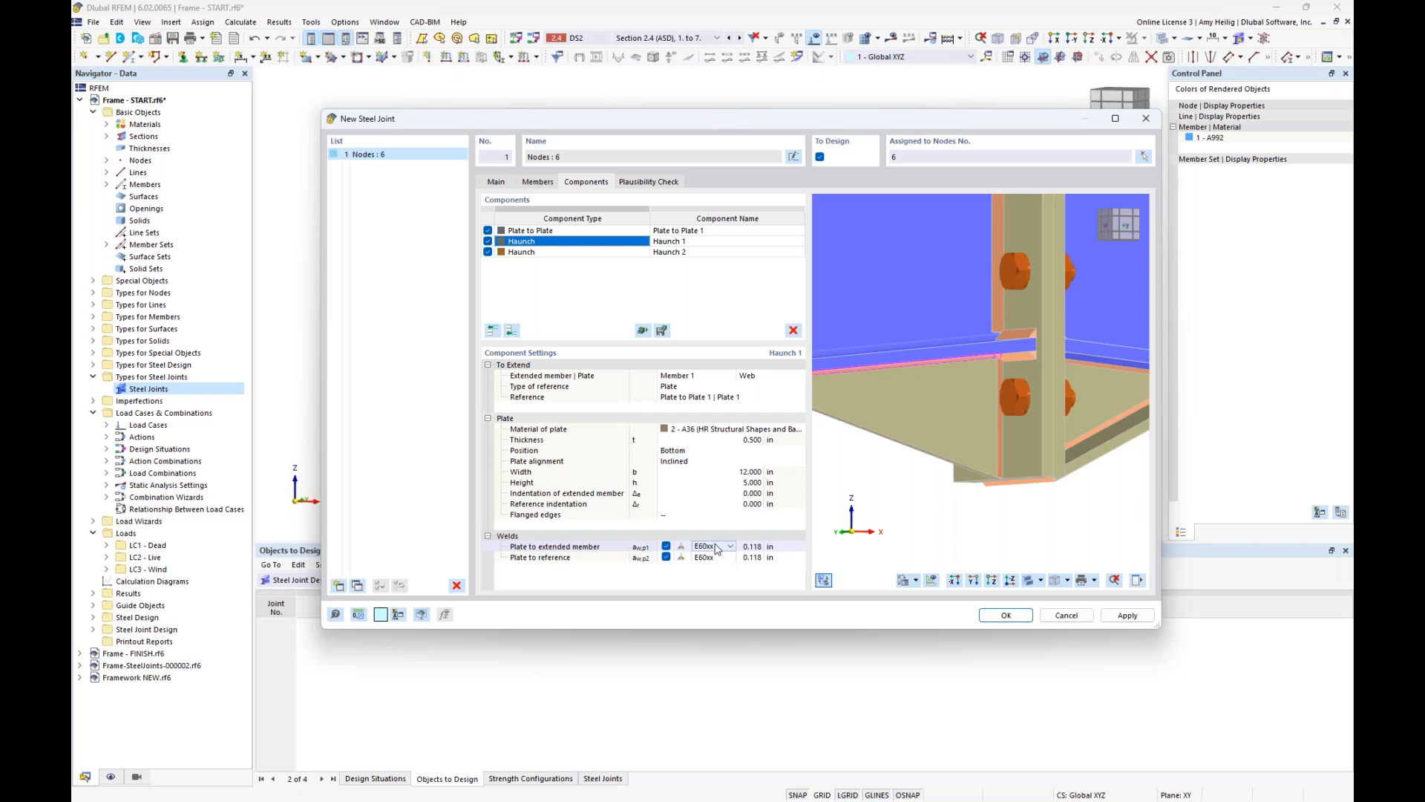
pyautogui.moveTo(925, 393); pyautogui.dragTo(931, 356, button='middle')
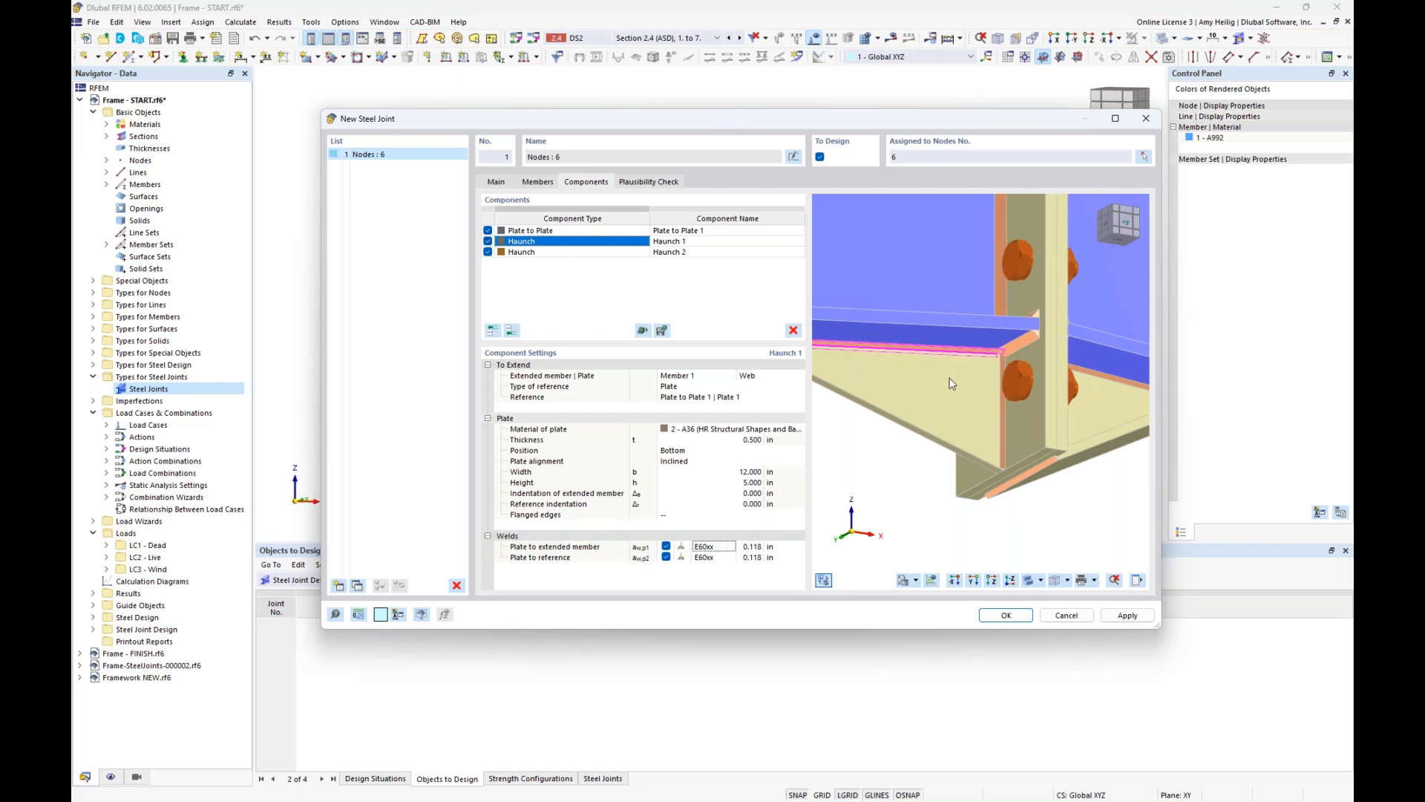
pyautogui.click(756, 547)
pyautogui.write('0')
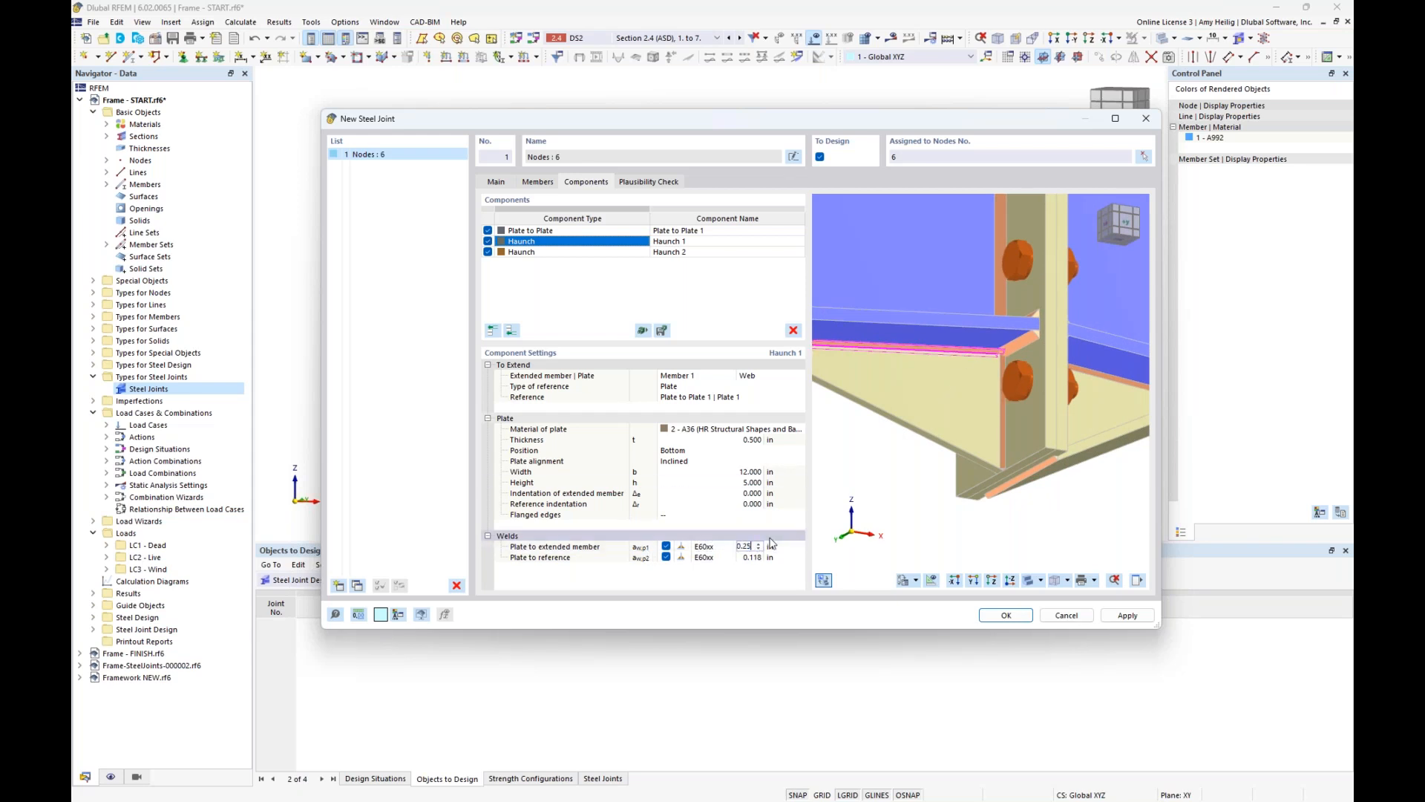
pyautogui.write('.25')
pyautogui.press('Return')
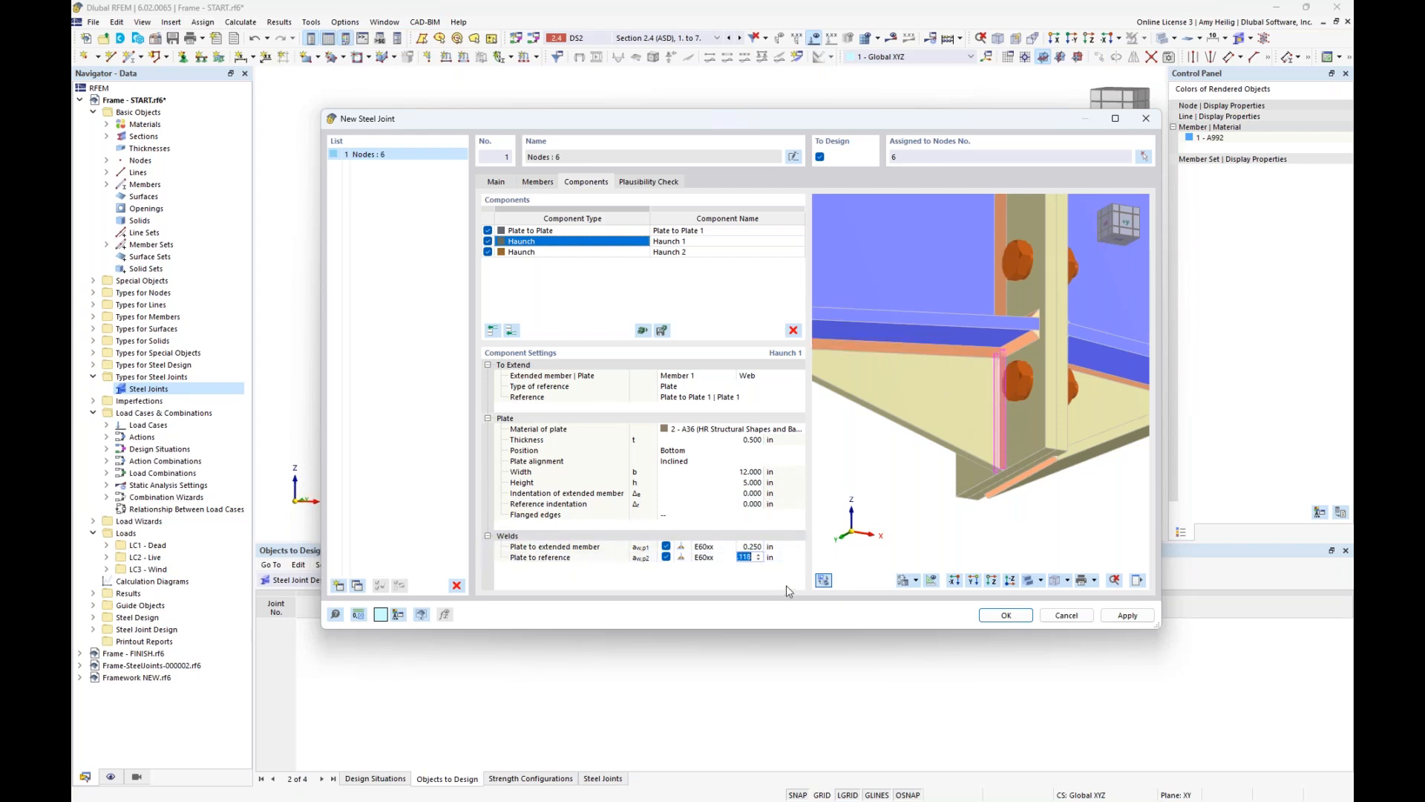
pyautogui.click(745, 548)
pyautogui.keyDown('ctrl'); pyautogui.moveTo(968, 436); pyautogui.dragTo(1045, 472, button='middle'); pyautogui.keyUp('ctrl')
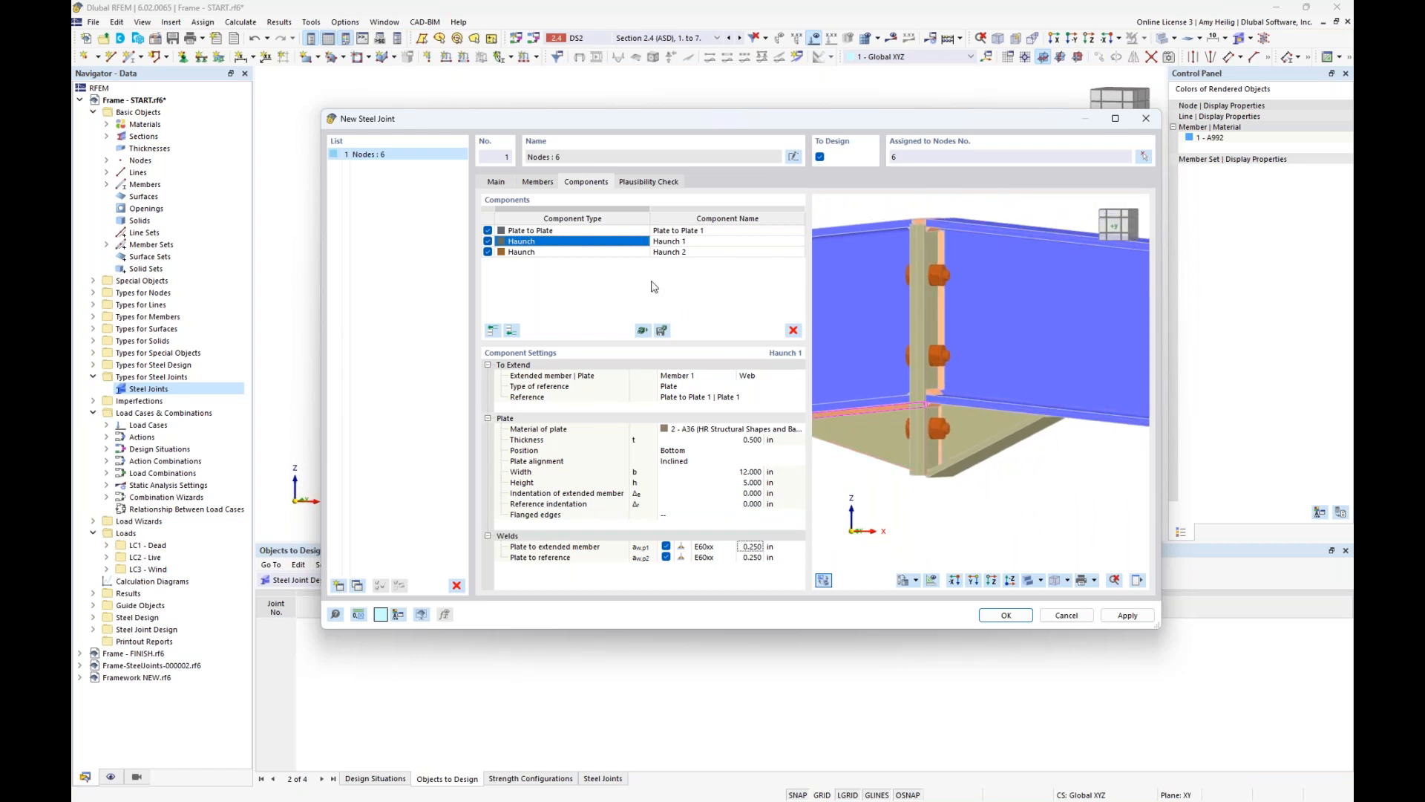
# - Set the plate of Haunch 2 to 0.5 in thickness, 12 in width and 5 in height
pyautogui.click(624, 255)
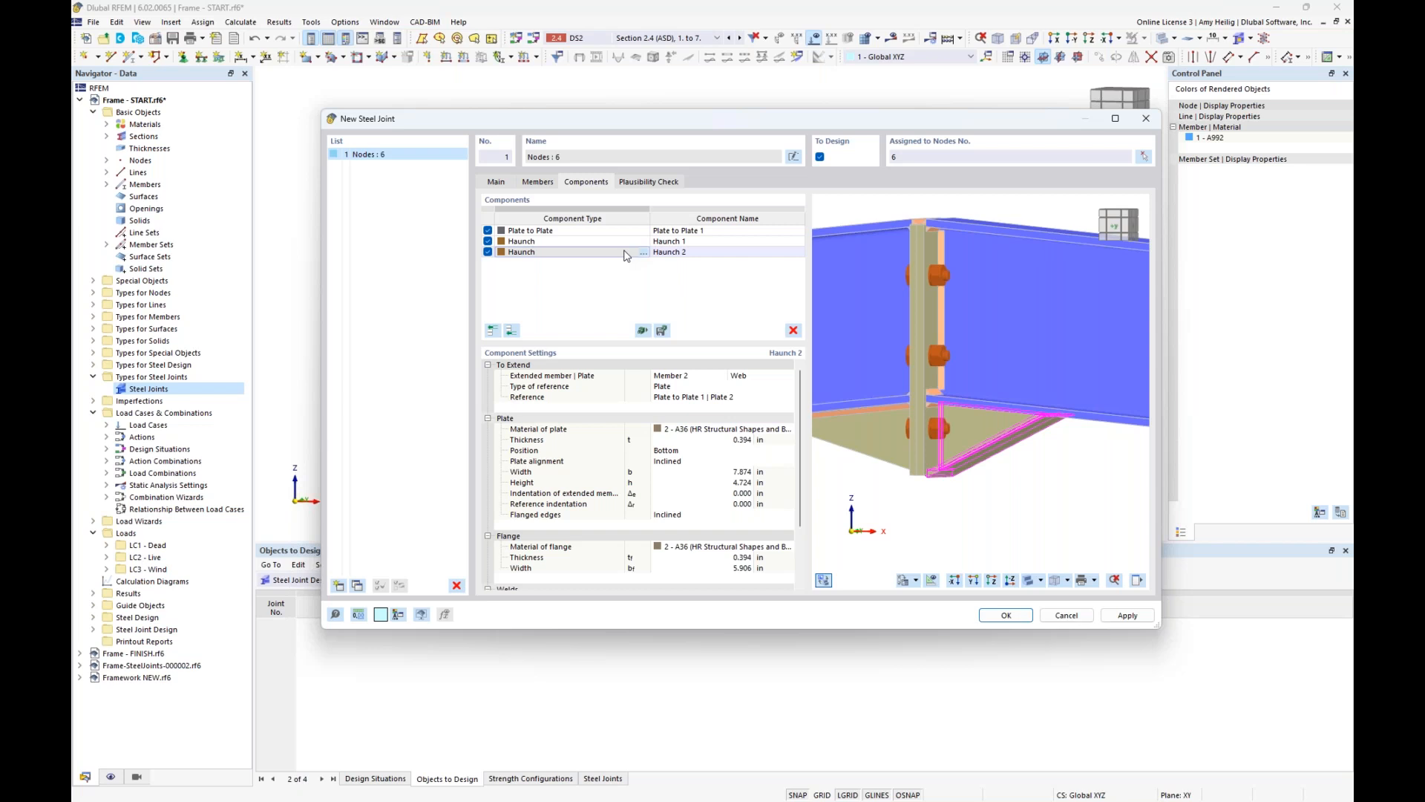
pyautogui.click(728, 440)
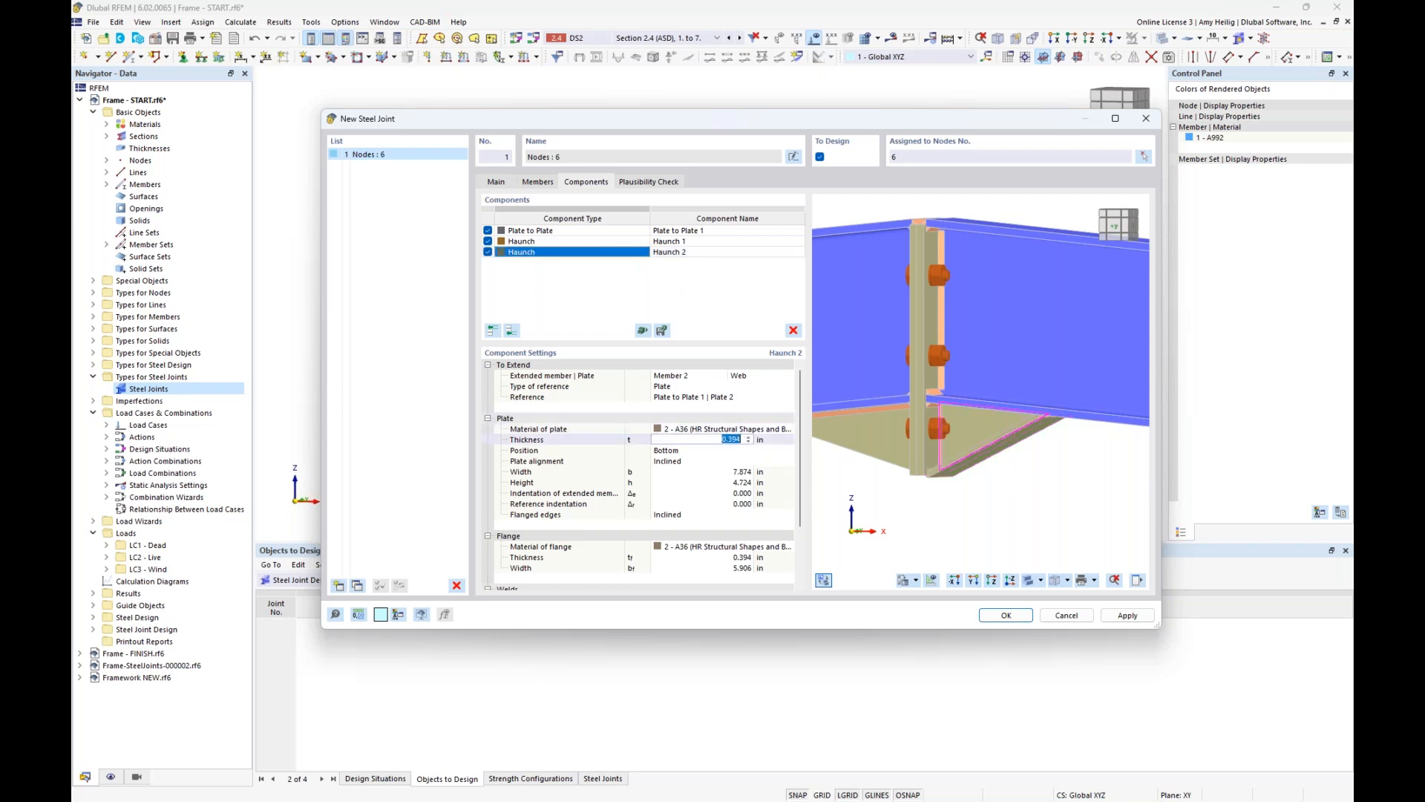
pyautogui.write('0.5')
pyautogui.press('Tab')
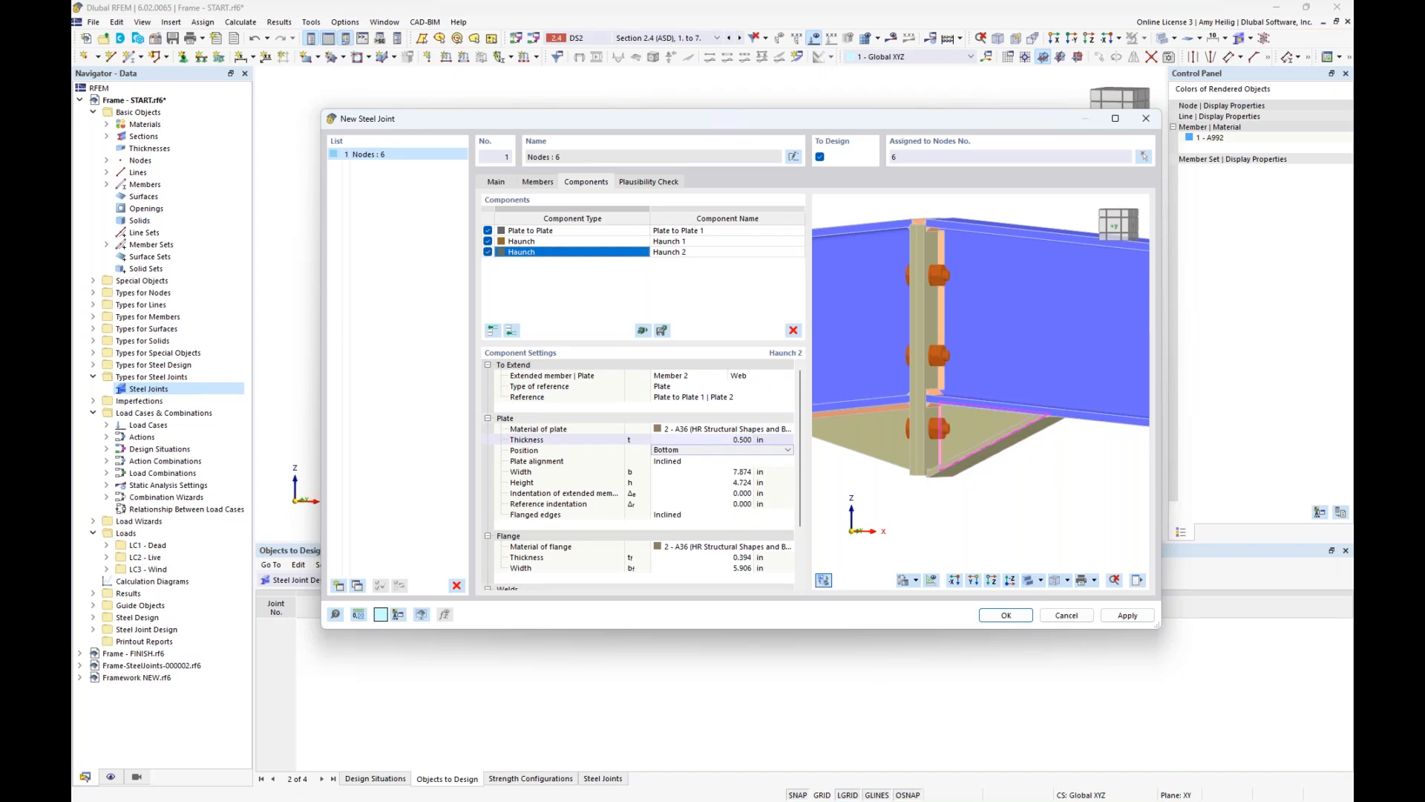
pyautogui.click(719, 472)
pyautogui.write('12')
pyautogui.press('Tab')
pyautogui.write('5')
pyautogui.press('Tab')
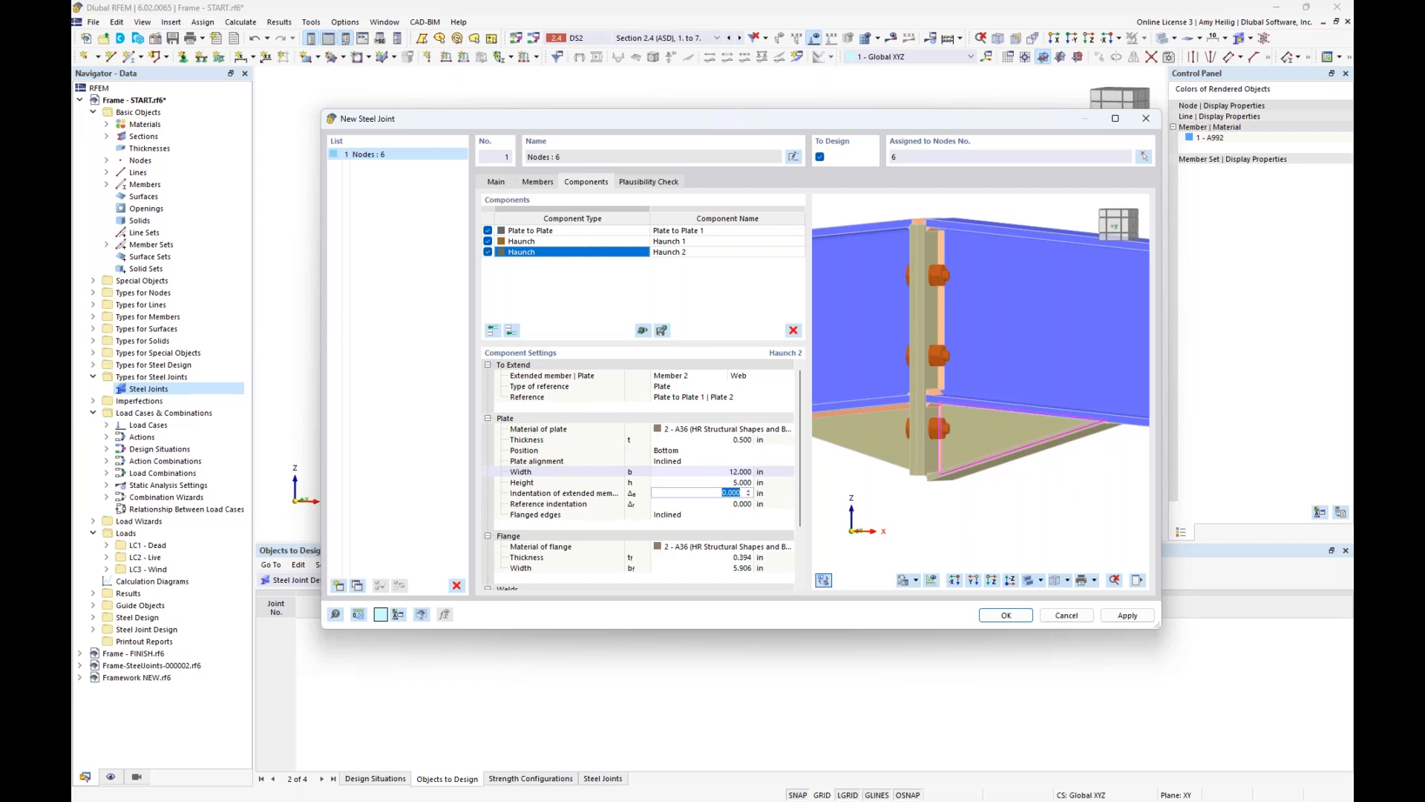
# - Set Haunch 2's flanged edges to none and both of its plate welds to 0.25 in
pyautogui.click(704, 515)
pyautogui.click(704, 533)
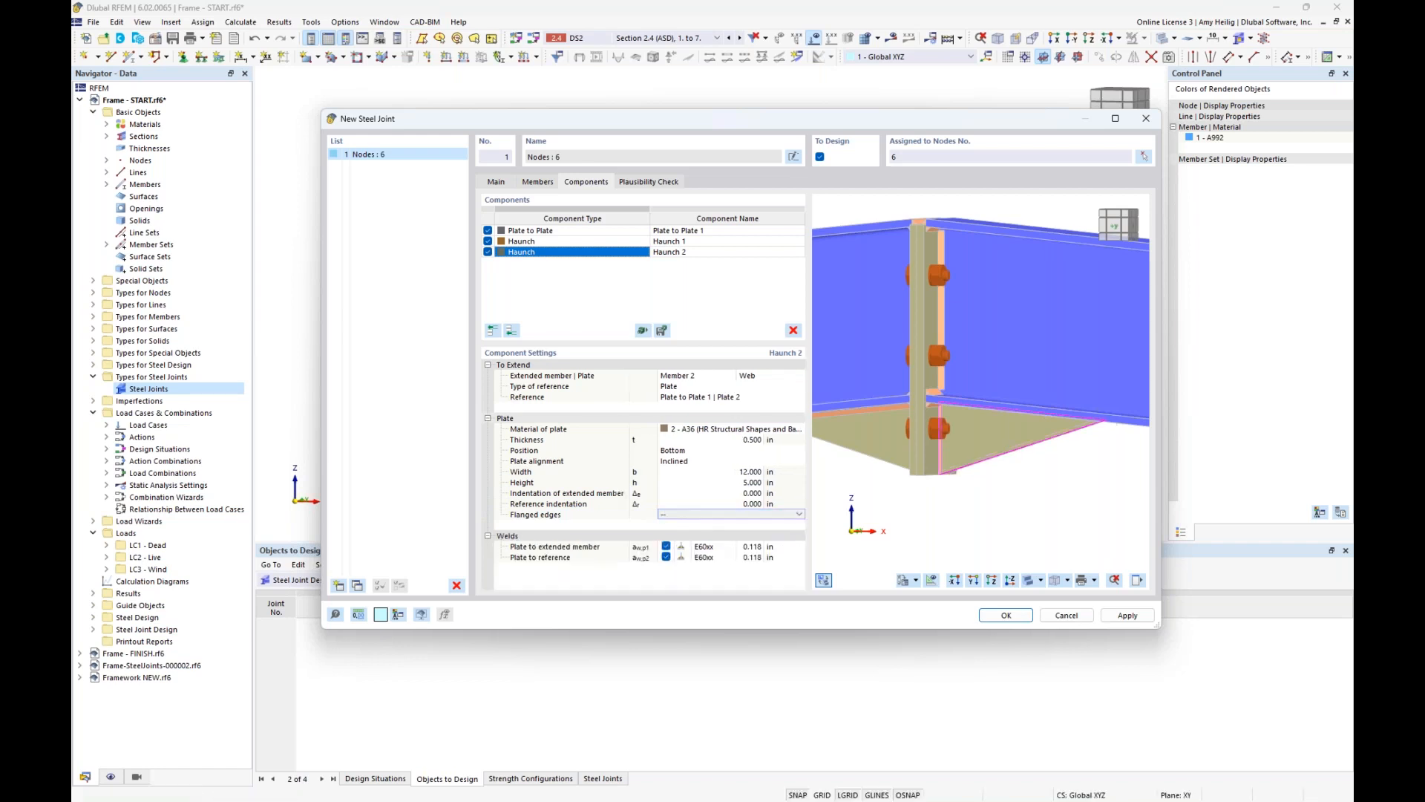
pyautogui.click(754, 547)
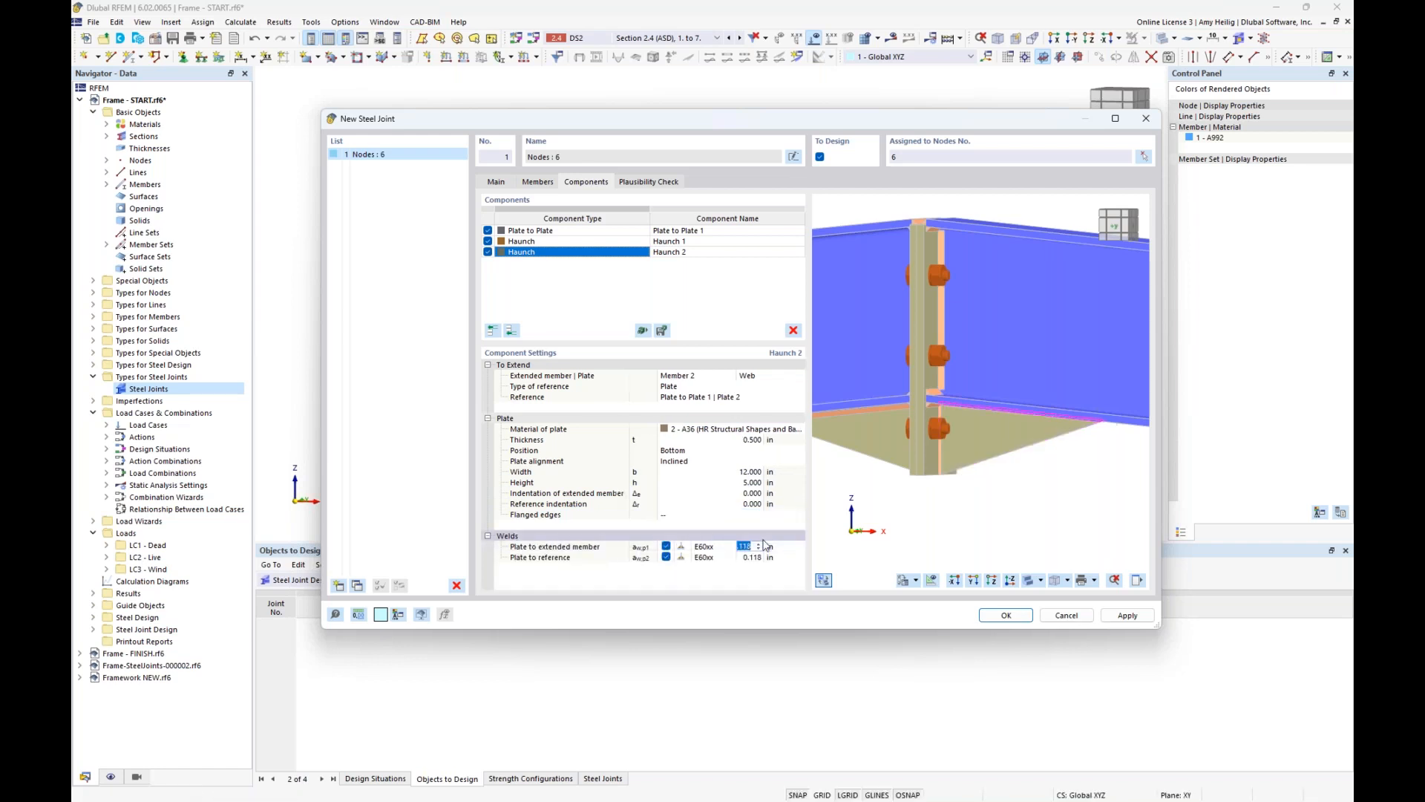
pyautogui.write('0.25')
pyautogui.press('Tab')
pyautogui.write('0.2')
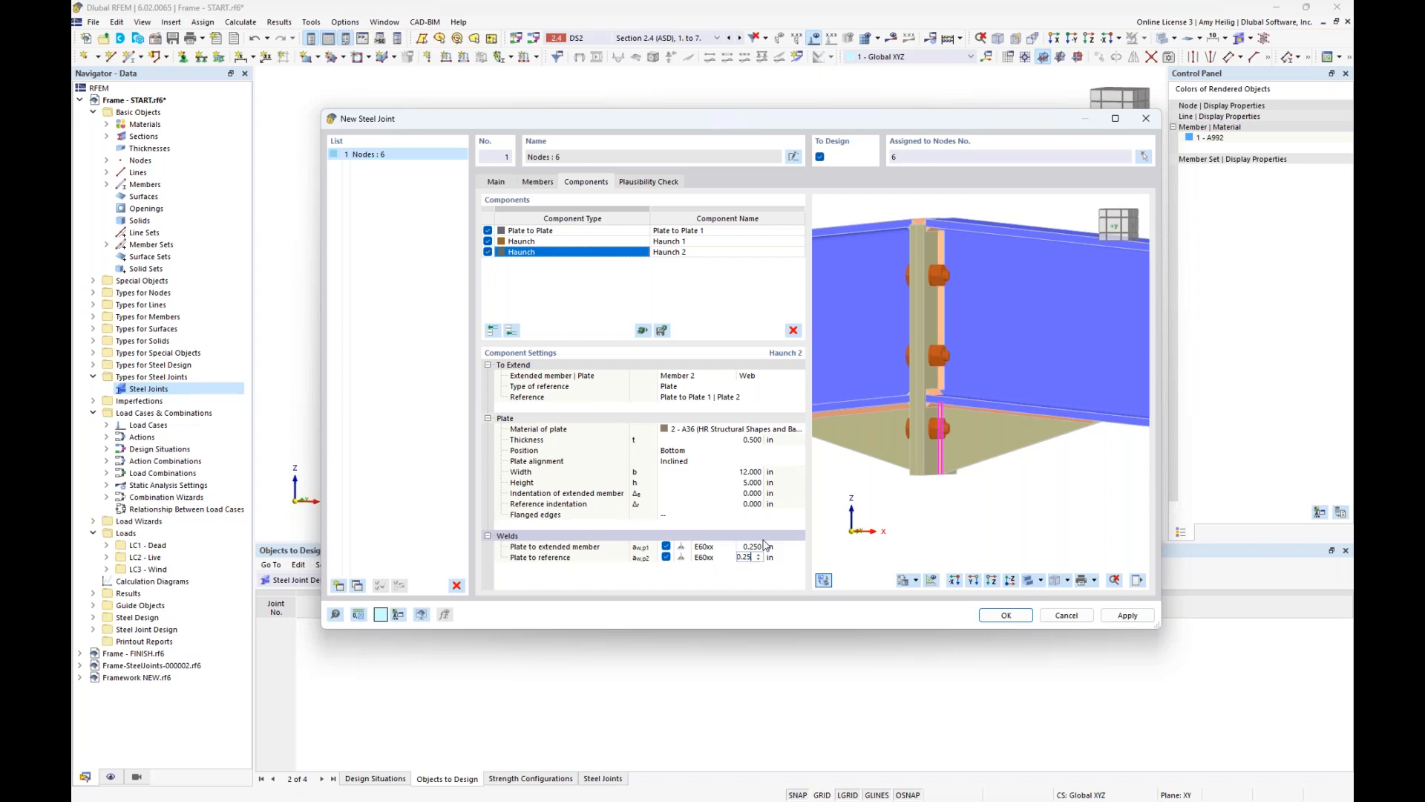
# - Review the ridge joint's plausibility check and haunch welds, and save the steel joint at node 6
pyautogui.click(753, 547)
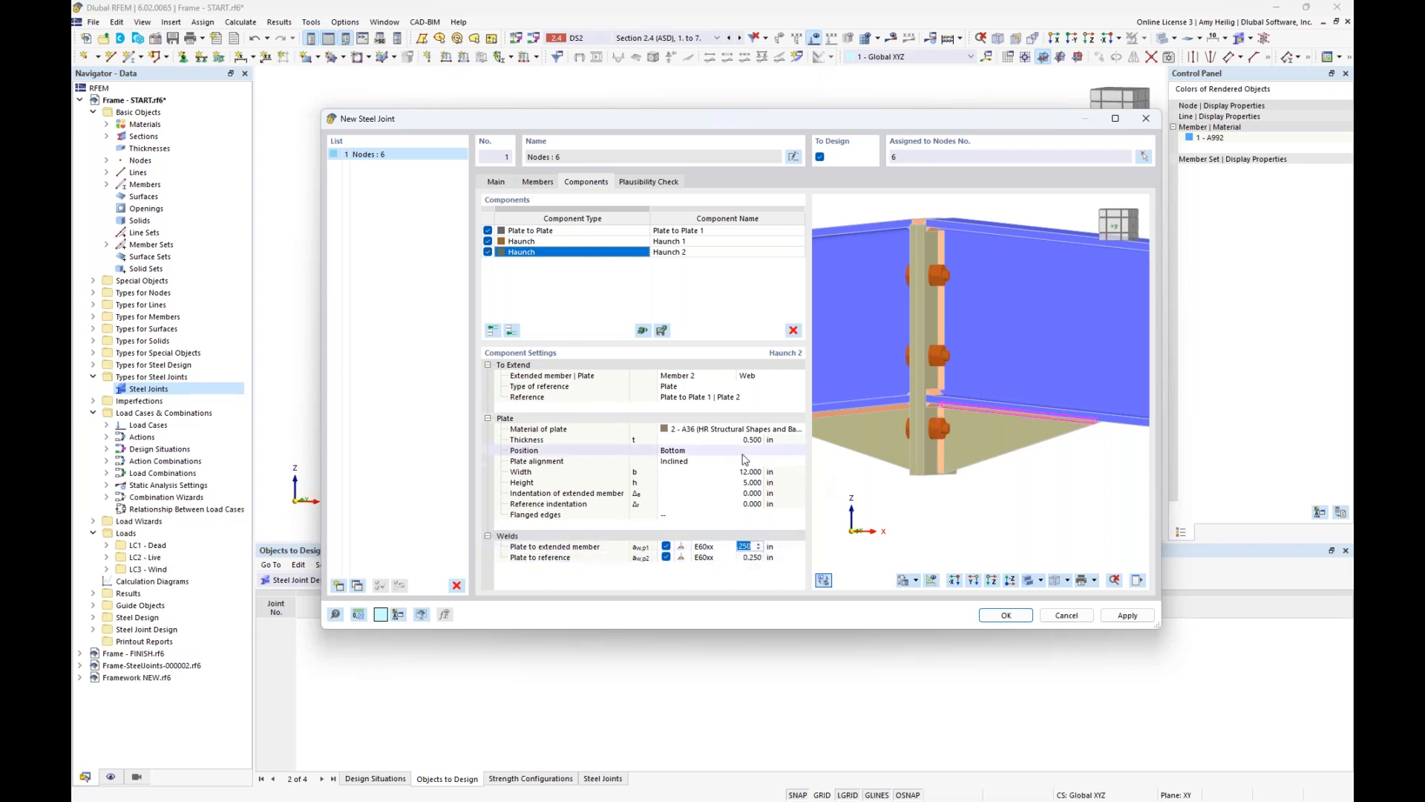
pyautogui.scroll(-2, 1014, 457)
pyautogui.moveTo(972, 489); pyautogui.dragTo(948, 514, button='middle')
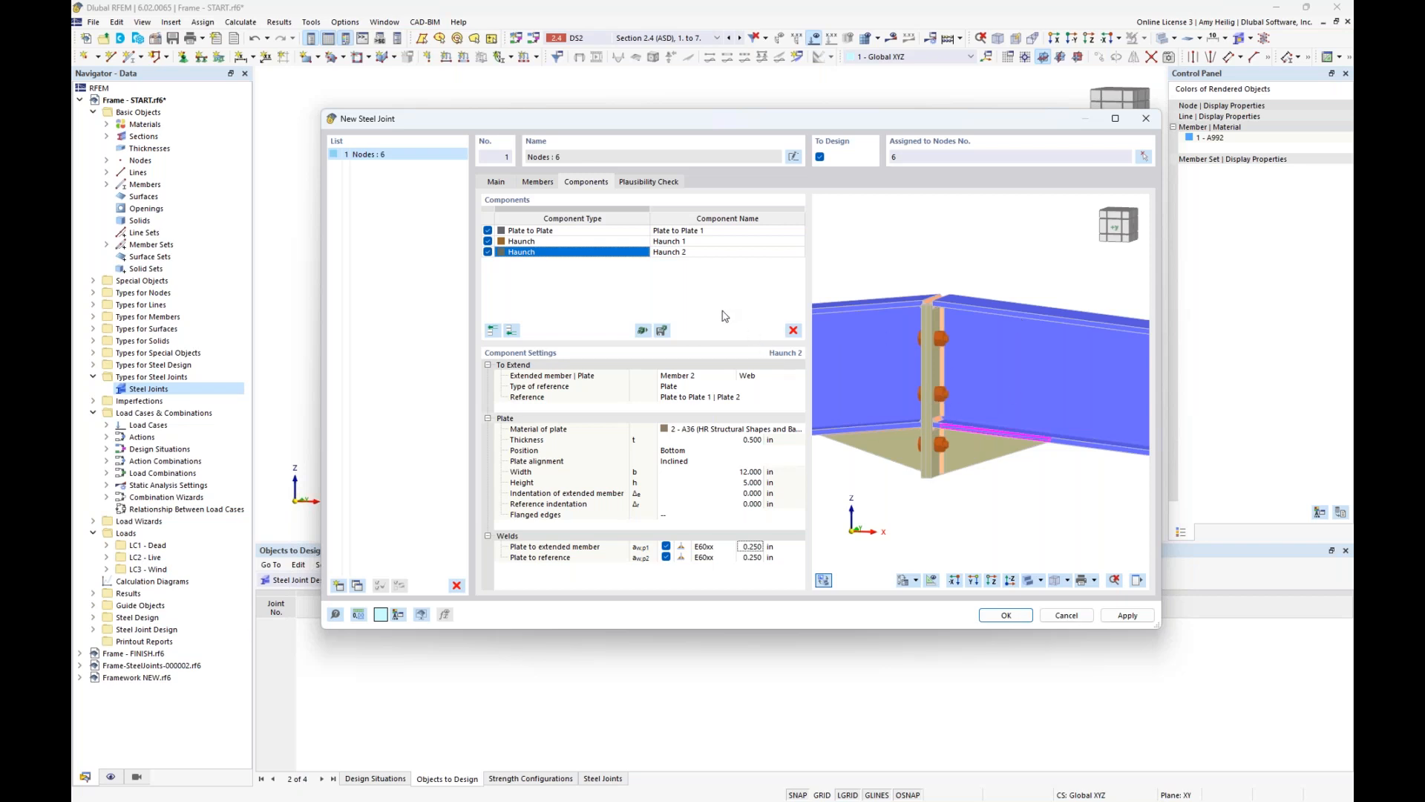
pyautogui.click(648, 182)
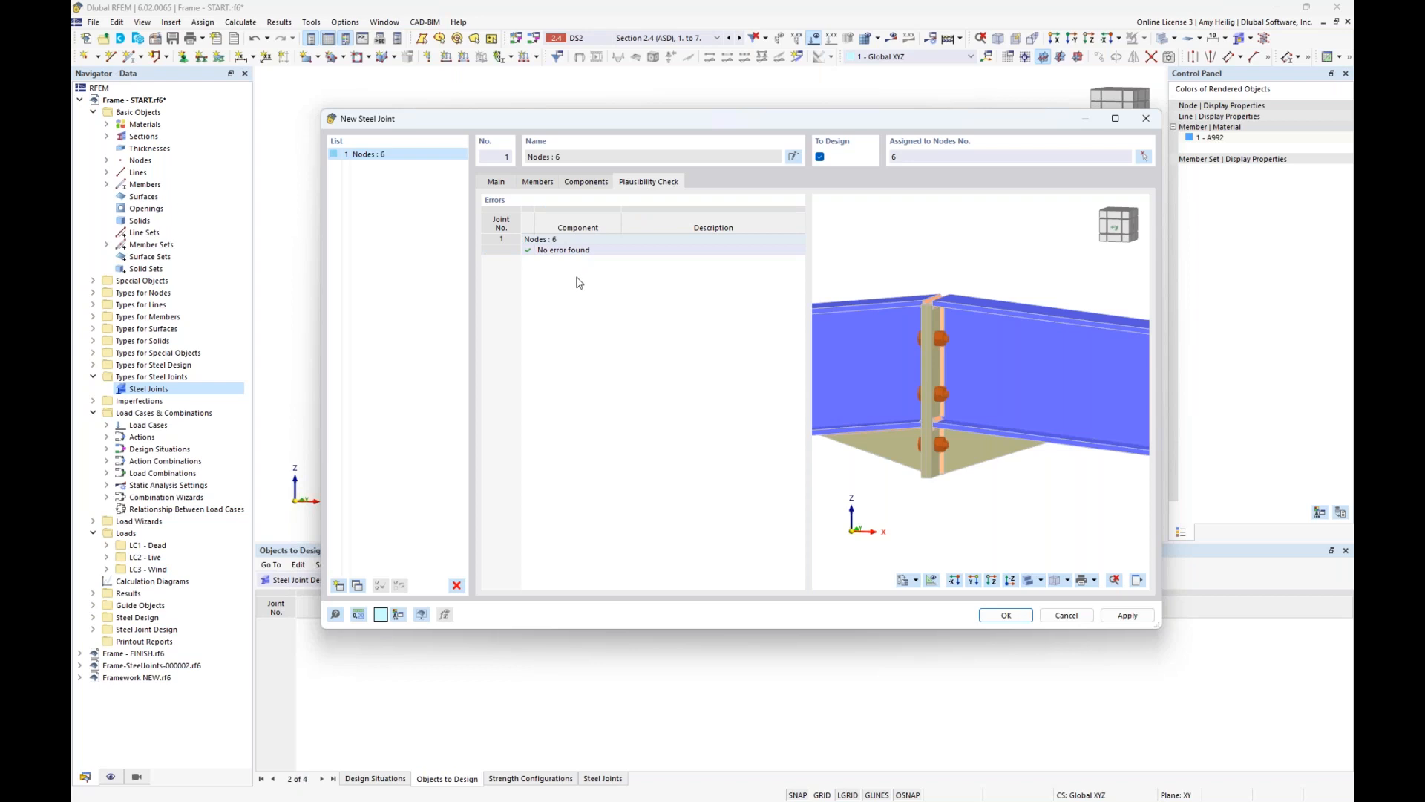
pyautogui.keyDown('ctrl'); pyautogui.moveTo(980, 492); pyautogui.dragTo(920, 486, button='middle'); pyautogui.keyUp('ctrl')
pyautogui.scroll(5, 923, 479)
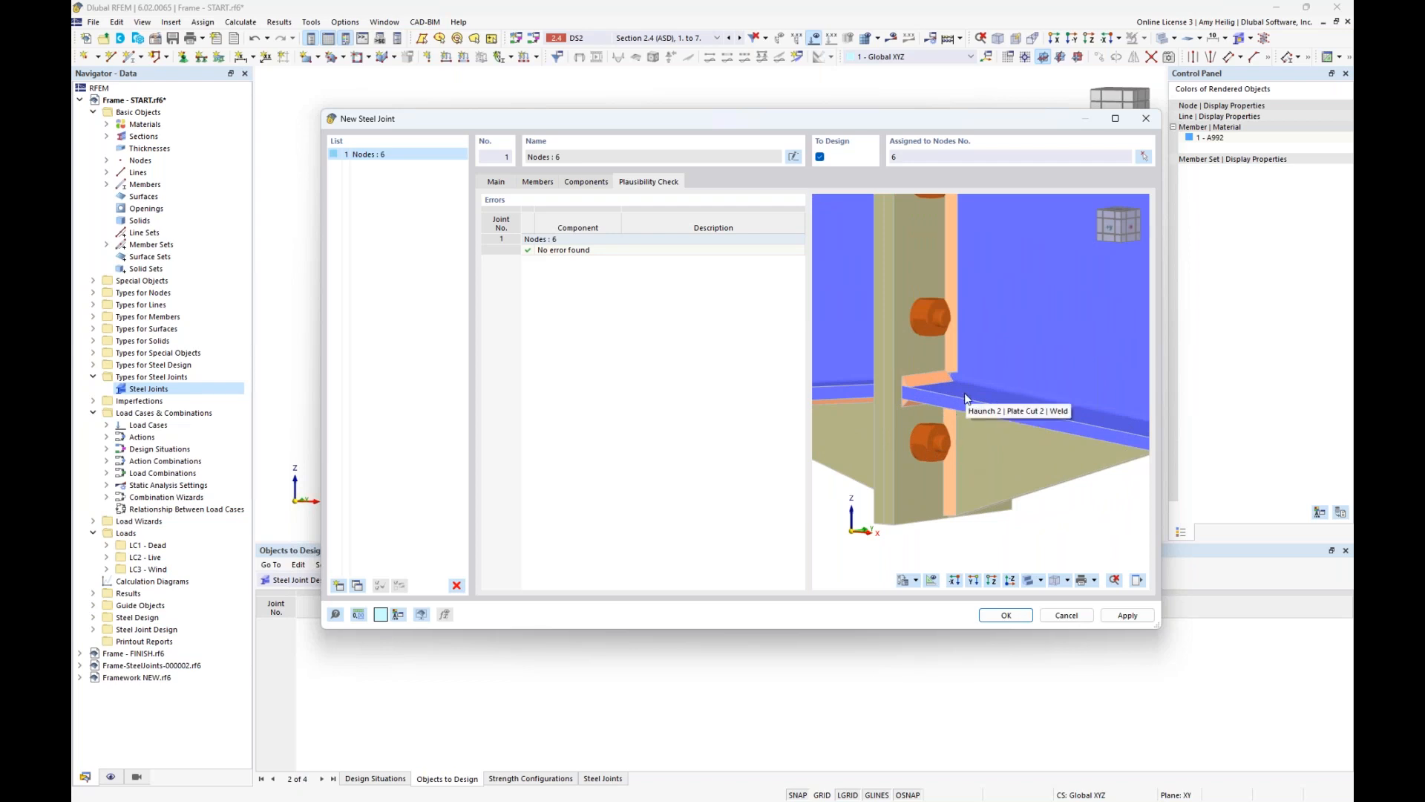
pyautogui.scroll(-3, 964, 457)
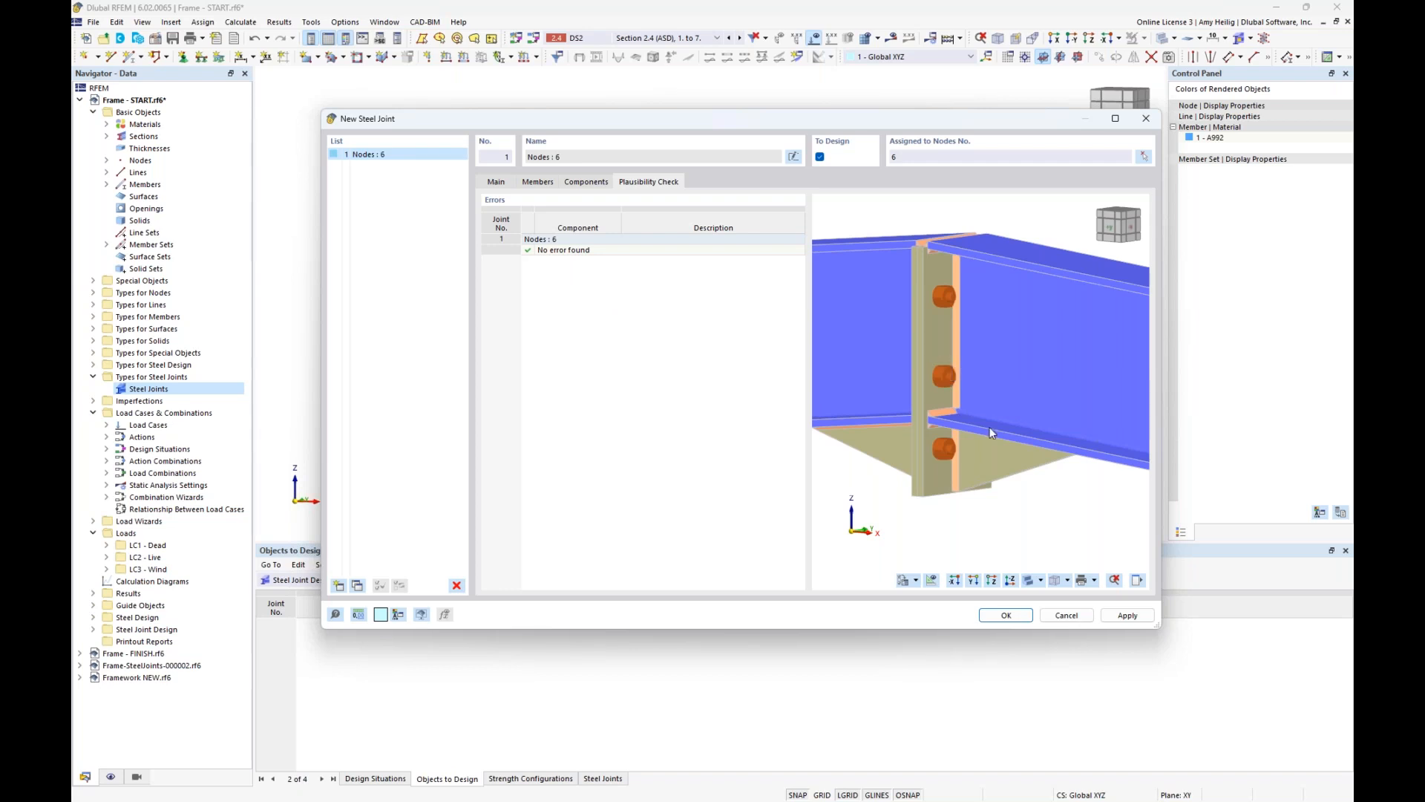
pyautogui.click(1002, 615)
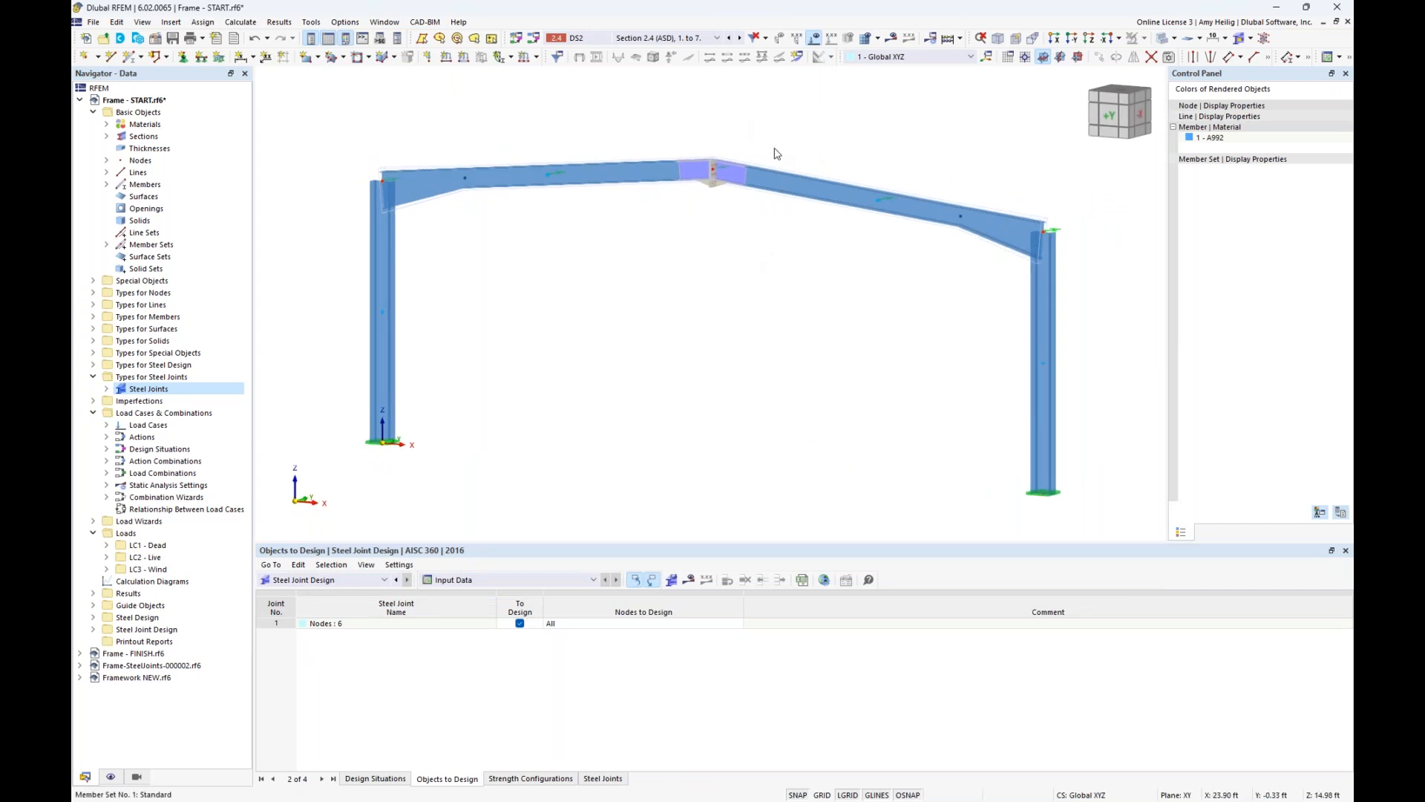
# - Compare the frame in solid and wireframe display and examine the bolted plates and haunches at the ridge joint
pyautogui.moveTo(717, 211); pyautogui.dragTo(698, 283, button='middle')
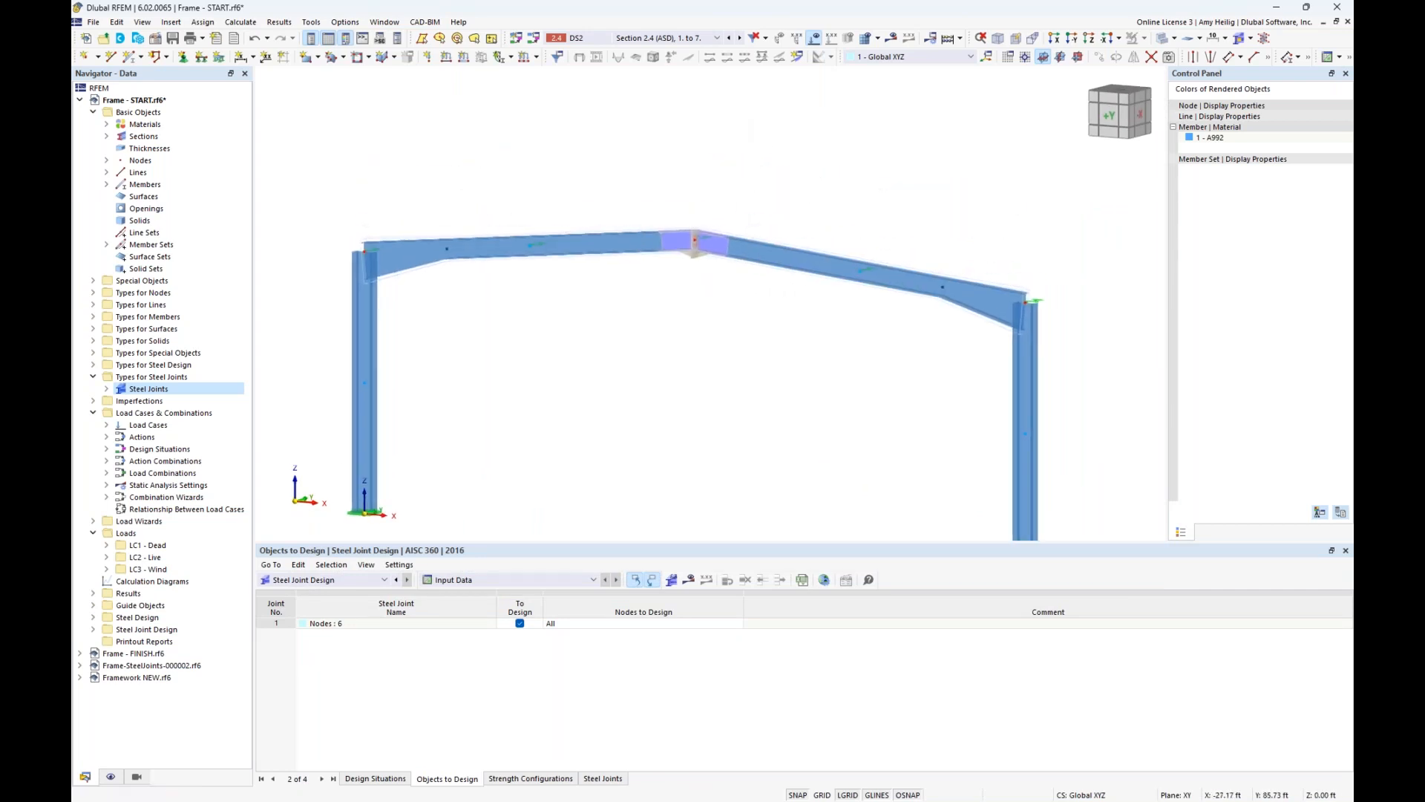
pyautogui.click(1163, 40)
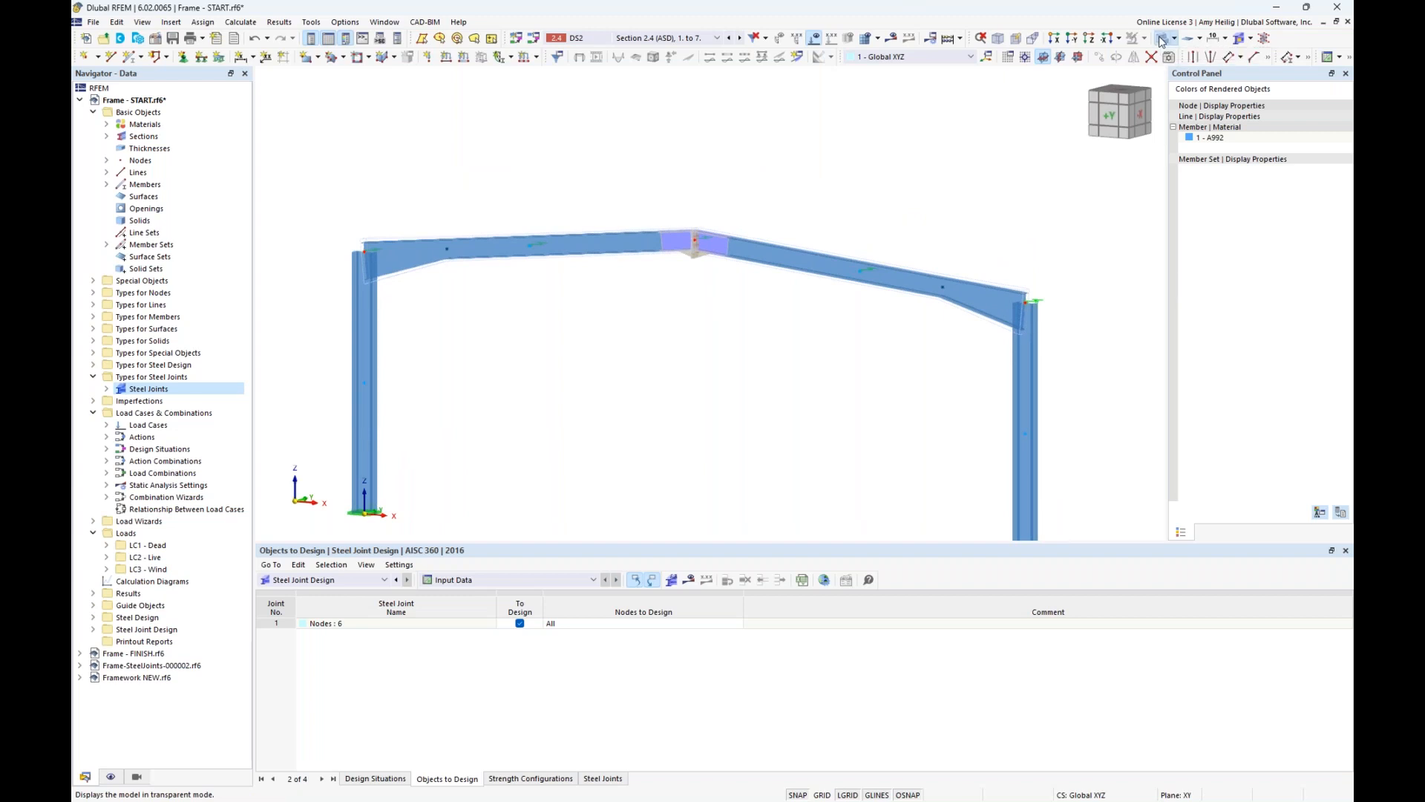
pyautogui.moveTo(862, 382); pyautogui.dragTo(904, 287, button='middle')
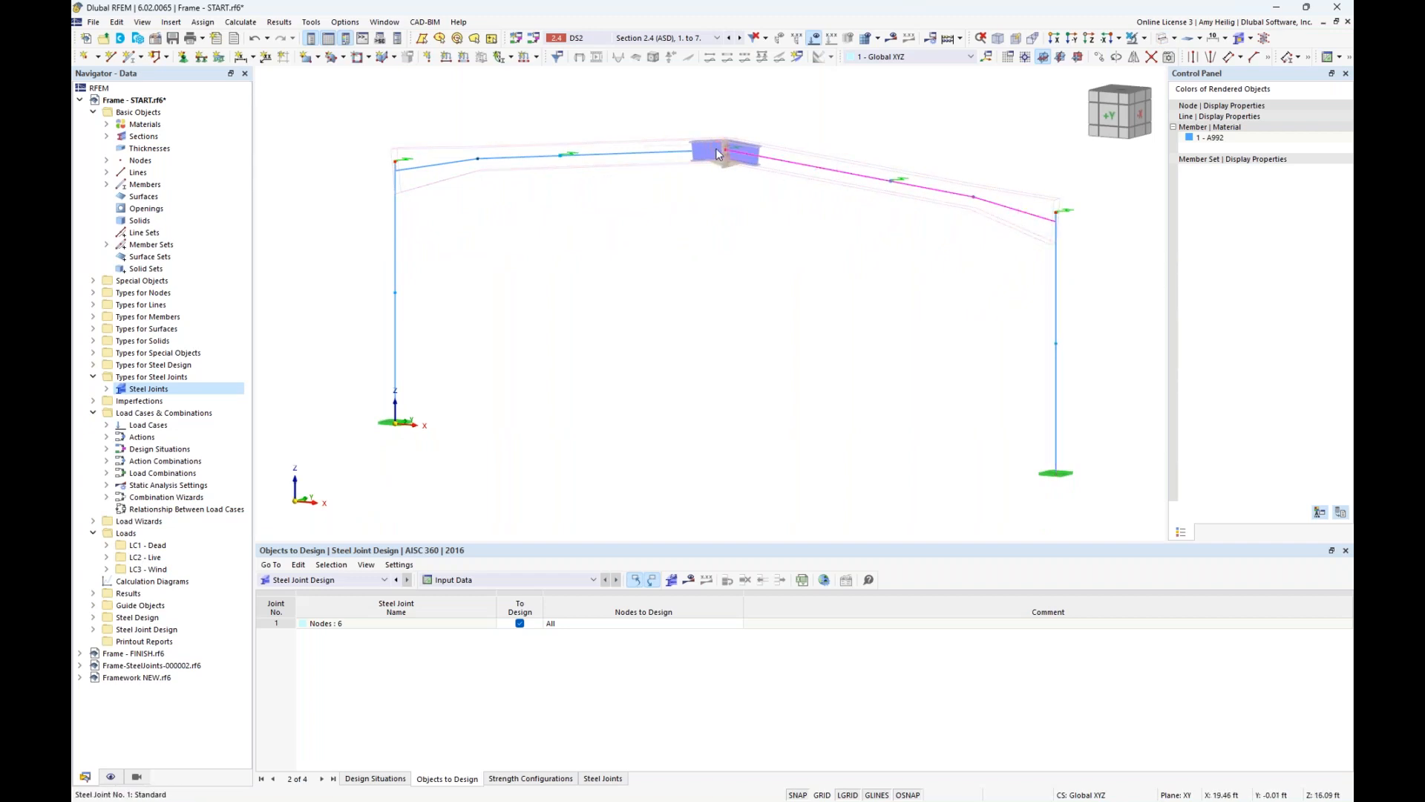
pyautogui.scroll(3, 715, 148)
pyautogui.moveTo(827, 255); pyautogui.dragTo(781, 276, button='middle')
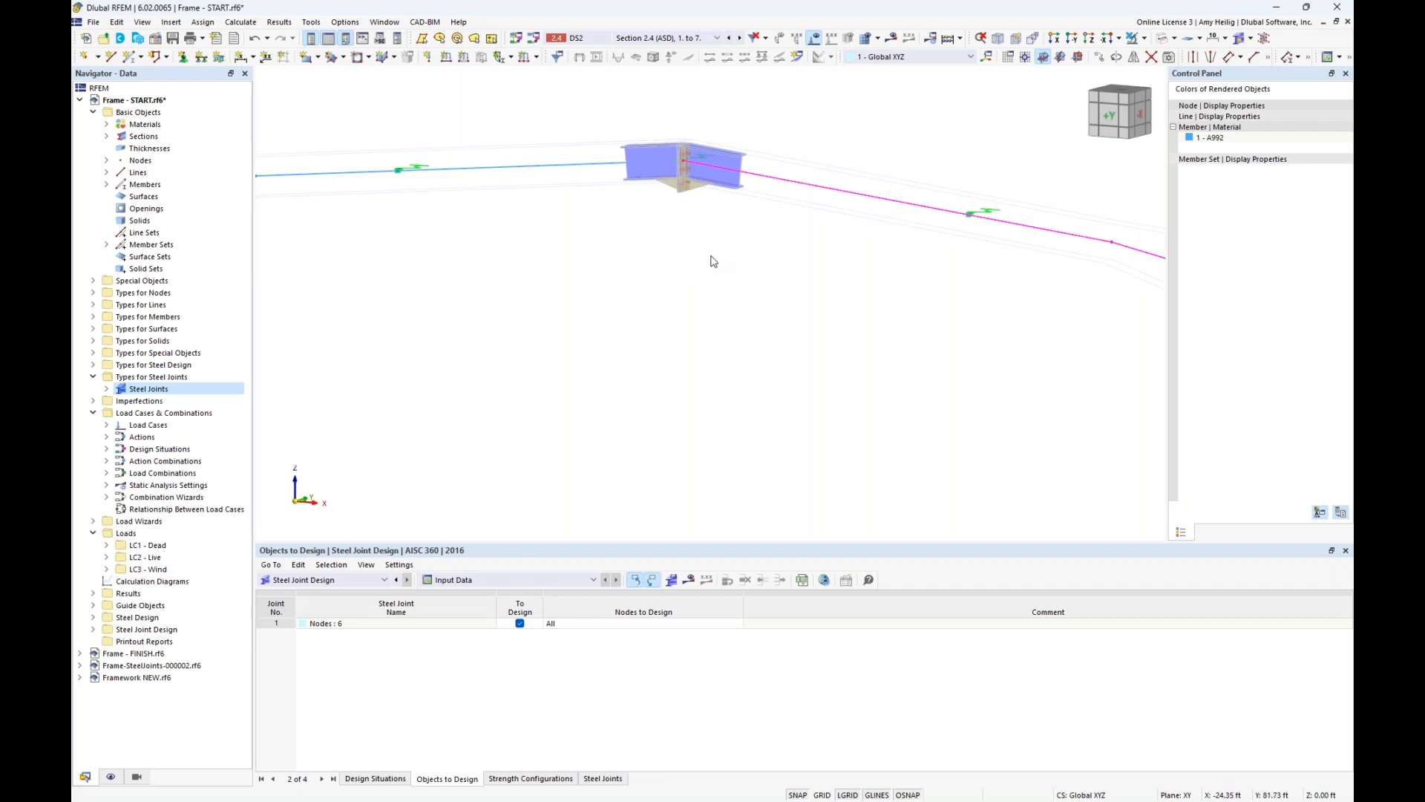
pyautogui.click(1163, 40)
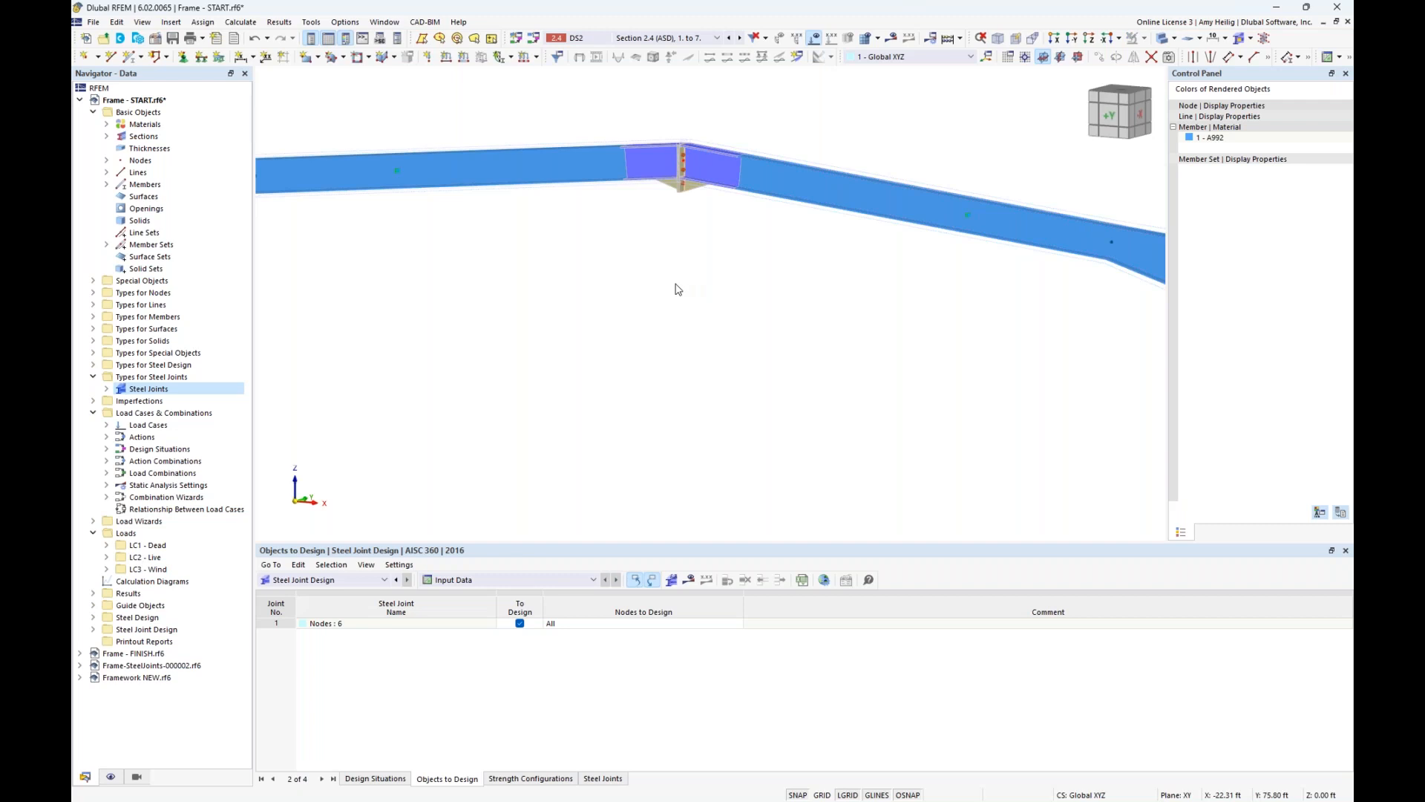
pyautogui.click(1163, 40)
pyautogui.click(1163, 40)
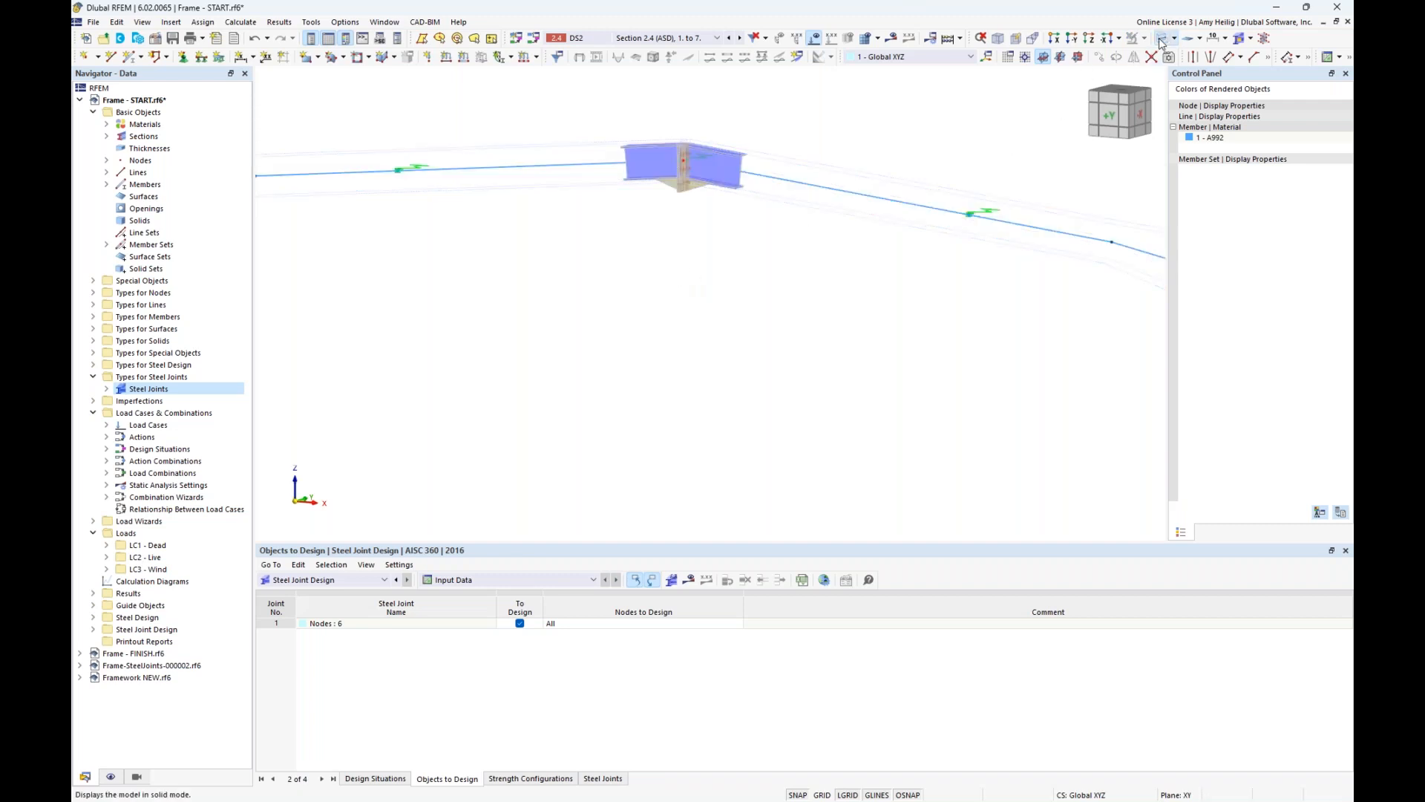
pyautogui.click(852, 202)
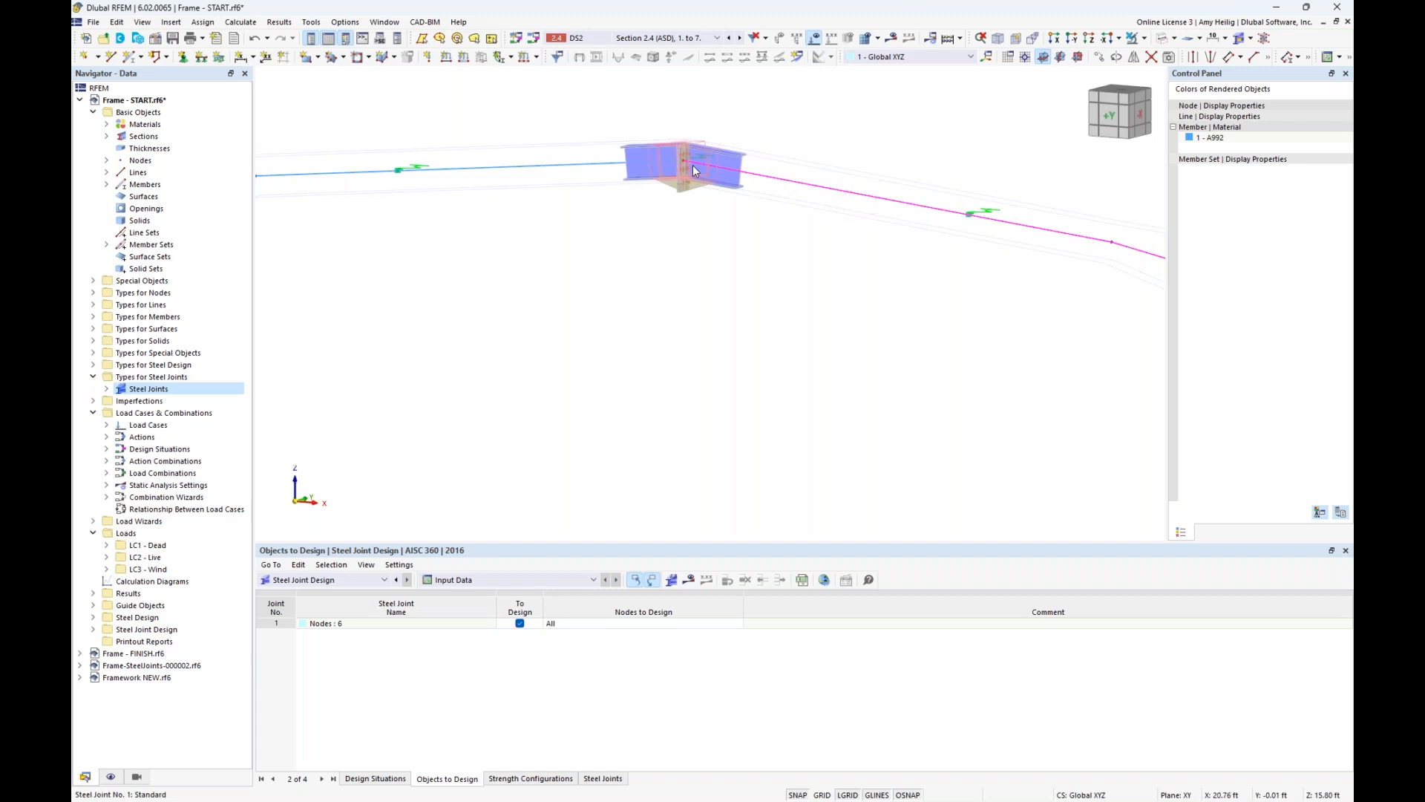
pyautogui.scroll(4, 687, 161)
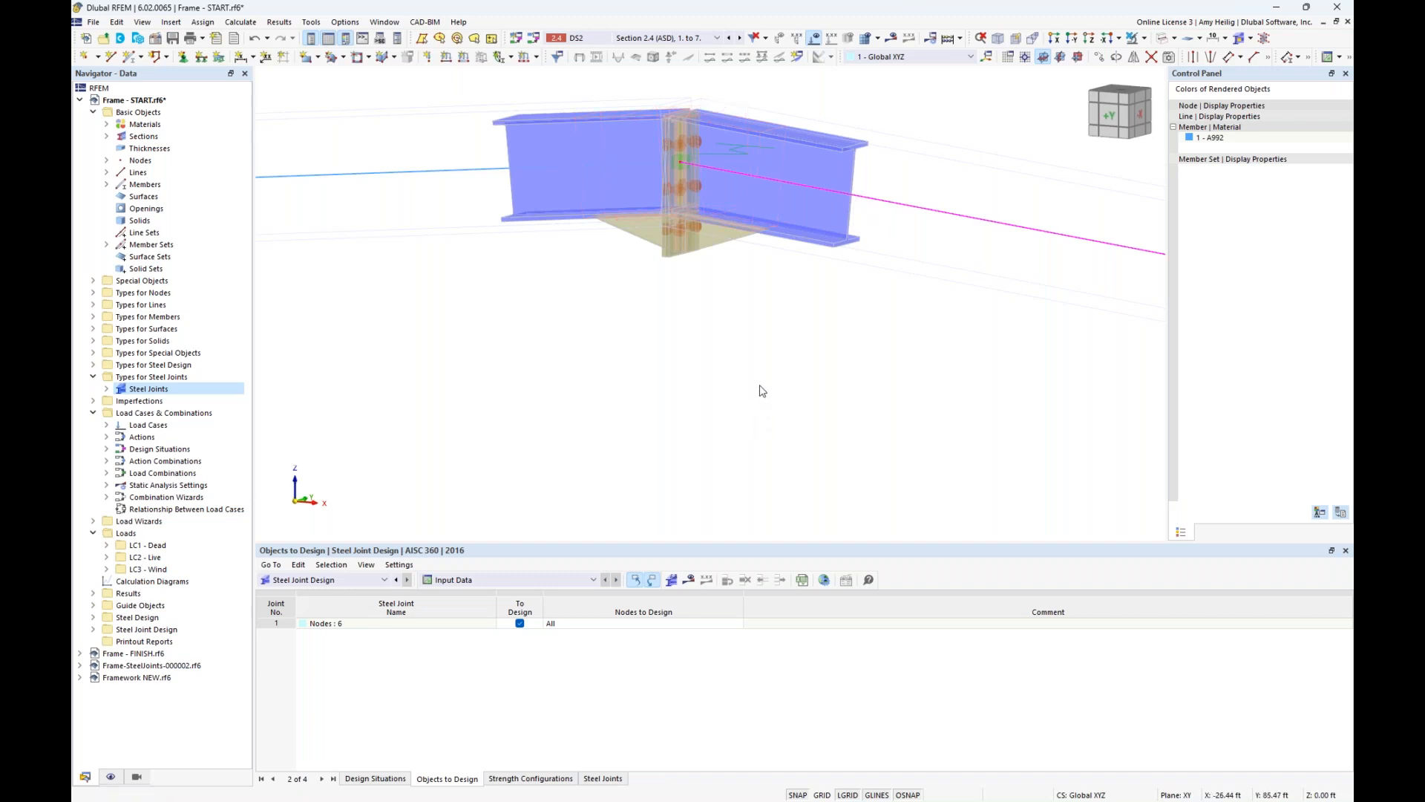
pyautogui.scroll(-5, 760, 391)
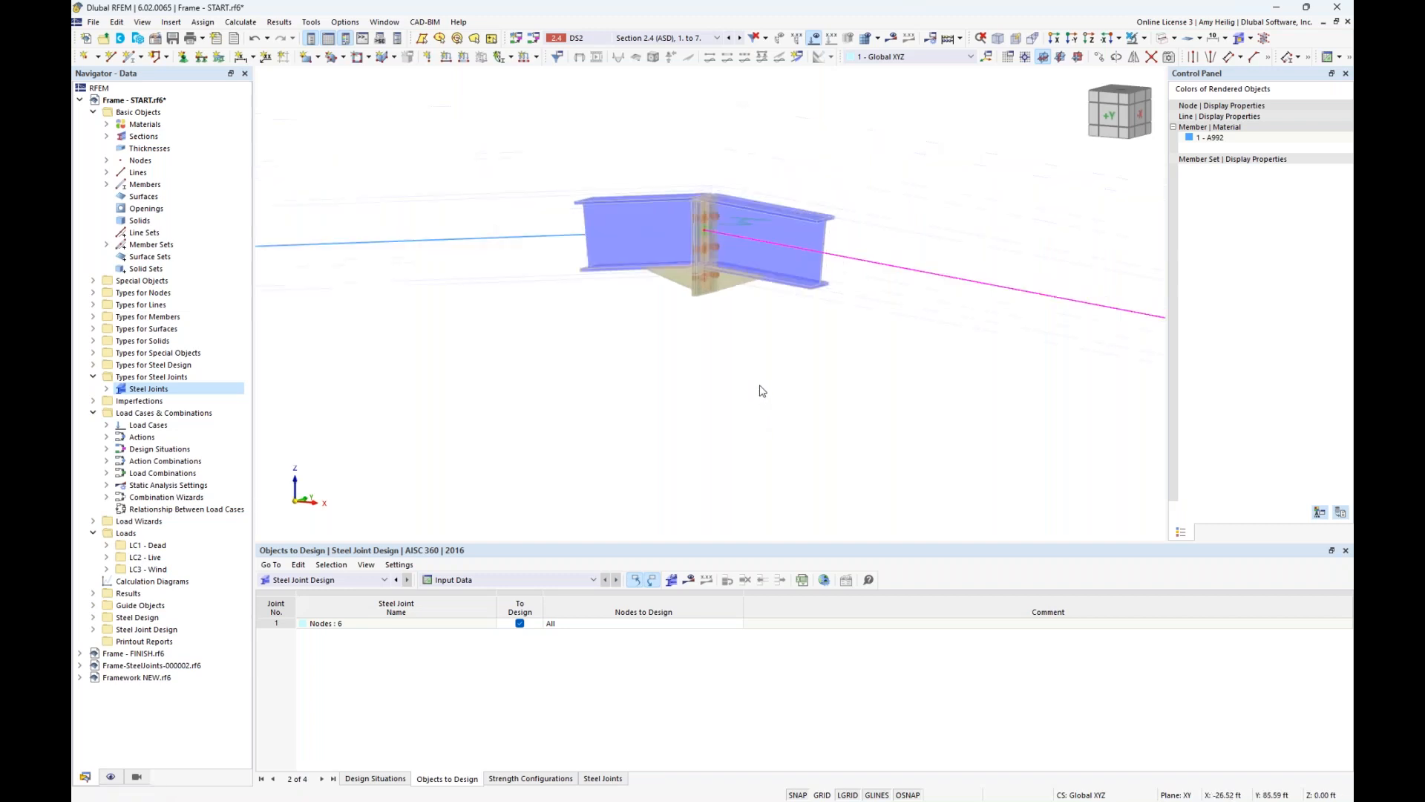
# - Display the frame as a solid model and examine the ridge joint up close
pyautogui.click(1162, 39)
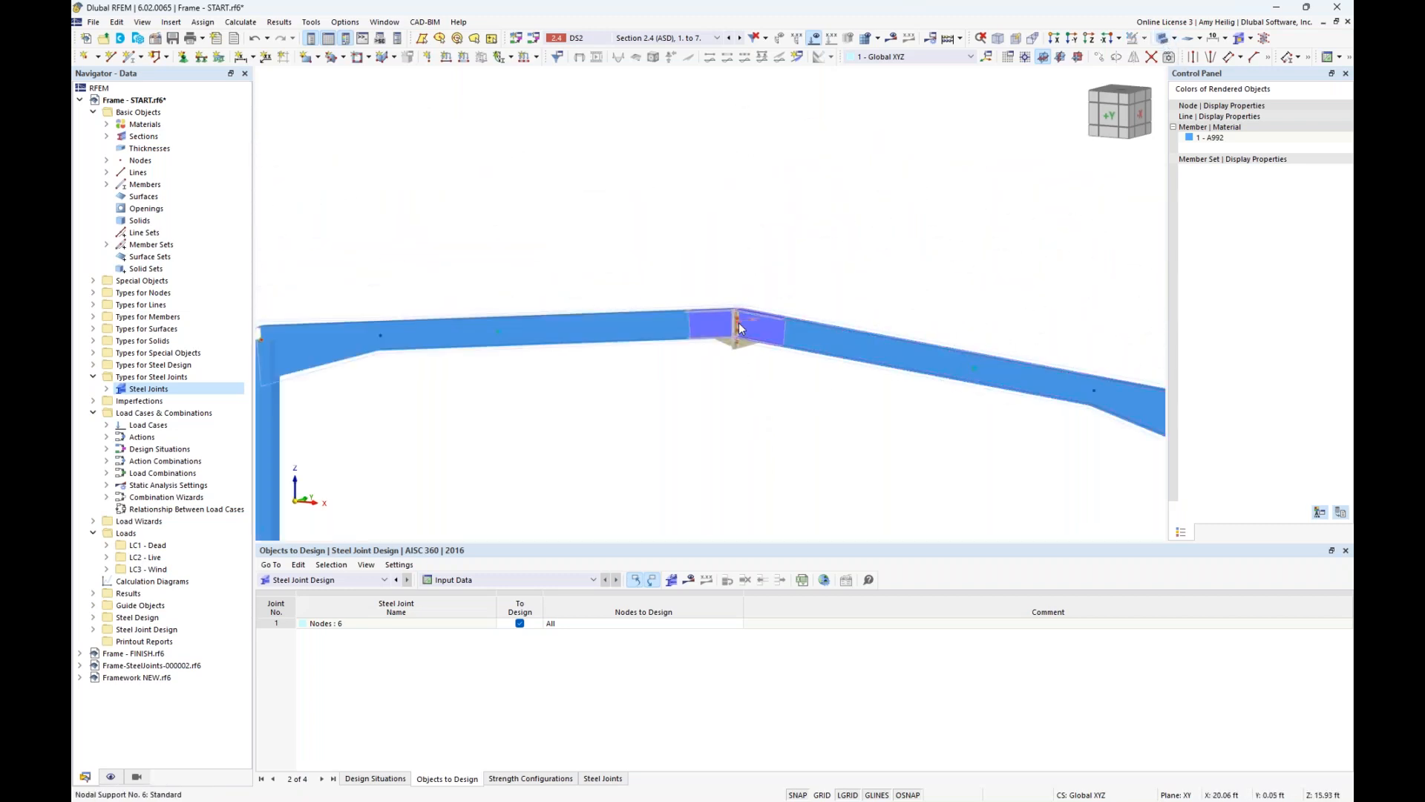
pyautogui.scroll(5, 736, 323)
pyautogui.moveTo(821, 499); pyautogui.dragTo(827, 388, button='middle')
pyautogui.scroll(-4, 853, 382)
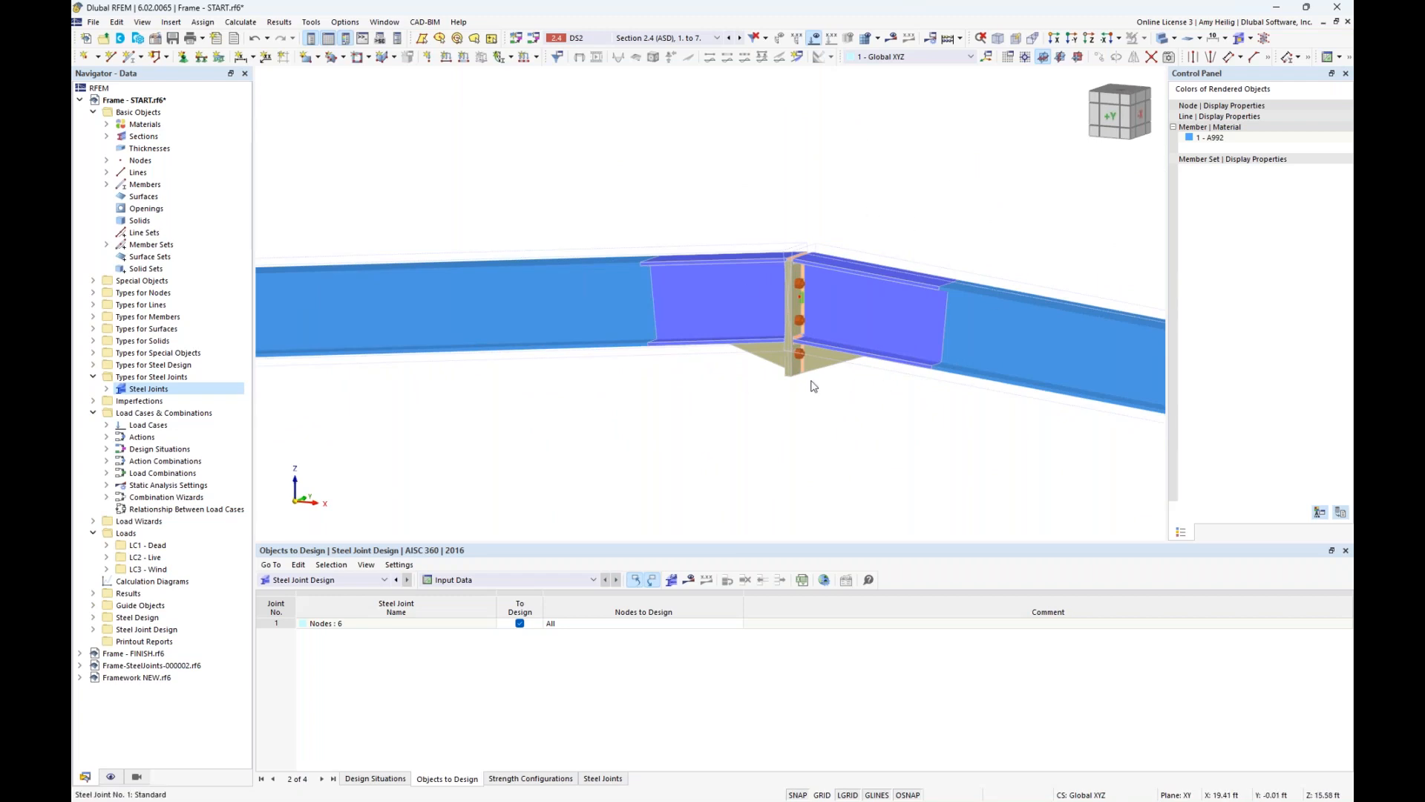
pyautogui.scroll(-2, 809, 304)
pyautogui.moveTo(849, 382); pyautogui.dragTo(746, 310, button='middle')
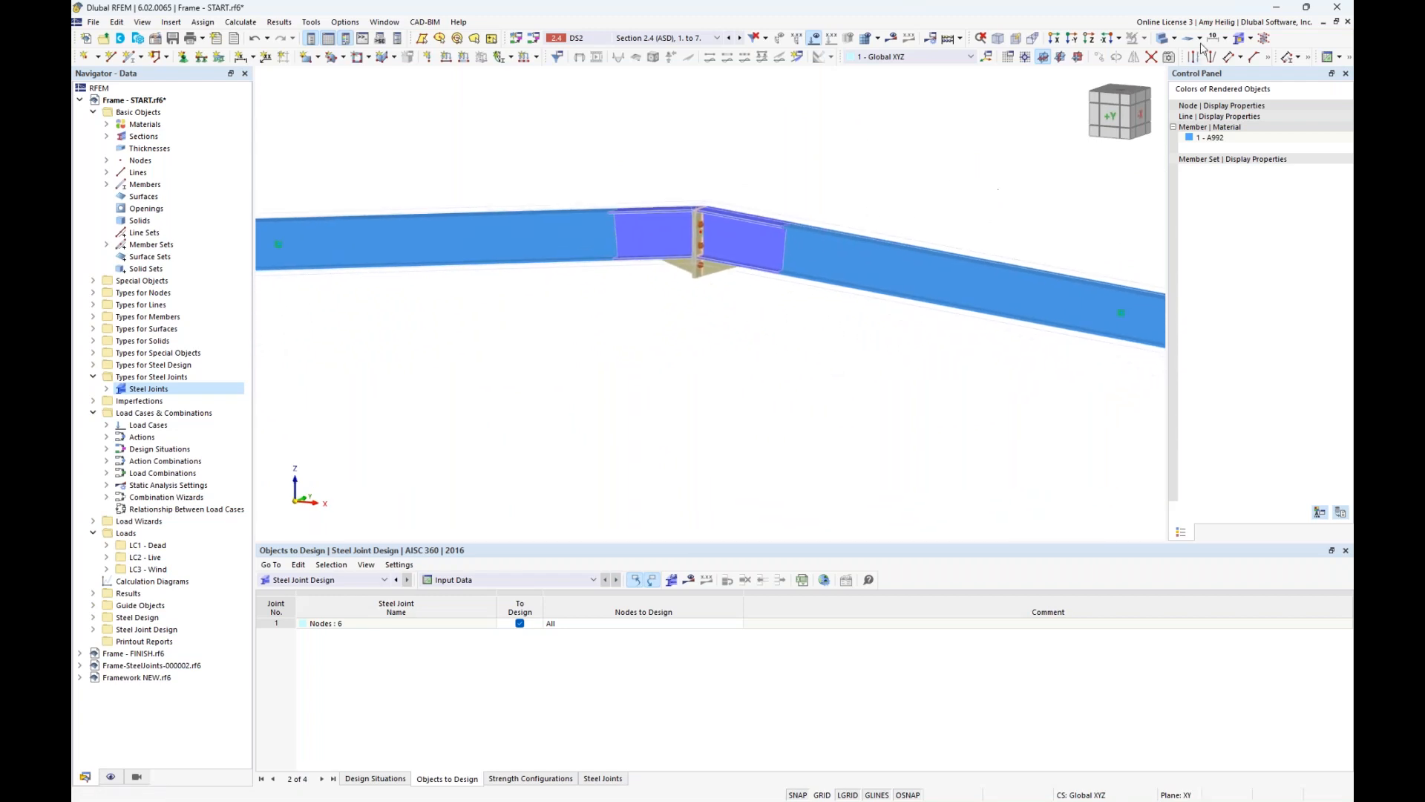
# - Compare the No Joint Model, Simplified Joint Model and Detailed Joint Model displays in wireframe, ending with the detailed joint in solid display
pyautogui.click(1162, 39)
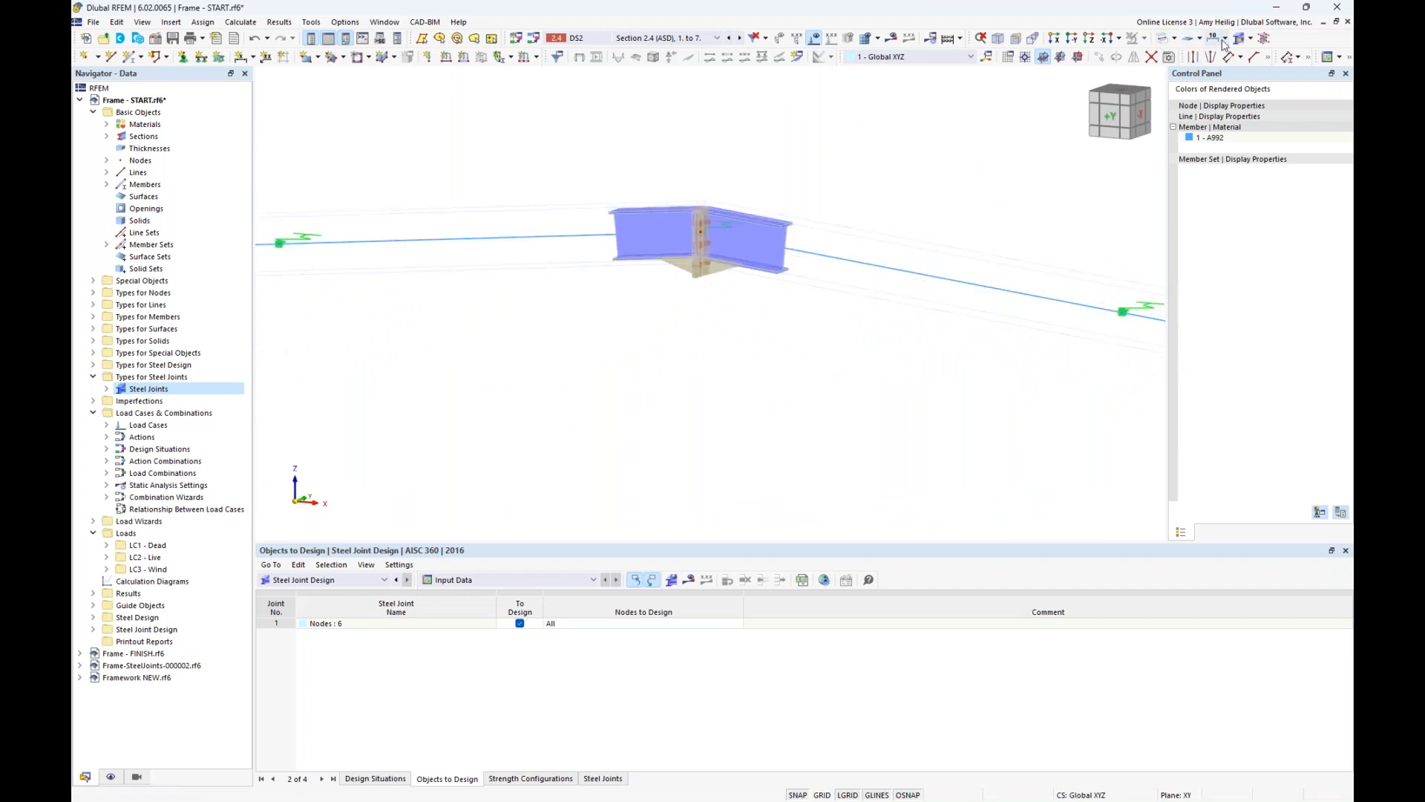
pyautogui.click(1252, 39)
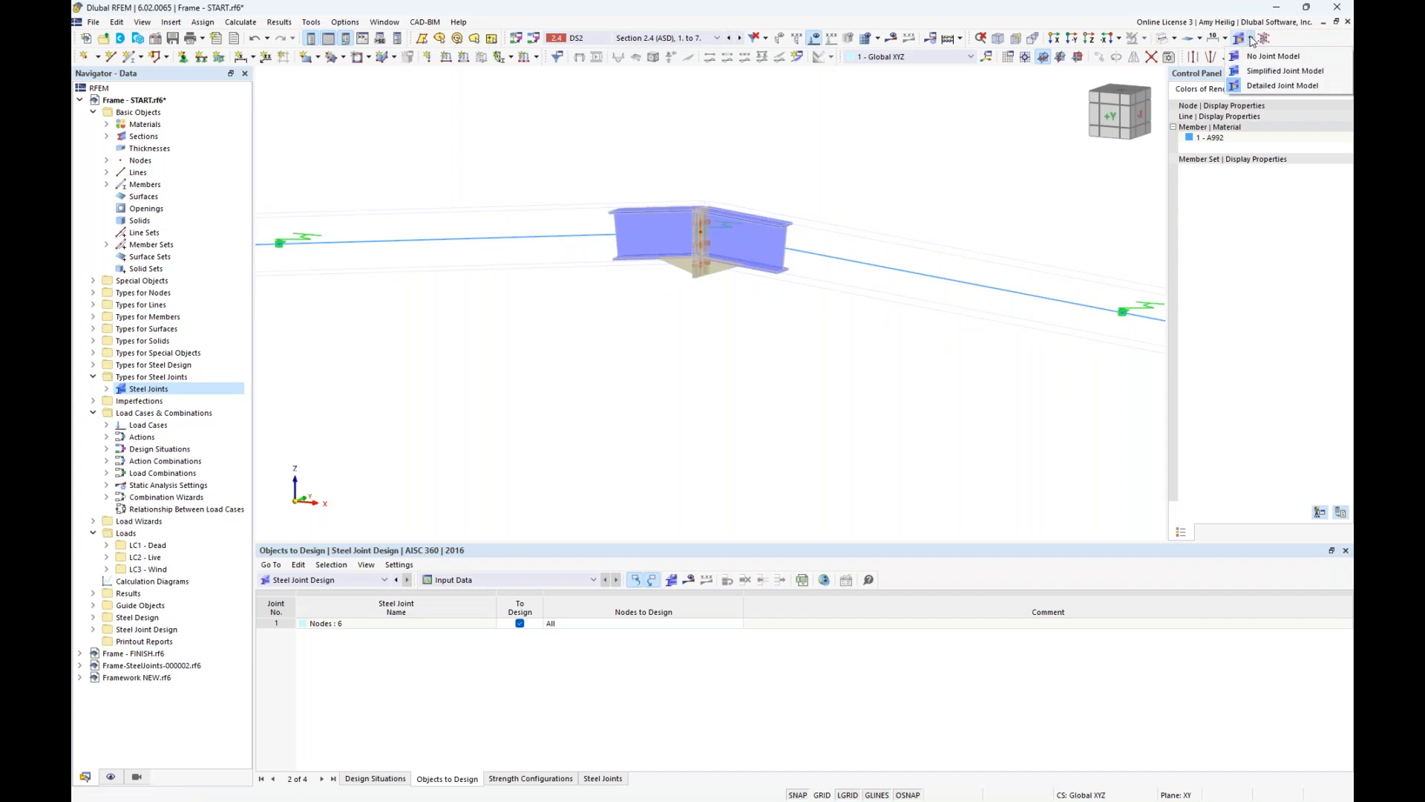
pyautogui.click(1254, 58)
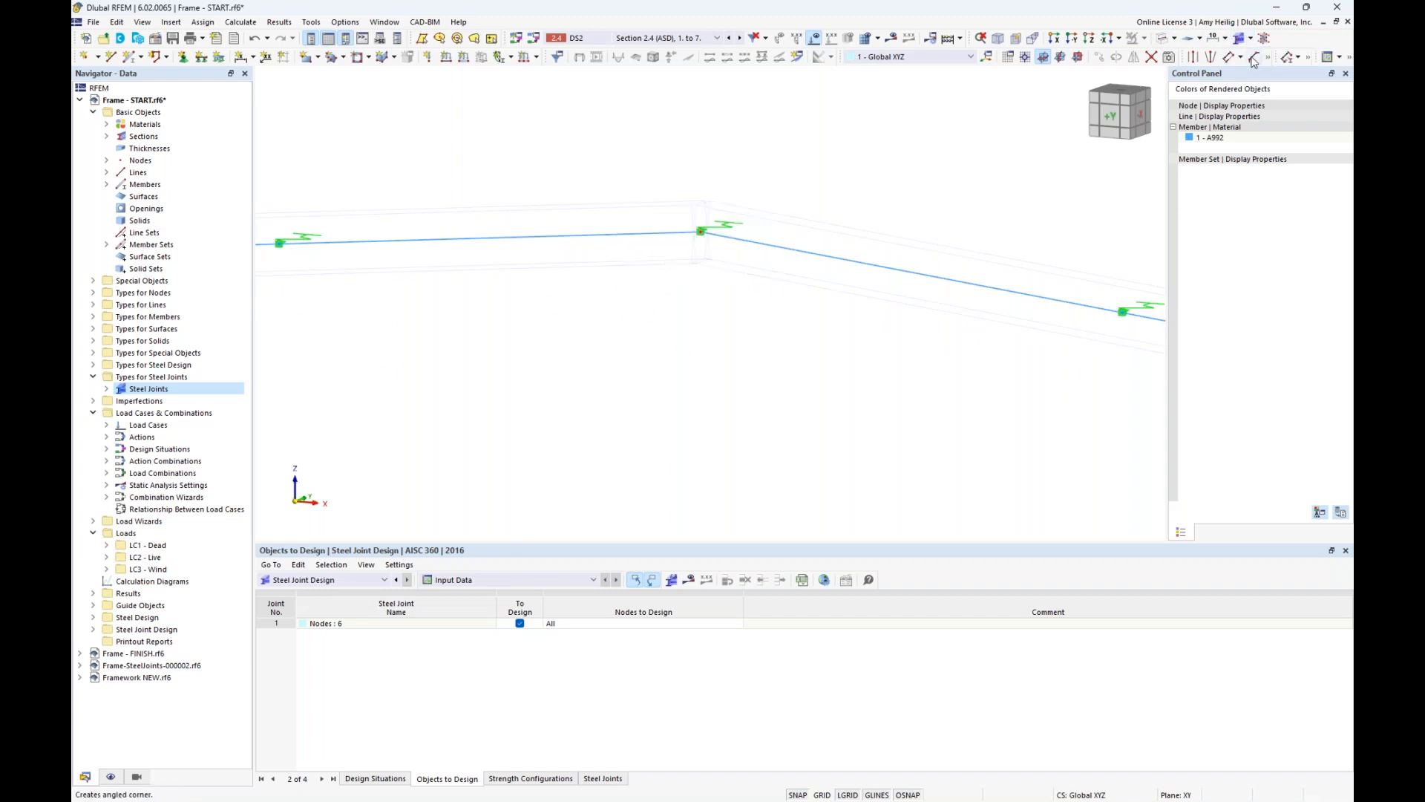
pyautogui.click(1251, 38)
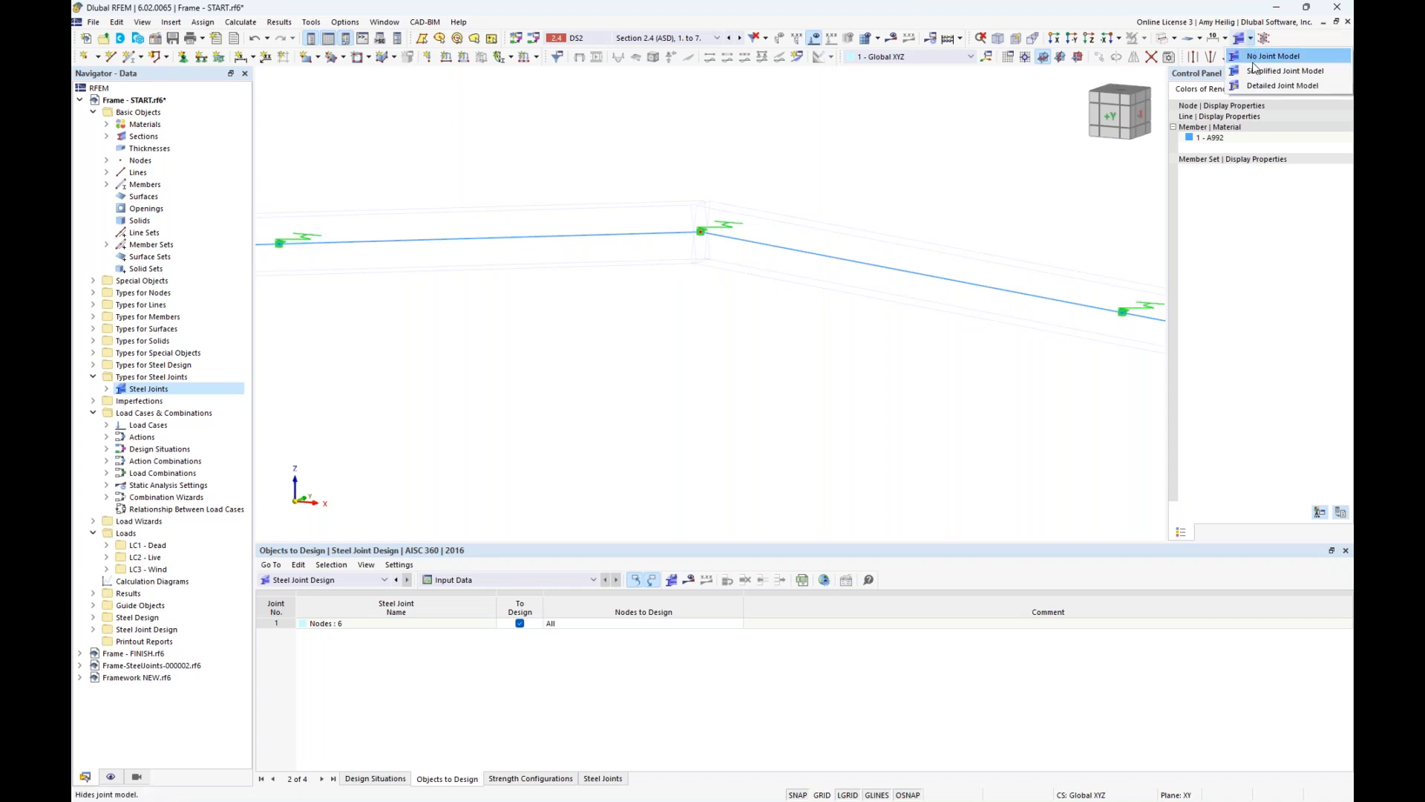
pyautogui.click(1253, 72)
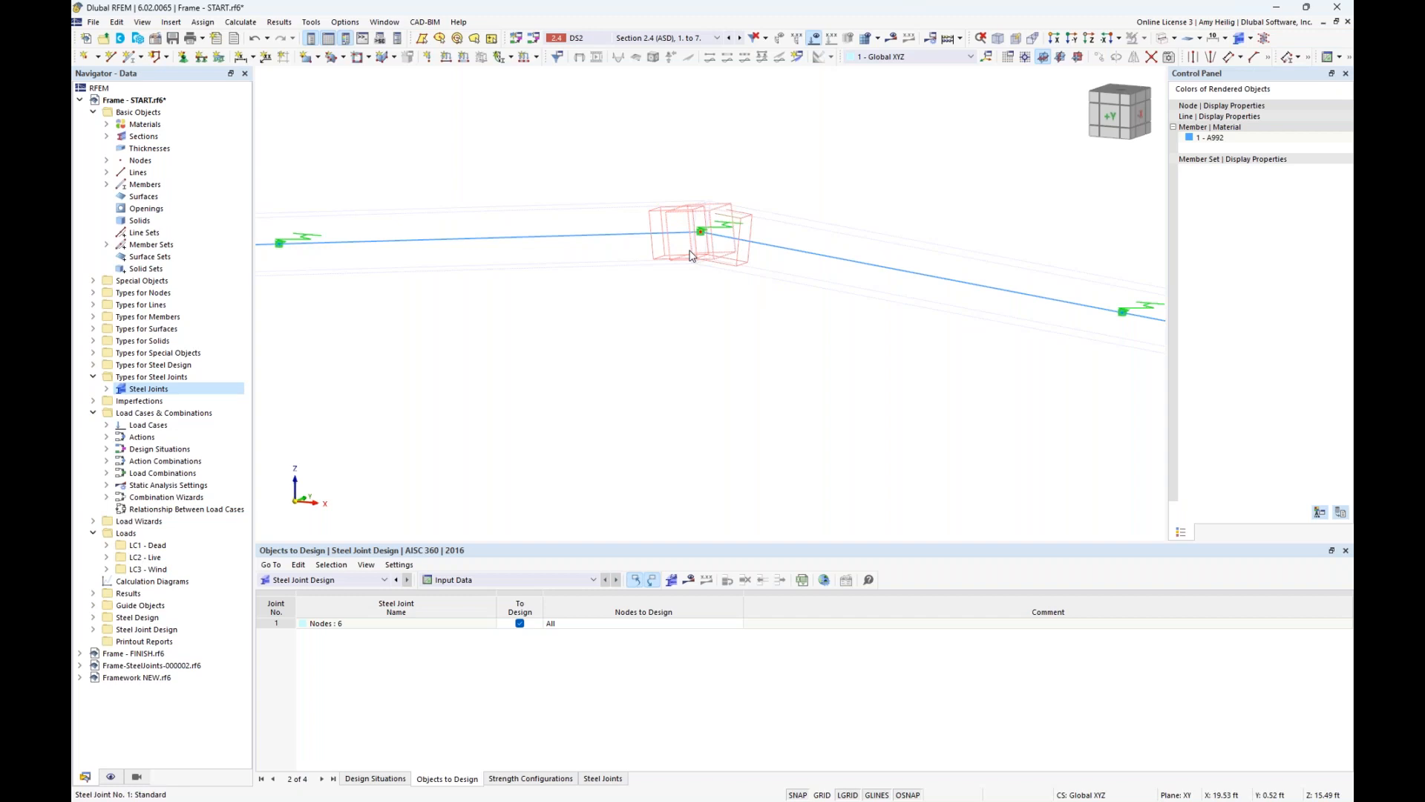
pyautogui.click(1251, 38)
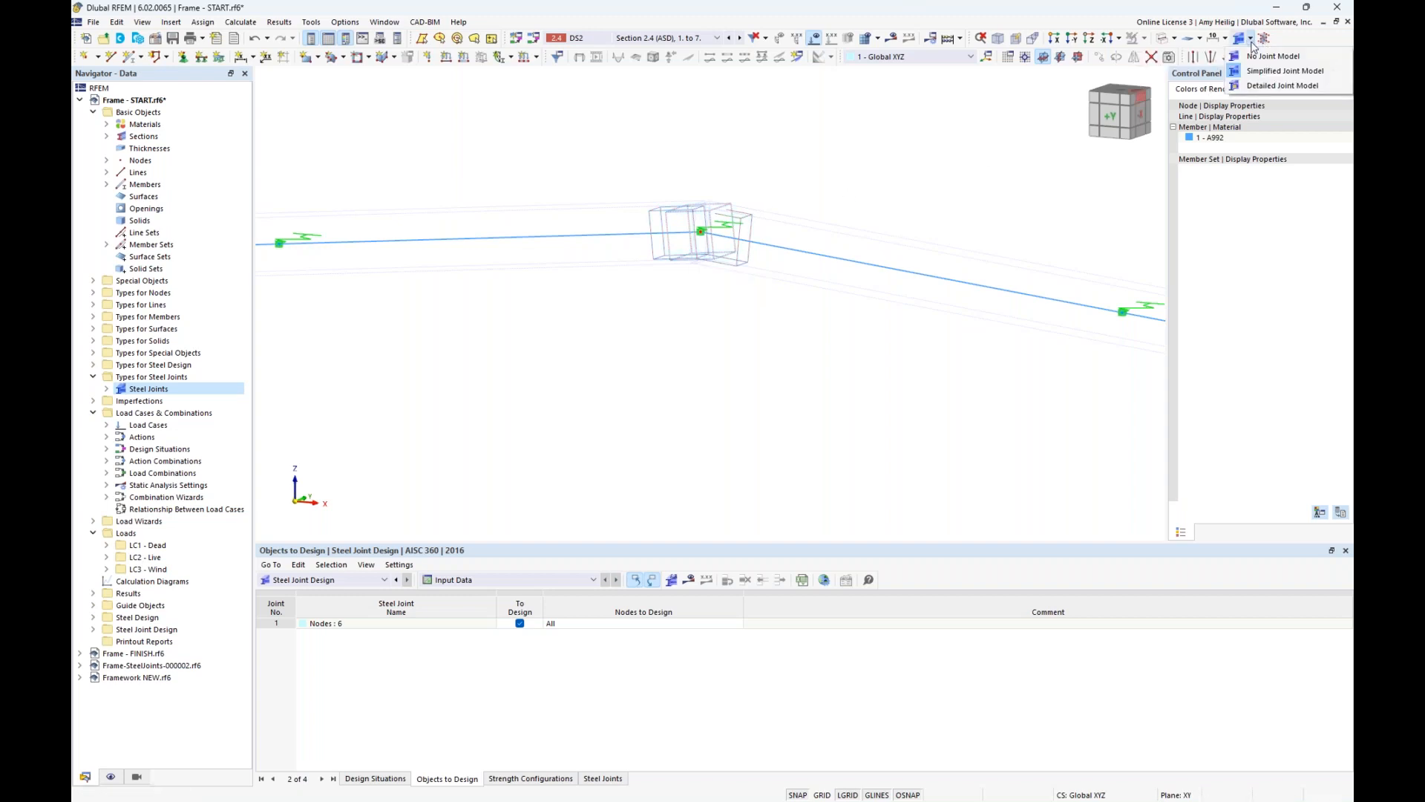
pyautogui.click(1254, 87)
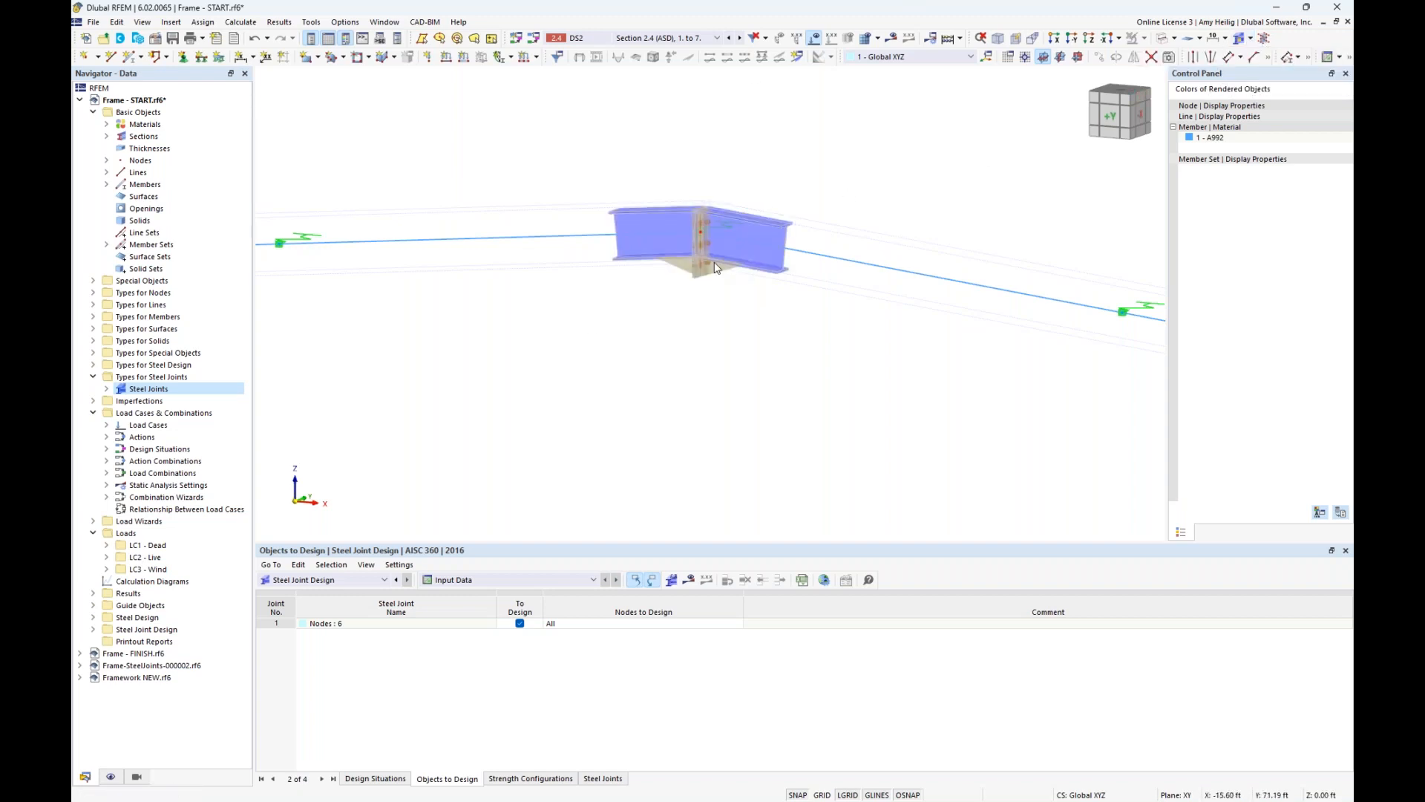
pyautogui.click(1164, 39)
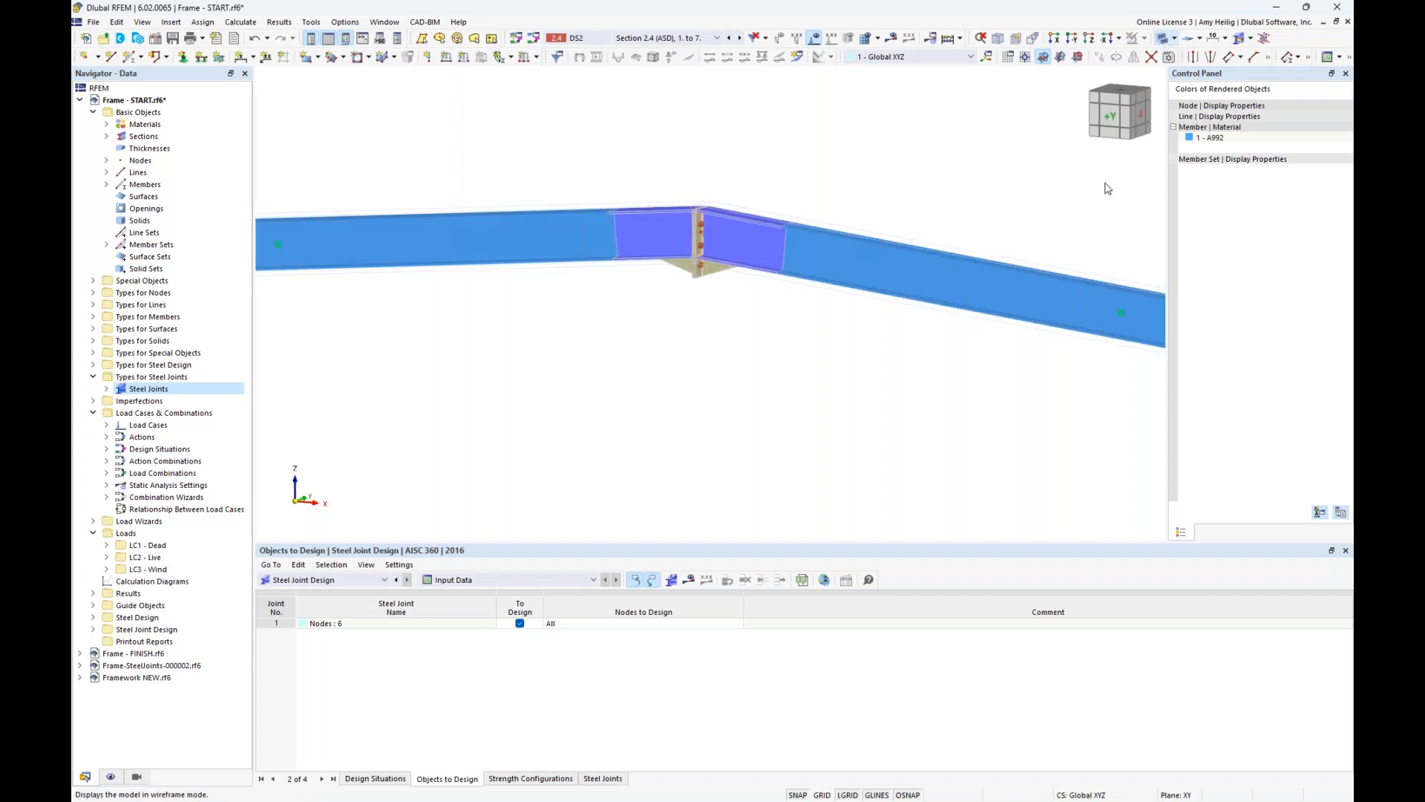
# - Create a second steel joint and assign it to node 3 at the eave above the column with the origin base
pyautogui.scroll(-3, 918, 242)
pyautogui.scroll(-5, 814, 325)
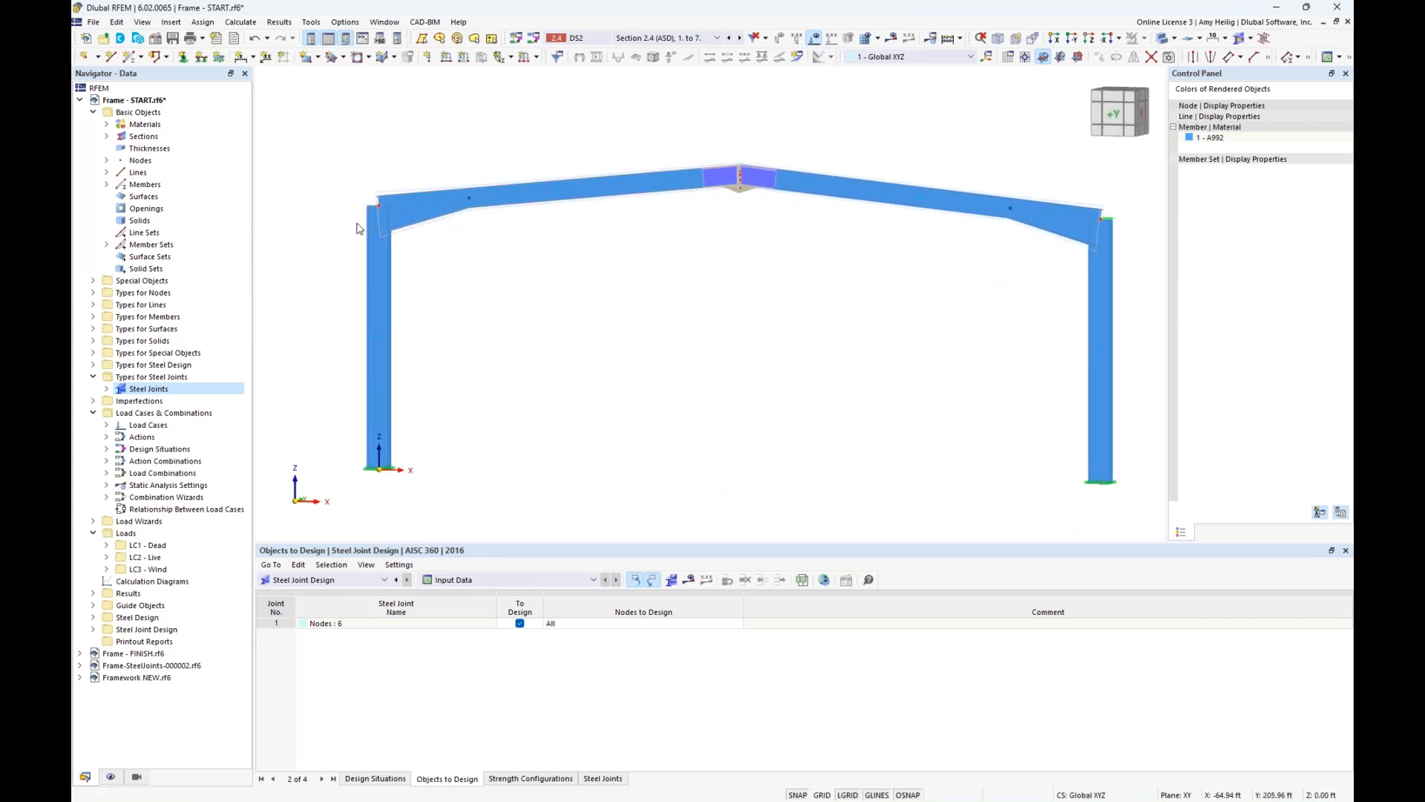
pyautogui.rightClick(150, 392)
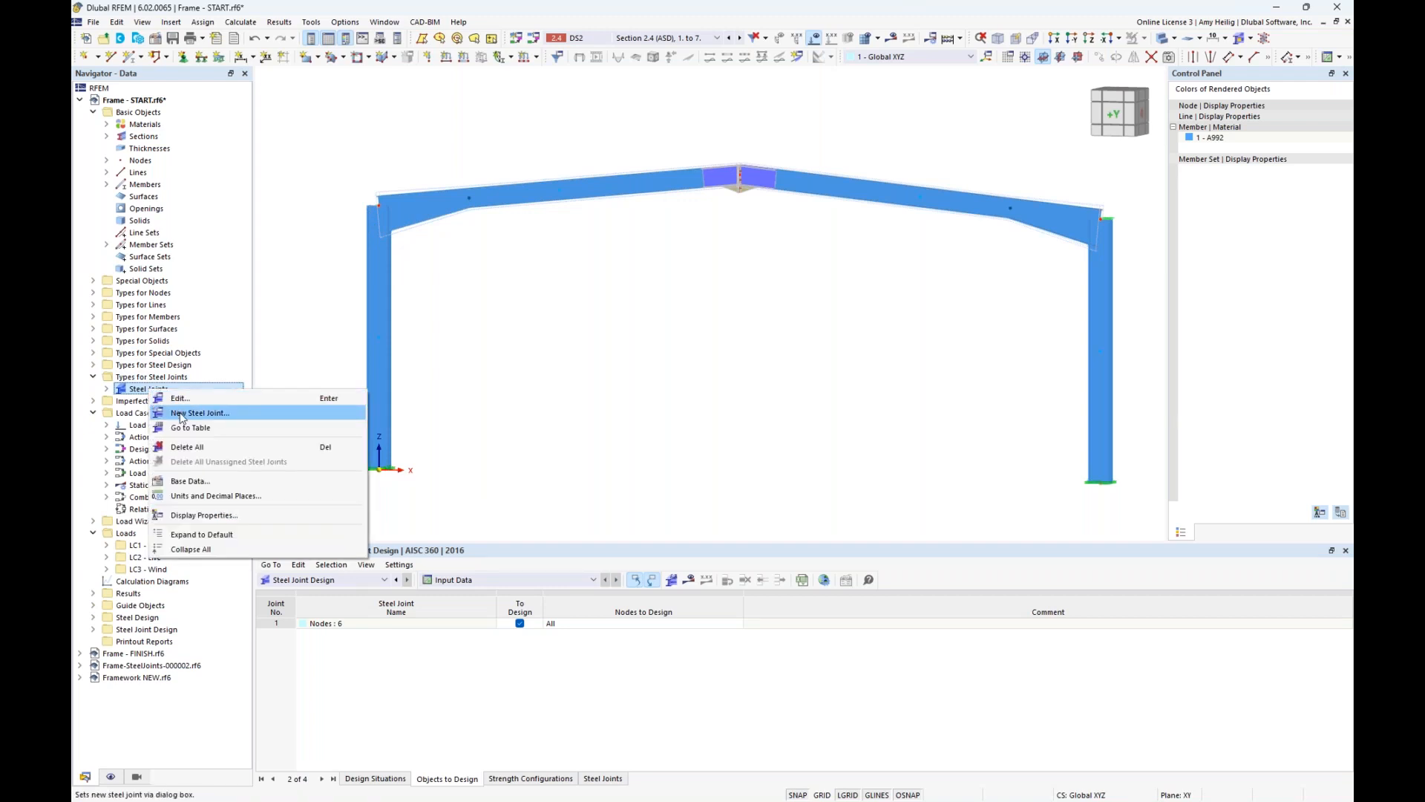
pyautogui.click(181, 413)
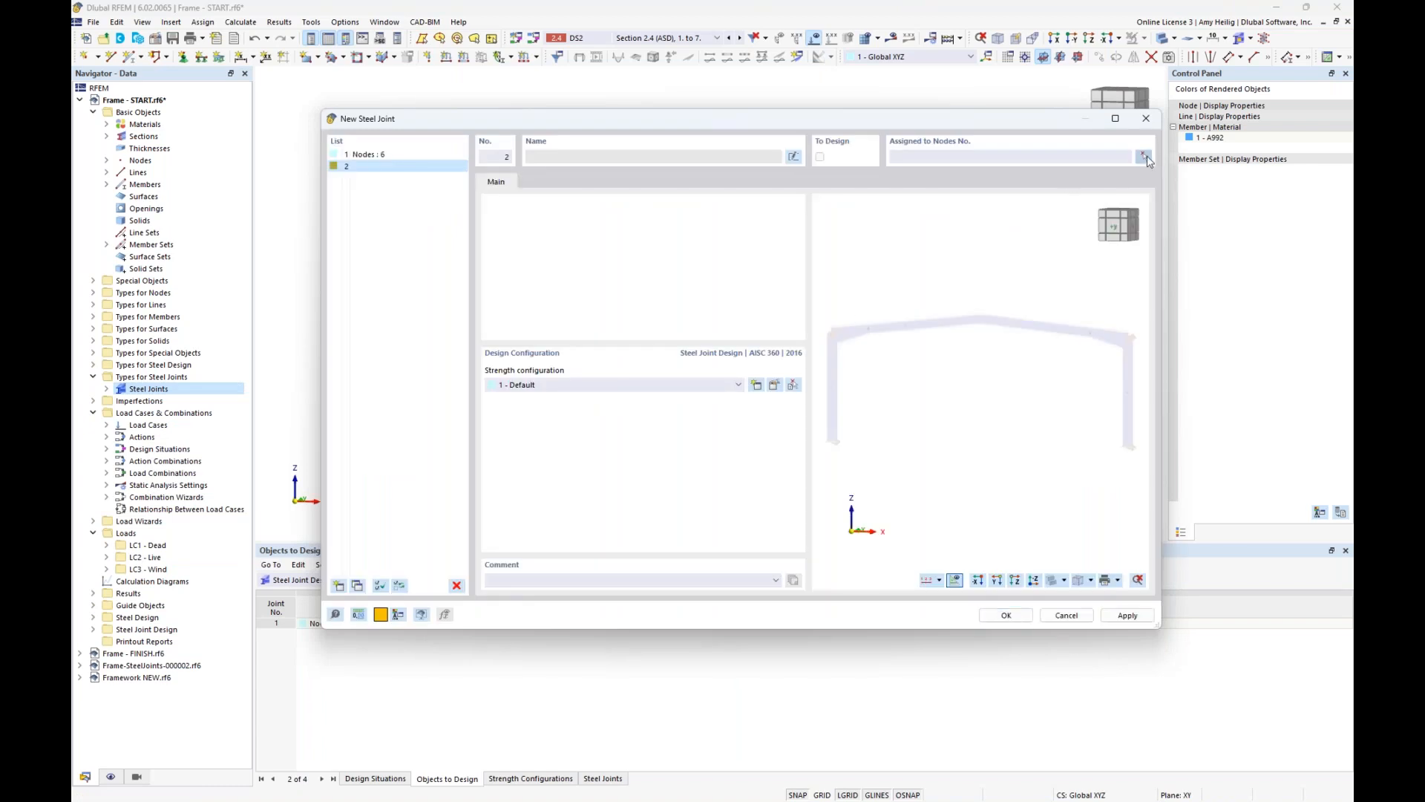
pyautogui.click(1144, 157)
pyautogui.click(381, 205)
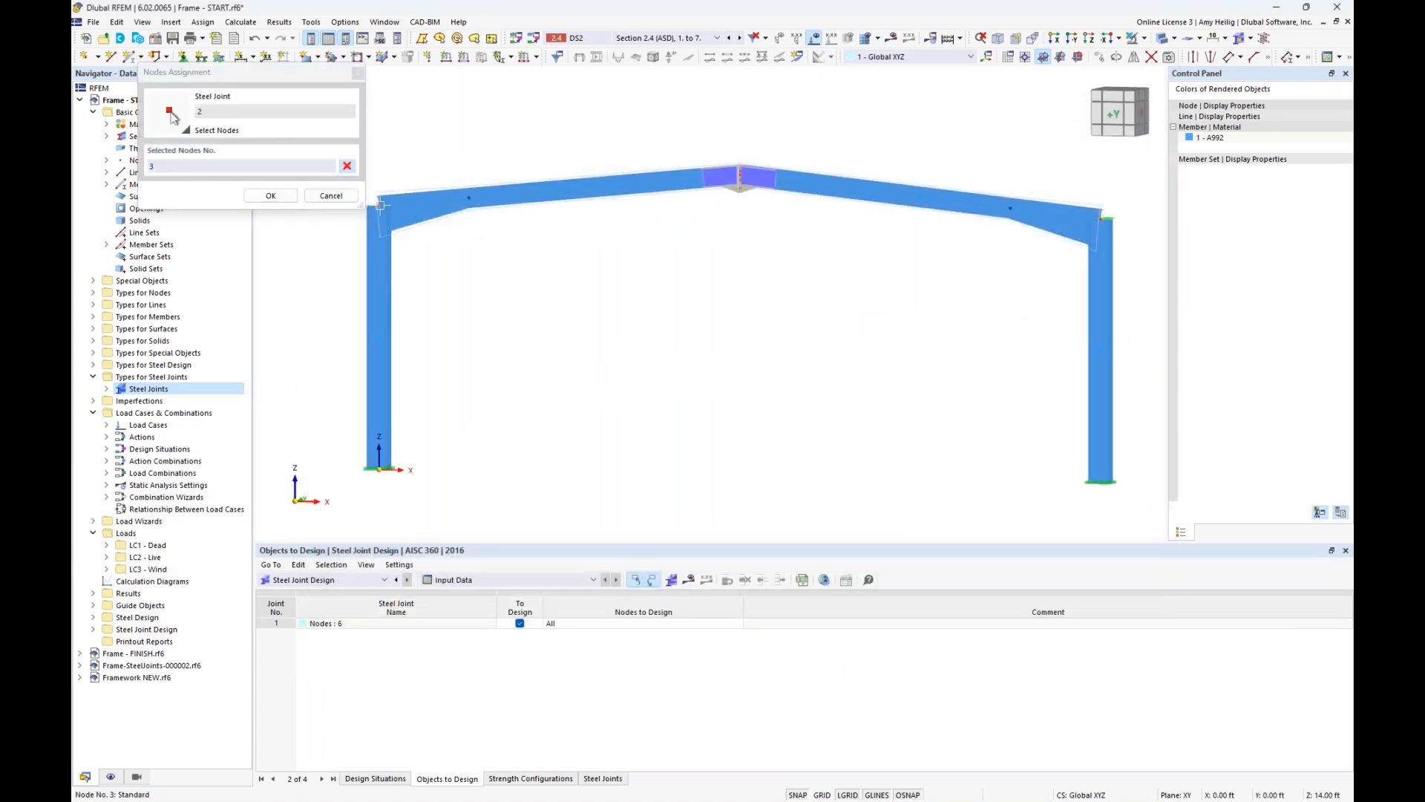
pyautogui.click(270, 195)
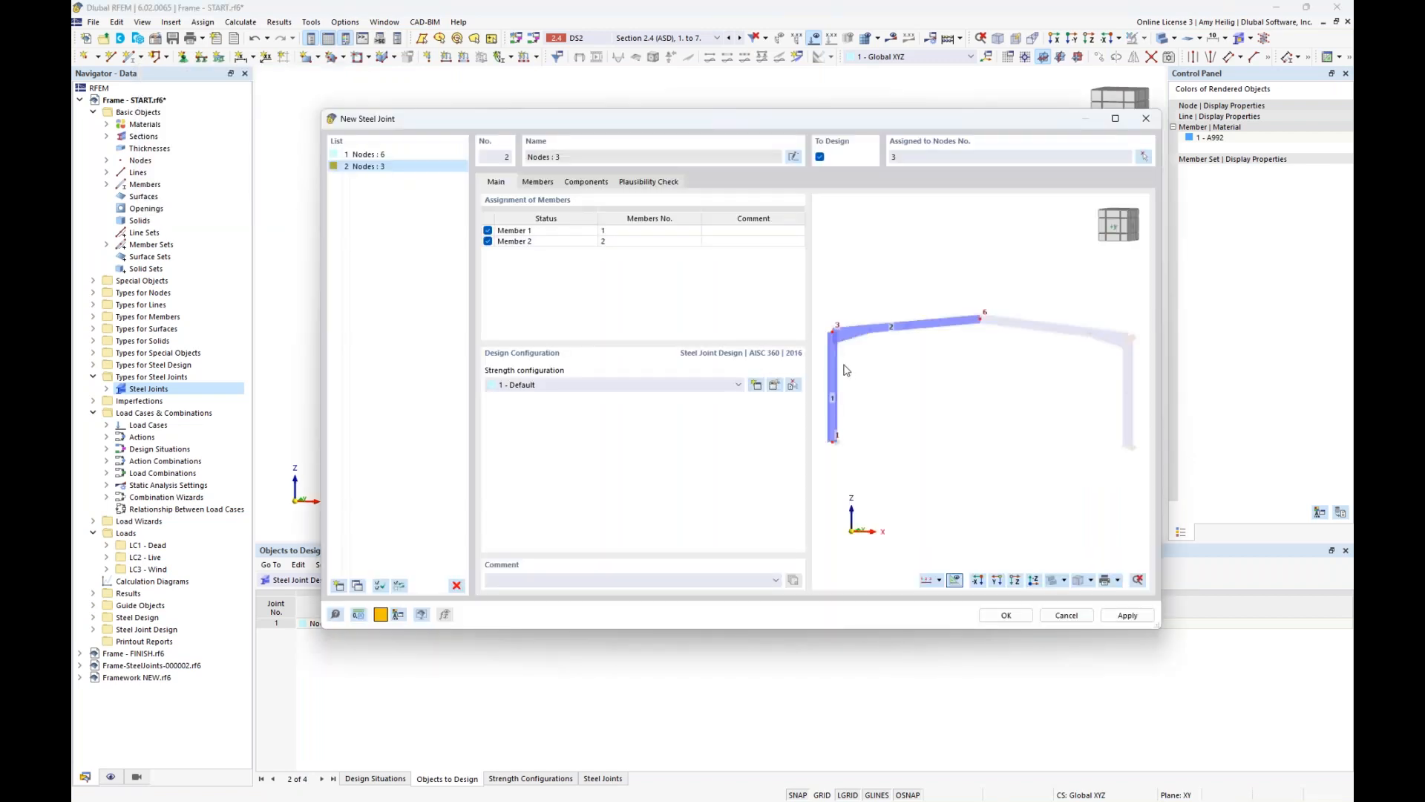
# - Check the joint's member end settings and apply the beam-to-column template End Plate | Column Stiffeners I
pyautogui.click(541, 182)
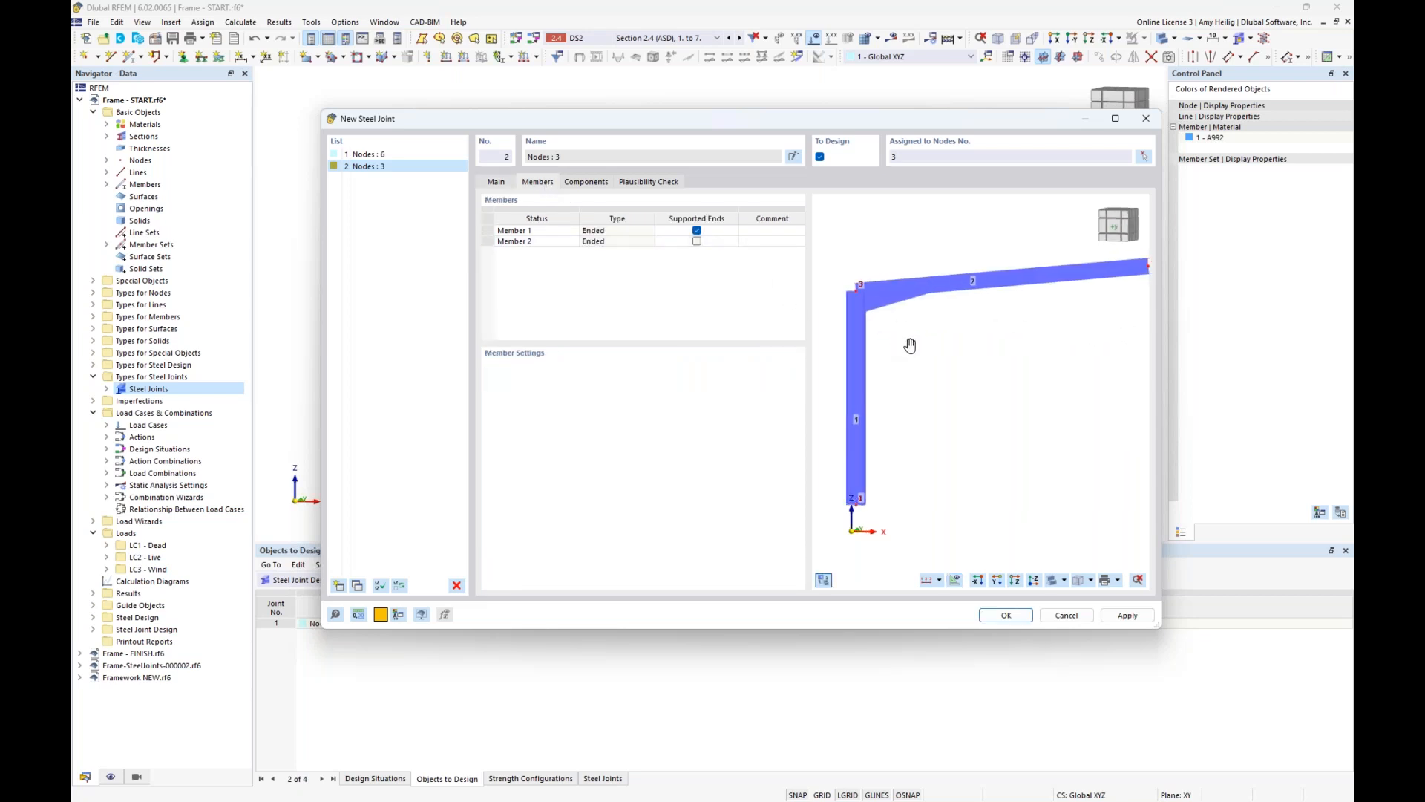
pyautogui.click(728, 235)
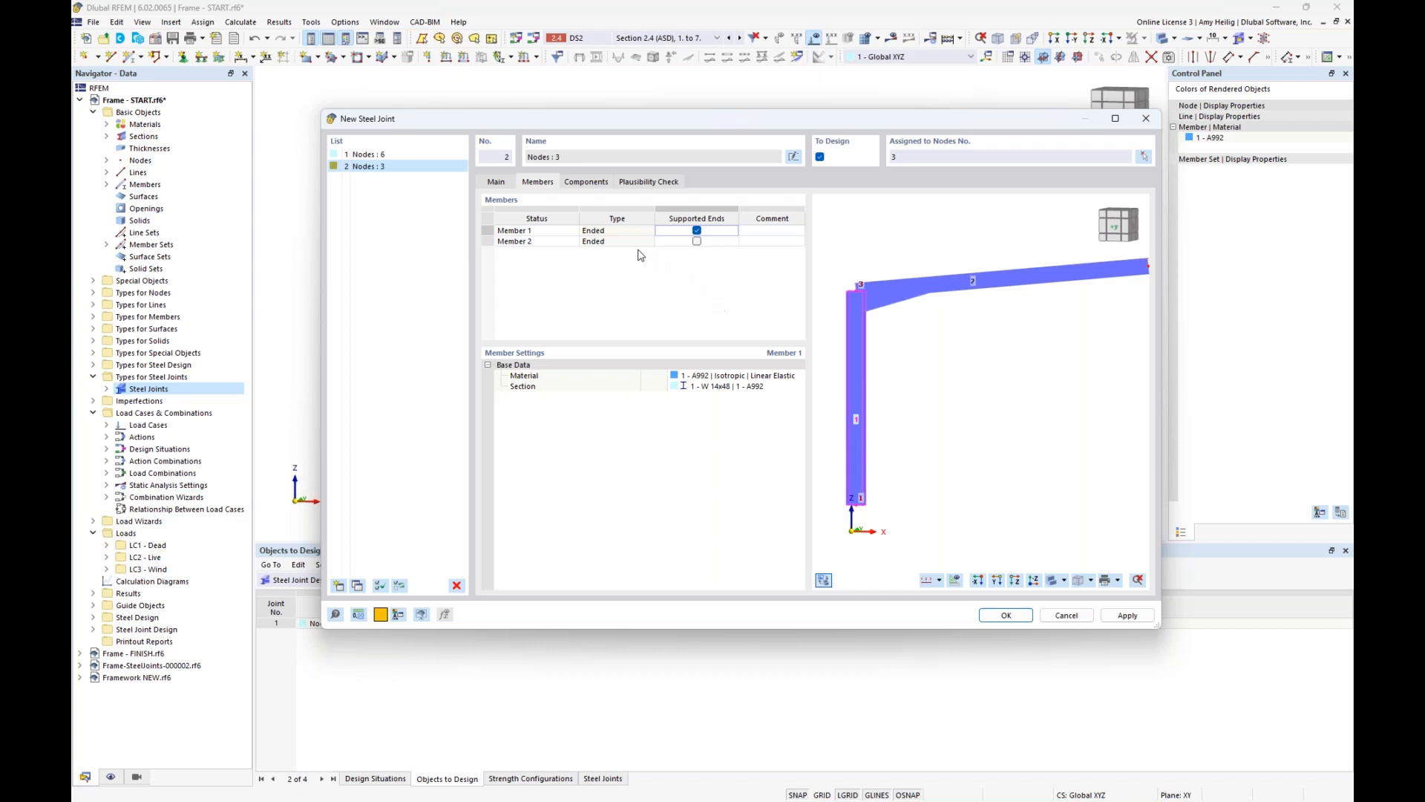
pyautogui.click(586, 182)
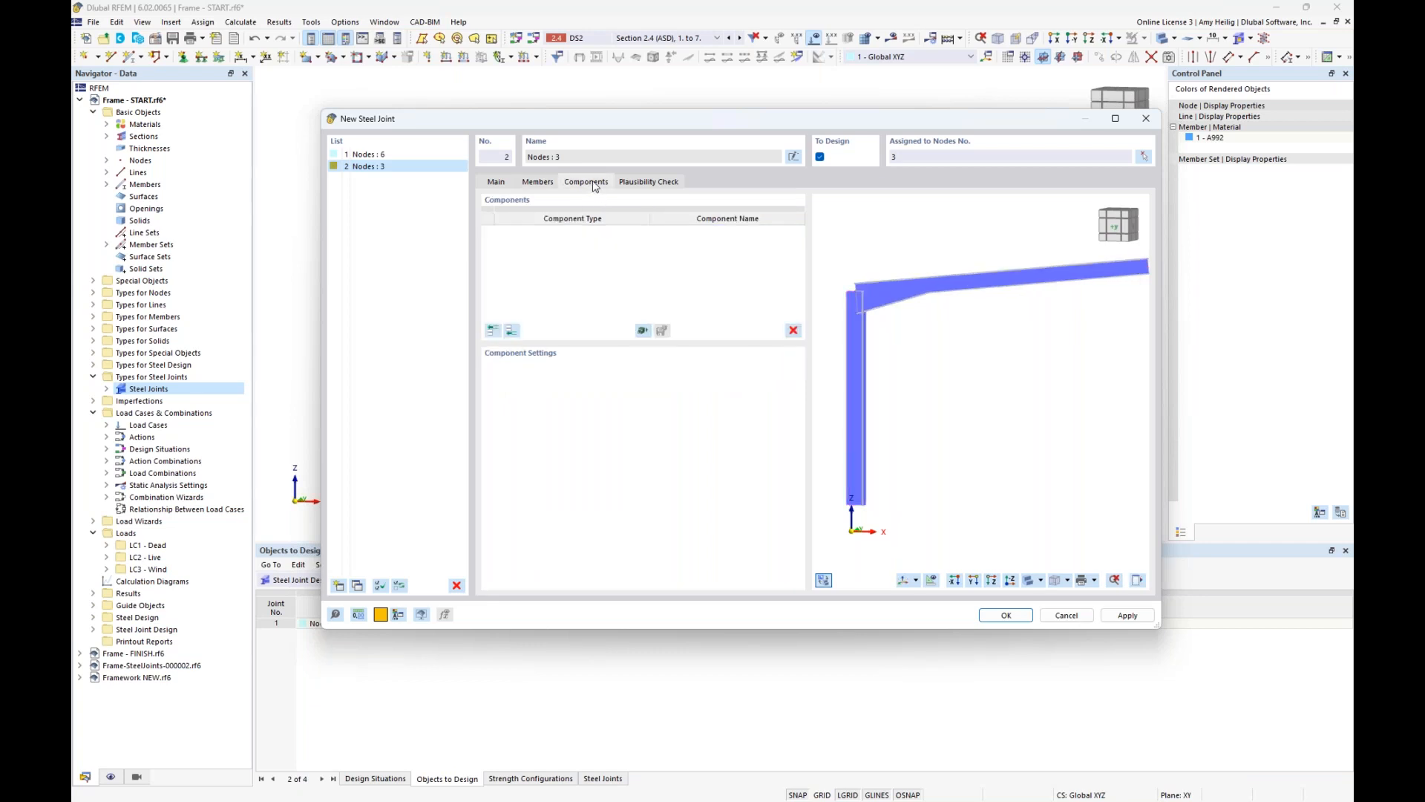
pyautogui.click(643, 330)
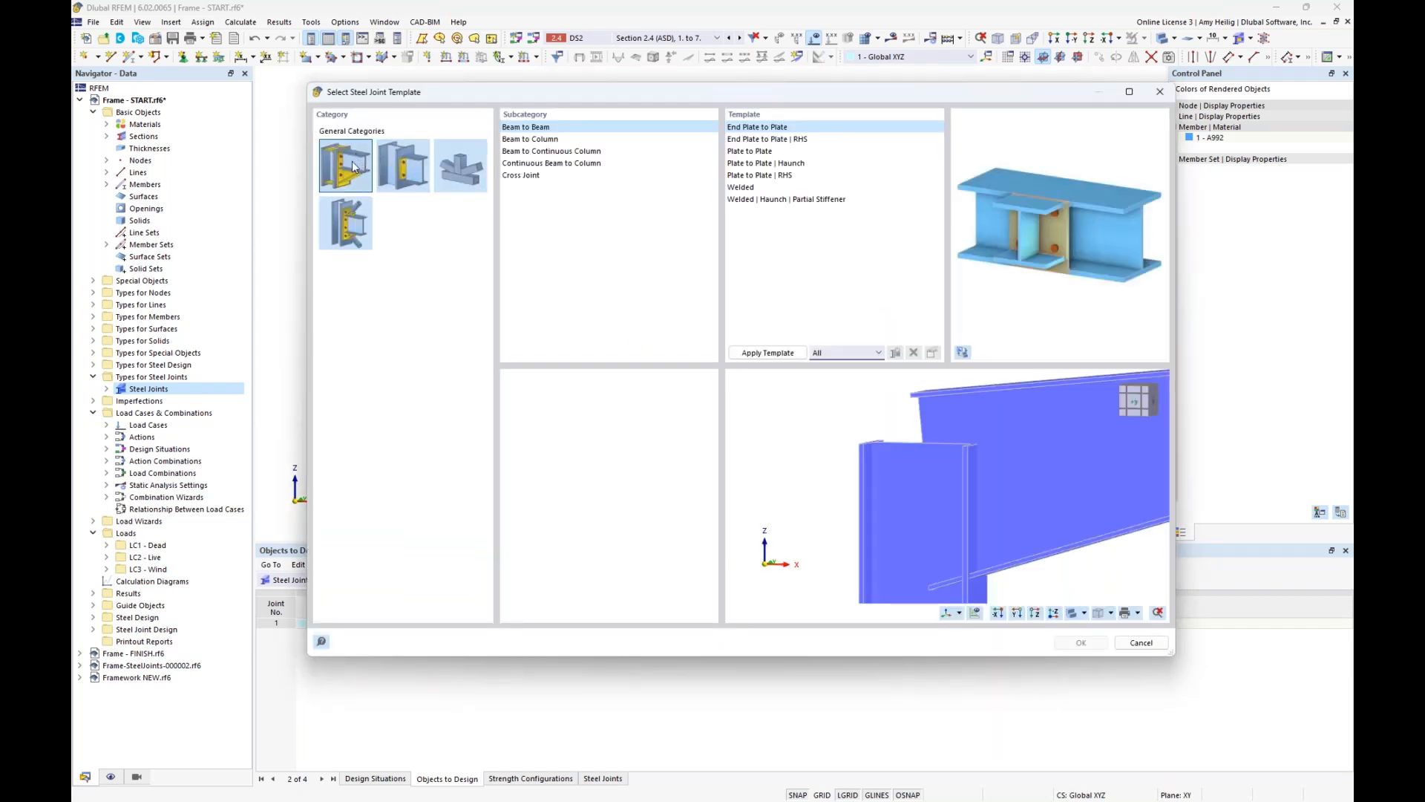
pyautogui.click(524, 141)
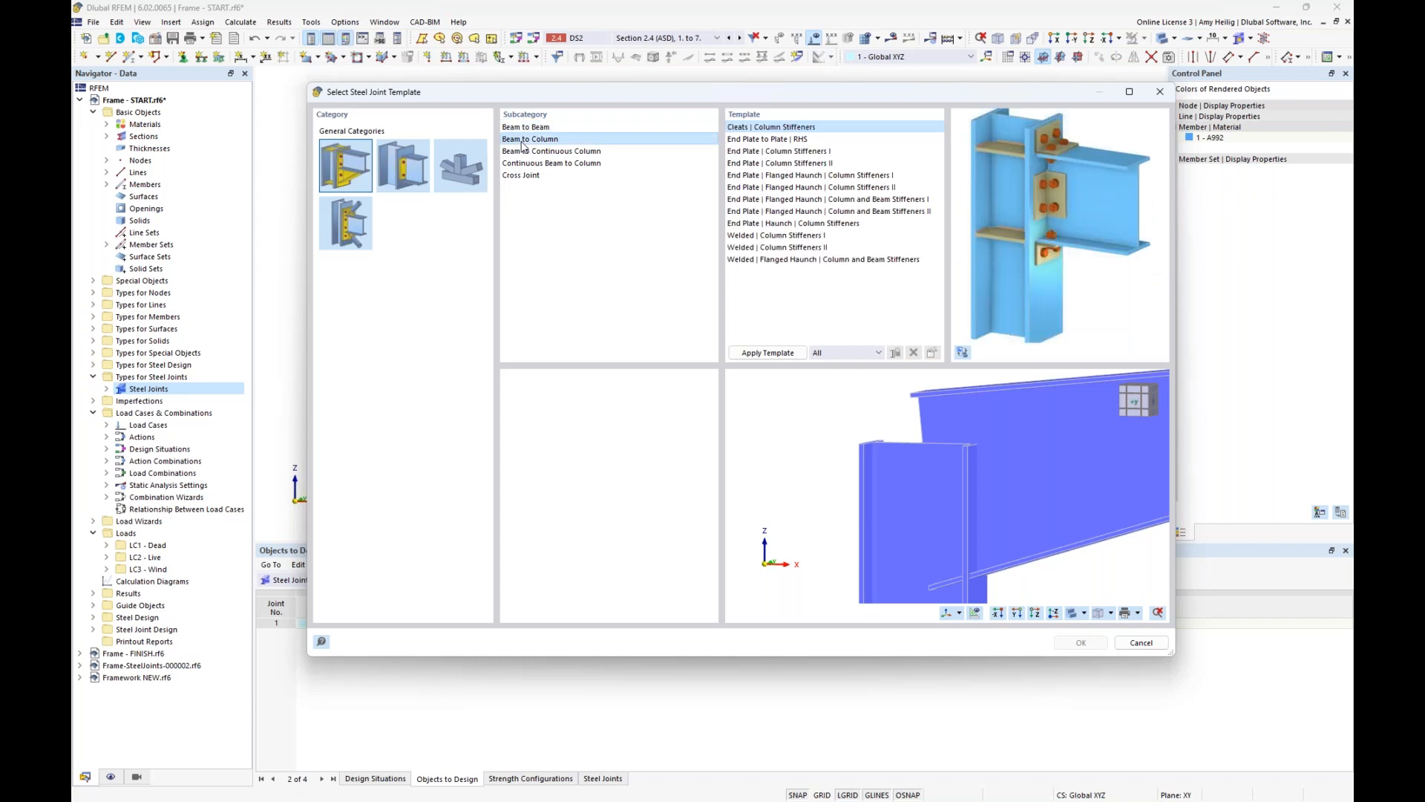
pyautogui.click(765, 140)
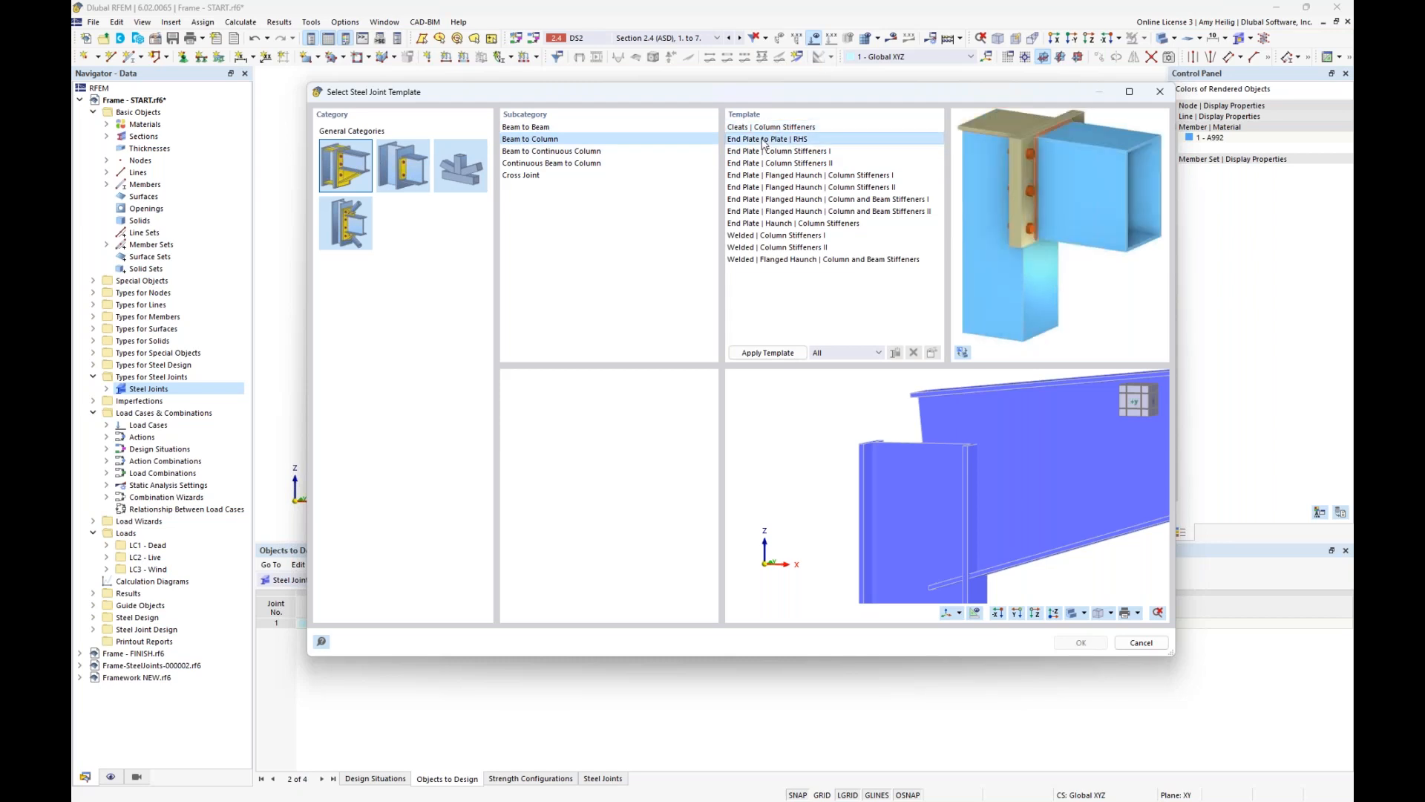
pyautogui.click(761, 152)
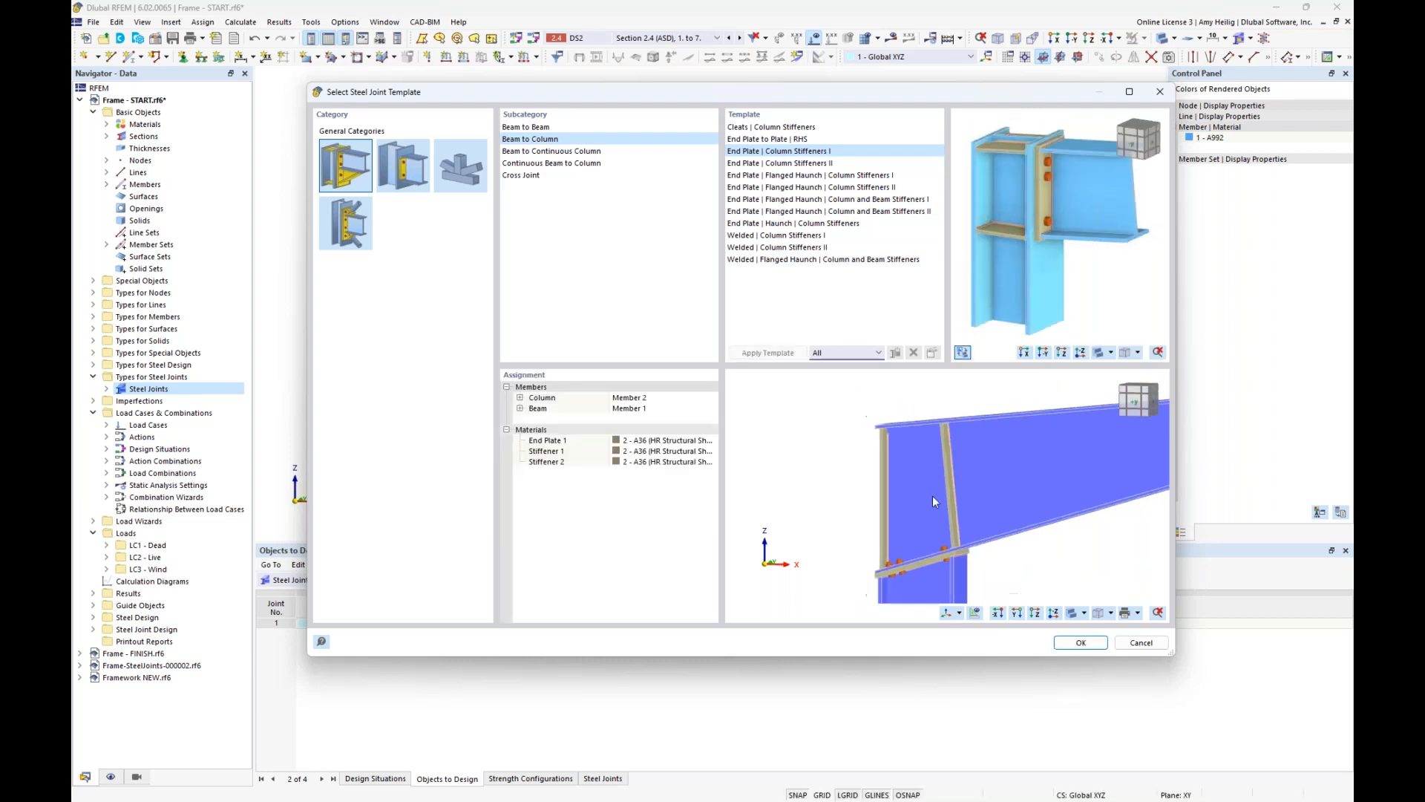
# - Assign Member 1 as the column and Member 2 as the beam in the joint template, and accept it
pyautogui.moveTo(934, 502); pyautogui.dragTo(871, 456, button='middle')
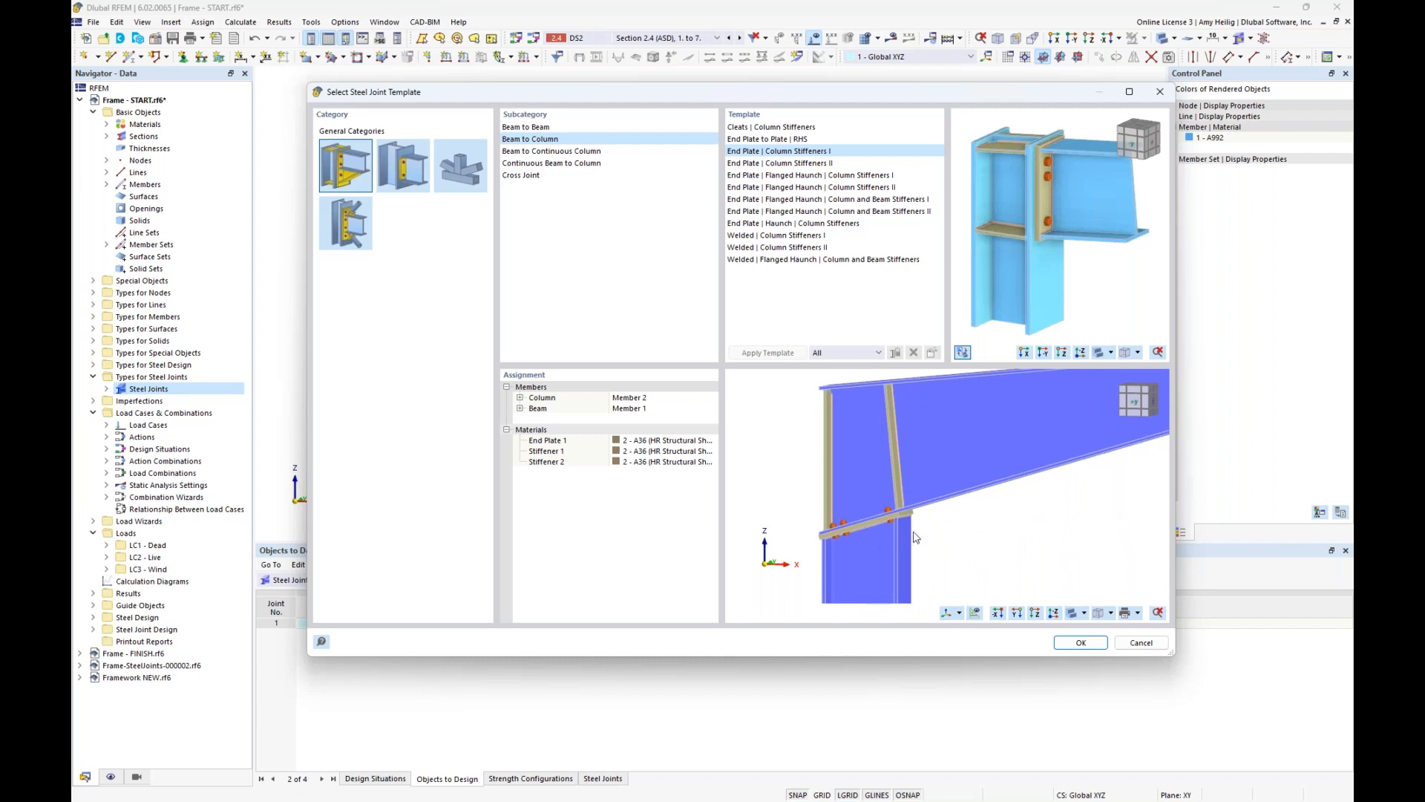
pyautogui.moveTo(953, 540)
pyautogui.keyDown('ctrl'); pyautogui.mouseDown(button='middle')
pyautogui.moveTo(923, 455)
pyautogui.moveTo(955, 551)
pyautogui.moveTo(980, 547)
pyautogui.moveTo(950, 554)
pyautogui.mouseUp(button='middle'); pyautogui.keyUp('ctrl')
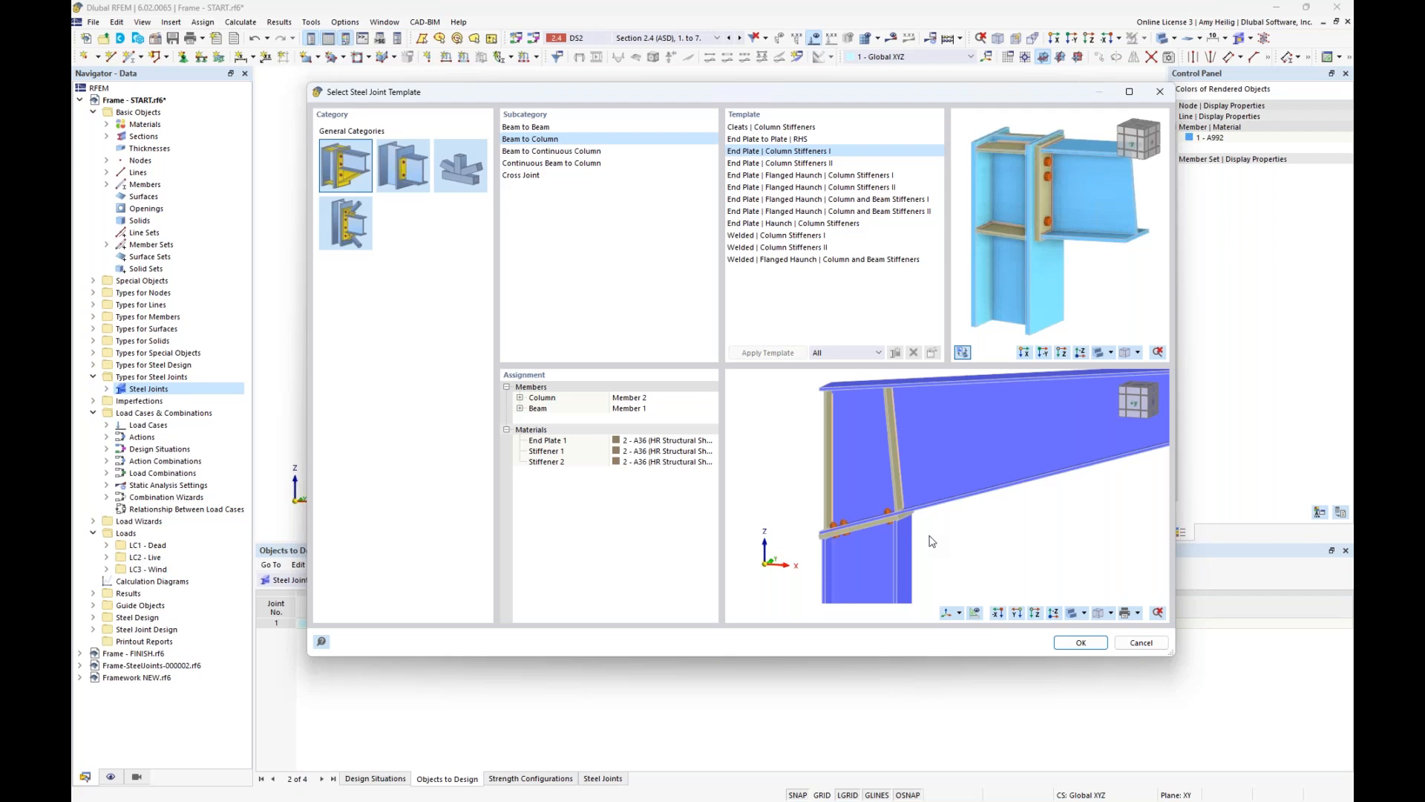
pyautogui.click(642, 398)
pyautogui.click(643, 399)
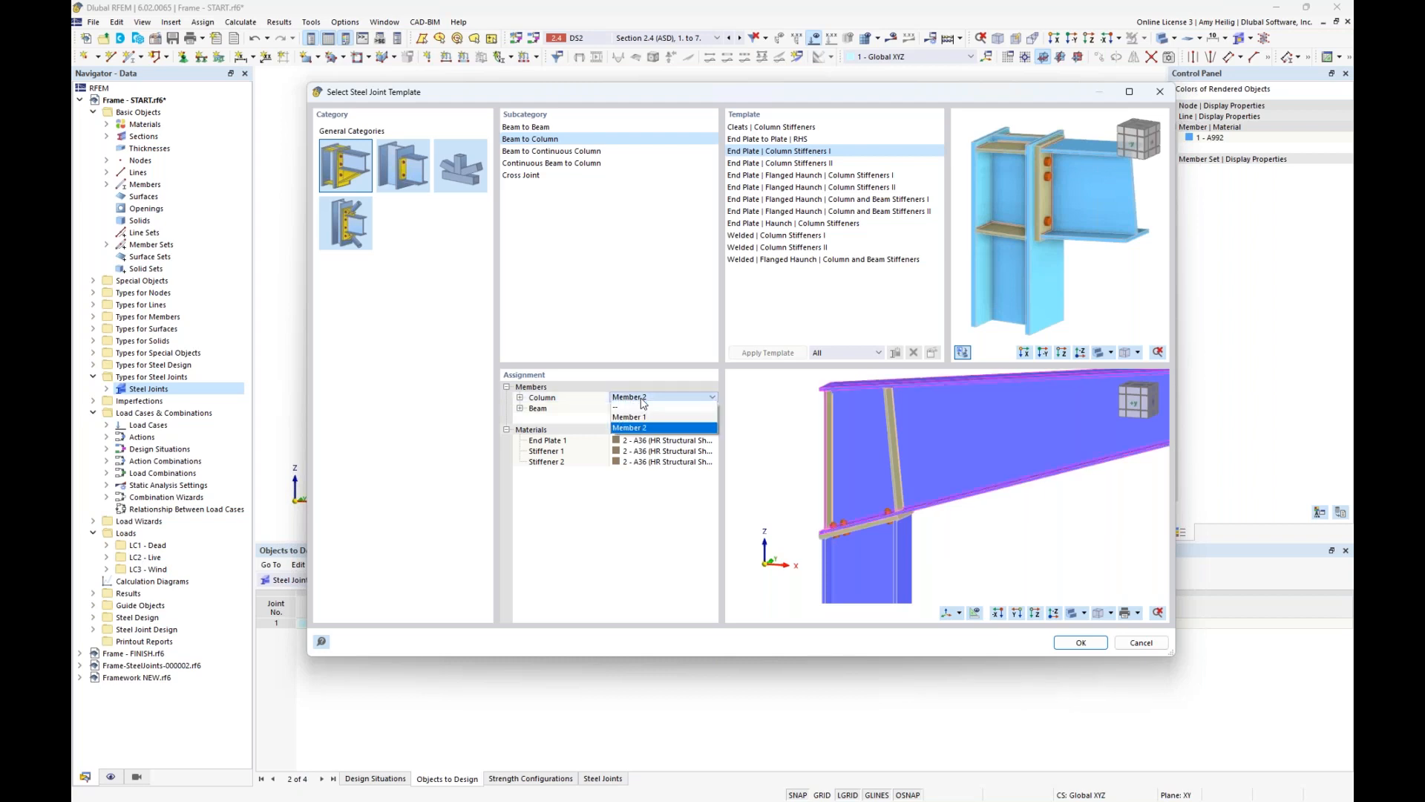
pyautogui.click(644, 418)
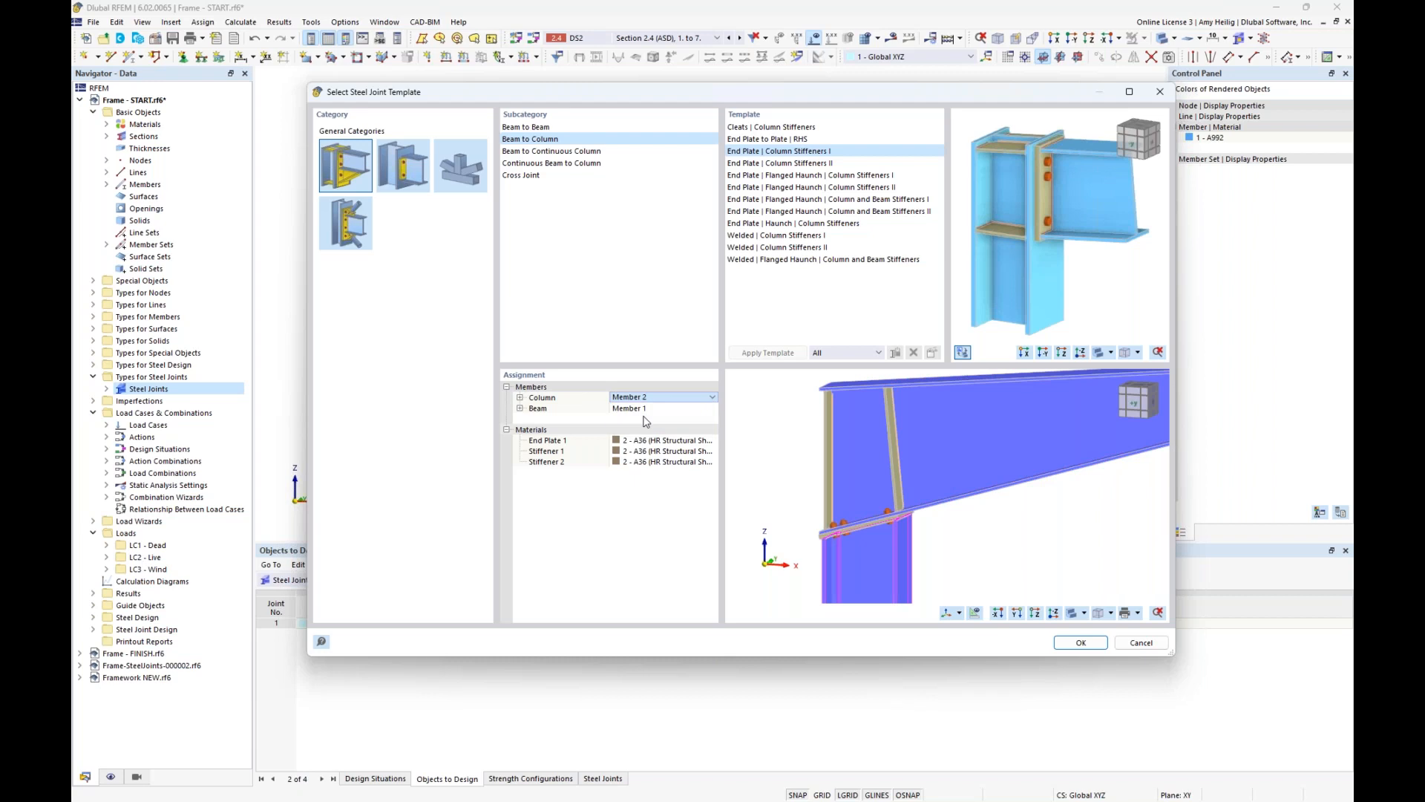
pyautogui.click(643, 408)
pyautogui.click(643, 409)
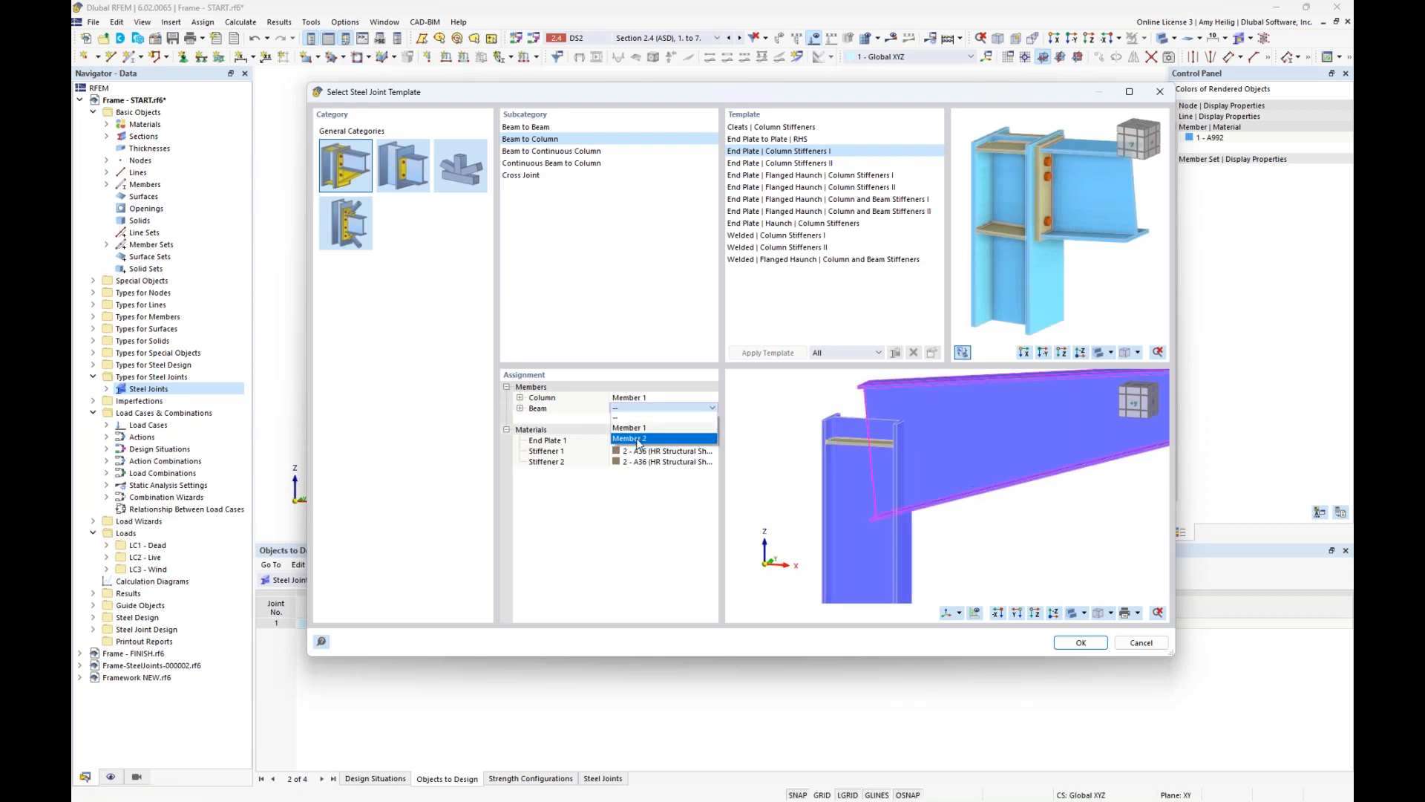
pyautogui.click(639, 439)
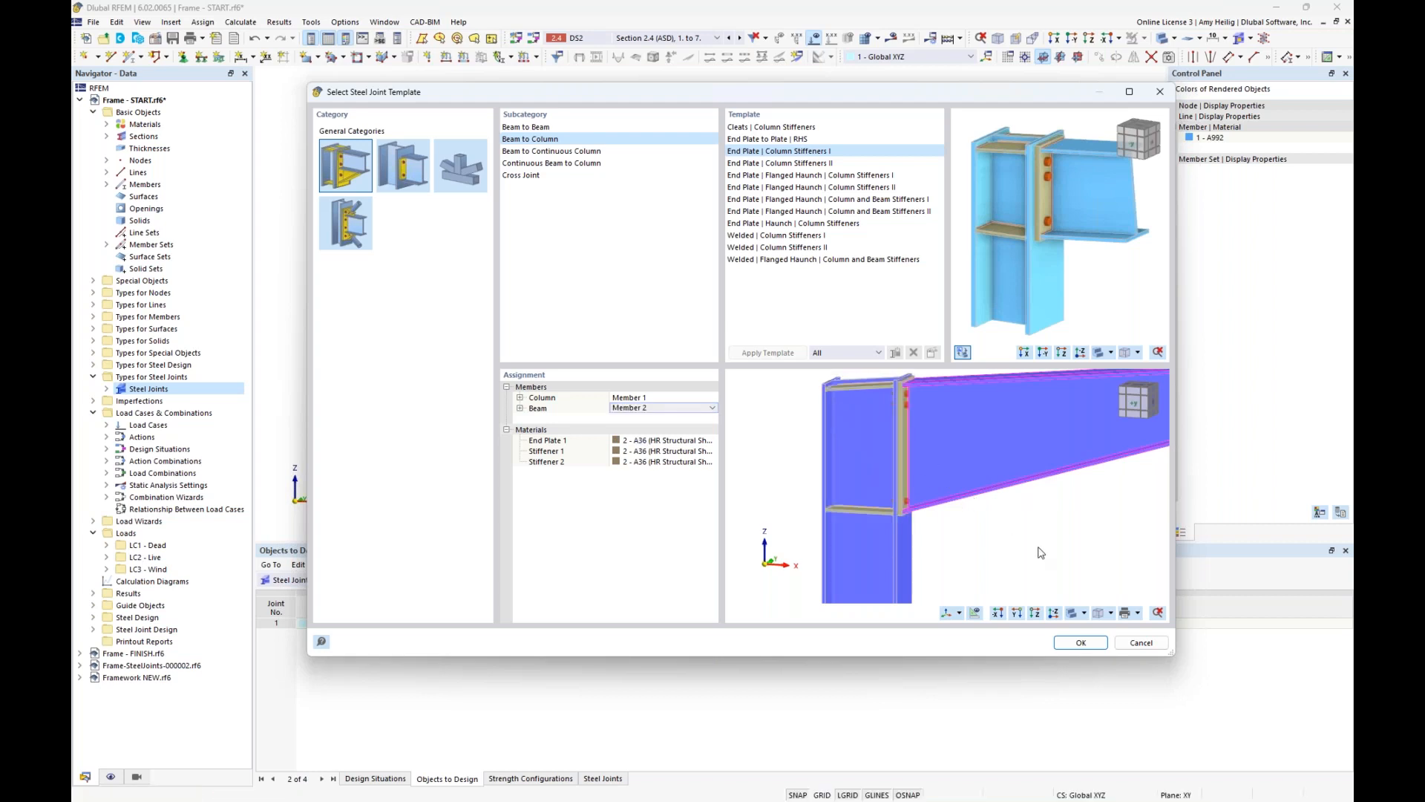
pyautogui.click(1079, 639)
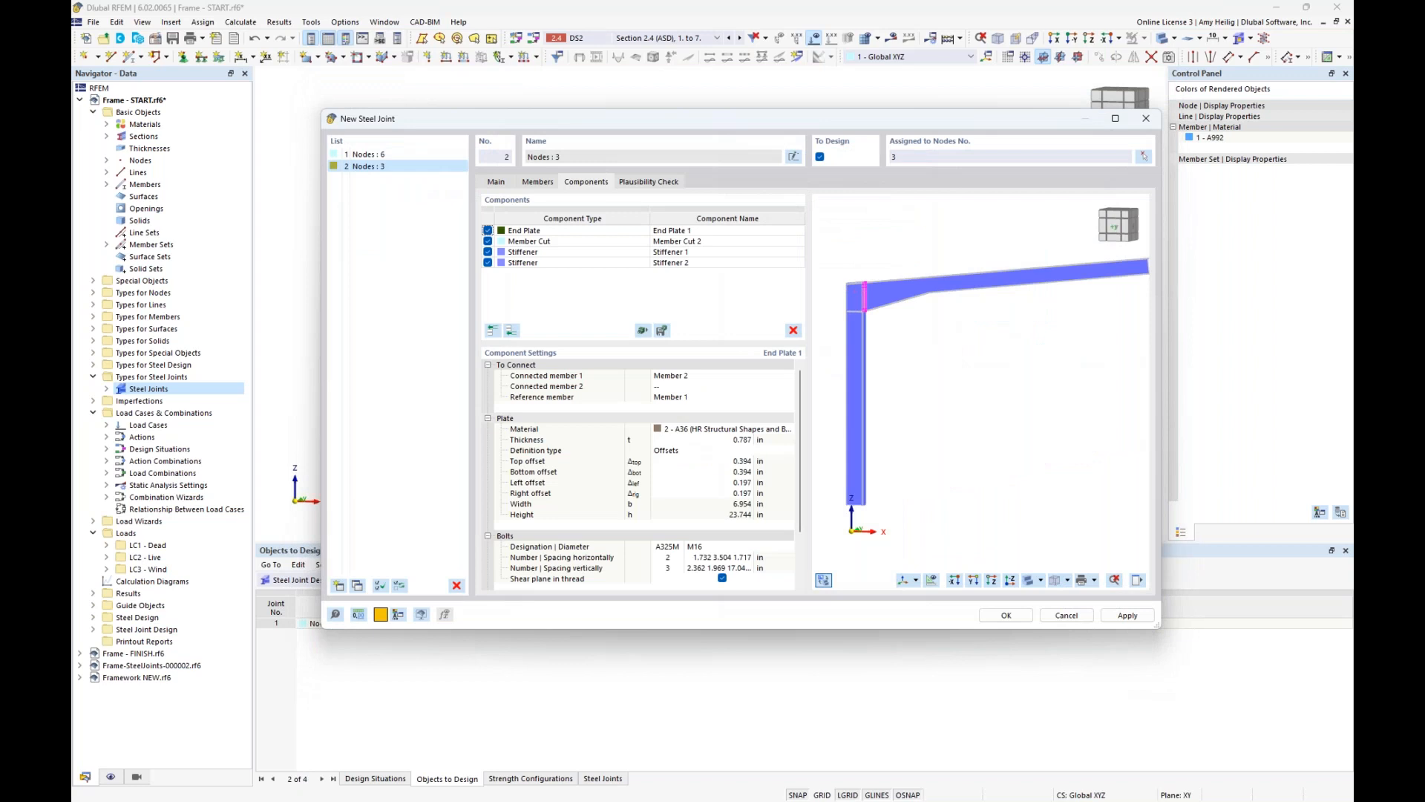
# - Examine the End Plate component close up and highlight its connected member and reference member in the joint preview
pyautogui.scroll(5, 861, 297)
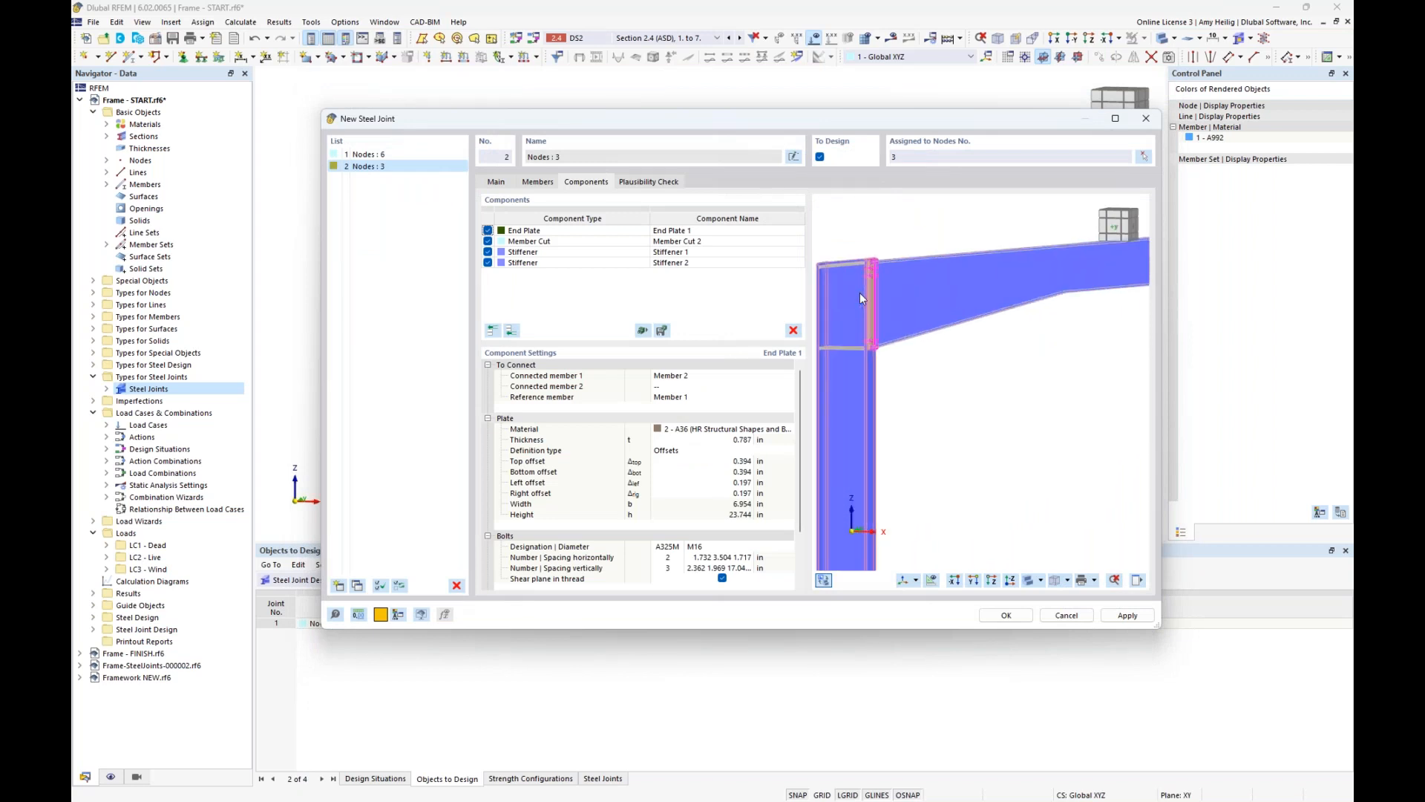
pyautogui.moveTo(899, 343); pyautogui.dragTo(1005, 394, button='middle')
pyautogui.scroll(2, 972, 380)
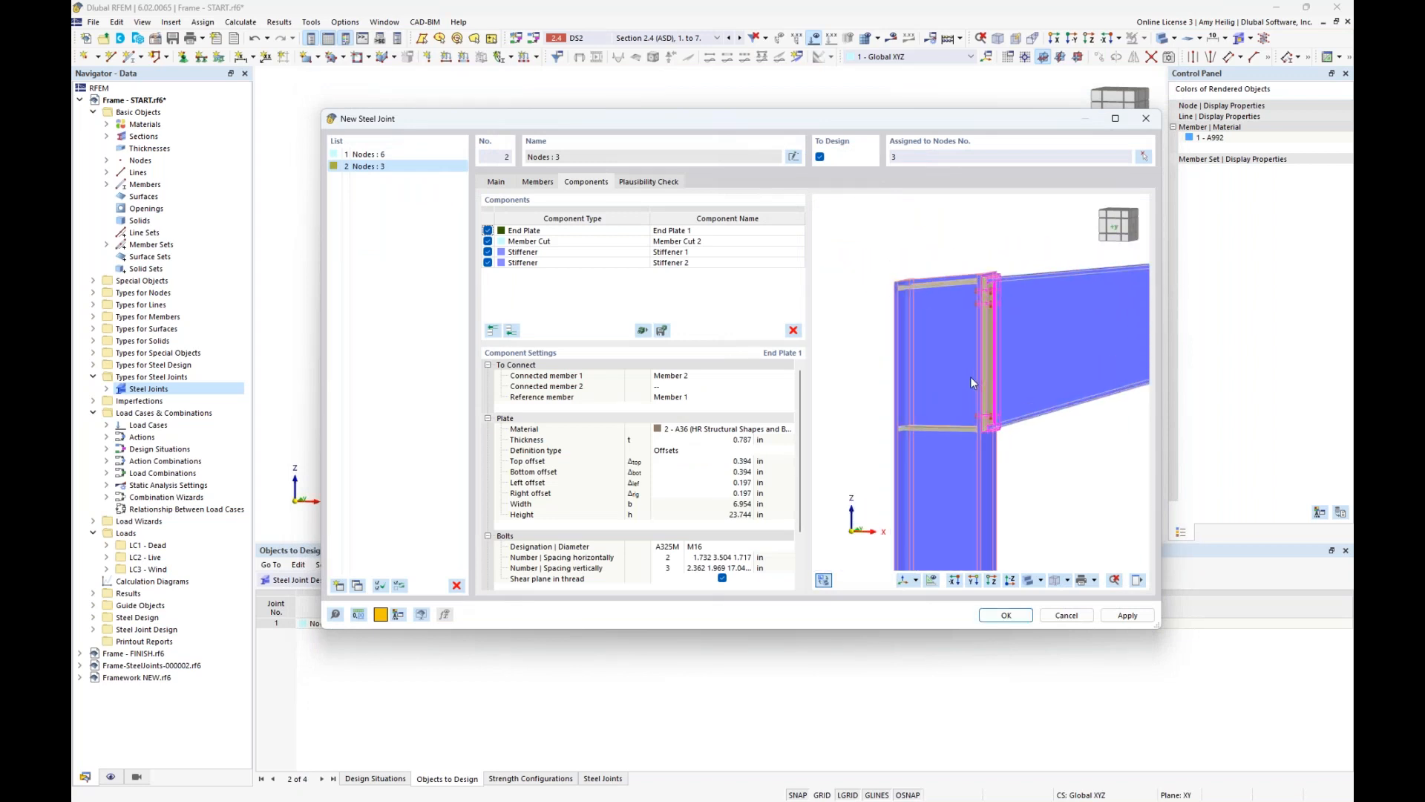
pyautogui.click(534, 231)
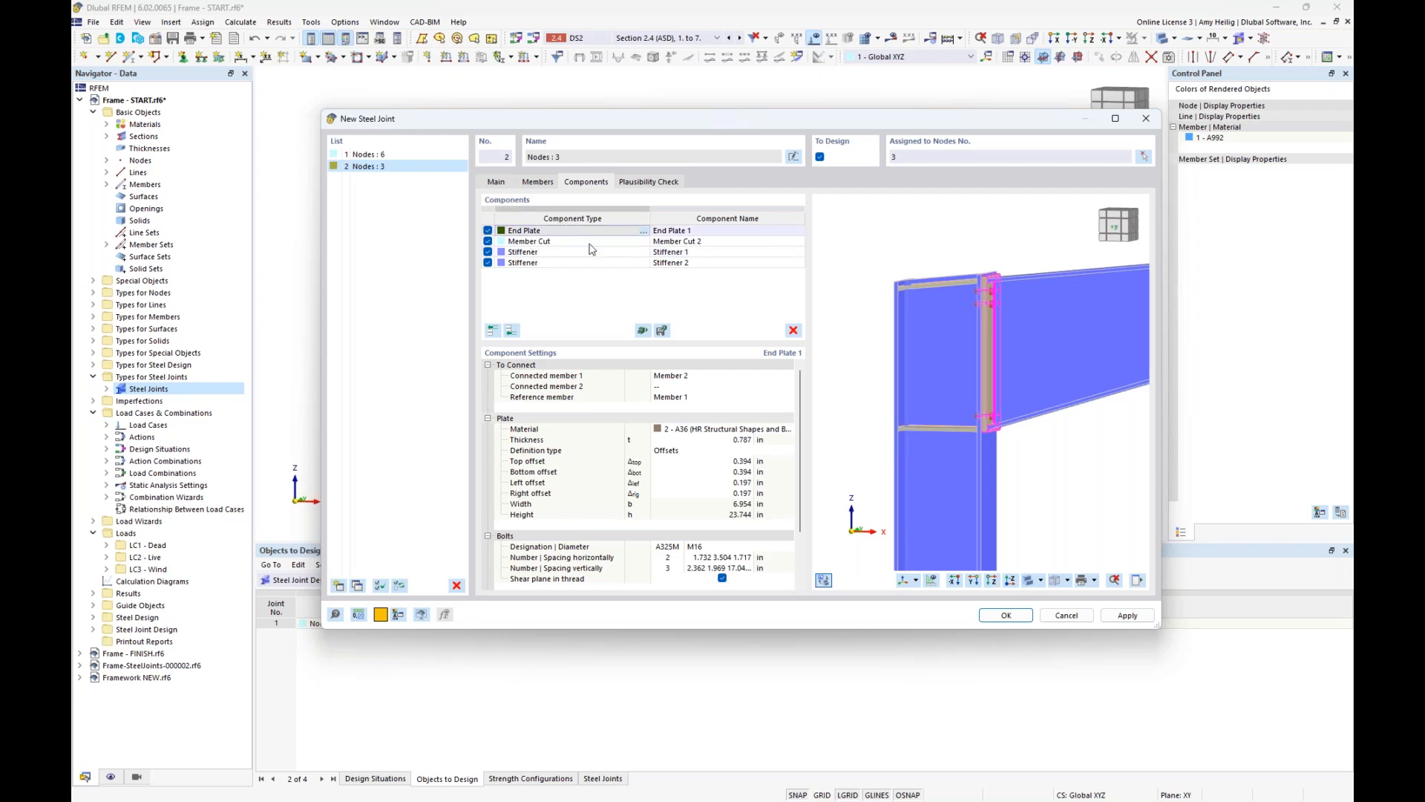
pyautogui.keyDown('ctrl'); pyautogui.moveTo(1066, 491); pyautogui.dragTo(991, 459, button='middle'); pyautogui.keyUp('ctrl')
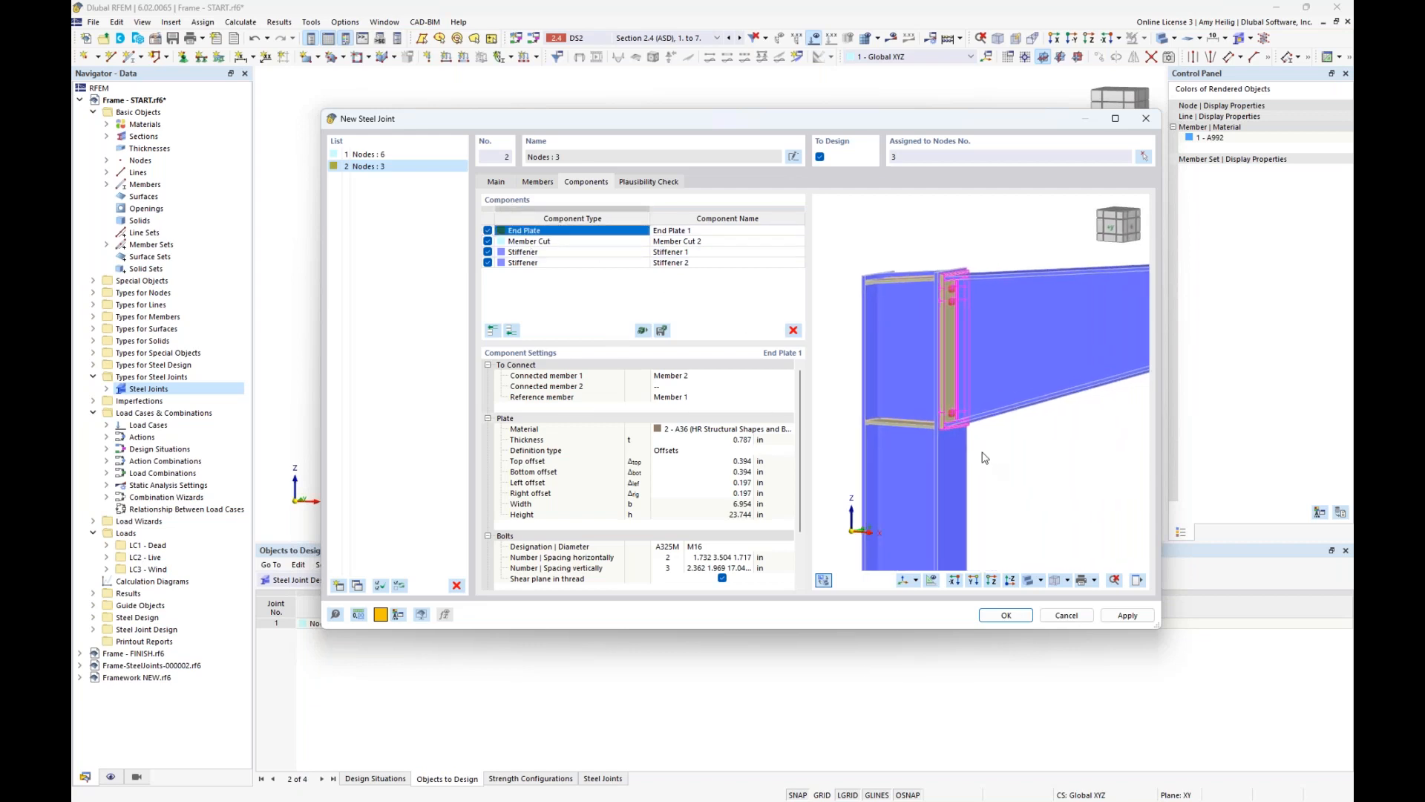
pyautogui.scroll(1, 959, 424)
pyautogui.scroll(1, 959, 428)
pyautogui.click(716, 378)
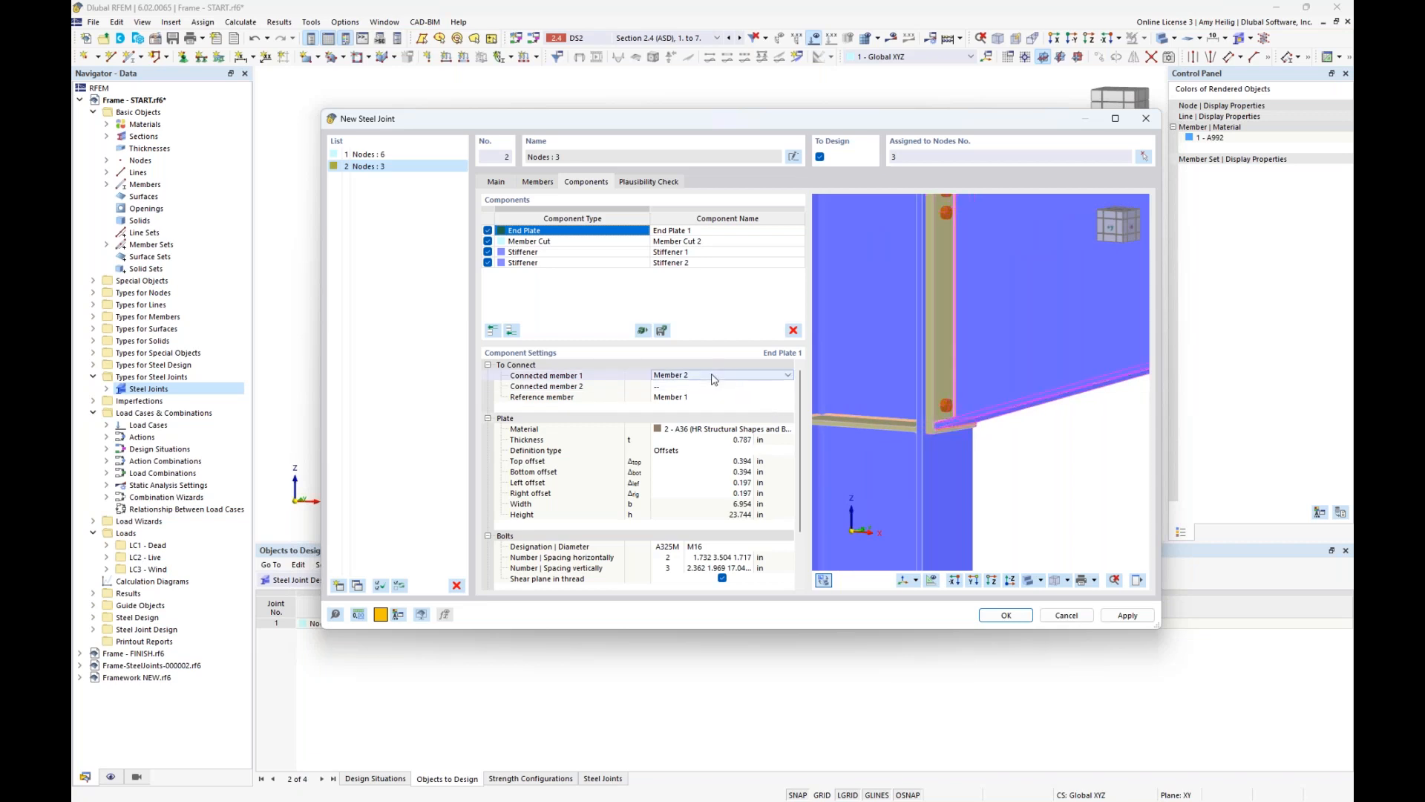
pyautogui.scroll(-2, 987, 349)
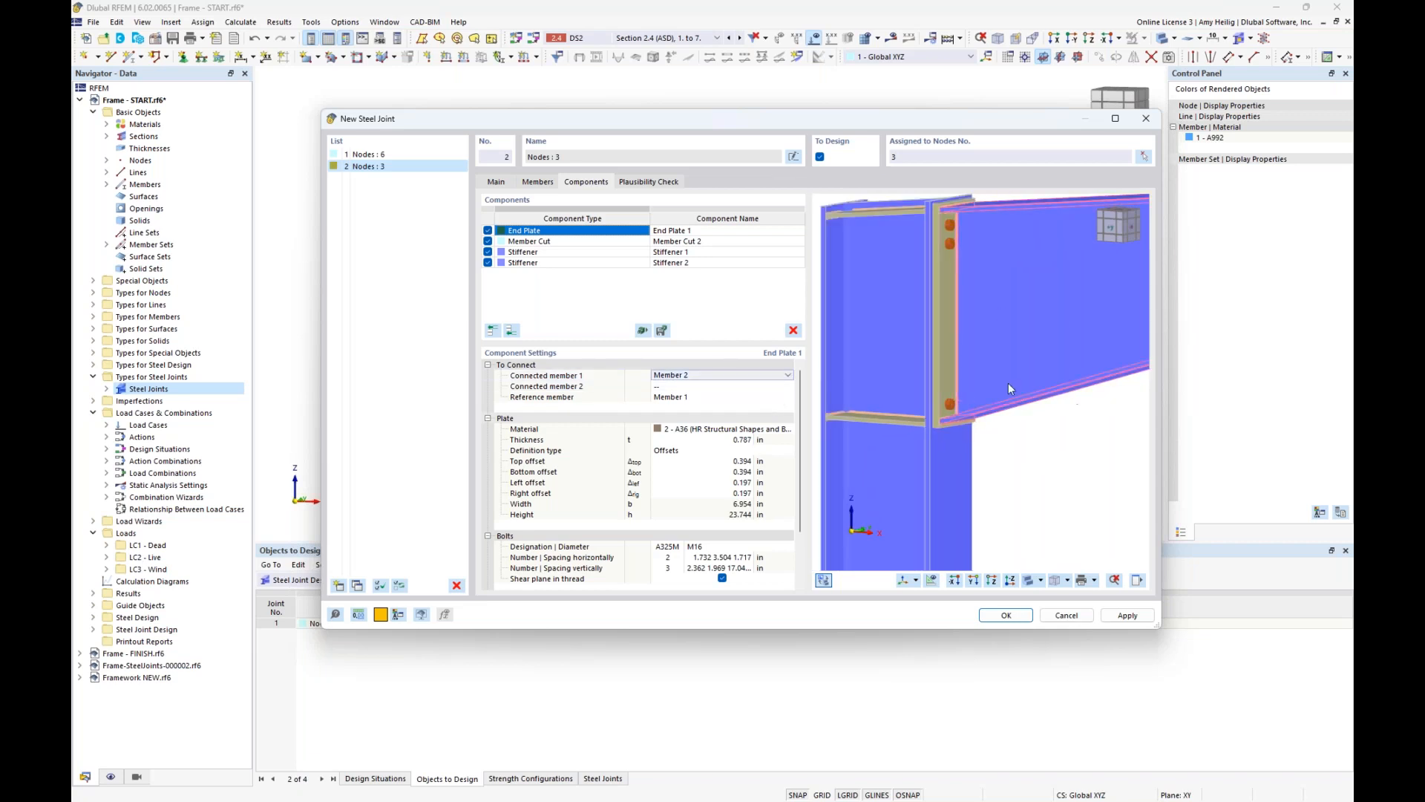
pyautogui.click(710, 399)
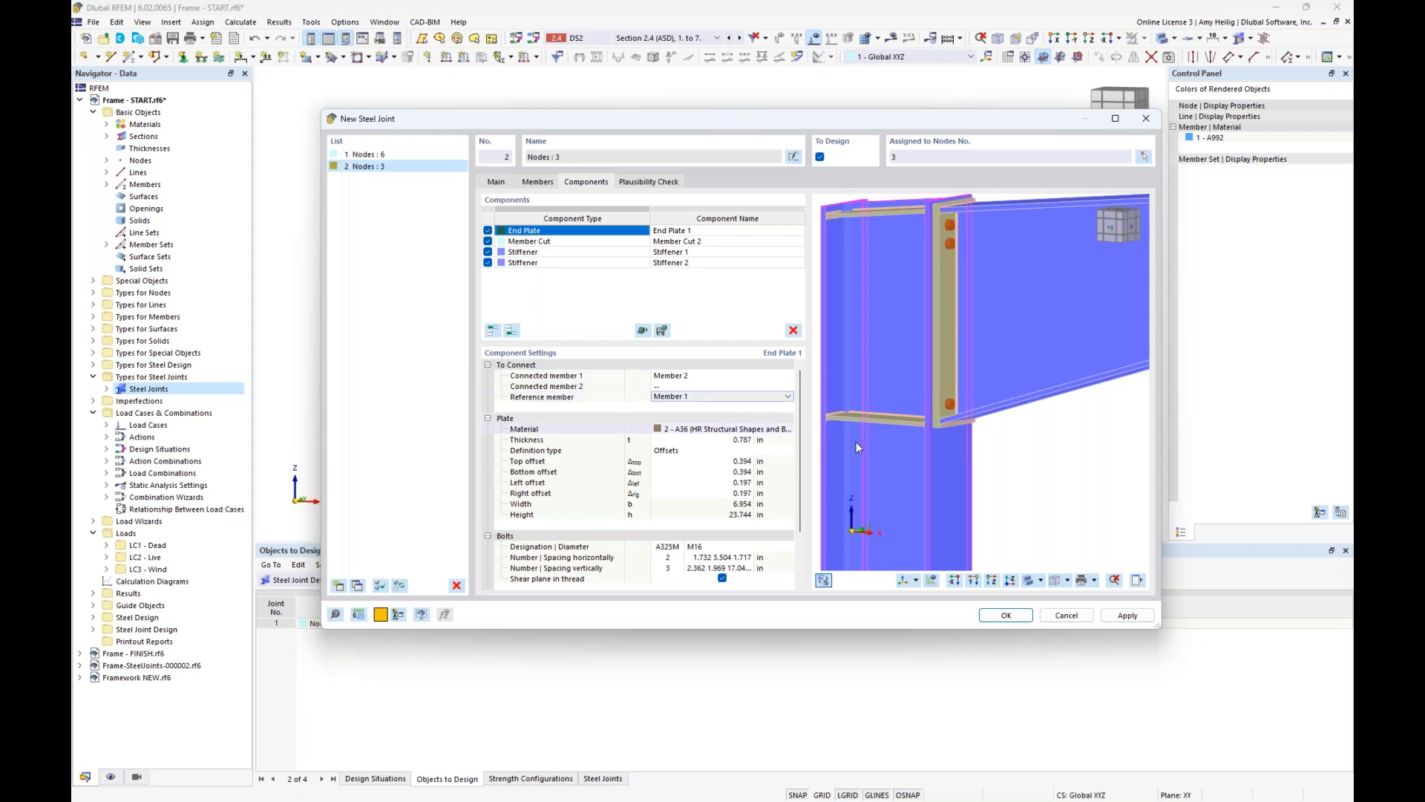
# - Set the end plate's thickness to 0.75 in
pyautogui.click(714, 440)
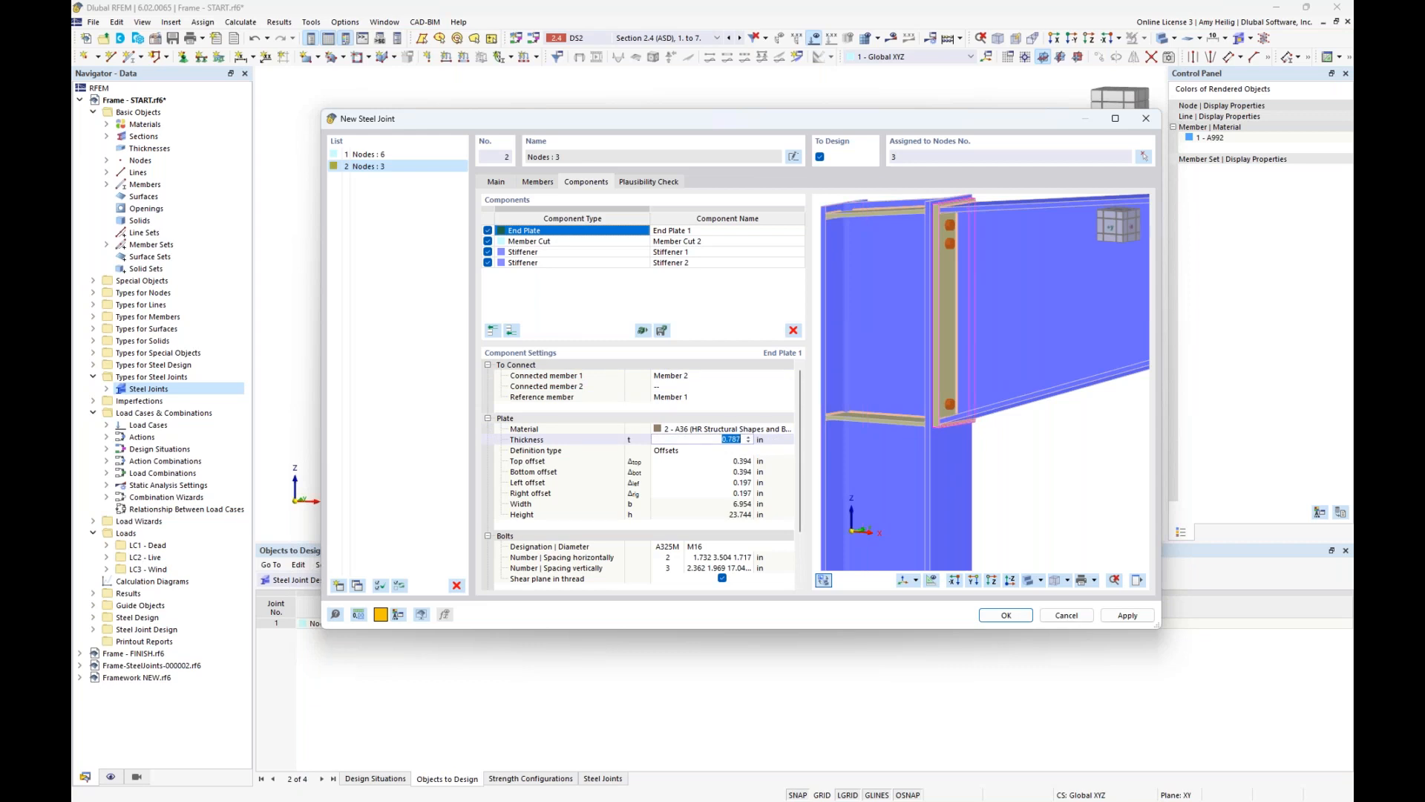
pyautogui.write('0.75')
pyautogui.press('Tab')
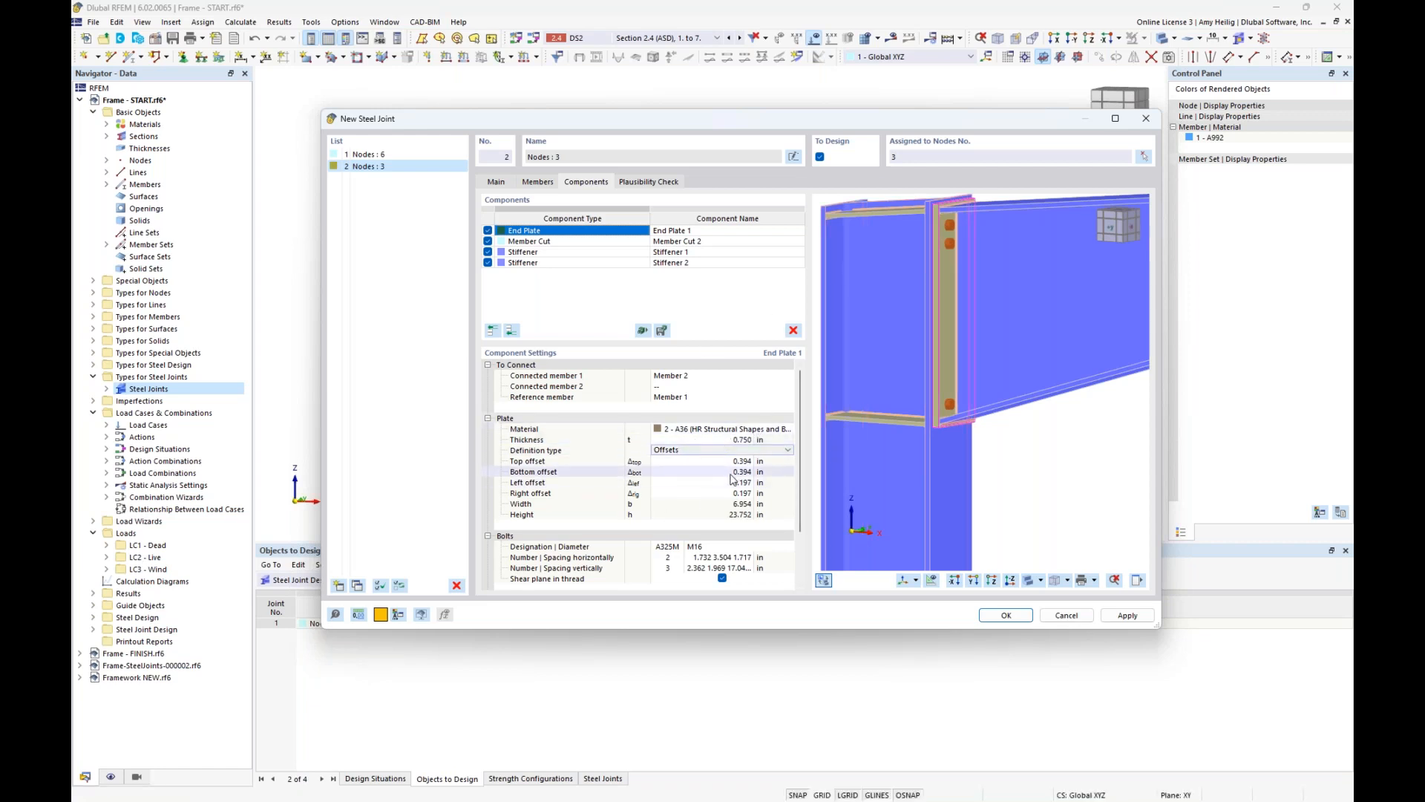
# - Set the end plate's top offset to 0.5 in
pyautogui.scroll(5, 949, 325)
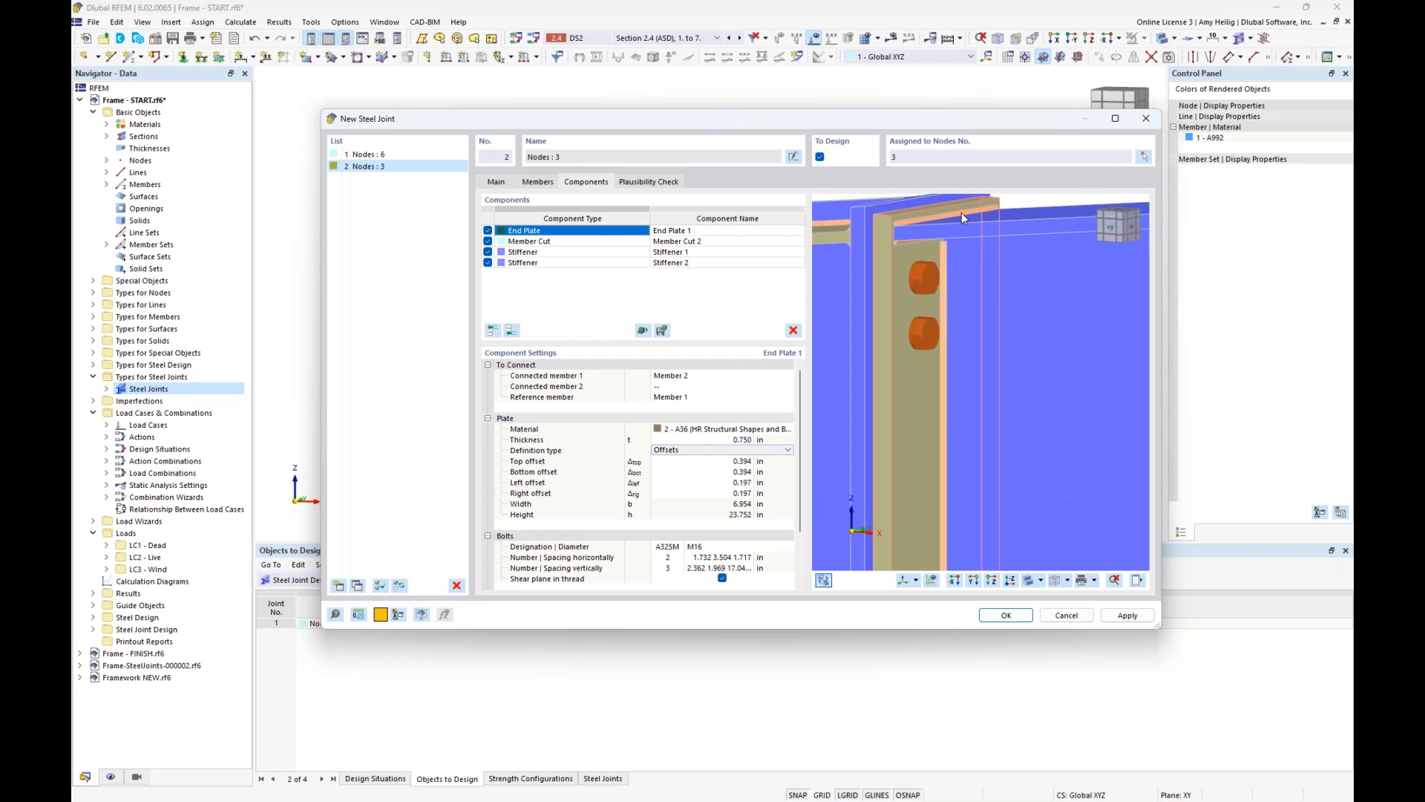
pyautogui.moveTo(933, 271); pyautogui.dragTo(966, 334, button='middle')
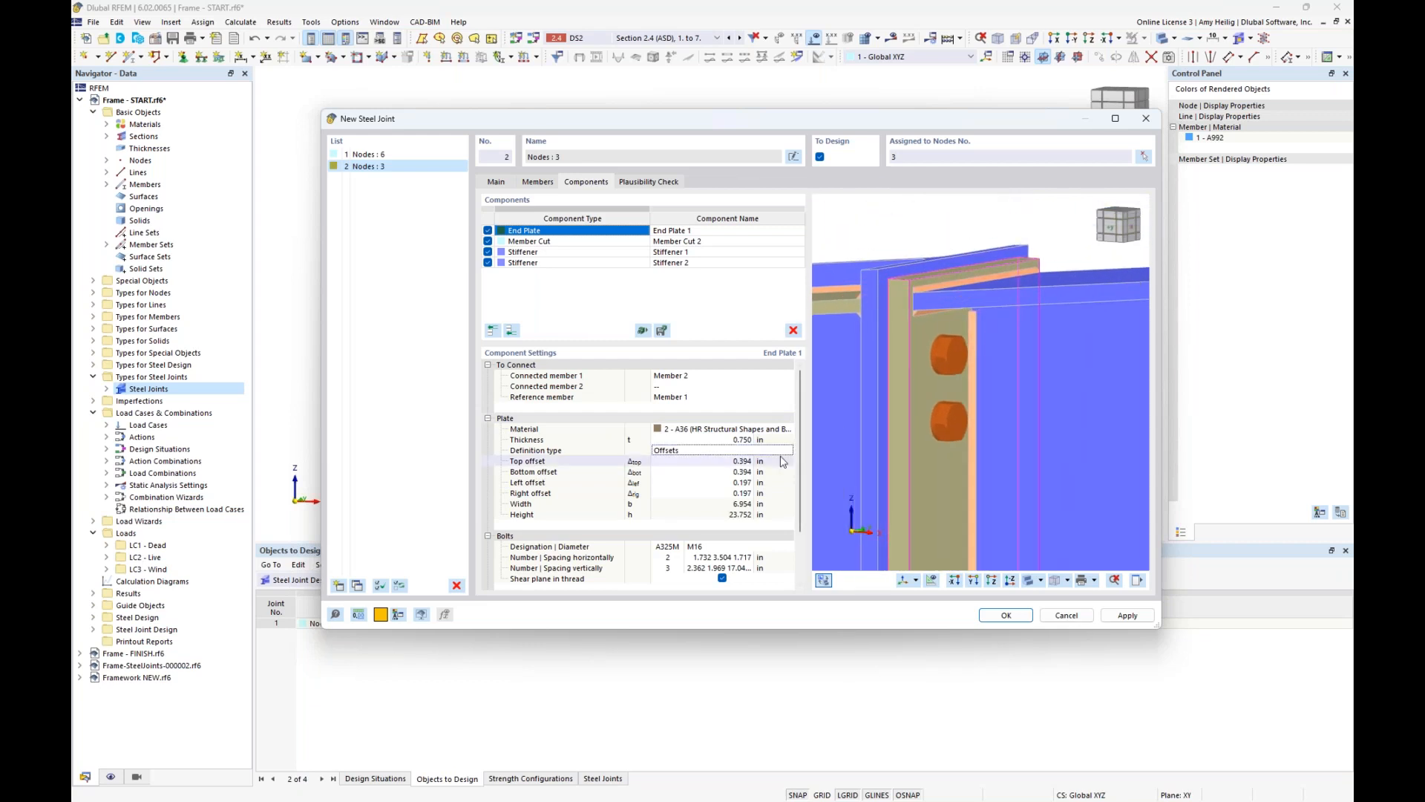
pyautogui.click(738, 461)
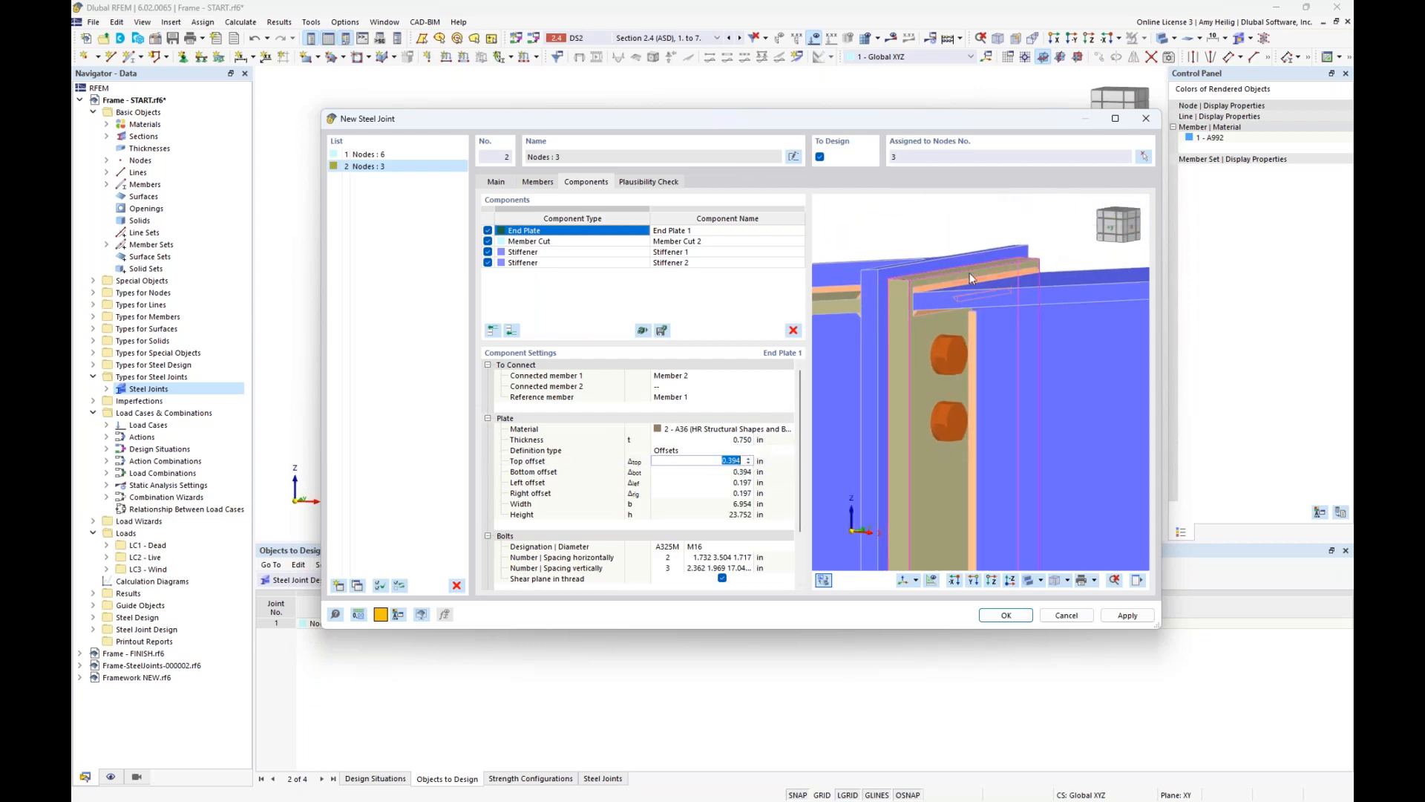
pyautogui.write('0.5')
pyautogui.press('Tab')
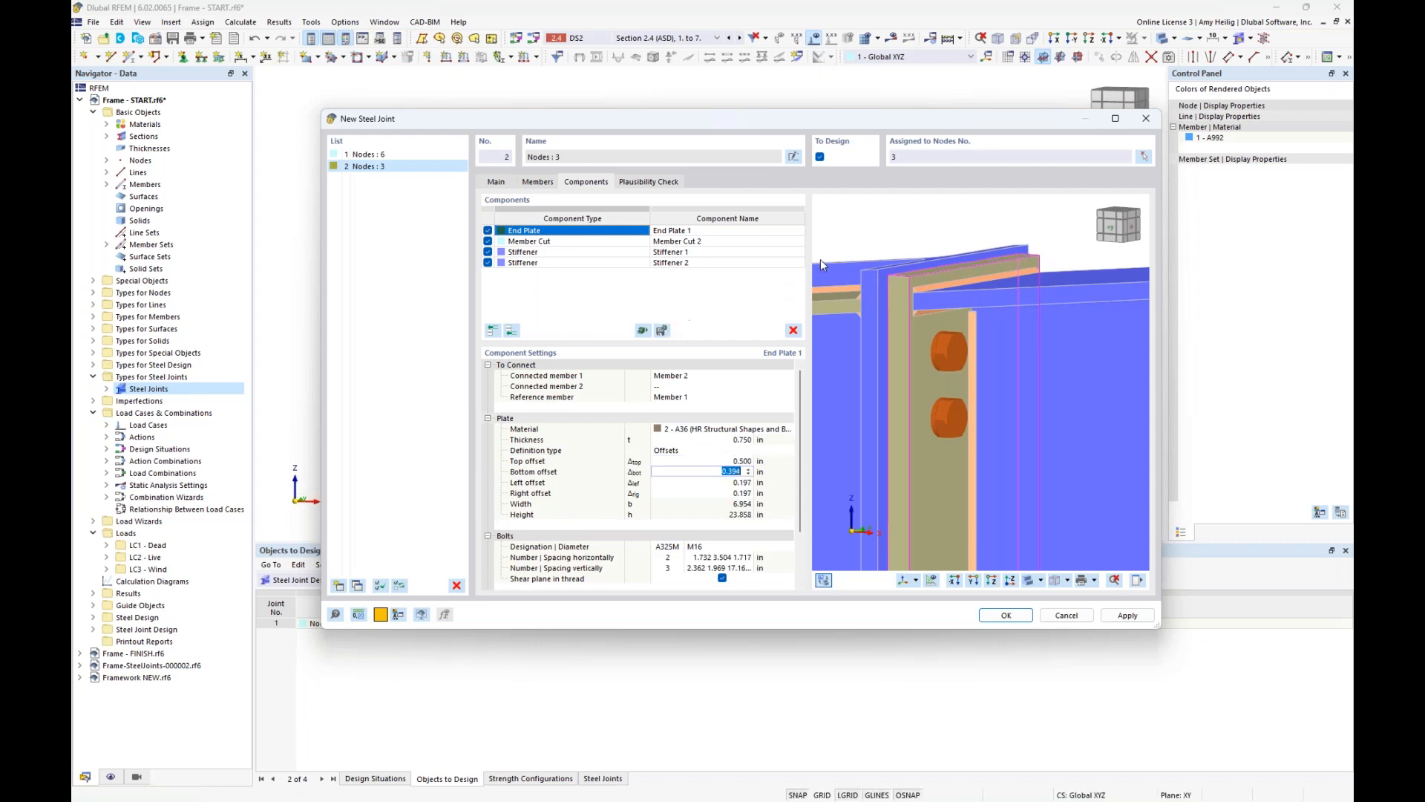
# - Set the end plate's bottom offset to 1.0 in
pyautogui.scroll(-3, 977, 338)
pyautogui.moveTo(978, 511); pyautogui.dragTo(985, 304, button='middle')
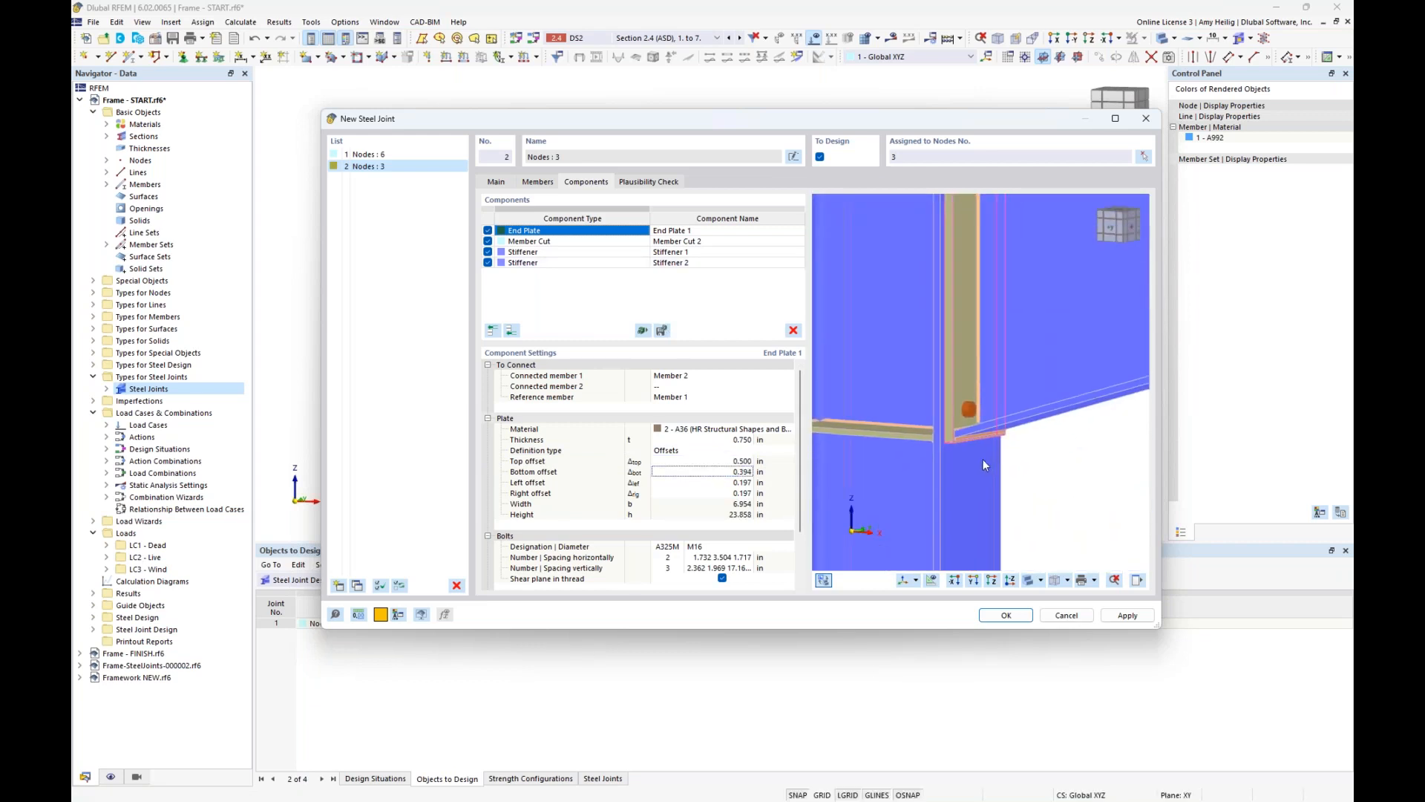
pyautogui.scroll(2, 975, 451)
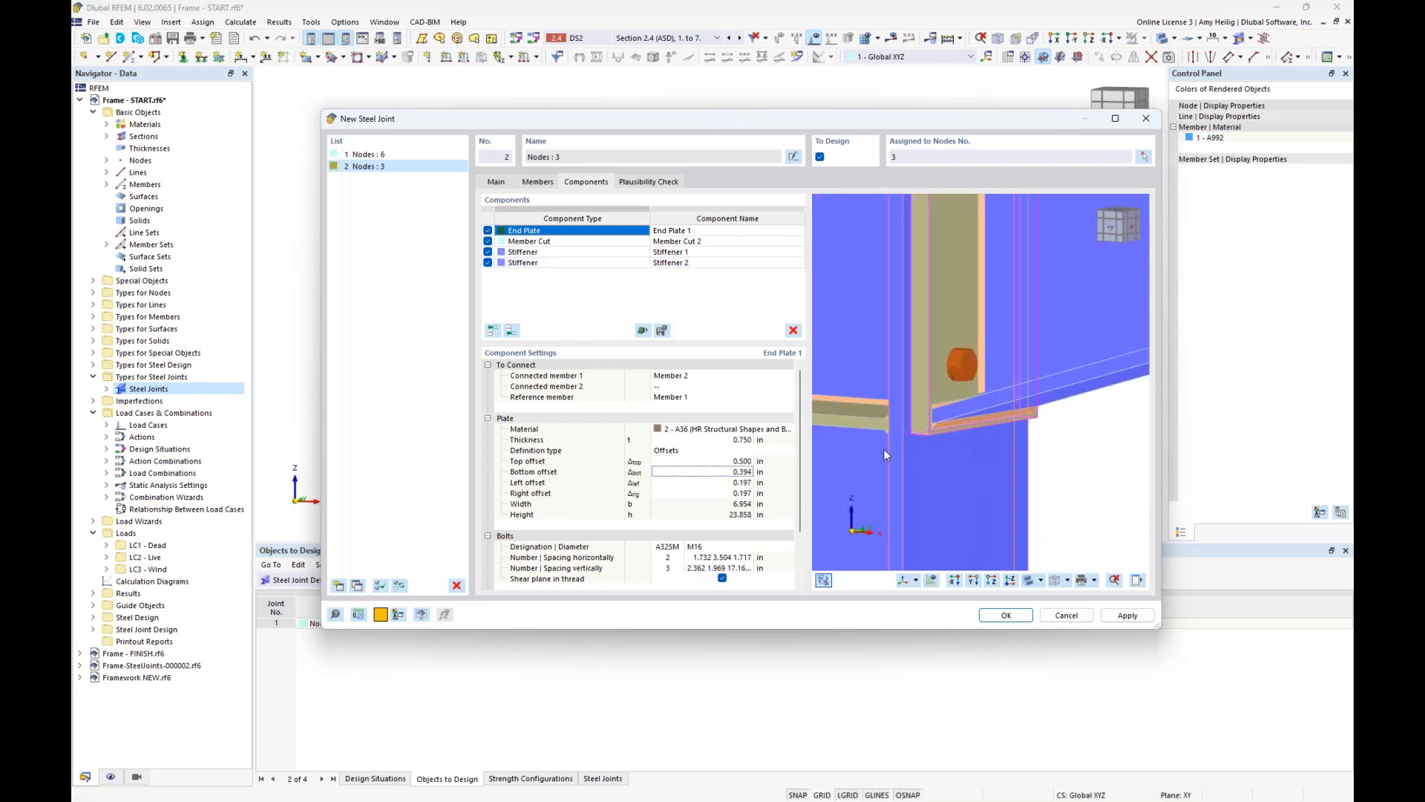
pyautogui.click(726, 473)
pyautogui.write('1.0')
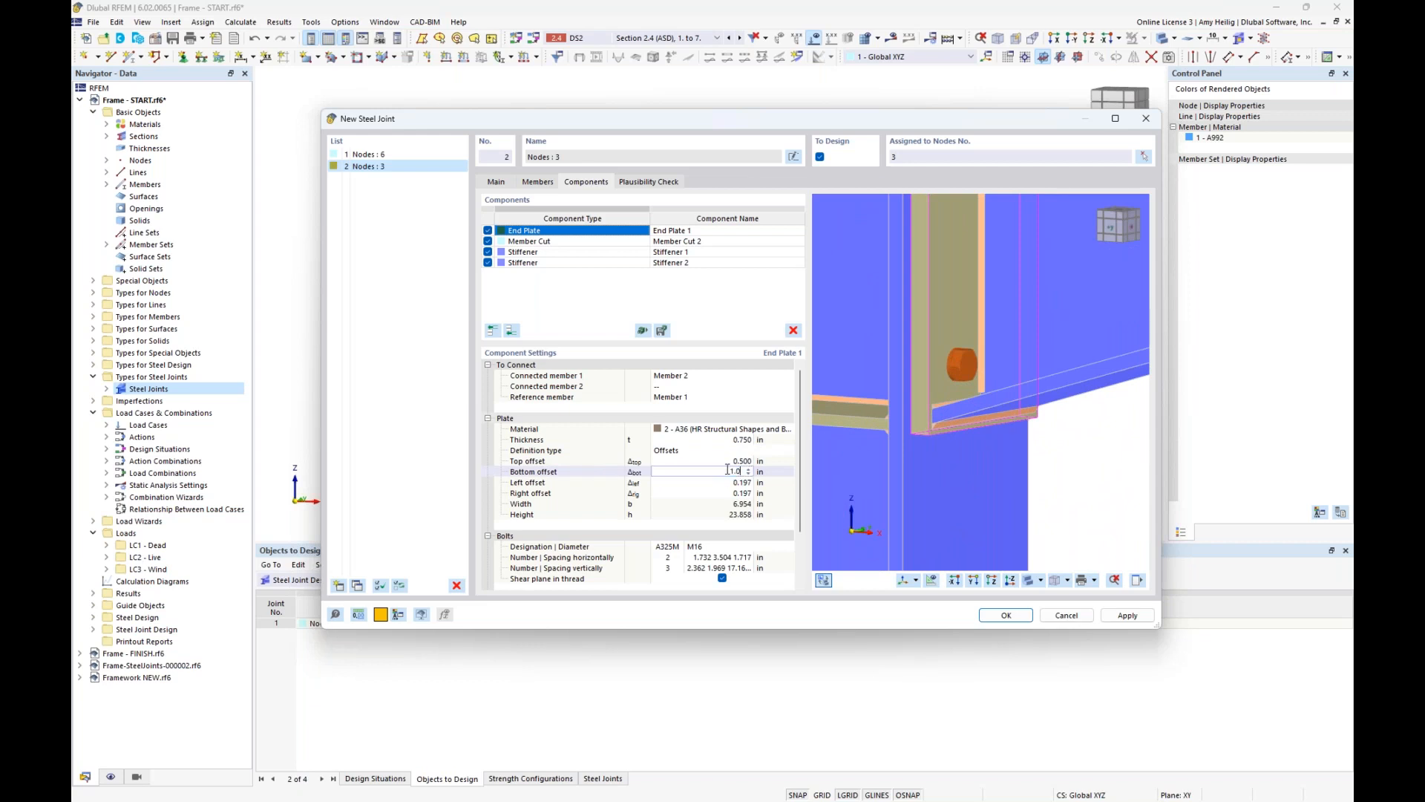
pyautogui.press('Tab')
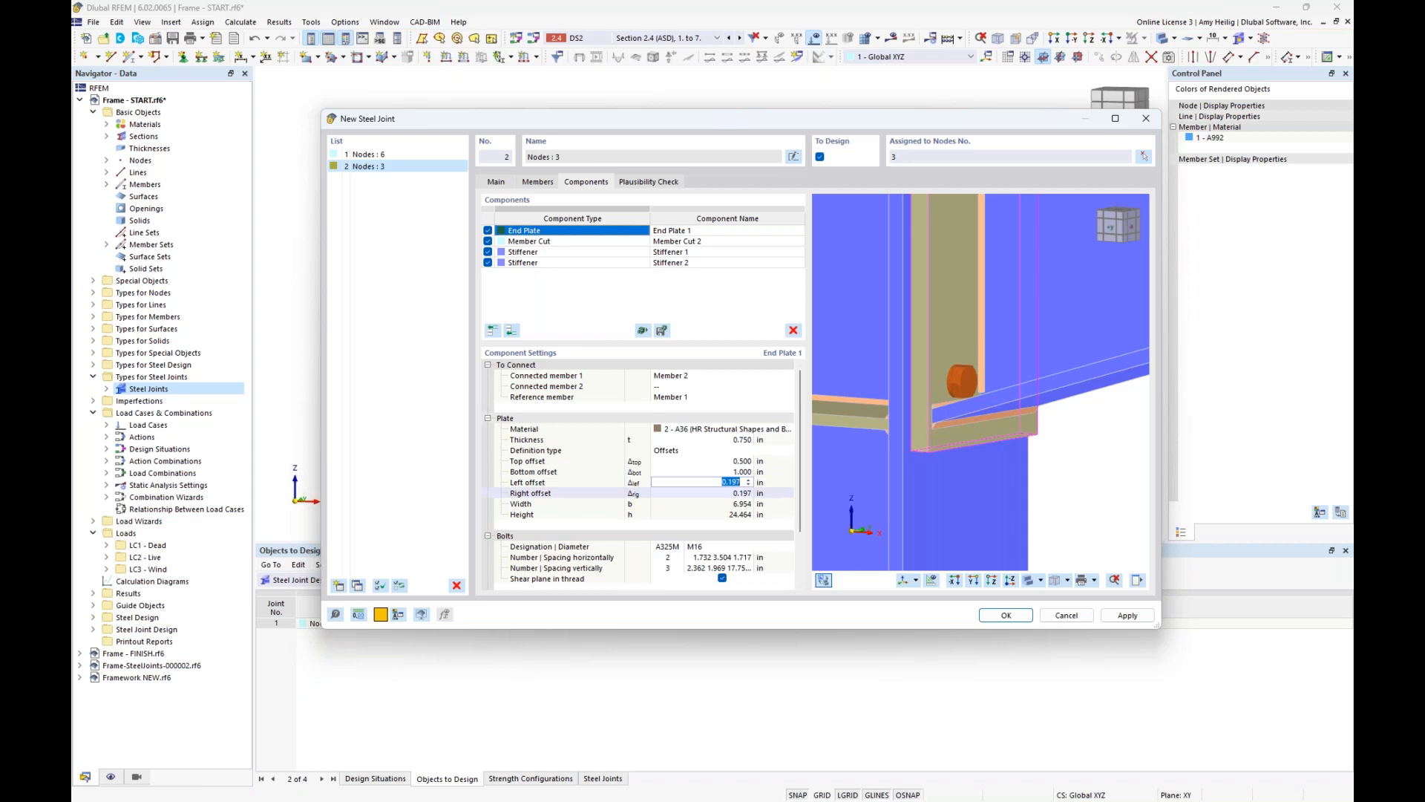
# - Set both the left and right offsets of the end plate to 0.25 in
pyautogui.write('0.25')
pyautogui.press('Tab')
pyautogui.write('0.25')
pyautogui.press('Return')
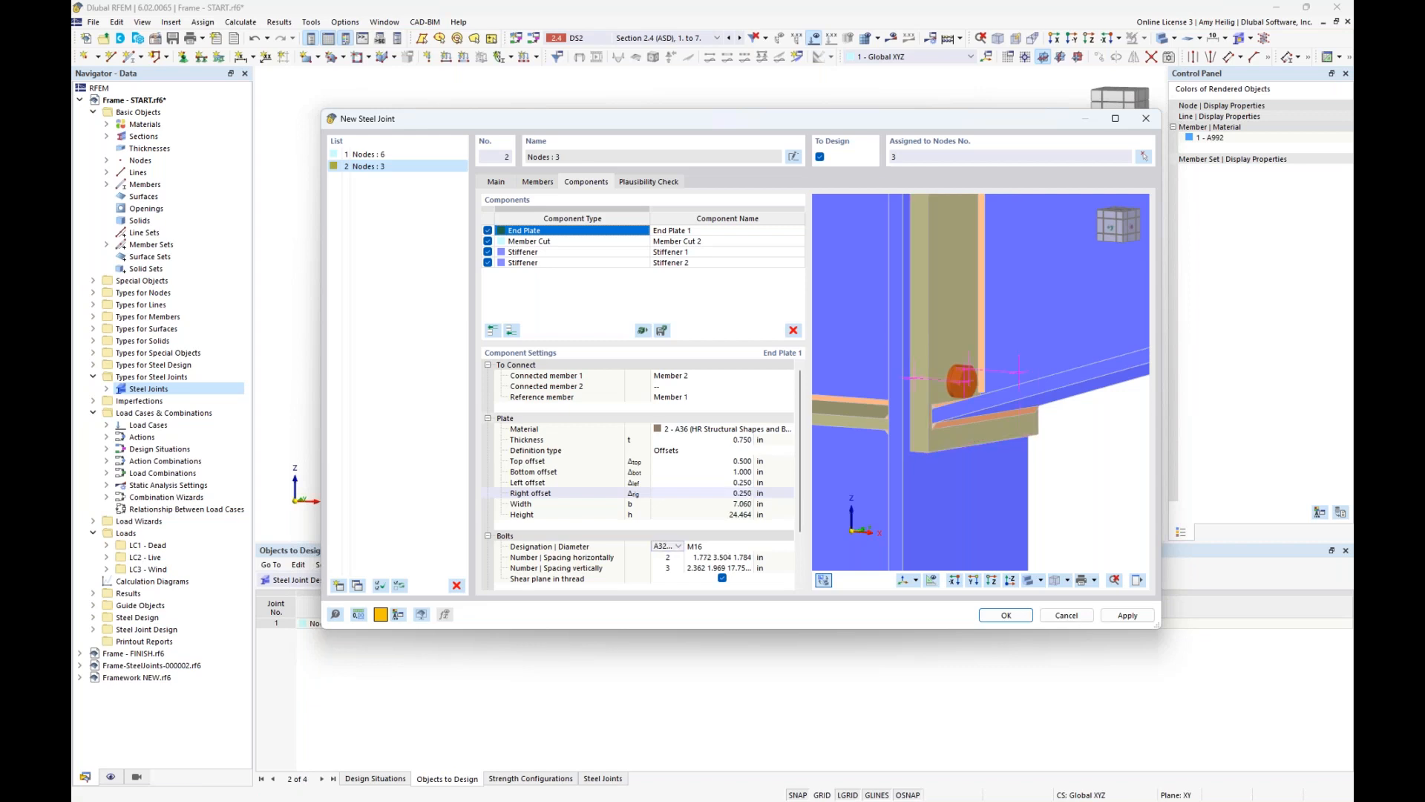
# - Set the end plate bolts to designation A325 with a 7/8" diameter
pyautogui.scroll(-5, 962, 344)
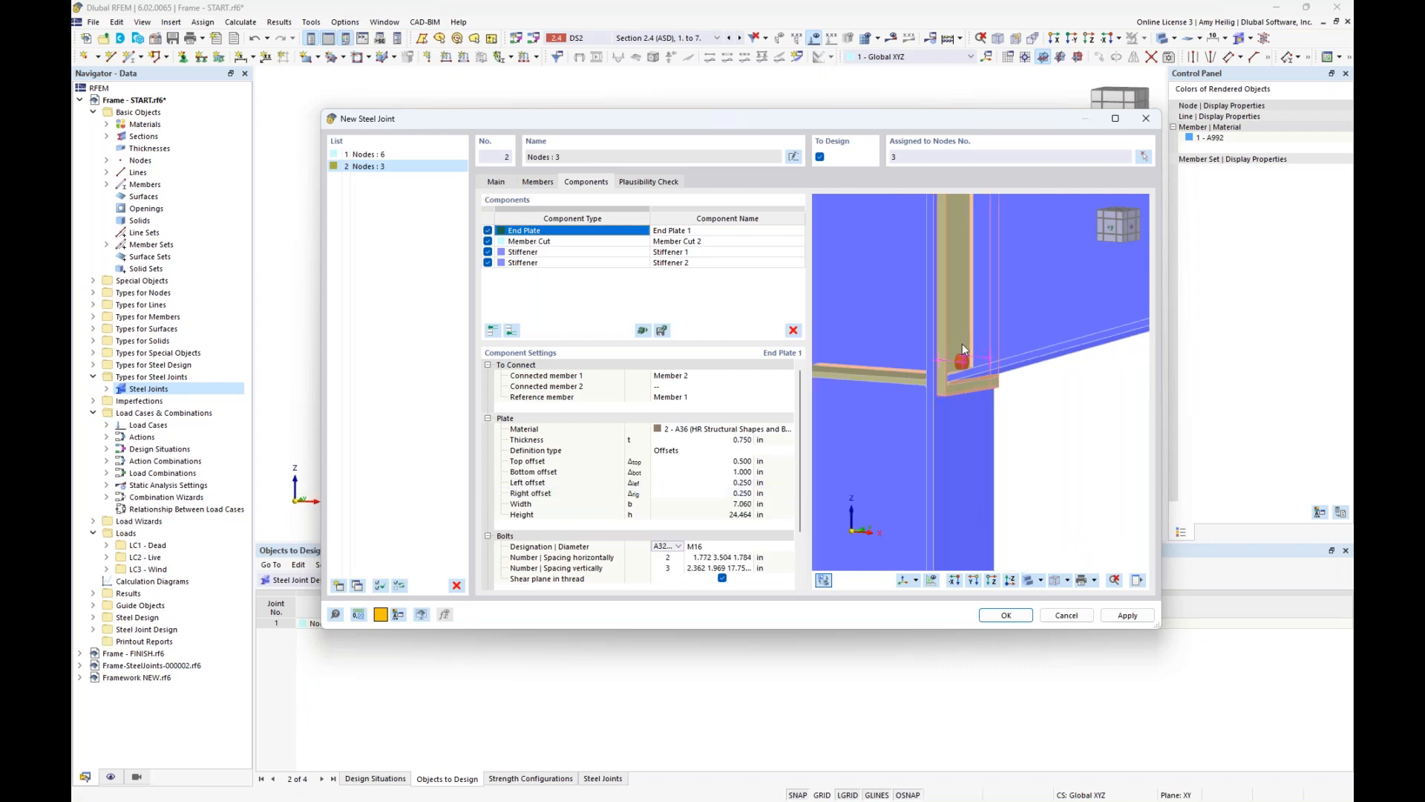
pyautogui.moveTo(1021, 389); pyautogui.dragTo(1021, 492, button='middle')
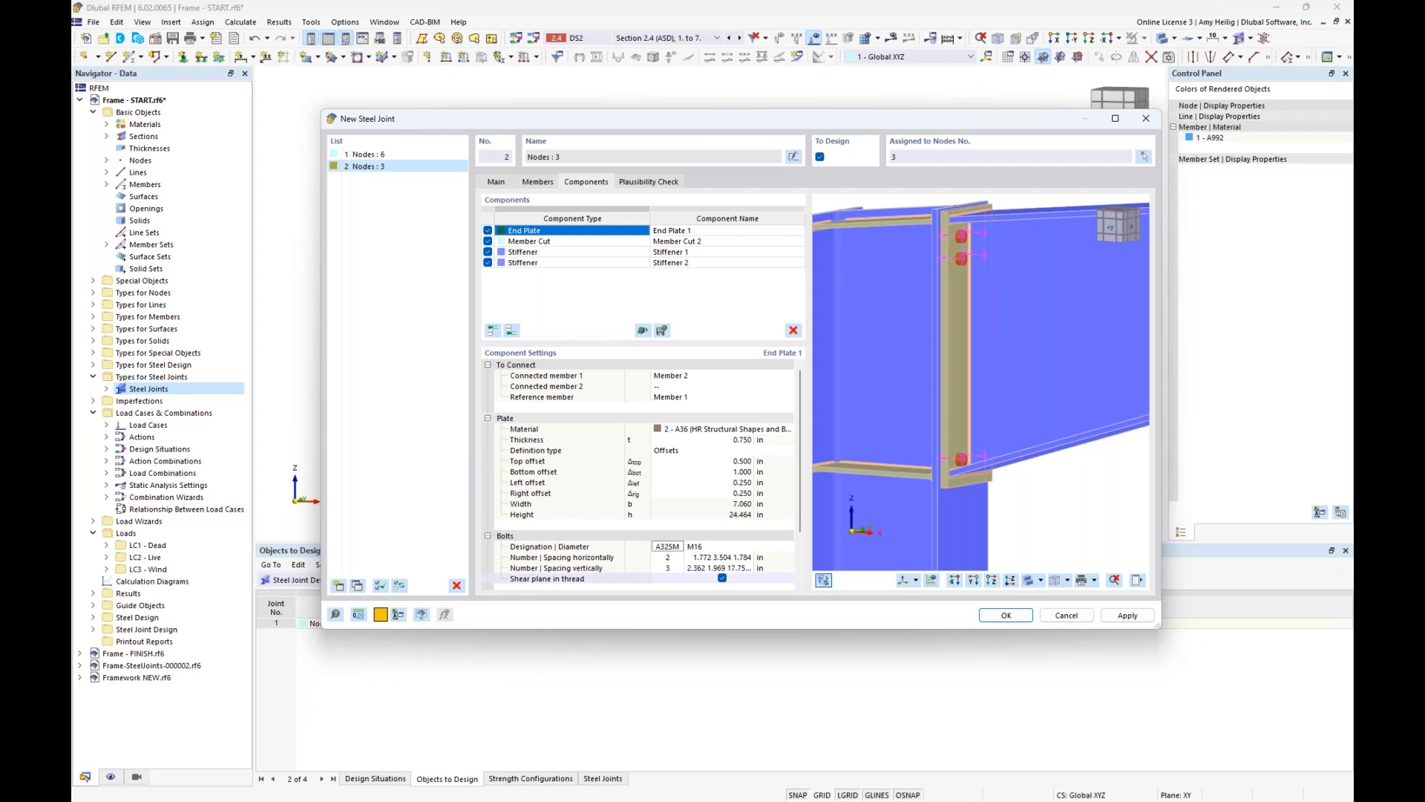
pyautogui.scroll(-2, 661, 528)
pyautogui.click(669, 490)
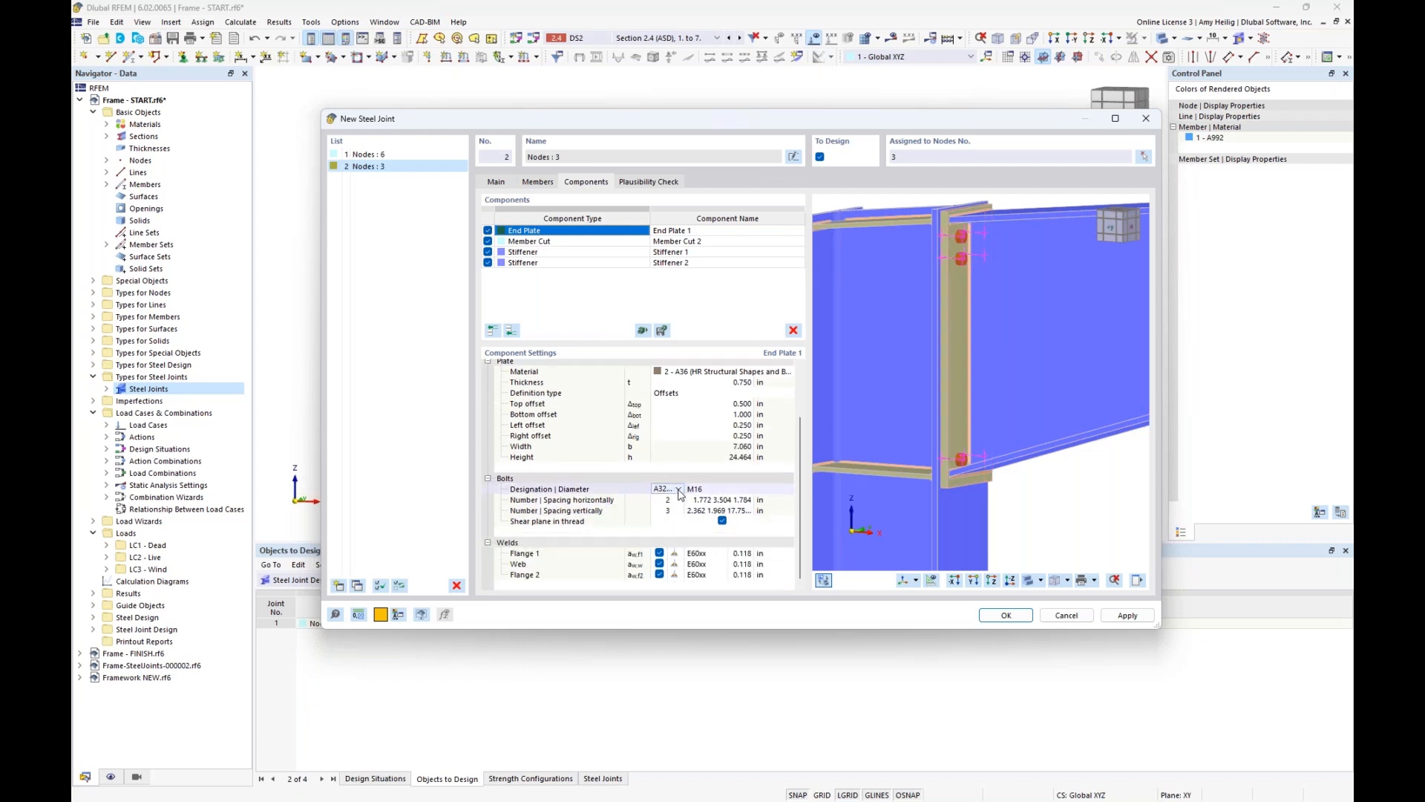
pyautogui.click(678, 490)
pyautogui.click(665, 498)
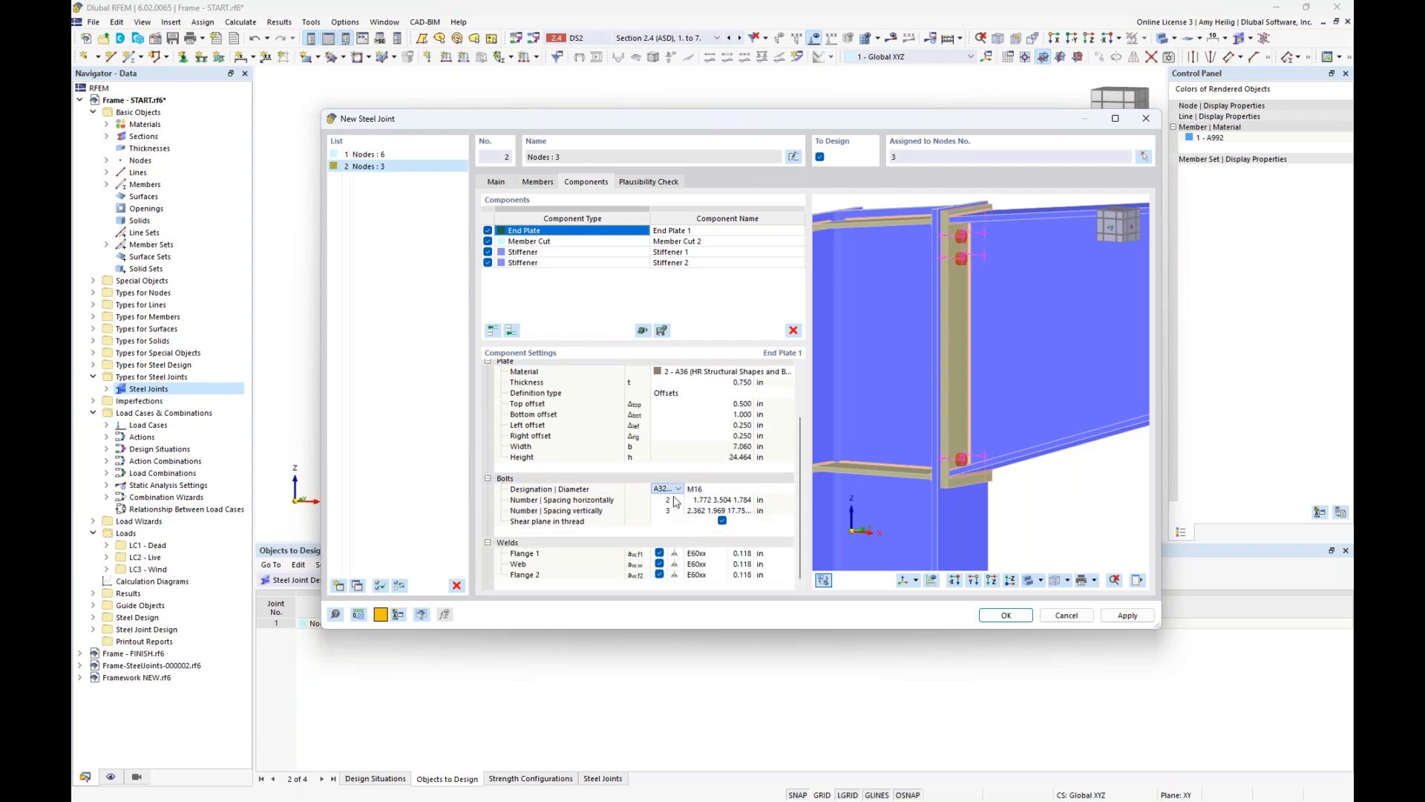
pyautogui.click(699, 490)
pyautogui.click(698, 488)
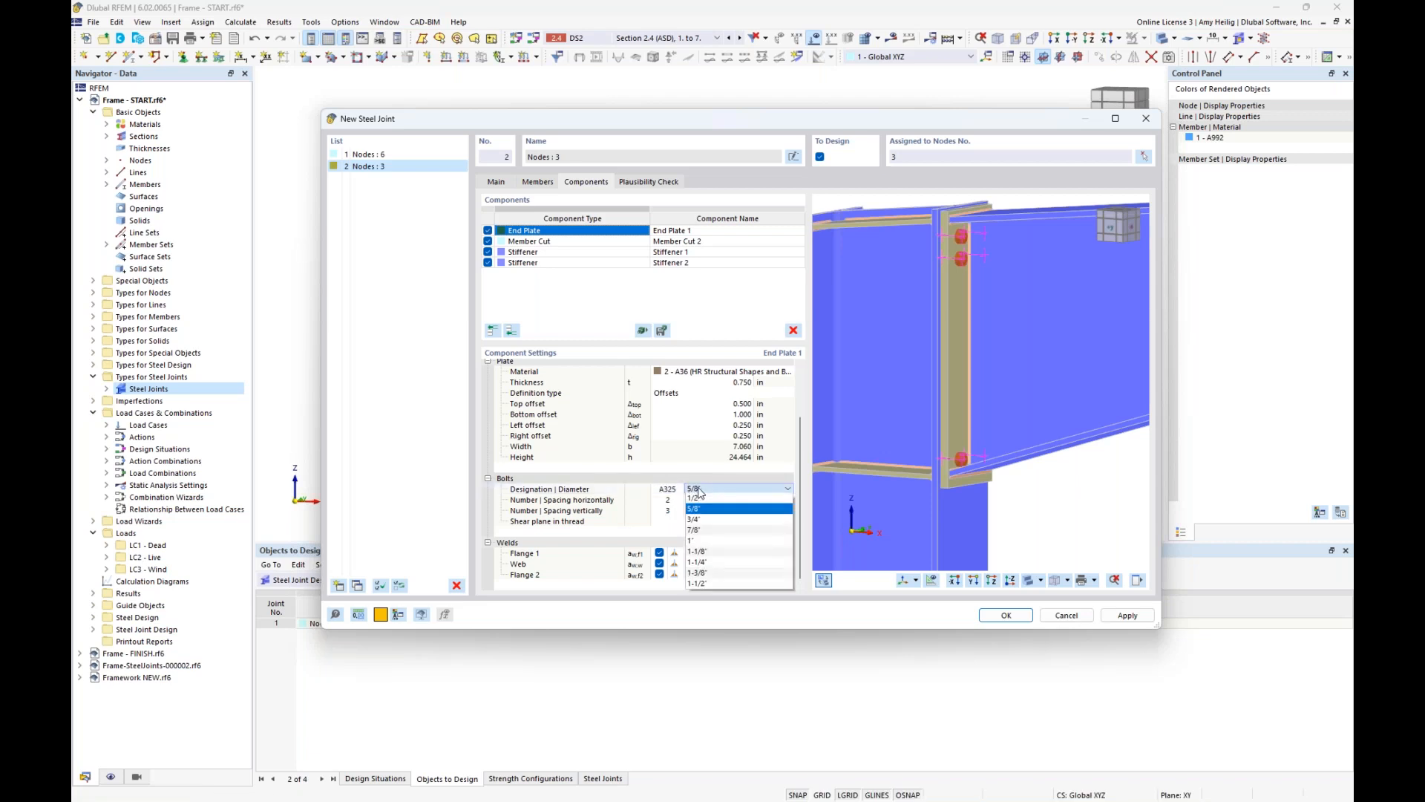
pyautogui.click(696, 528)
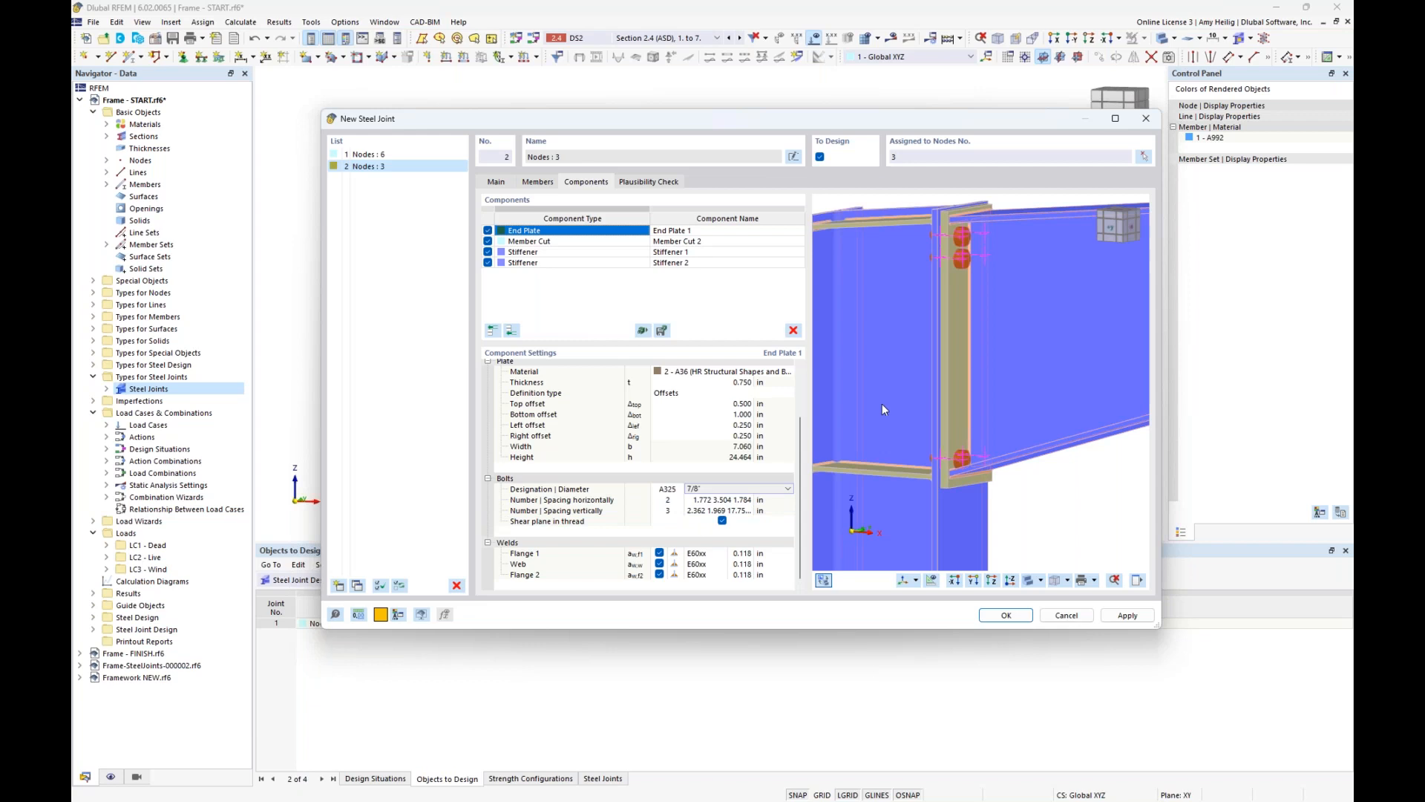
# - Set the end plate's vertical bolt layout to 4 rows with spacings of 3.5, 5.5, 5.5 and 5.5 in
pyautogui.keyDown('ctrl'); pyautogui.moveTo(1087, 310); pyautogui.dragTo(995, 343, button='middle'); pyautogui.keyUp('ctrl')
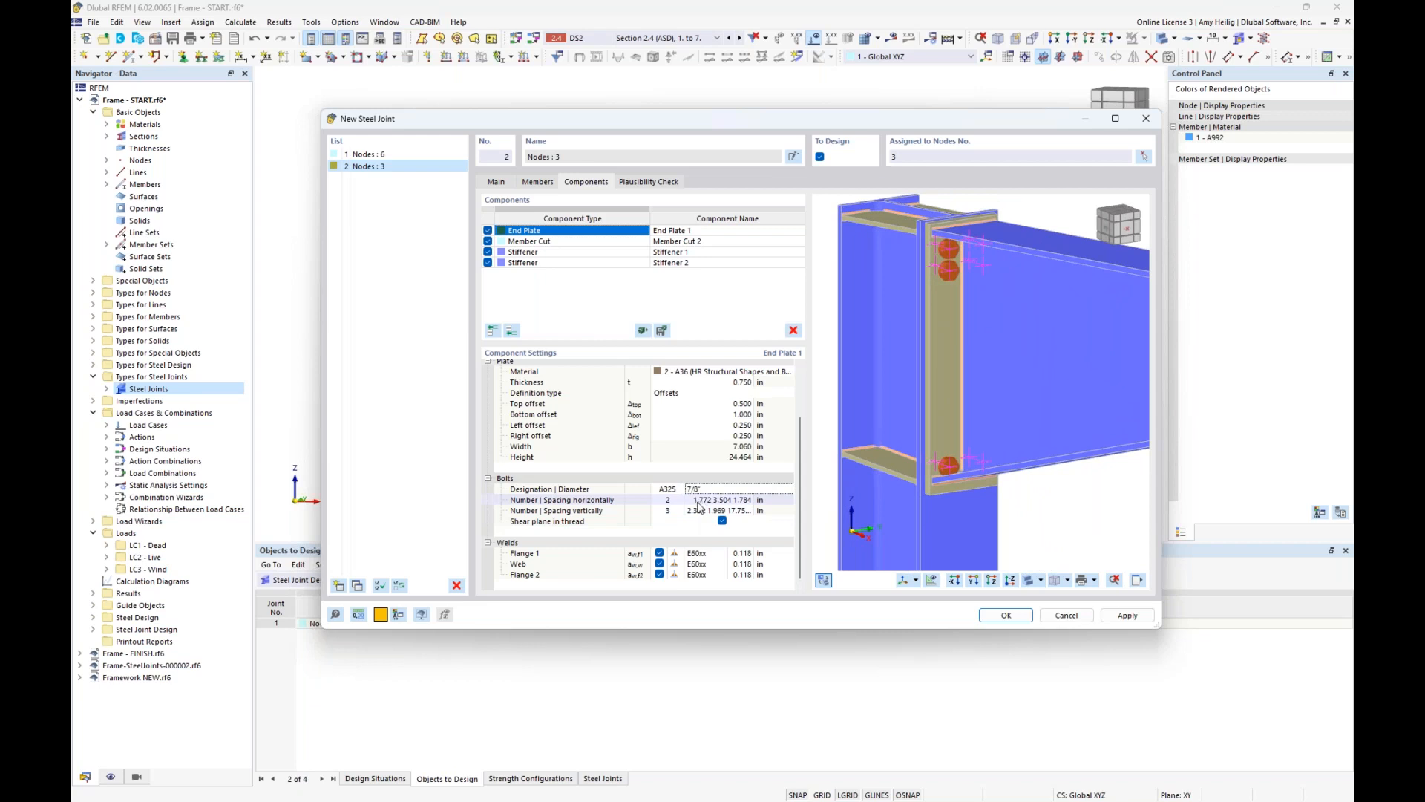
pyautogui.click(675, 512)
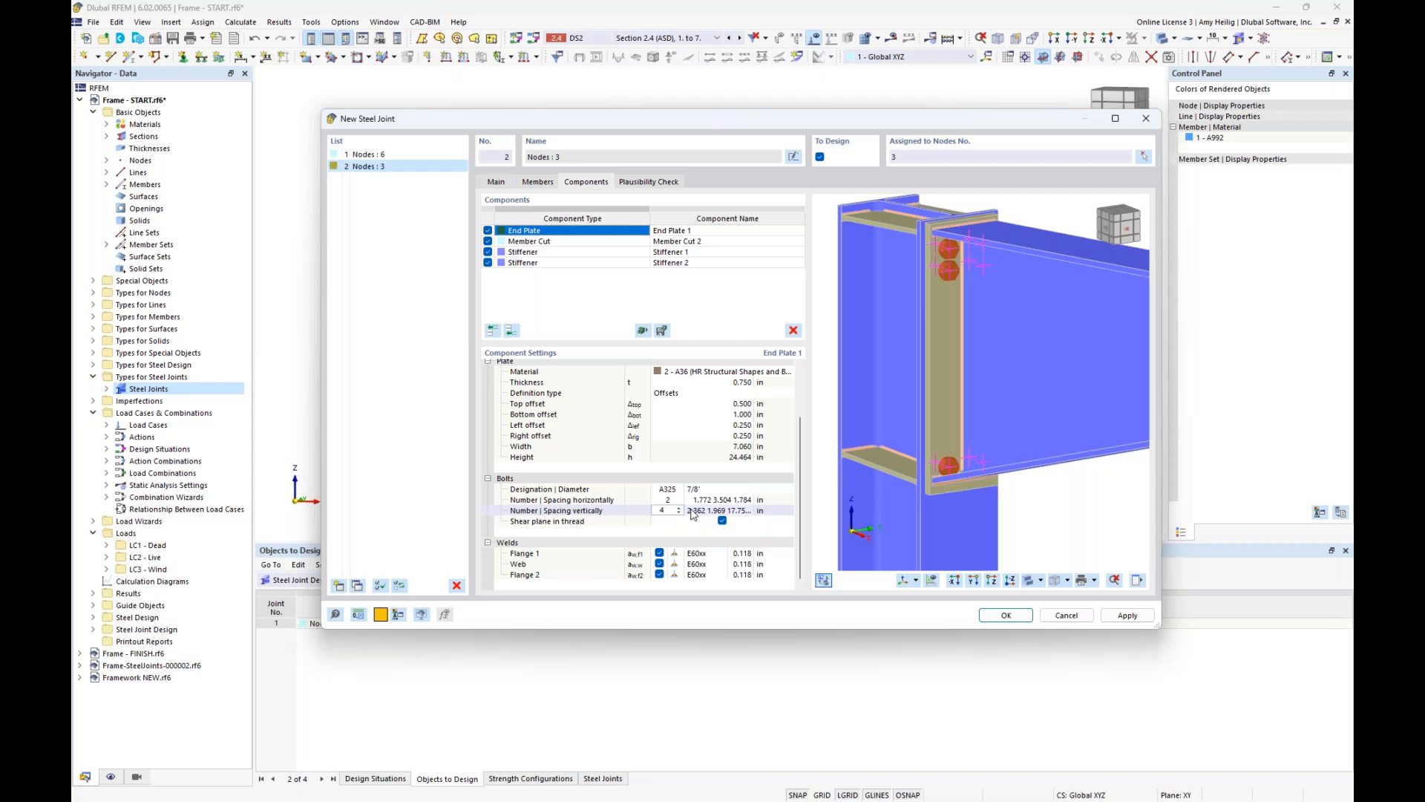
pyautogui.press('Tab')
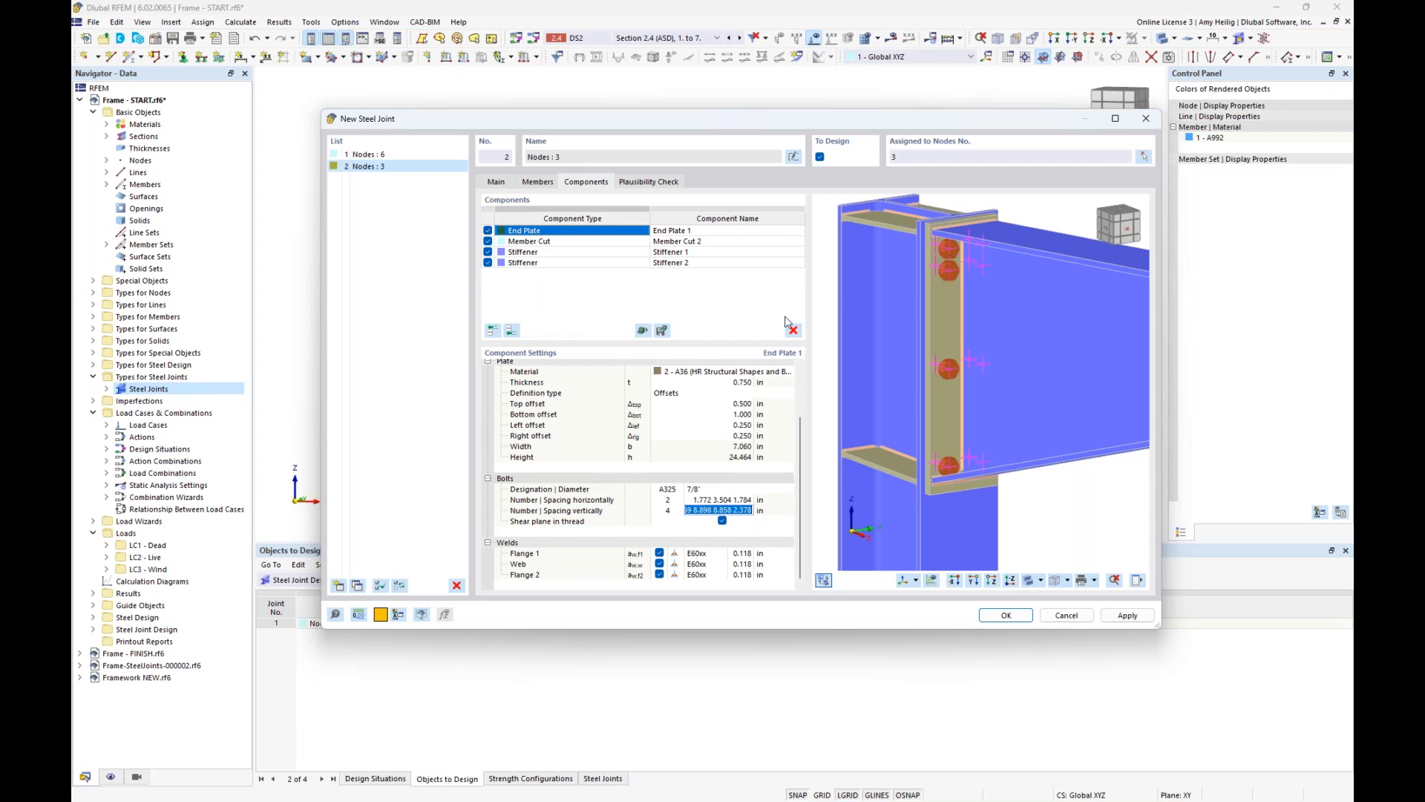
pyautogui.write('3.5')
pyautogui.write('5.5 5.5 5.5')
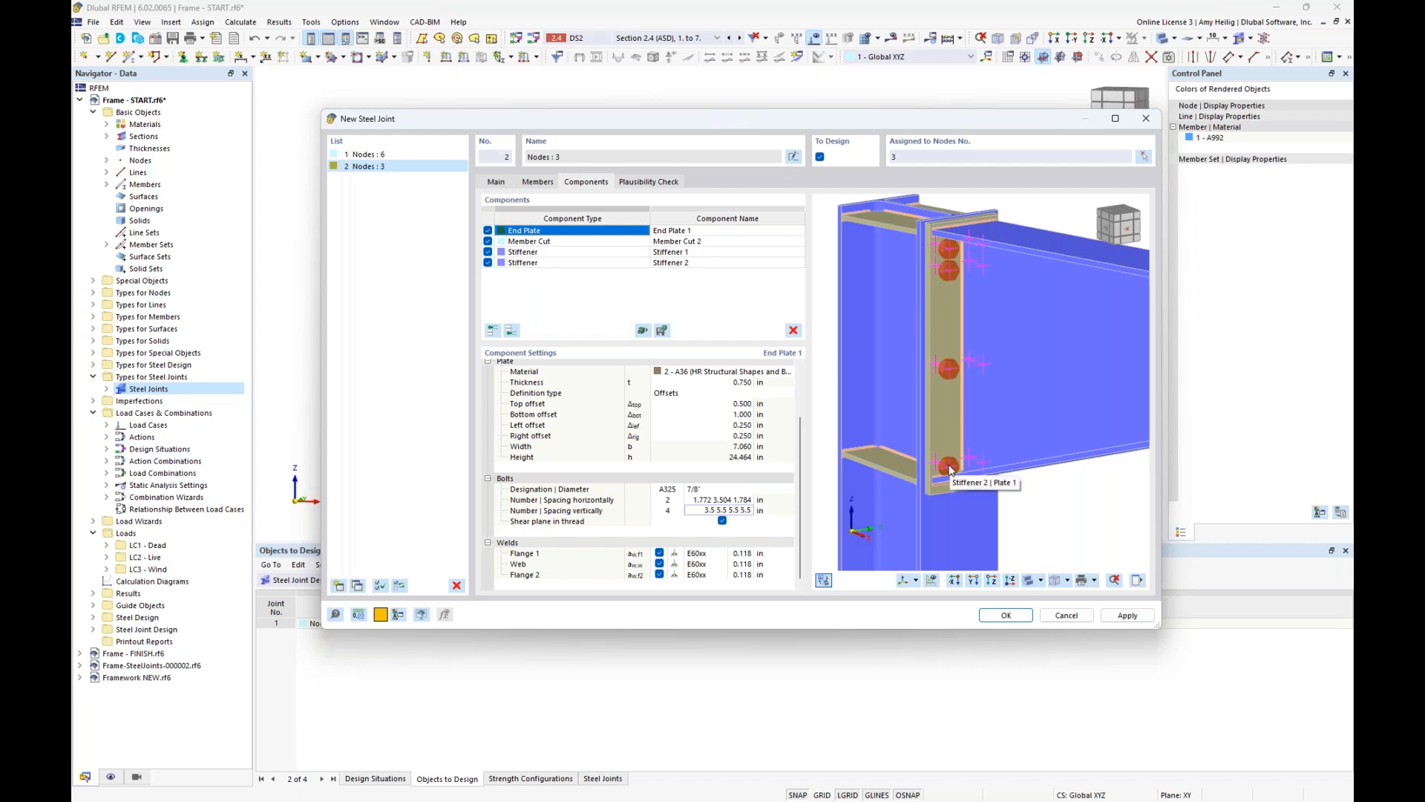
pyautogui.press('Return')
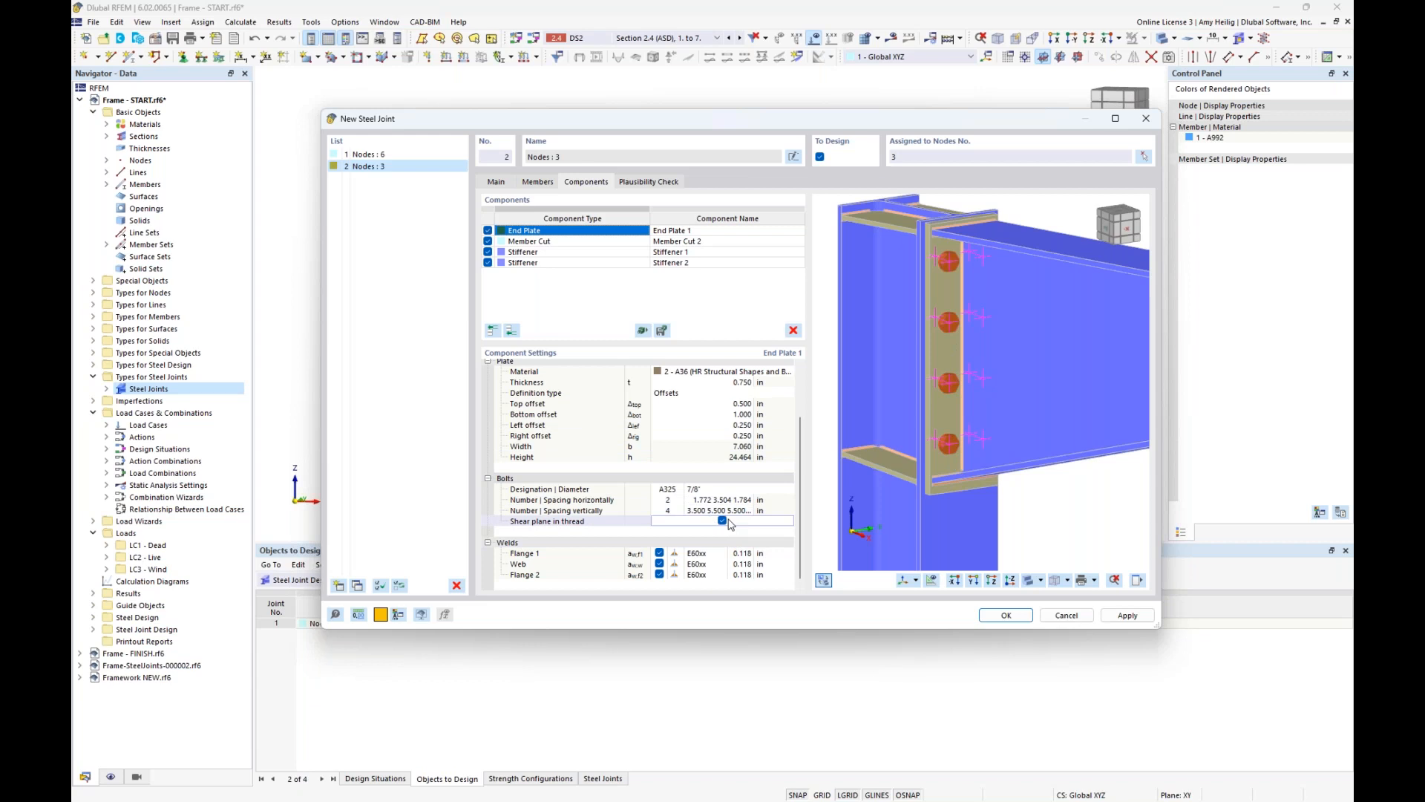
# - Set the end plate's Flange 1, Web and Flange 2 weld sizes to 0.25 in each
pyautogui.click(722, 557)
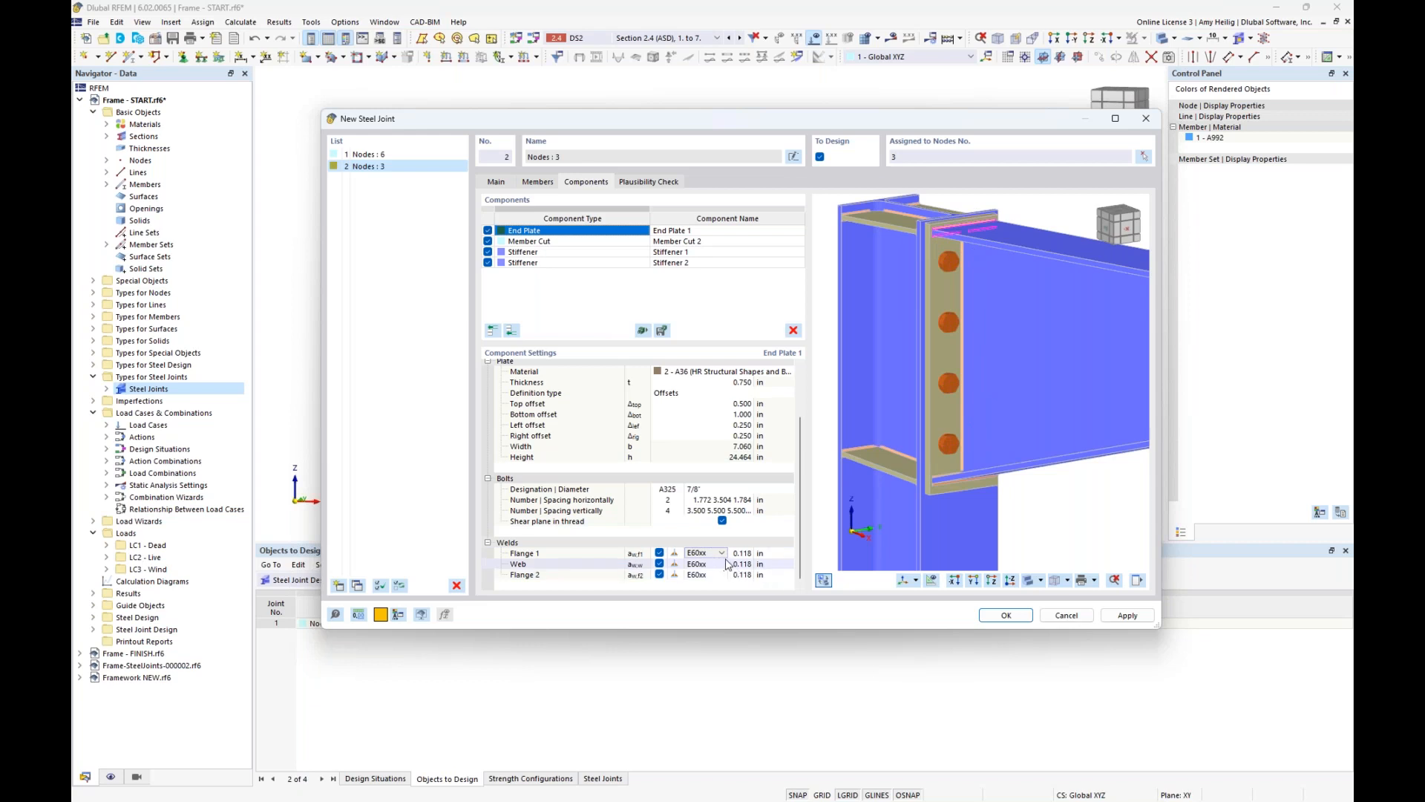
pyautogui.click(739, 553)
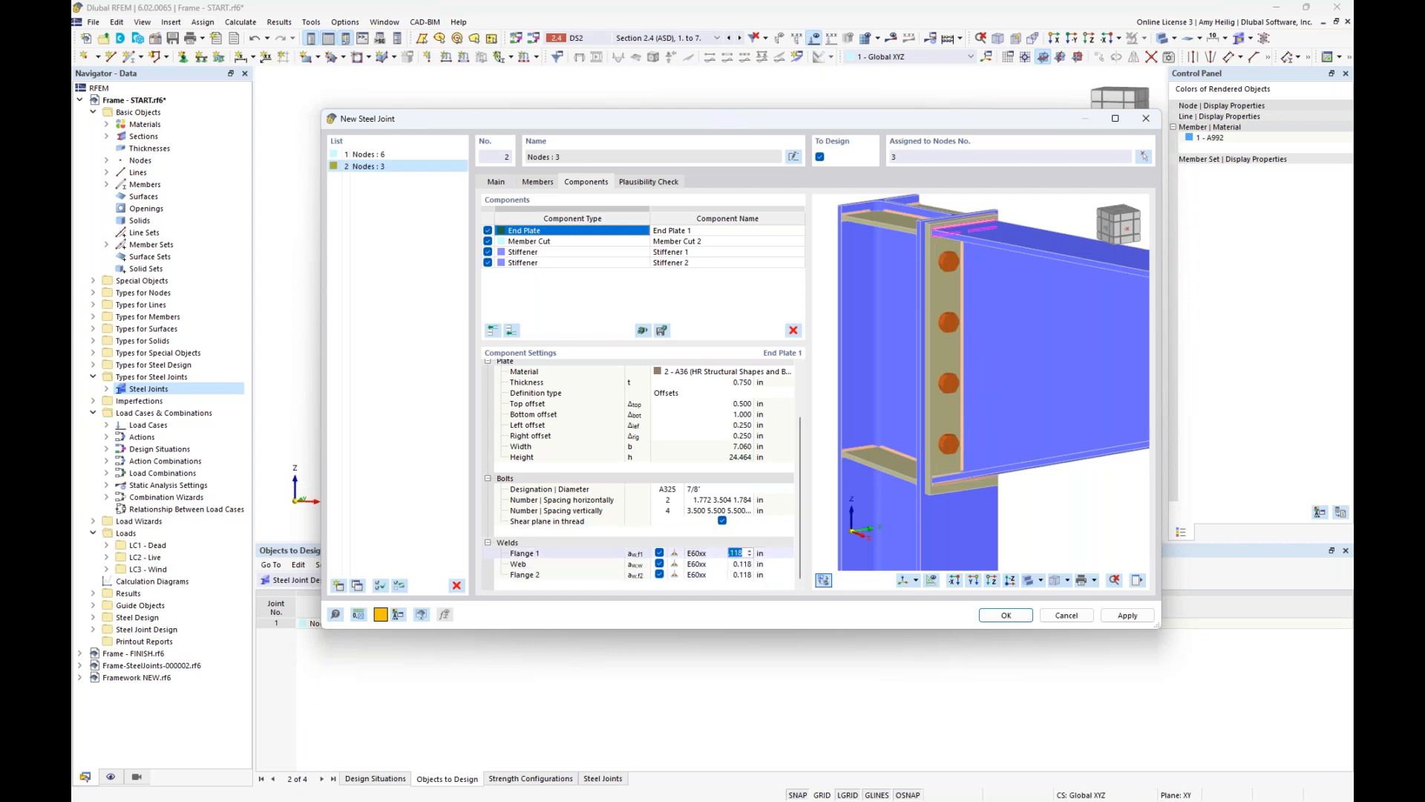
pyautogui.write('0.25')
pyautogui.press('Tab')
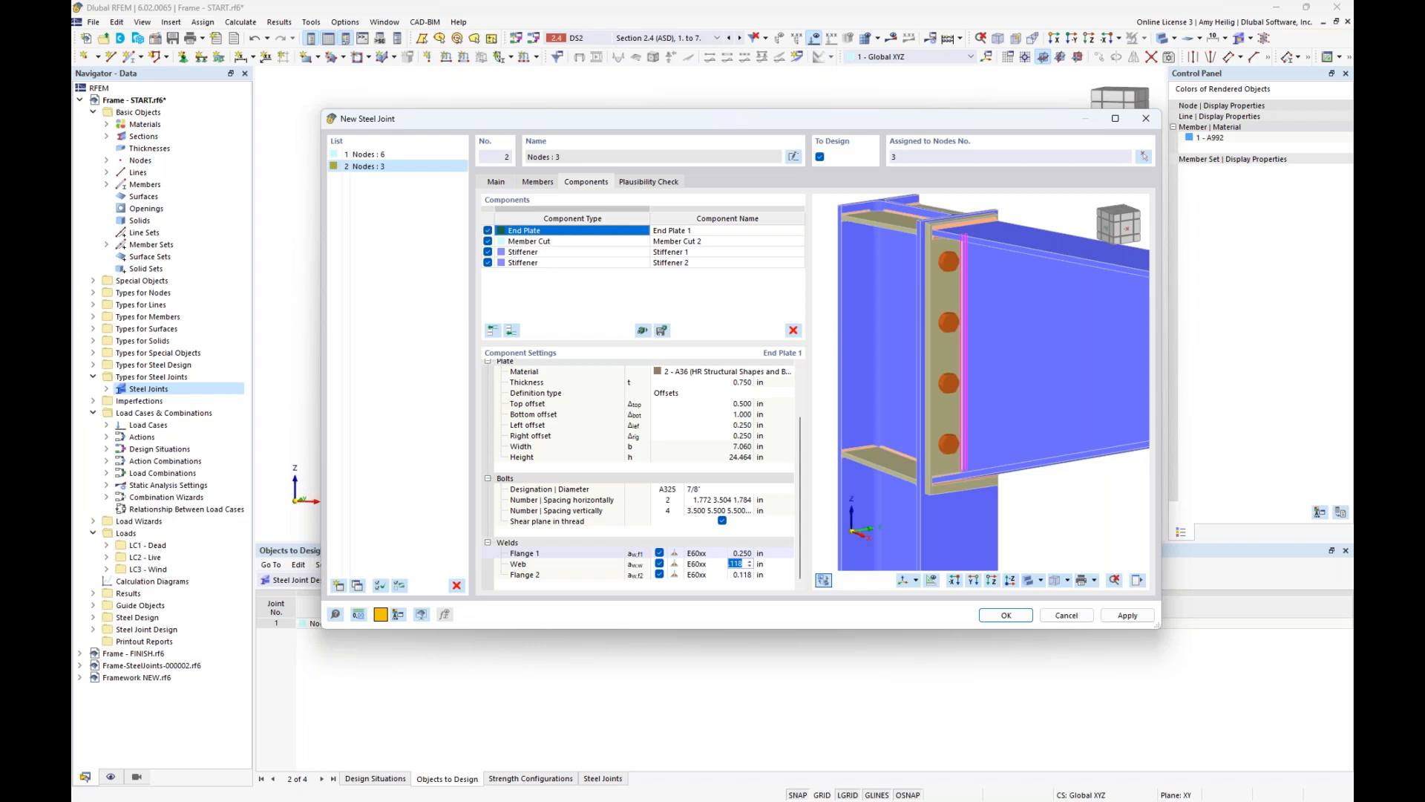
pyautogui.write('0.25')
pyautogui.press('Tab')
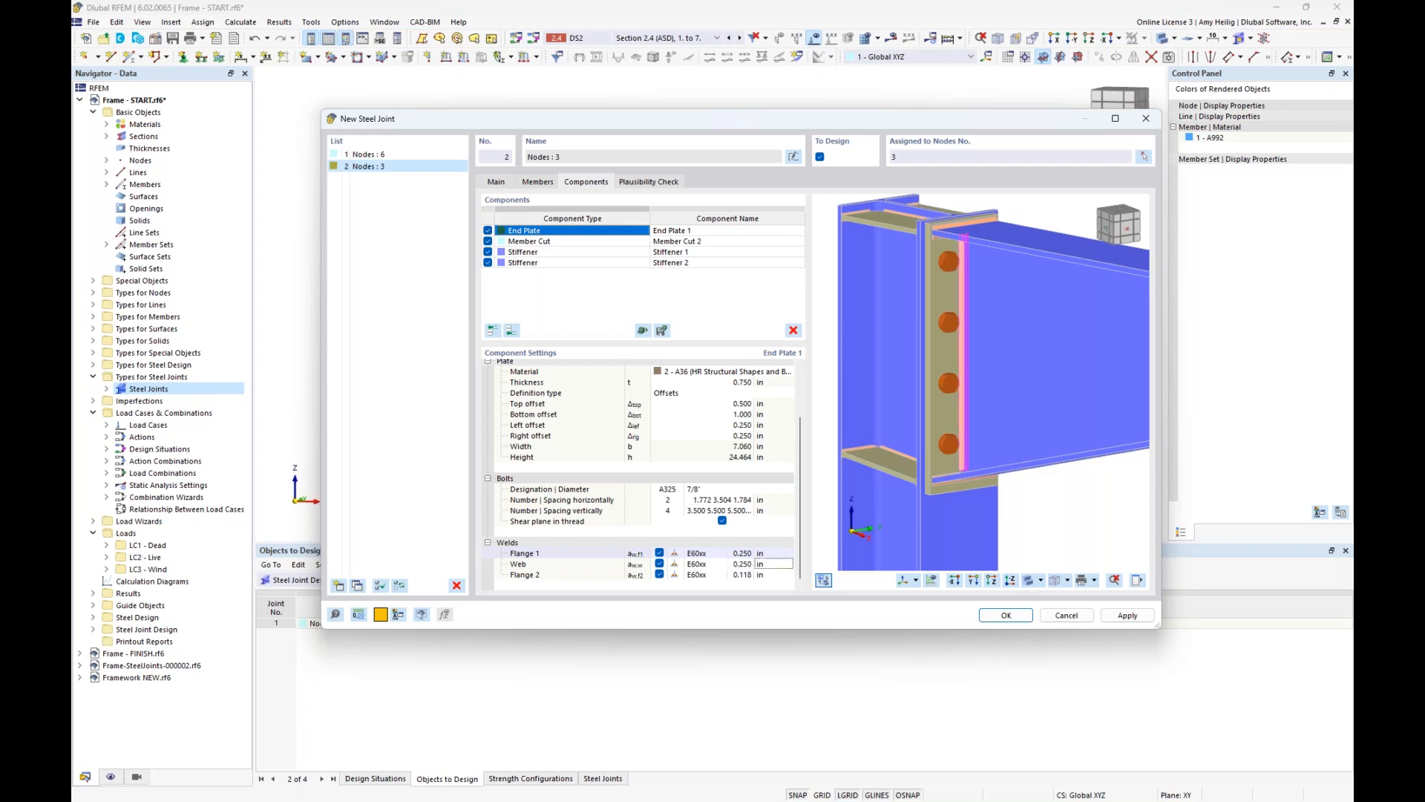
pyautogui.press('Tab')
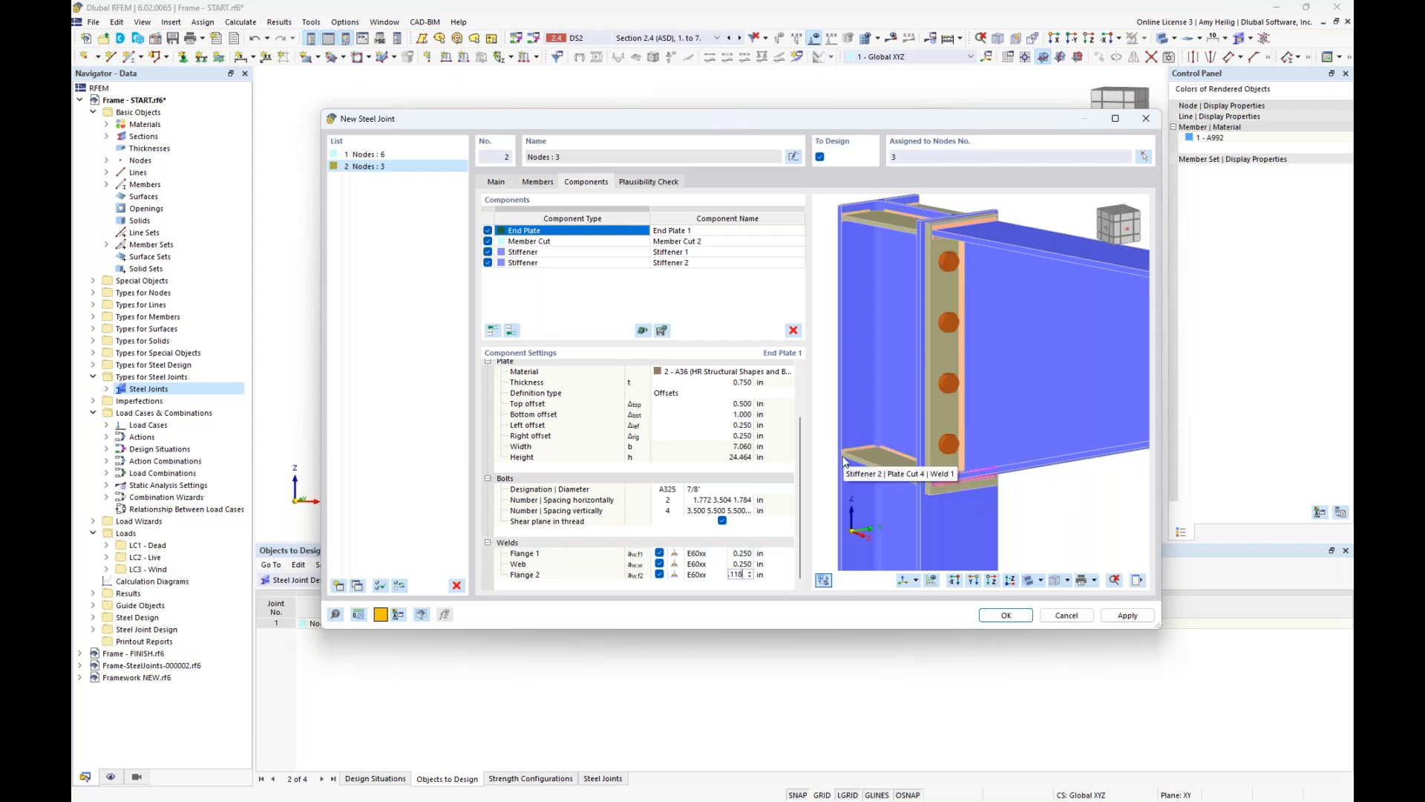
pyautogui.press('BackSpace')
pyautogui.write('0.25')
pyautogui.click(740, 552)
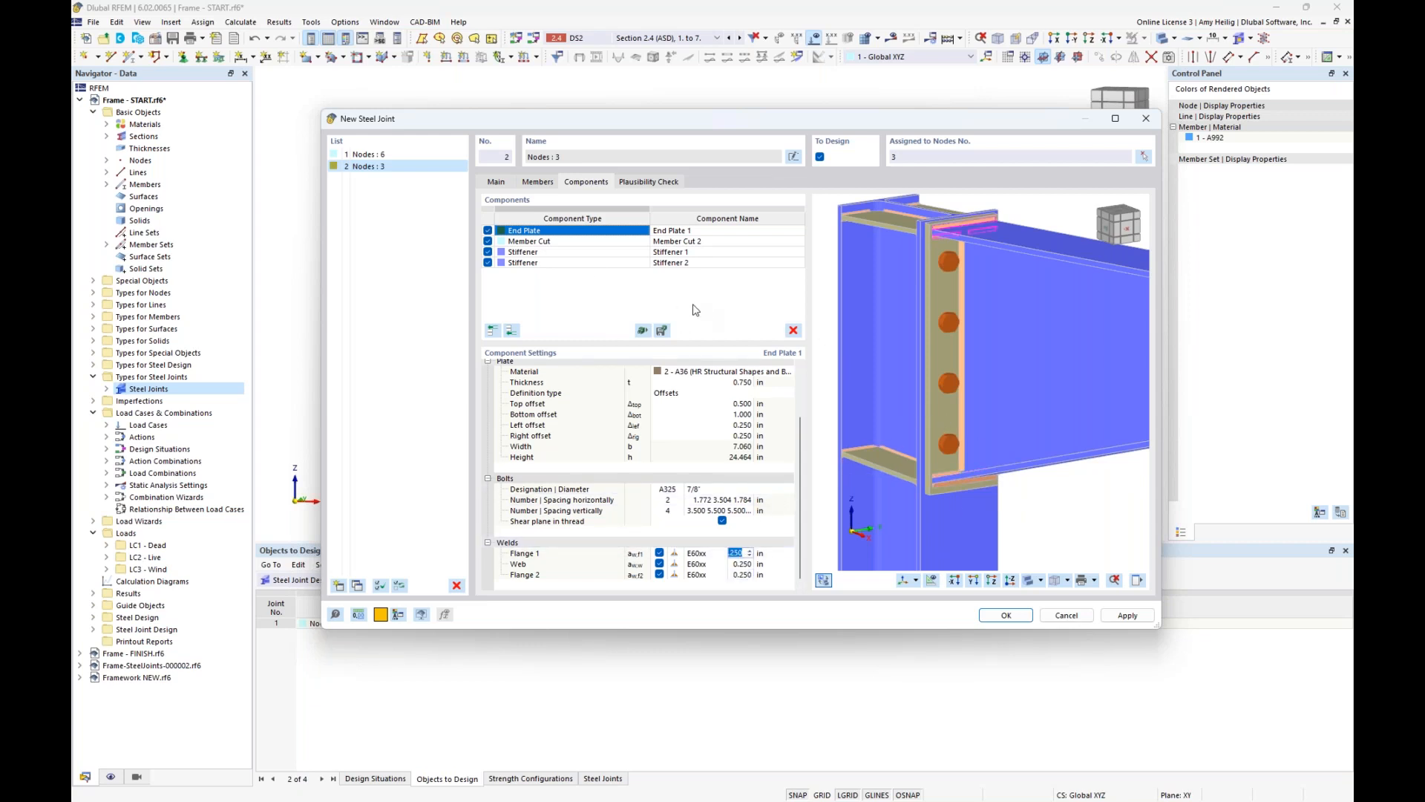
# - Switch the Member Cut 2 component off and on again to examine its effect on the top of the column
pyautogui.click(594, 243)
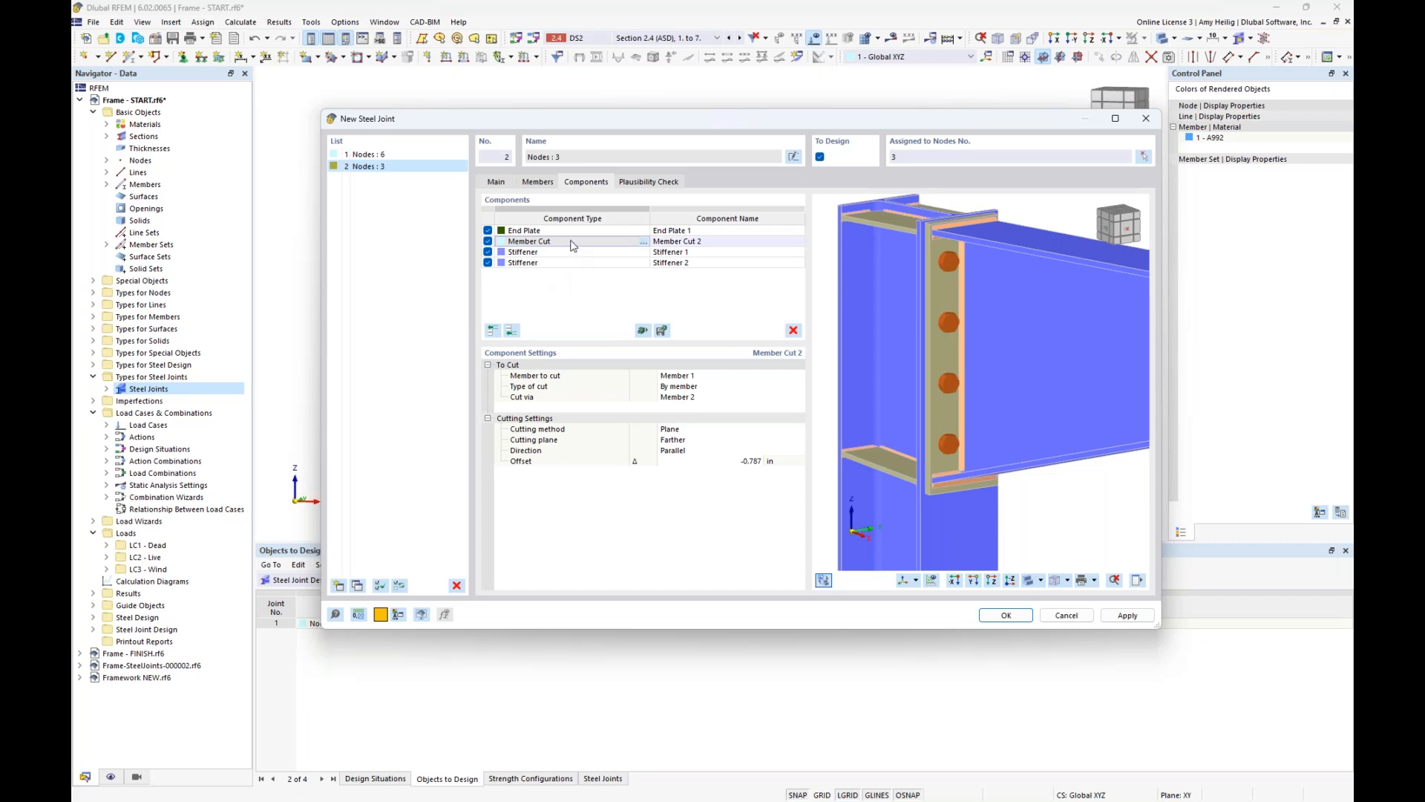
pyautogui.keyDown('ctrl'); pyautogui.moveTo(866, 405); pyautogui.dragTo(954, 407, button='middle'); pyautogui.keyUp('ctrl')
pyautogui.scroll(-3, 941, 417)
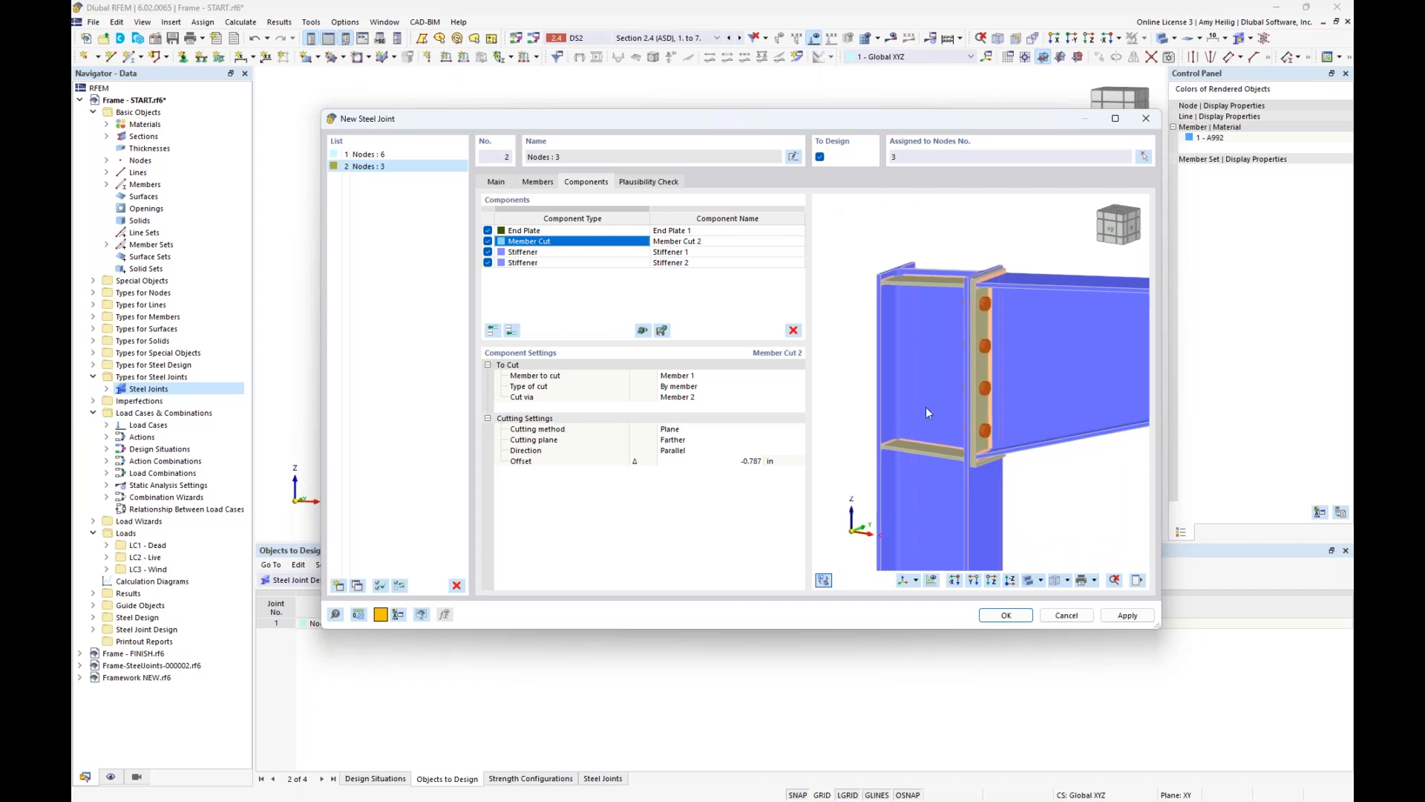
pyautogui.click(488, 241)
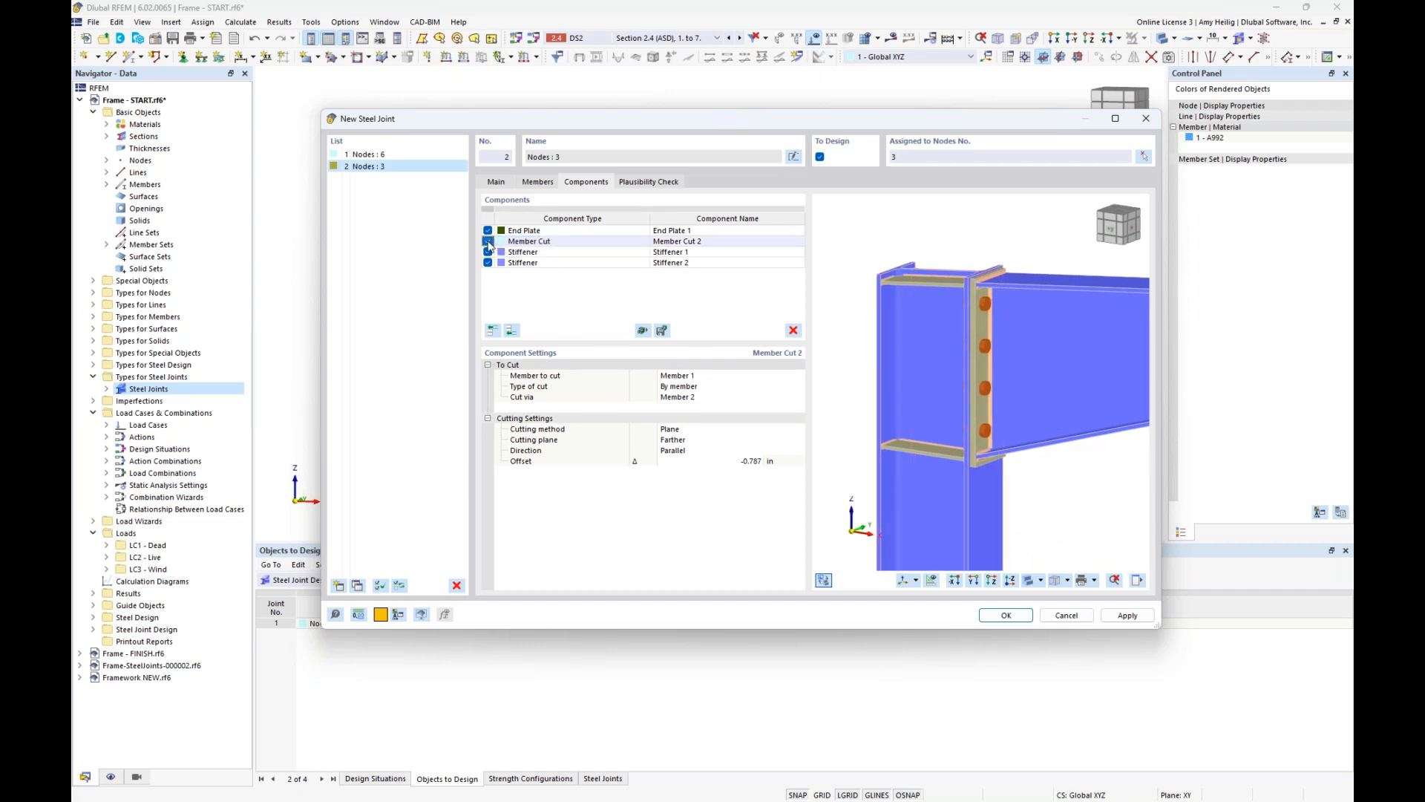
pyautogui.click(487, 241)
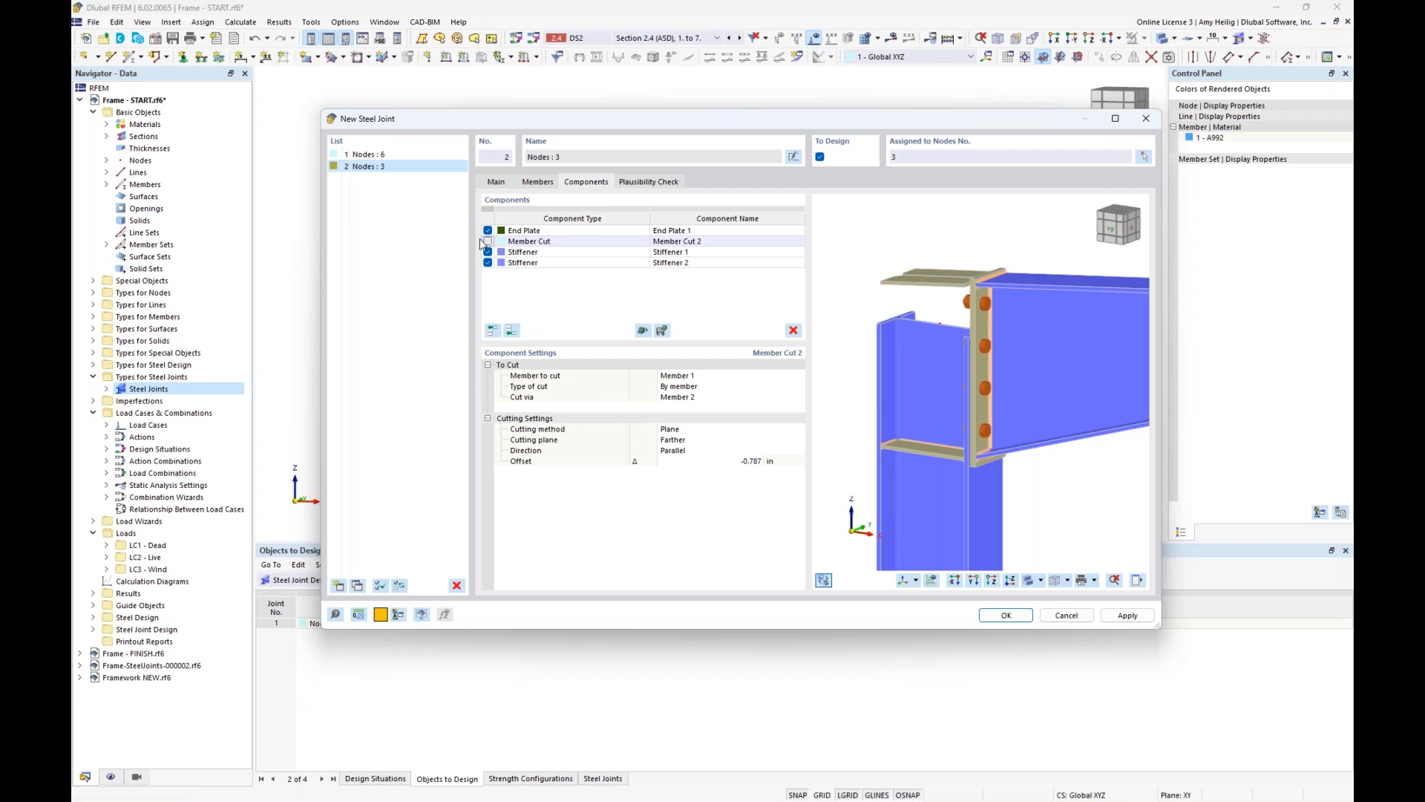
pyautogui.keyDown('ctrl'); pyautogui.moveTo(952, 417); pyautogui.dragTo(960, 349, button='middle'); pyautogui.keyUp('ctrl')
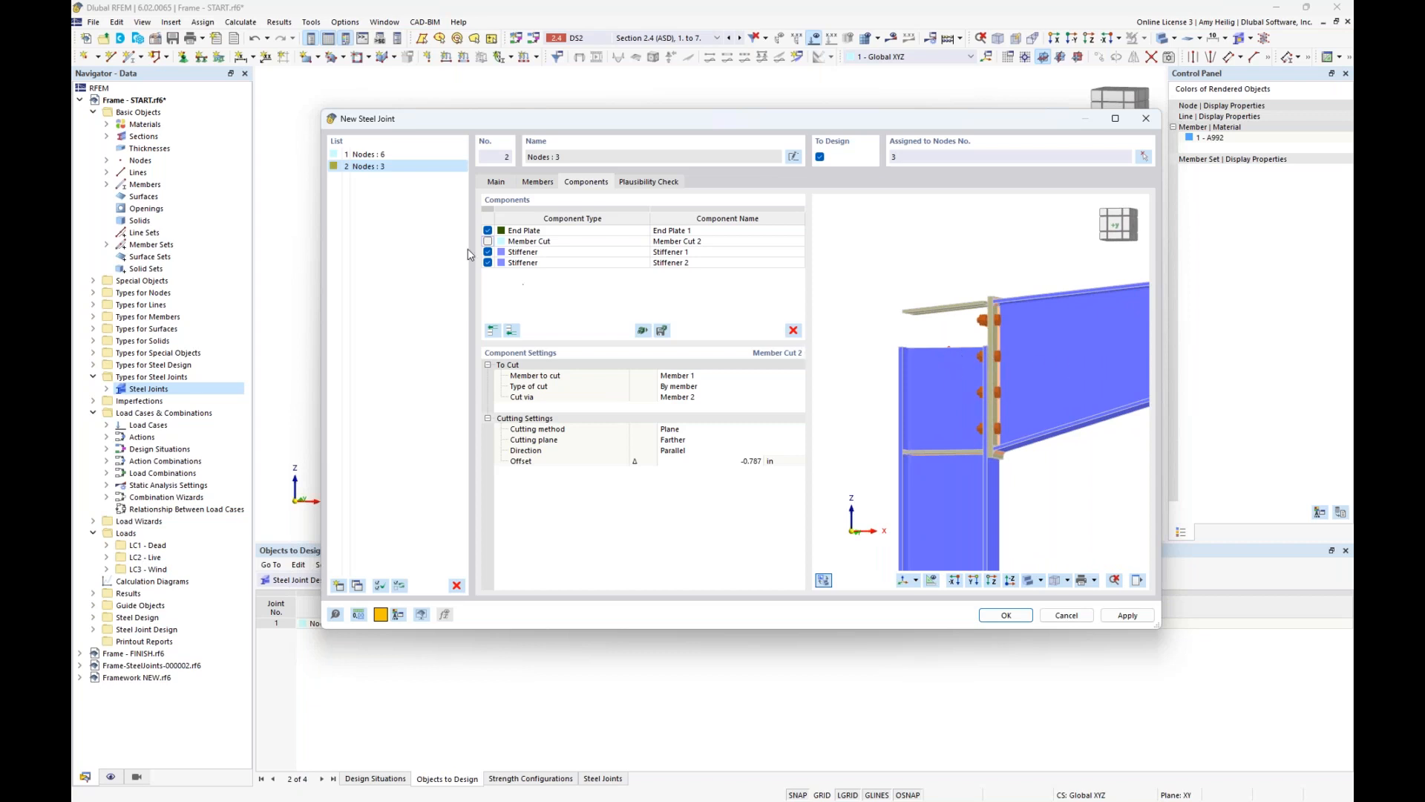
pyautogui.click(493, 244)
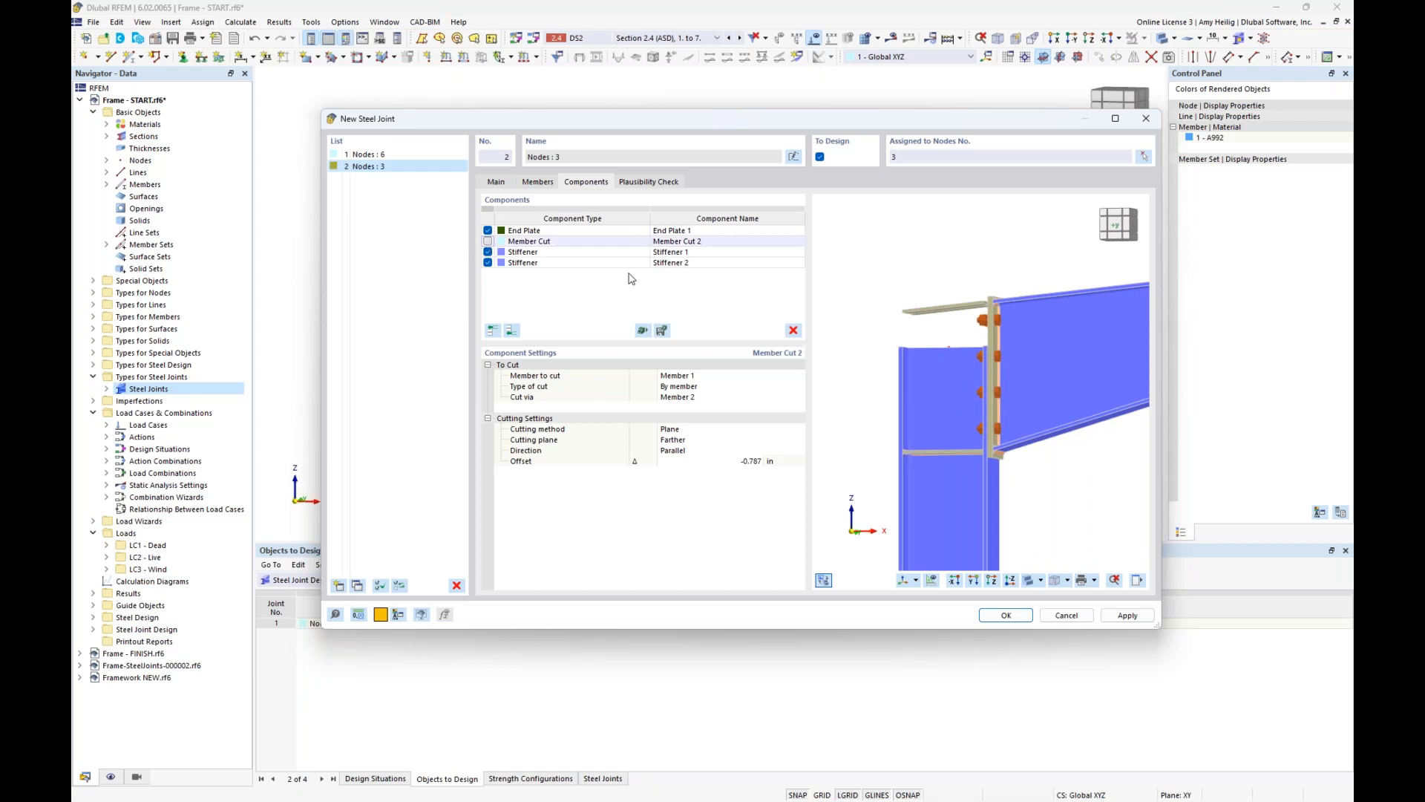
# - Reactivate the Member Cut 2 component and review its member to cut, cutting member and cutting method
pyautogui.press('space')
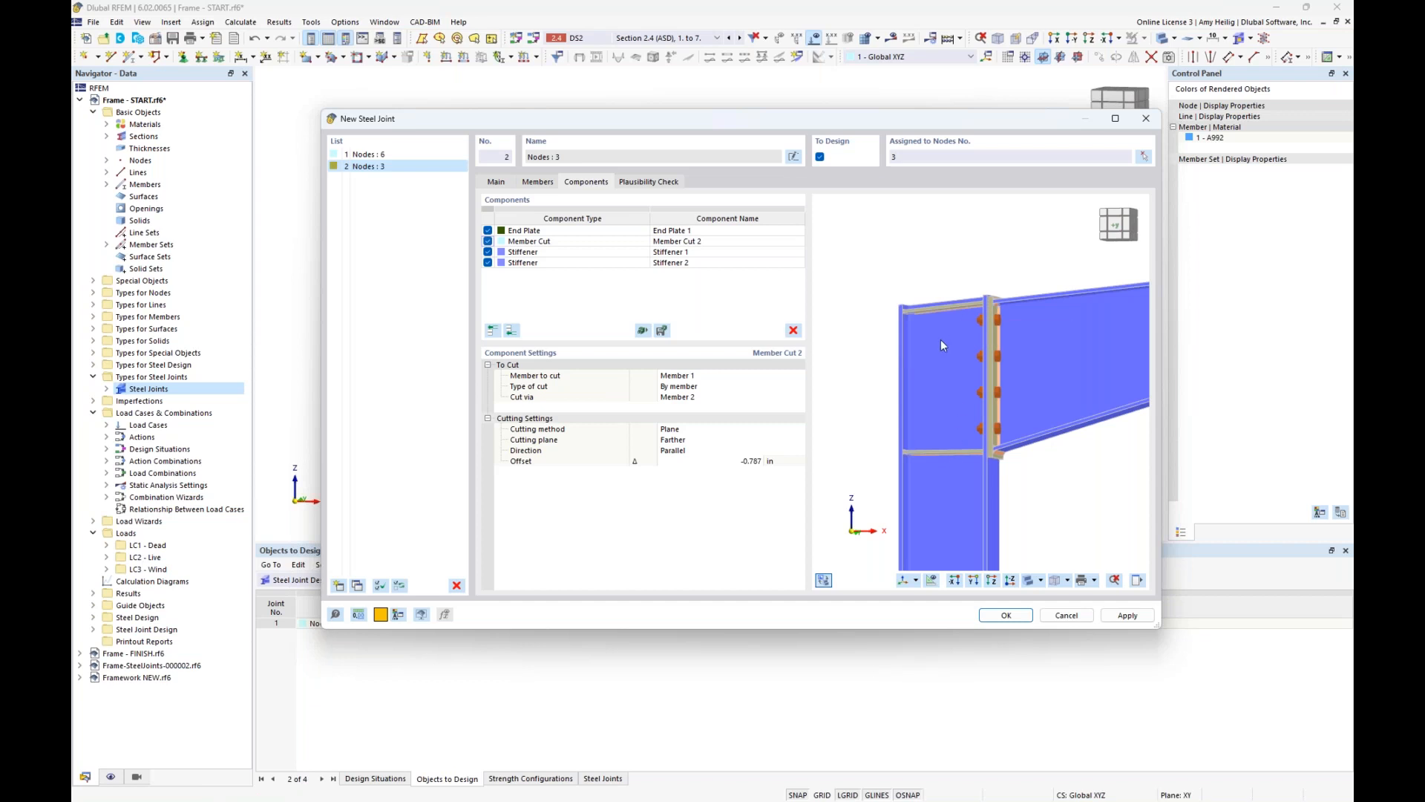
pyautogui.click(703, 376)
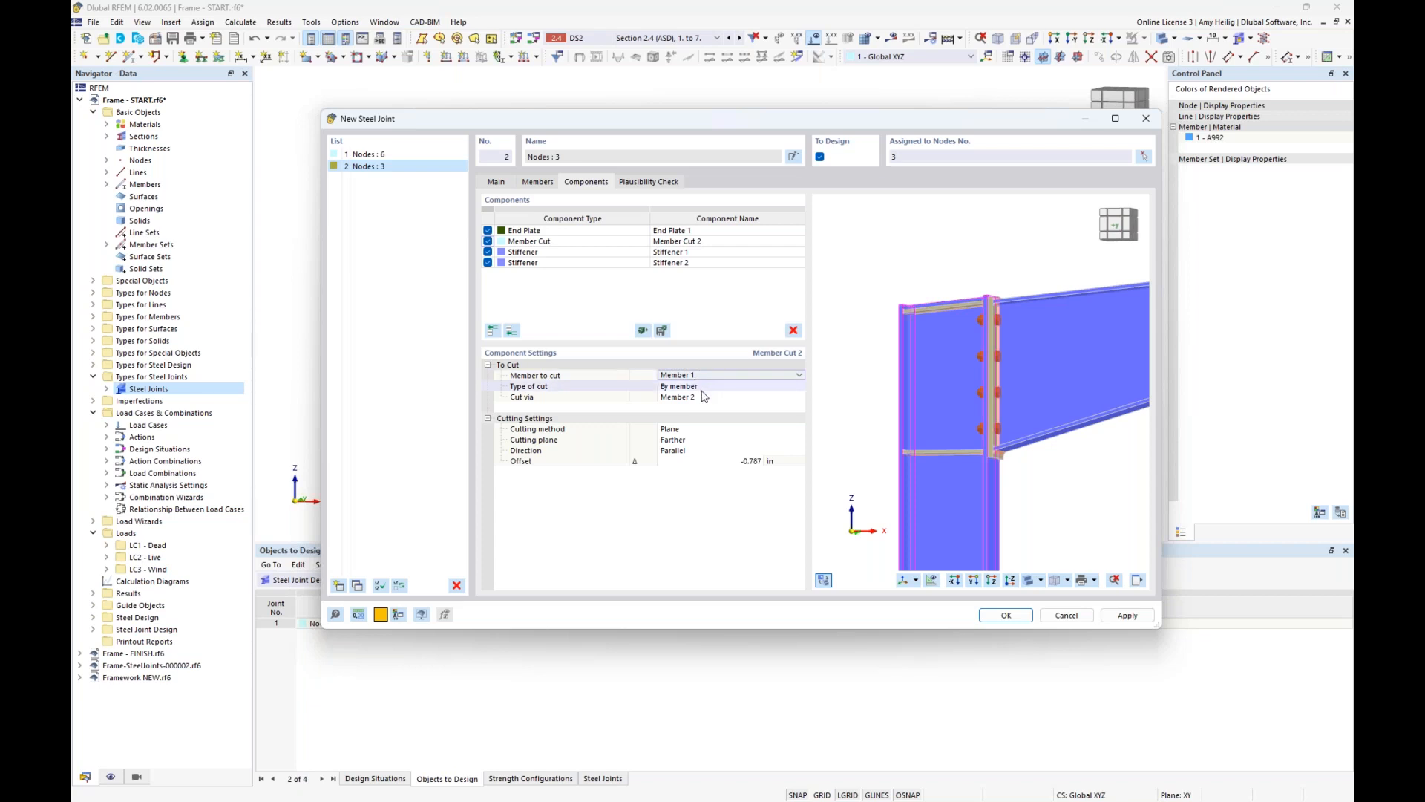
pyautogui.click(705, 398)
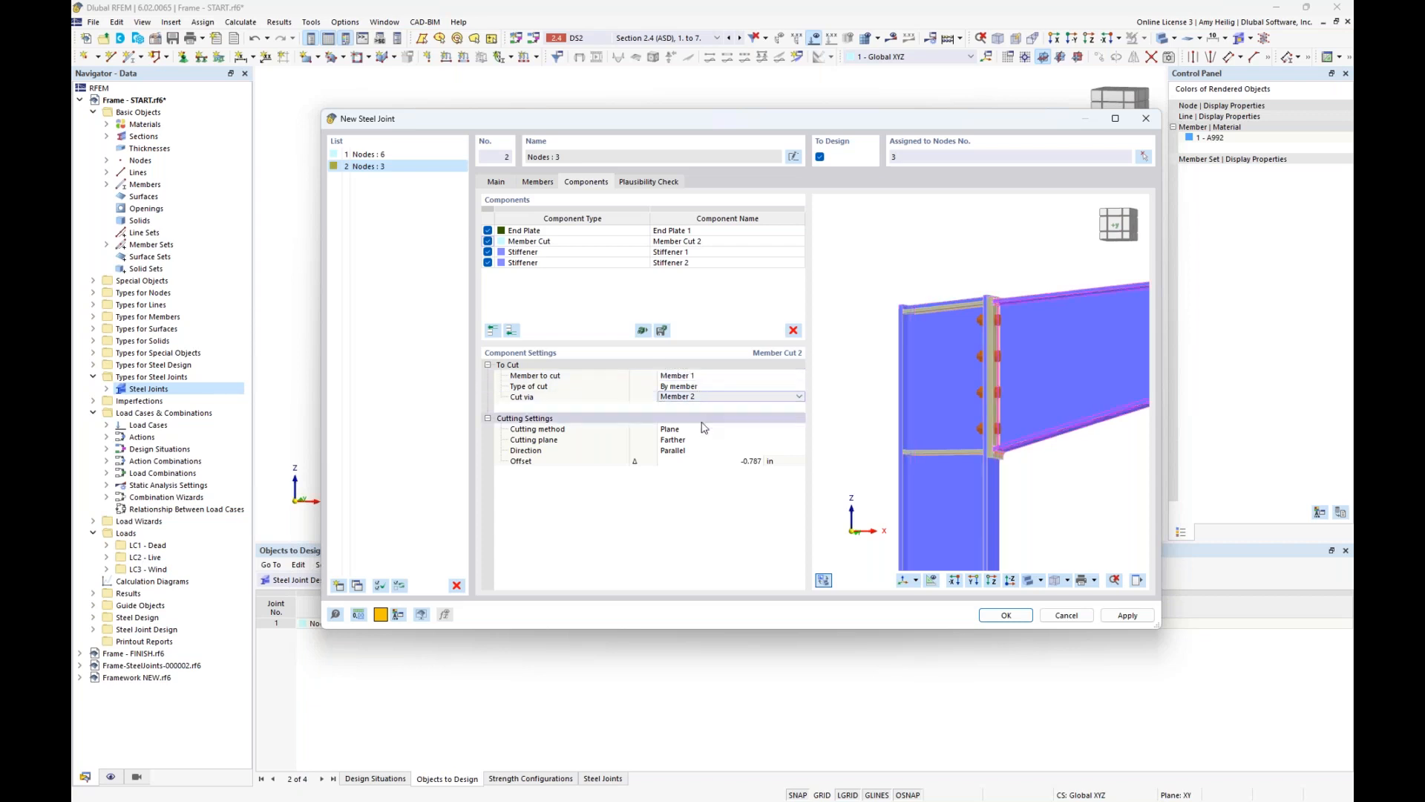
pyautogui.click(704, 430)
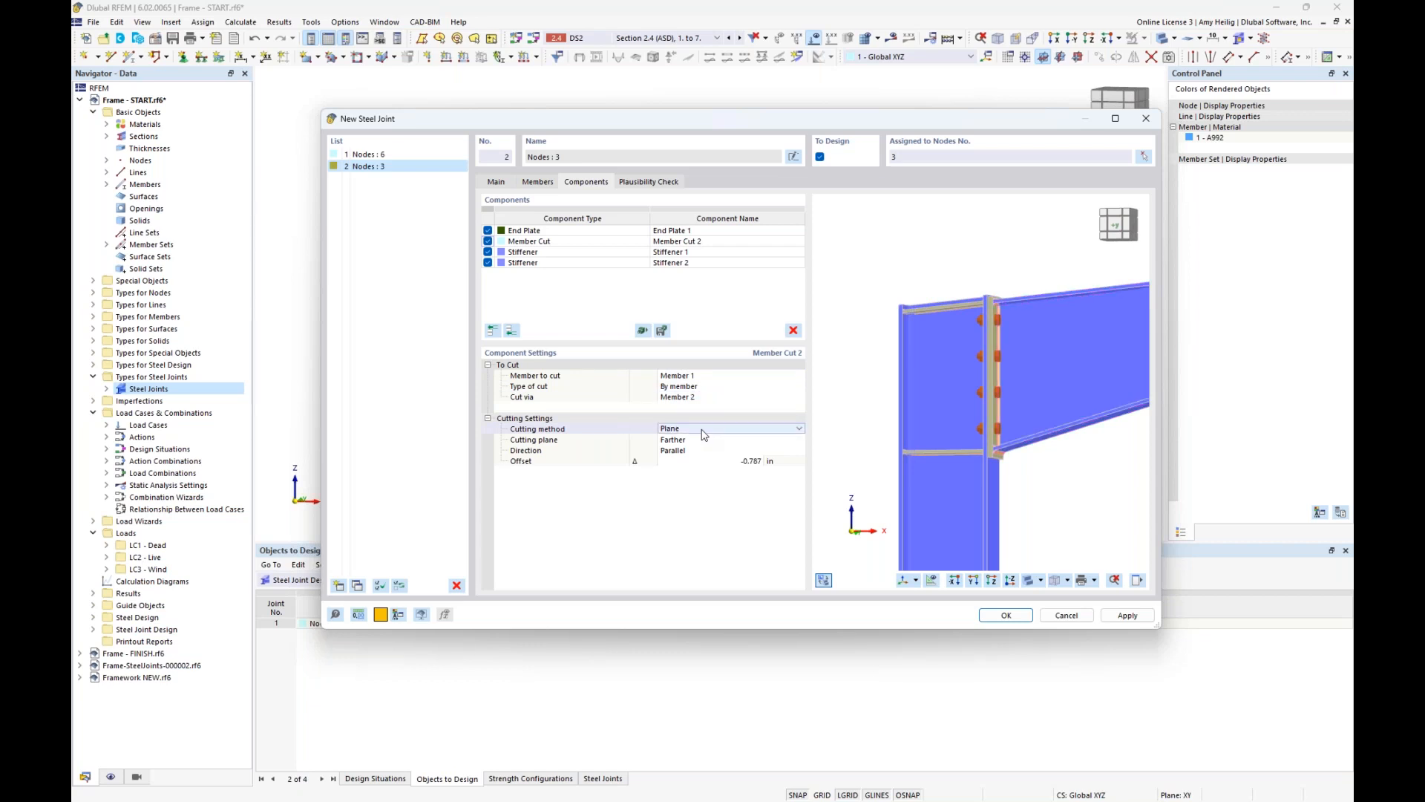
# - Try the Closer cutting plane for Member Cut 2 and return it to Farther
pyautogui.click(700, 440)
pyautogui.click(700, 443)
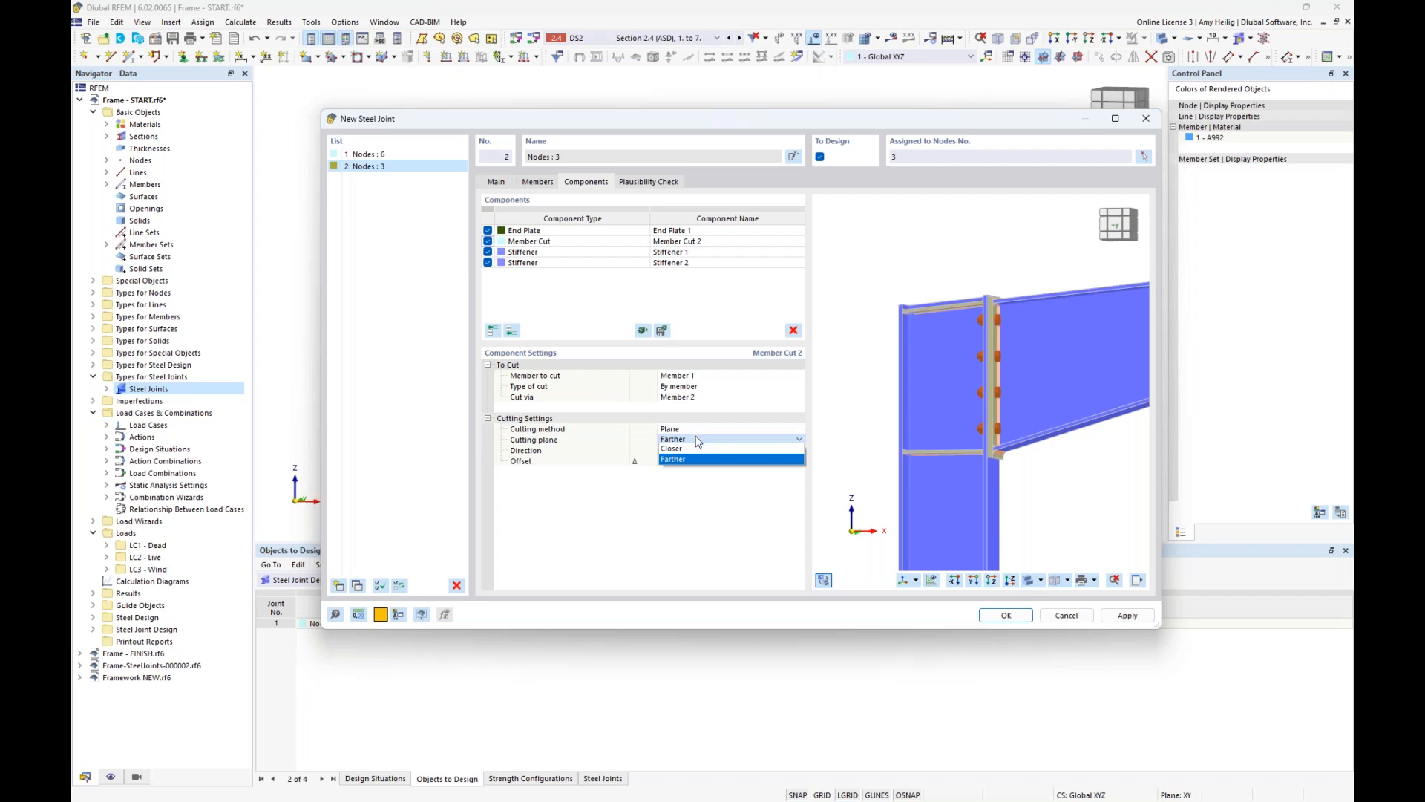
pyautogui.click(700, 449)
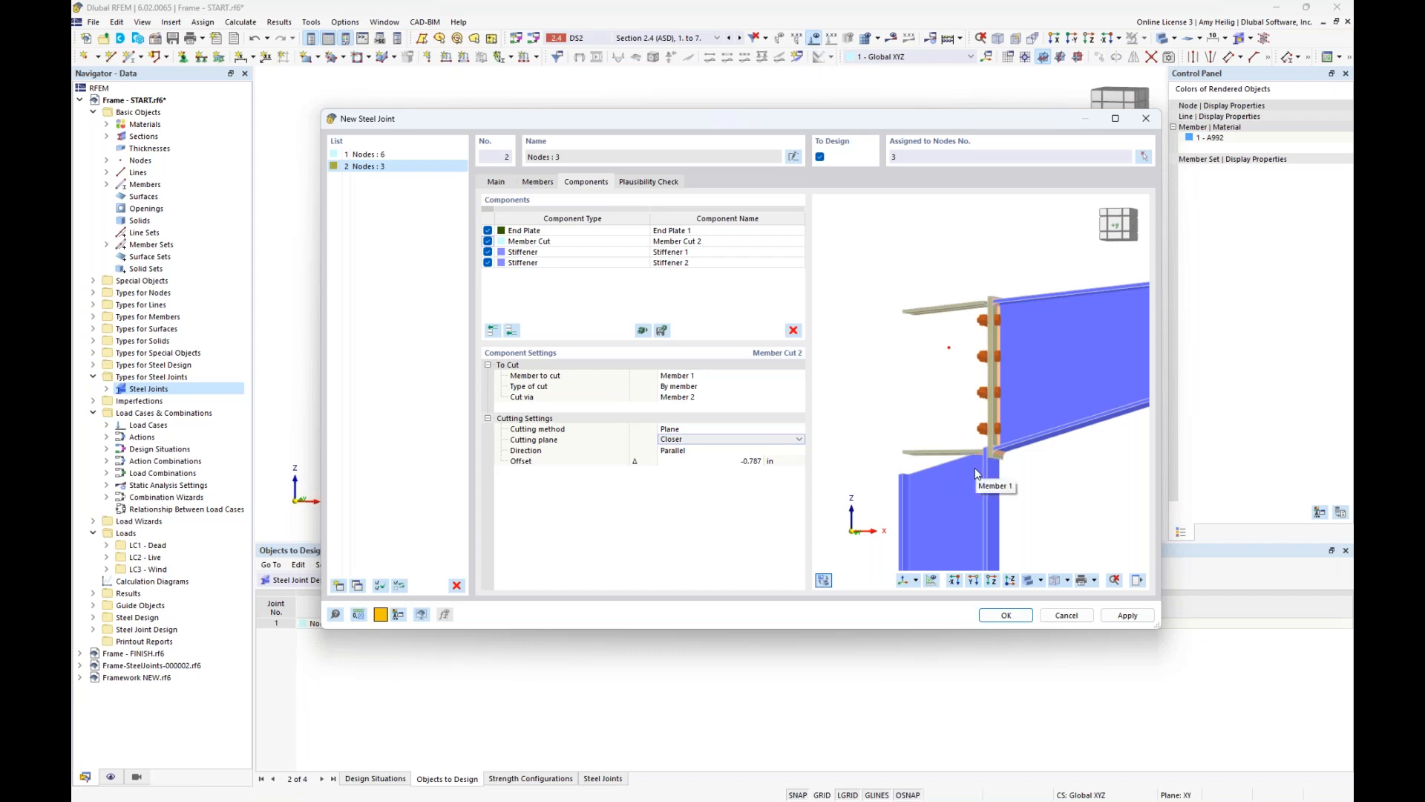
pyautogui.click(704, 440)
pyautogui.click(703, 449)
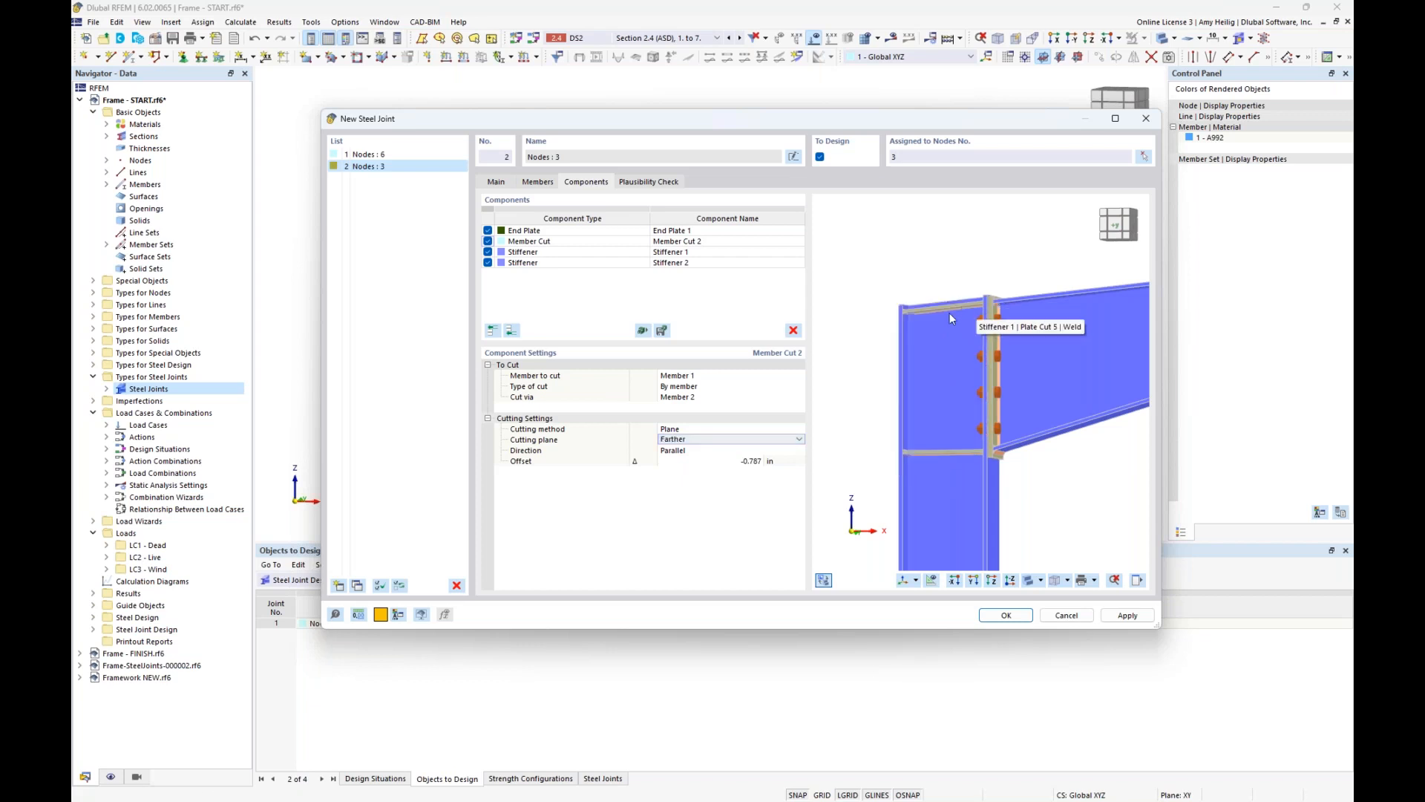
# - Examine the column's cut top end at the beam connection in the joint preview and compare it with the frame model
pyautogui.moveTo(919, 395)
pyautogui.keyDown('ctrl'); pyautogui.mouseDown(button='middle')
pyautogui.moveTo(945, 417)
pyautogui.moveTo(906, 397)
pyautogui.mouseUp(button='middle'); pyautogui.keyUp('ctrl')
pyautogui.scroll(3, 906, 337)
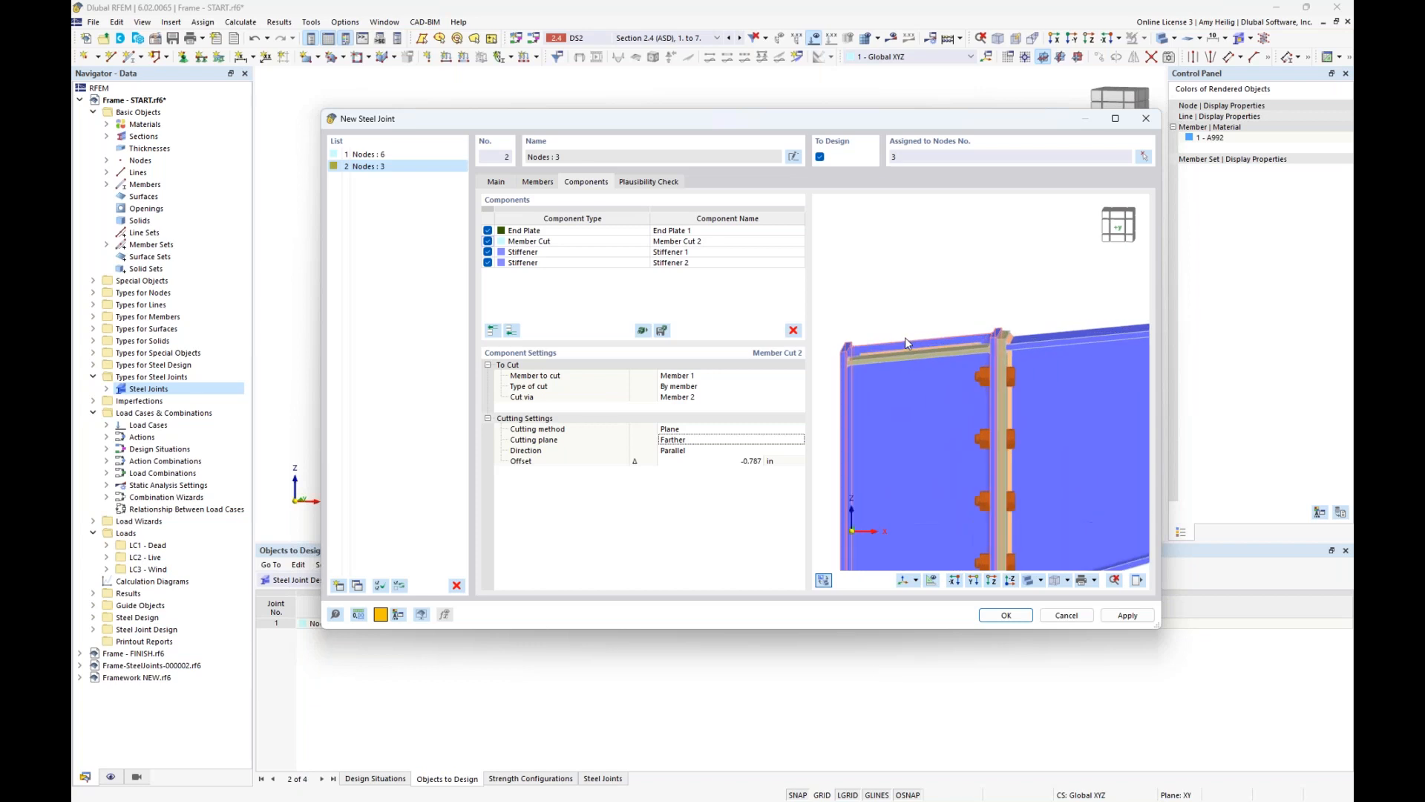
pyautogui.keyDown('ctrl'); pyautogui.moveTo(946, 341); pyautogui.dragTo(1067, 343, button='middle'); pyautogui.keyUp('ctrl')
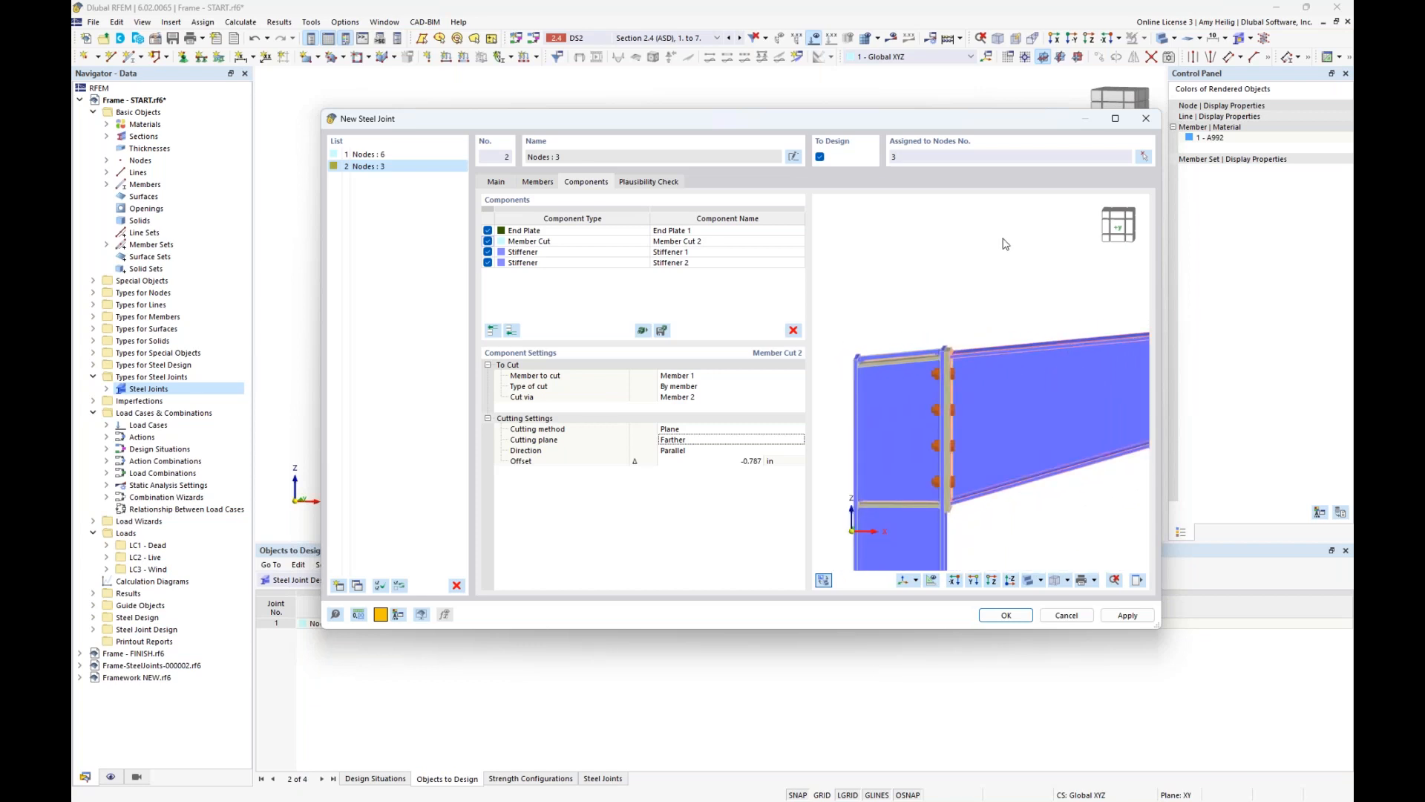
pyautogui.moveTo(887, 118); pyautogui.dragTo(888, 387)
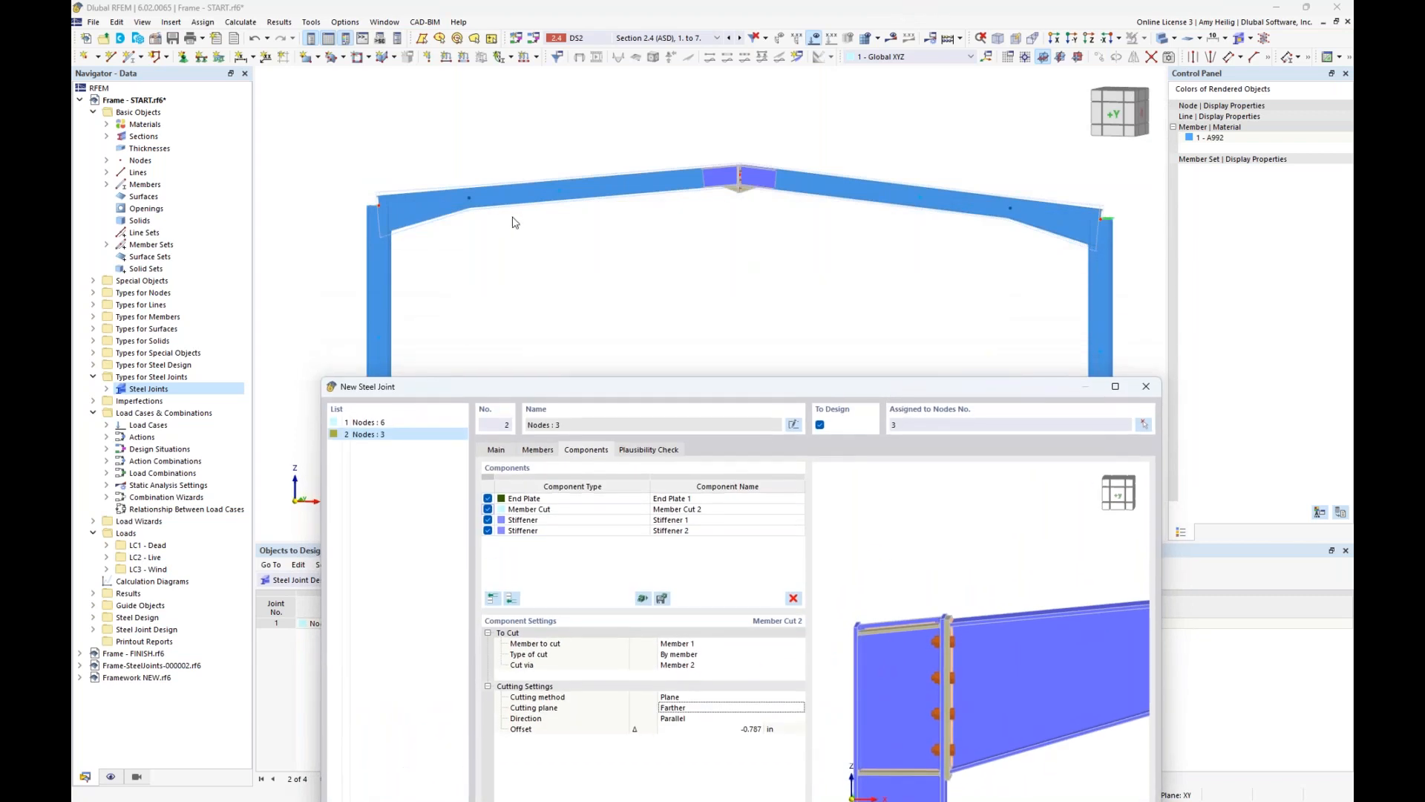
pyautogui.moveTo(640, 389); pyautogui.dragTo(668, 145)
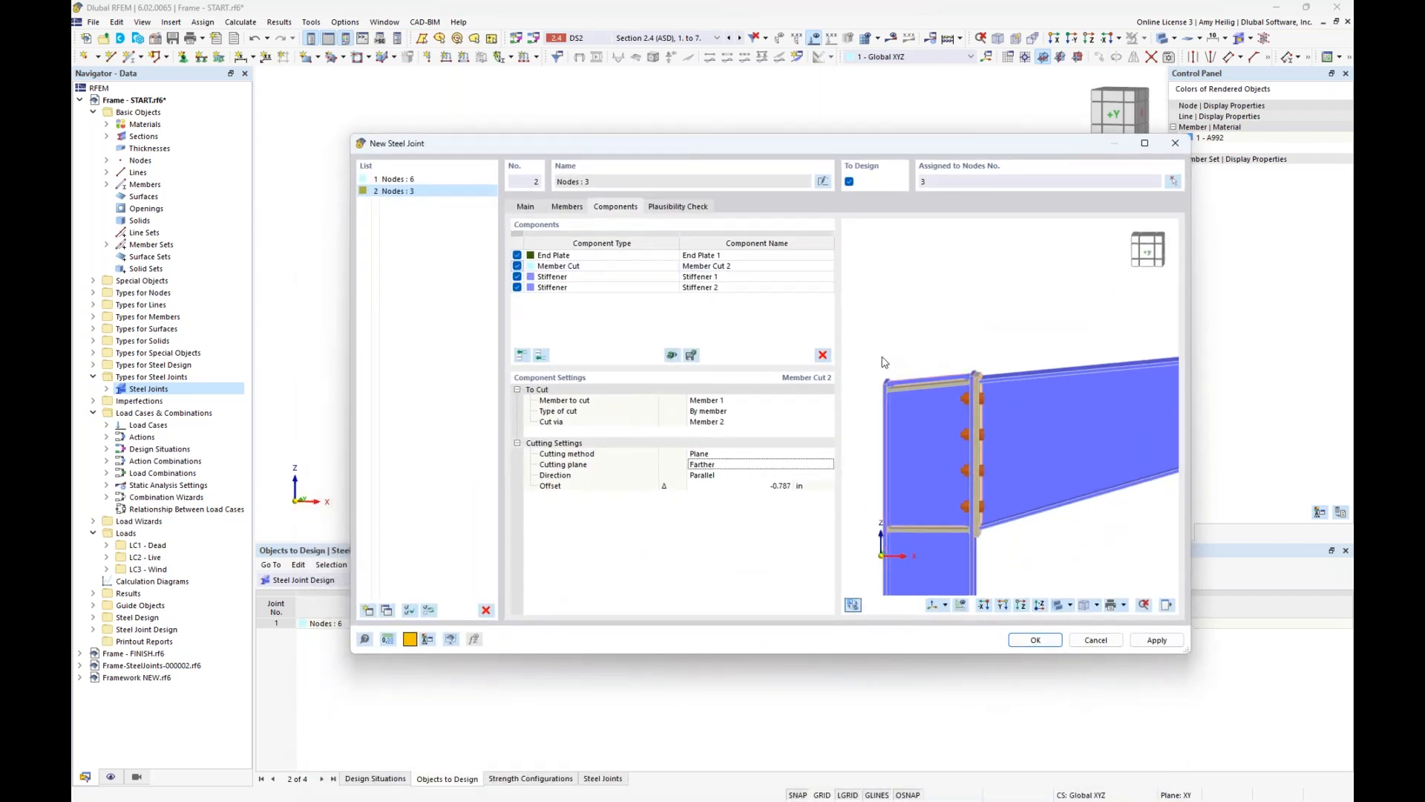
# - Try the Perpendicular cutting direction for Member Cut 2 and return it to Parallel
pyautogui.click(712, 476)
pyautogui.click(718, 476)
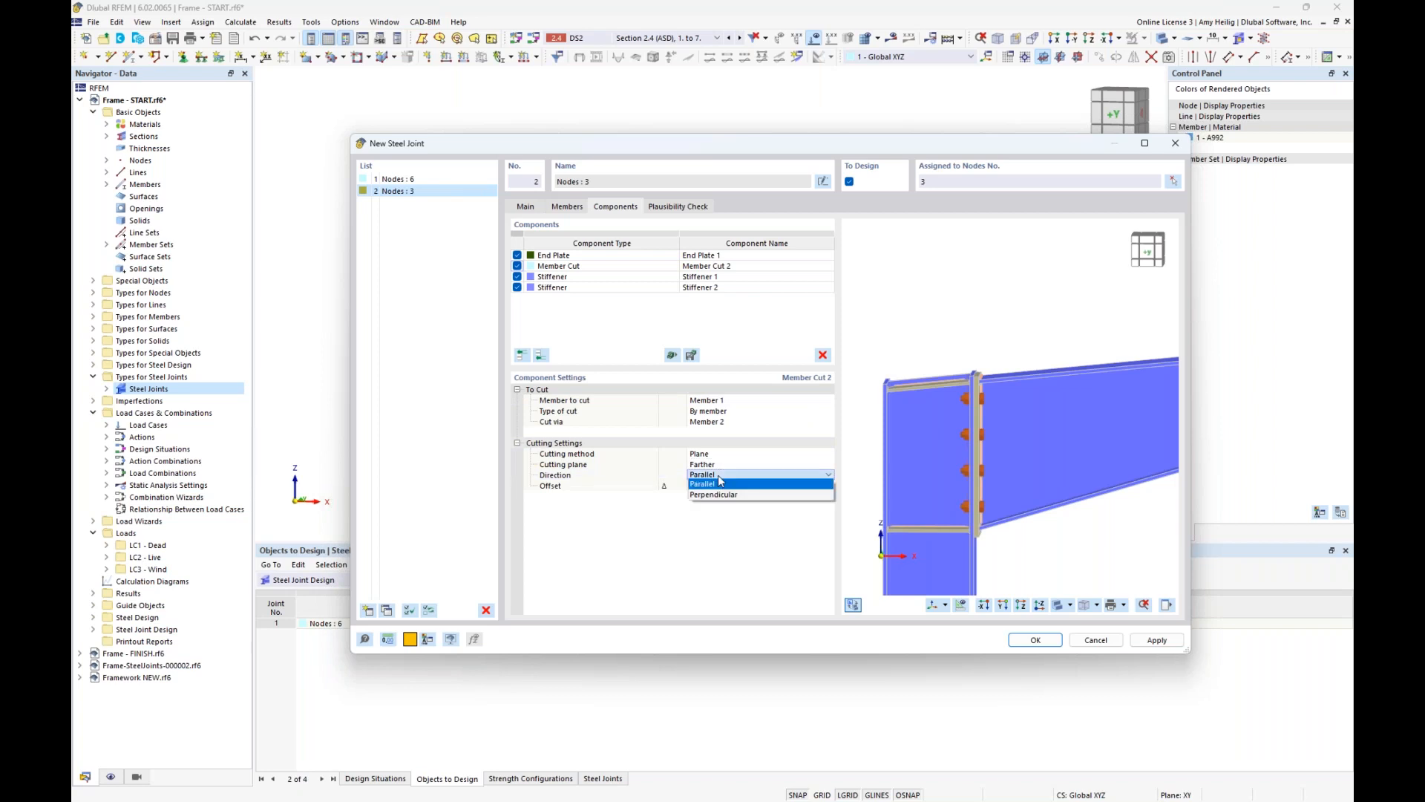
pyautogui.click(717, 496)
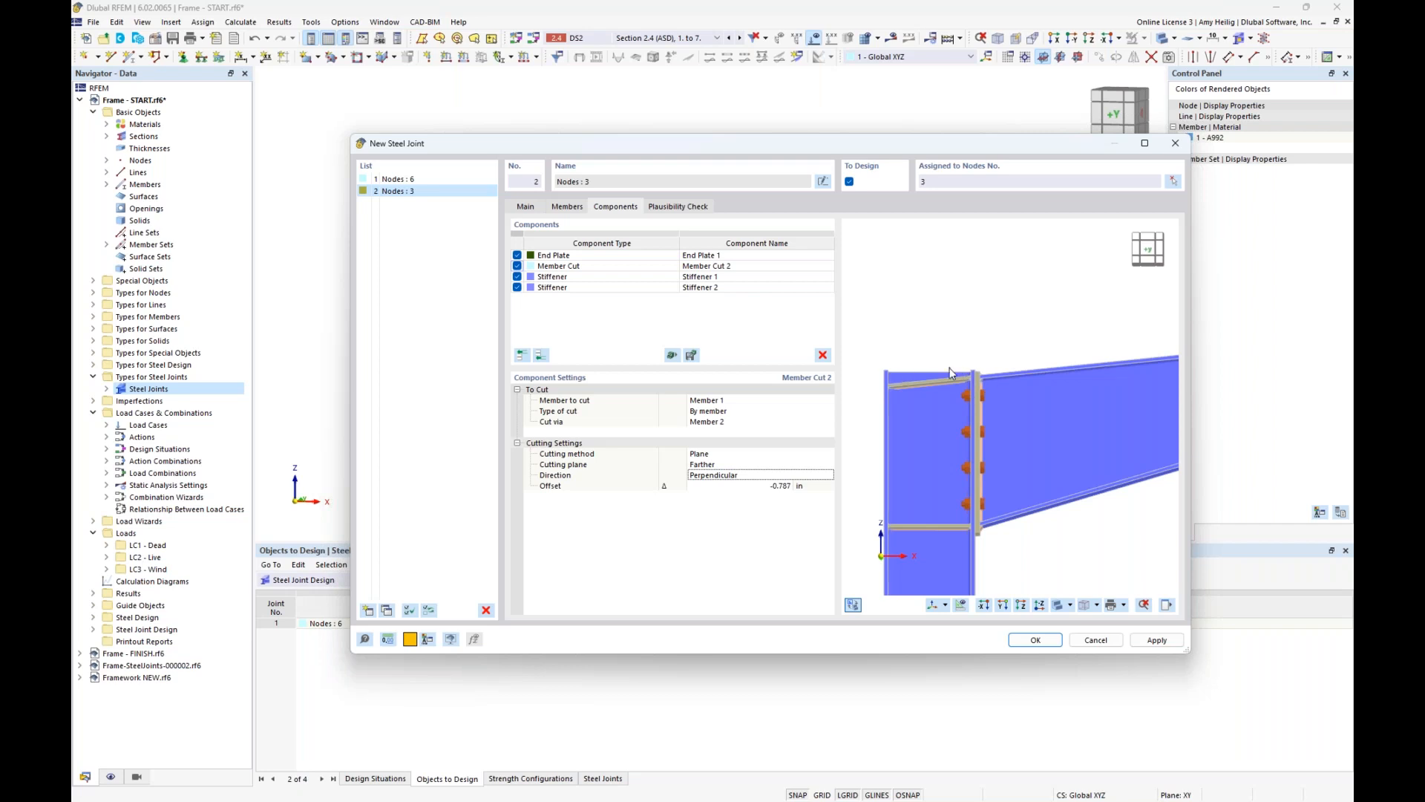
pyautogui.click(768, 476)
pyautogui.click(767, 476)
pyautogui.click(761, 489)
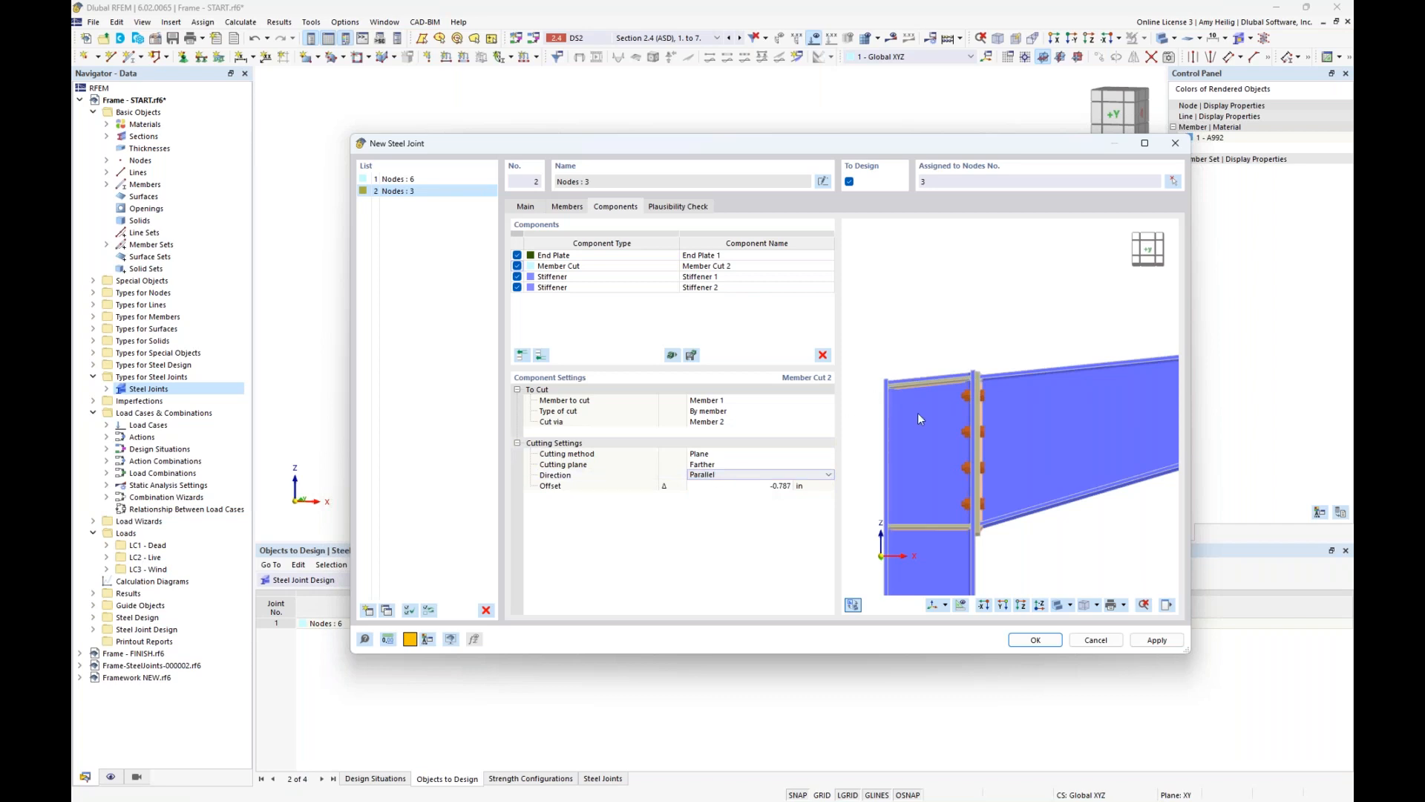
# - Try a cutting offset of 0 in for Member Cut 2 and inspect the column top beside the end plate
pyautogui.moveTo(917, 430); pyautogui.dragTo(921, 433, button='middle')
pyautogui.scroll(4, 952, 385)
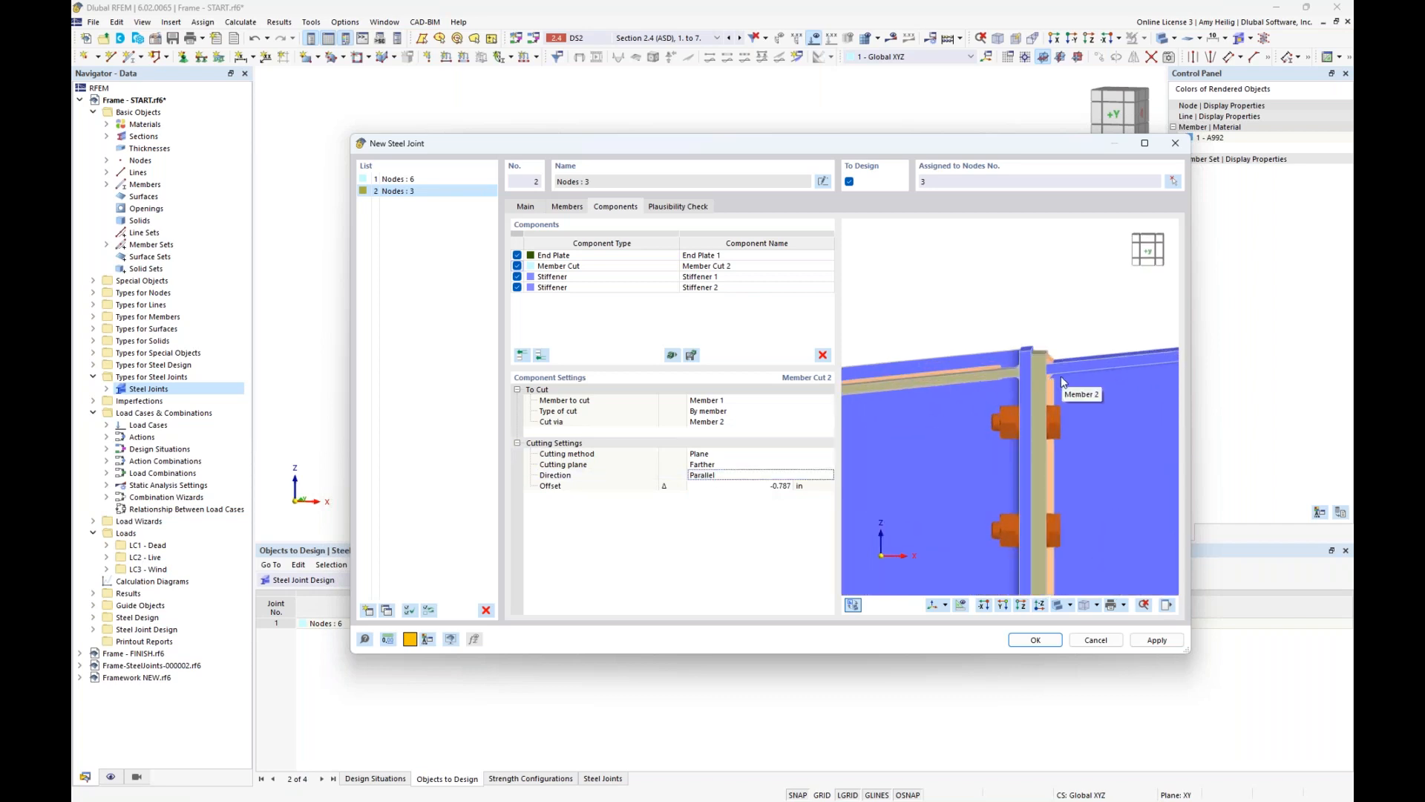
pyautogui.scroll(-3, 1062, 376)
pyautogui.click(796, 487)
pyautogui.write('0')
pyautogui.click(789, 476)
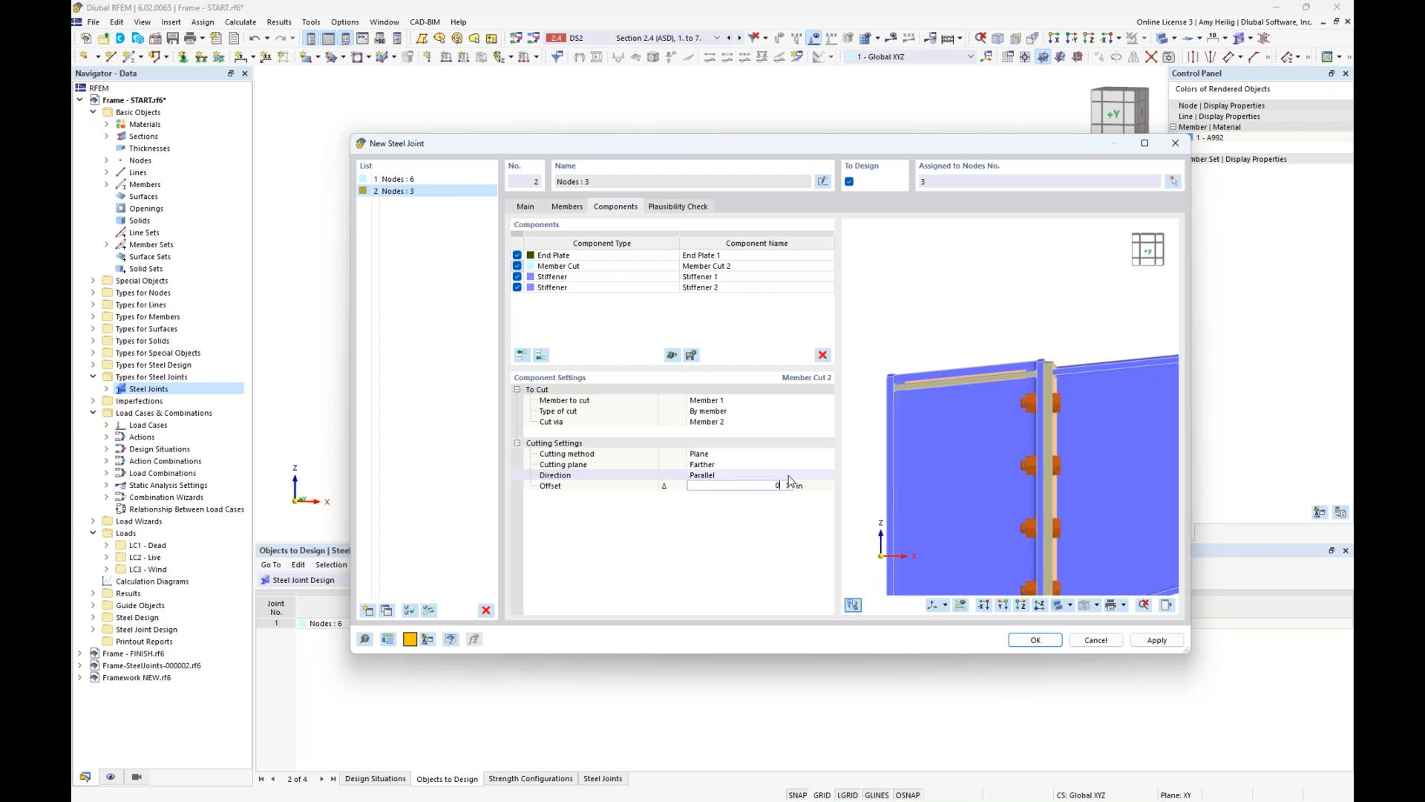
pyautogui.moveTo(1038, 397); pyautogui.dragTo(993, 401, button='middle')
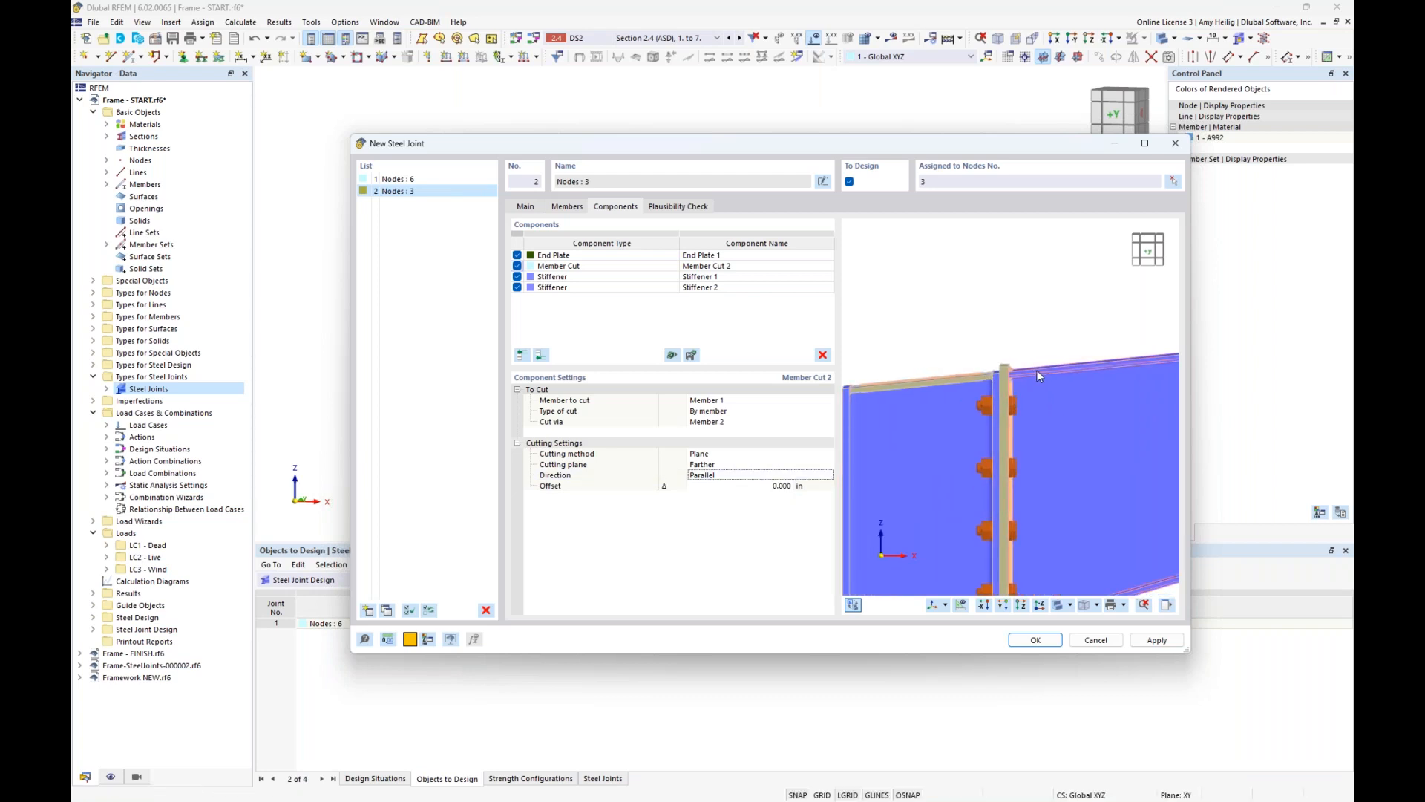
# - Set the cutting offset of Member Cut 2 to -0.75 in
pyautogui.click(743, 485)
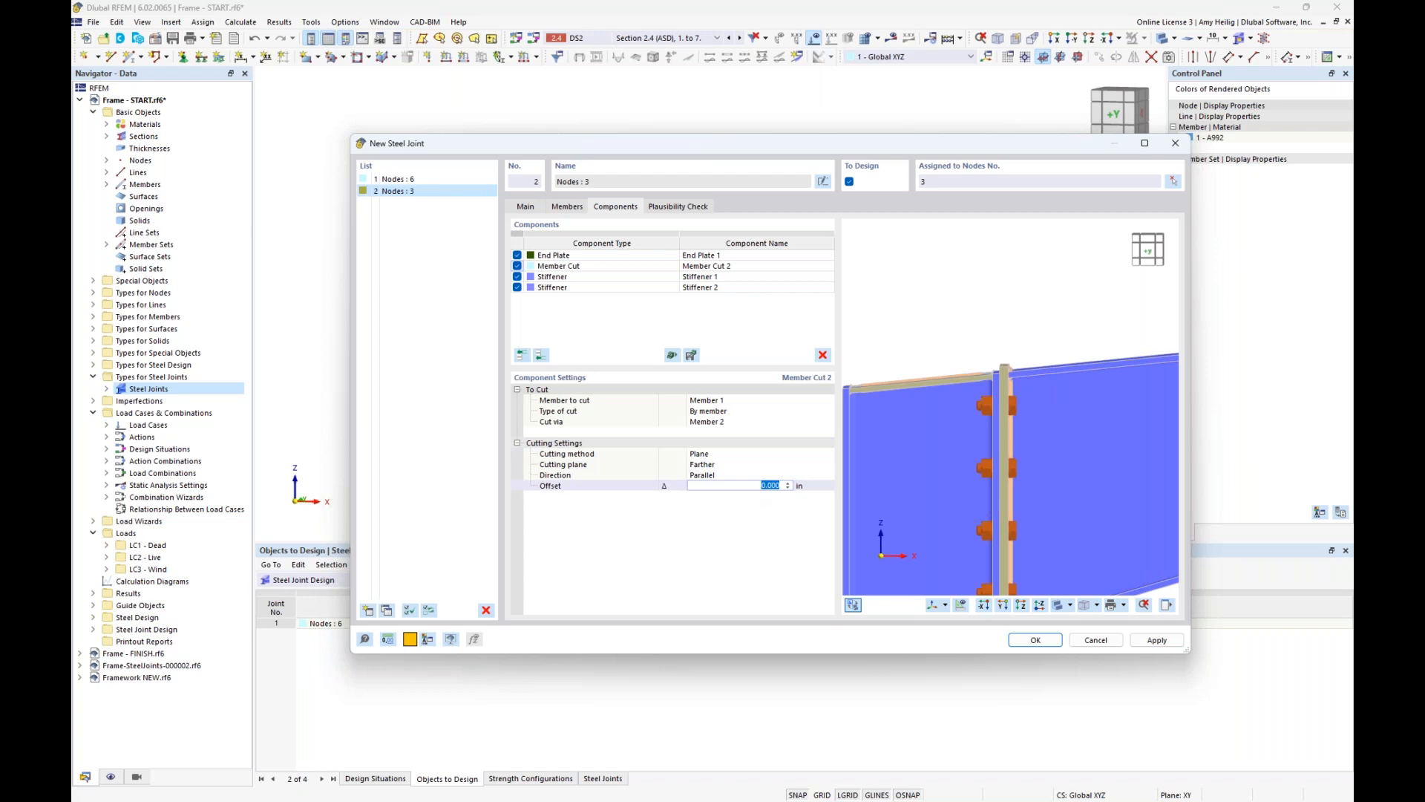
pyautogui.press('BackSpace')
pyautogui.write('-0.75')
pyautogui.press('Return')
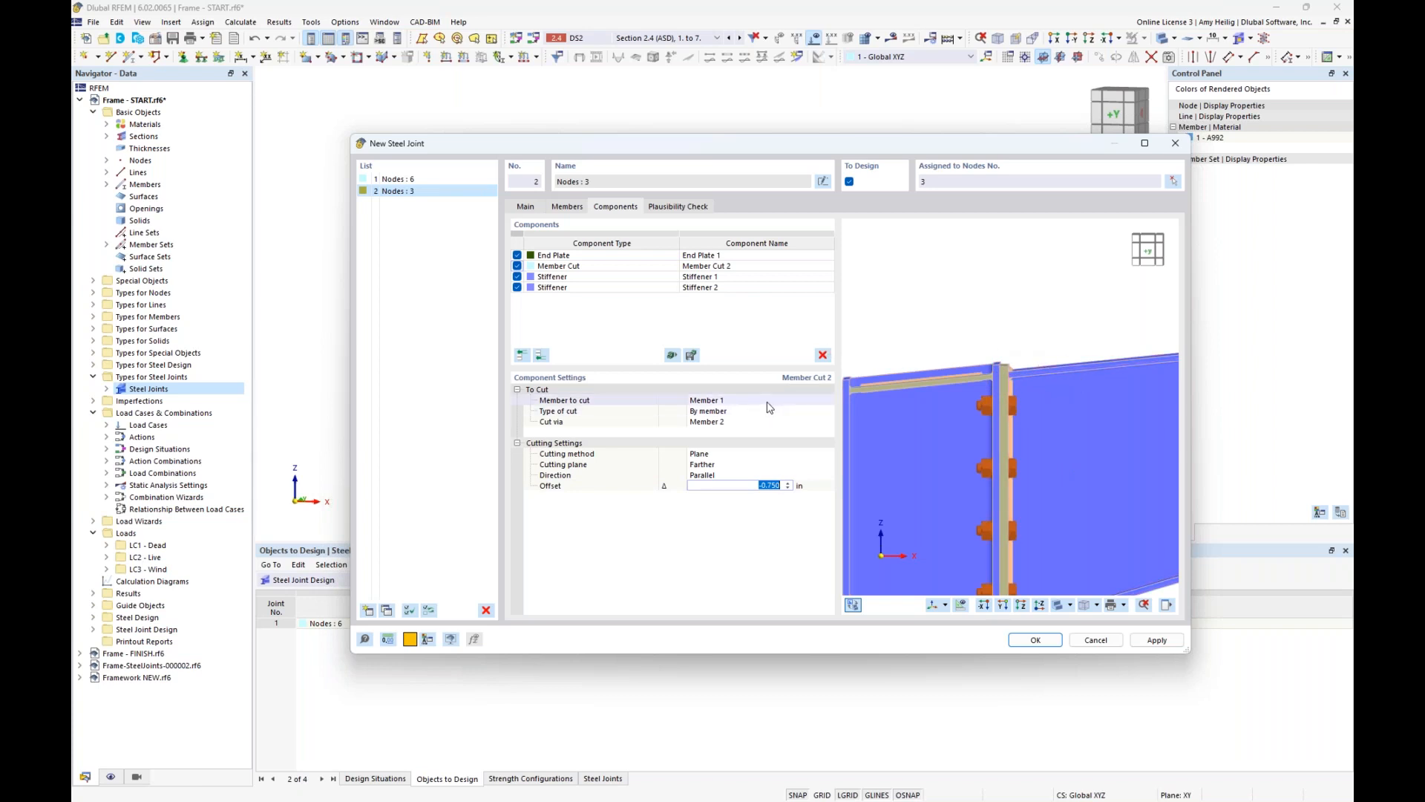
# - Review the stiffened and reference members of Stiffener 1 and set its plate thickness to 0.5 in
pyautogui.click(601, 276)
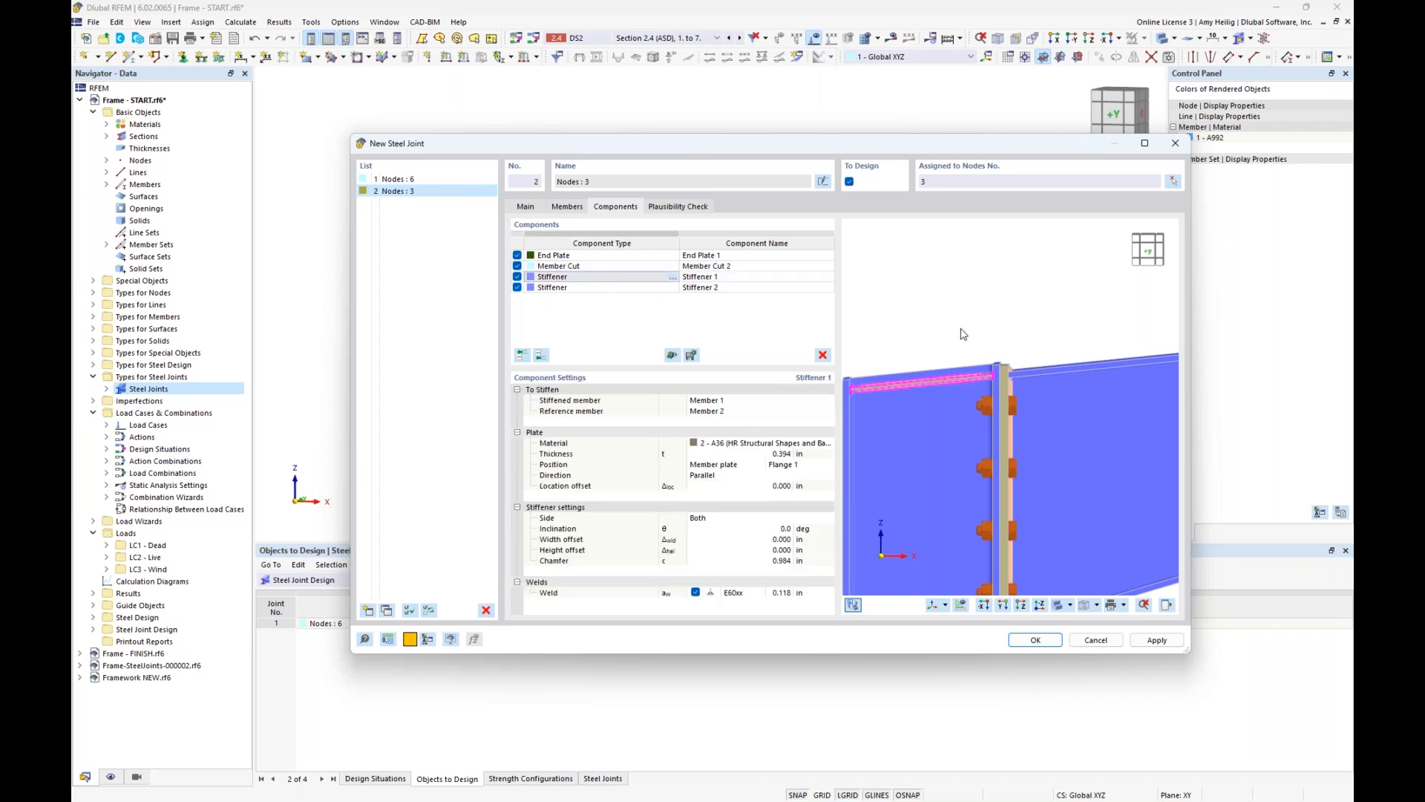
pyautogui.scroll(-3, 960, 329)
pyautogui.keyDown('ctrl'); pyautogui.moveTo(1012, 332); pyautogui.dragTo(961, 394, button='middle'); pyautogui.keyUp('ctrl')
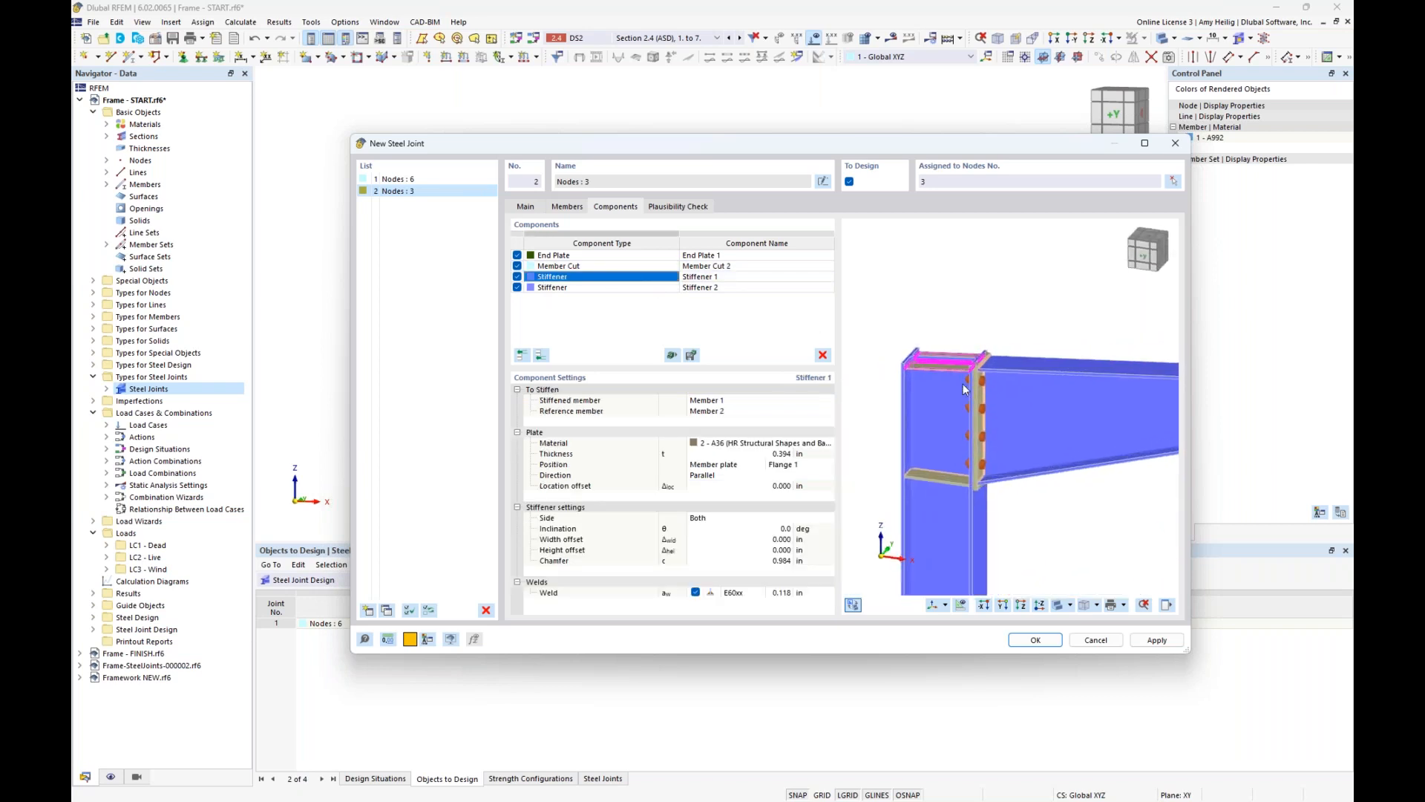
pyautogui.scroll(4, 933, 362)
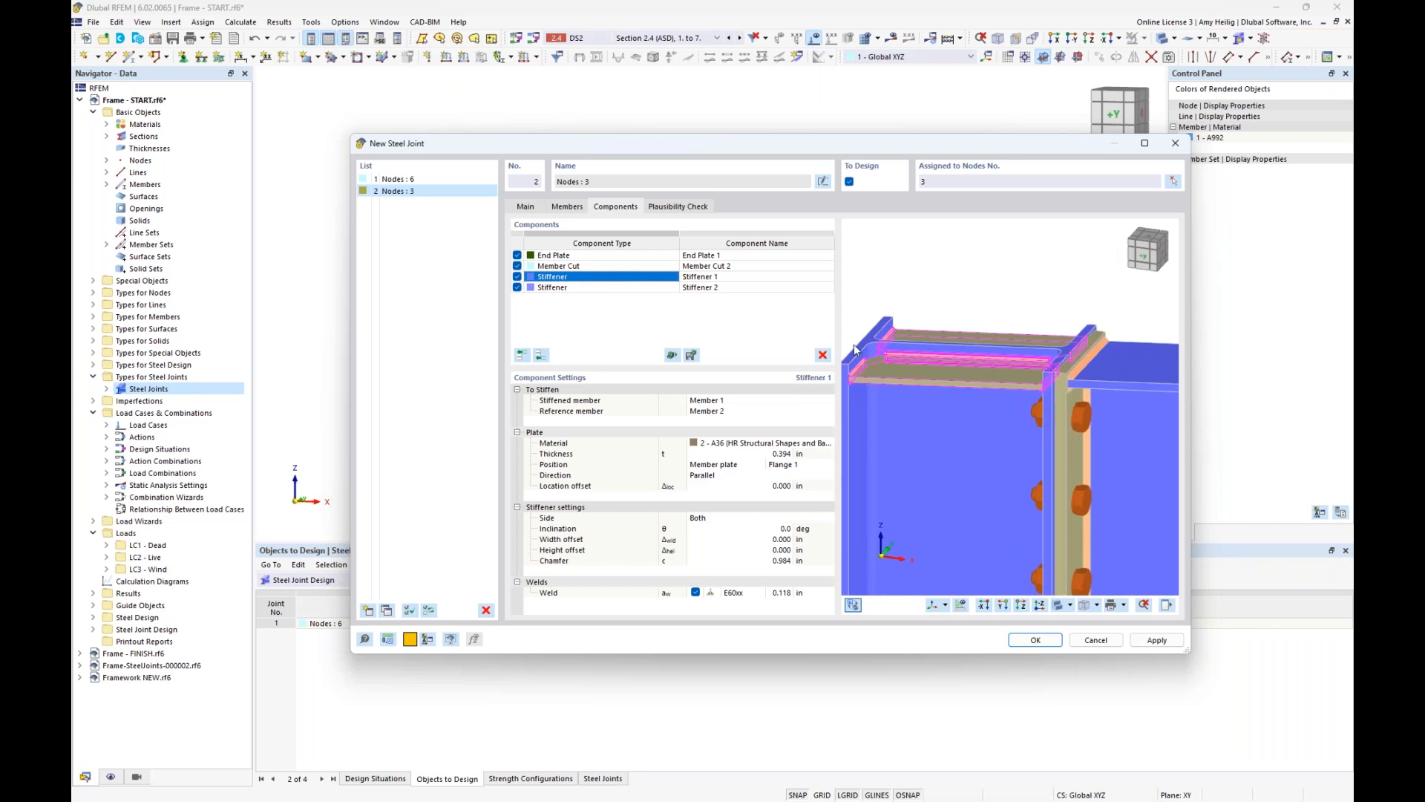
pyautogui.click(743, 401)
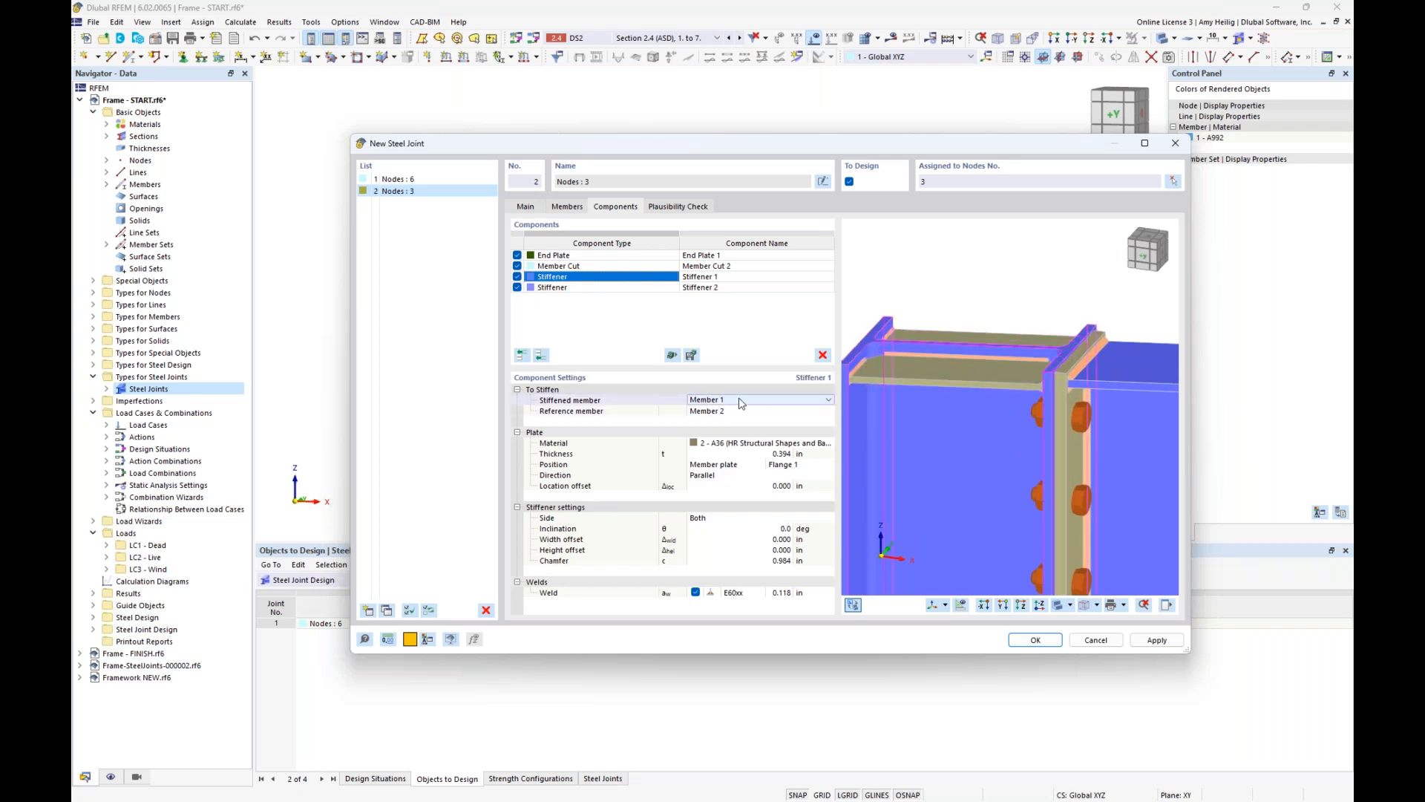
pyautogui.click(737, 413)
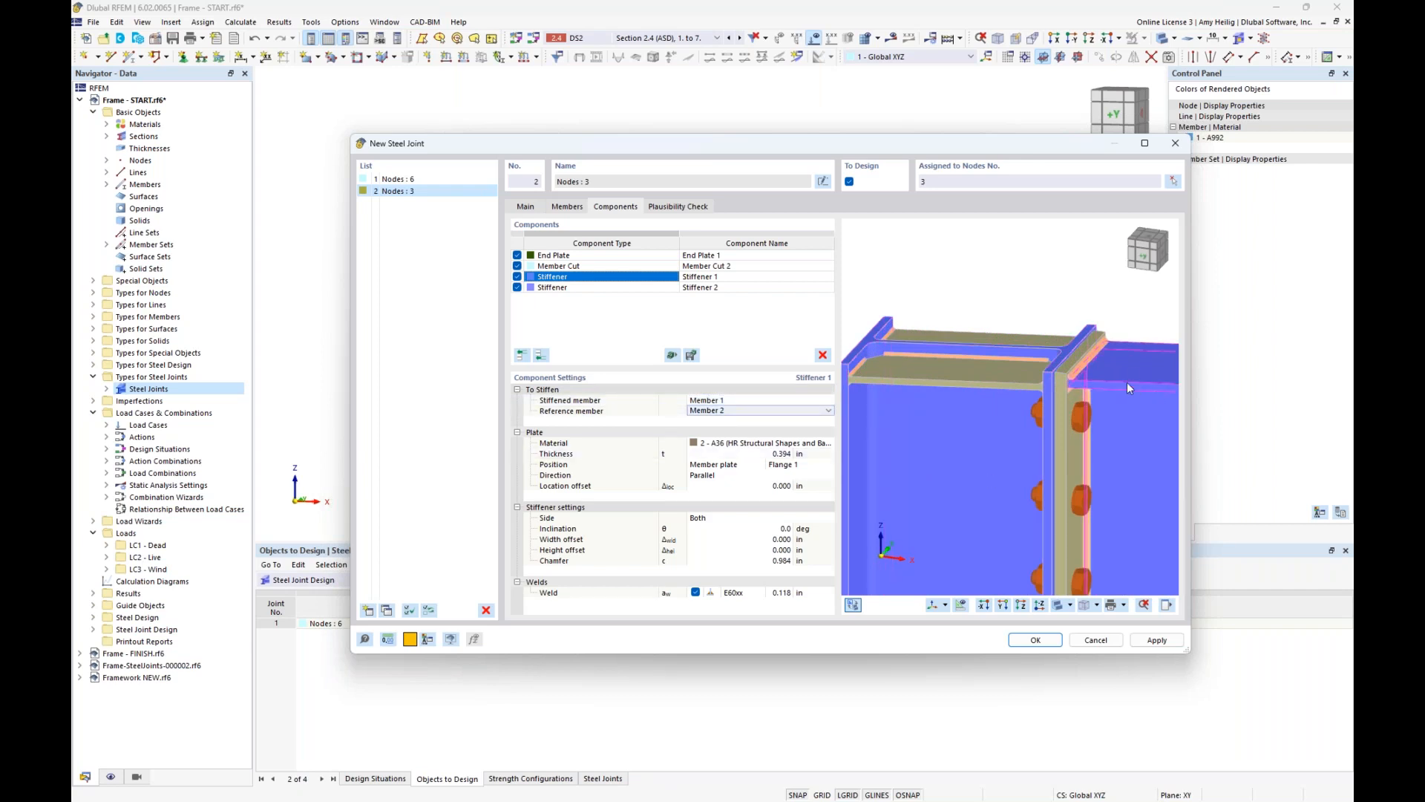
pyautogui.click(749, 454)
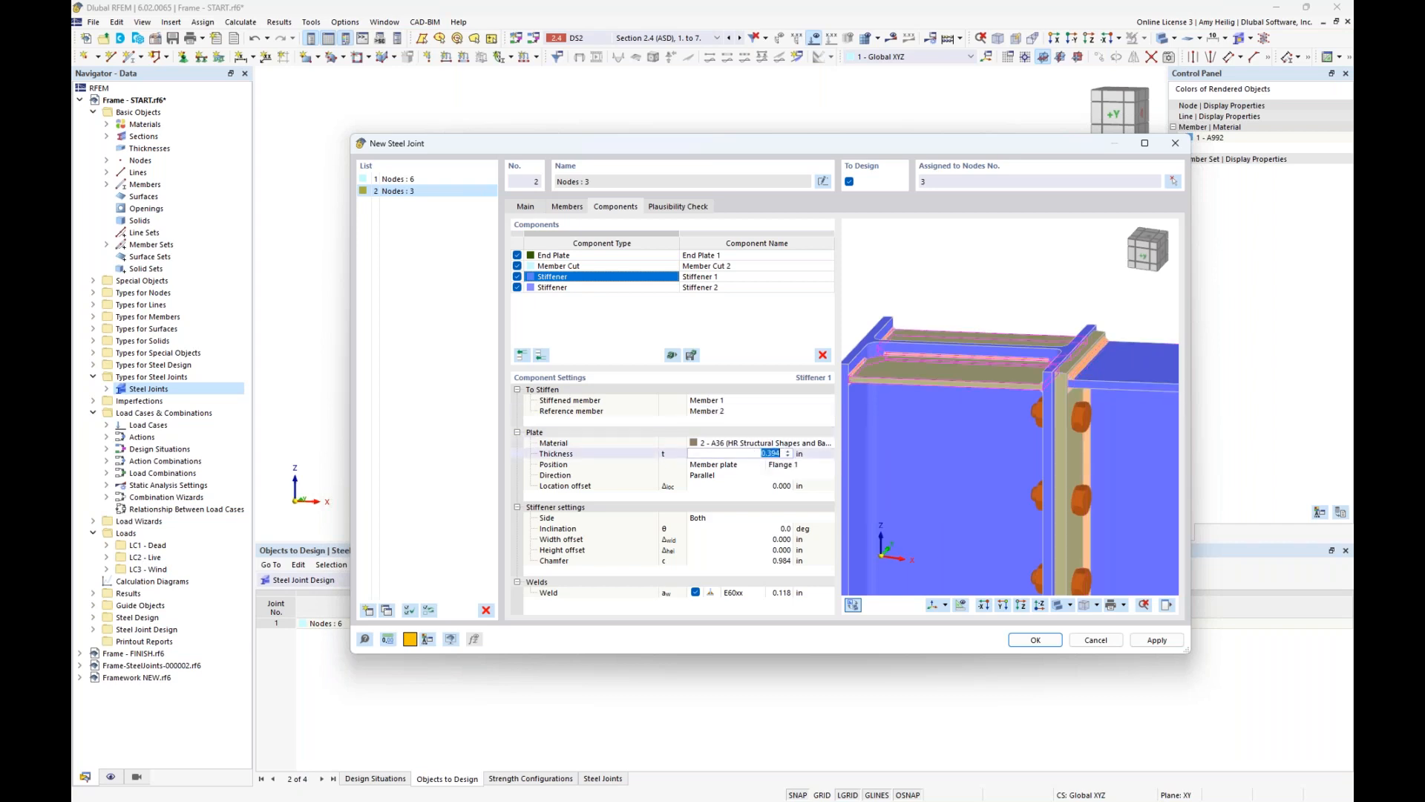
pyautogui.write('0.5')
pyautogui.click(732, 467)
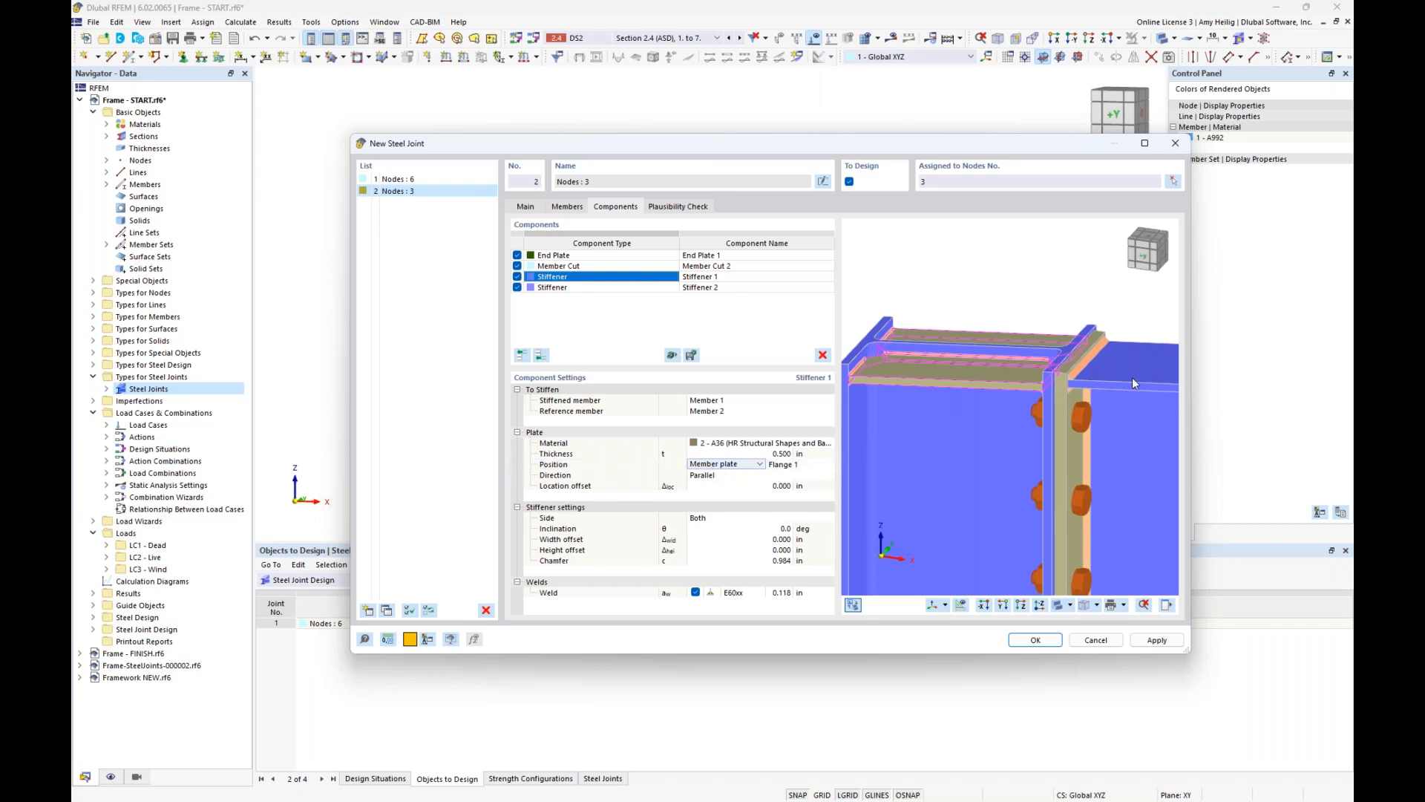
# - Try the Perpendicular plate direction for Stiffener 1 and return it to Parallel
pyautogui.scroll(-1, 984, 449)
pyautogui.keyDown('ctrl'); pyautogui.moveTo(984, 449); pyautogui.dragTo(1054, 393, button='middle'); pyautogui.keyUp('ctrl')
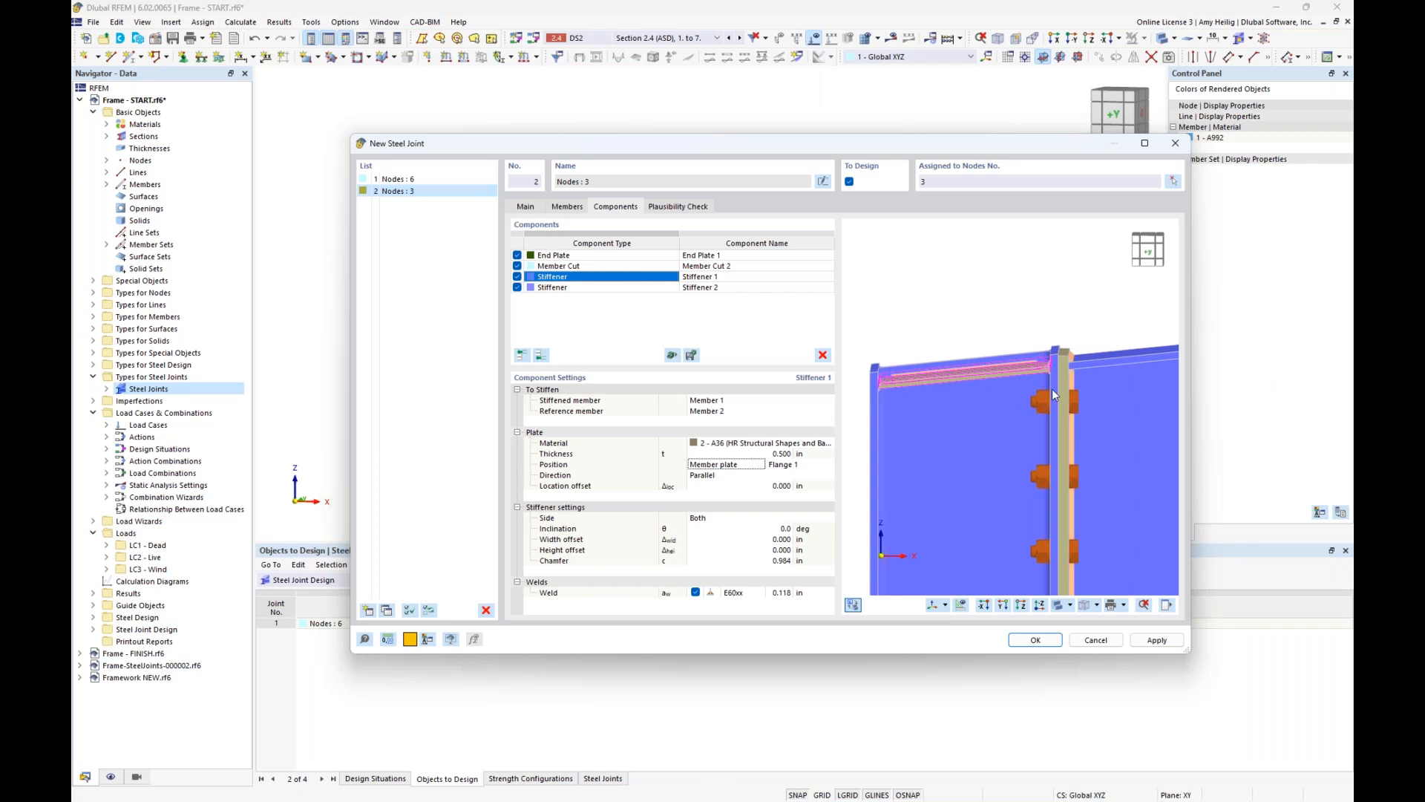
pyautogui.click(709, 476)
pyautogui.click(721, 476)
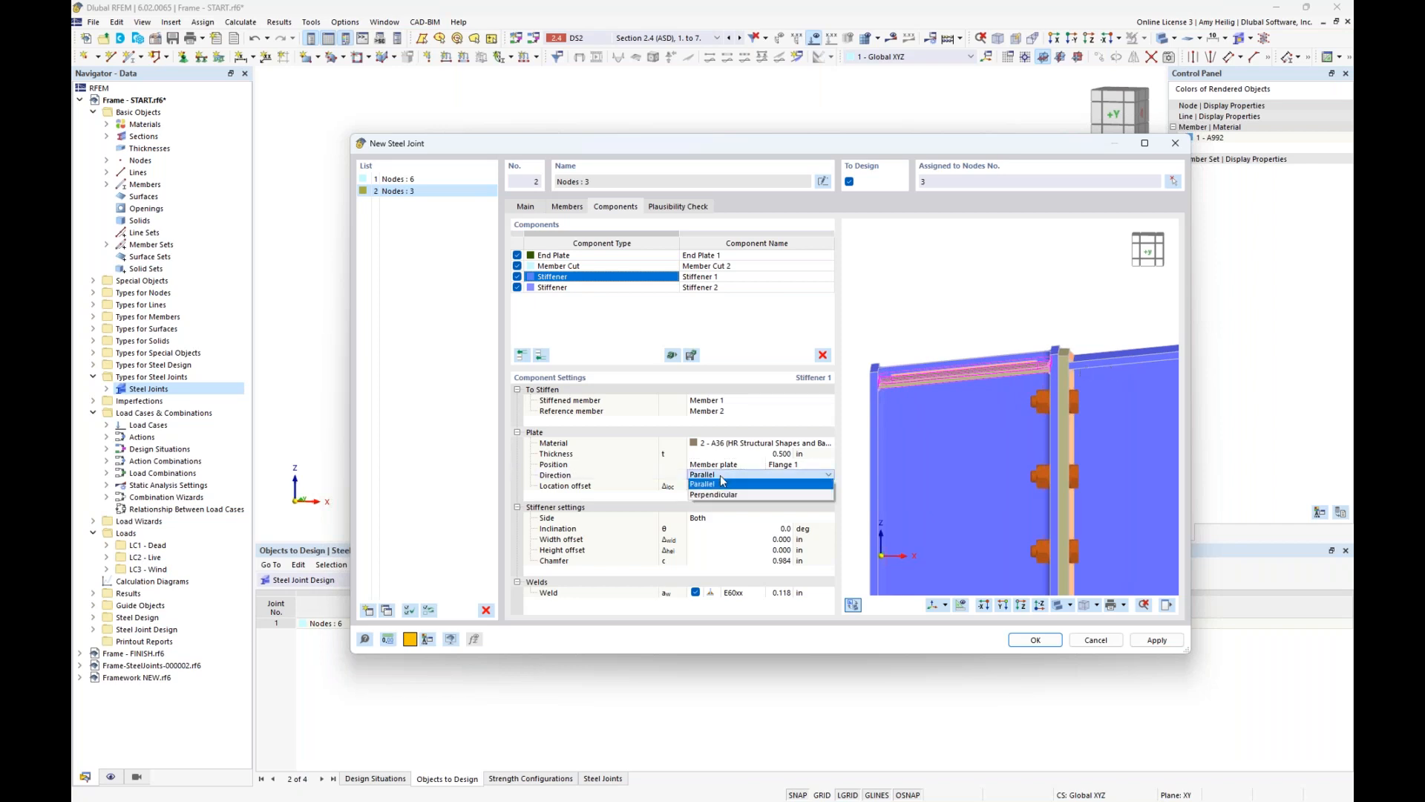
pyautogui.click(715, 494)
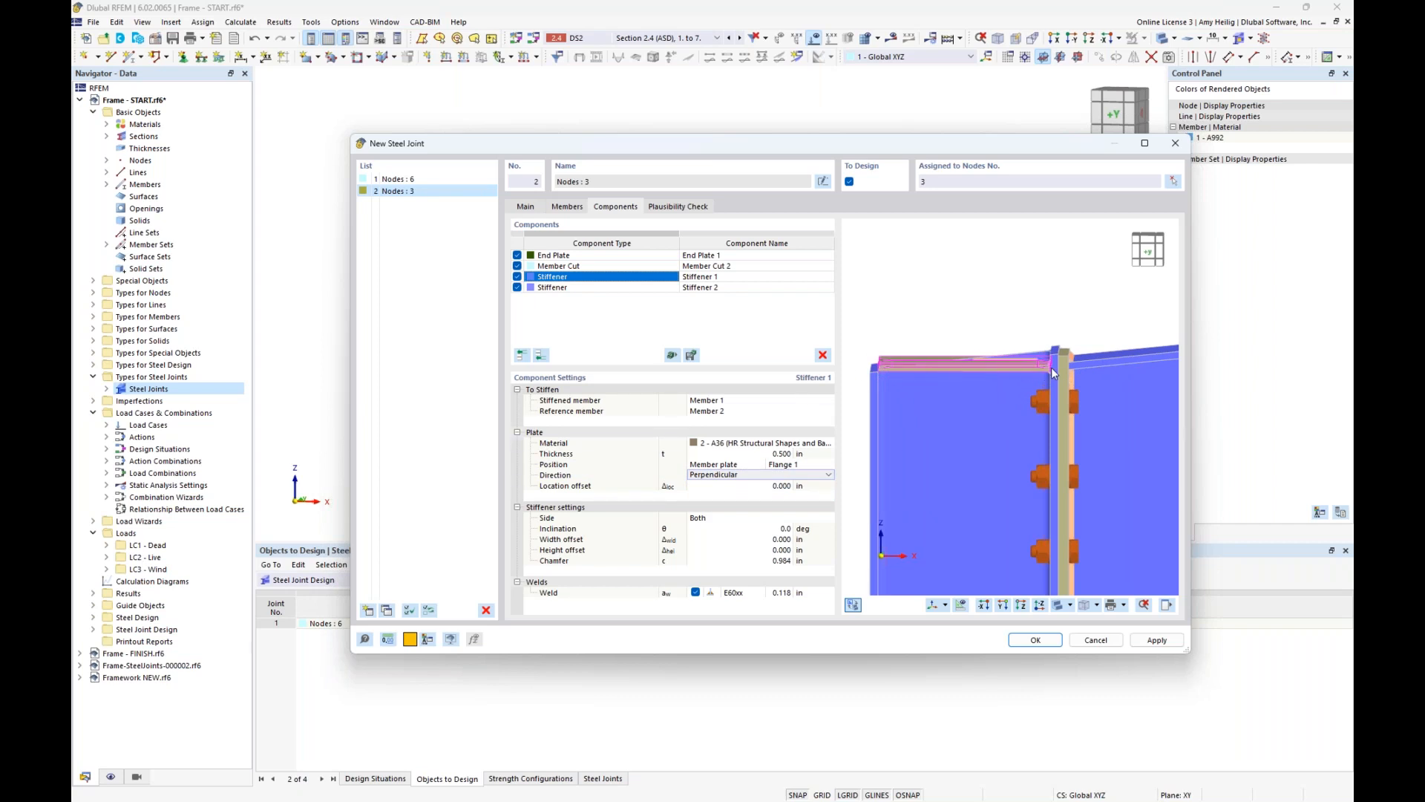
pyautogui.scroll(3, 879, 356)
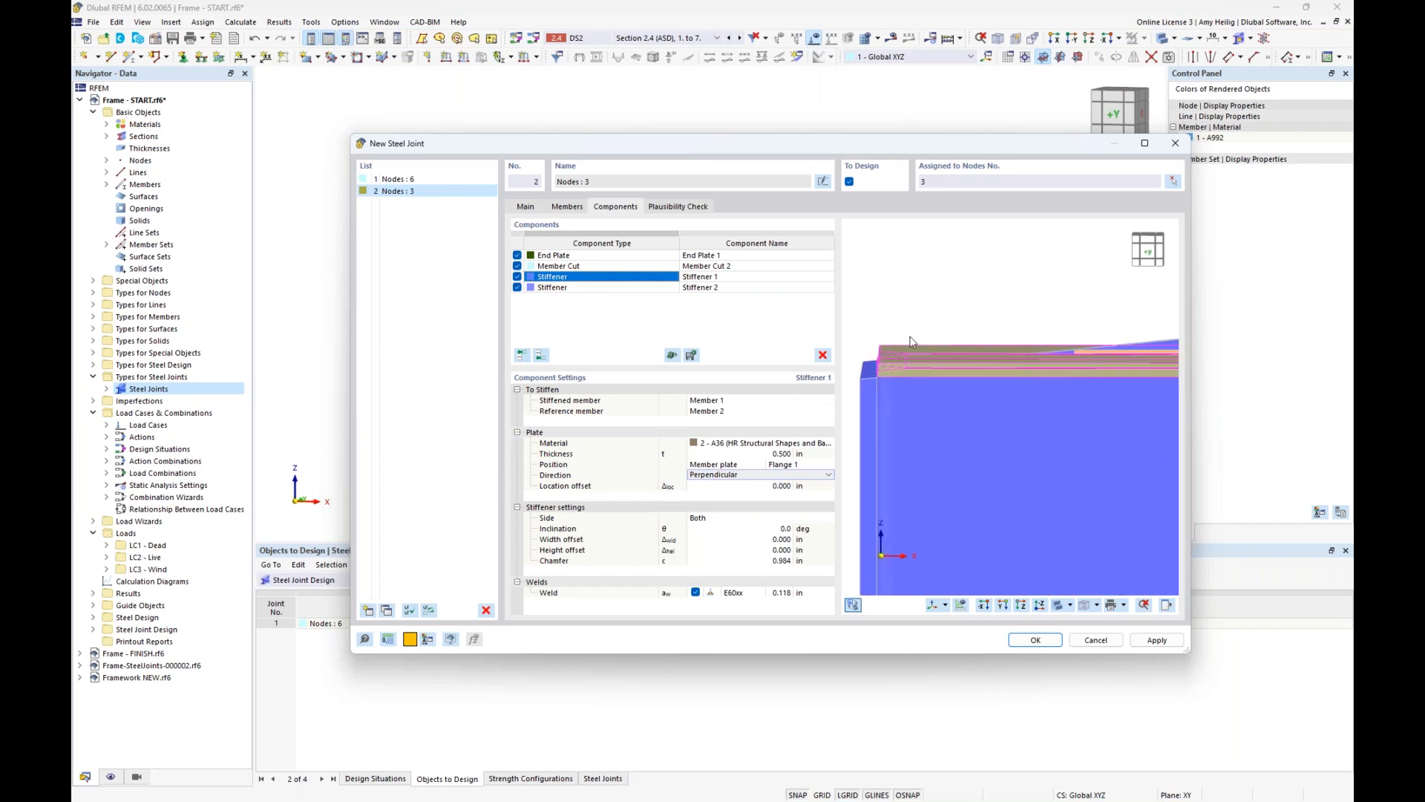
pyautogui.scroll(-3, 897, 365)
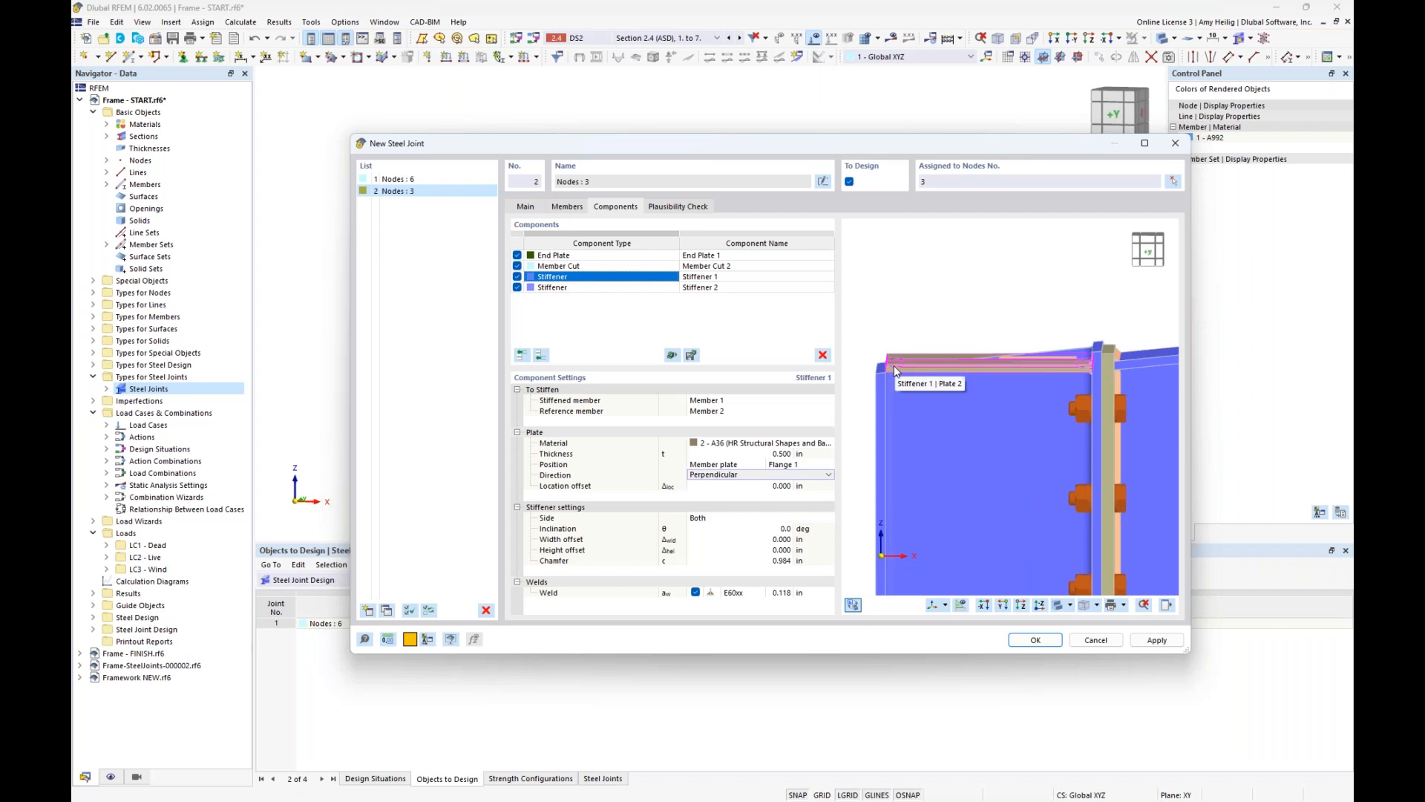
pyautogui.click(717, 475)
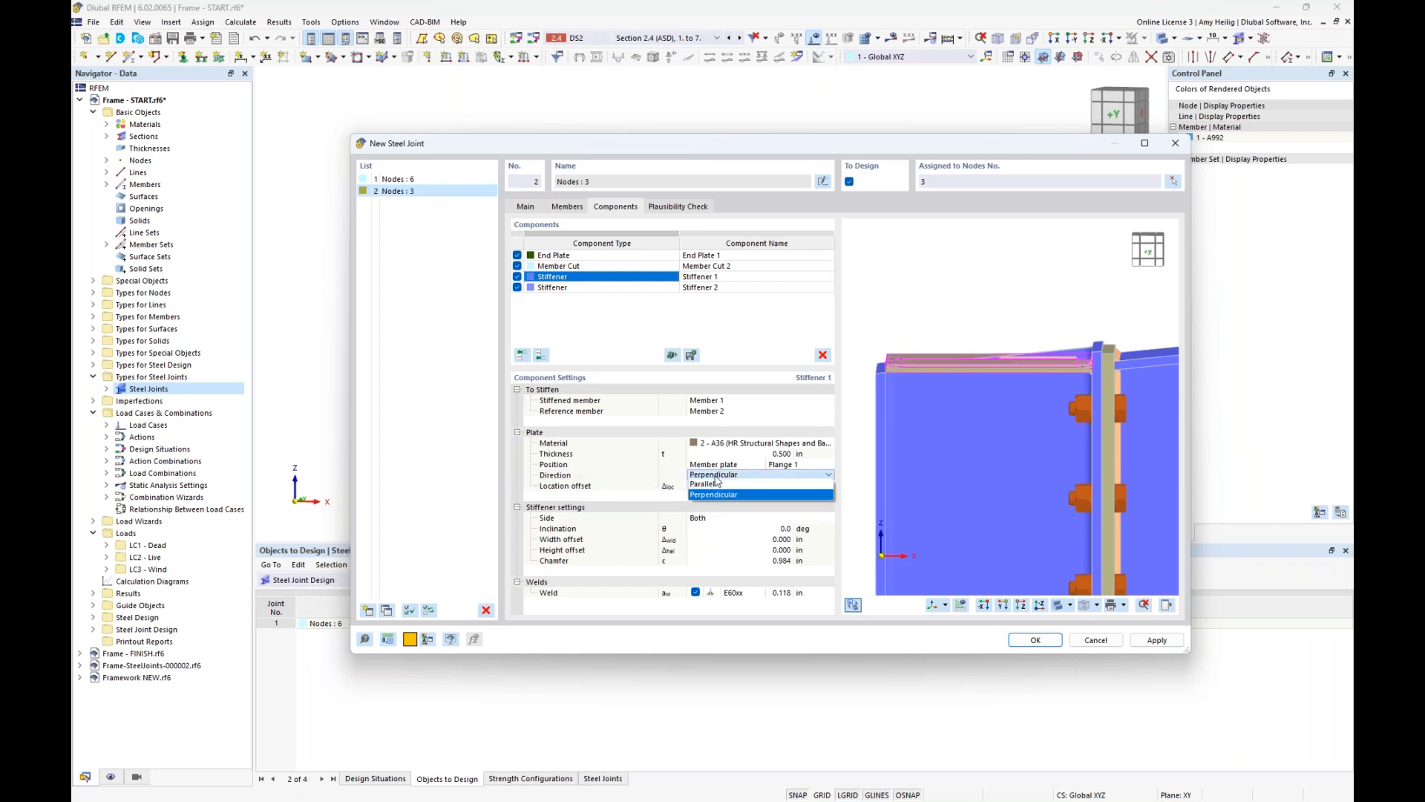
pyautogui.click(712, 486)
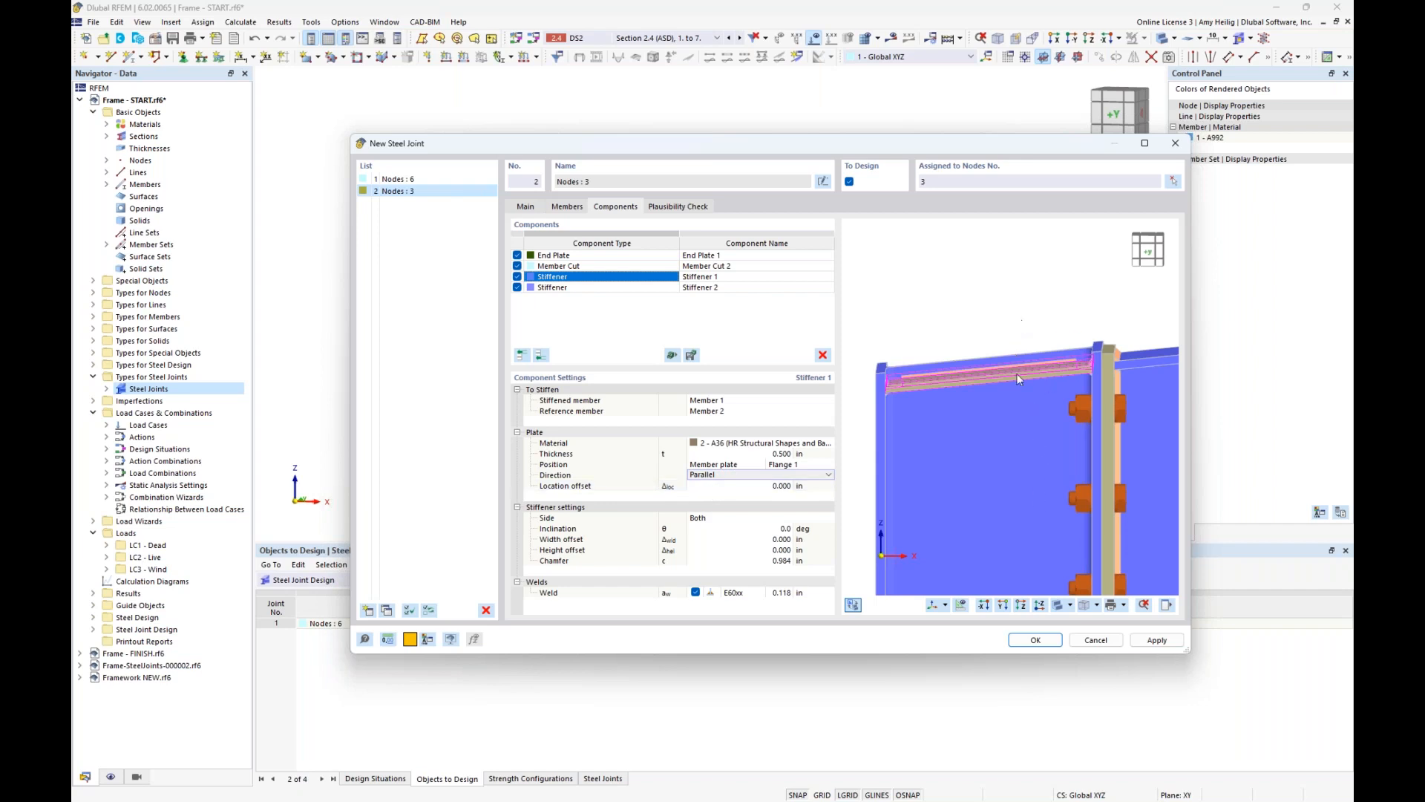
# - Review the stiffener side options of Stiffener 1 against its plates in the column, keeping Both
pyautogui.click(717, 524)
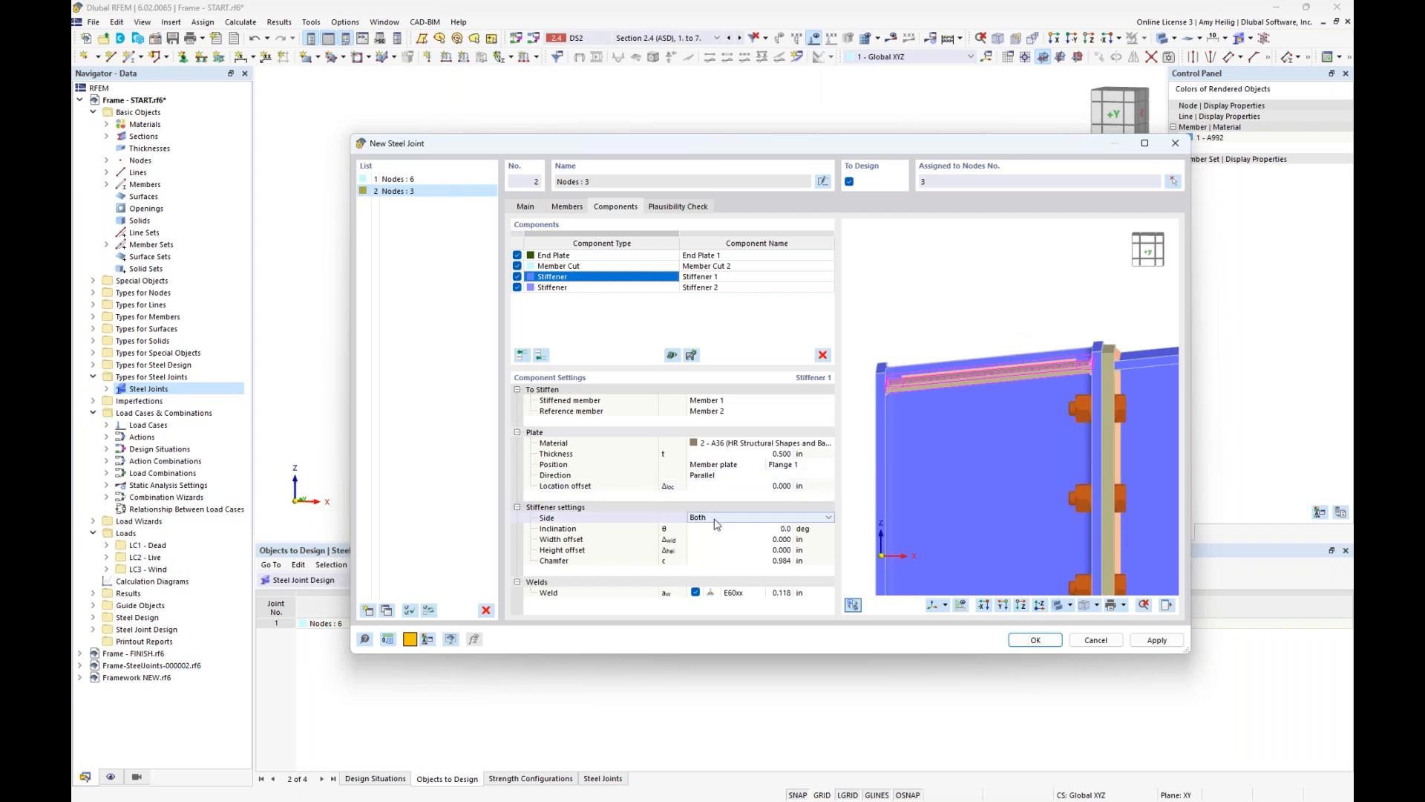
pyautogui.keyDown('ctrl'); pyautogui.moveTo(1079, 401); pyautogui.dragTo(994, 475, button='middle'); pyautogui.keyUp('ctrl')
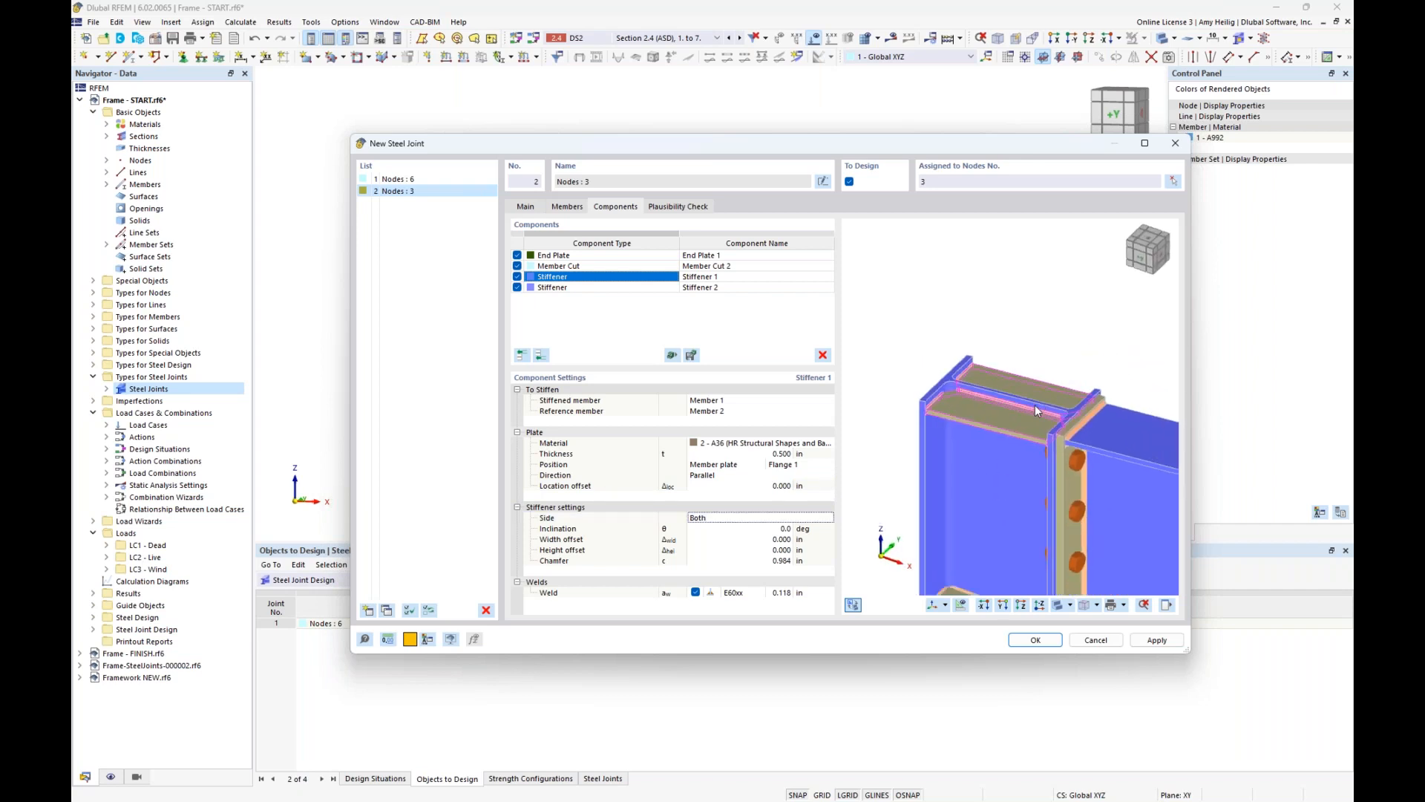
pyautogui.click(804, 524)
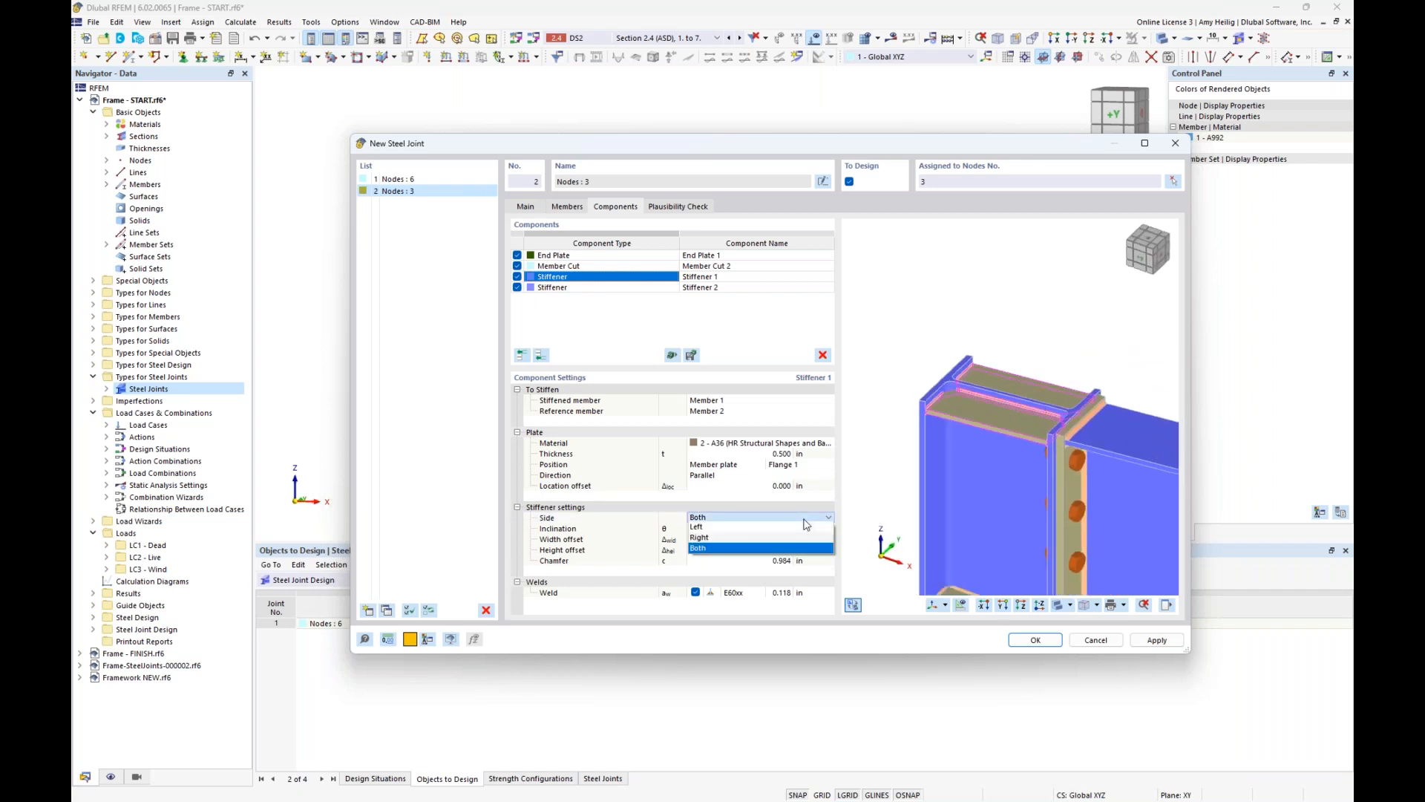
pyautogui.click(804, 520)
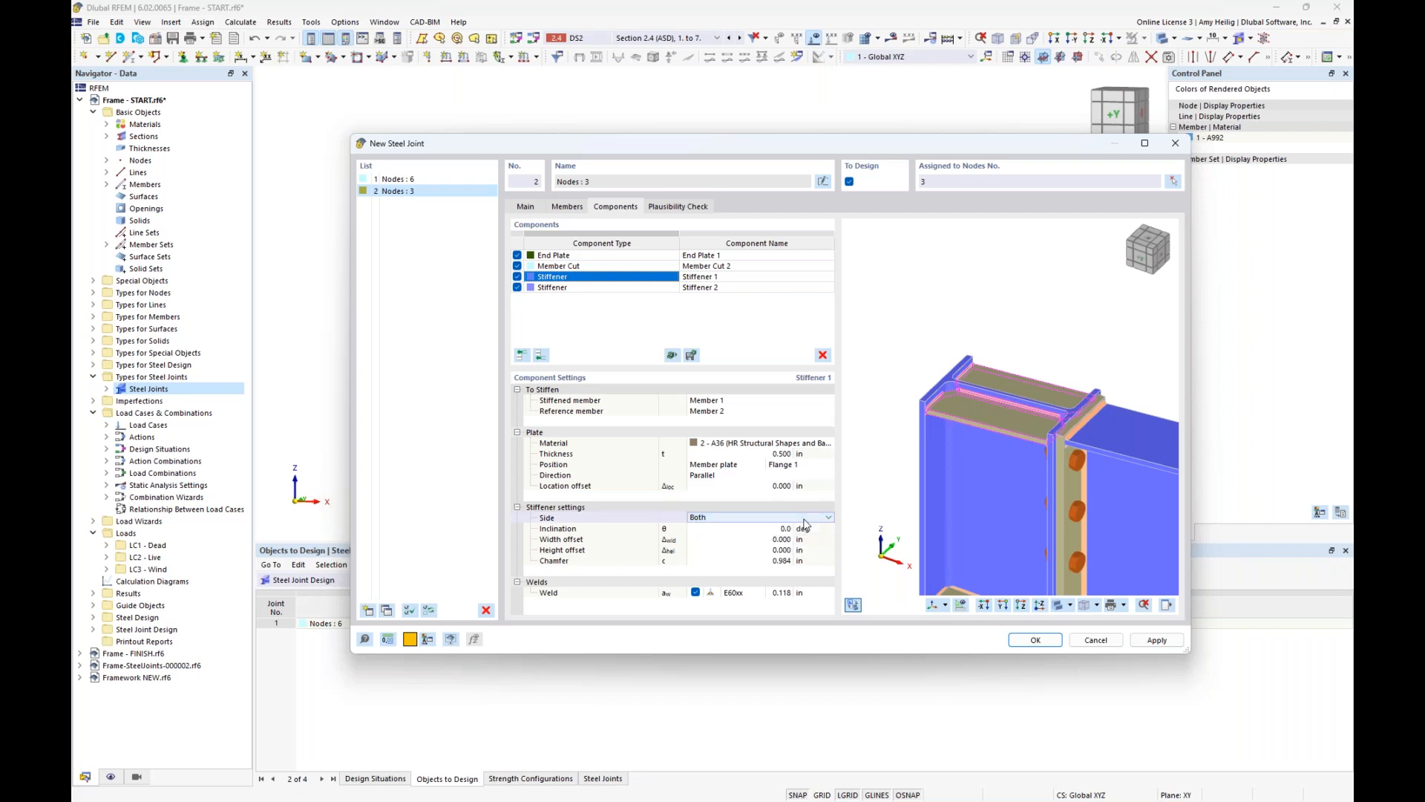
# - Set the chamfer of Stiffener 1 to 1.0 in
pyautogui.scroll(3, 942, 392)
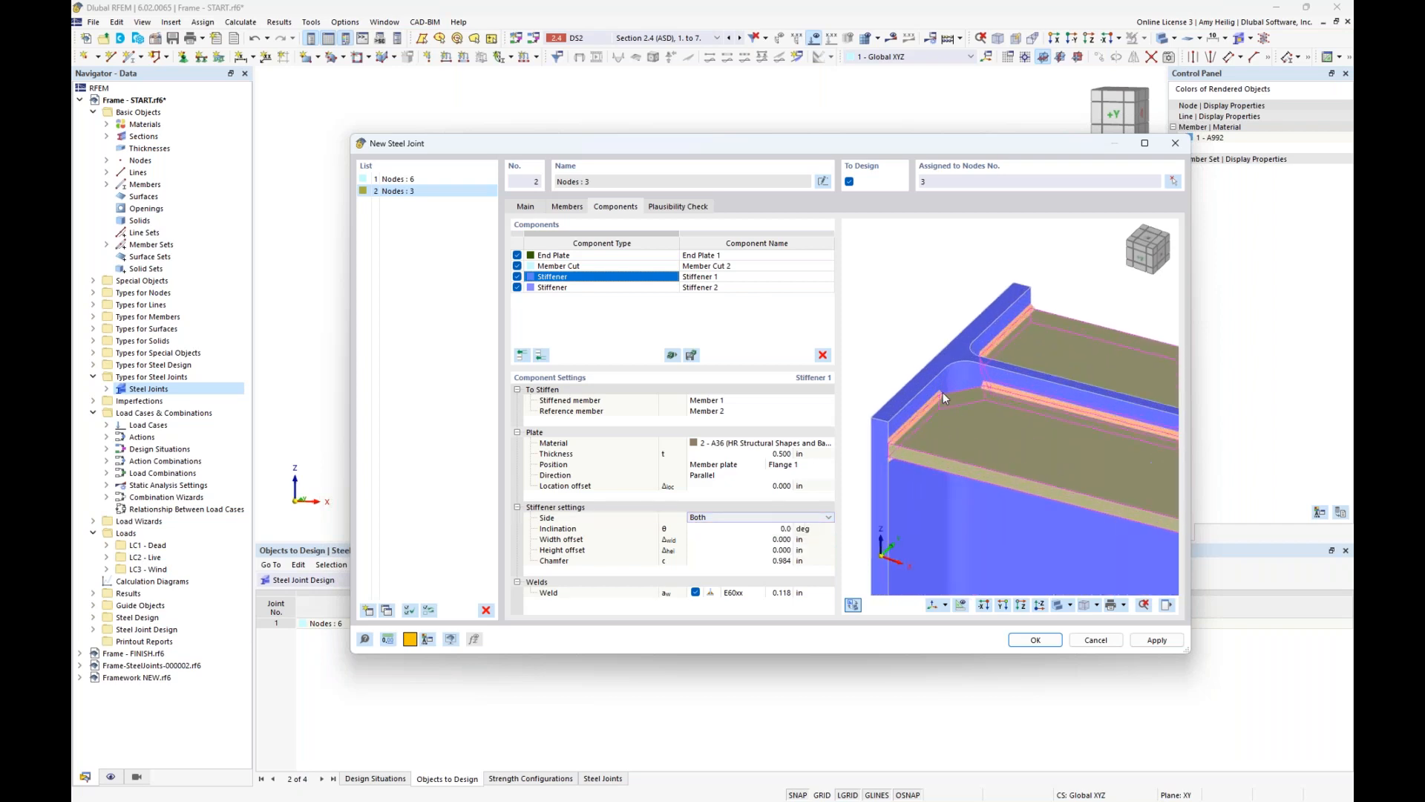
pyautogui.click(772, 561)
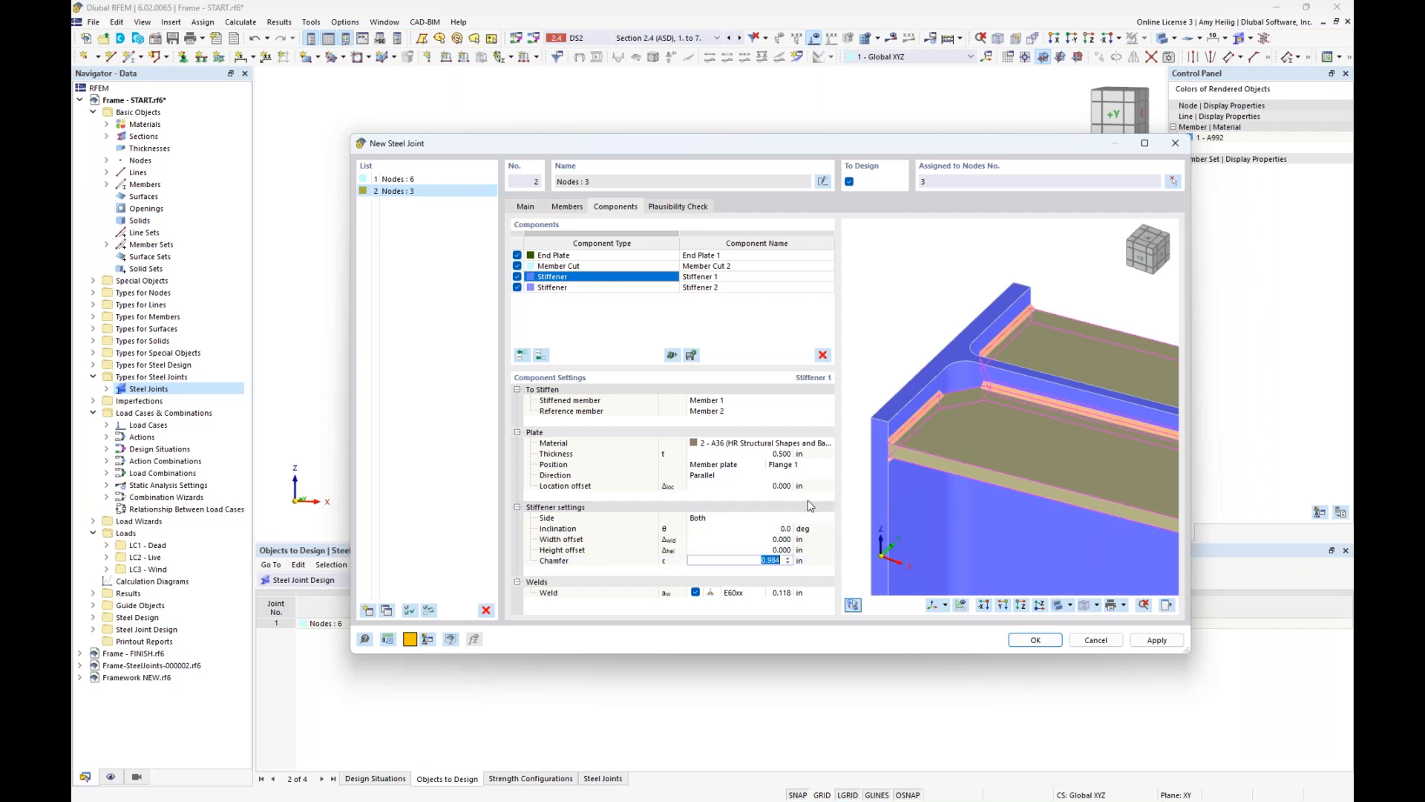
pyautogui.write('1.0')
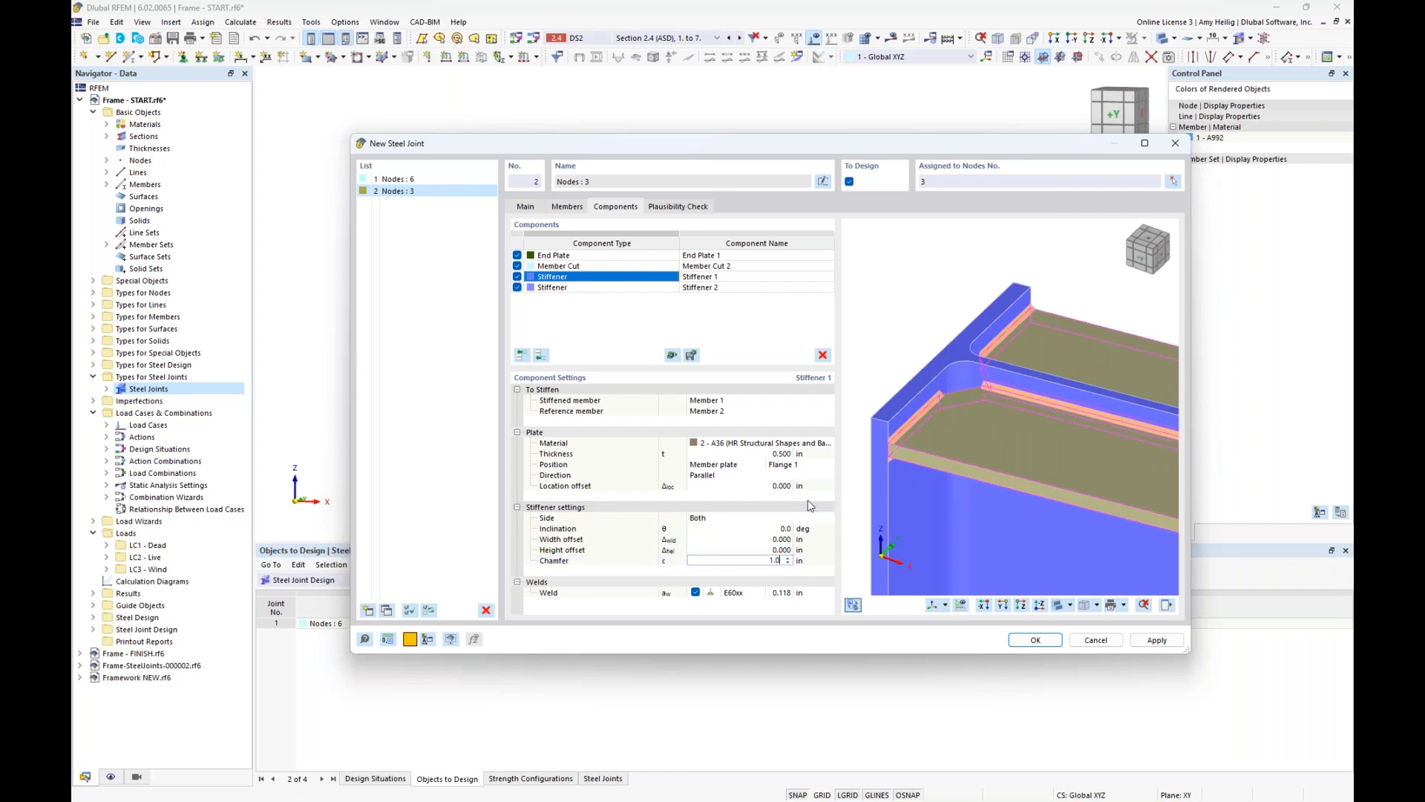
pyautogui.click(781, 551)
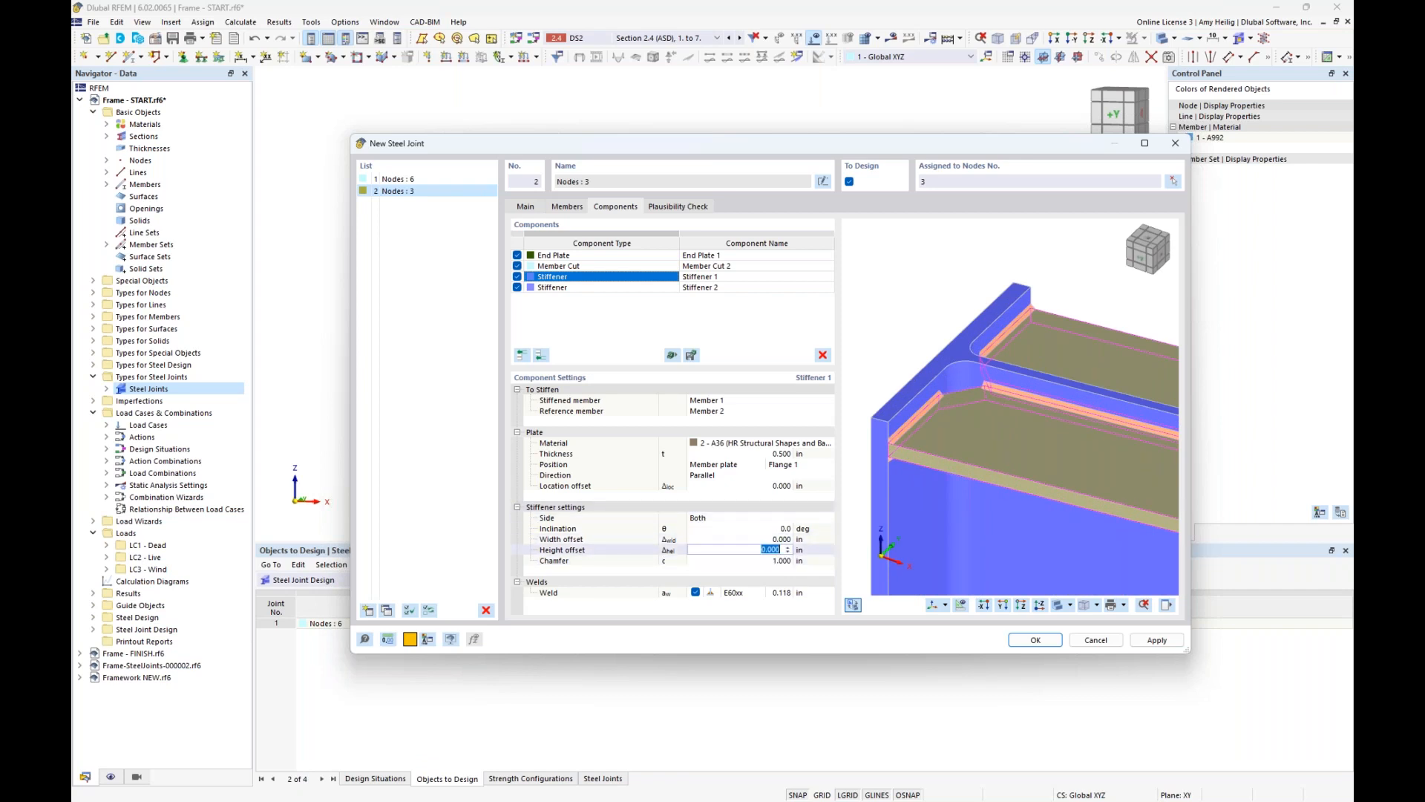
# - Set the weld size of Stiffener 1 to 0.25 in
pyautogui.click(774, 594)
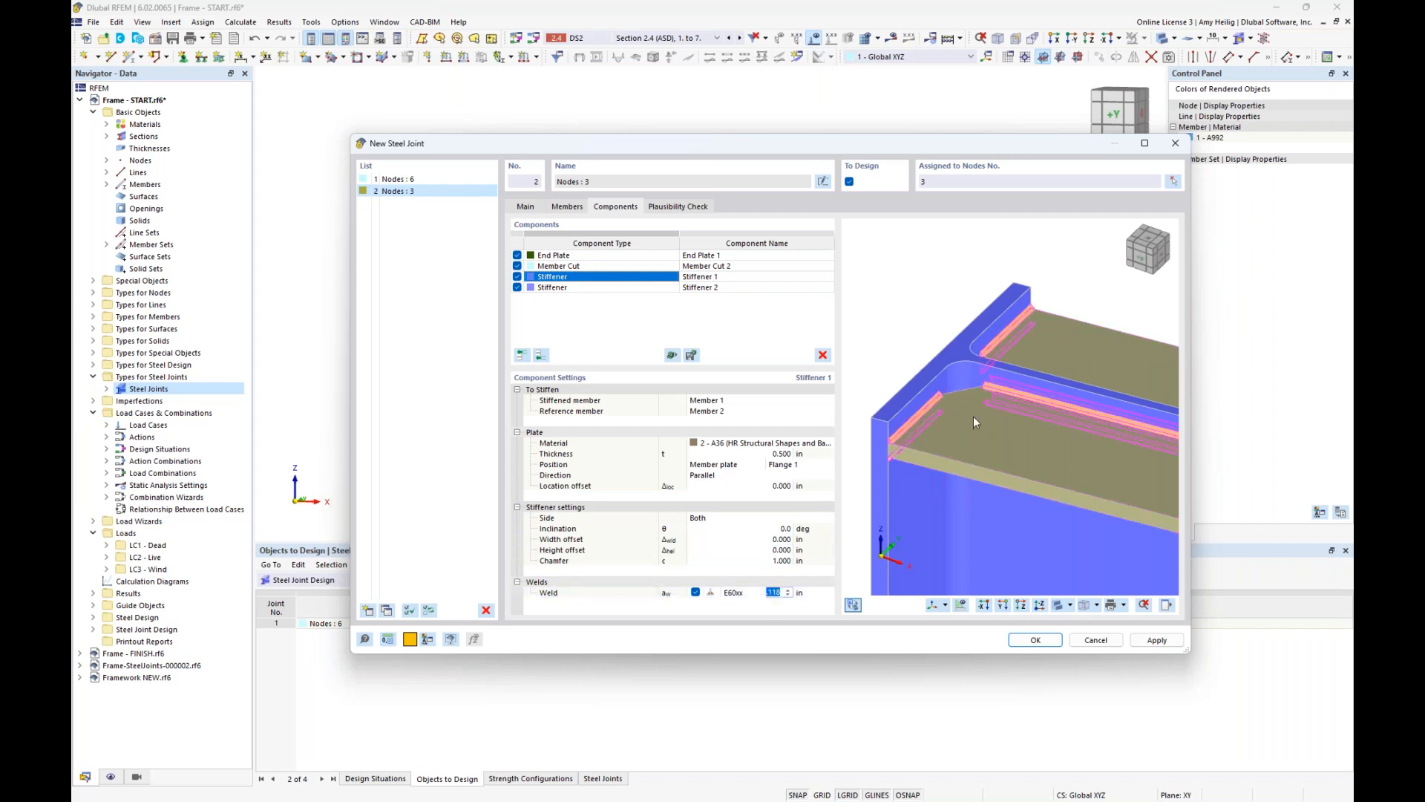
pyautogui.scroll(-1, 974, 419)
pyautogui.moveTo(1066, 454); pyautogui.dragTo(1013, 396, button='middle')
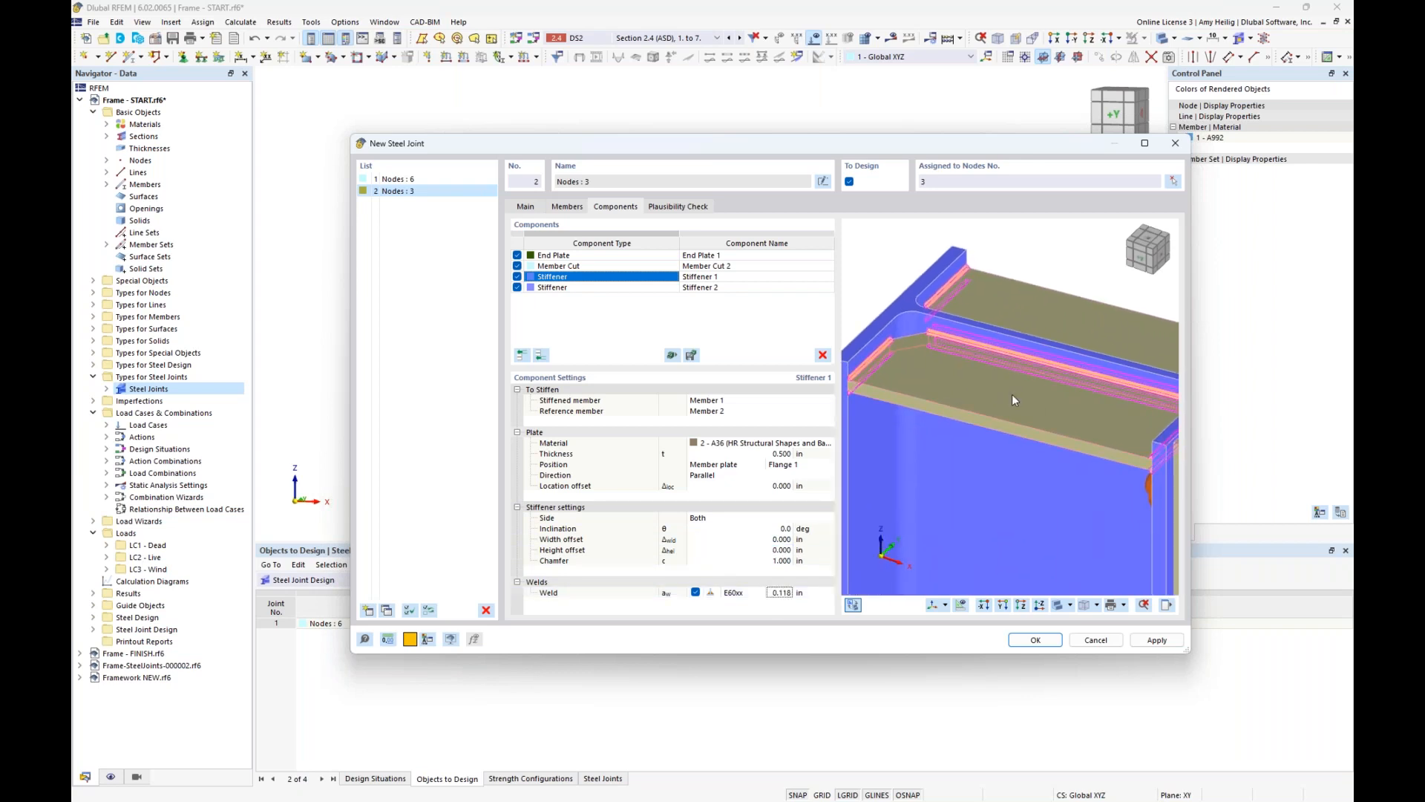
pyautogui.click(773, 593)
pyautogui.write('0.25')
pyautogui.click(771, 562)
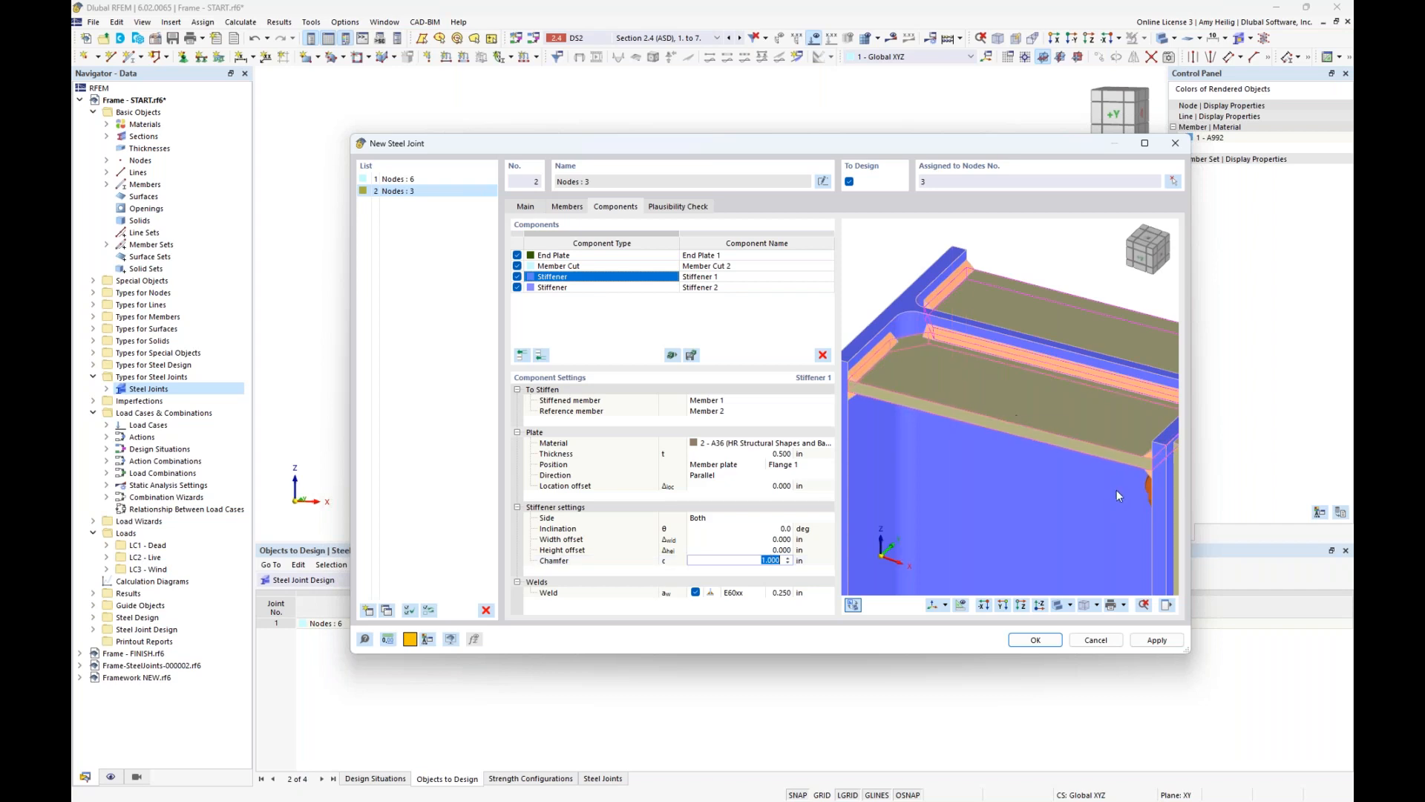
# - Inspect the lower column stiffener plates and delete the Stiffener 2 component from the joint
pyautogui.scroll(-5, 1045, 450)
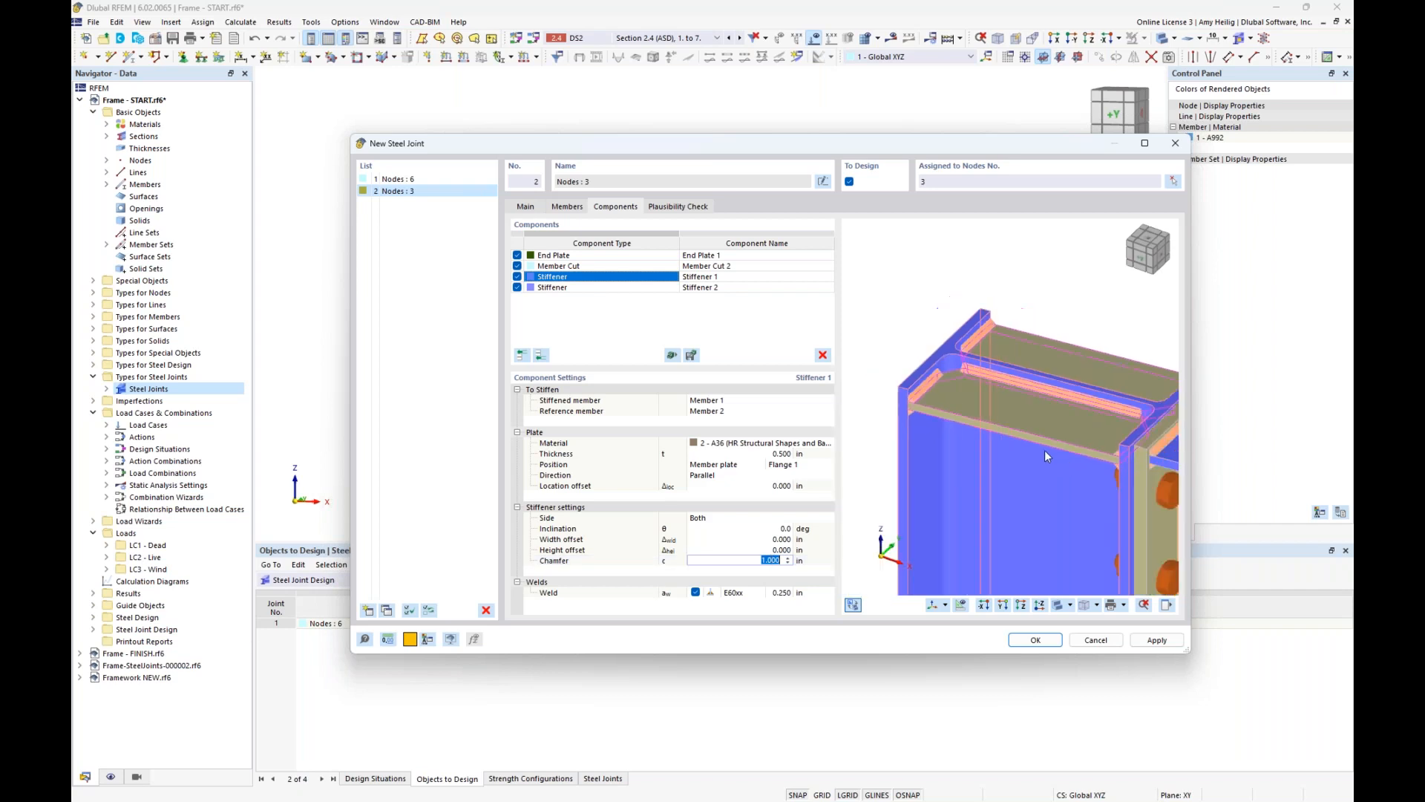
pyautogui.moveTo(1047, 506); pyautogui.dragTo(1004, 389, button='middle')
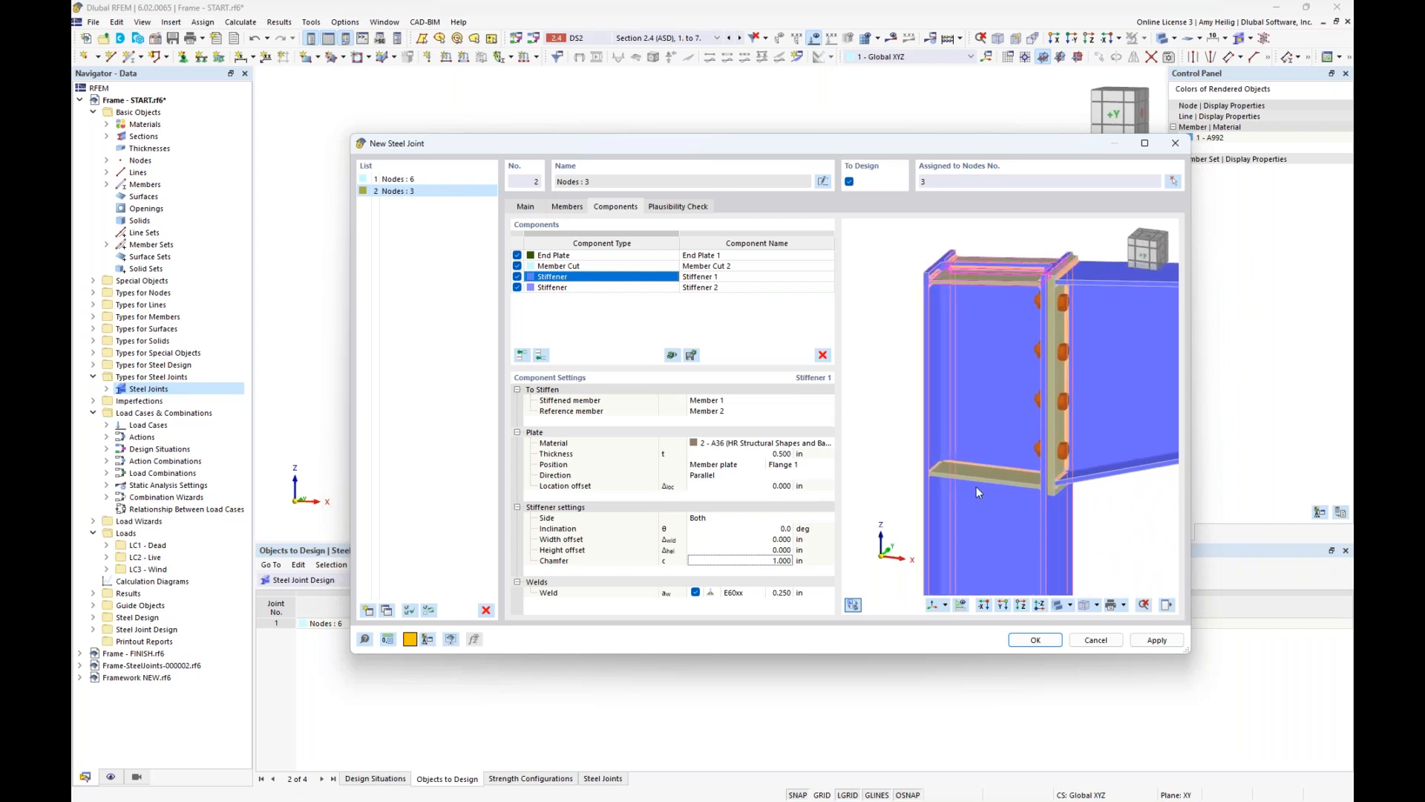
pyautogui.scroll(3, 976, 488)
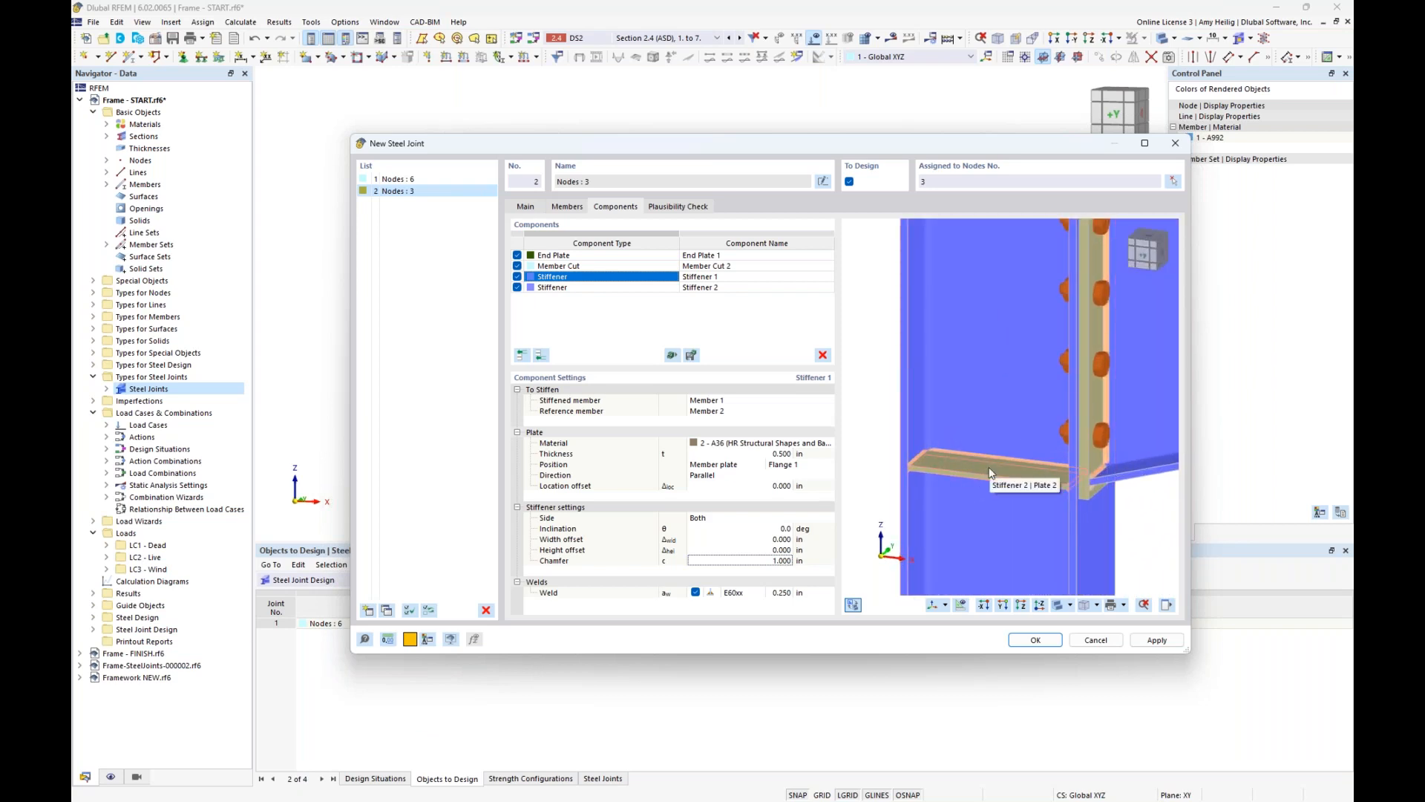
pyautogui.click(518, 287)
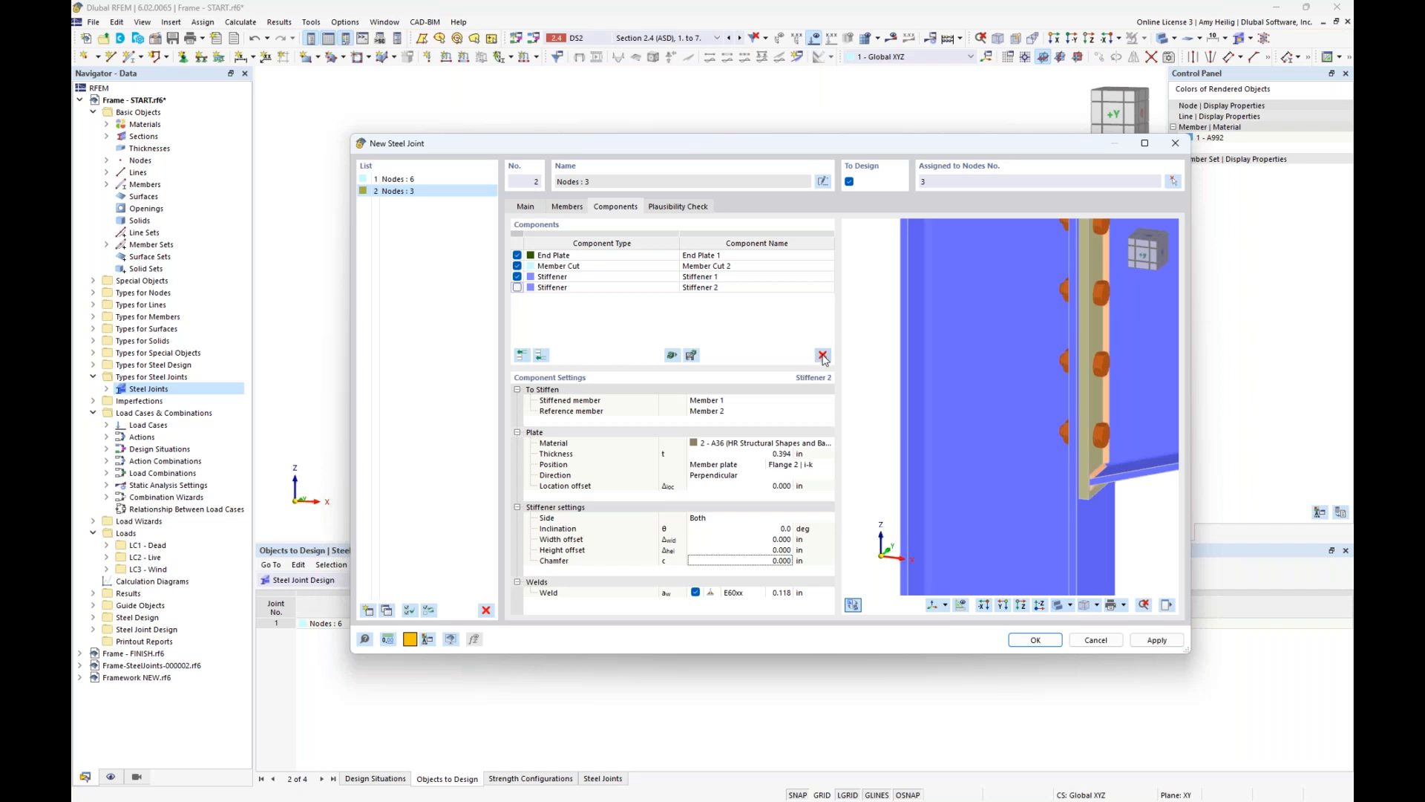
pyautogui.click(657, 289)
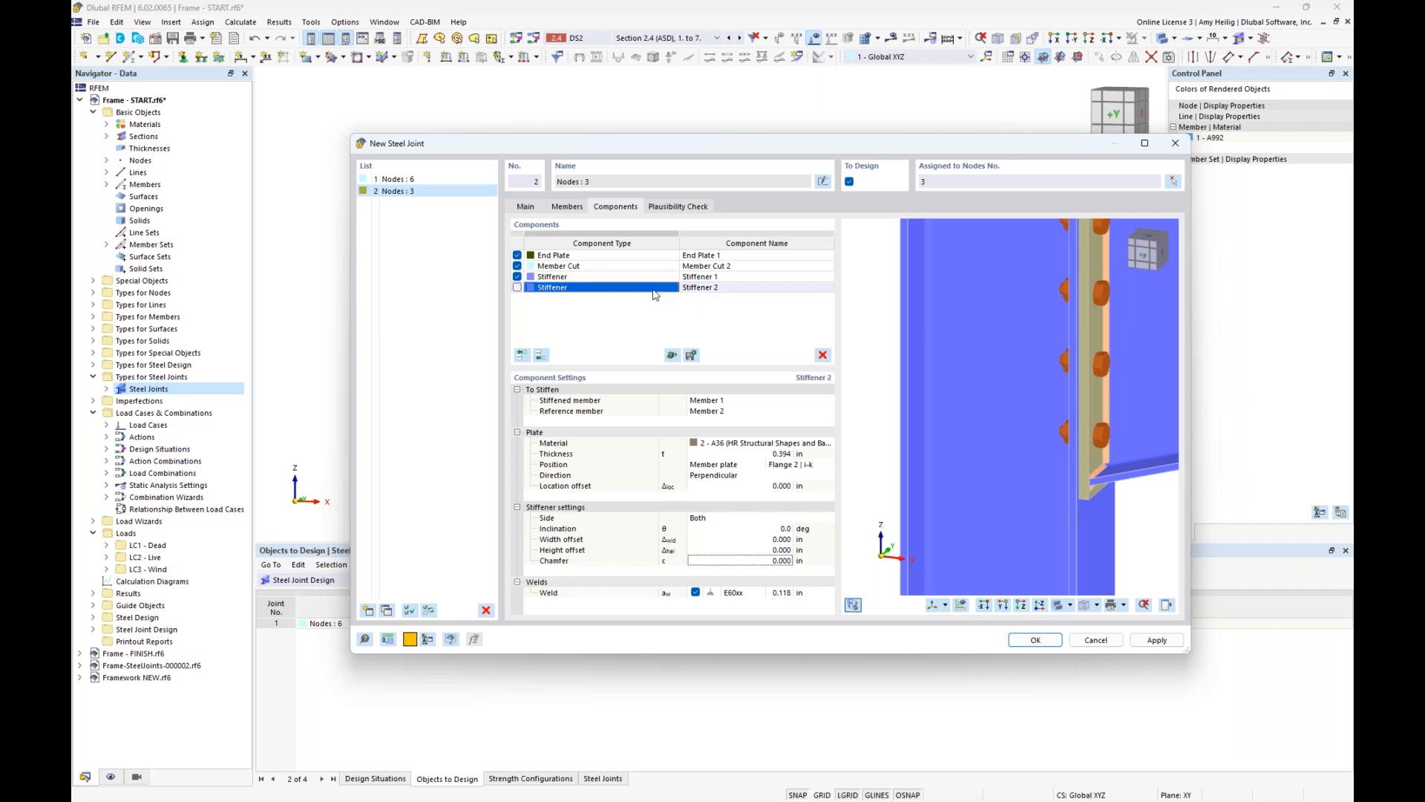
pyautogui.click(823, 354)
pyautogui.click(822, 354)
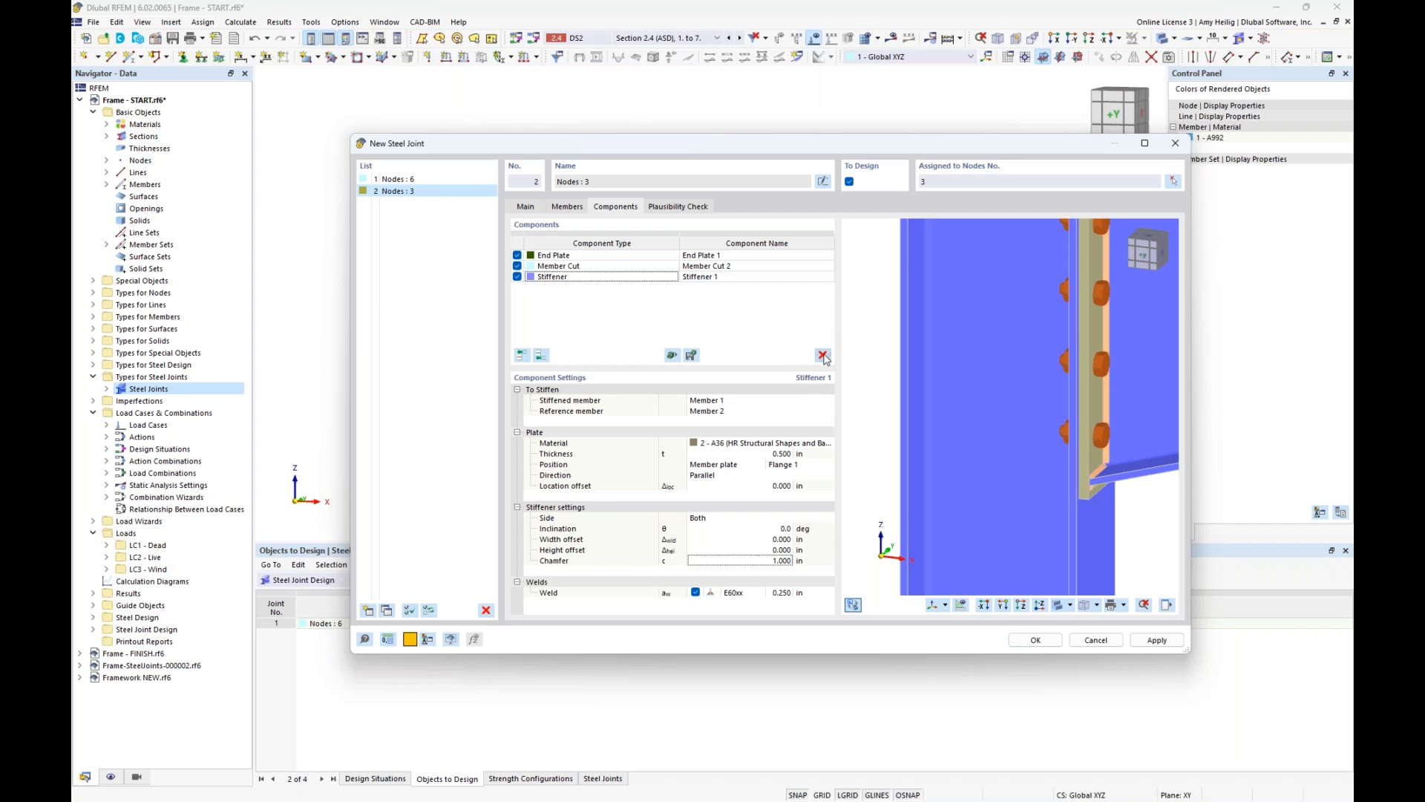
# - Copy the Stiffener 1 component to the end of the component list
pyautogui.scroll(-4, 988, 398)
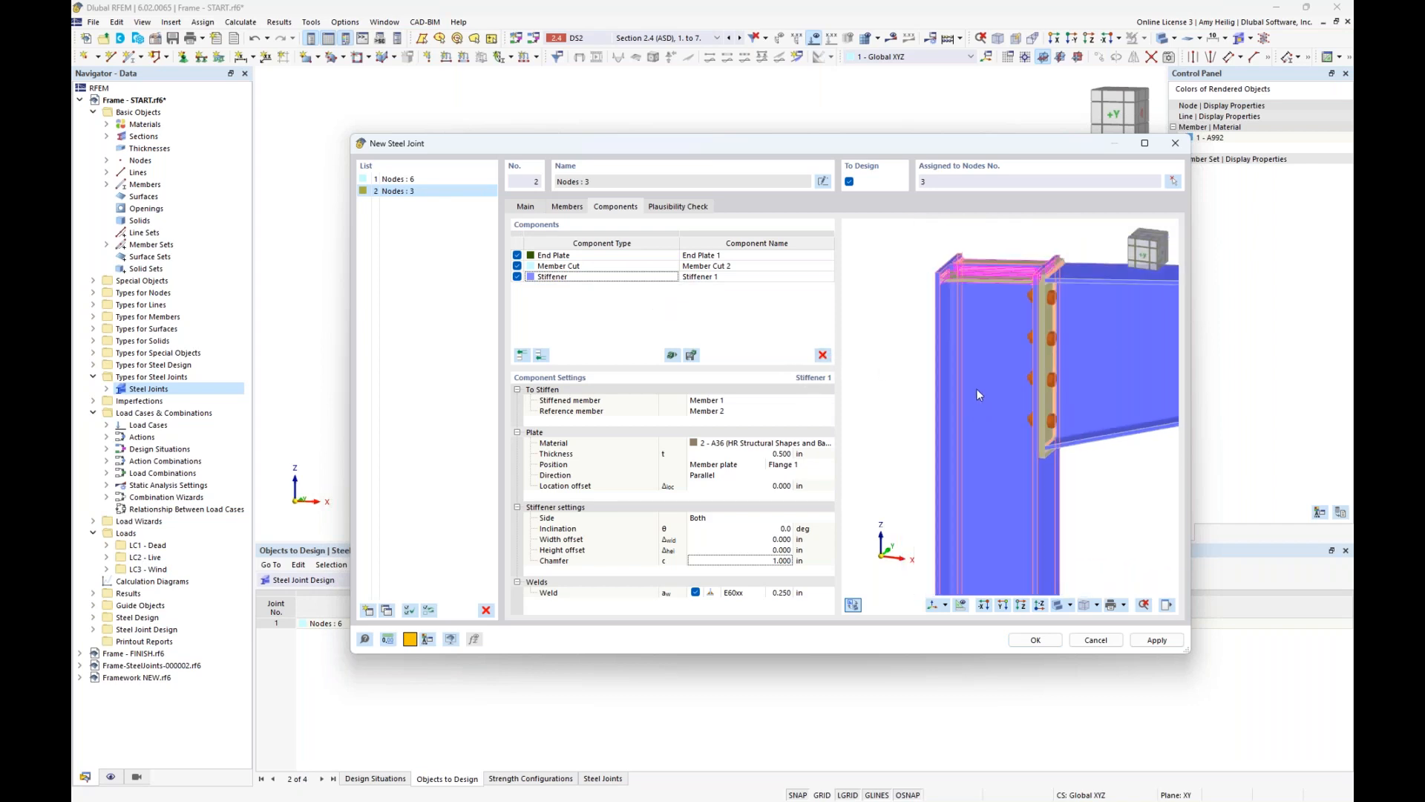
pyautogui.rightClick(605, 281)
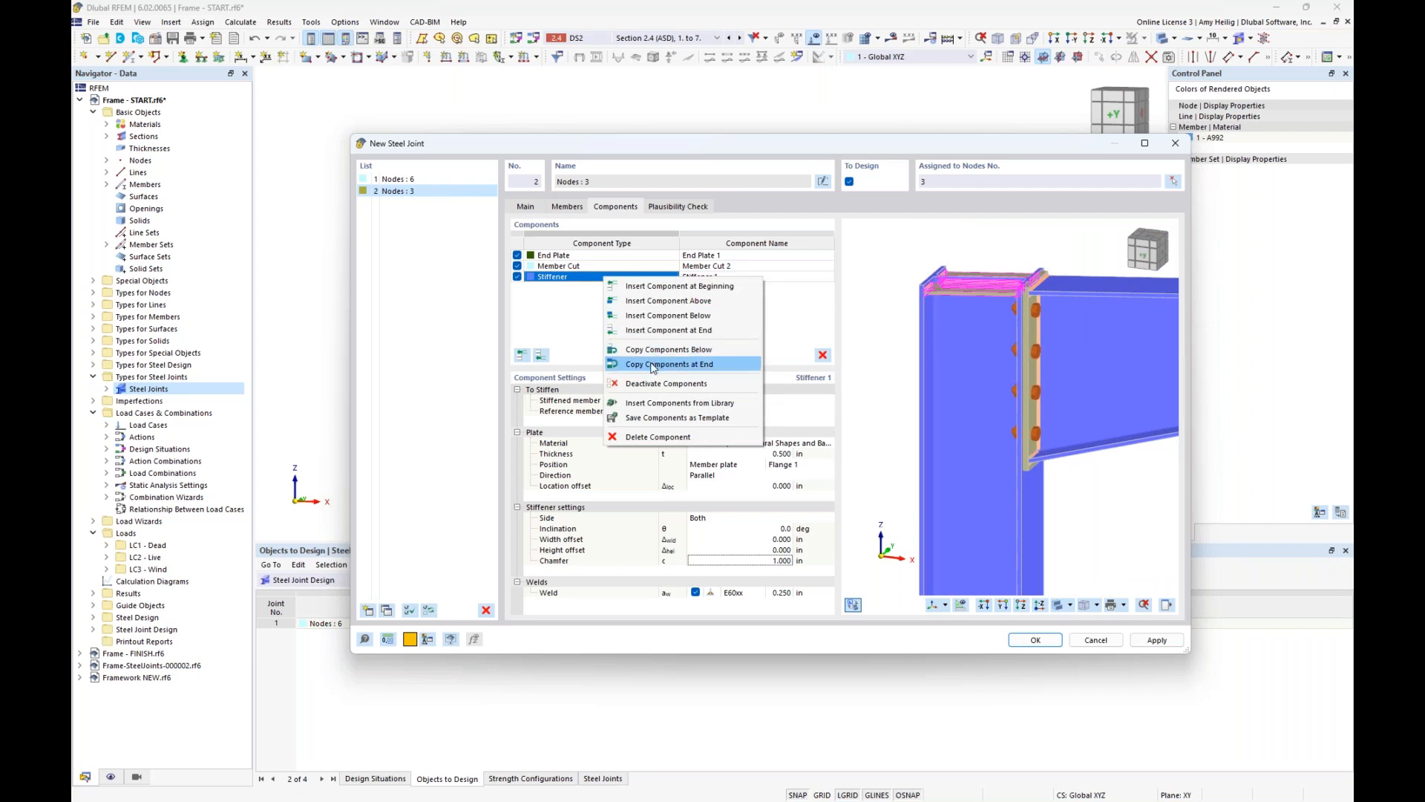
pyautogui.click(654, 365)
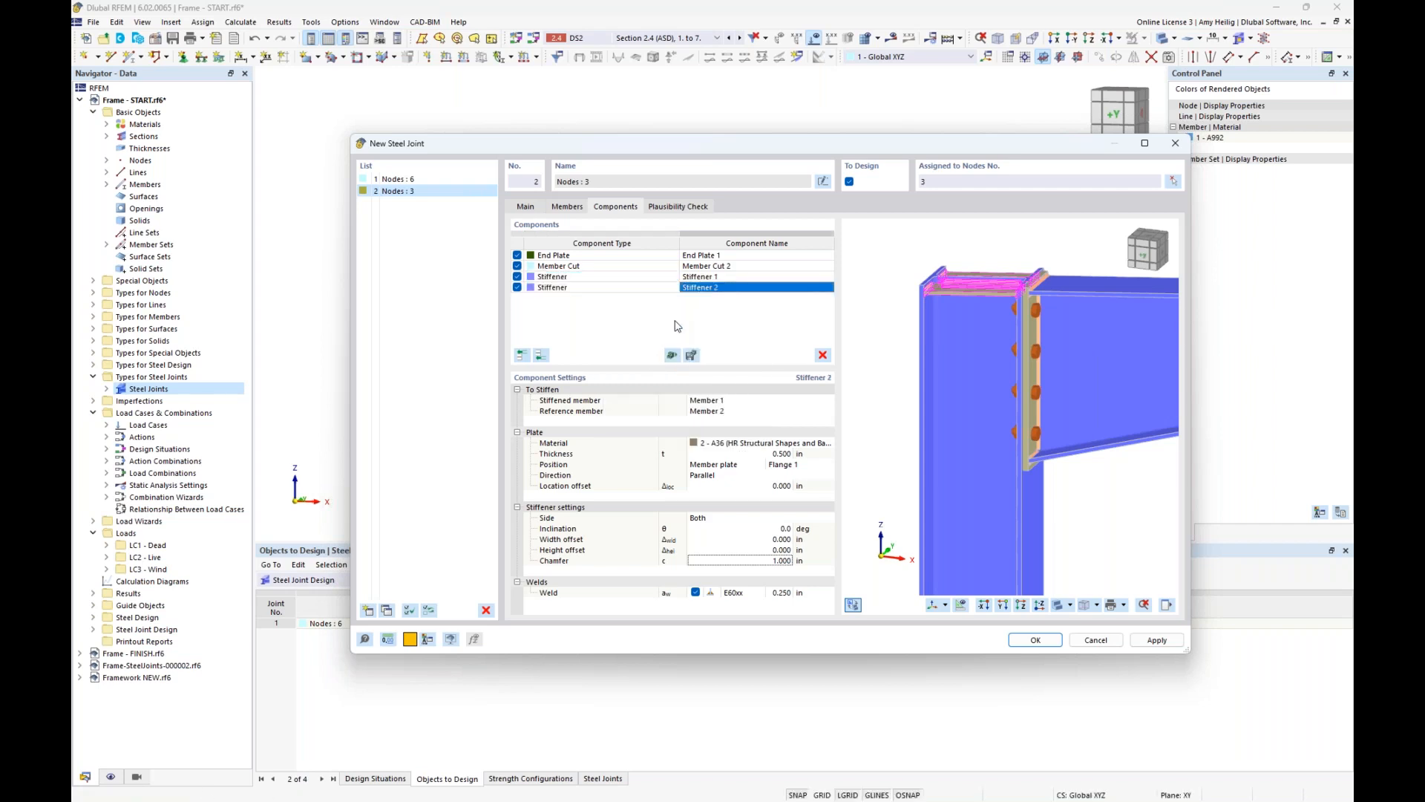
# - Position the copied stiffener at member plate Flange 2 | i-k and set its direction to Perpendicular
pyautogui.click(593, 290)
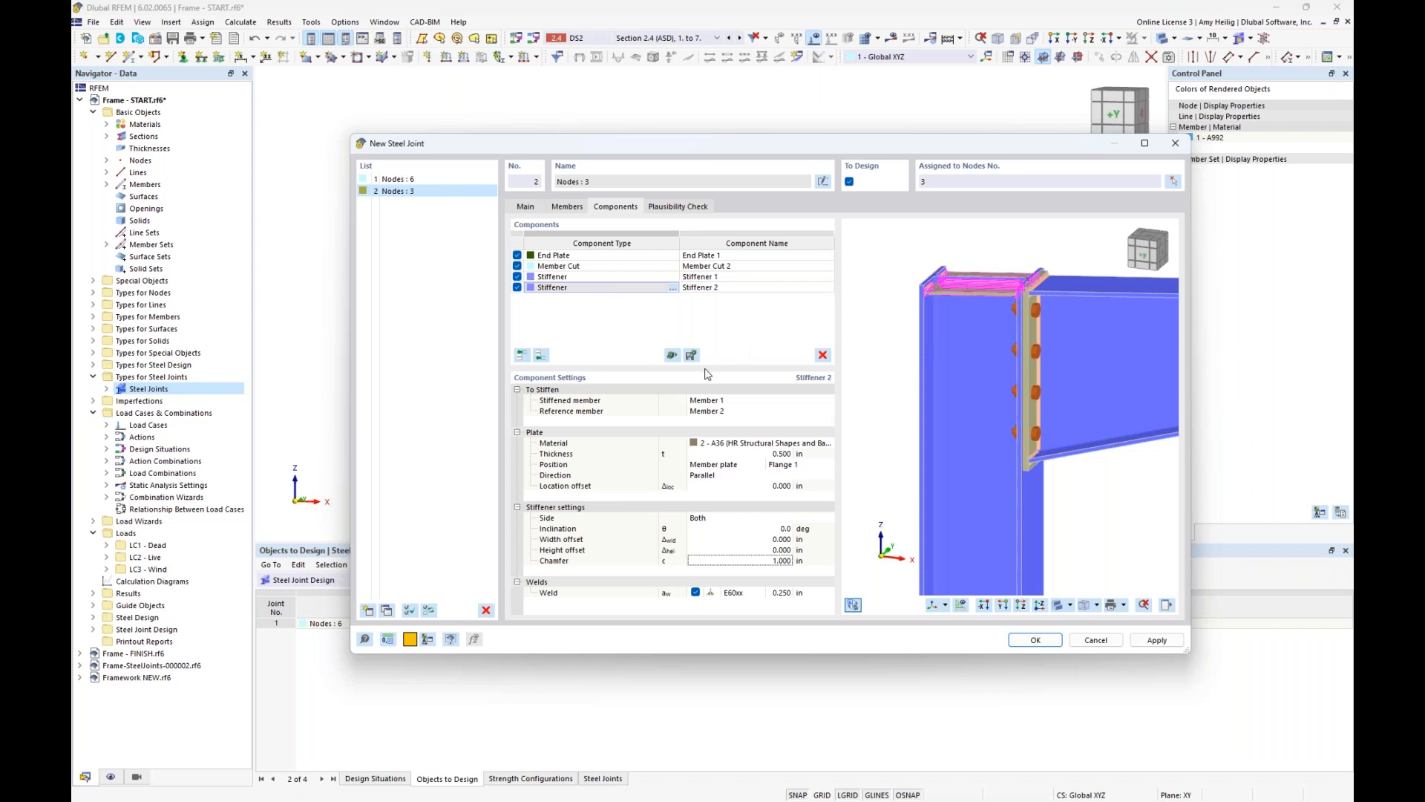
pyautogui.click(787, 466)
pyautogui.click(827, 466)
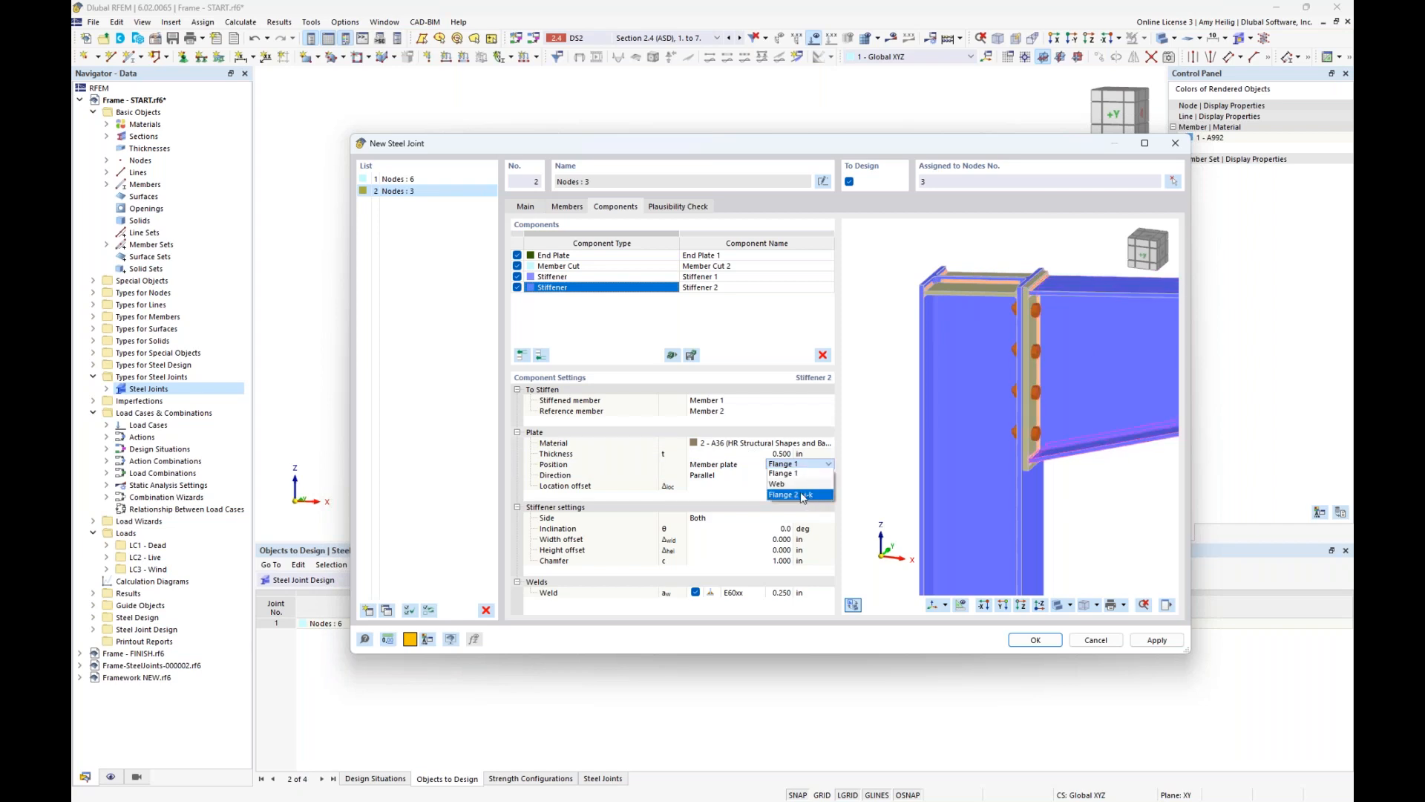
pyautogui.click(800, 494)
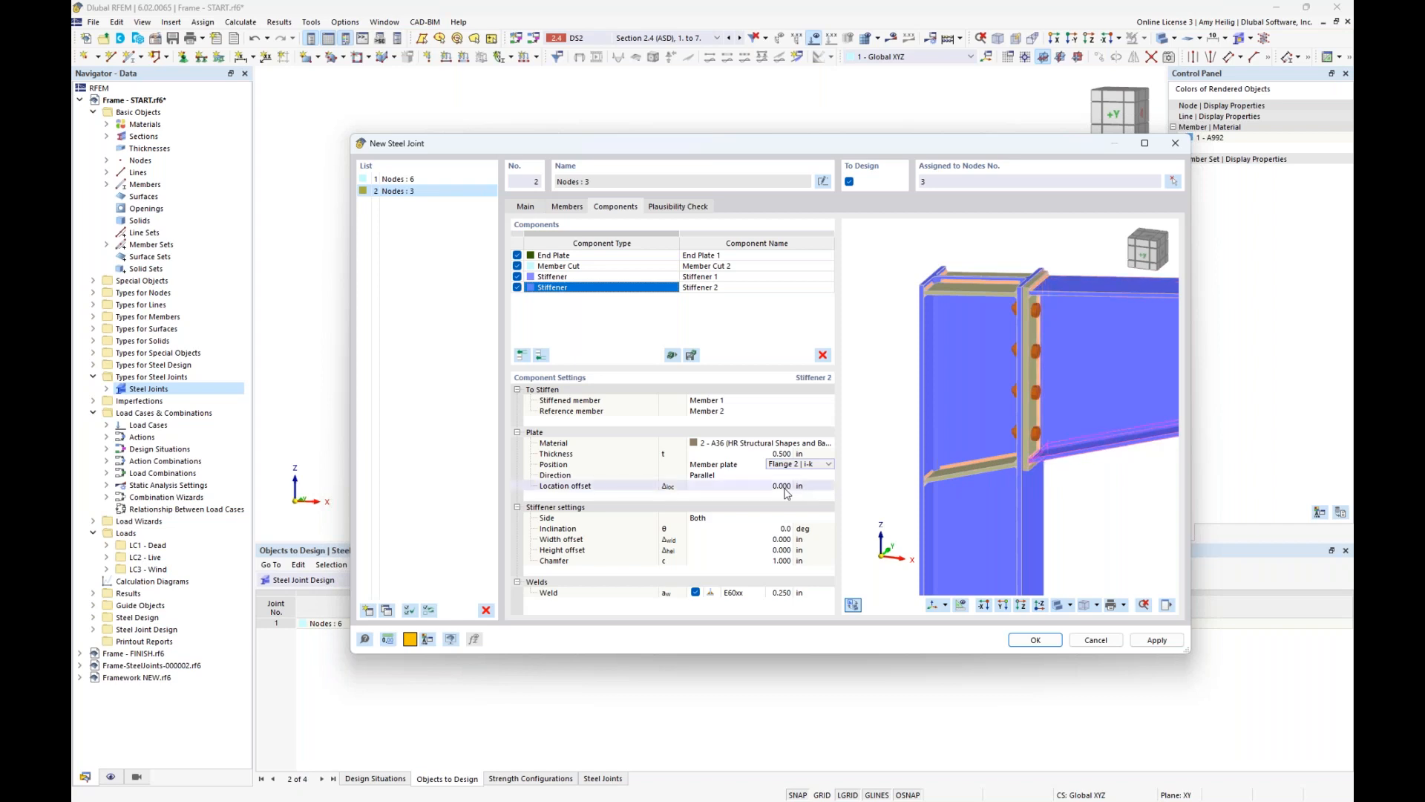
pyautogui.click(747, 475)
pyautogui.click(747, 476)
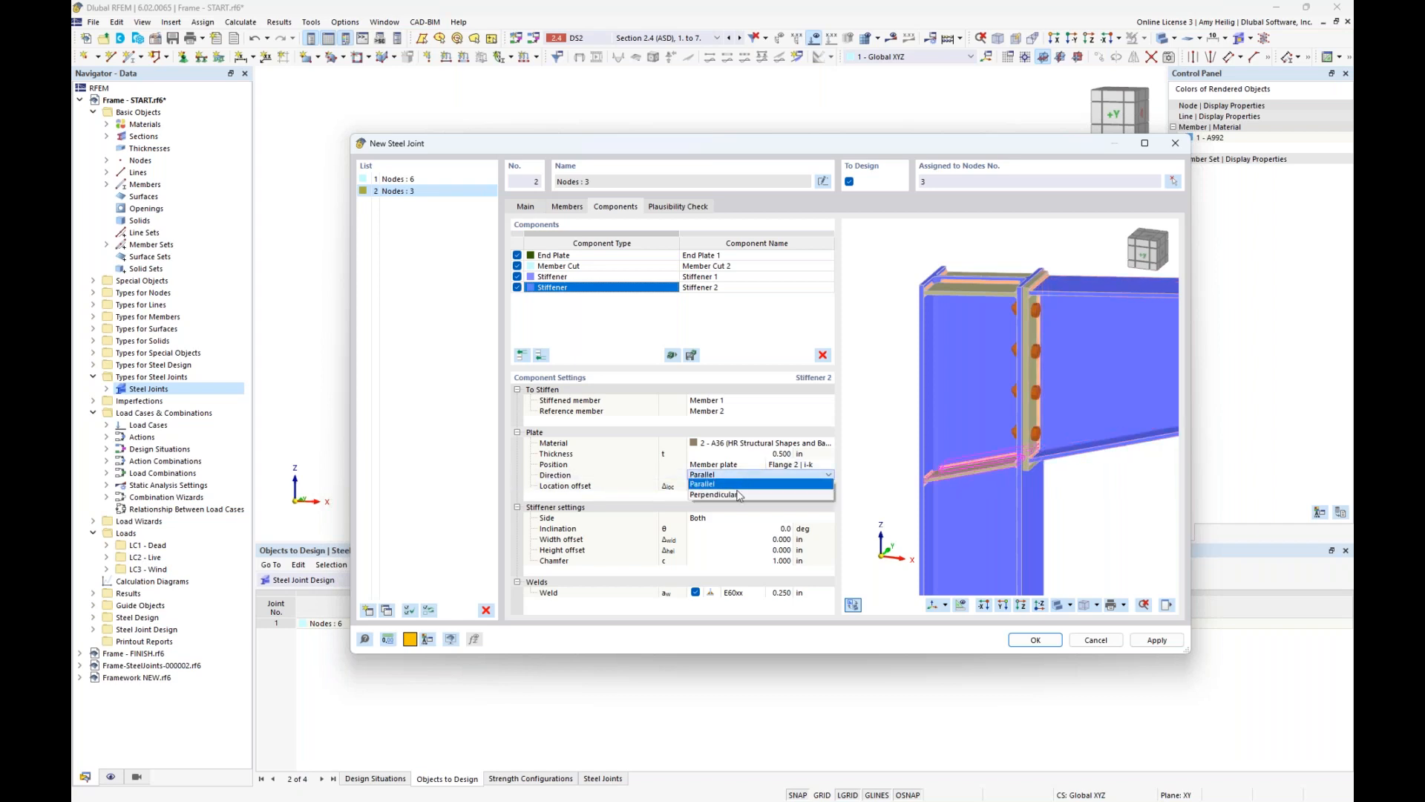
pyautogui.click(739, 495)
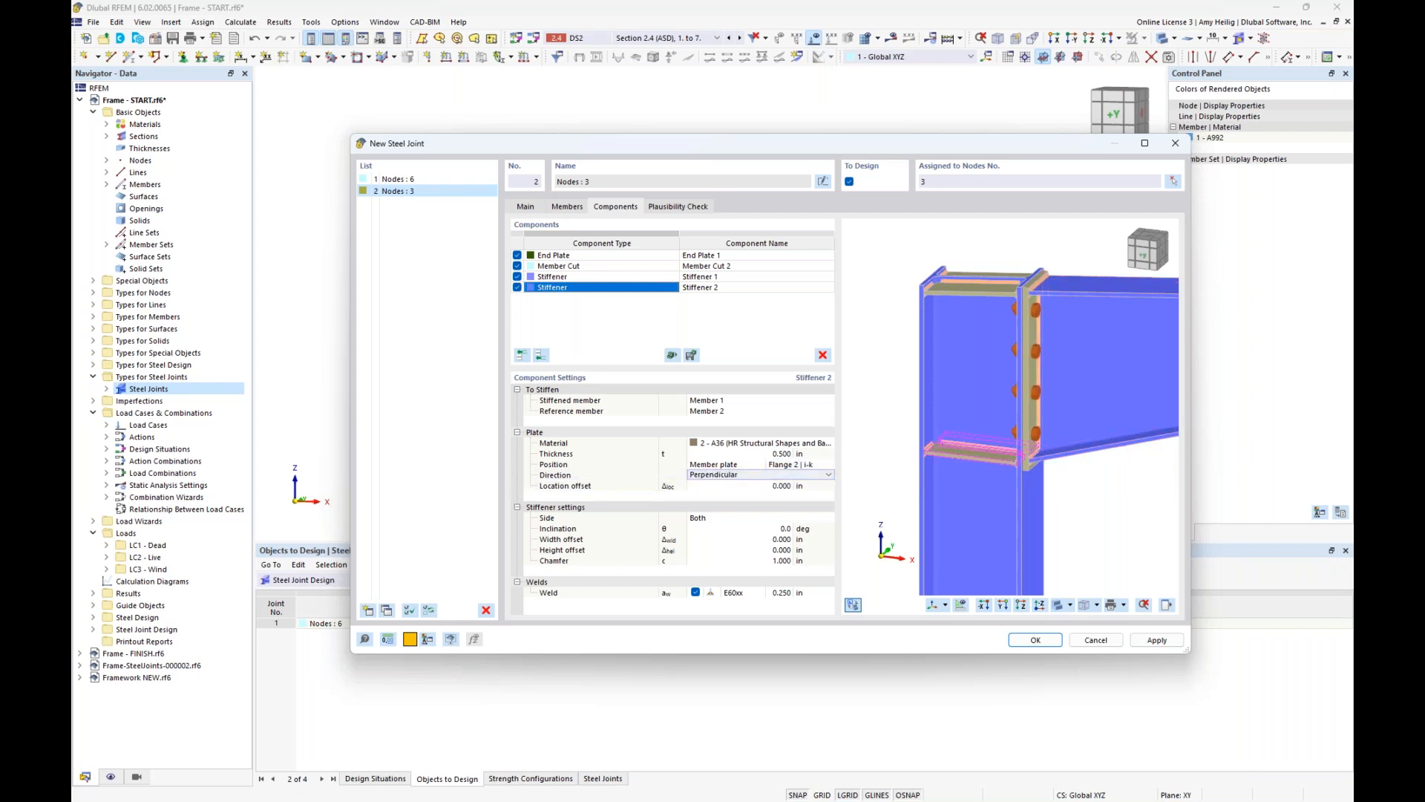
# - Set the plate thickness of Stiffener 2 to 0.375 in
pyautogui.moveTo(978, 450)
pyautogui.keyDown('ctrl'); pyautogui.mouseDown(button='middle')
pyautogui.moveTo(1023, 407)
pyautogui.moveTo(980, 450)
pyautogui.mouseUp(button='middle'); pyautogui.keyUp('ctrl')
pyautogui.click(772, 453)
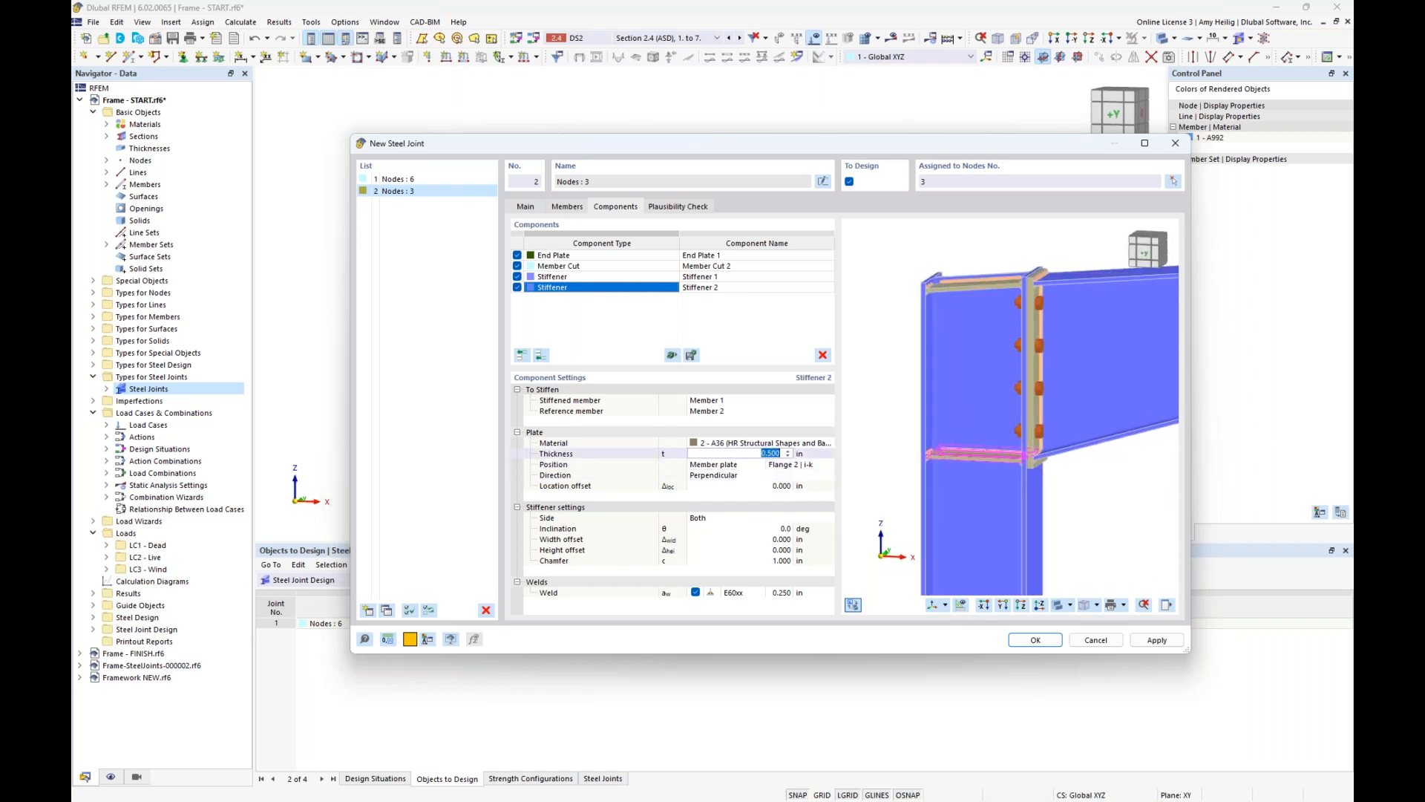
pyautogui.write('0.375')
pyautogui.click(771, 465)
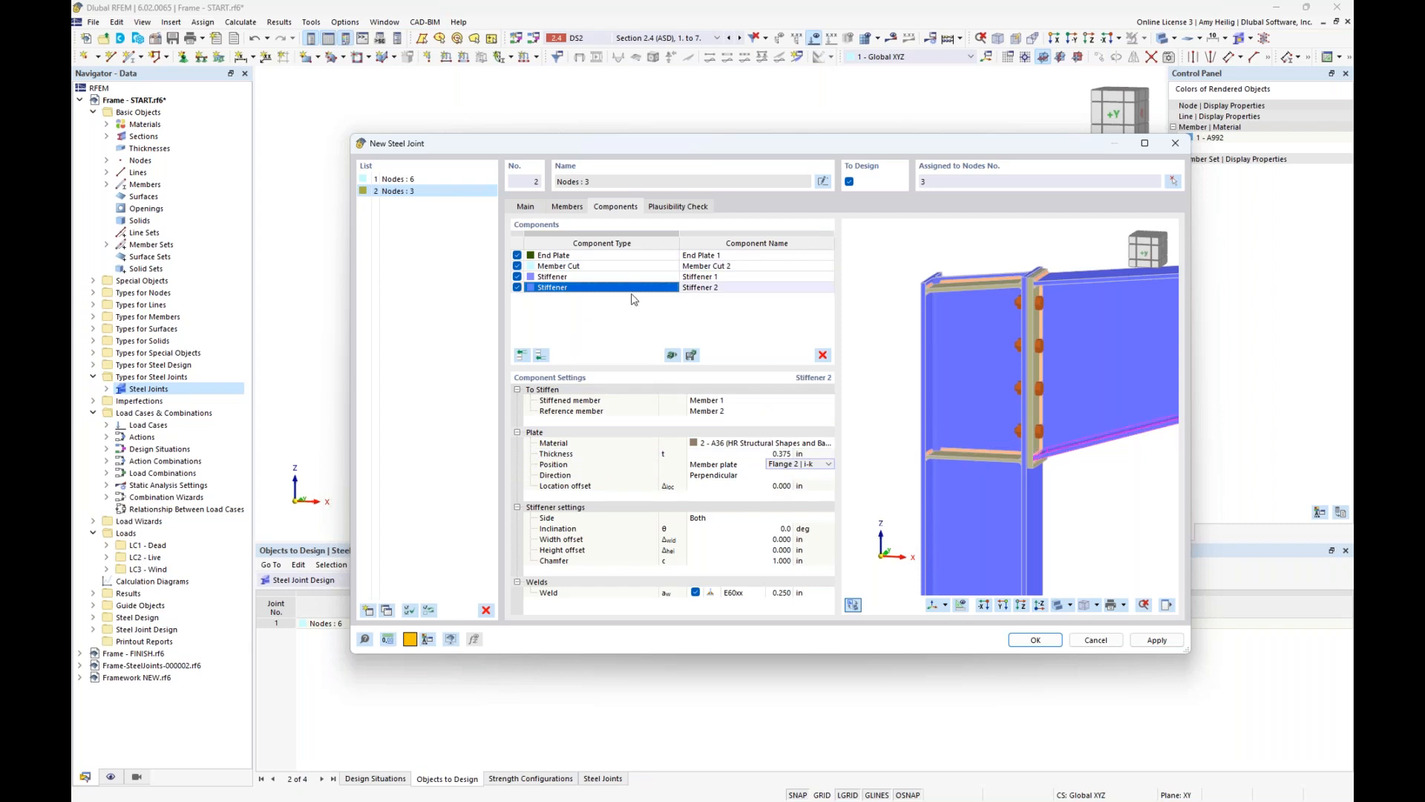
# - Check the plausibility of the steel joint at node 3 and accept the joint definition
pyautogui.click(664, 210)
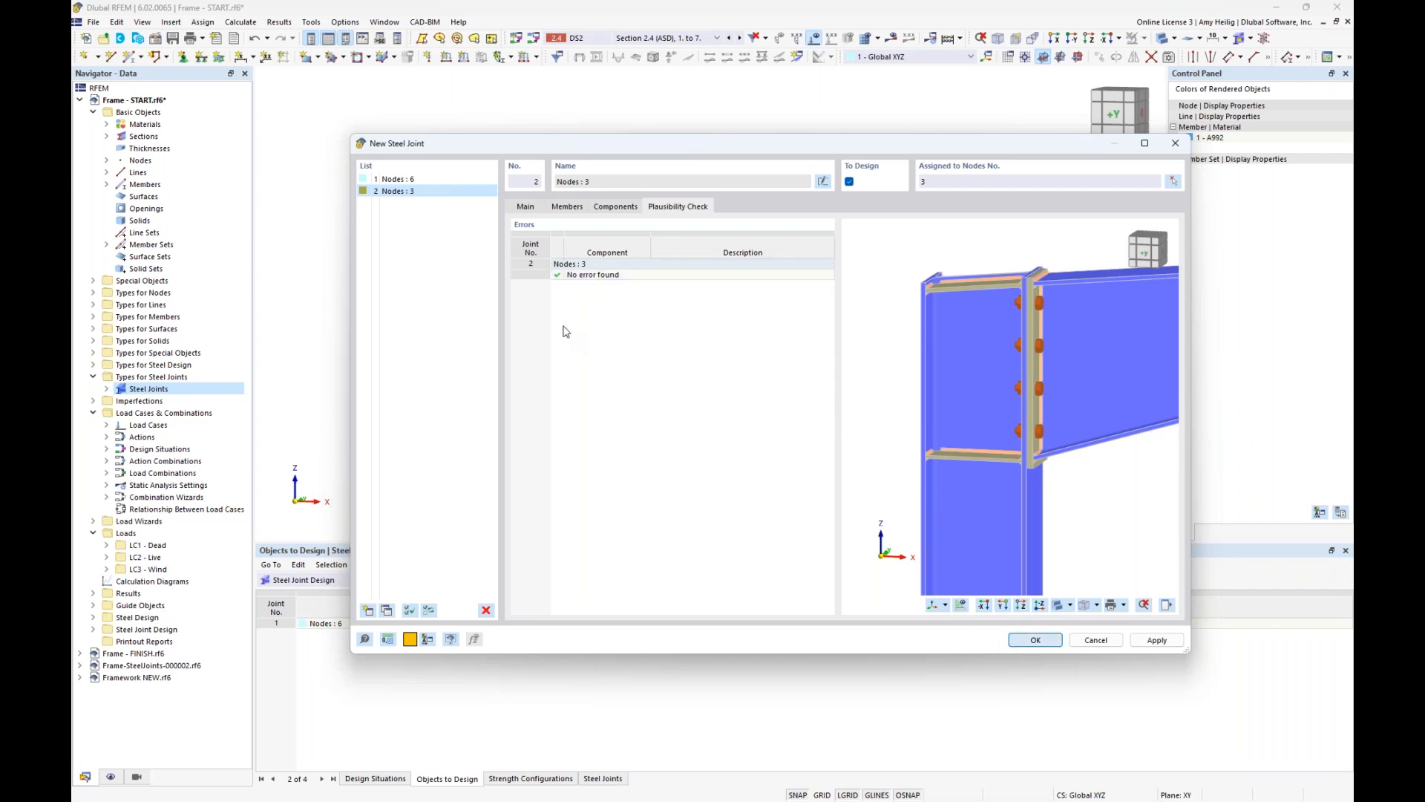
pyautogui.press('Return')
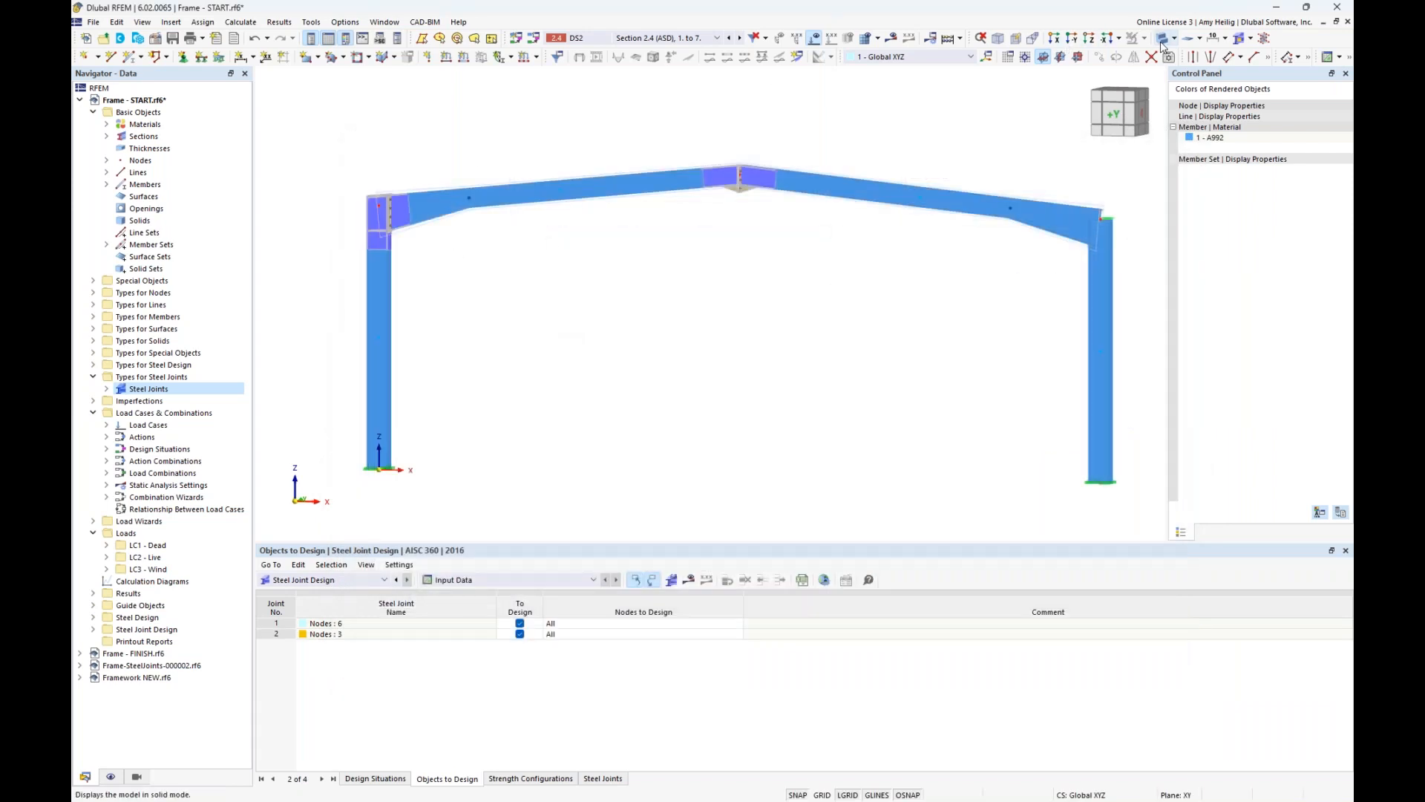
# - Switch the model from solid to wireframe display and inspect the new knee joint at node 3
pyautogui.click(1162, 41)
pyautogui.click(1161, 43)
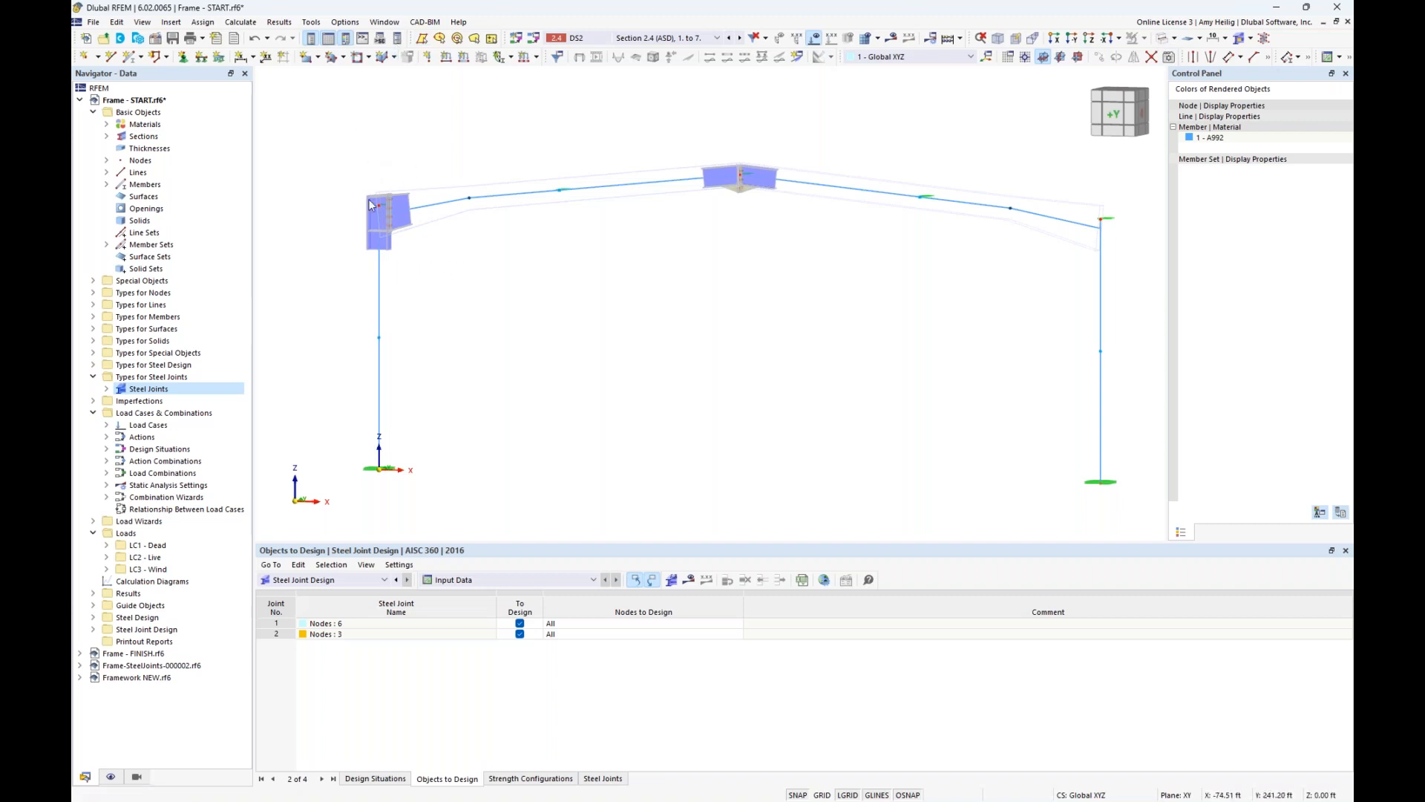
pyautogui.scroll(5, 380, 220)
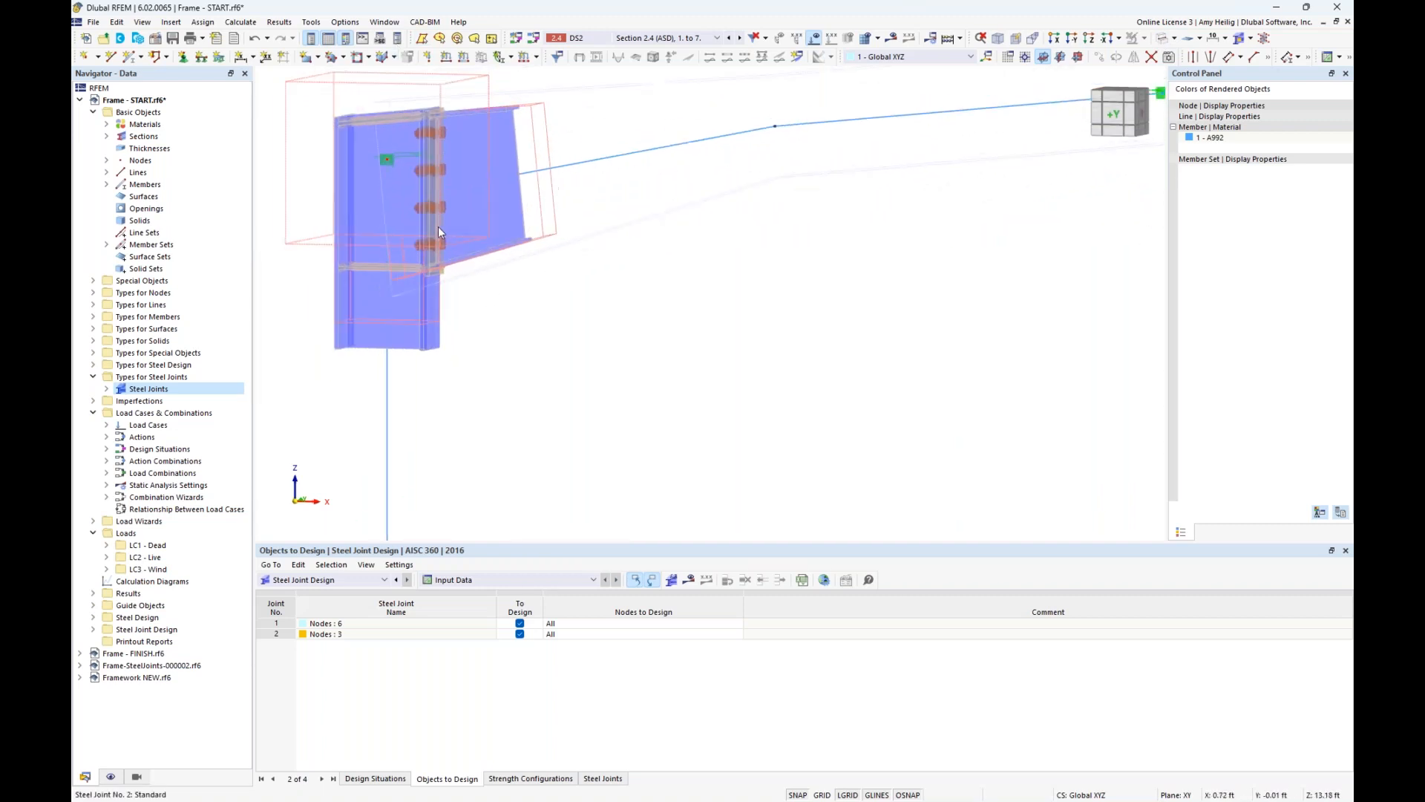
pyautogui.scroll(-6, 441, 226)
pyautogui.moveTo(765, 267); pyautogui.dragTo(706, 273, button='middle')
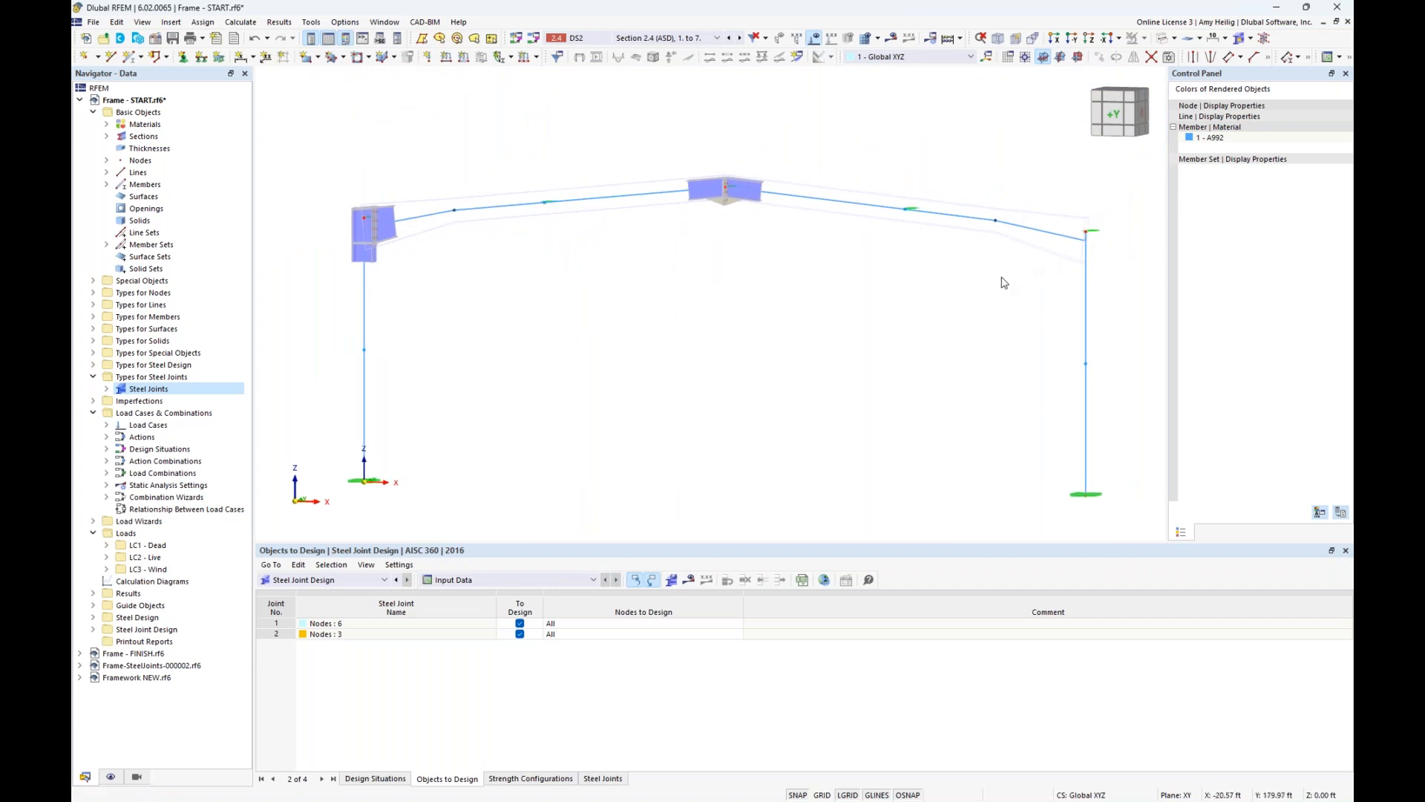
# - Extend the node 3 steel joint's assignment to node 11 by picking the node in the model, and return the model to solid display
pyautogui.click(107, 390)
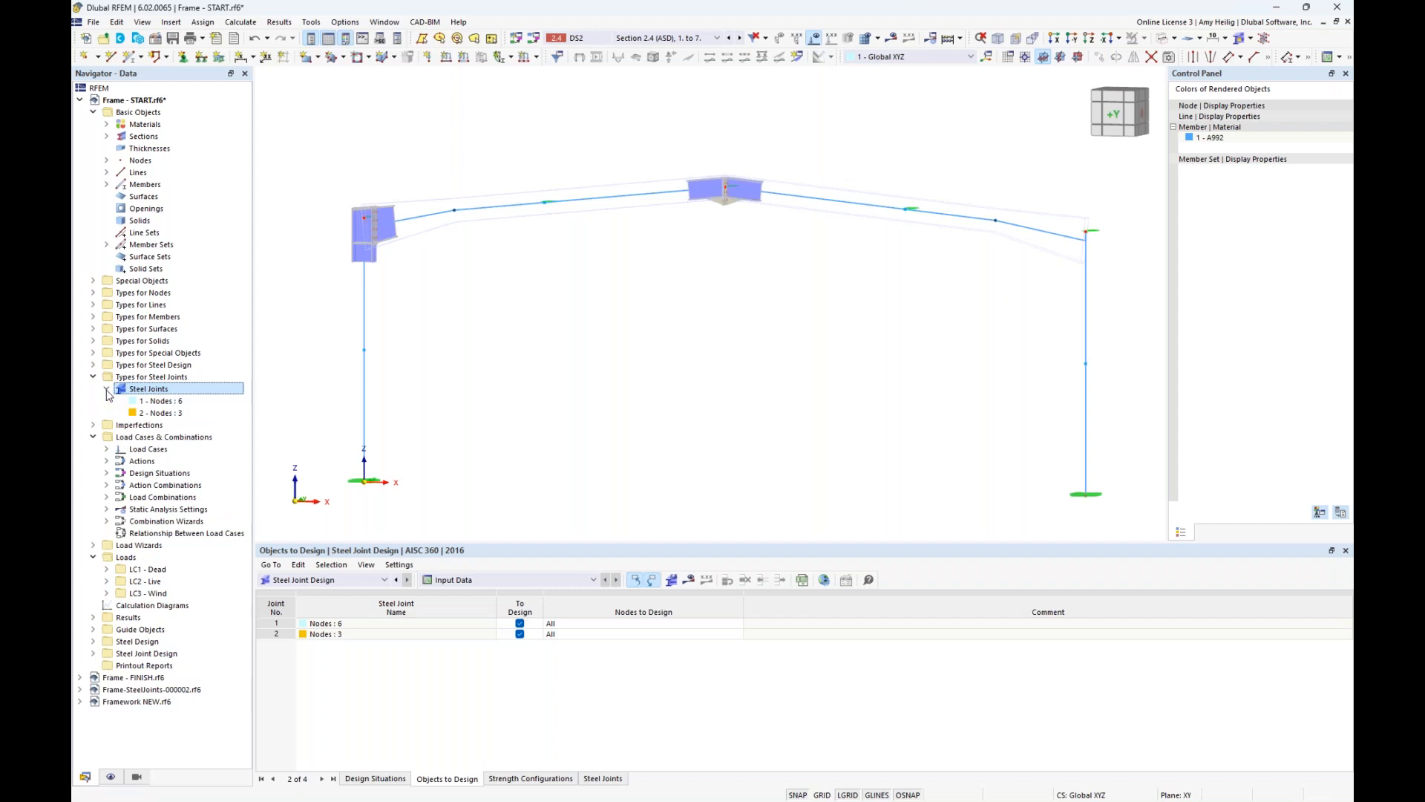
pyautogui.doubleClick(162, 413)
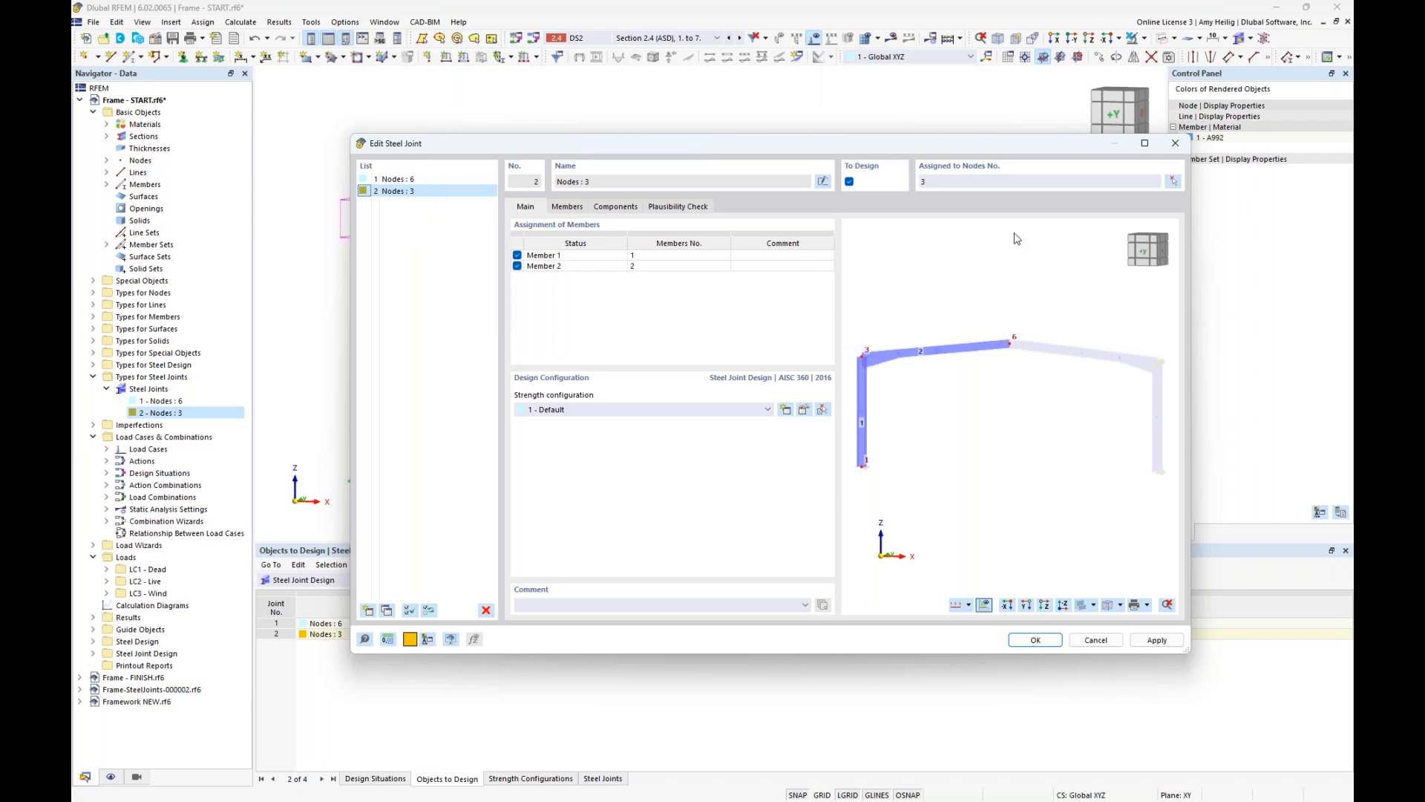
pyautogui.click(1174, 183)
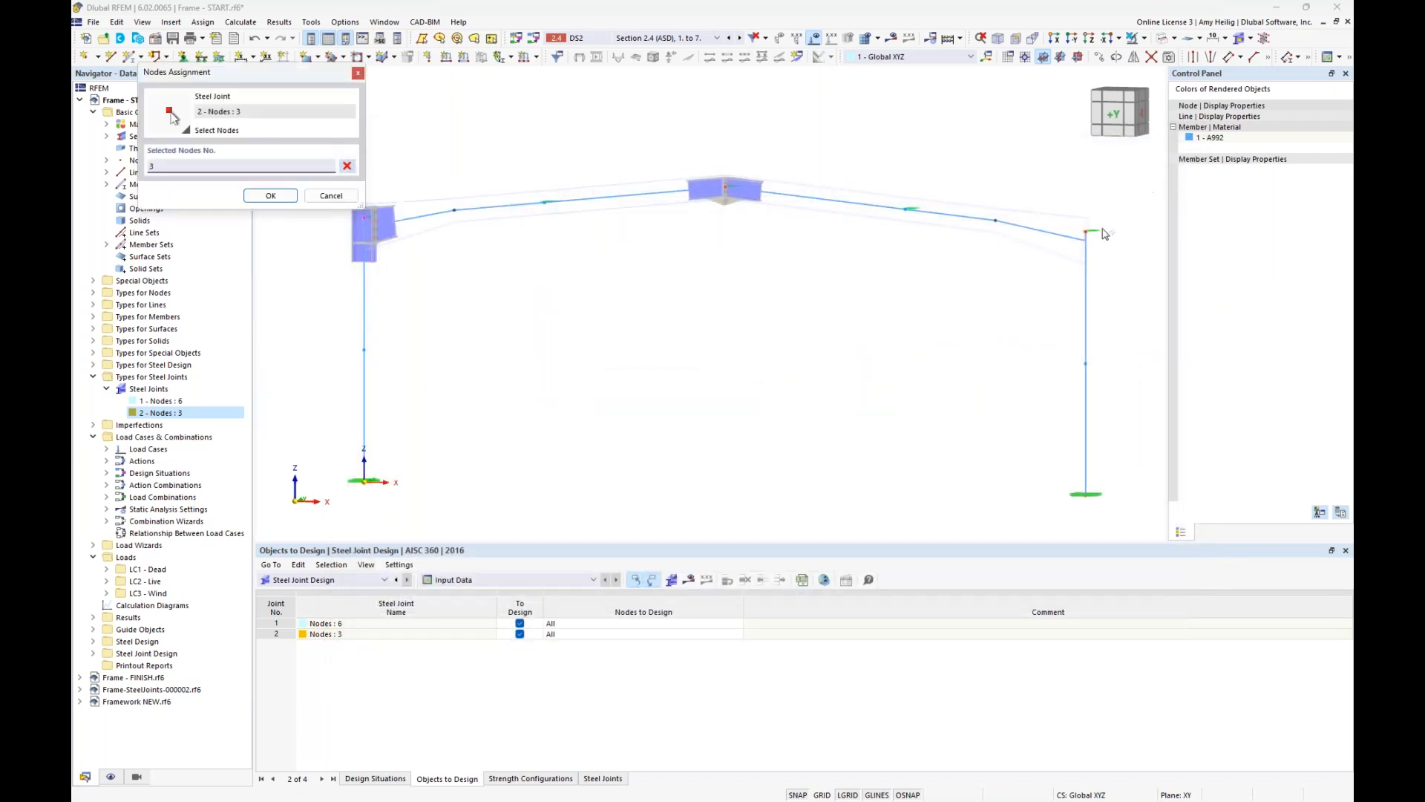
pyautogui.click(1085, 232)
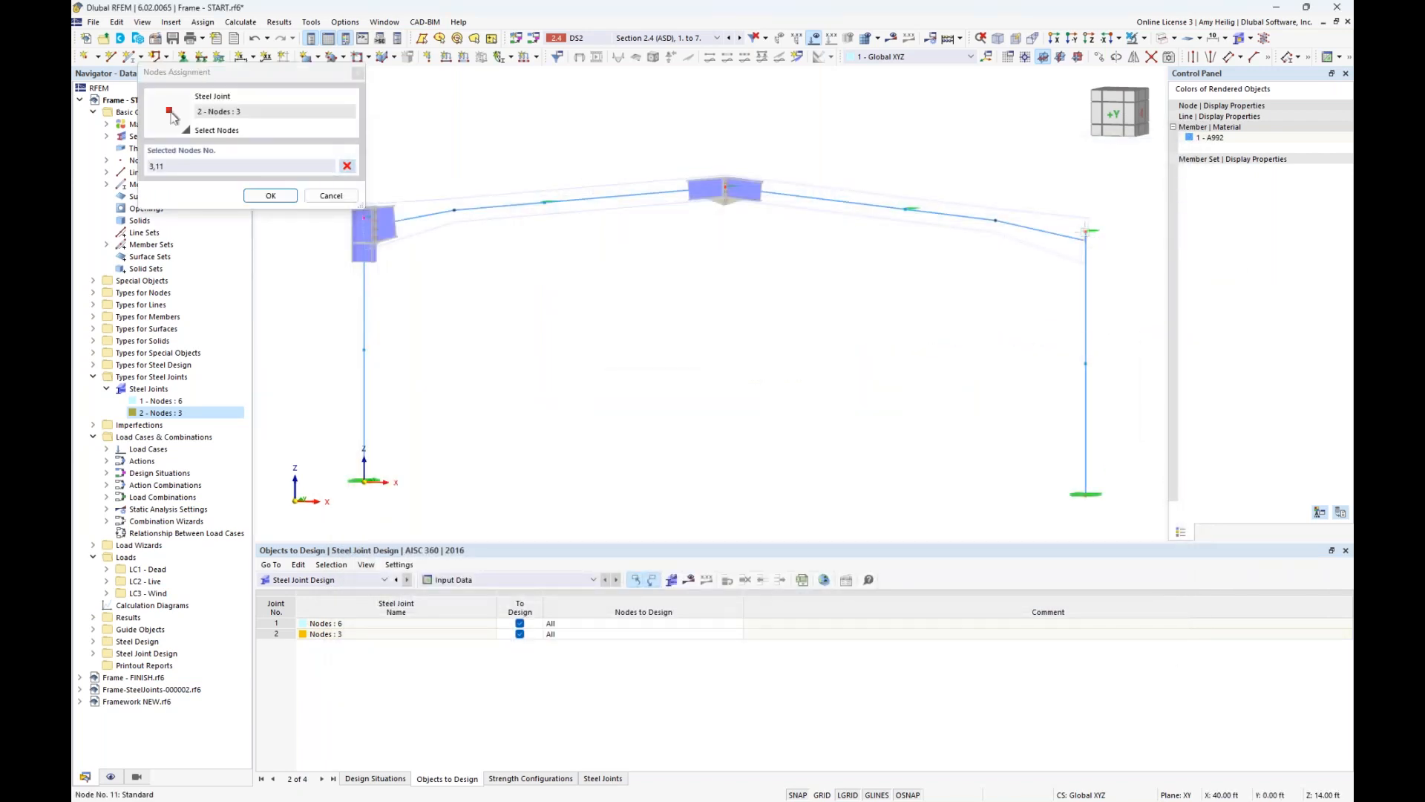
pyautogui.click(279, 195)
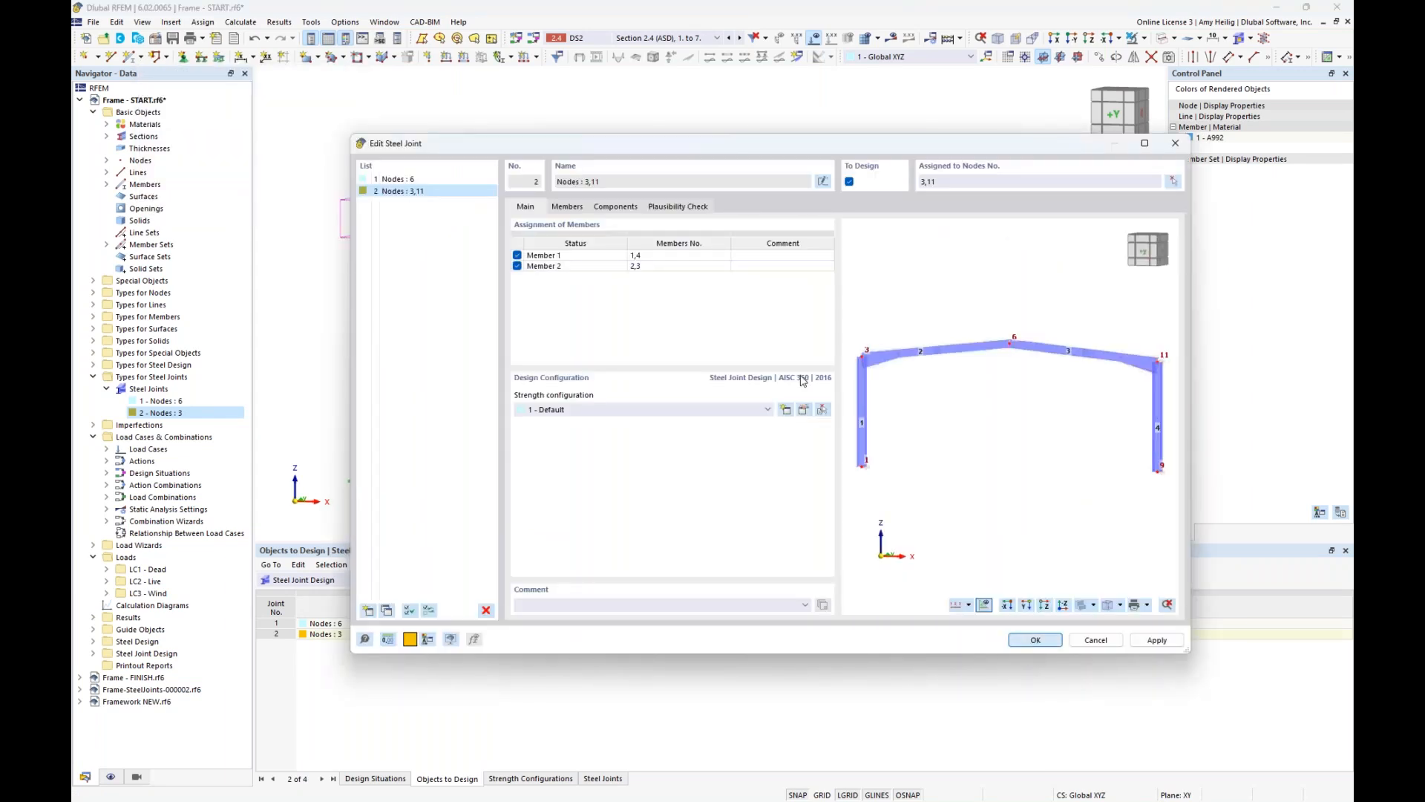
pyautogui.press('Return')
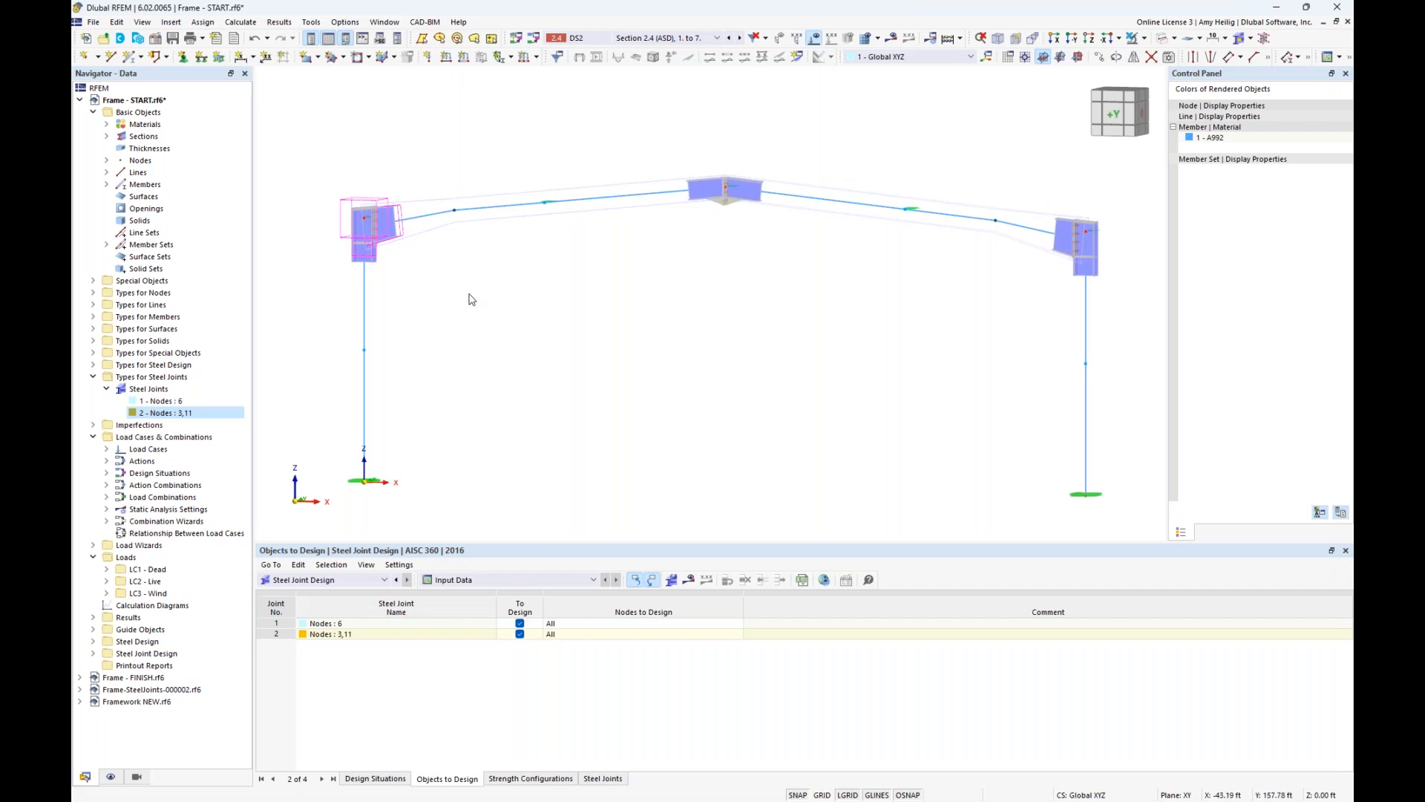
pyautogui.click(578, 362)
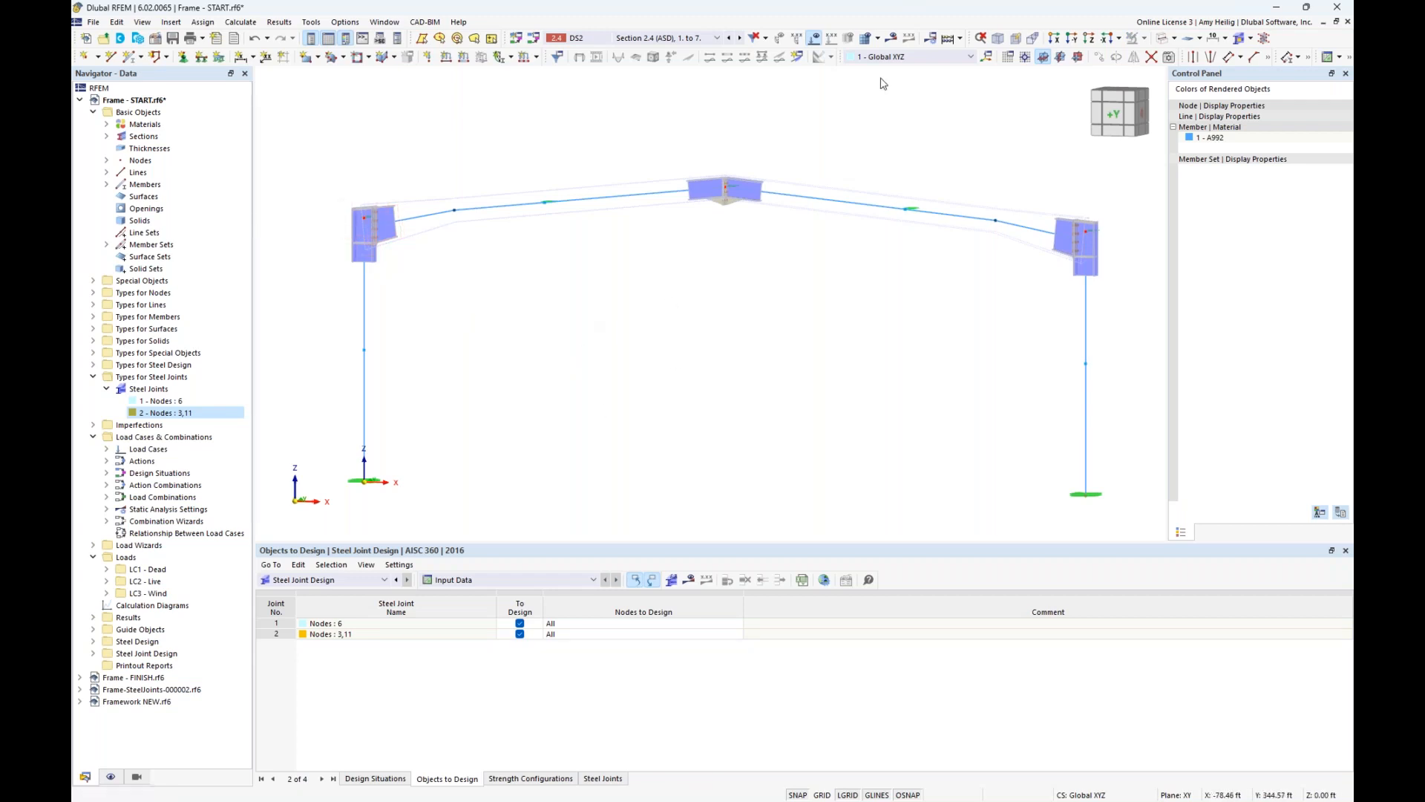
pyautogui.click(1163, 43)
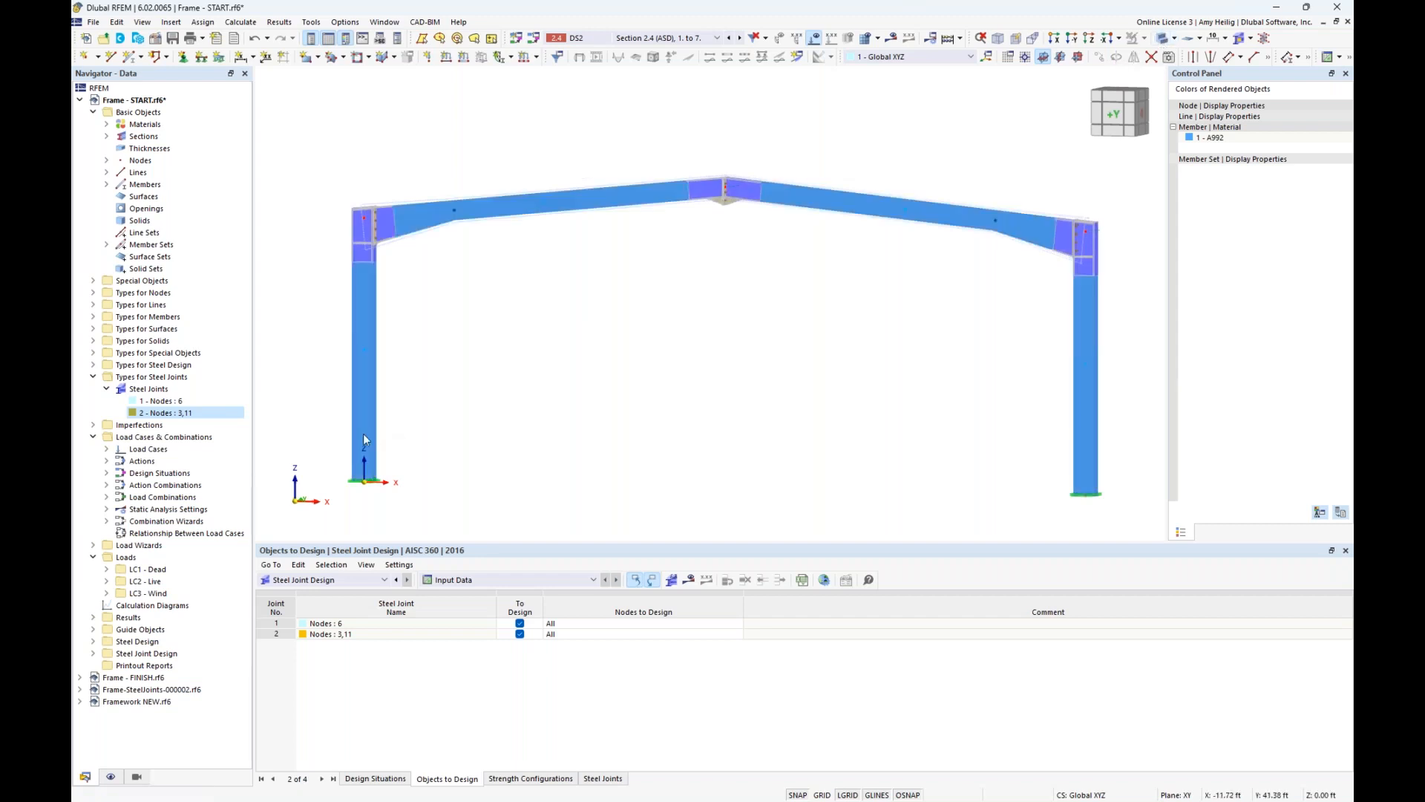
# - Open the Default strength configuration from the steel joint at node 6 and enable the buckling analysis
pyautogui.rightClick(157, 392)
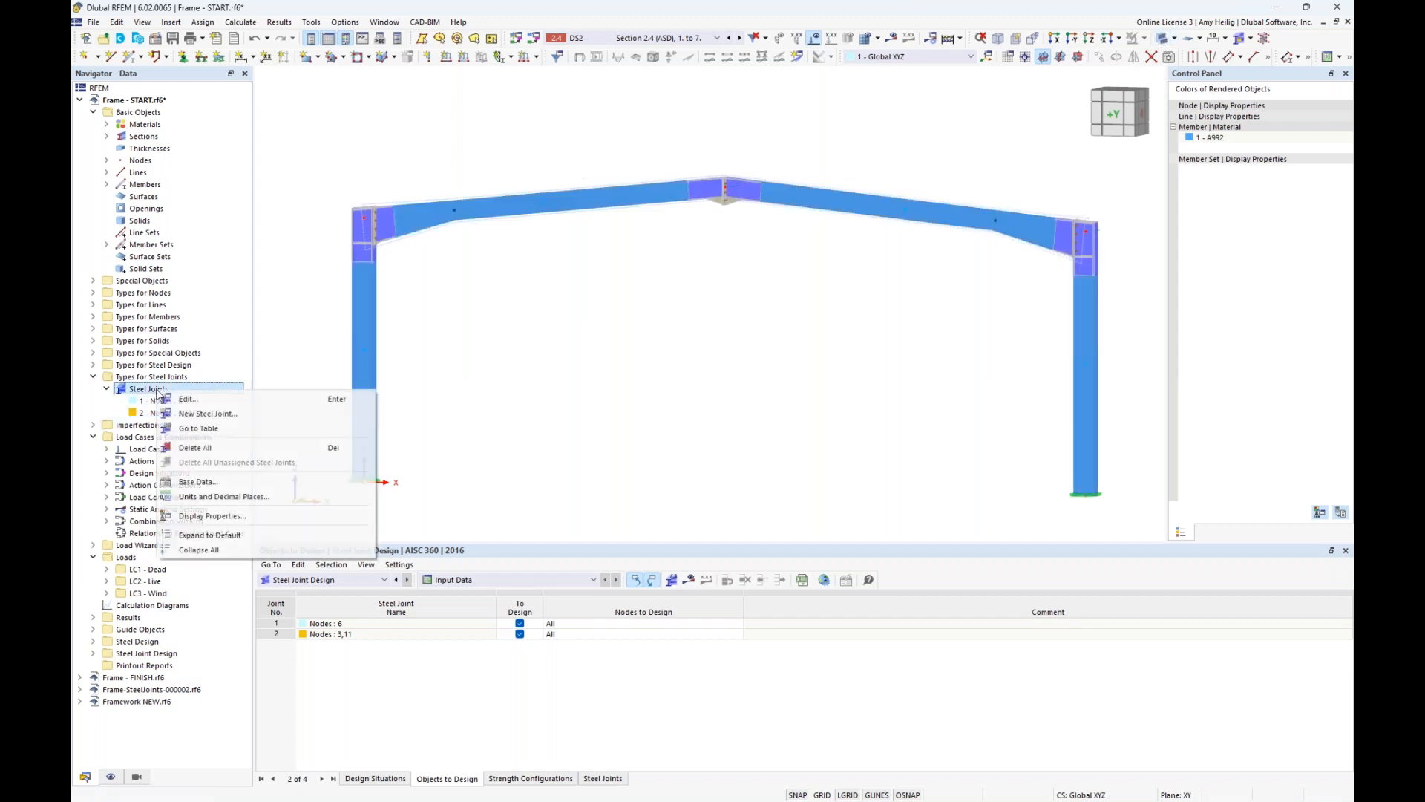
pyautogui.click(199, 404)
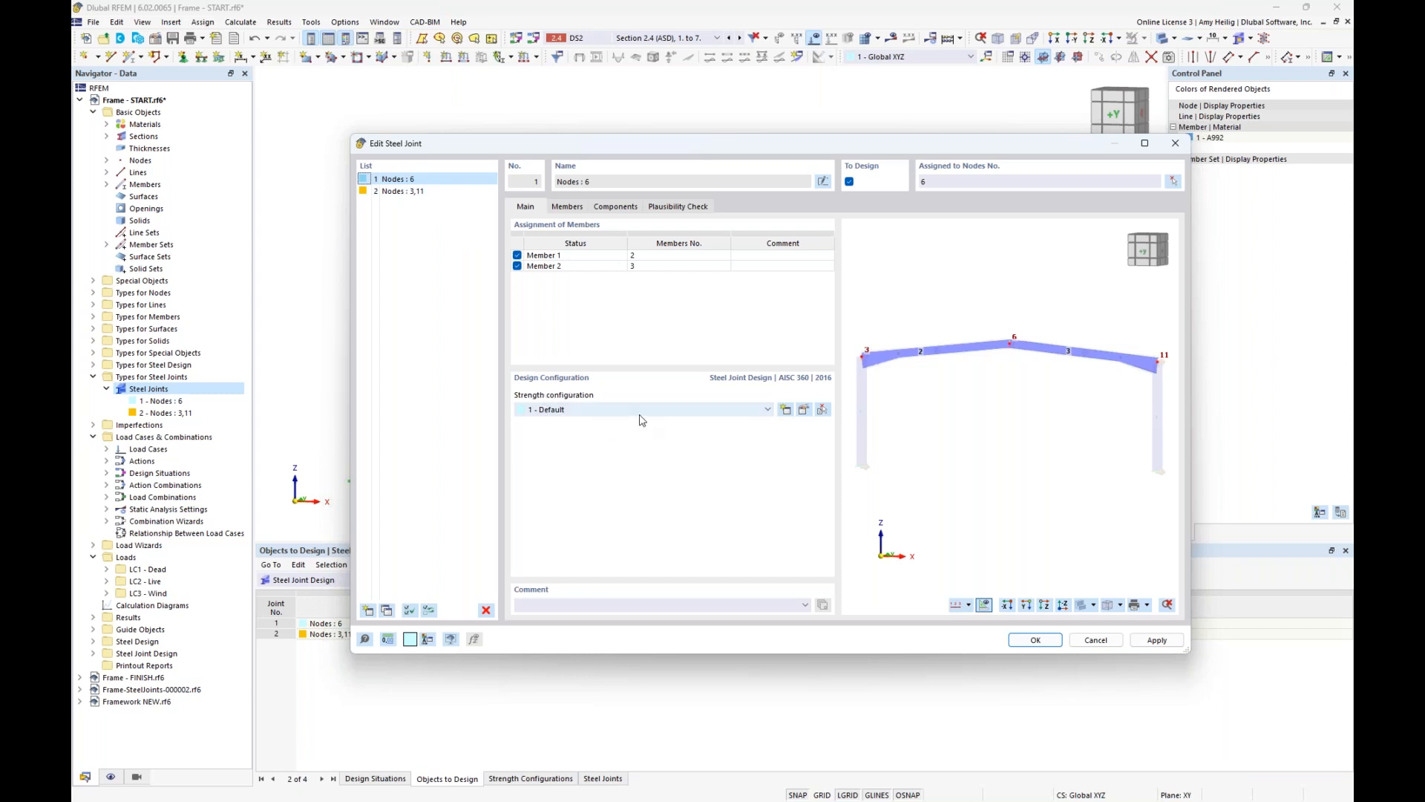
pyautogui.click(804, 411)
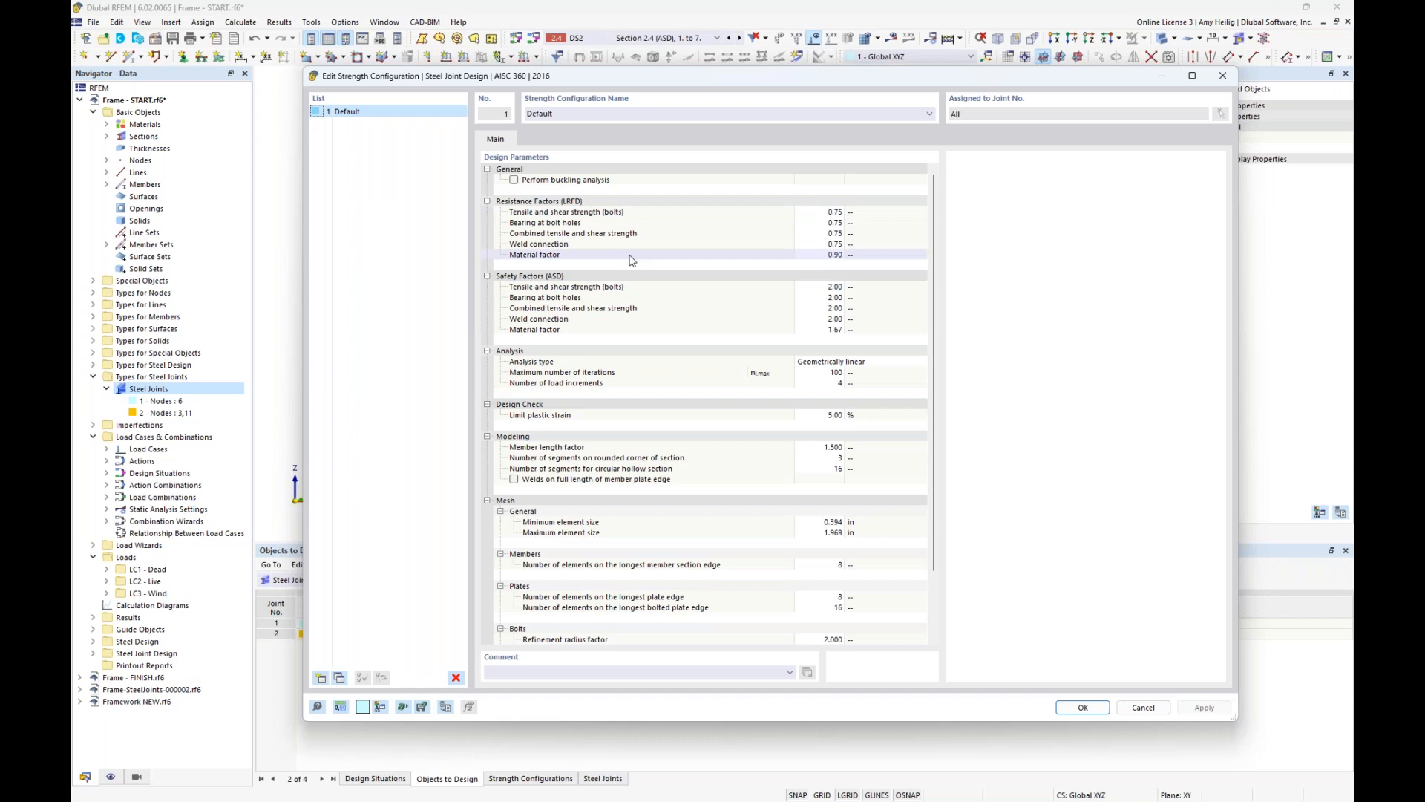
pyautogui.click(514, 180)
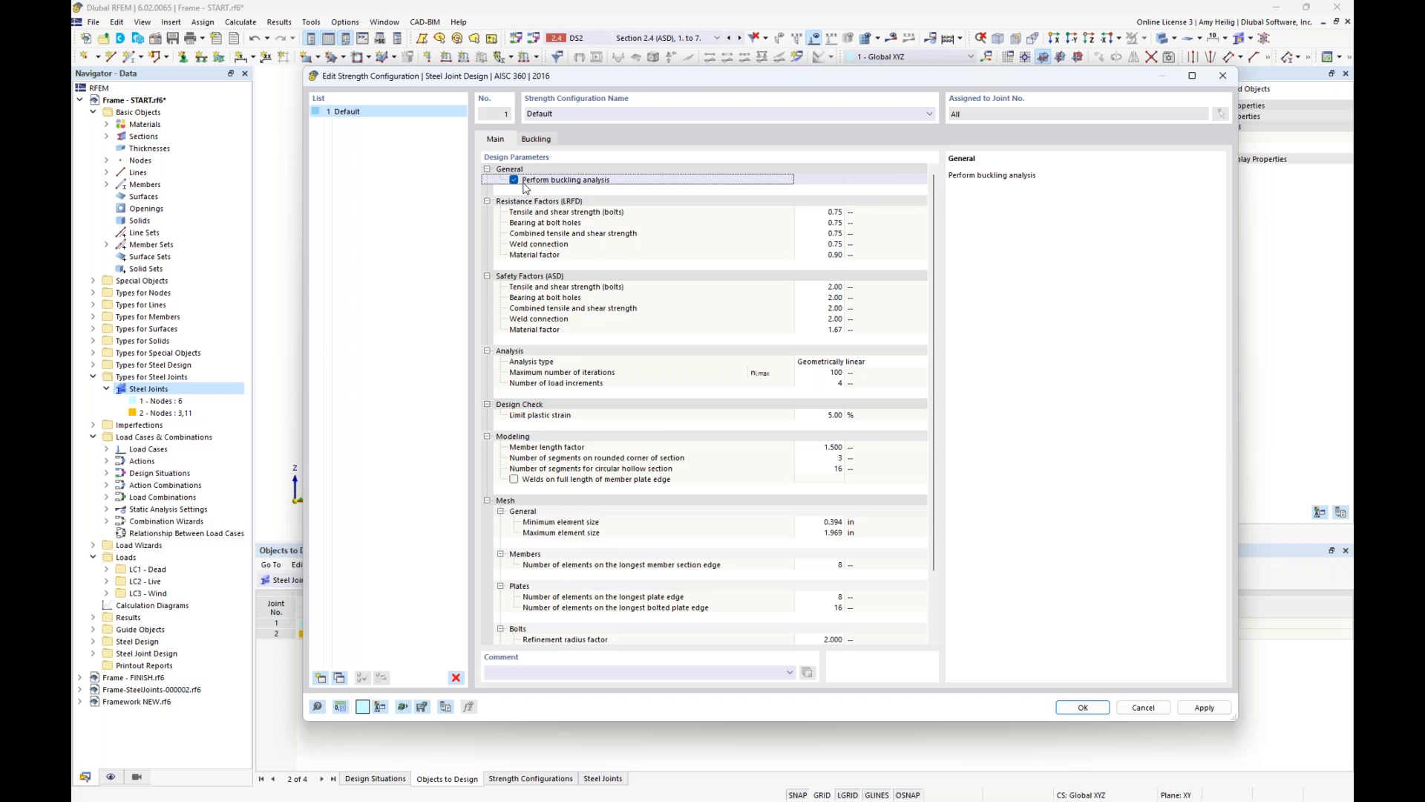
# - Examine the buckling parameters: stability analysis types, number of lowest eigenvalues and limit load factor
pyautogui.click(537, 140)
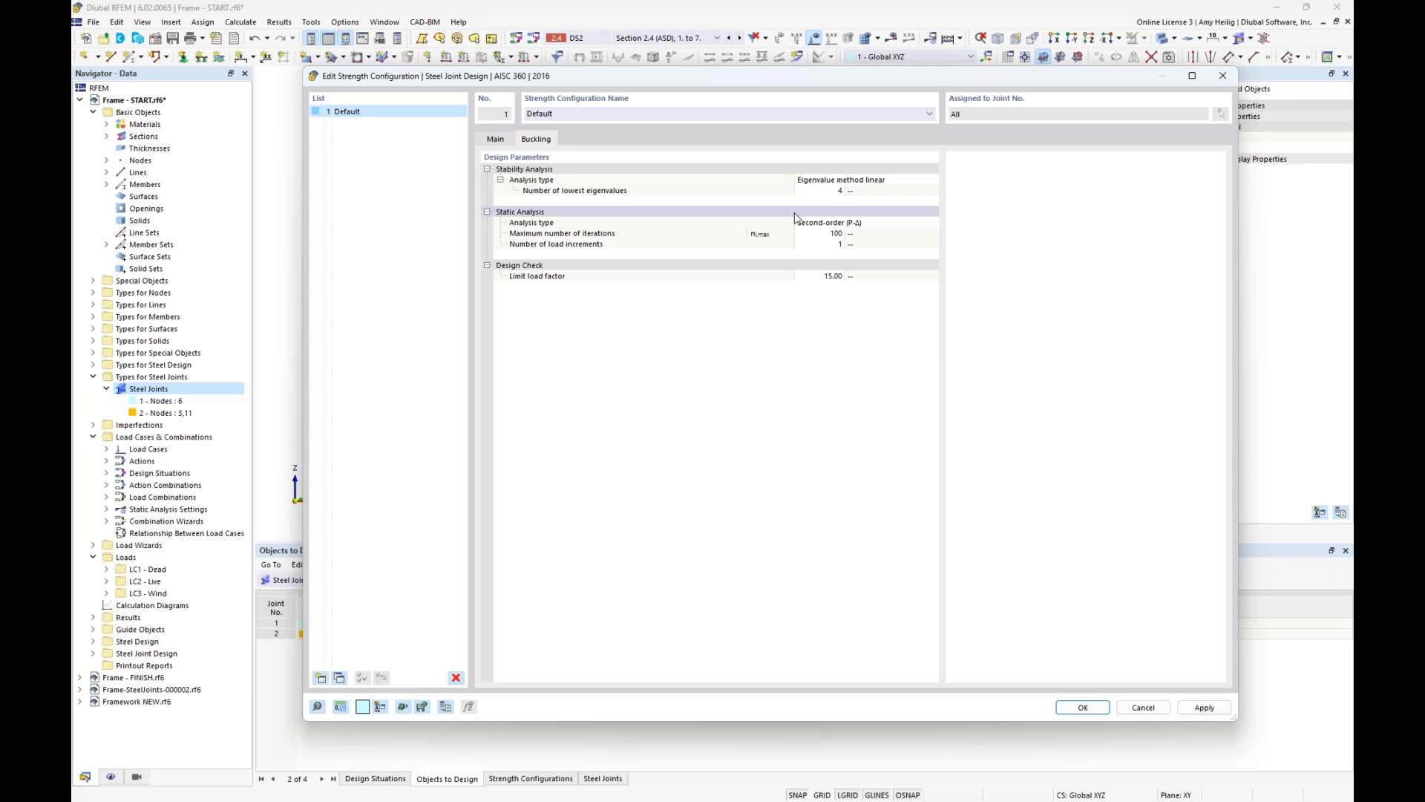
pyautogui.click(891, 181)
pyautogui.click(903, 183)
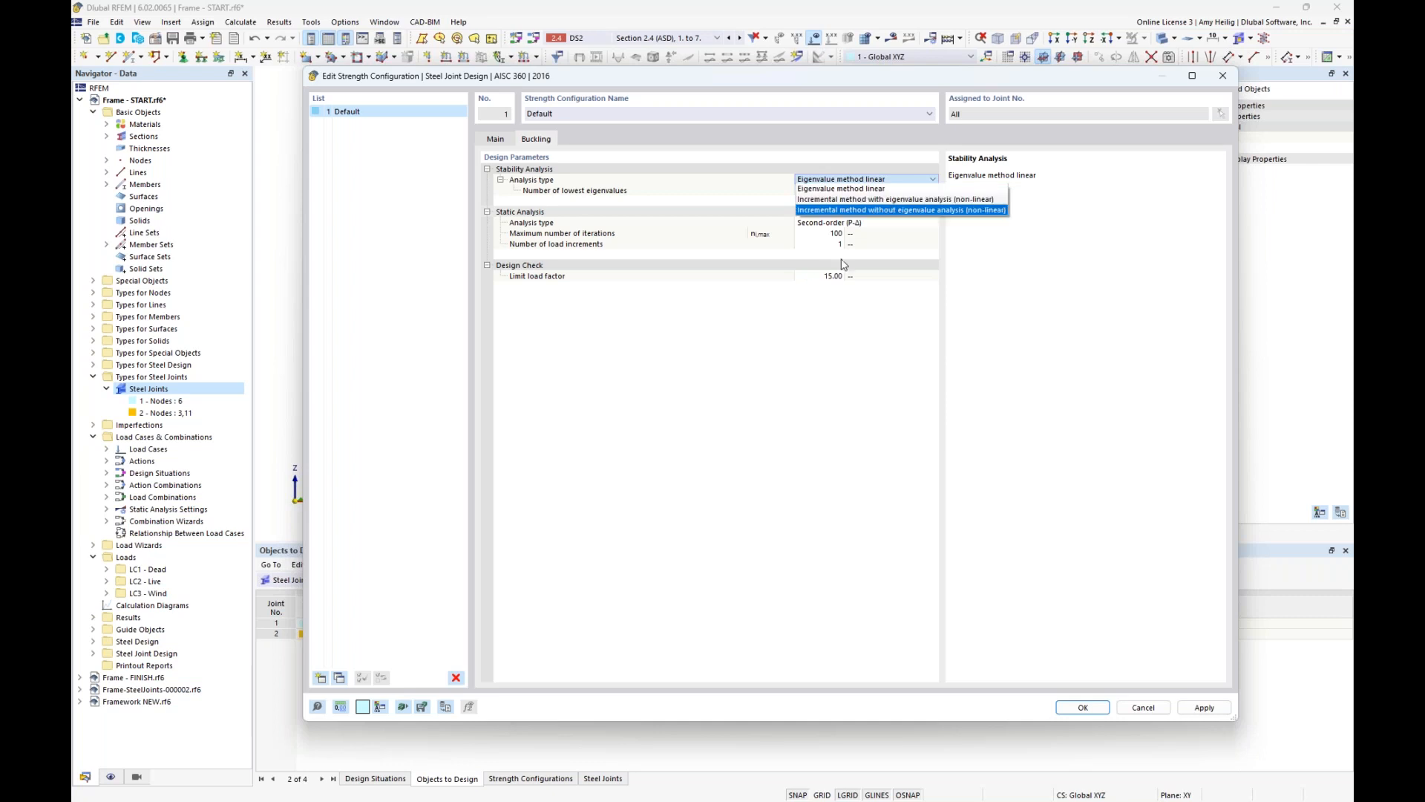
pyautogui.click(792, 387)
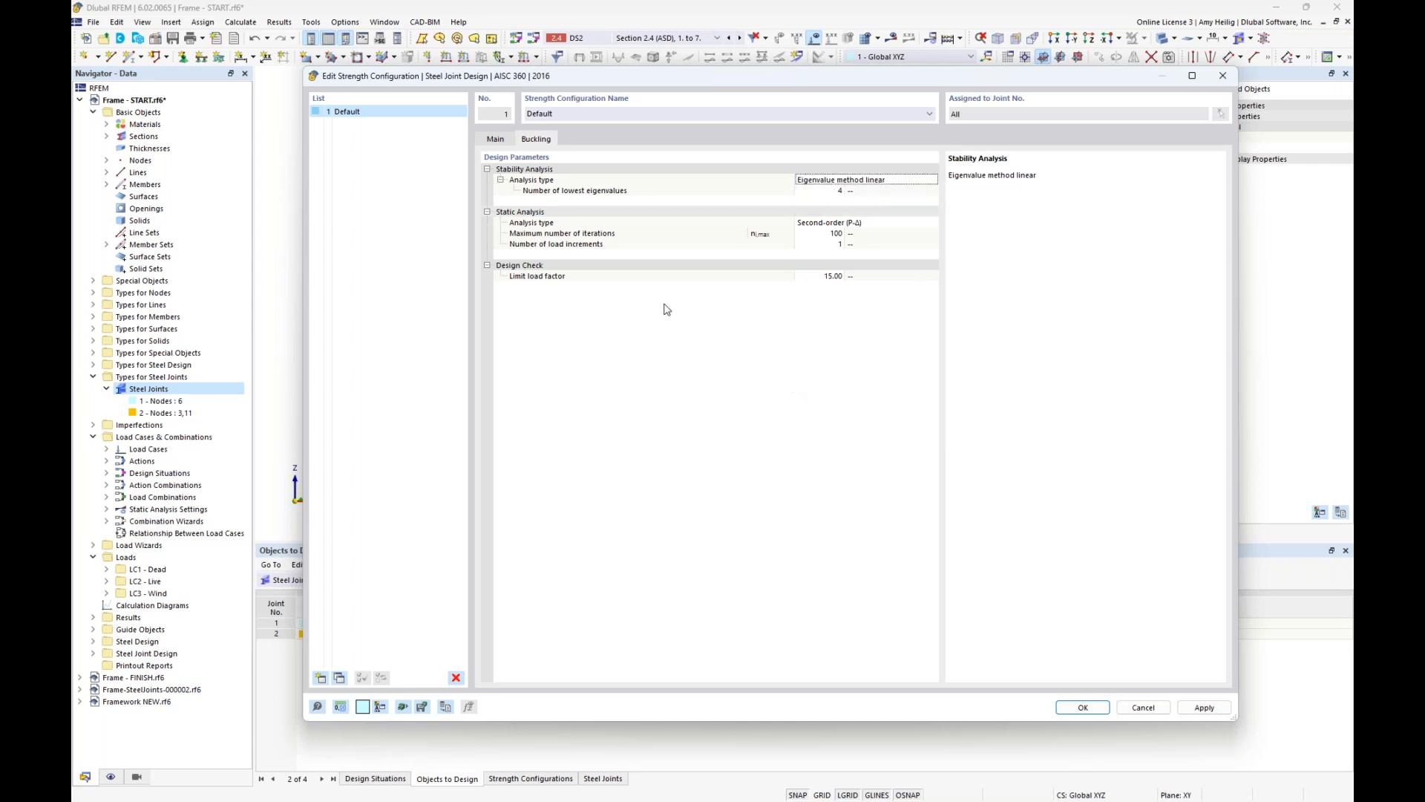
pyautogui.click(817, 192)
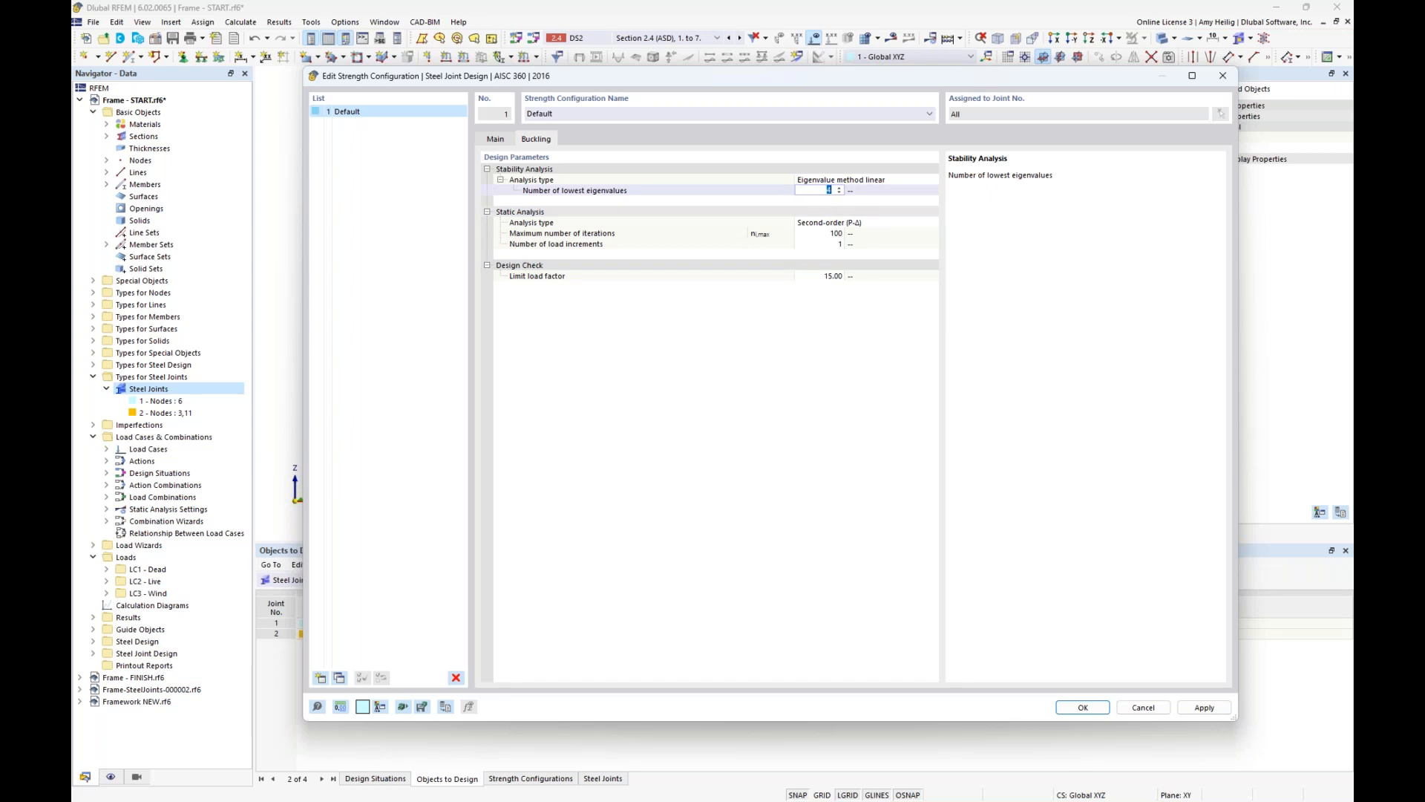
pyautogui.click(820, 193)
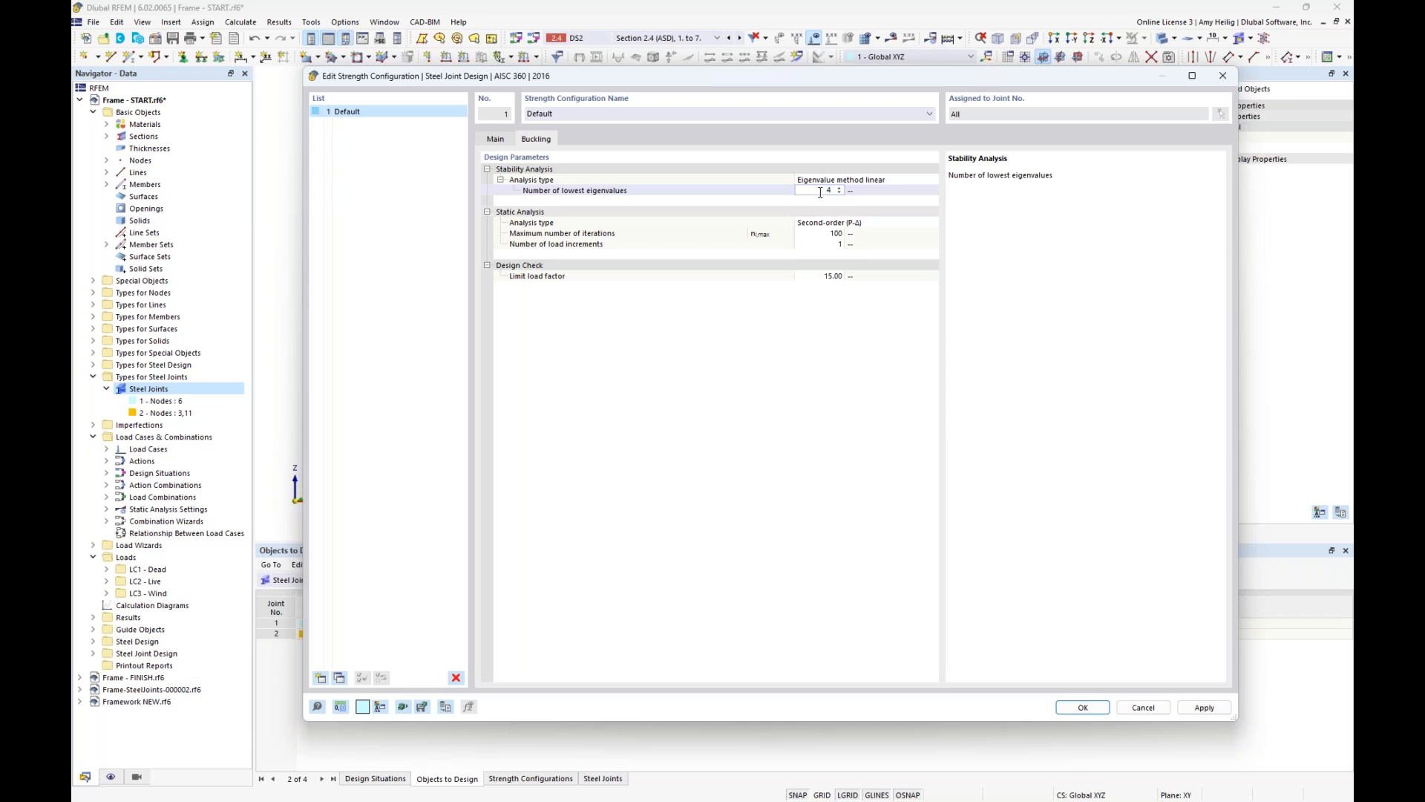
pyautogui.click(811, 277)
pyautogui.click(809, 276)
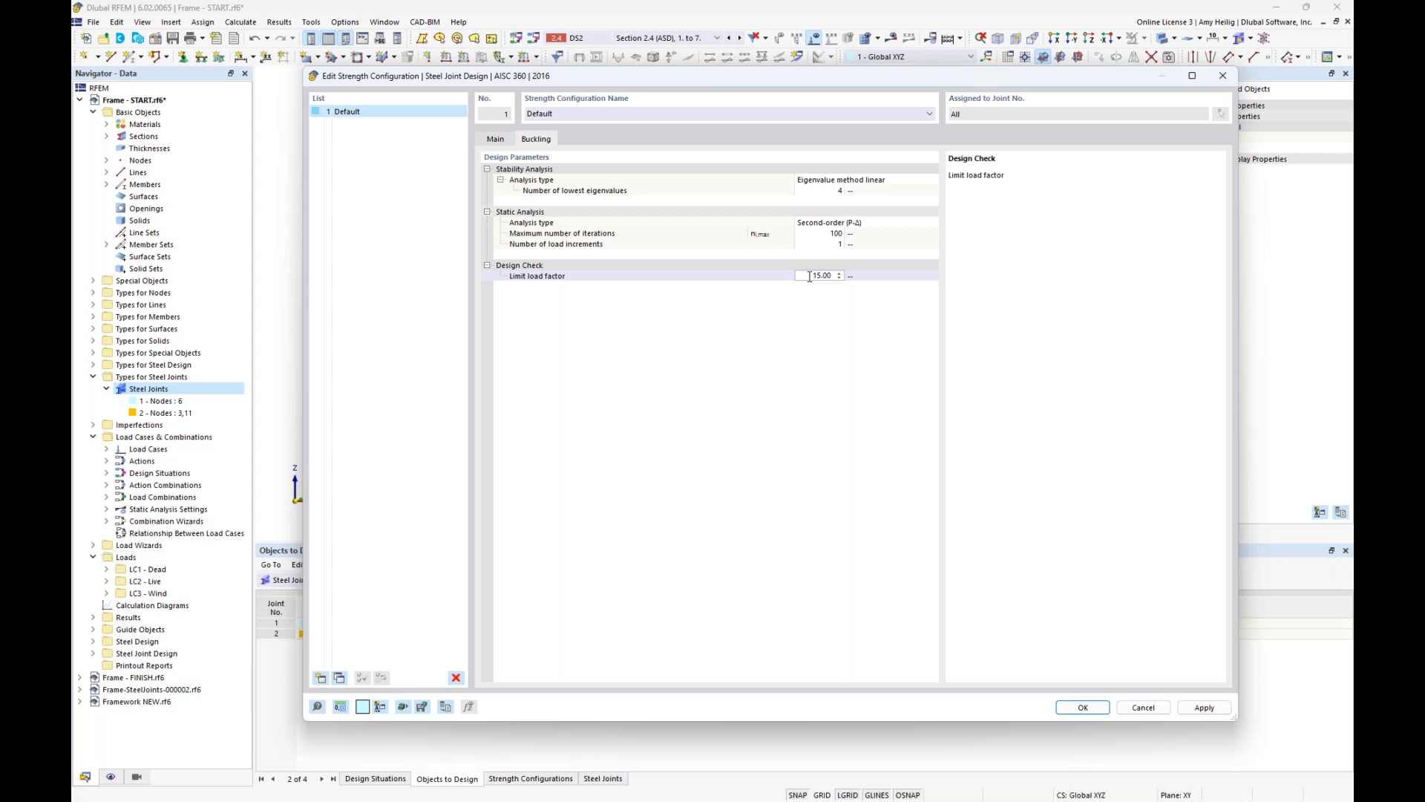
# - Examine the strength configuration's main safety factor, analysis, modeling and mesh parameters, including the limit plastic strain
pyautogui.click(493, 140)
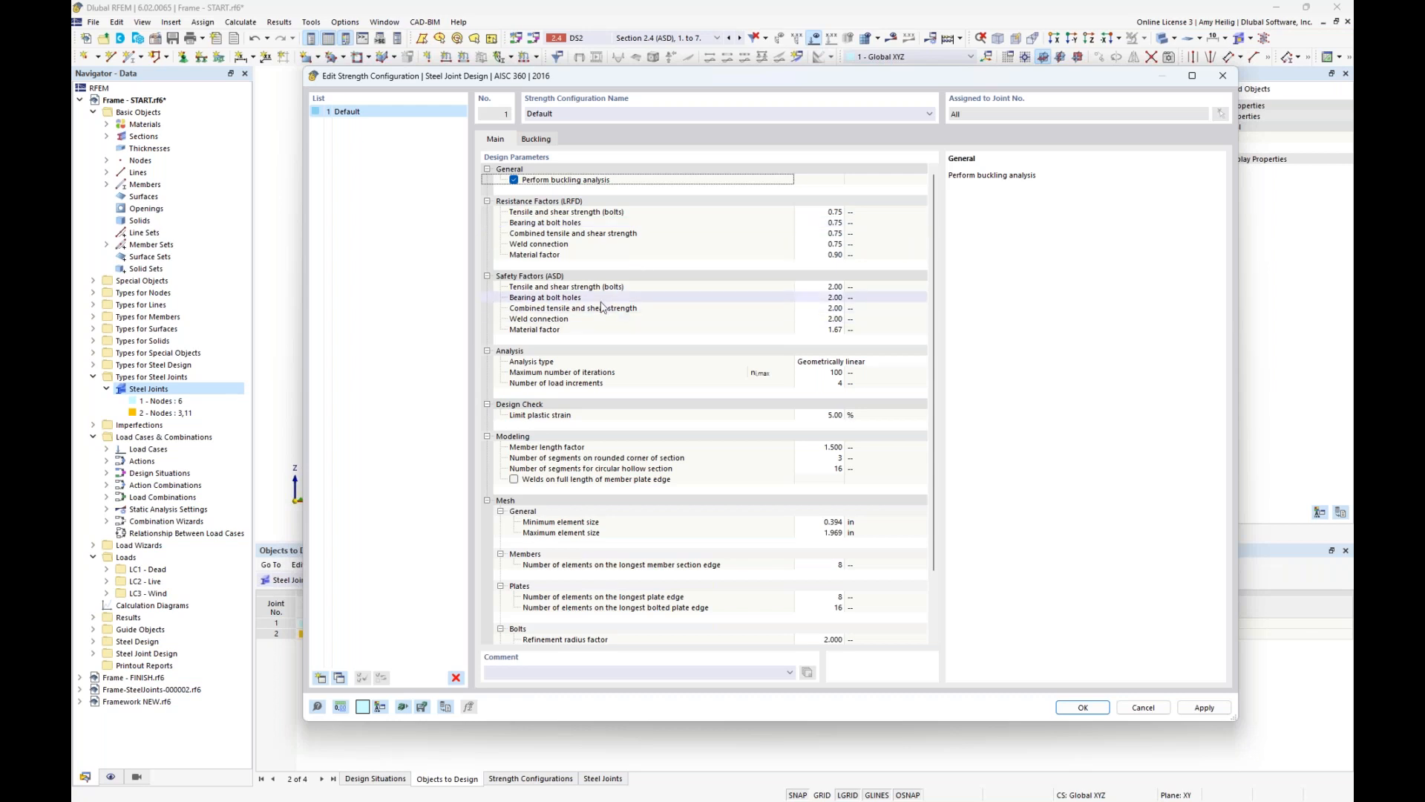
pyautogui.scroll(-2, 662, 410)
pyautogui.scroll(-1, 663, 410)
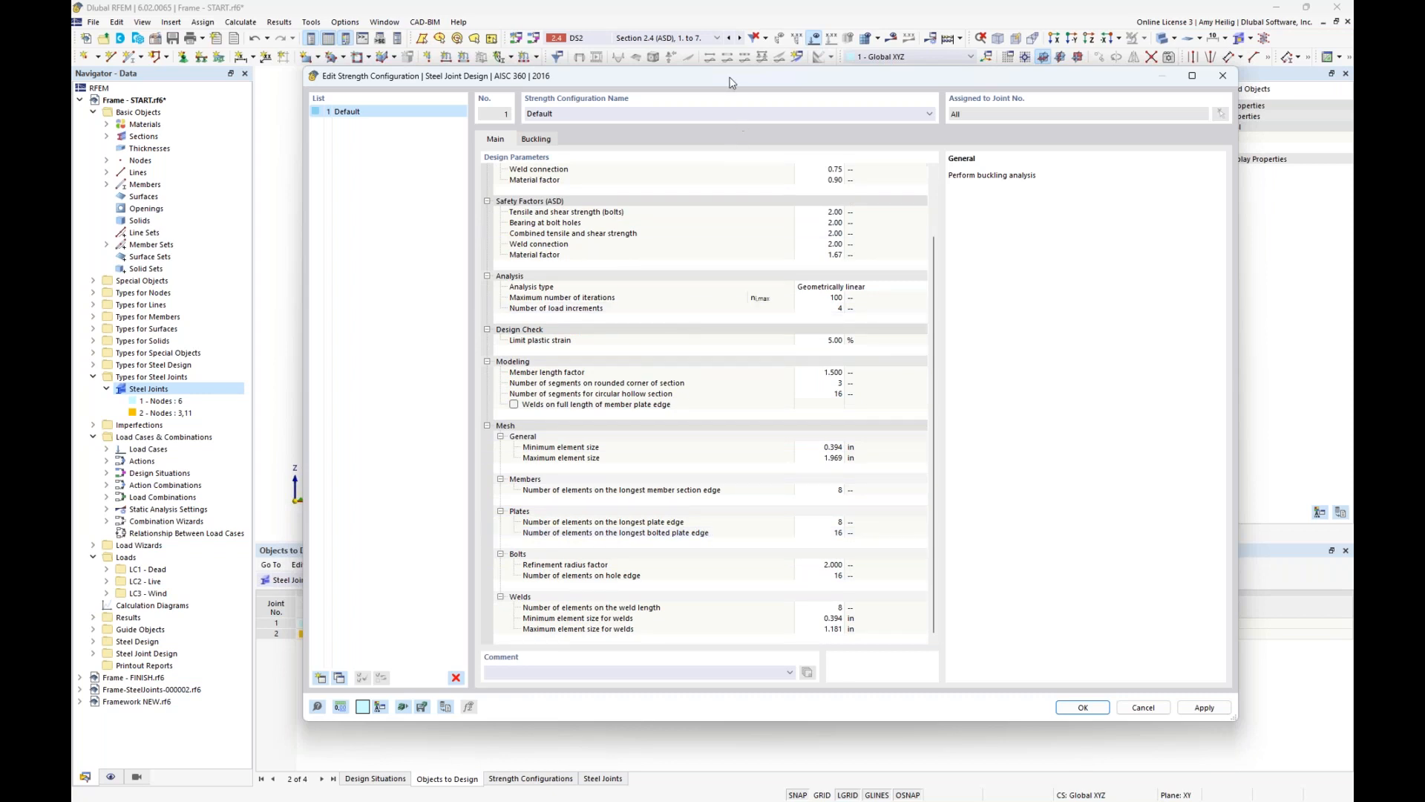
pyautogui.moveTo(725, 79); pyautogui.dragTo(714, 274)
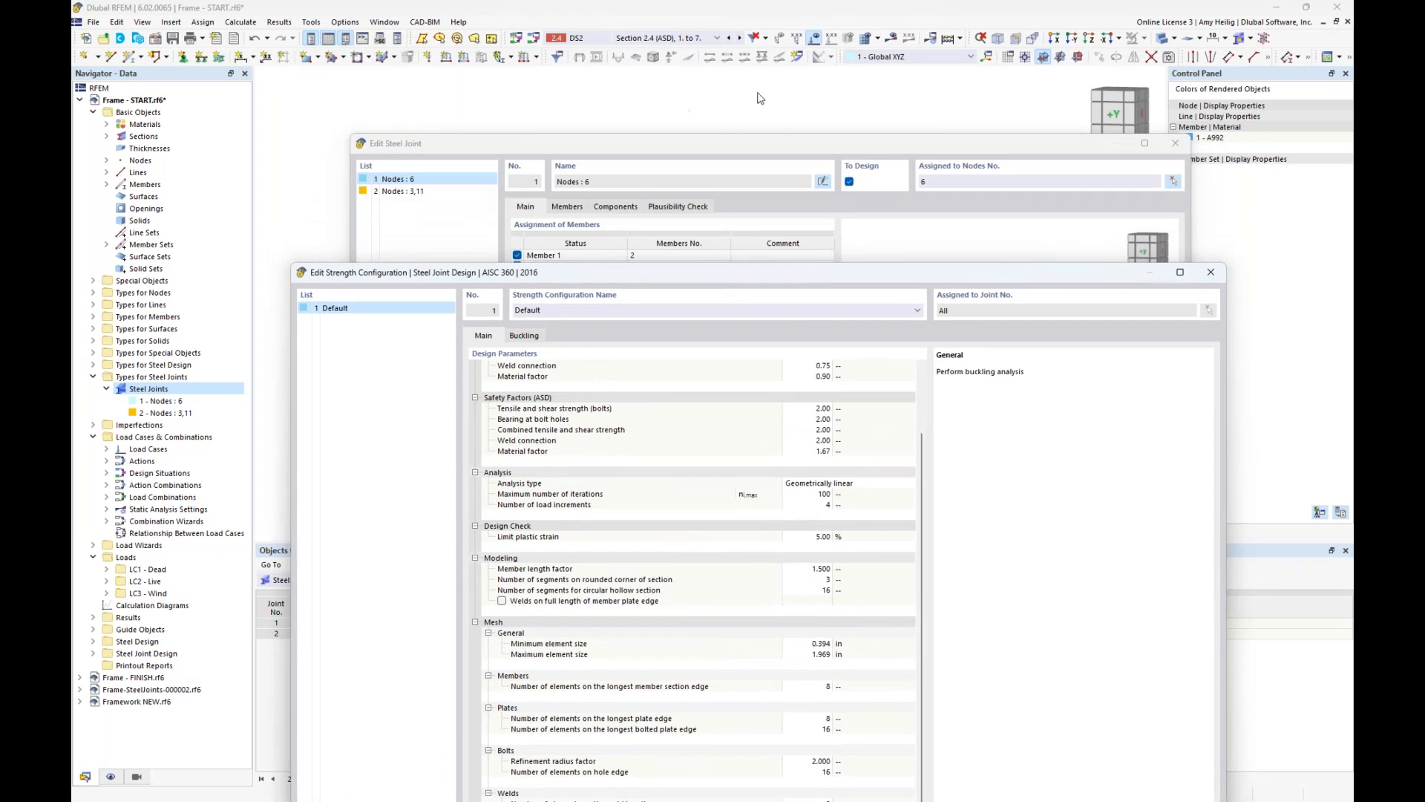
pyautogui.moveTo(672, 279); pyautogui.dragTo(678, 99)
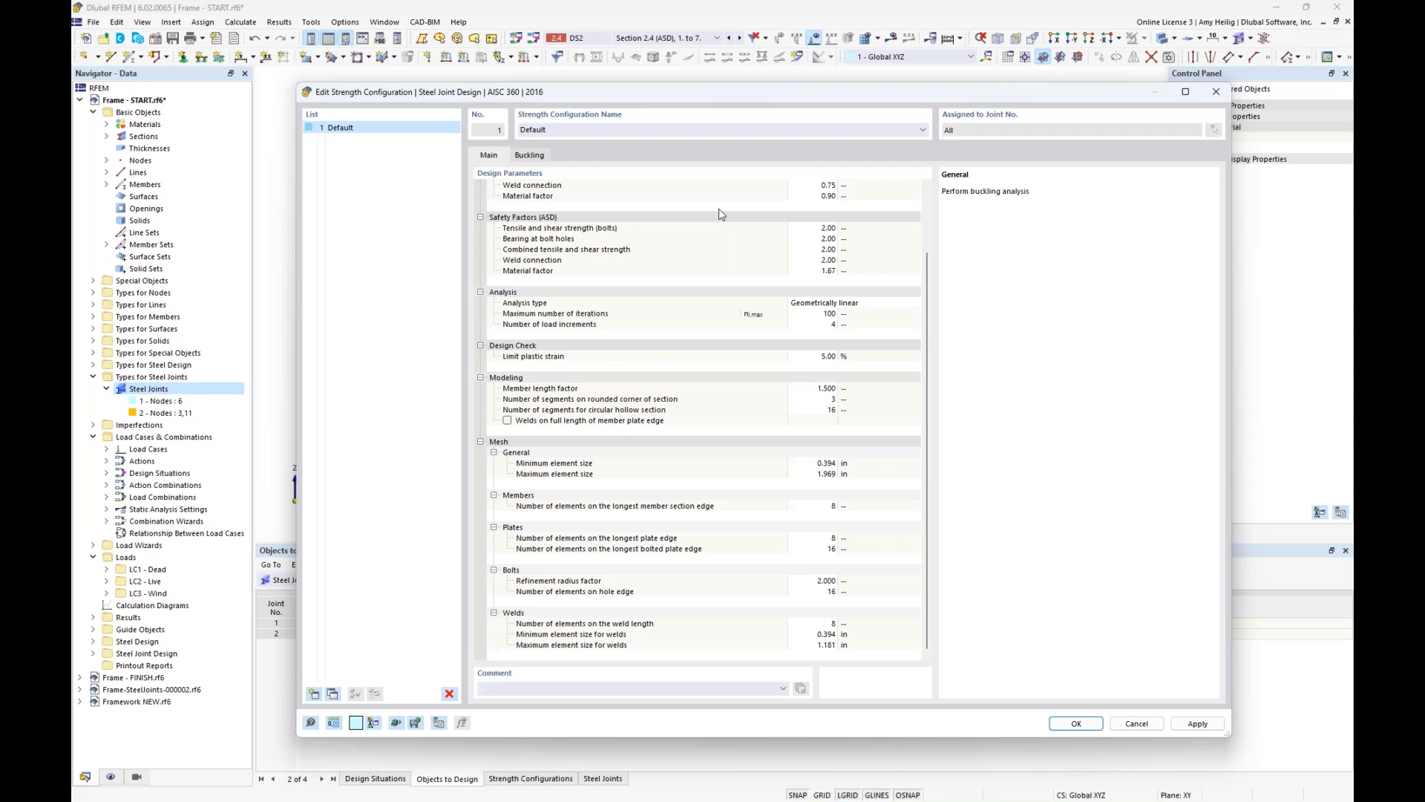
pyautogui.click(643, 358)
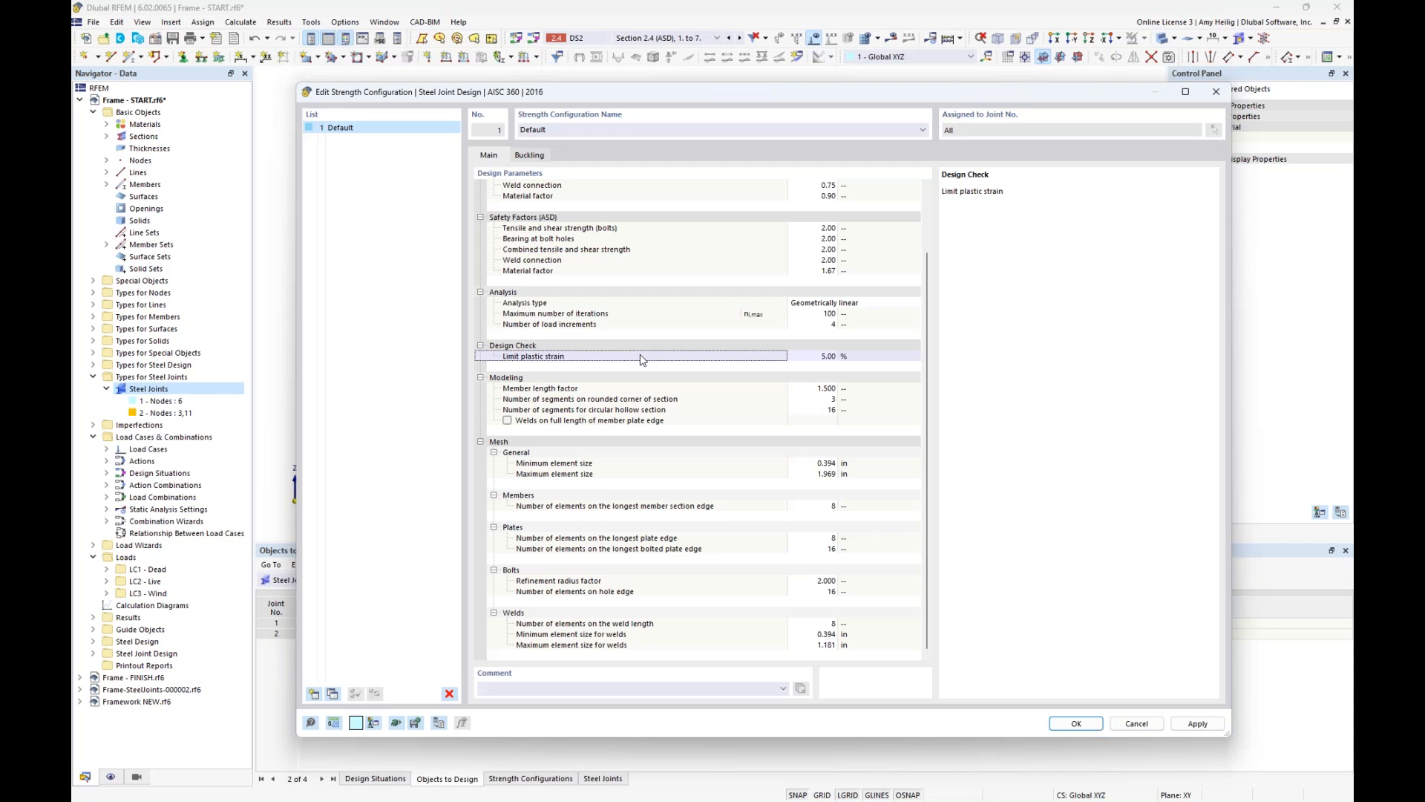
# - Switch to the PowerPoint slide show to read the Plastic Strain Limit slide, and return to RFEM
pyautogui.press('super+Tab')
pyautogui.click(821, 358)
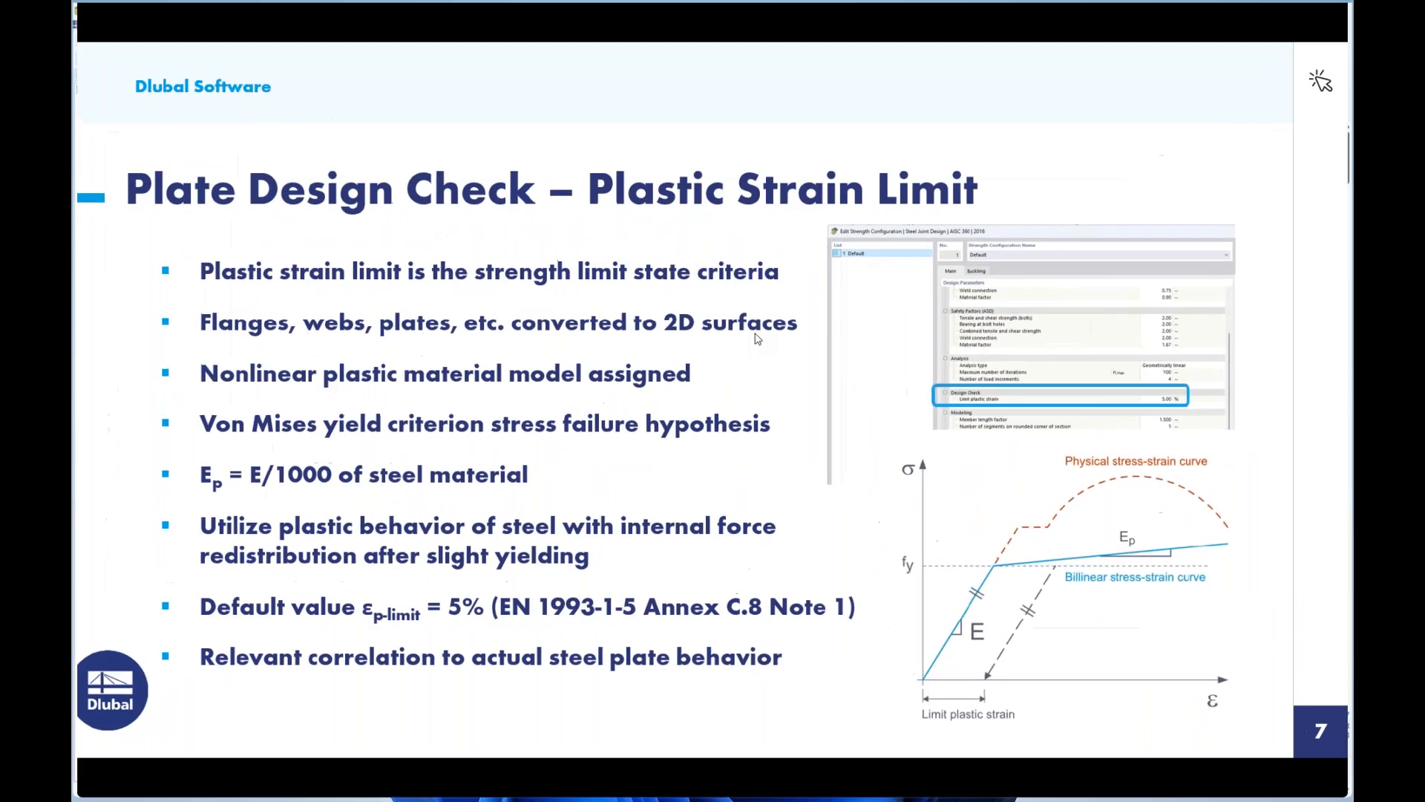
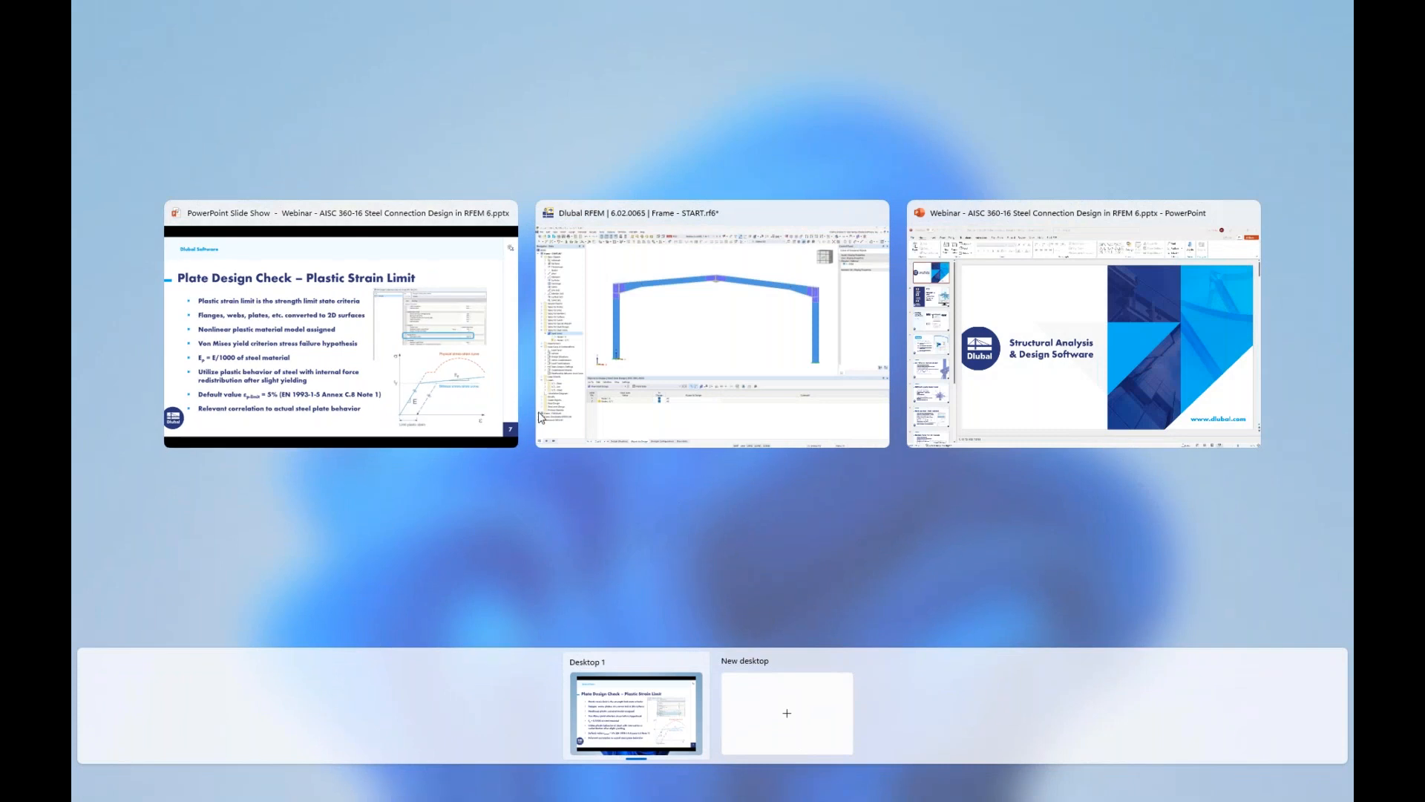
pyautogui.click(679, 359)
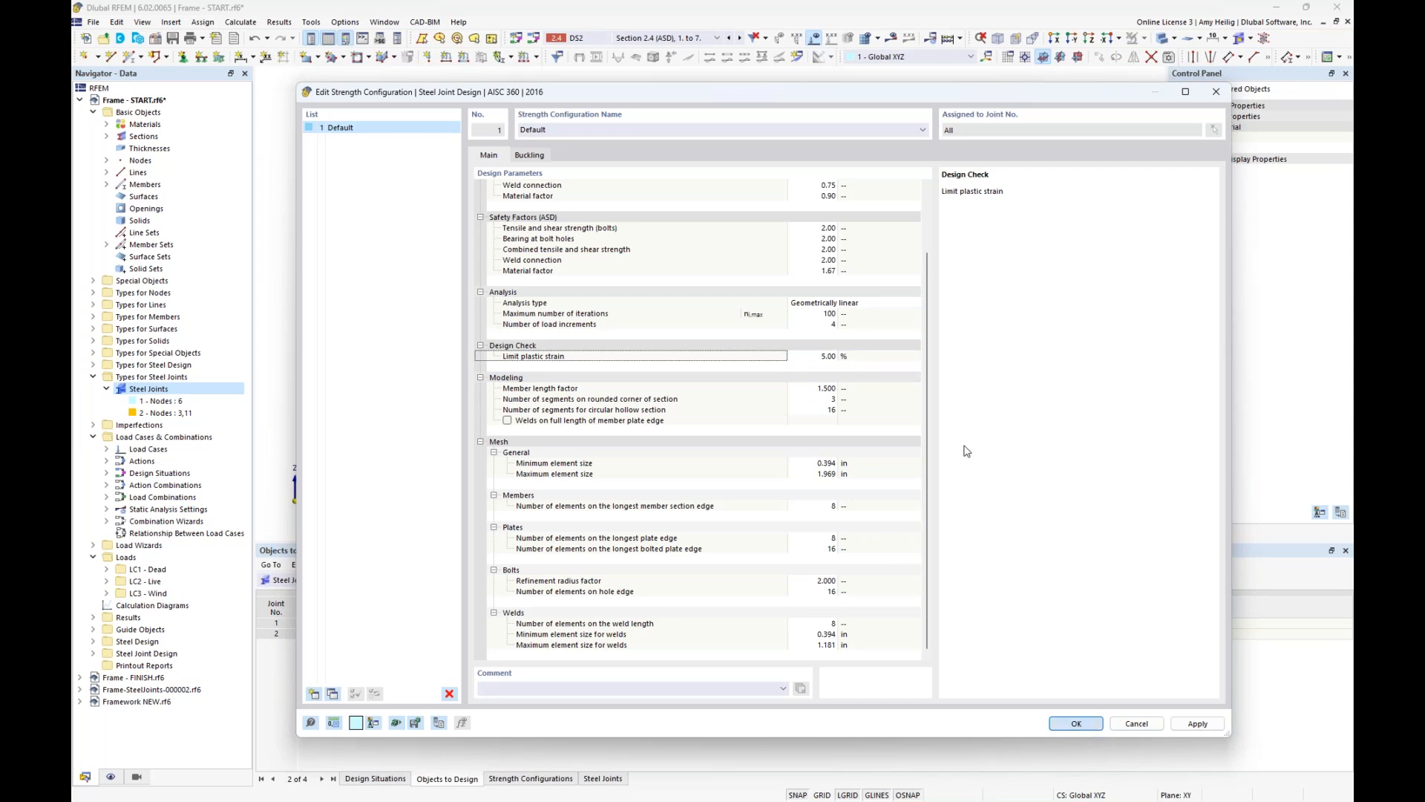
# - Accept the strength configuration and the steel joint definition
pyautogui.press('Return')
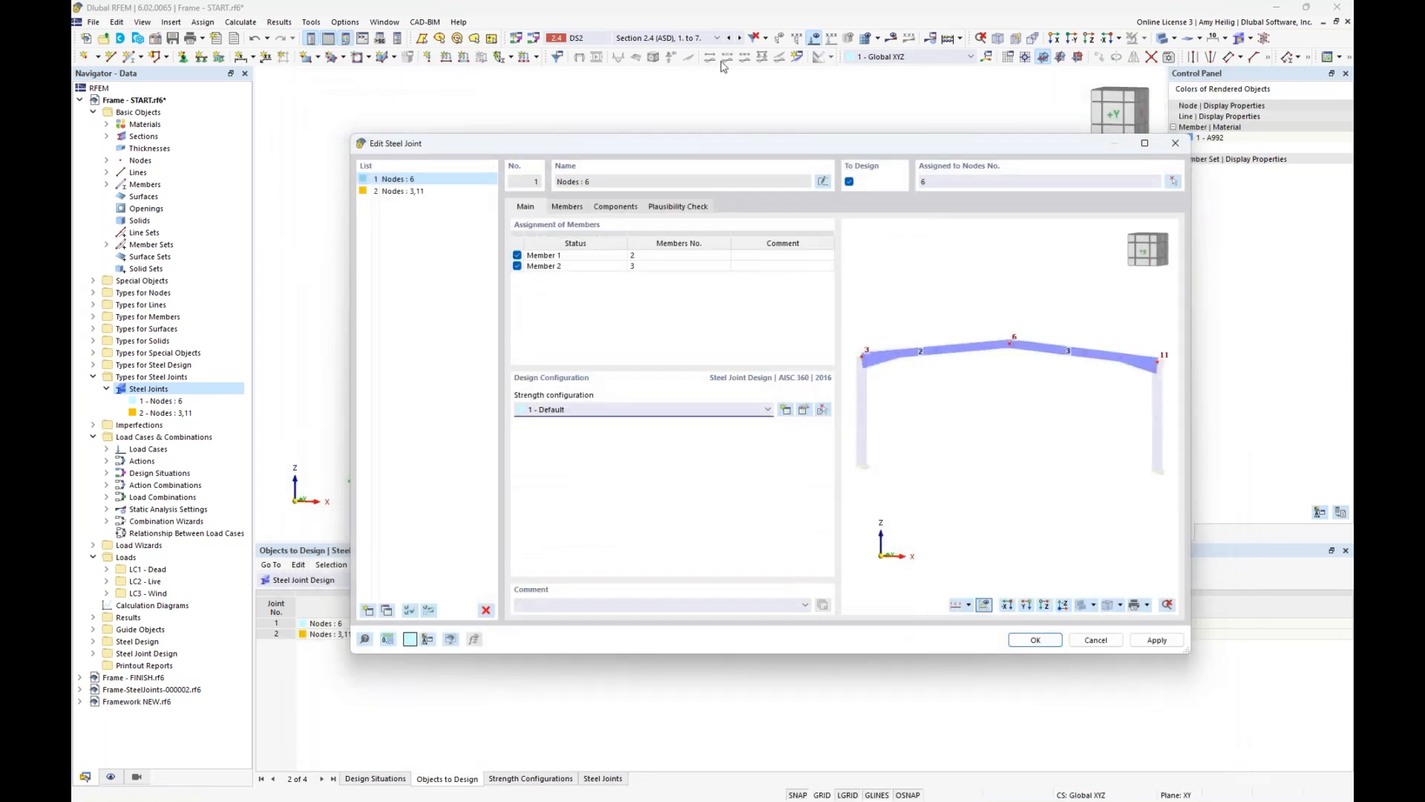
pyautogui.click(1036, 640)
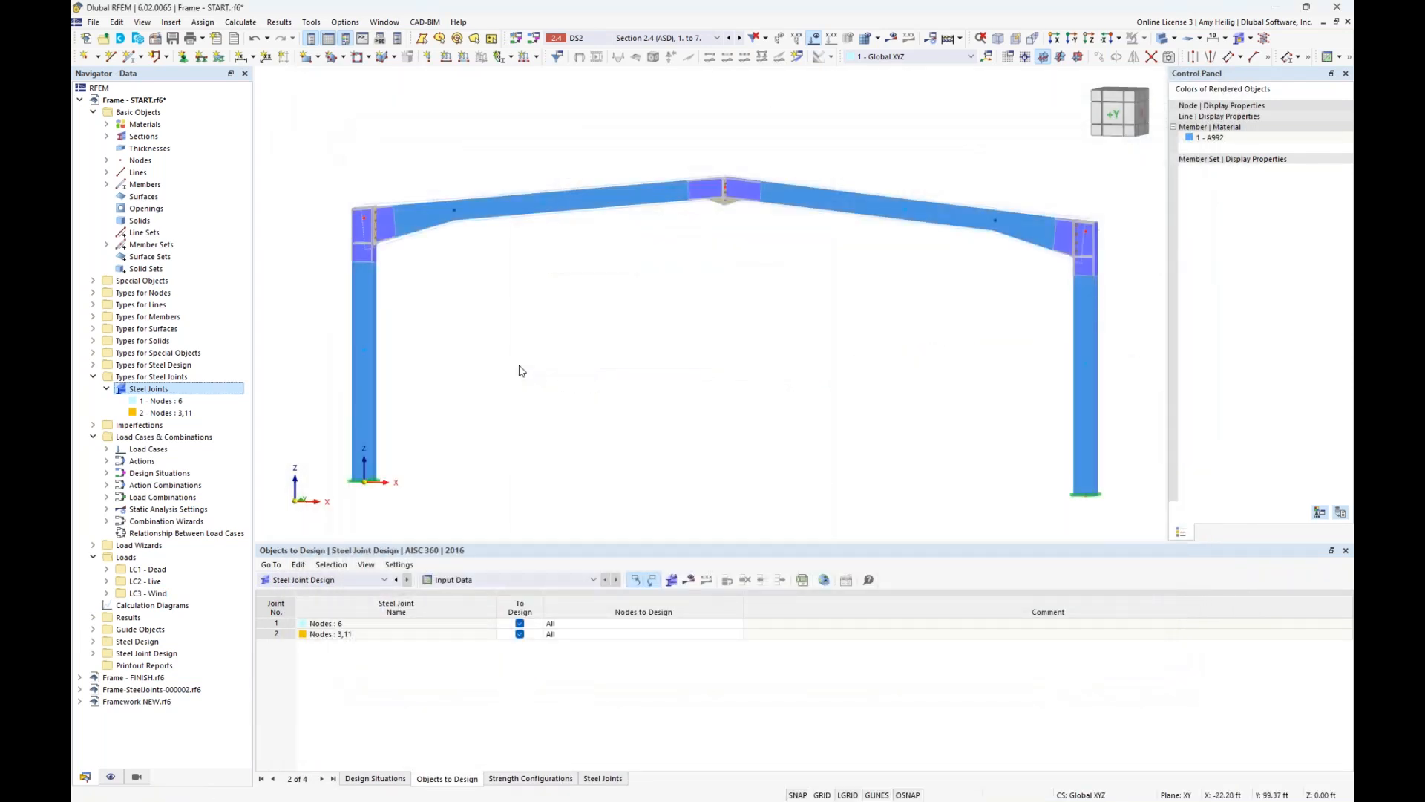
# - Show the design situations for Steel Joint Design and keep DS1's limit state type as Strength limit state (LRFD)
pyautogui.click(353, 585)
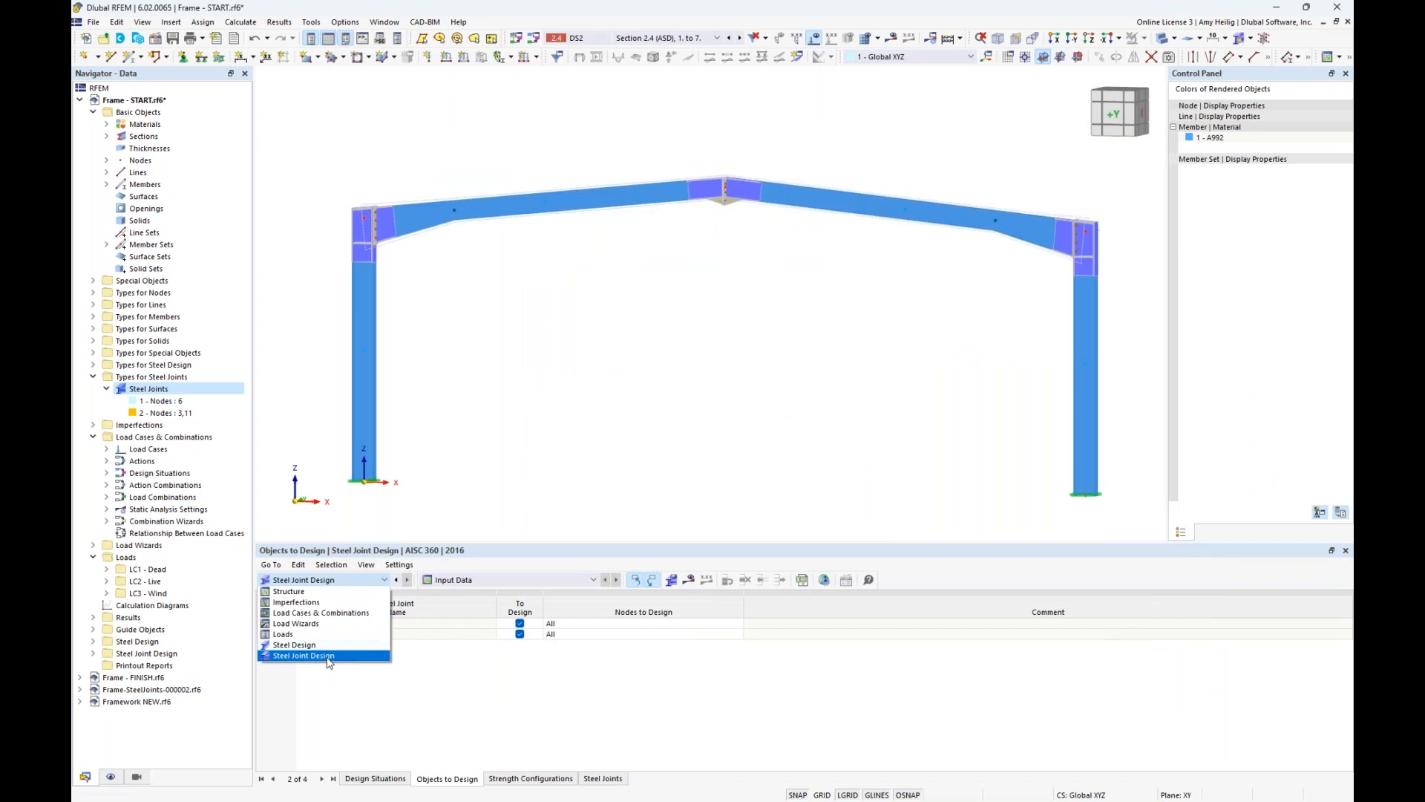
pyautogui.click(328, 658)
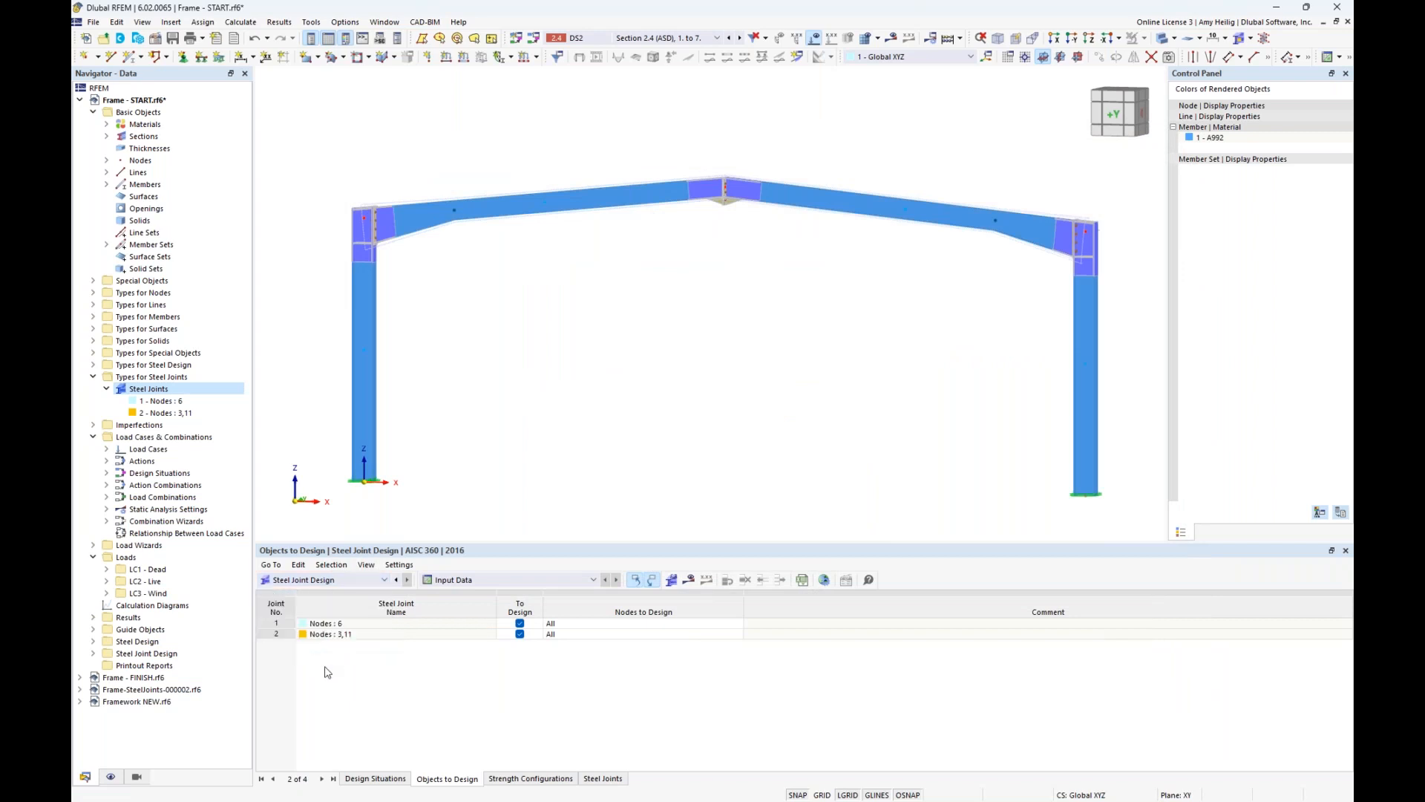
pyautogui.click(367, 780)
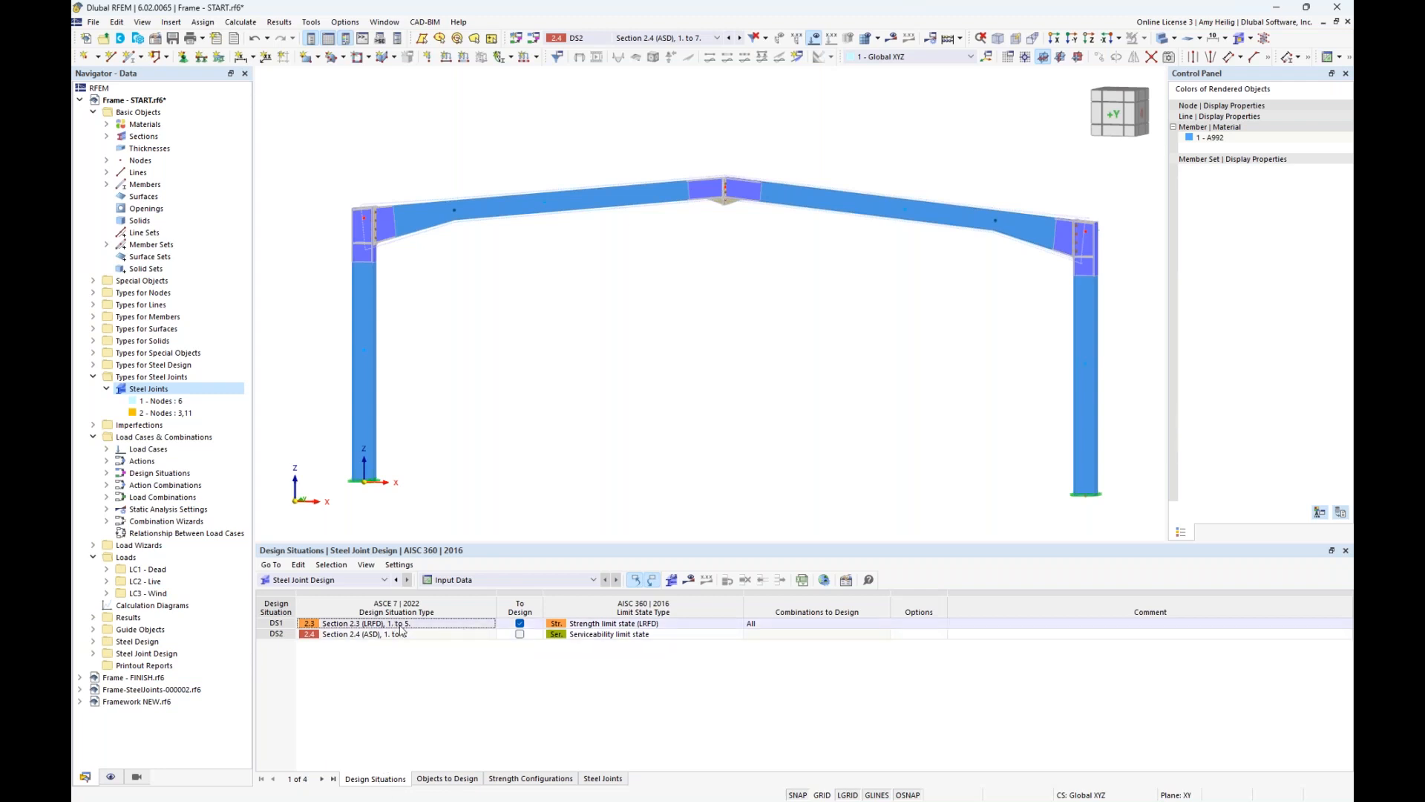
pyautogui.click(616, 625)
pyautogui.click(616, 626)
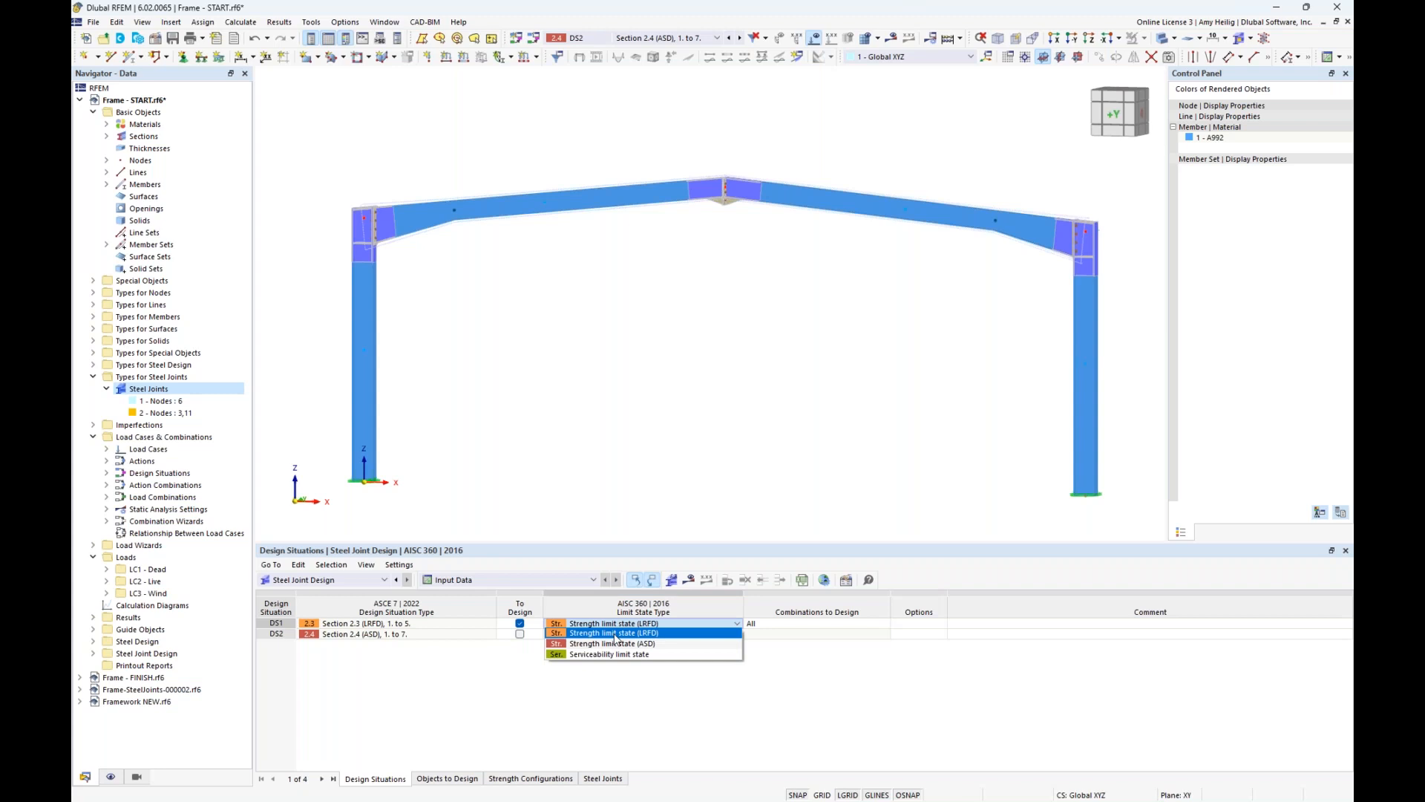
pyautogui.click(614, 635)
# - Exclude DS1 from design, include DS2 and set its limit state type to Strength limit state (ASD)
pyautogui.click(520, 624)
pyautogui.click(520, 634)
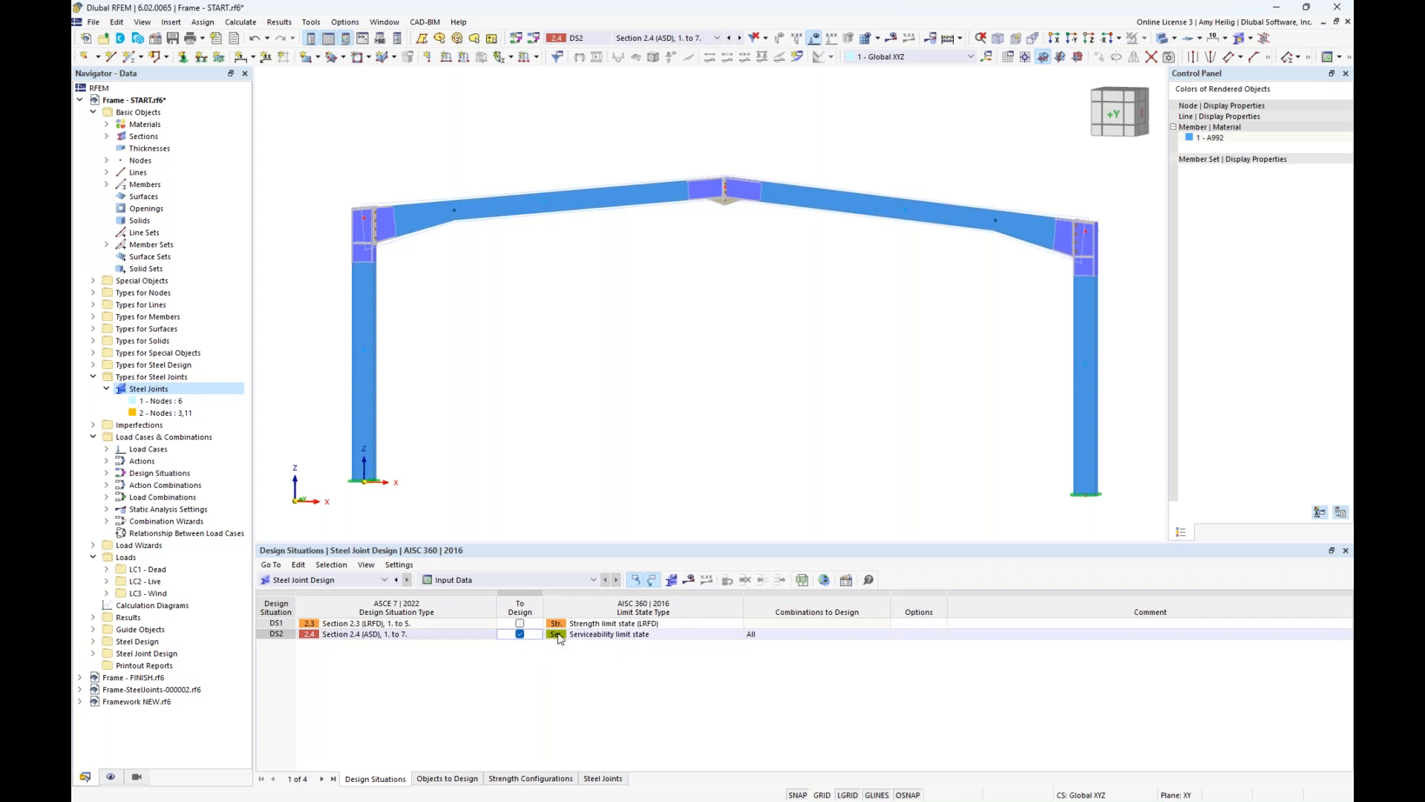
pyautogui.click(592, 635)
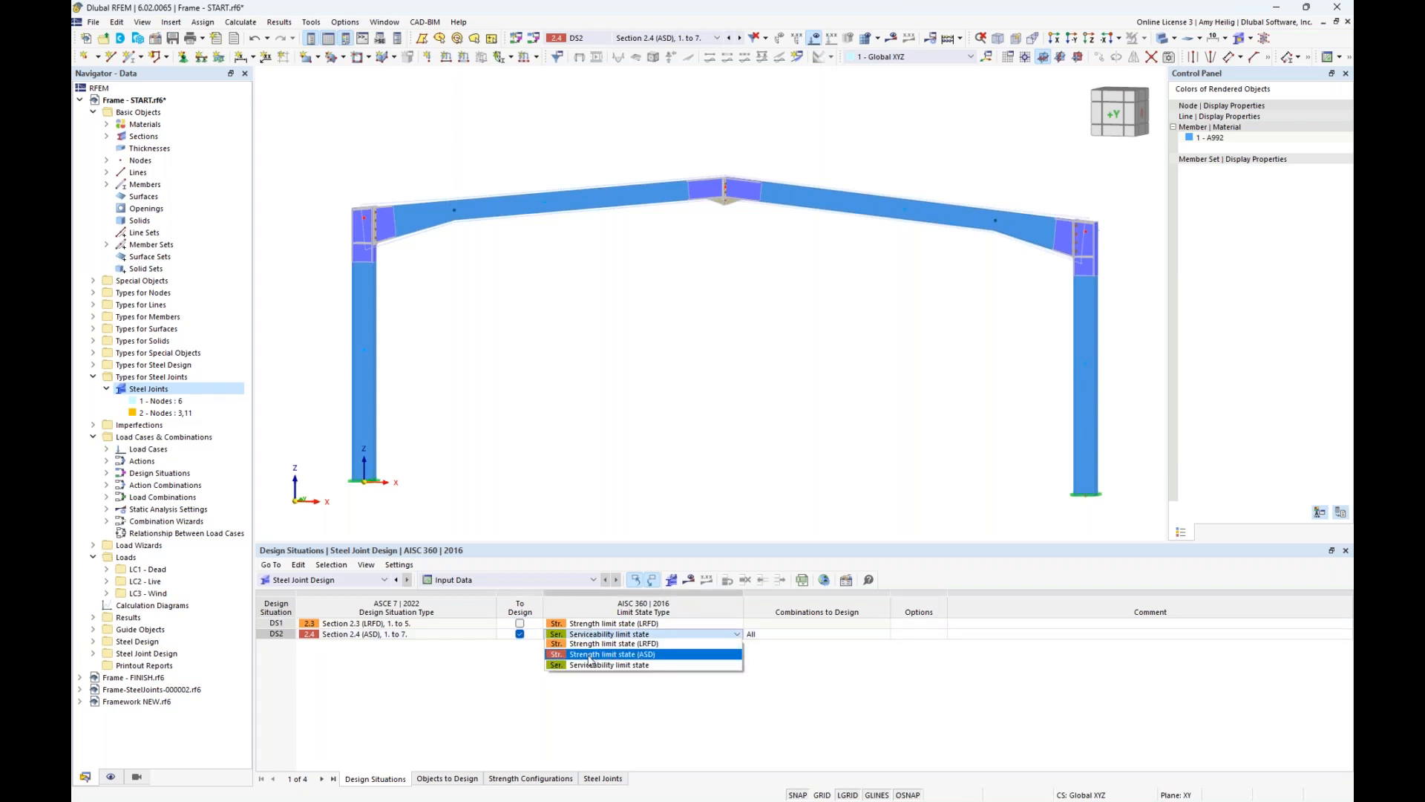
pyautogui.click(592, 655)
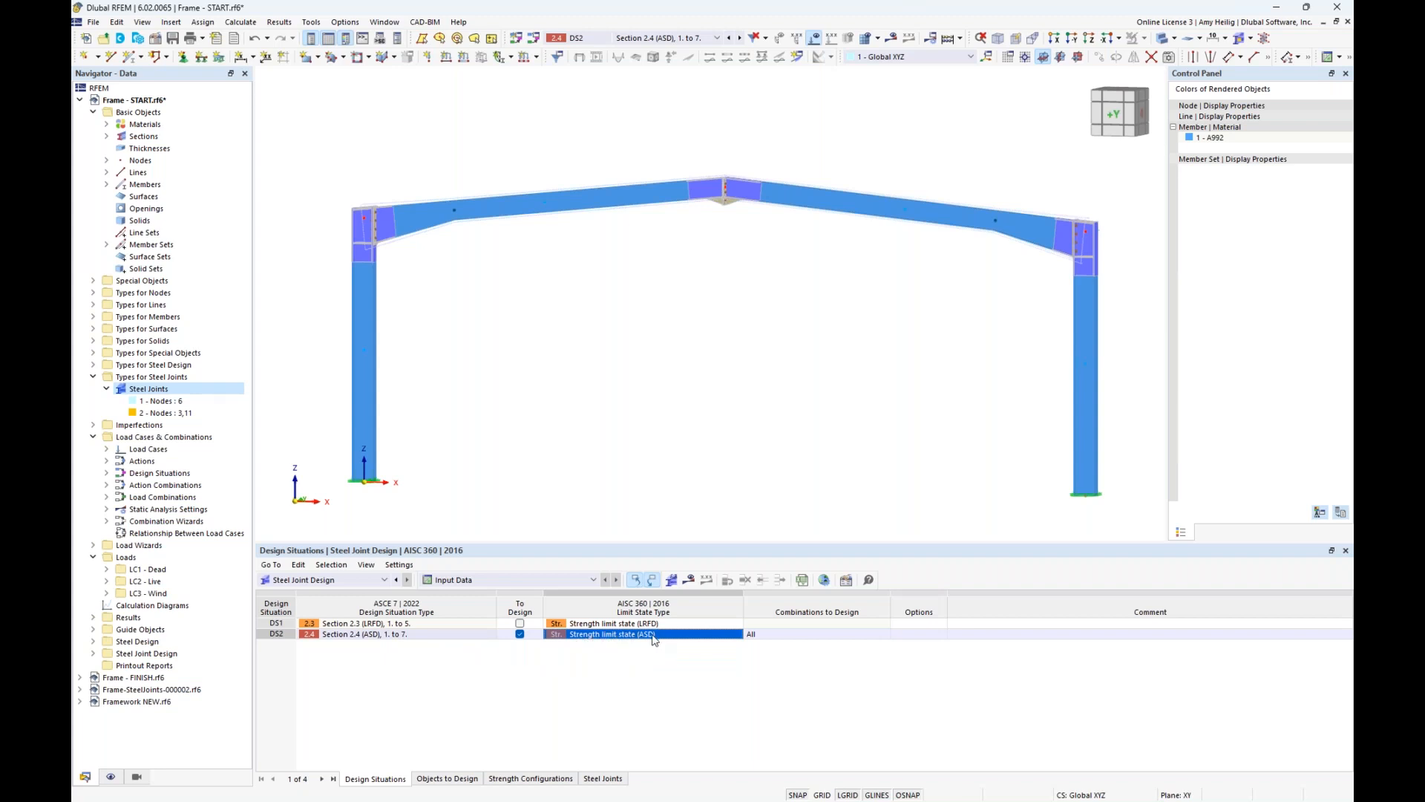
# - Exclude DS2 from the steel joint design, include DS1 instead, and show the steel joints set for design
pyautogui.click(520, 634)
pyautogui.click(520, 624)
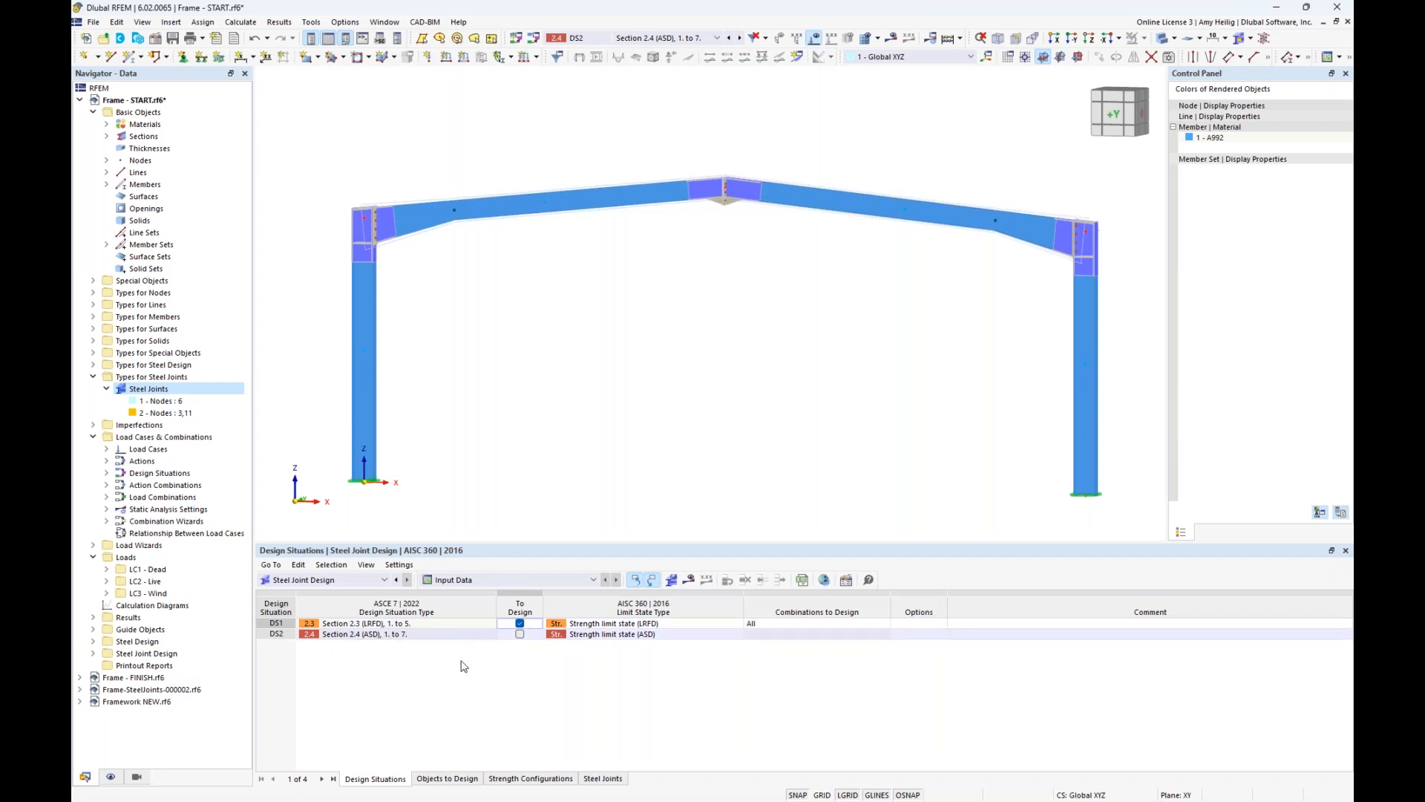
pyautogui.click(449, 777)
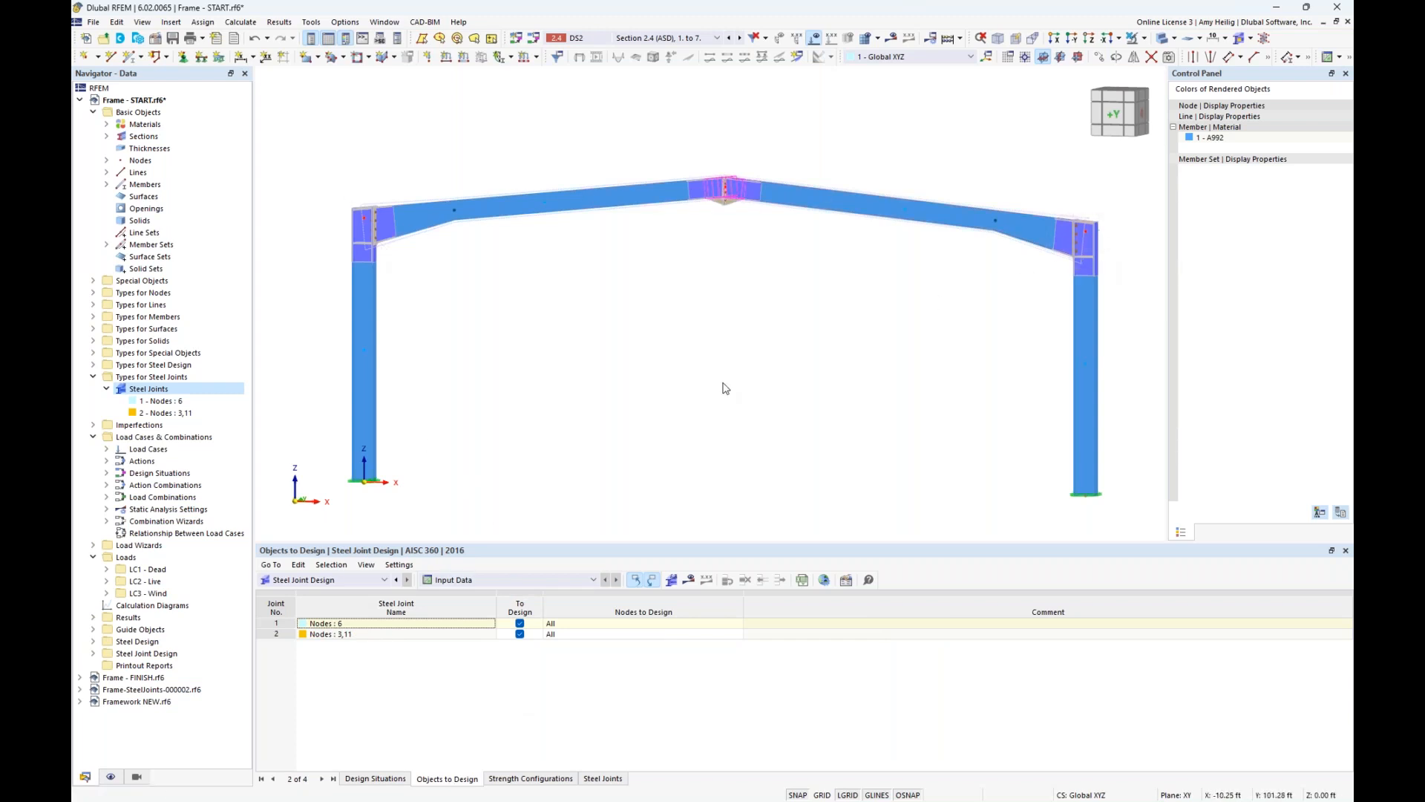
# - Show the Steel Design input data and review its design situations and objects to design
pyautogui.click(383, 579)
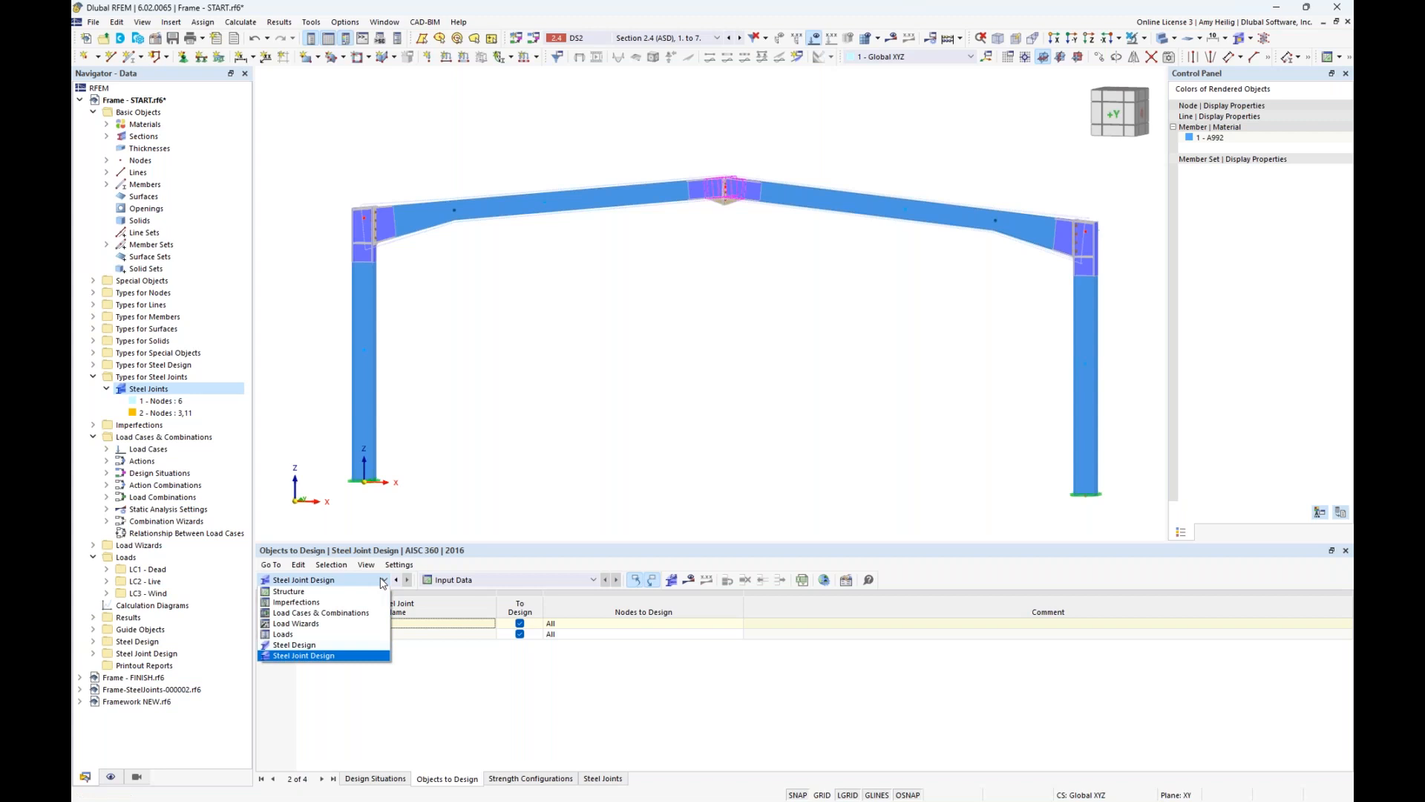
pyautogui.click(354, 651)
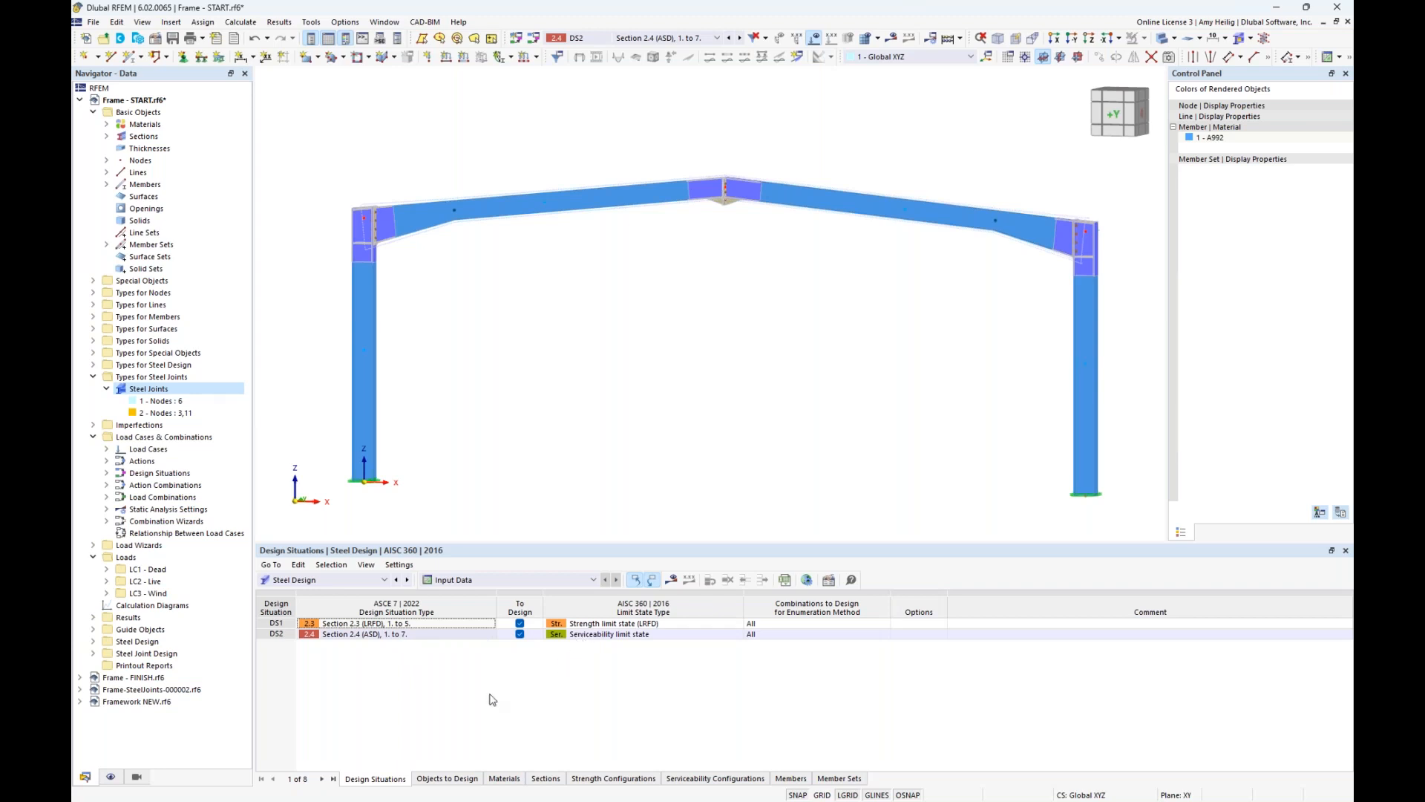
pyautogui.click(459, 778)
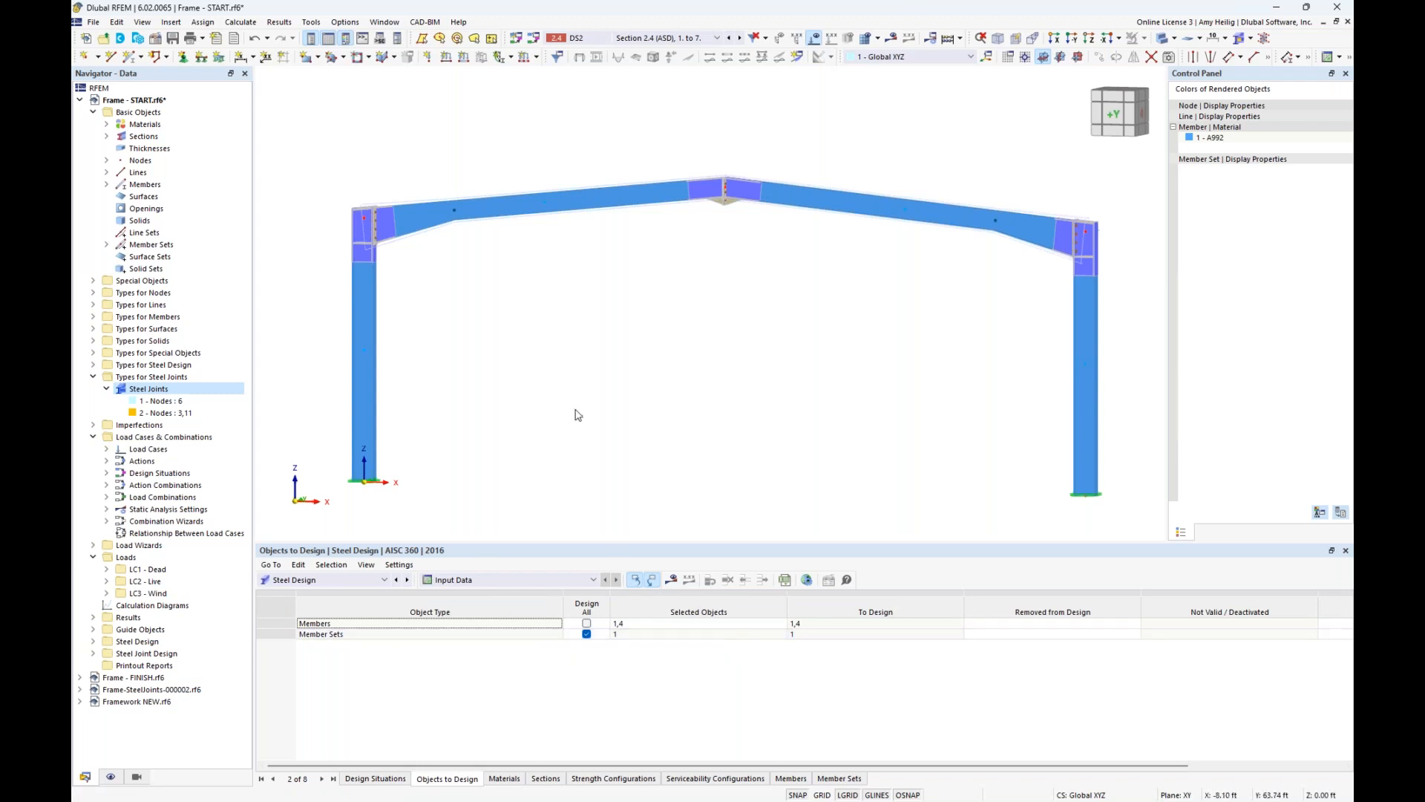
# - Look at the available calculation commands without running any, and switch to the Frame - FINISH.rf6 model
pyautogui.click(242, 23)
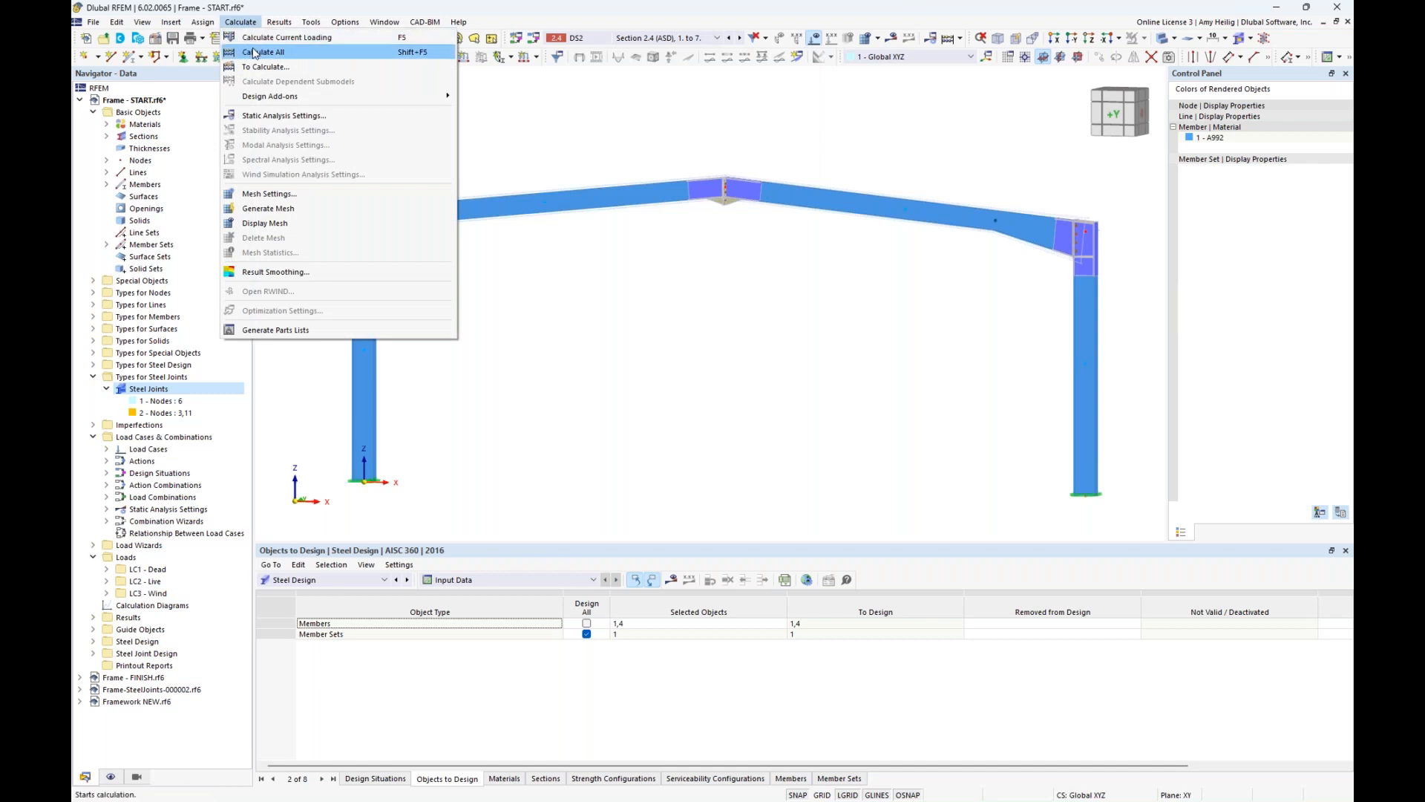
pyautogui.click(547, 137)
pyautogui.click(386, 25)
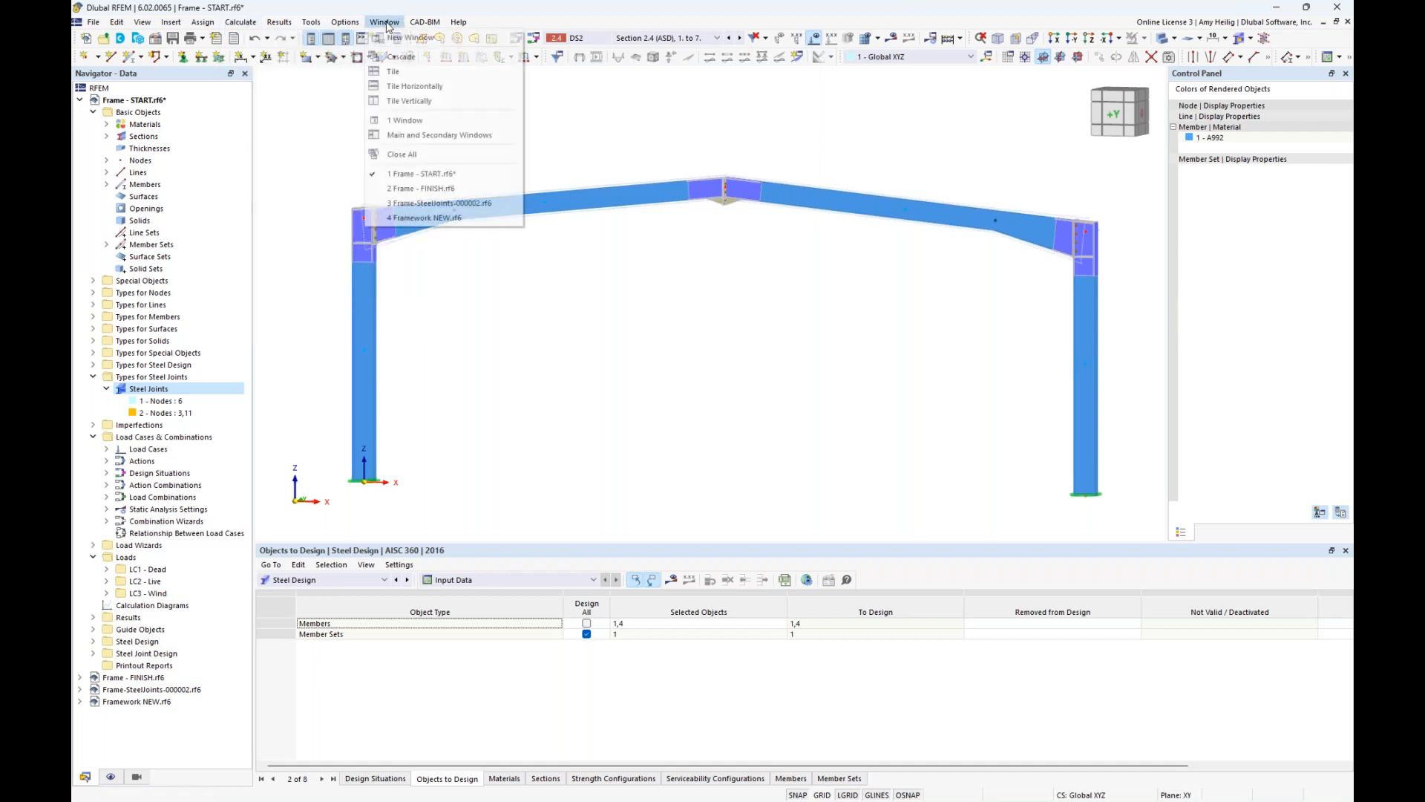
pyautogui.click(420, 188)
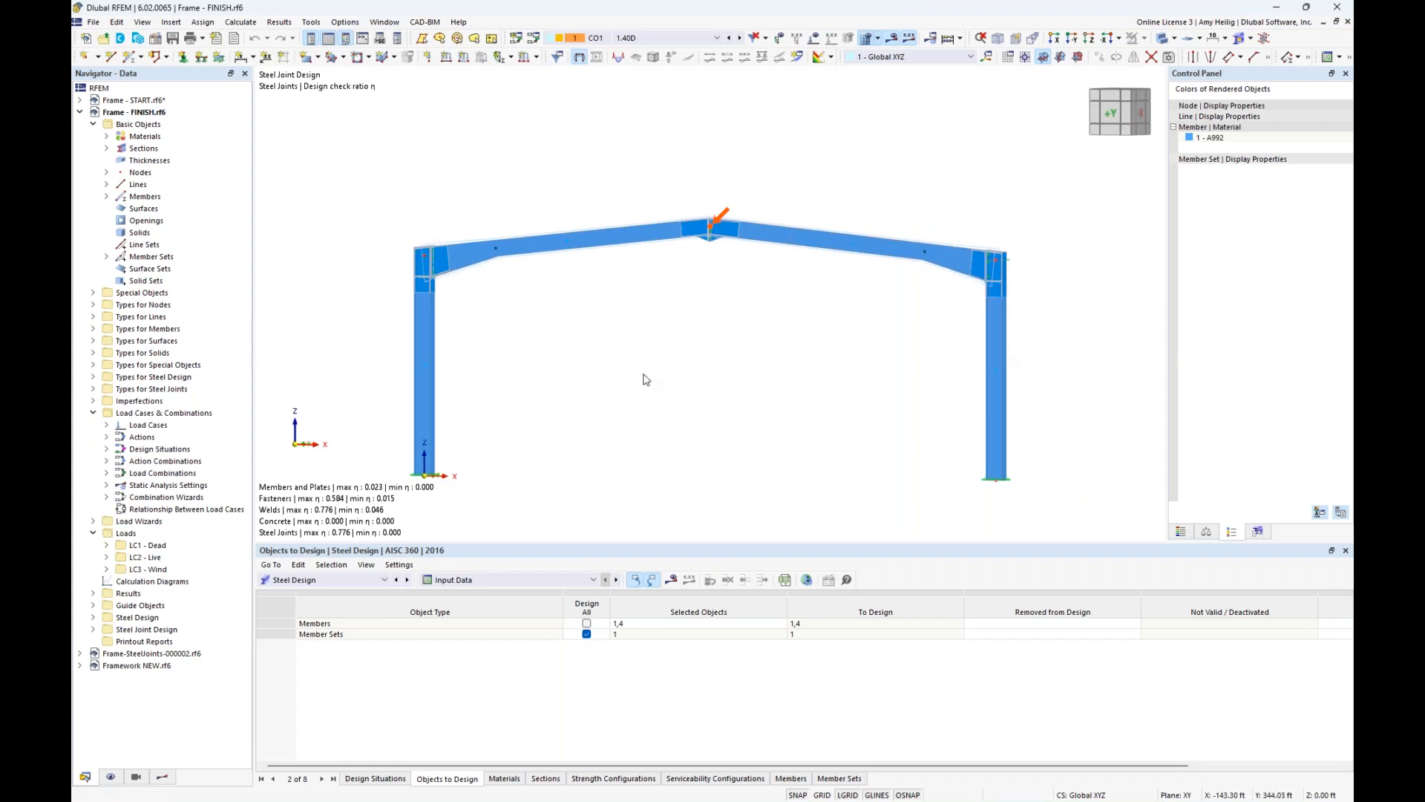
# - Show the Steel Joint Design ratios by node and enlarge the results table to fit all nodes
pyautogui.click(370, 582)
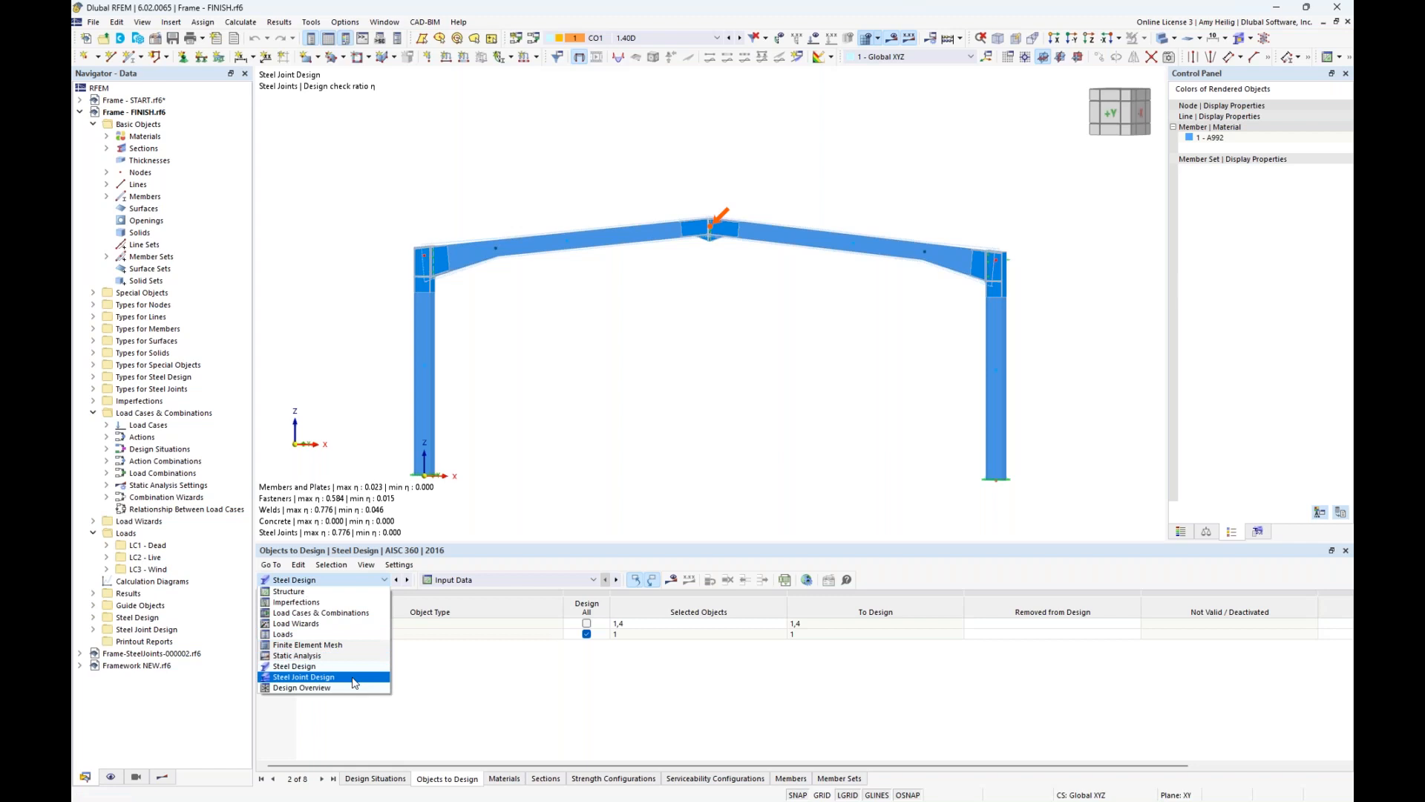
pyautogui.click(354, 678)
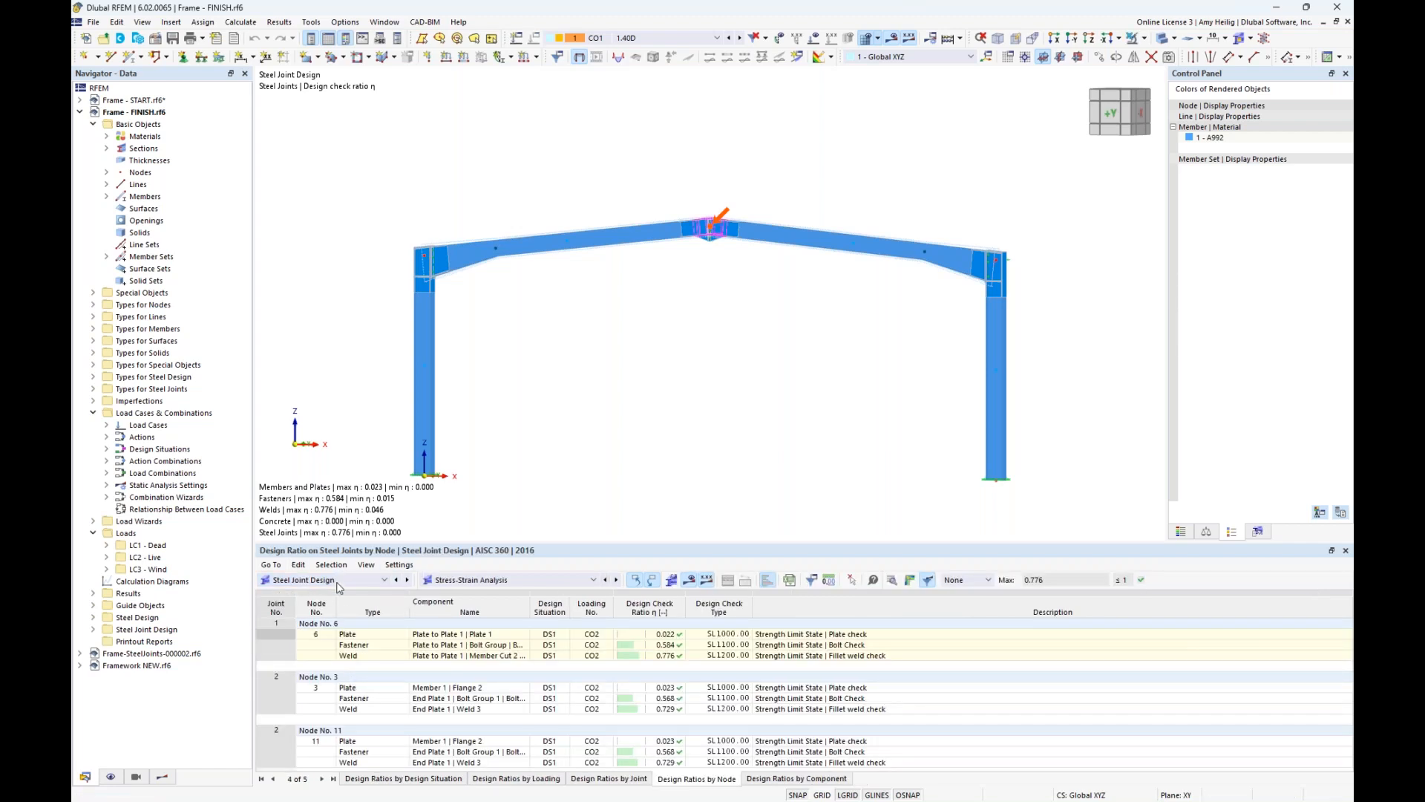
pyautogui.moveTo(440, 545); pyautogui.dragTo(443, 471)
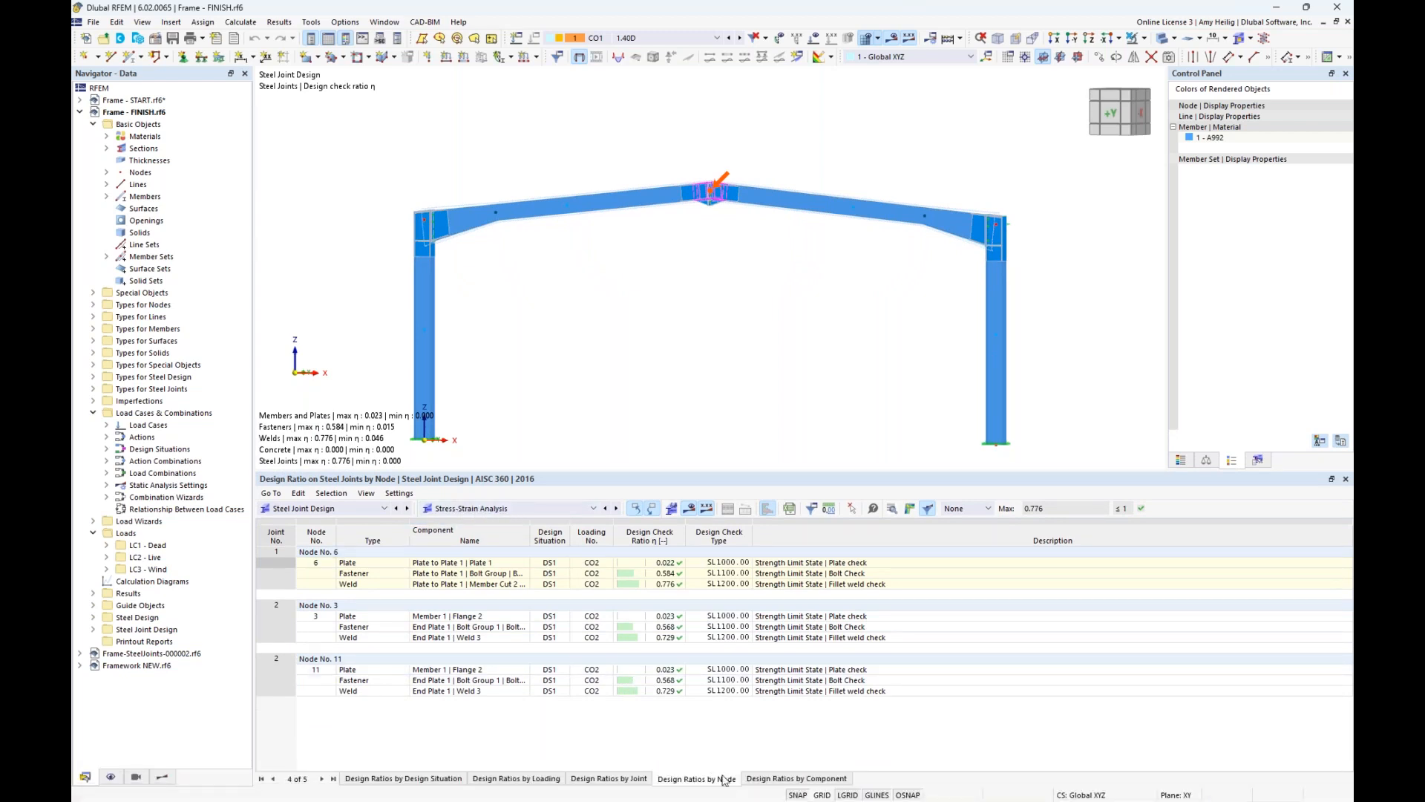
# - Go through the plate, bolt and fillet weld checks for node 6 and the plate and bolt checks for node 3
pyautogui.click(791, 564)
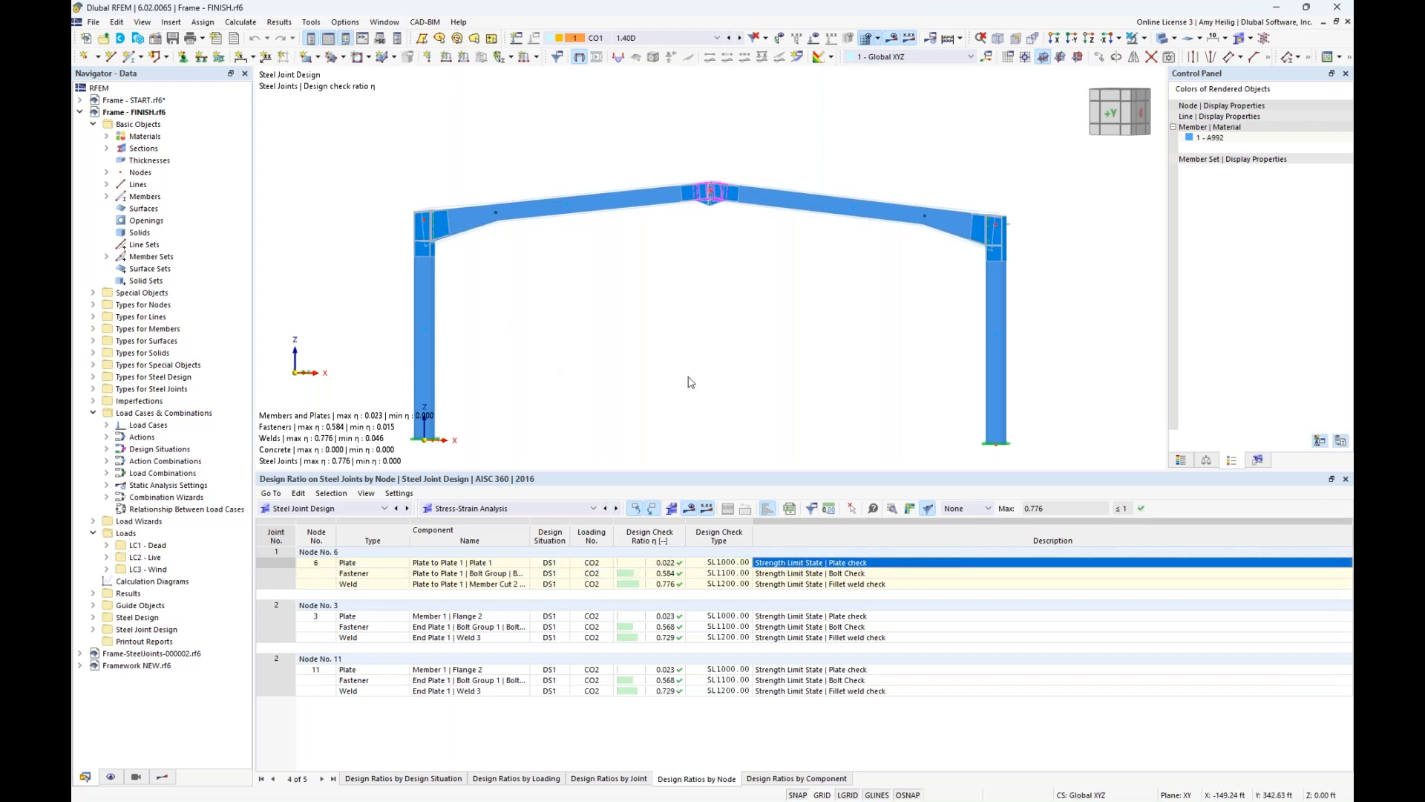
pyautogui.click(824, 574)
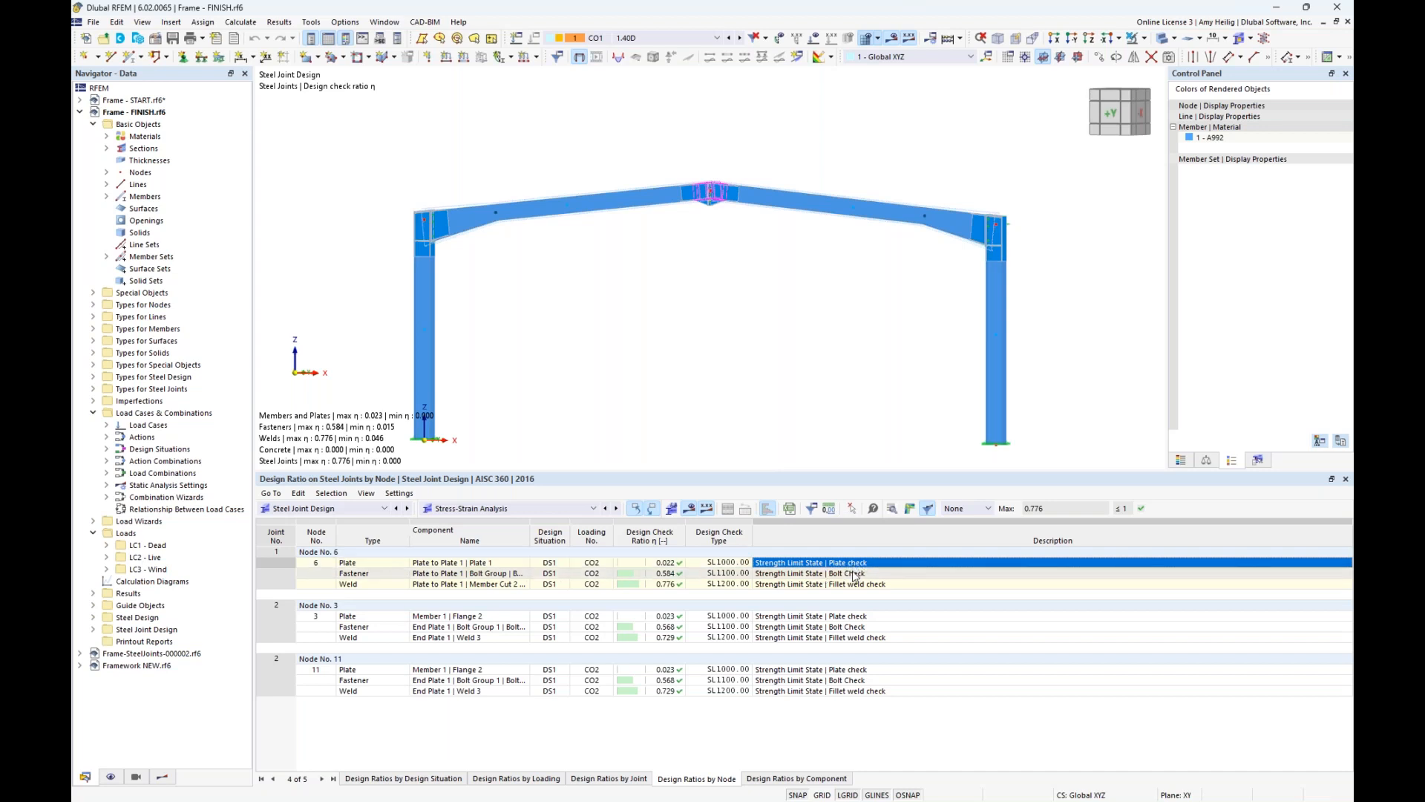
pyautogui.click(857, 585)
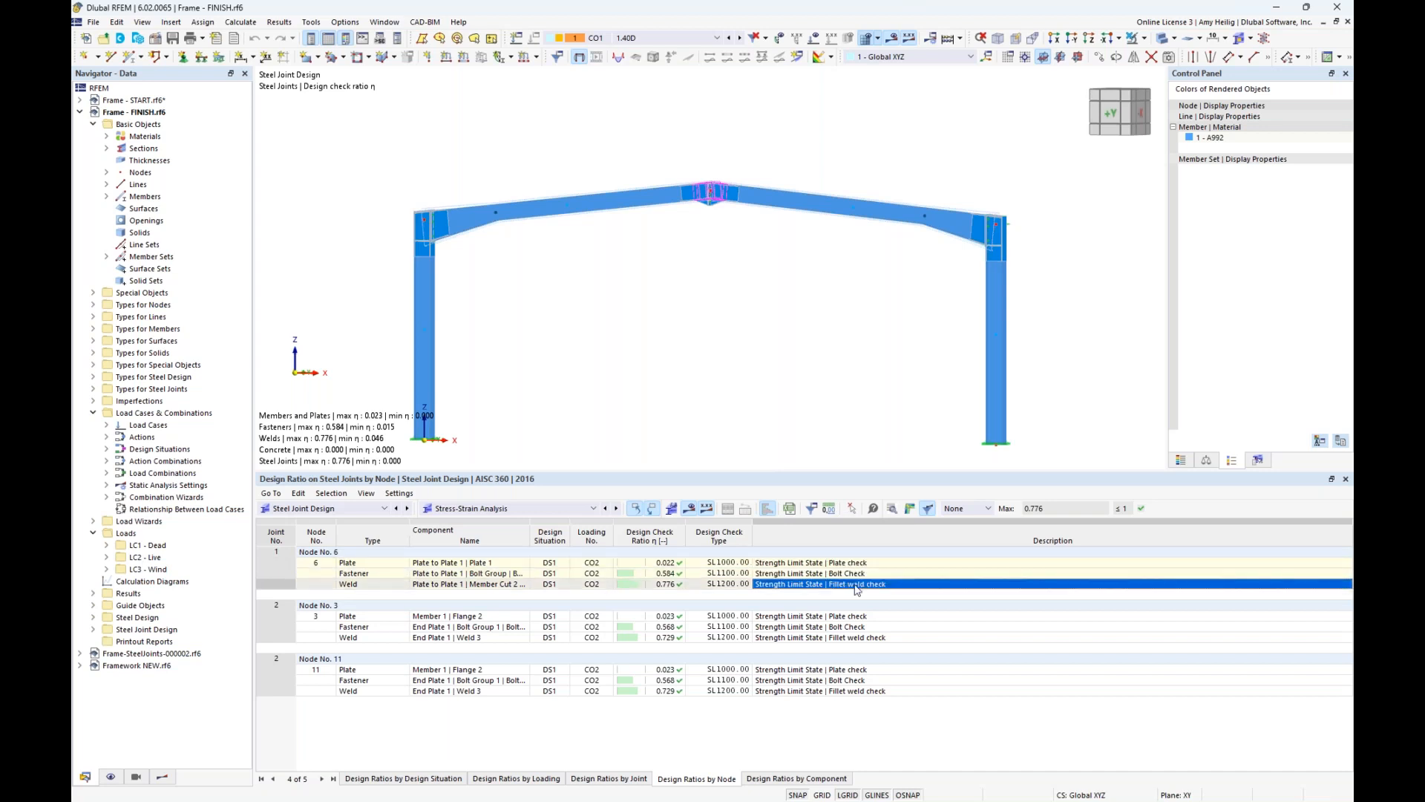
pyautogui.click(854, 617)
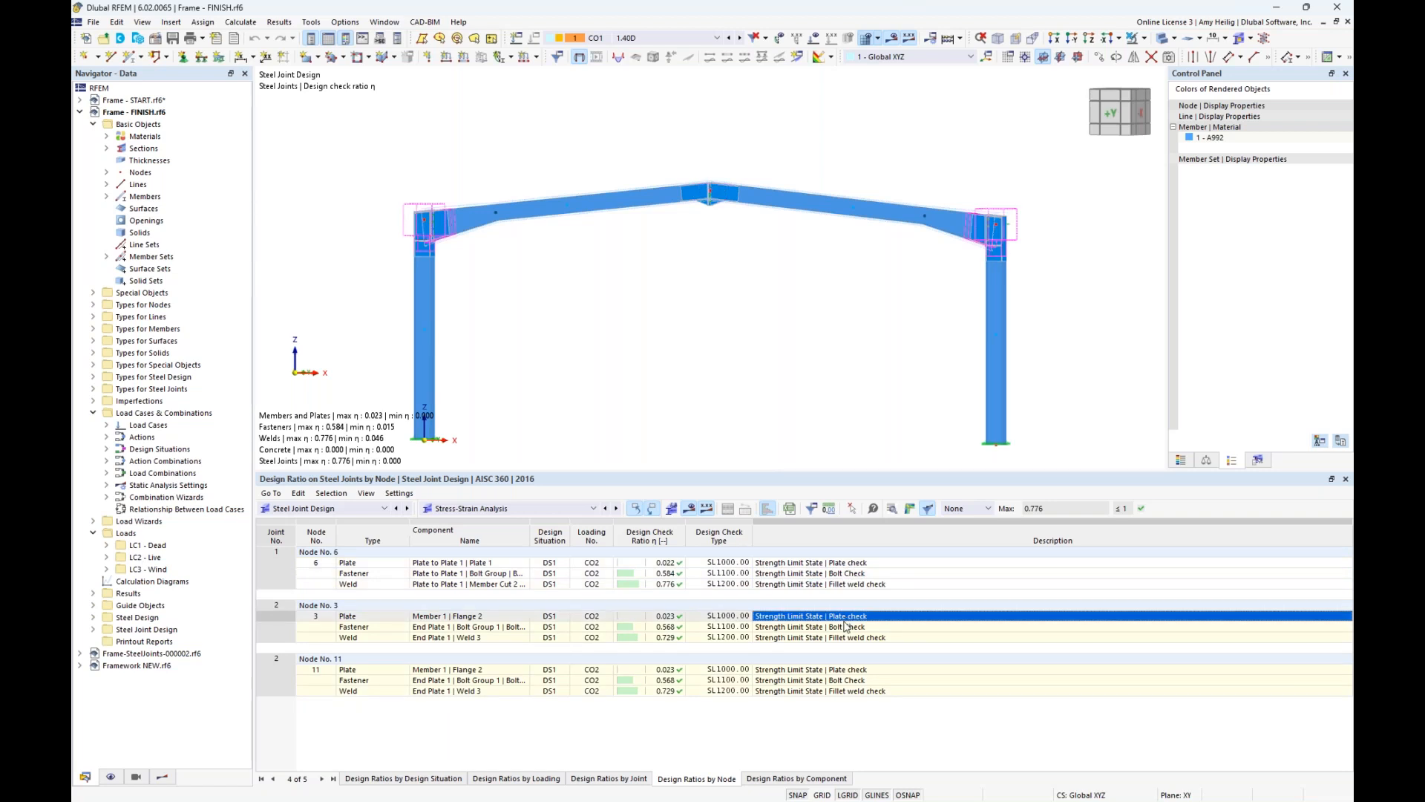
pyautogui.click(846, 627)
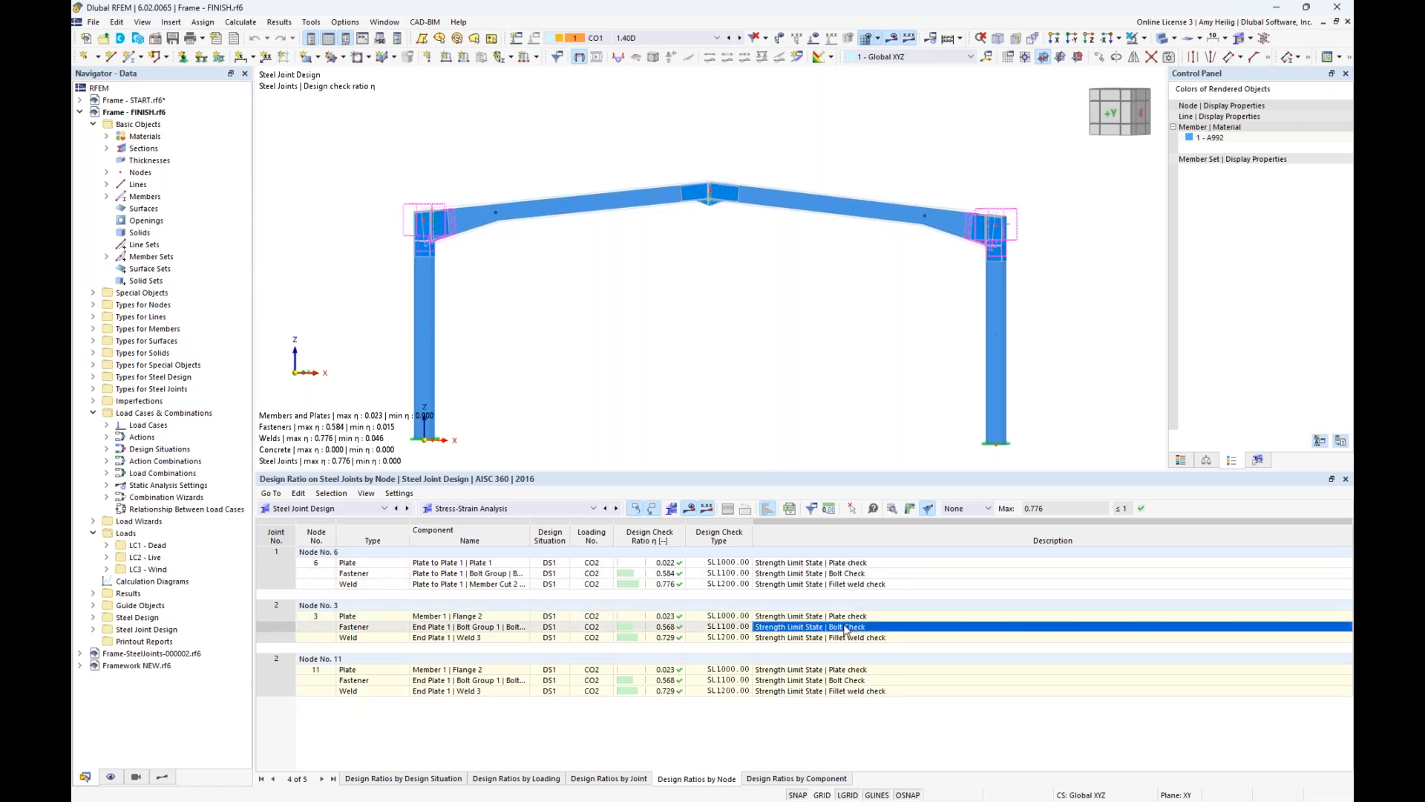
pyautogui.click(839, 617)
pyautogui.click(832, 628)
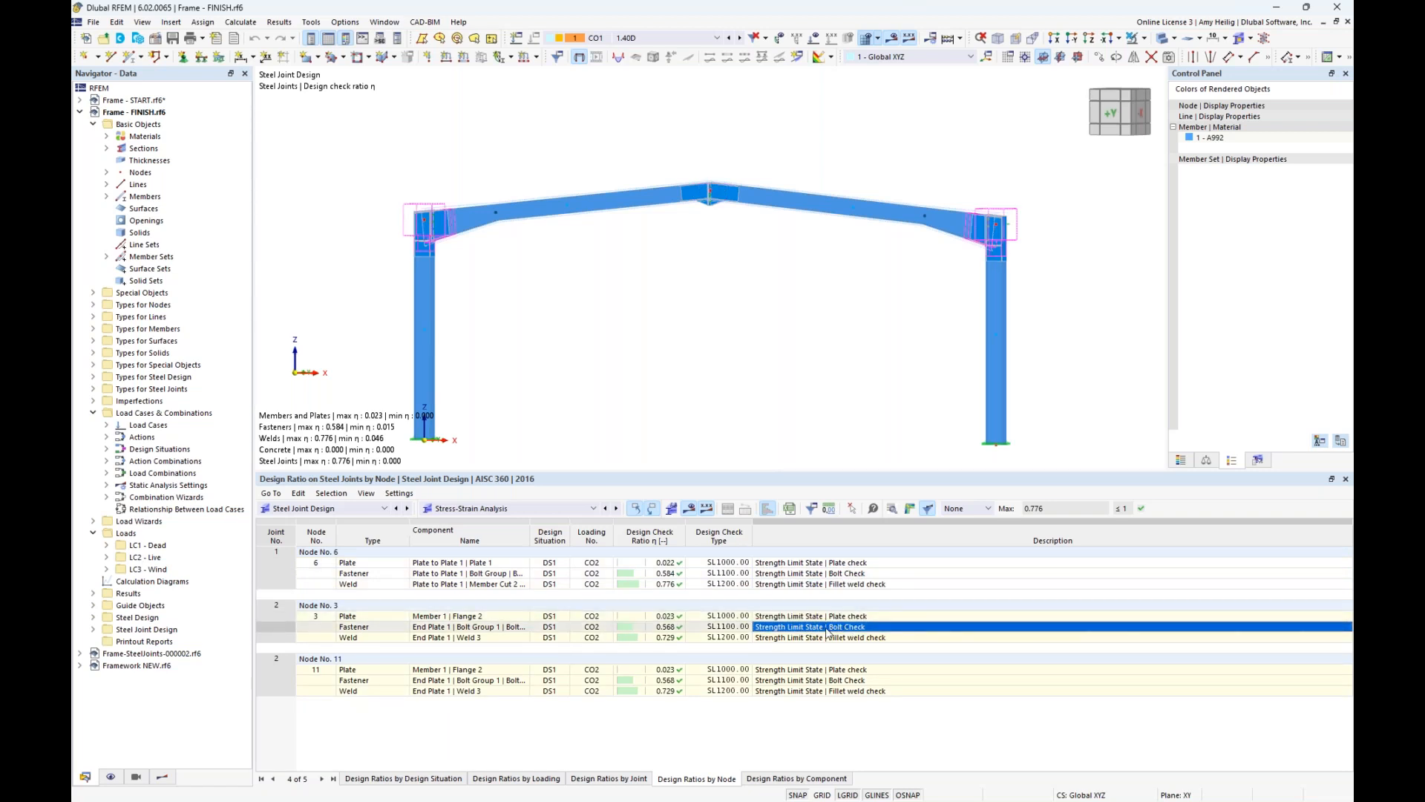
# - Open the design check details of node 3's bolt check and expand the tension, shear, bearing and combined resistance values
pyautogui.click(892, 511)
pyautogui.click(390, 169)
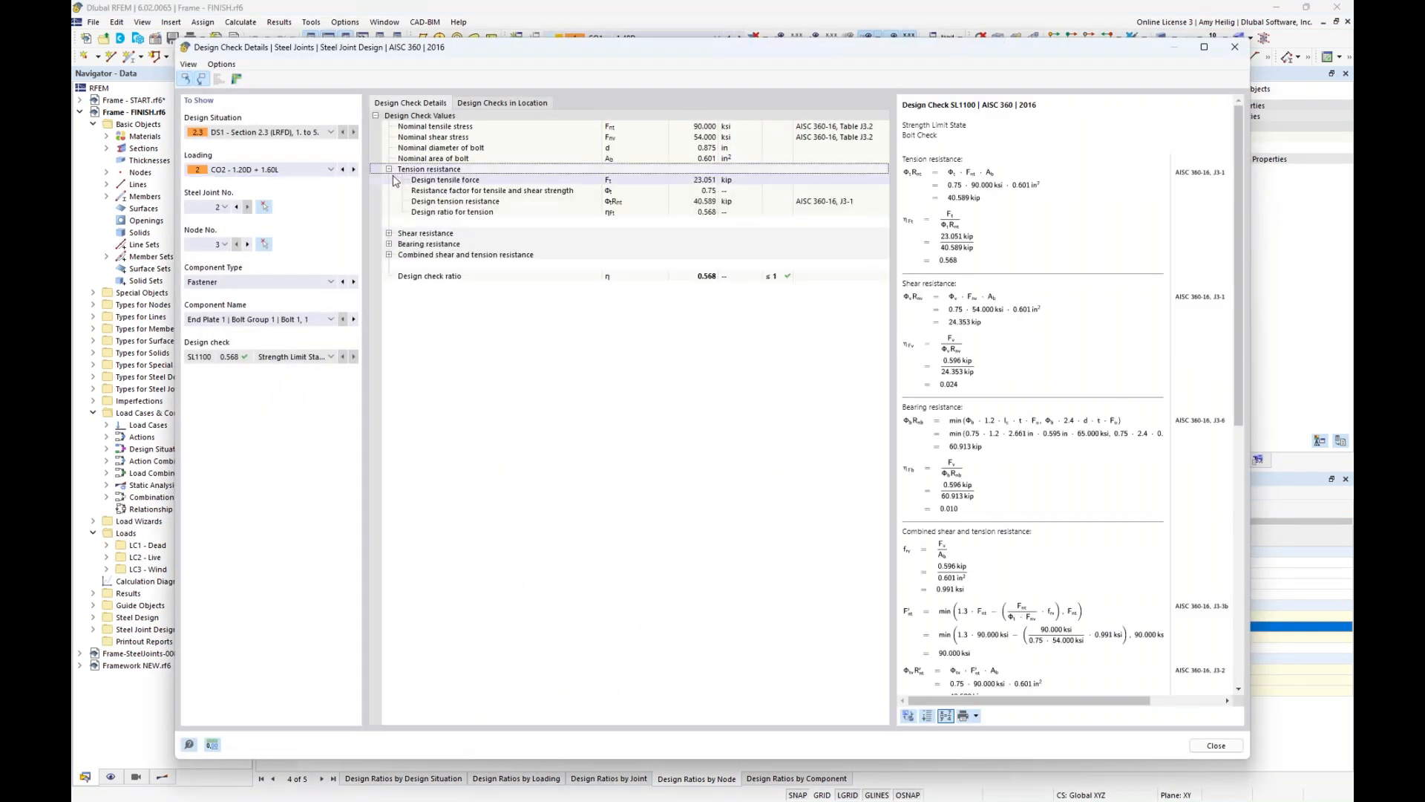
pyautogui.click(389, 234)
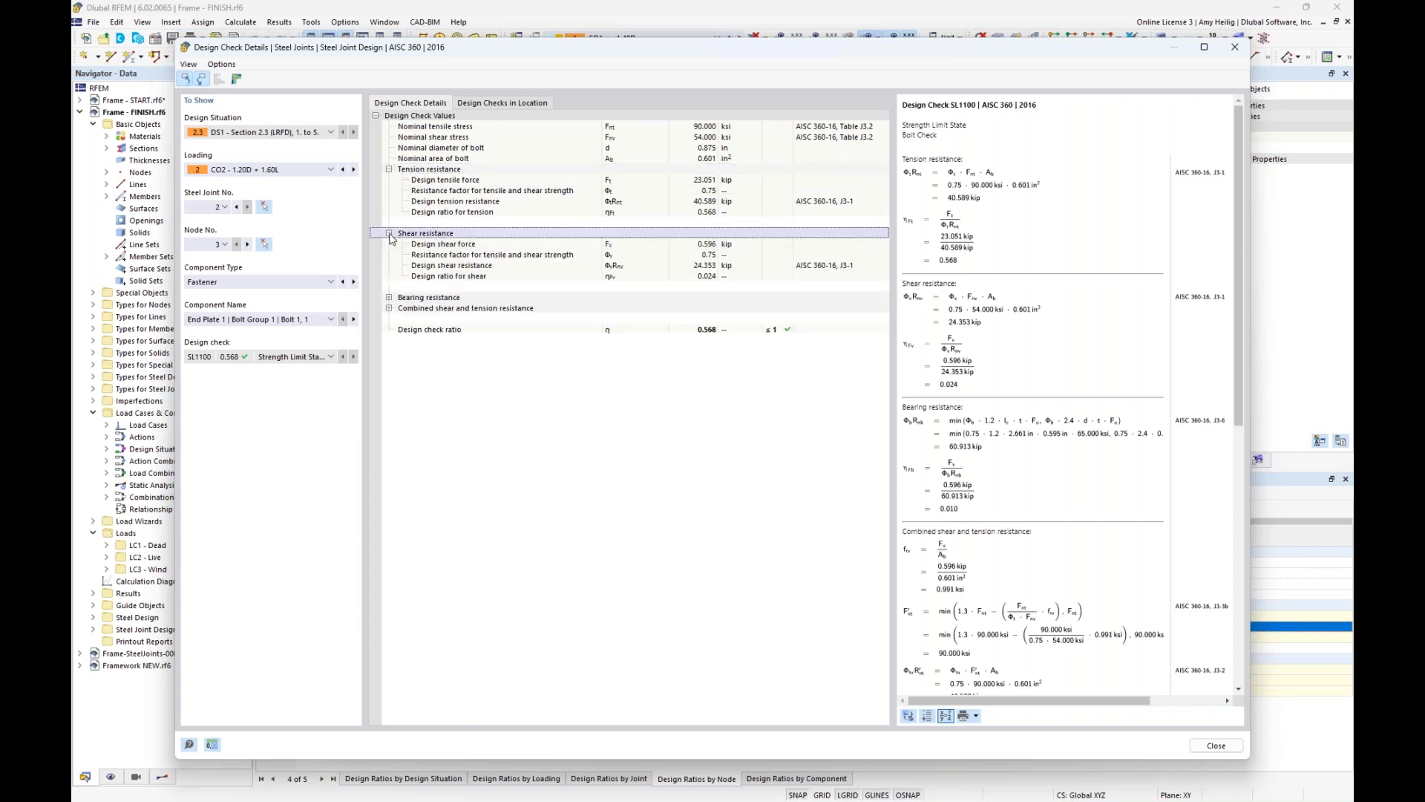
pyautogui.click(389, 297)
pyautogui.click(389, 394)
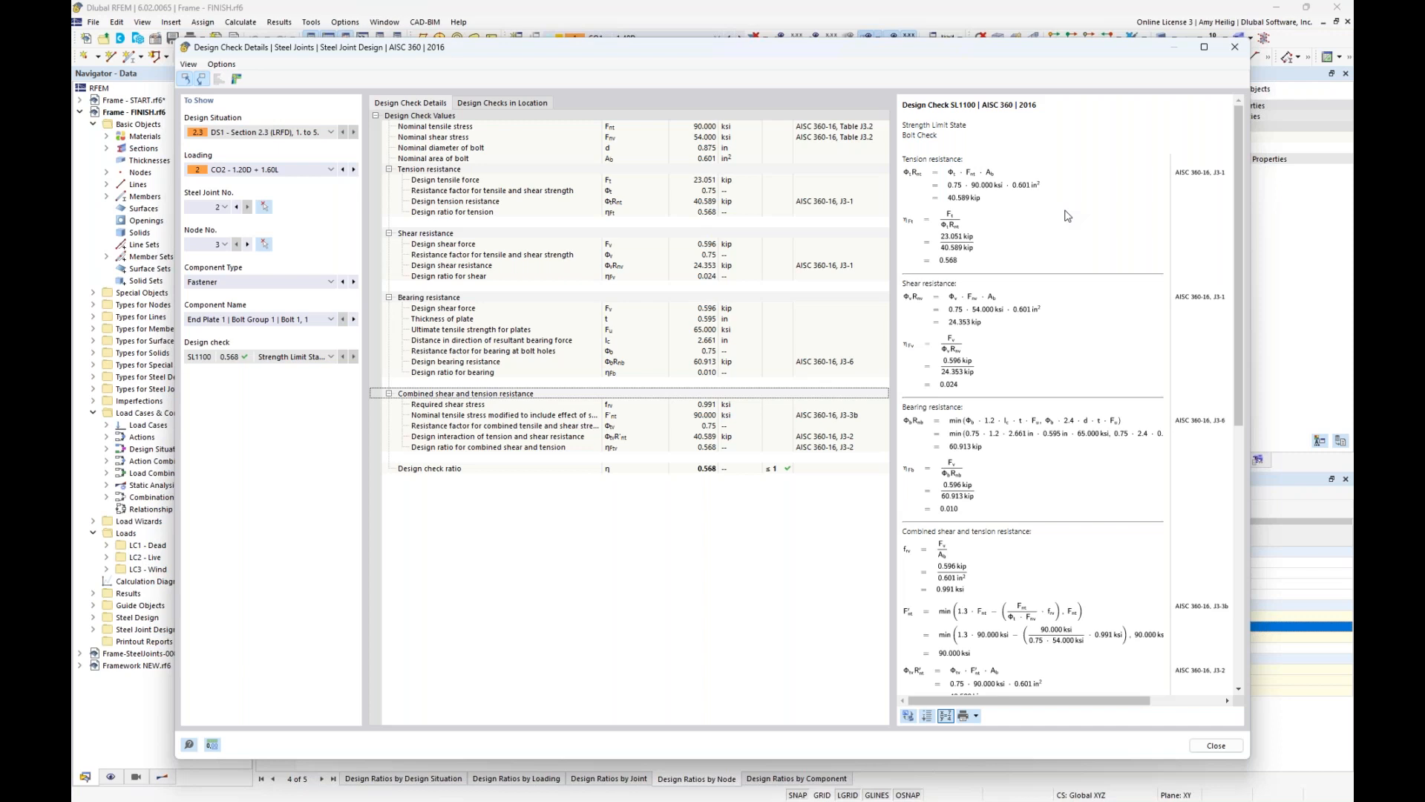
# - Read through the bolt check's enlarged formulas, from tension resistance to the symbol legend, and close the details
pyautogui.keyDown('ctrl'); pyautogui.scroll(3, 1067, 216); pyautogui.keyUp('ctrl')
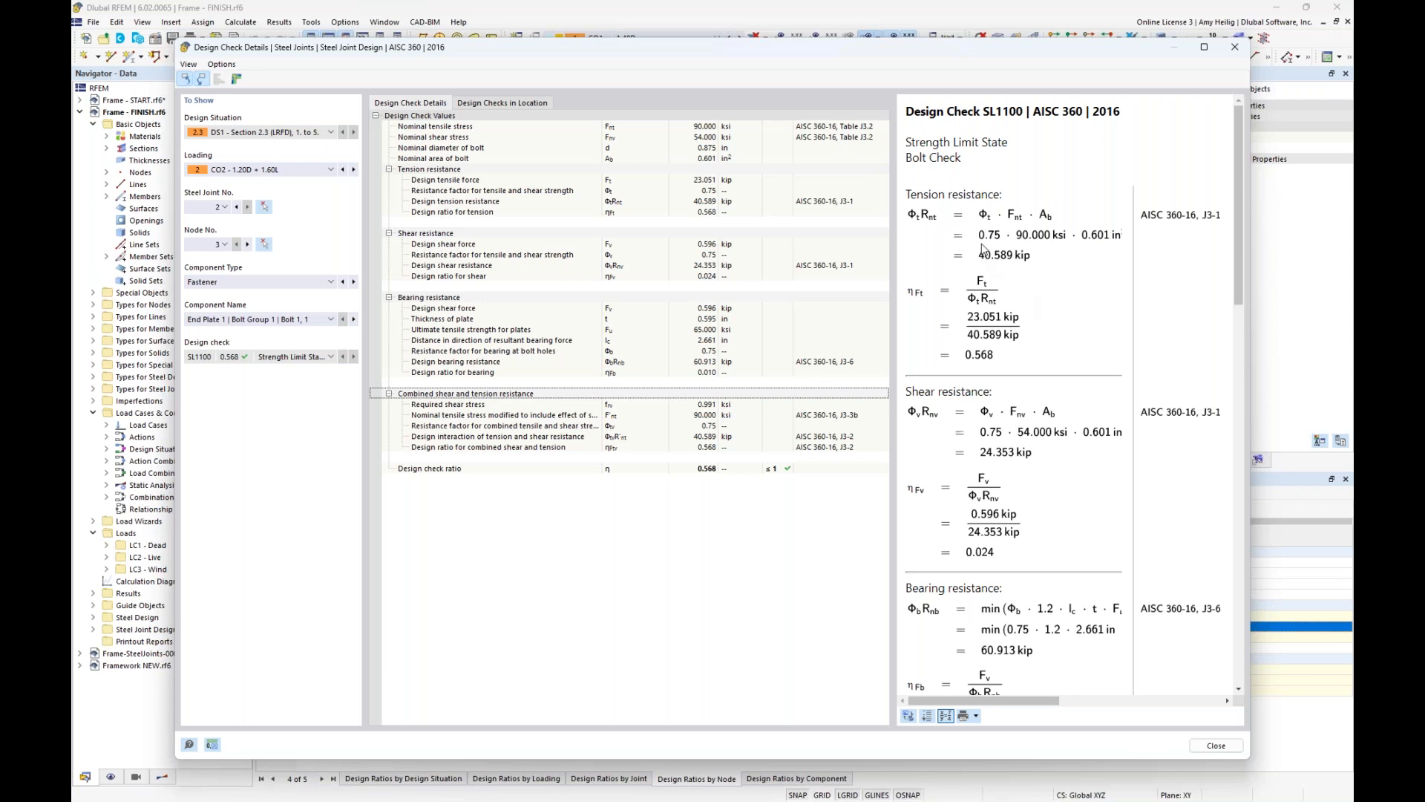
pyautogui.scroll(-5, 984, 253)
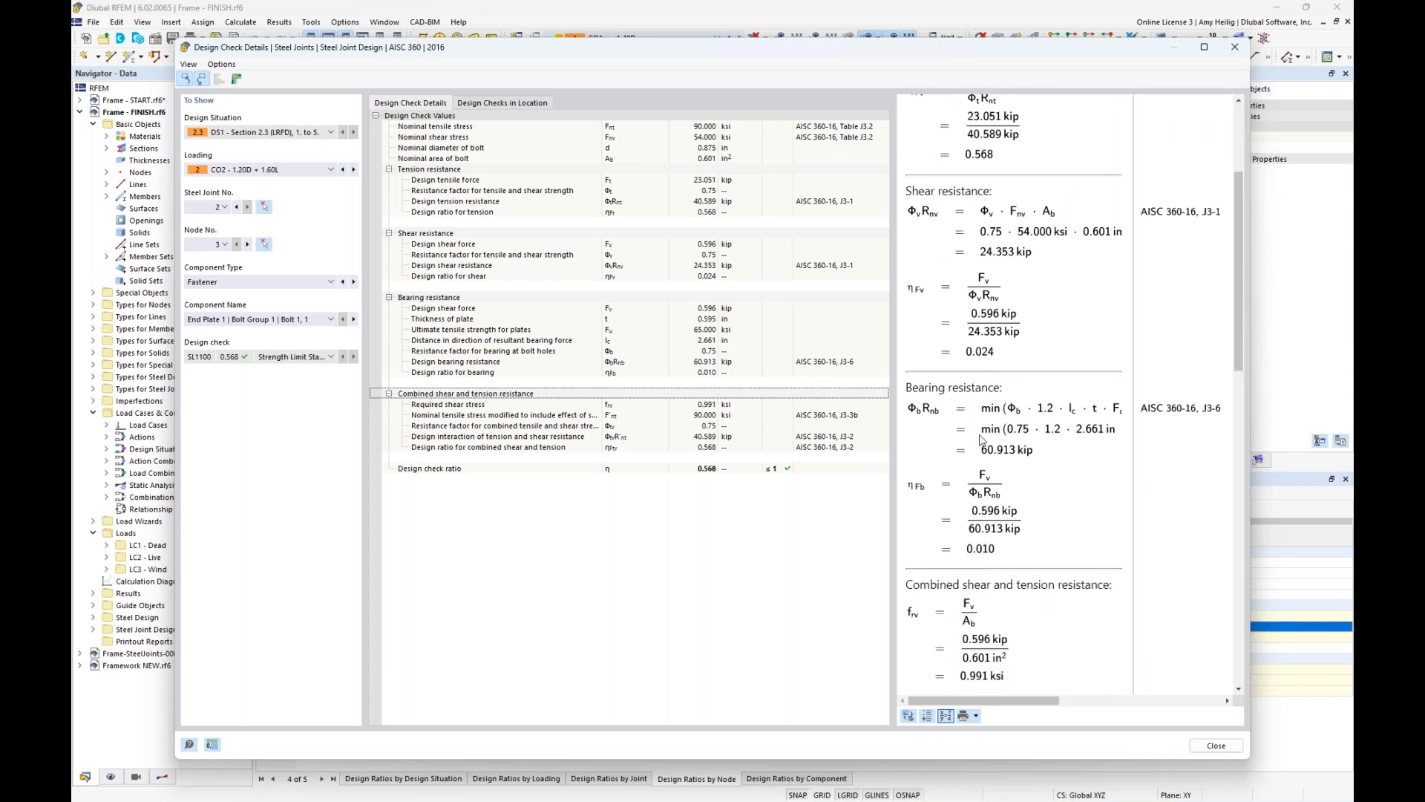
pyautogui.scroll(-7, 1066, 475)
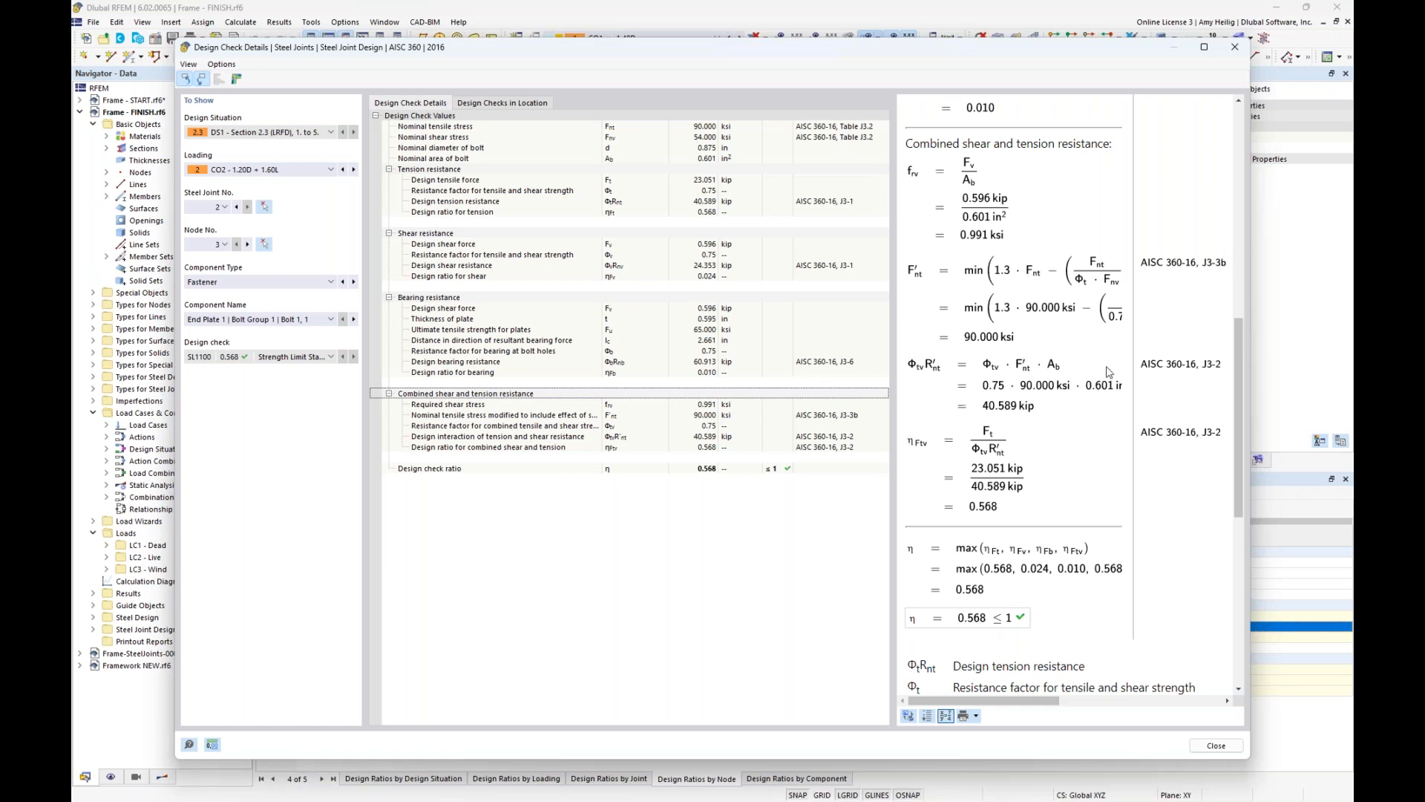
pyautogui.scroll(1, 1008, 380)
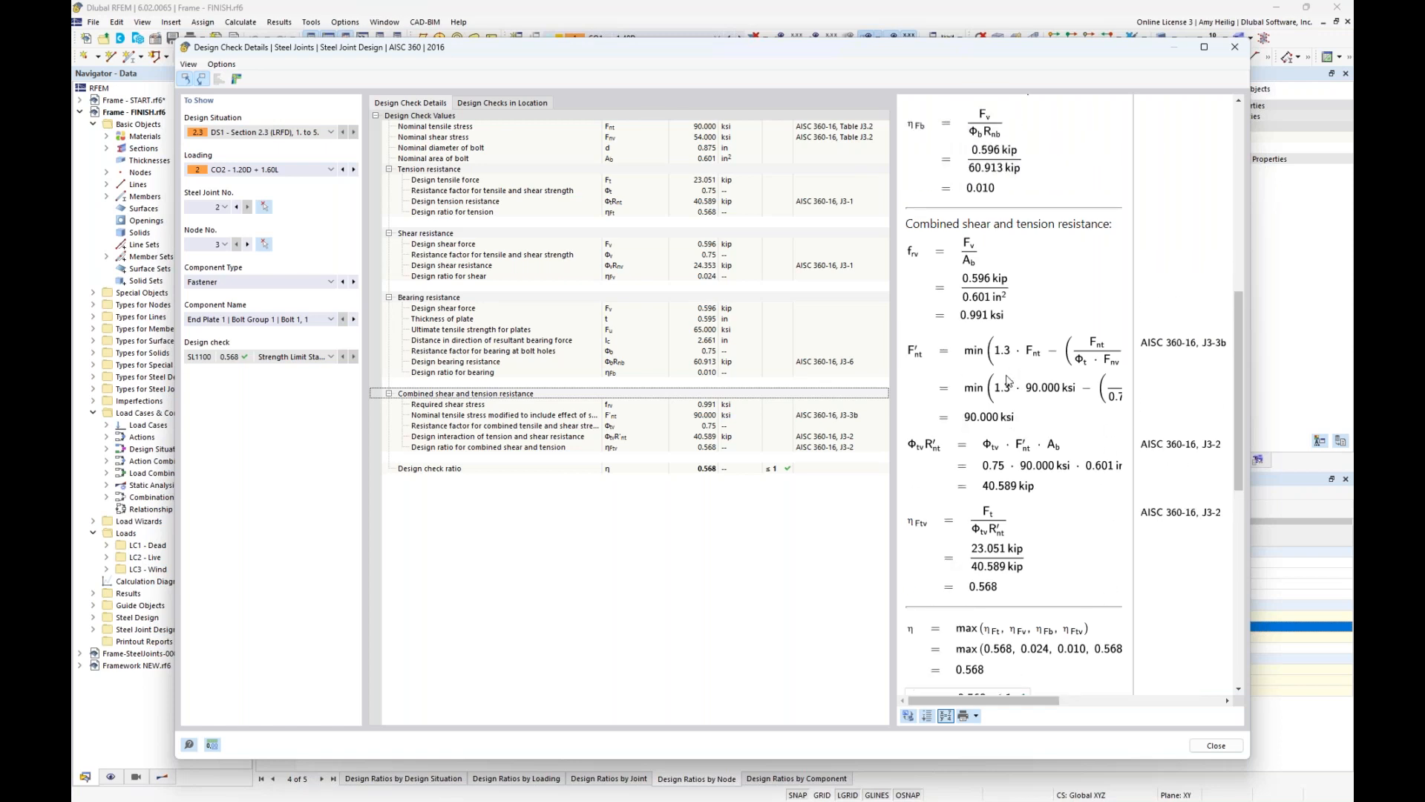
pyautogui.scroll(-5, 1008, 347)
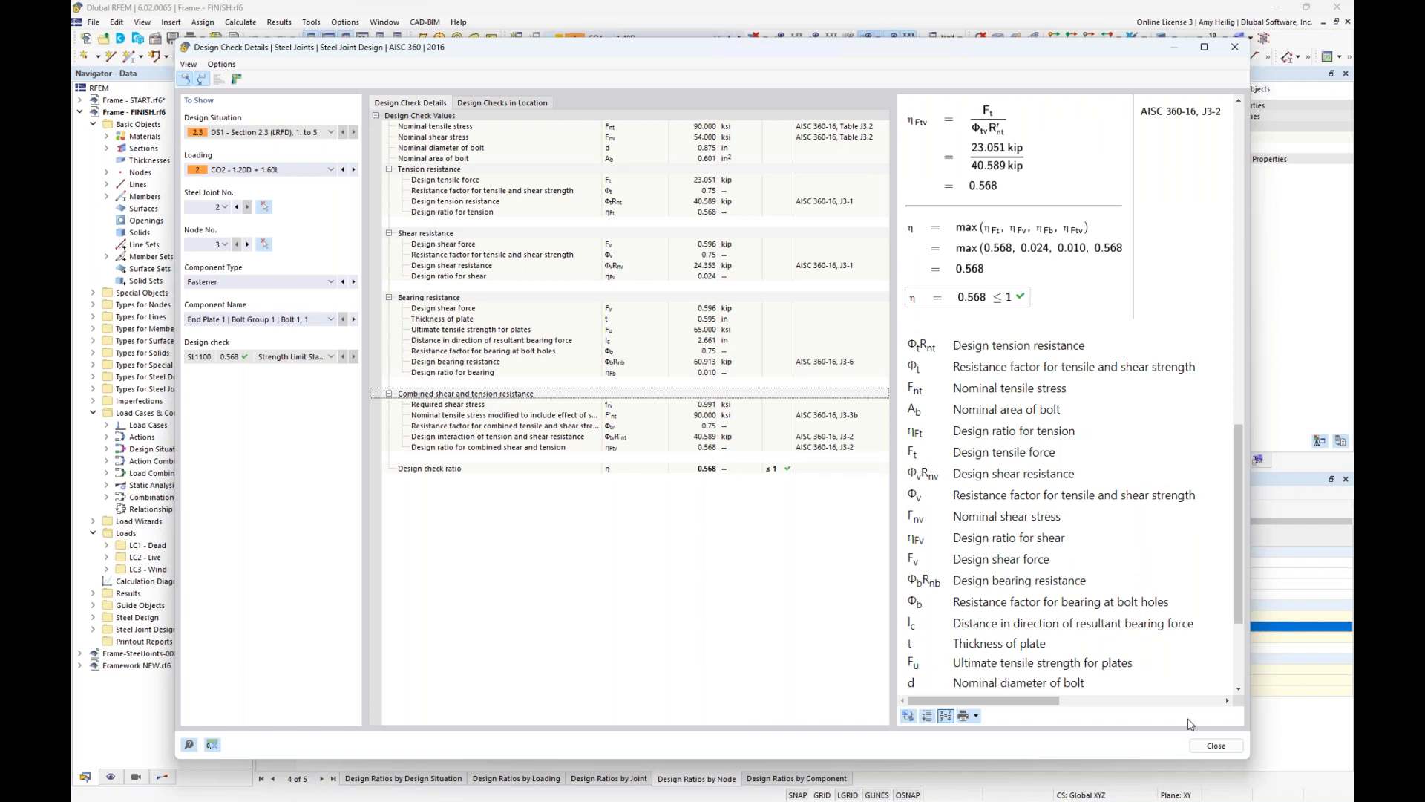
pyautogui.click(1200, 746)
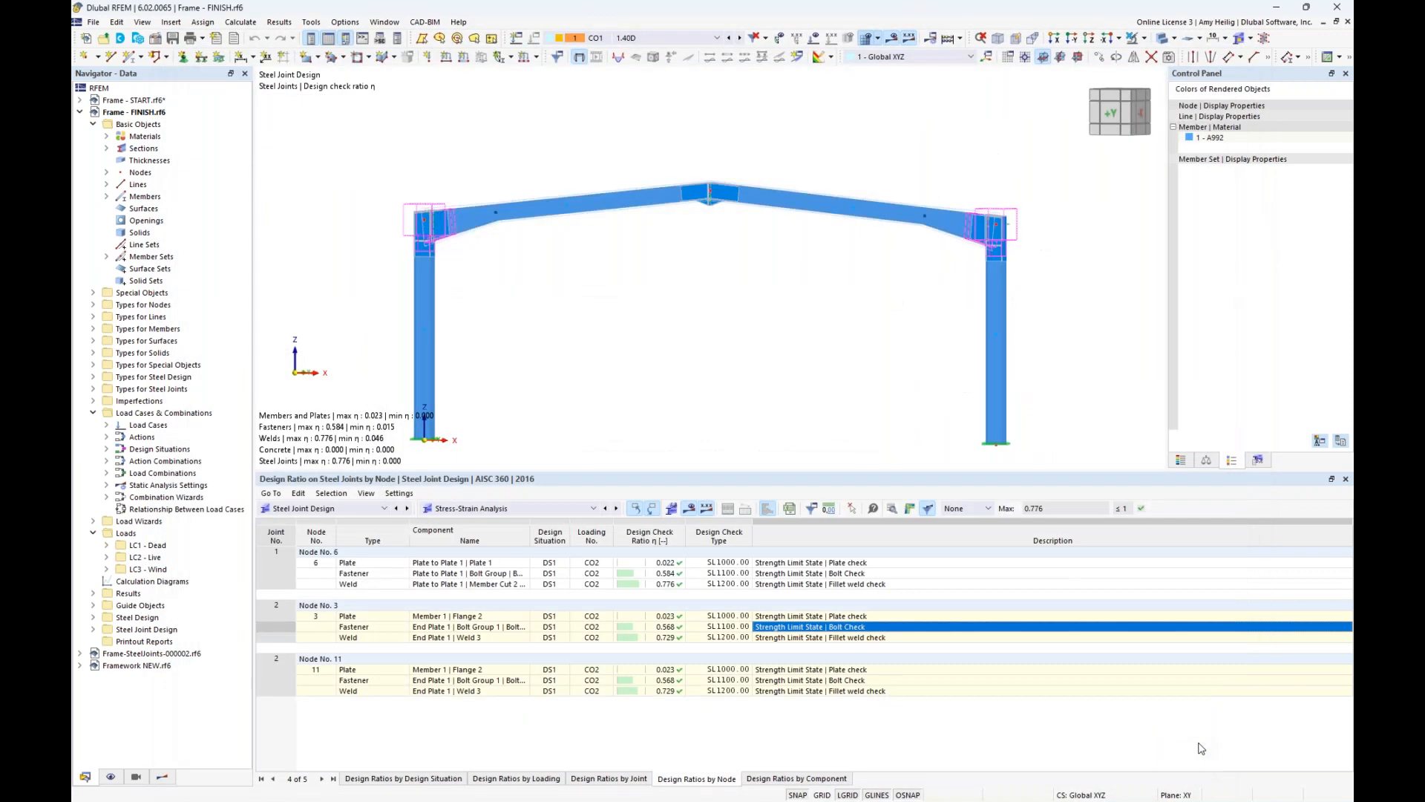
# - Examine the plastic strain formula in the plate check details for node 3, and close the details
pyautogui.click(903, 617)
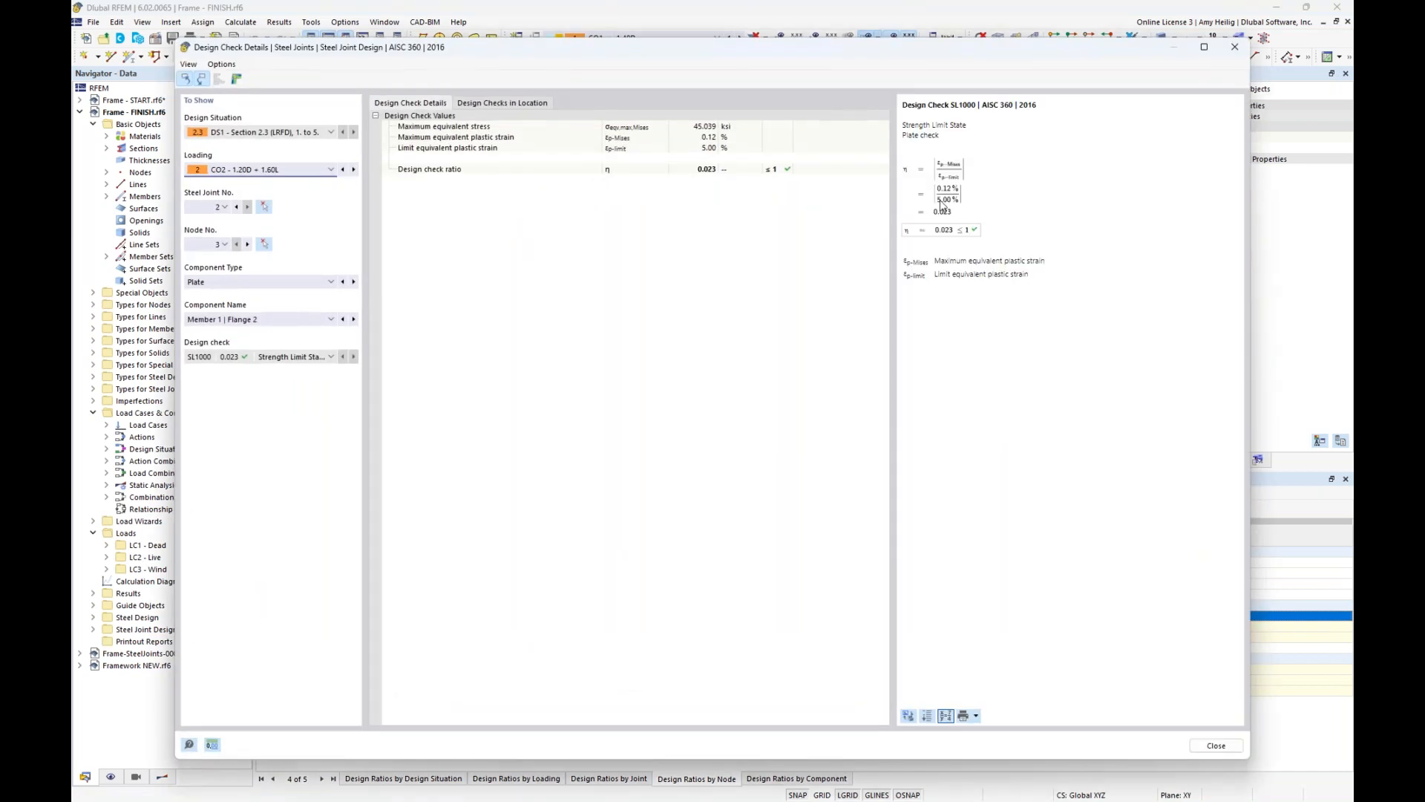
pyautogui.keyDown('ctrl'); pyautogui.scroll(4, 941, 205); pyautogui.keyUp('ctrl')
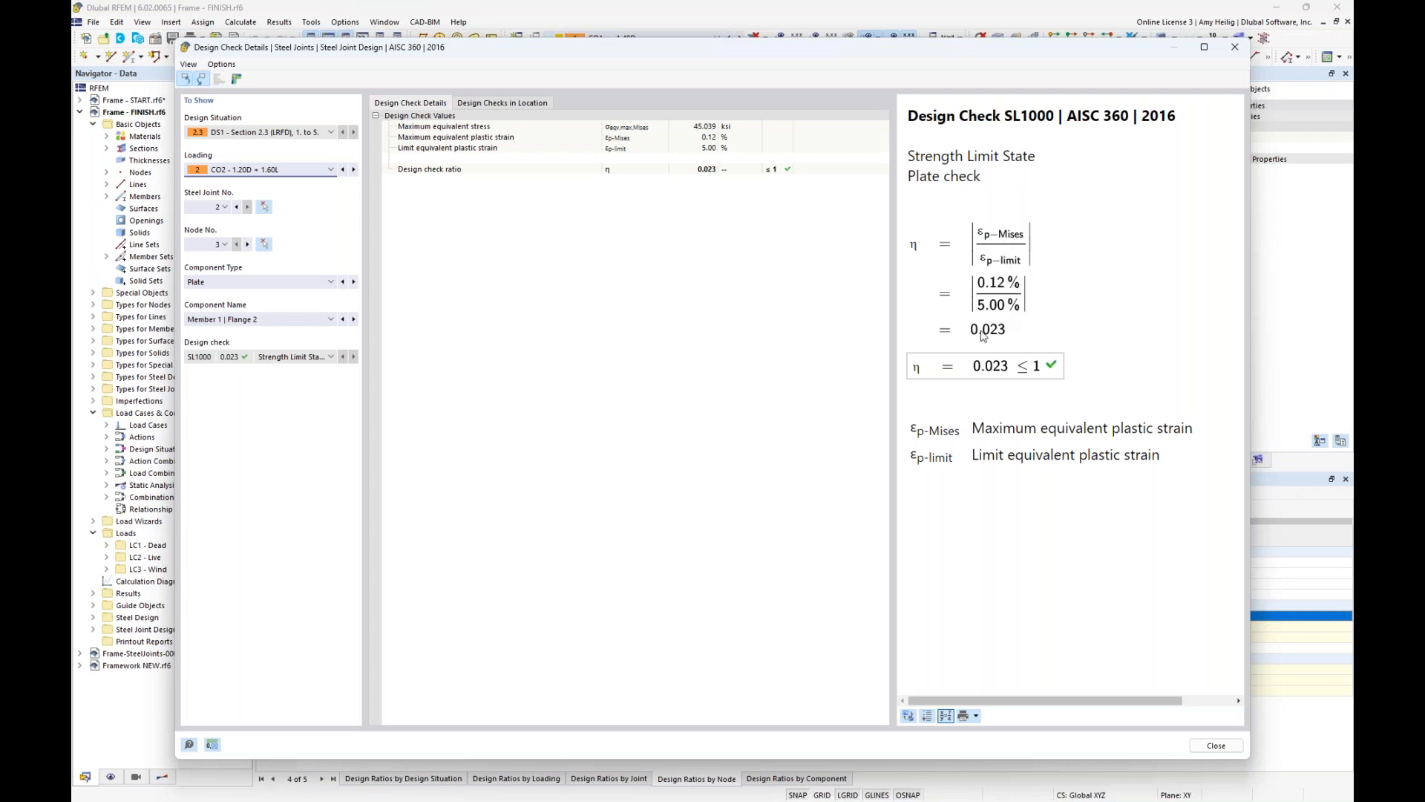
pyautogui.click(1234, 47)
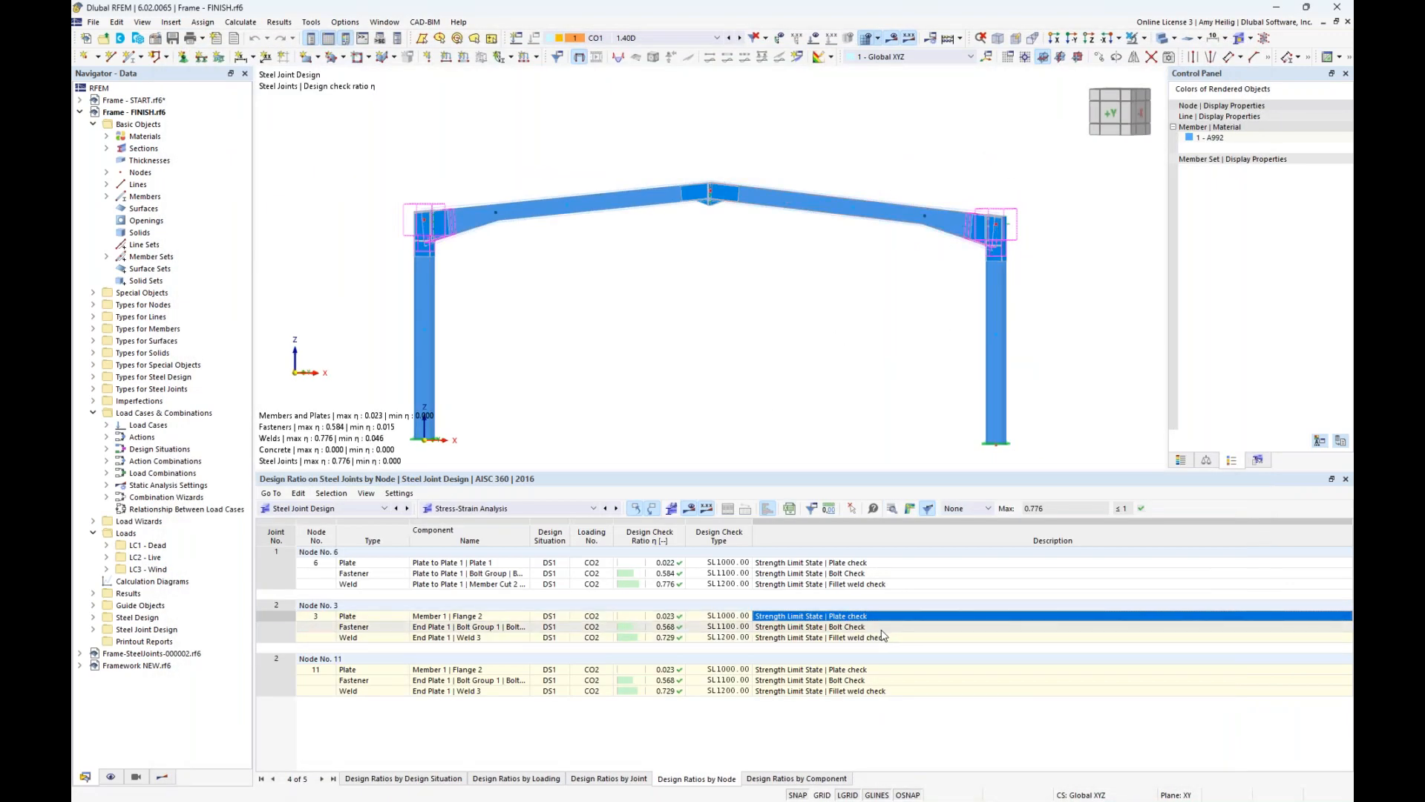
# - Open the graphical steel joint results for node 3, show the result type options, and inspect the end plate bolts up close
pyautogui.click(911, 509)
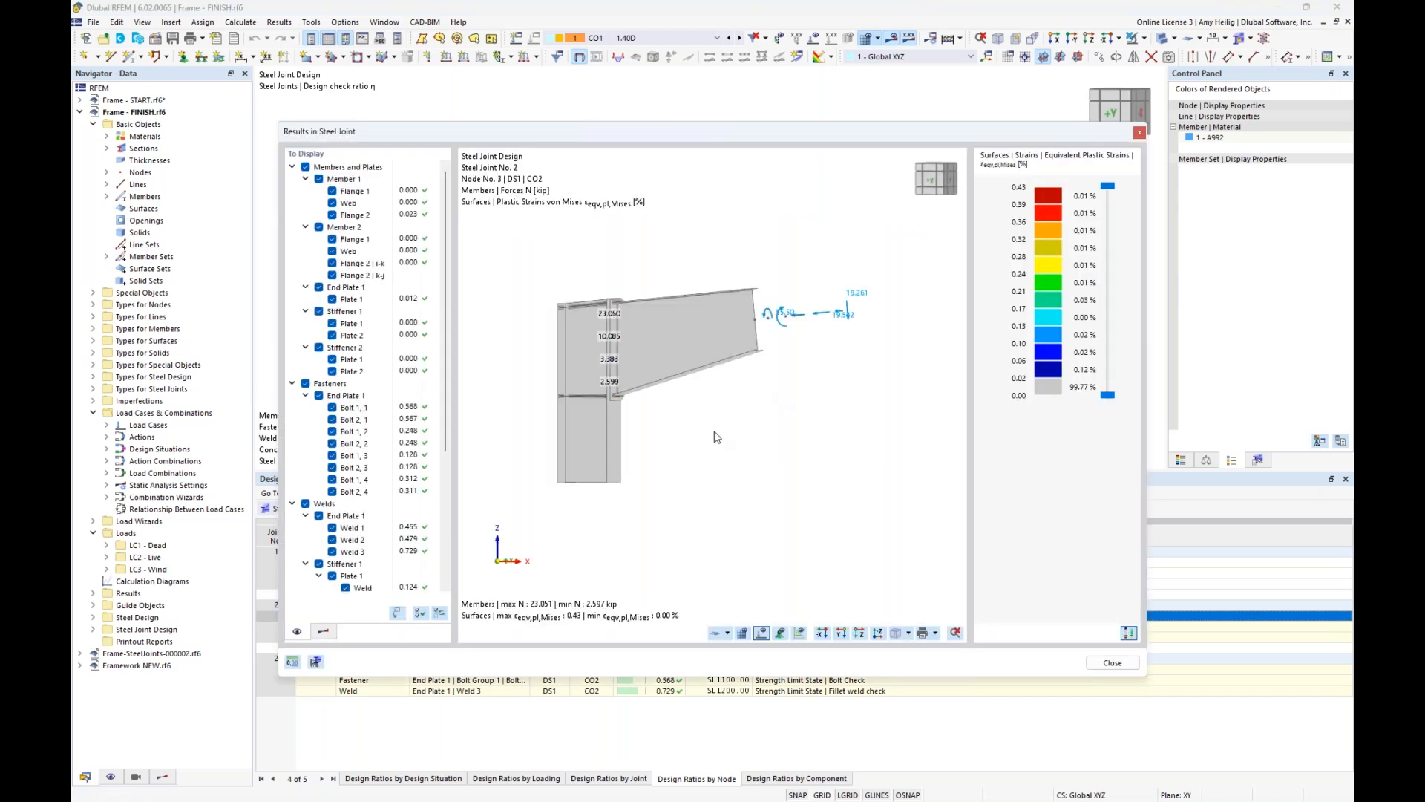
pyautogui.keyDown('ctrl'); pyautogui.moveTo(687, 430); pyautogui.dragTo(804, 455, button='middle'); pyautogui.keyUp('ctrl')
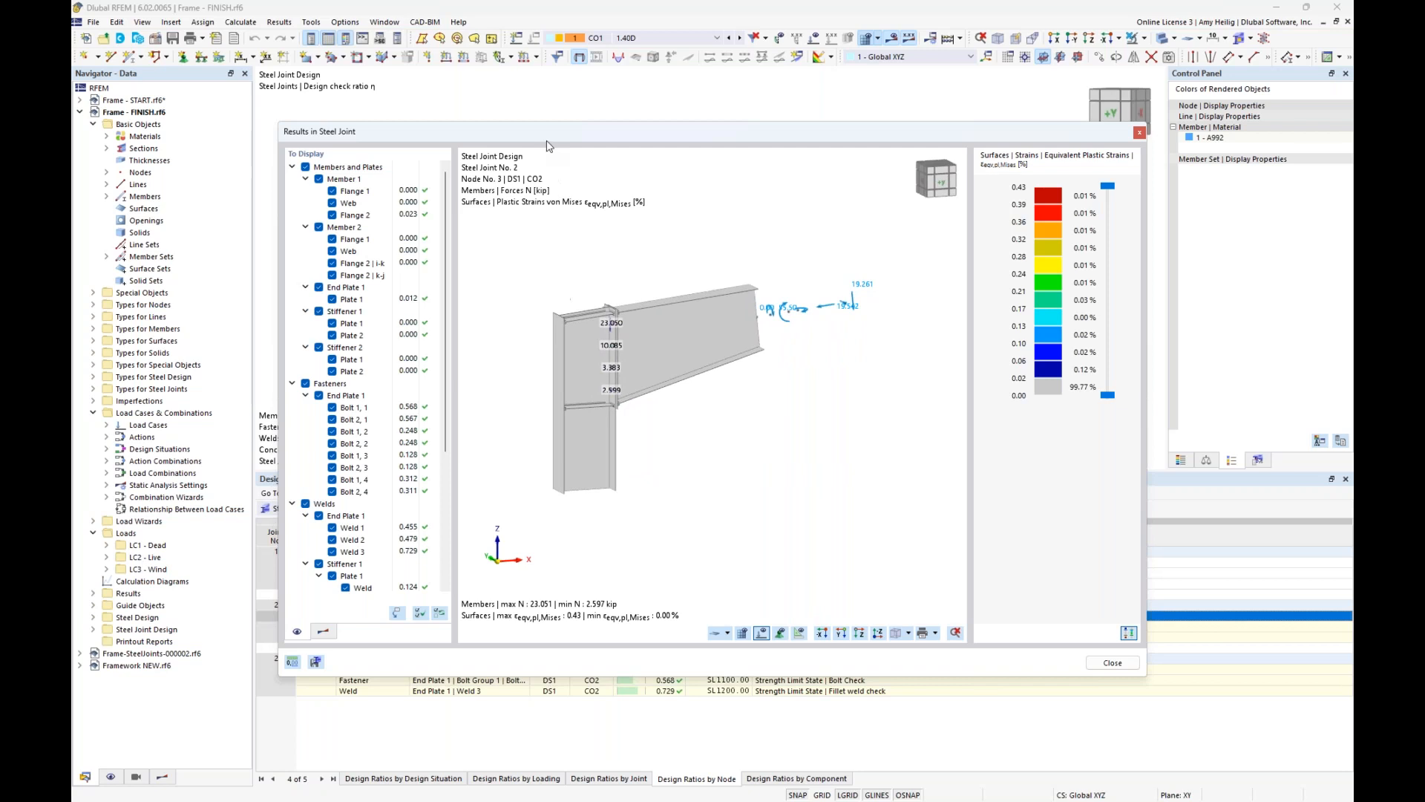
pyautogui.moveTo(551, 133); pyautogui.dragTo(633, 136)
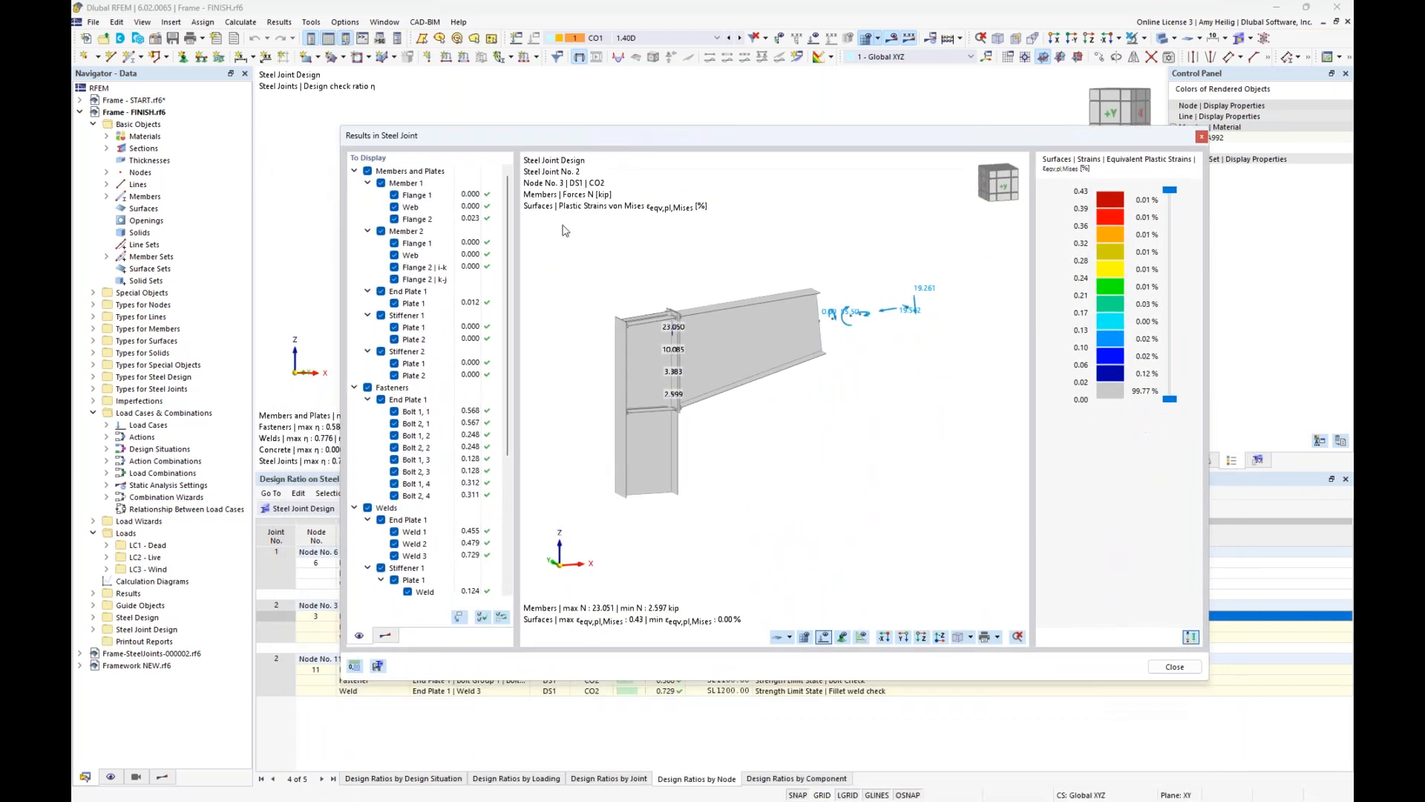
pyautogui.click(386, 636)
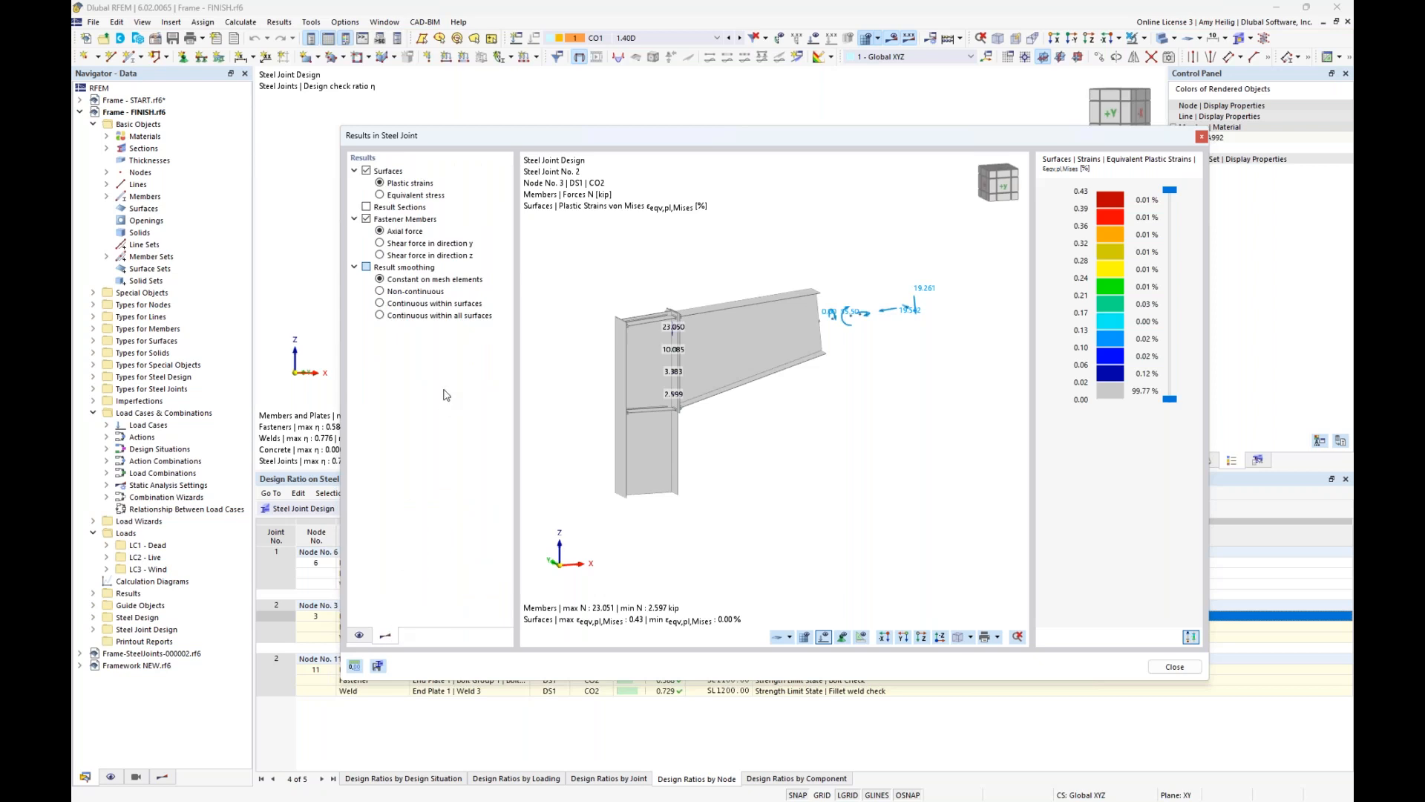
pyautogui.scroll(1, 663, 345)
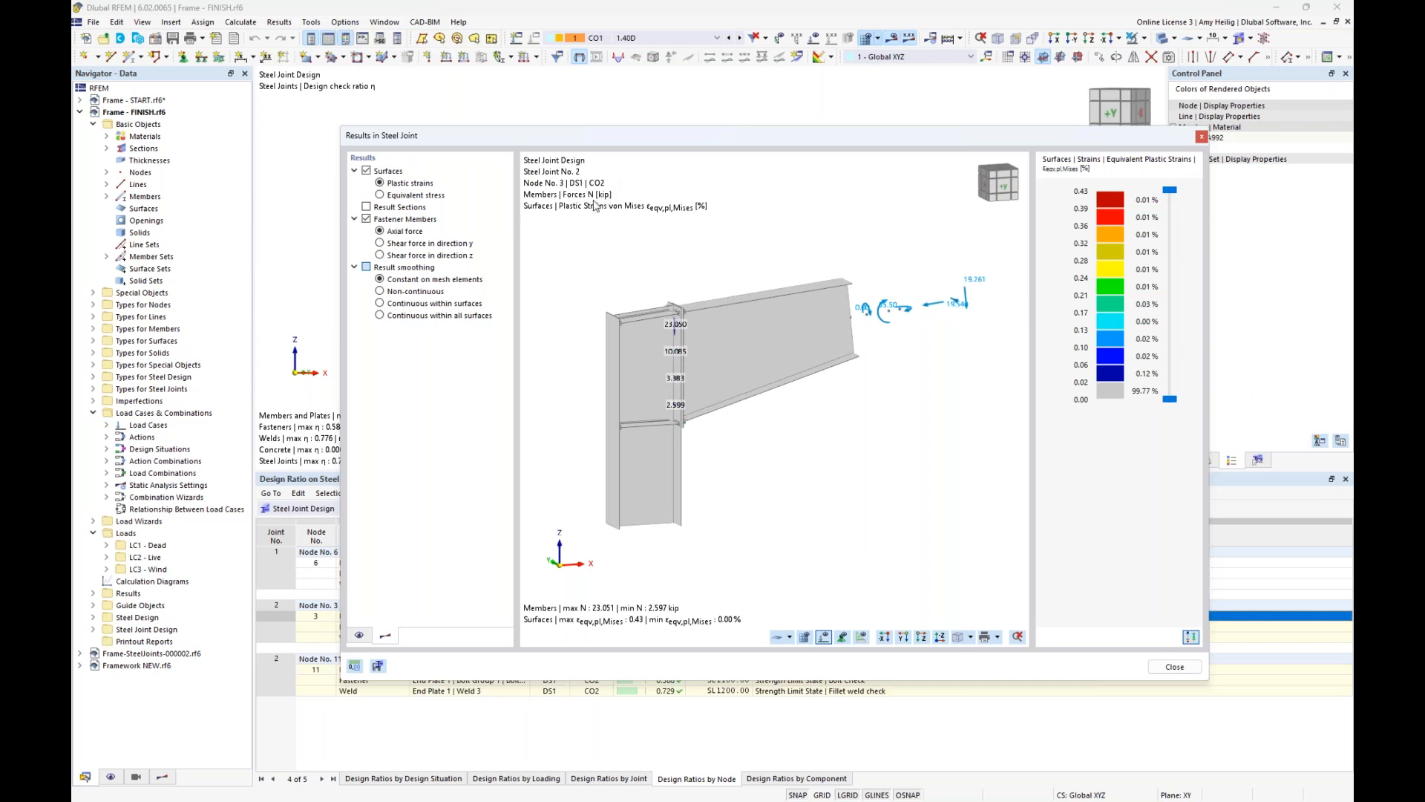
pyautogui.scroll(3, 662, 331)
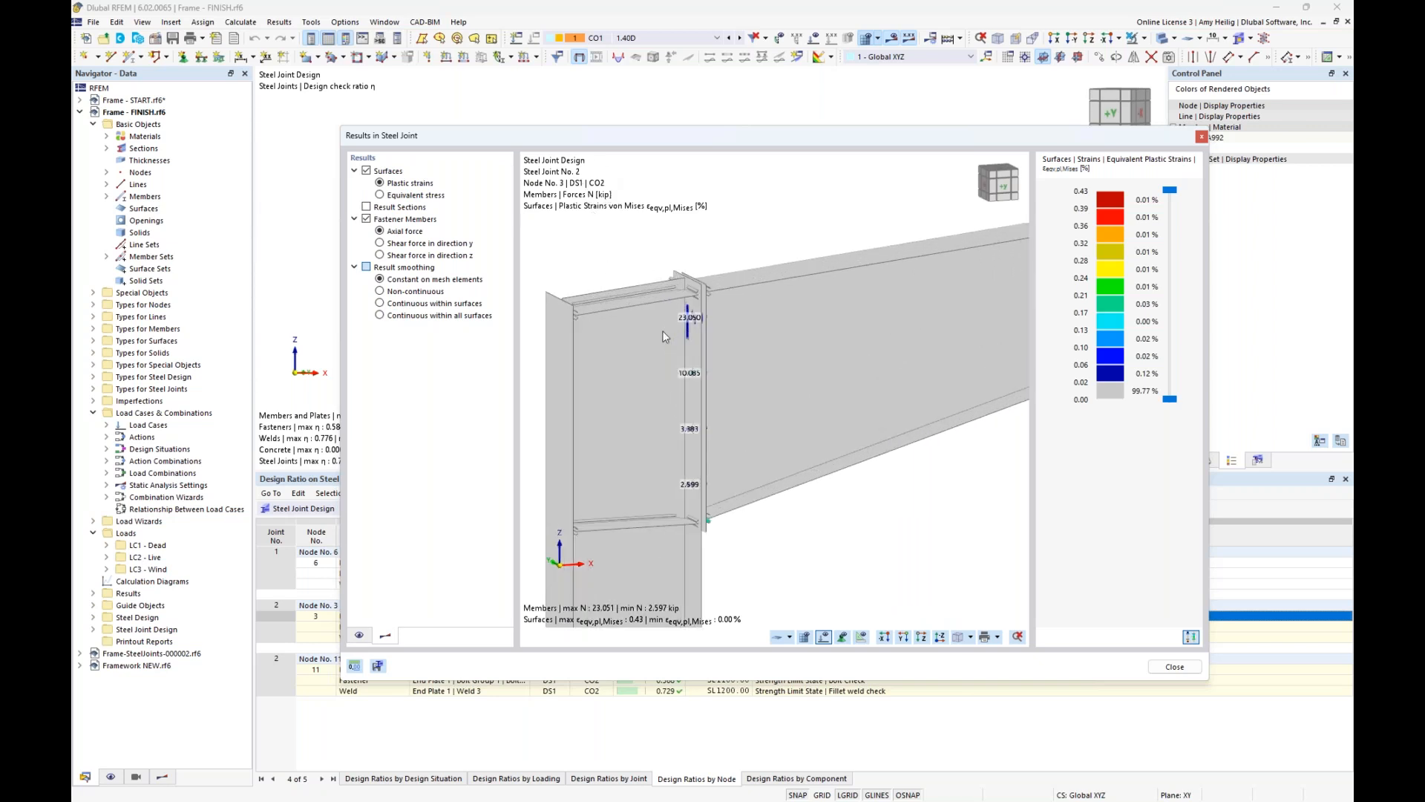
# - Examine the plastic strains and axial forces around the joint's upper end plate bolts up close
pyautogui.moveTo(653, 420); pyautogui.dragTo(686, 420, button='middle')
pyautogui.scroll(2, 701, 345)
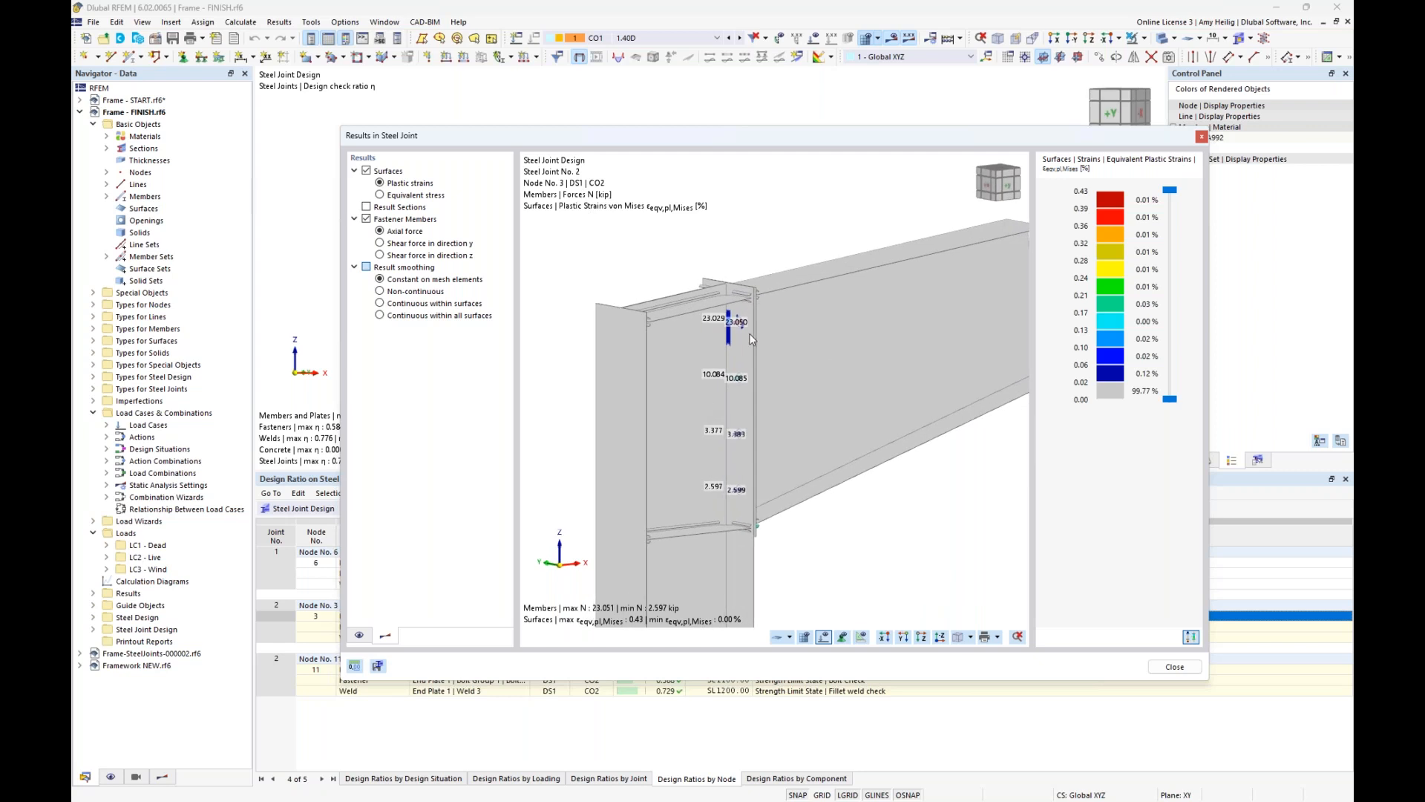
pyautogui.scroll(3, 724, 337)
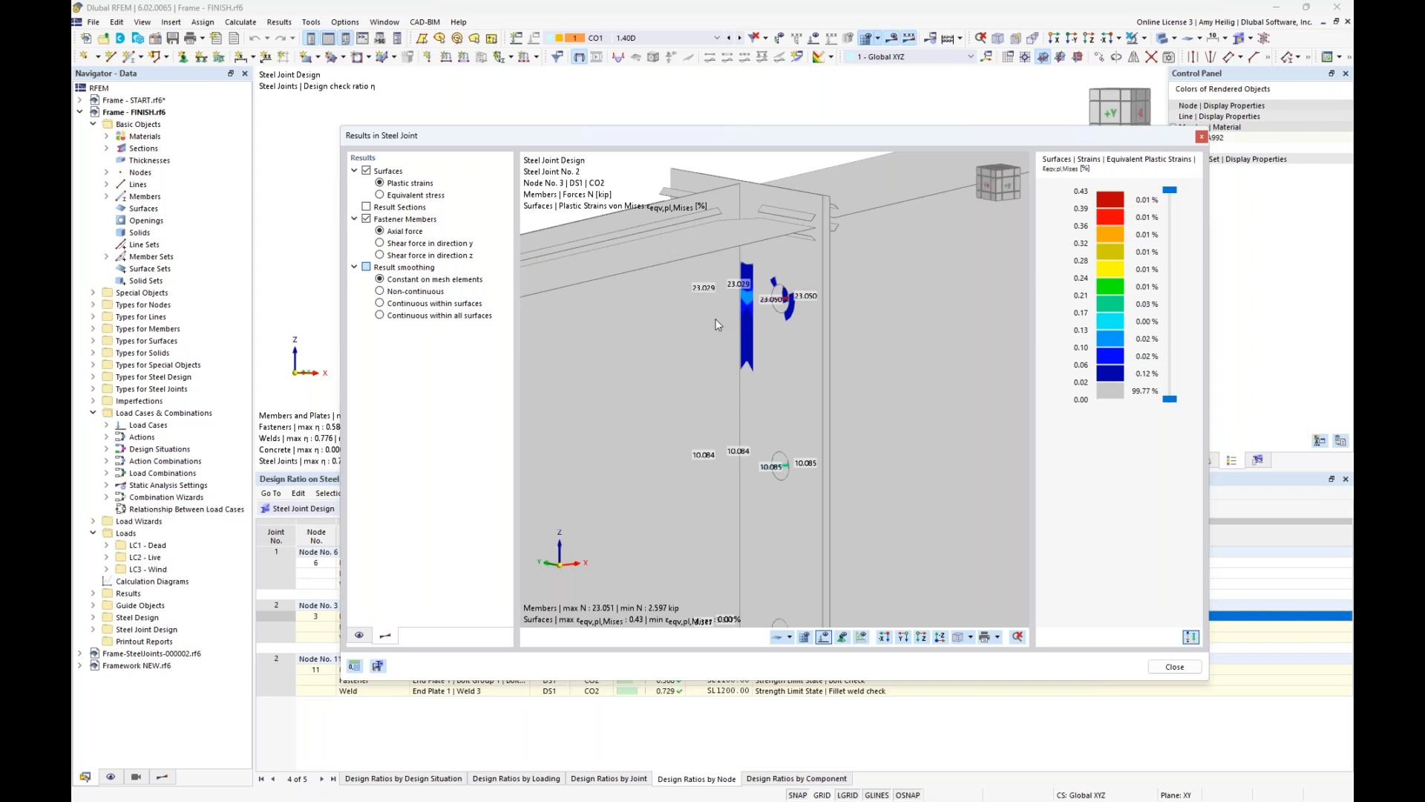
# - Show the surfaces' equivalent stress and examine it on the whole joint and around the upper bolts
pyautogui.click(380, 195)
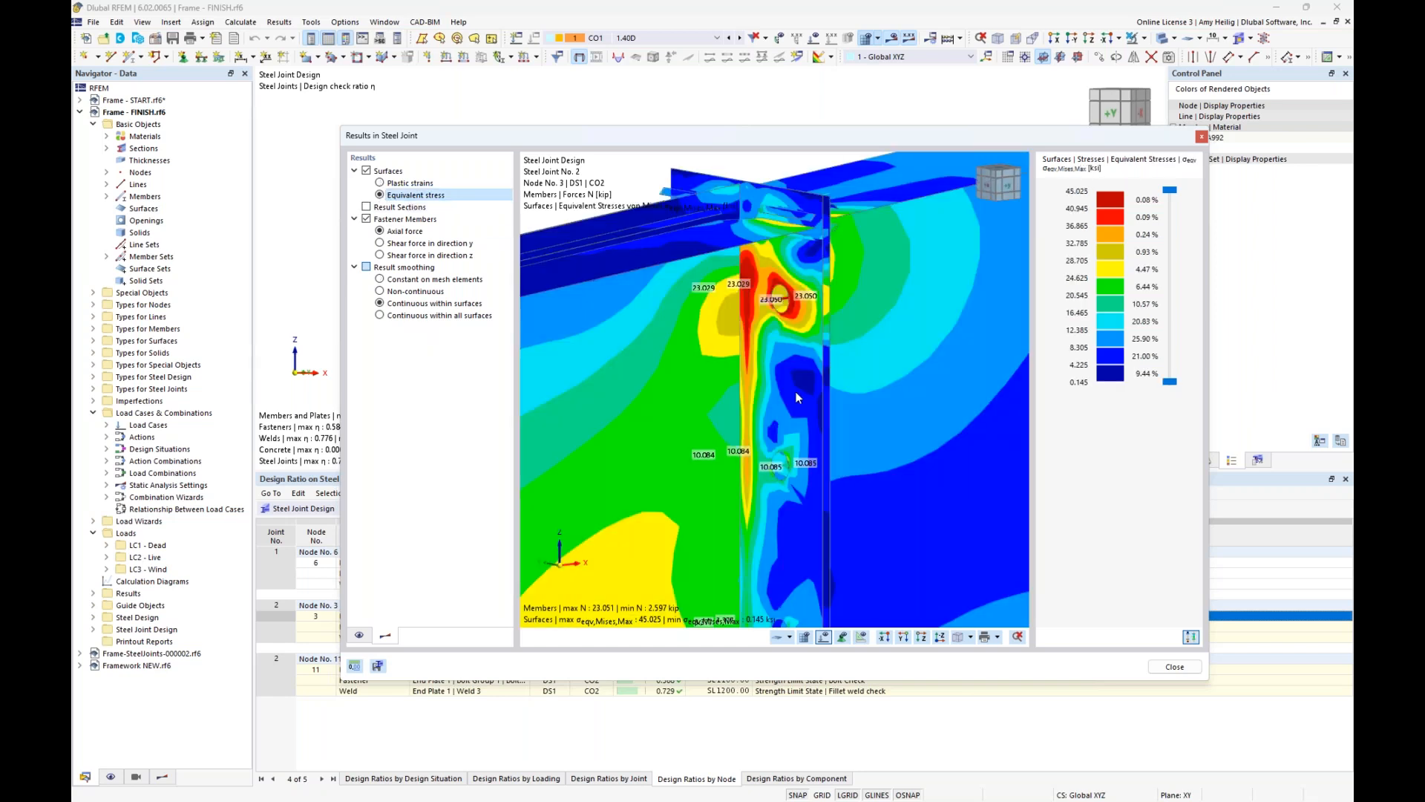
pyautogui.scroll(-6, 796, 393)
pyautogui.moveTo(796, 399); pyautogui.dragTo(724, 358, button='middle')
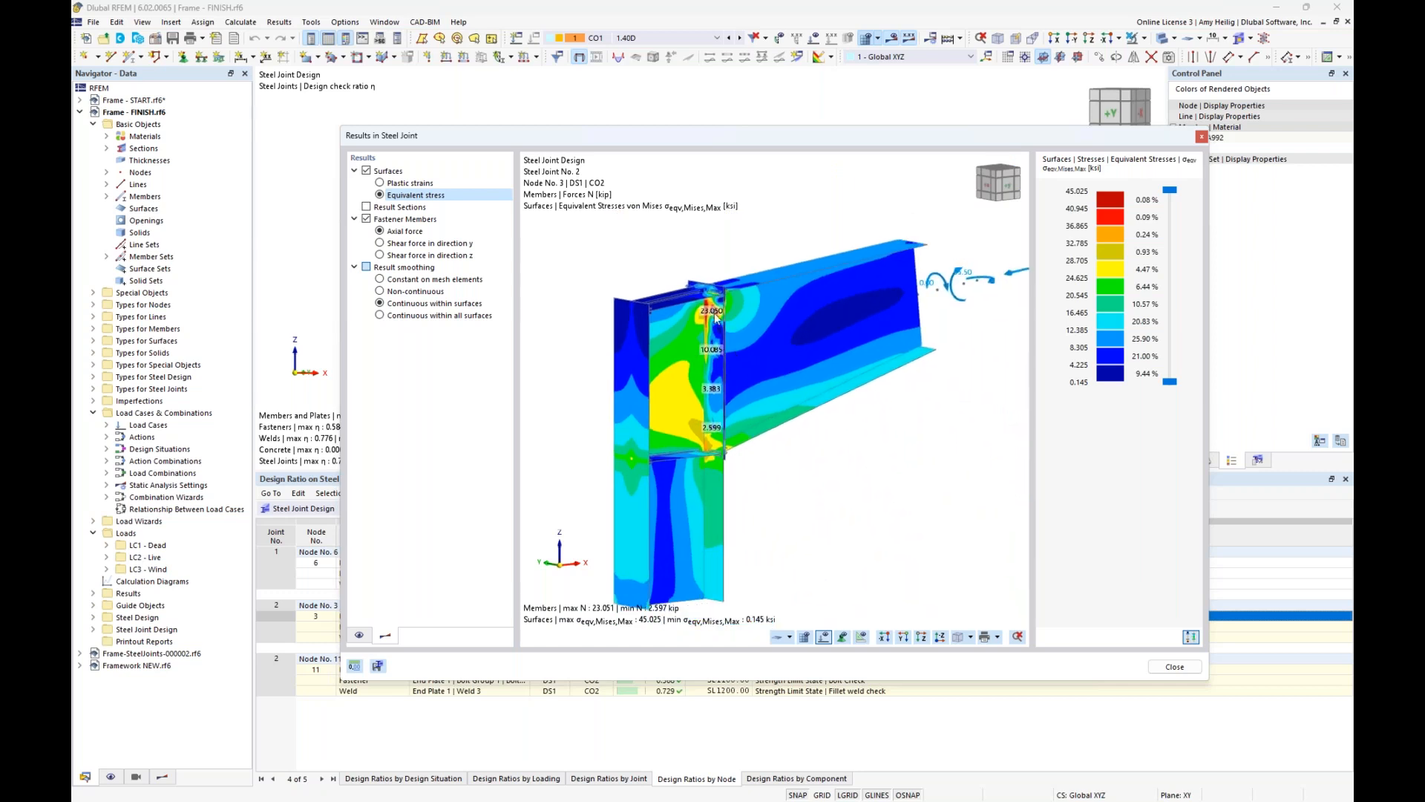
pyautogui.scroll(6, 702, 312)
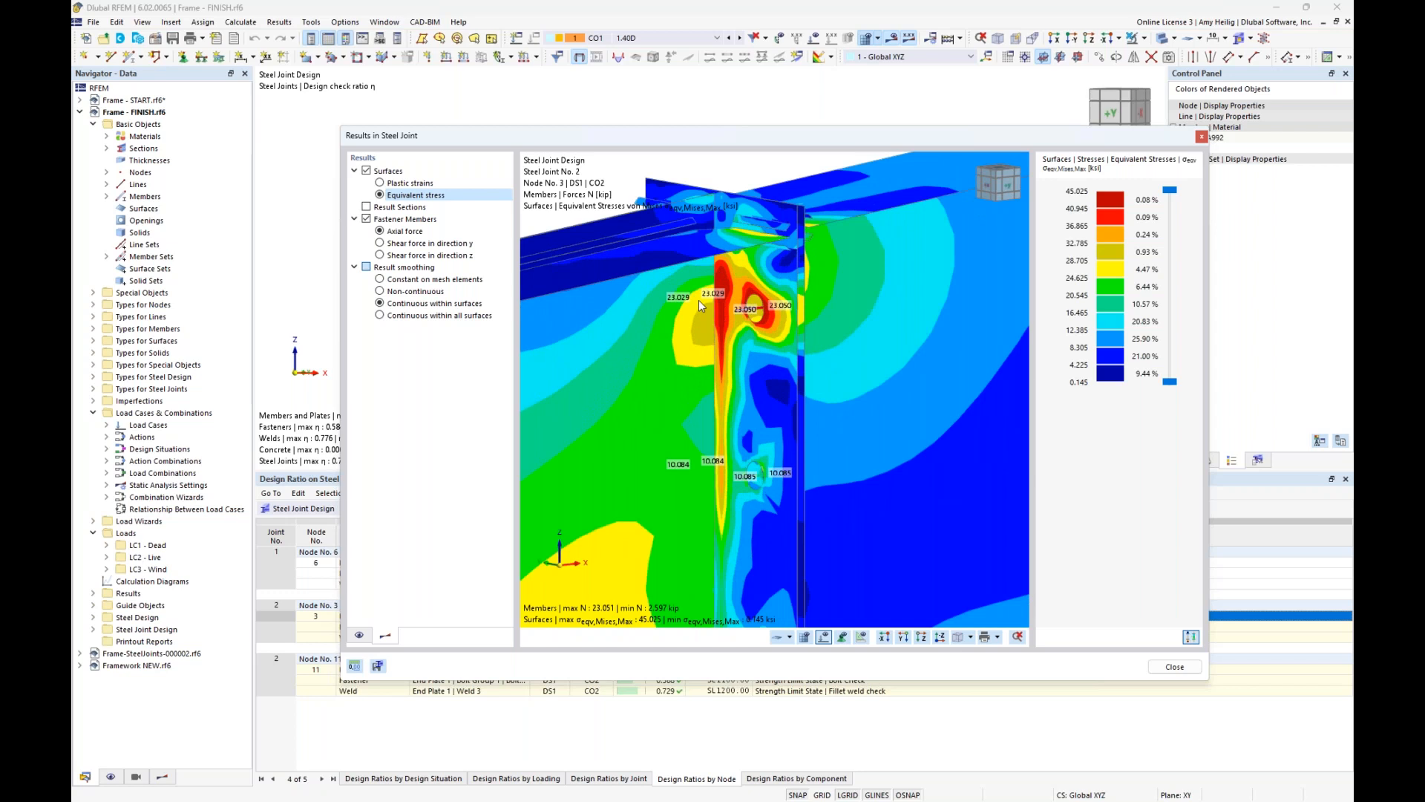
# - List the joint components available for display and collapse the members and plates, fasteners and welds groups
pyautogui.click(360, 636)
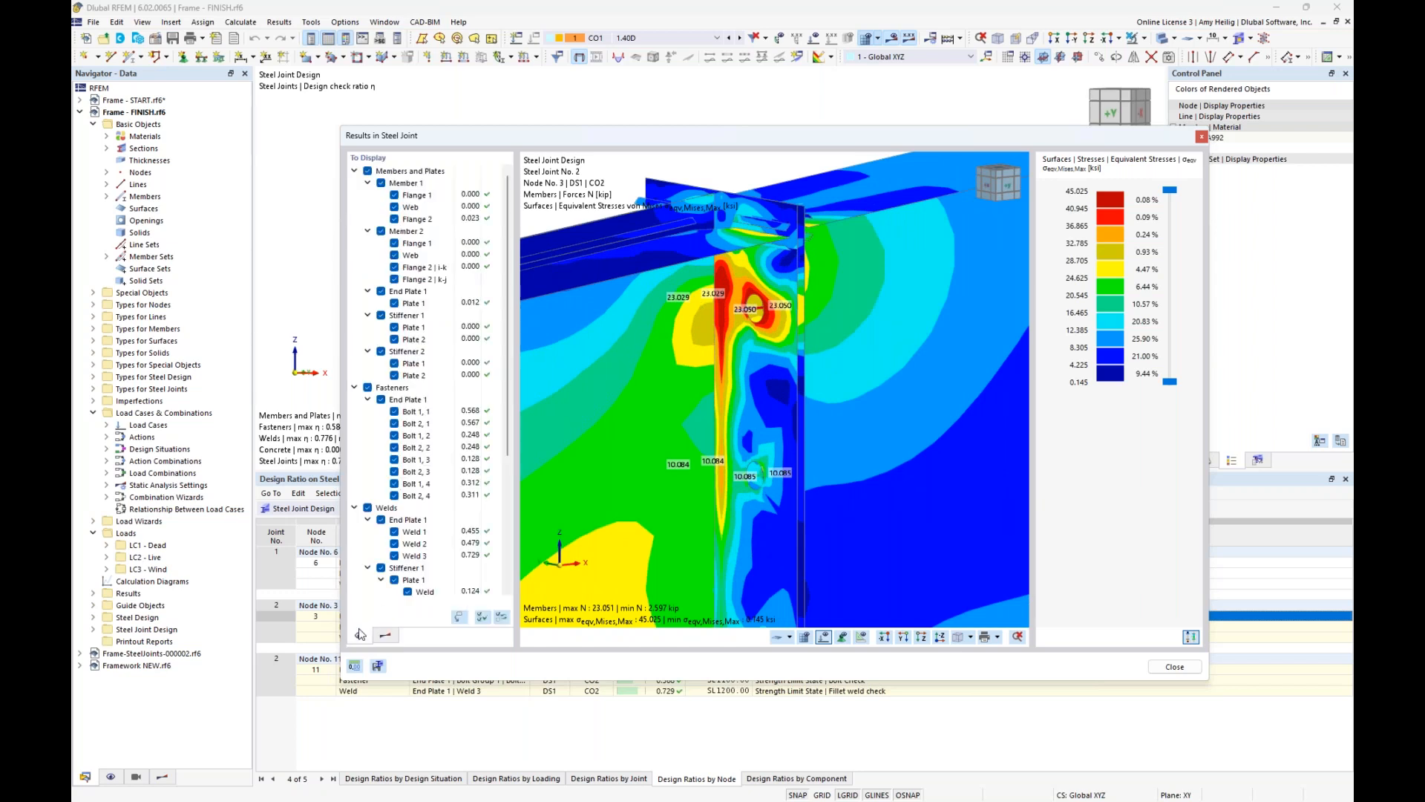
pyautogui.click(355, 183)
pyautogui.click(355, 194)
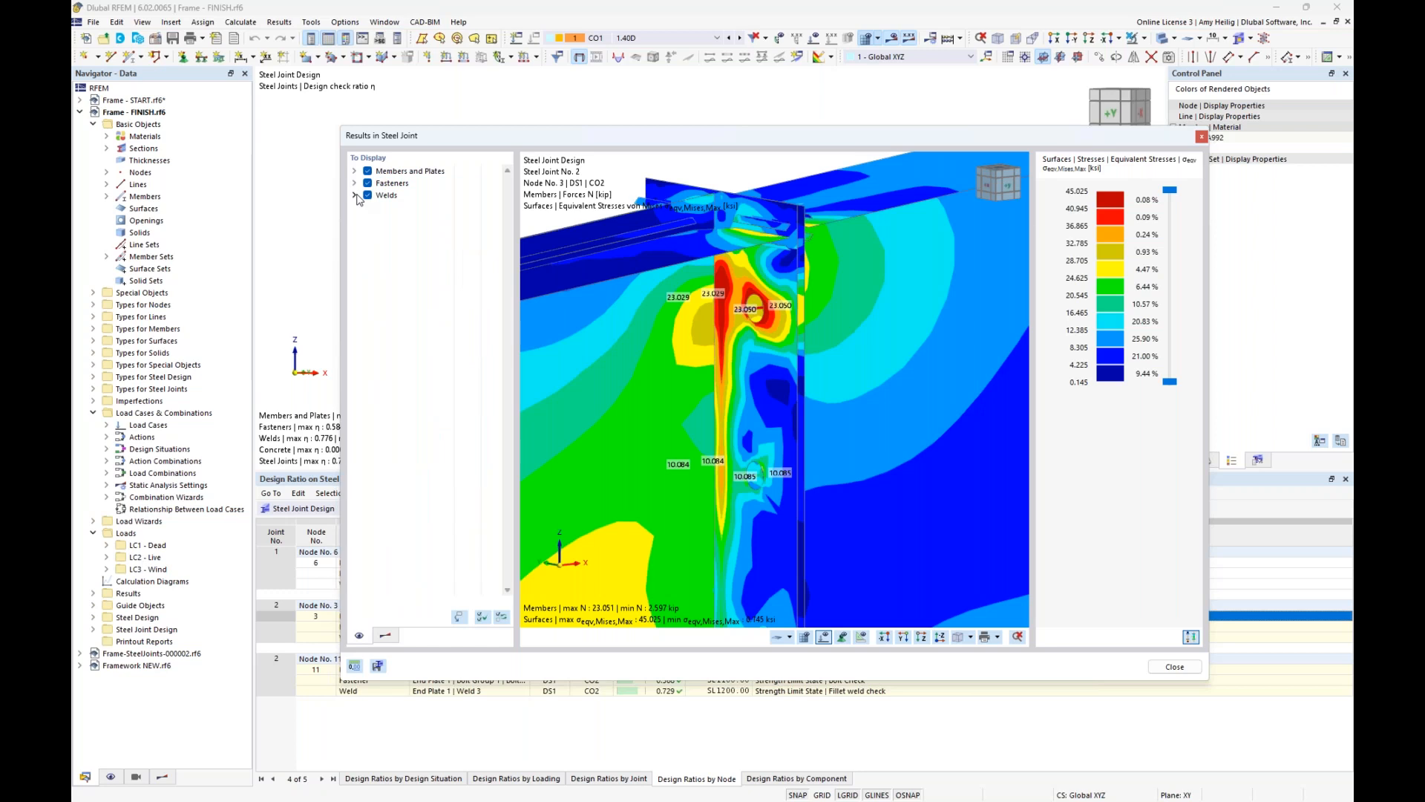
pyautogui.scroll(-4, 743, 307)
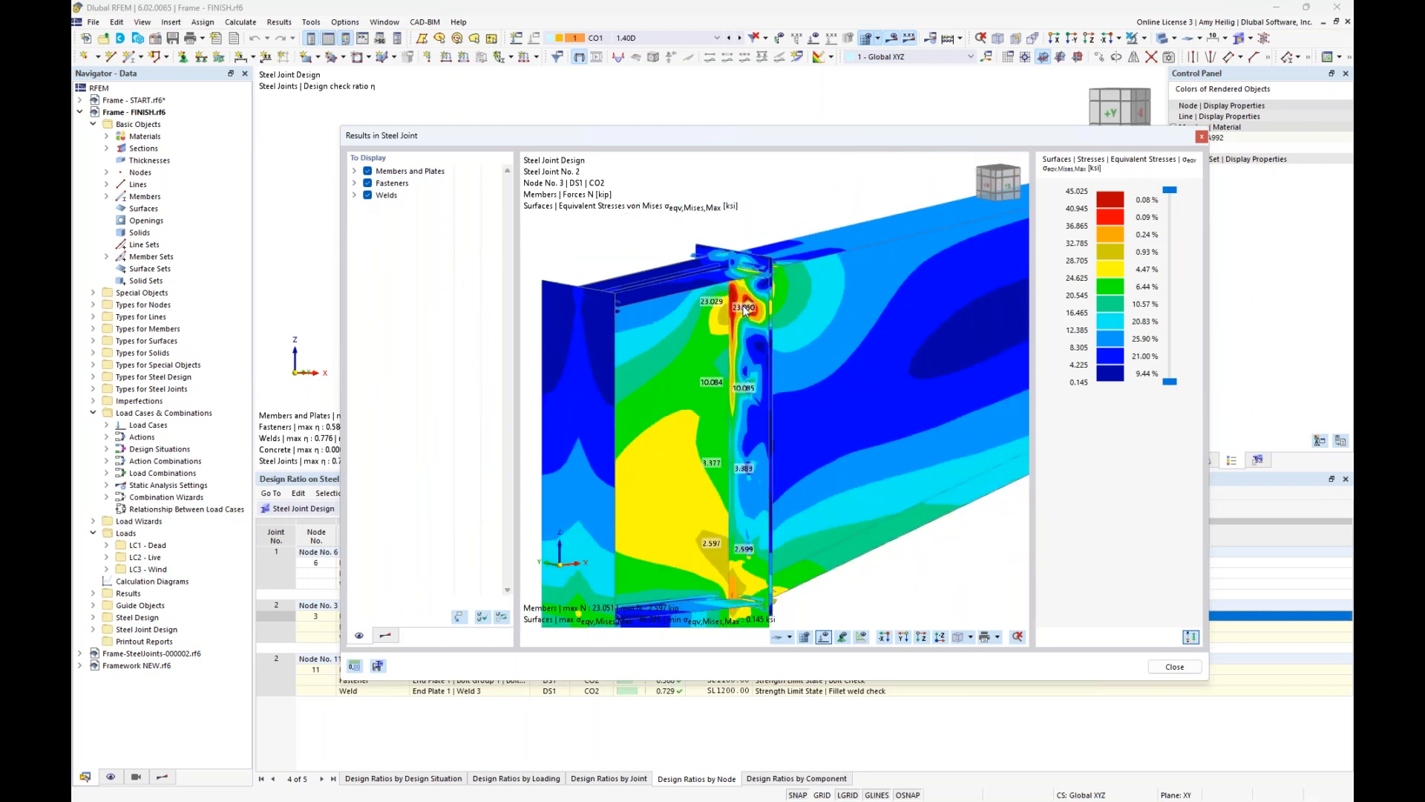
# - Hide the members and plates and the fasteners, and inspect the equivalent stresses on the welds alone
pyautogui.click(367, 171)
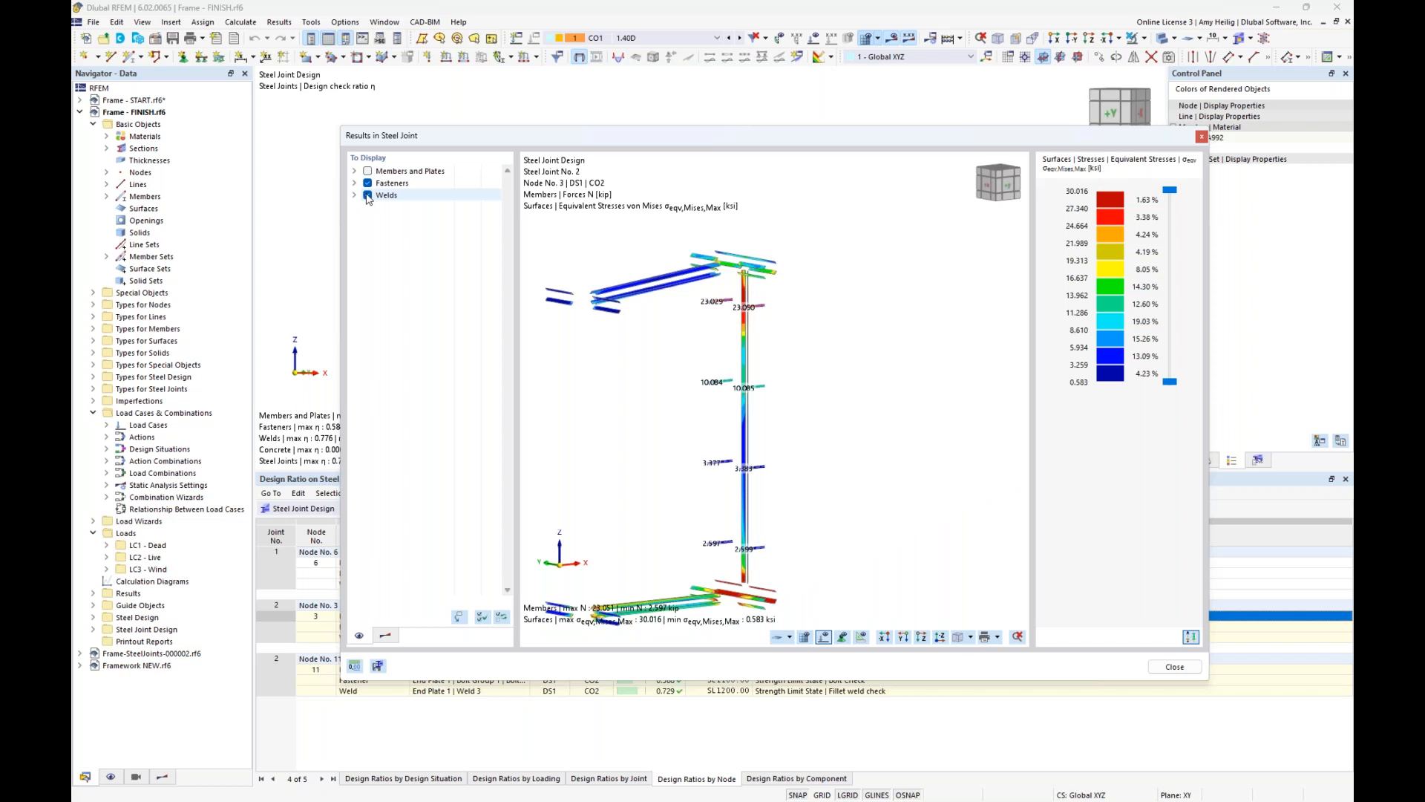
pyautogui.click(368, 183)
pyautogui.moveTo(658, 447); pyautogui.dragTo(715, 411, button='middle')
pyautogui.keyDown('ctrl'); pyautogui.moveTo(894, 412); pyautogui.dragTo(709, 435, button='middle'); pyautogui.keyUp('ctrl')
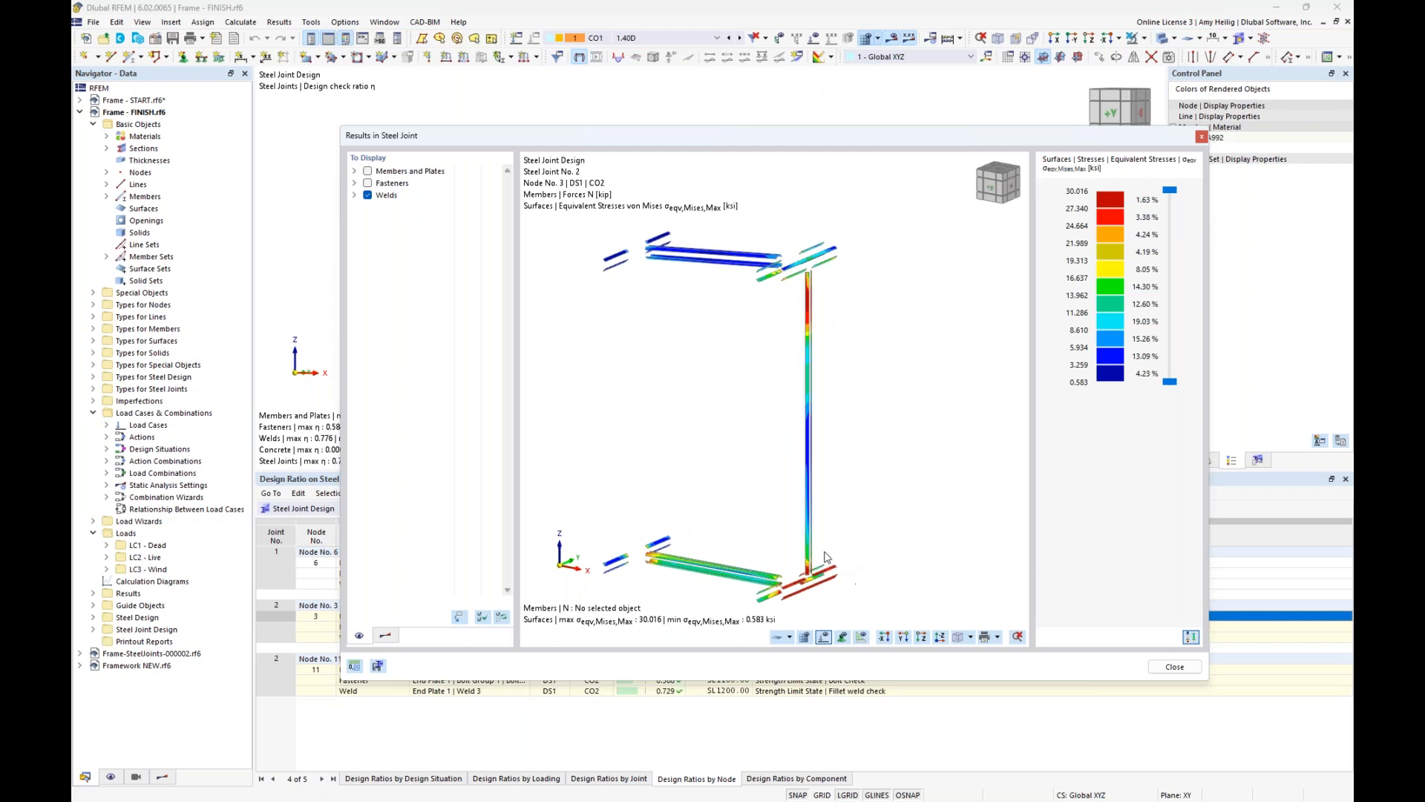
# - Display only the fasteners, with the welds hidden, and inspect the bolts' axial forces
pyautogui.click(368, 184)
pyautogui.click(368, 195)
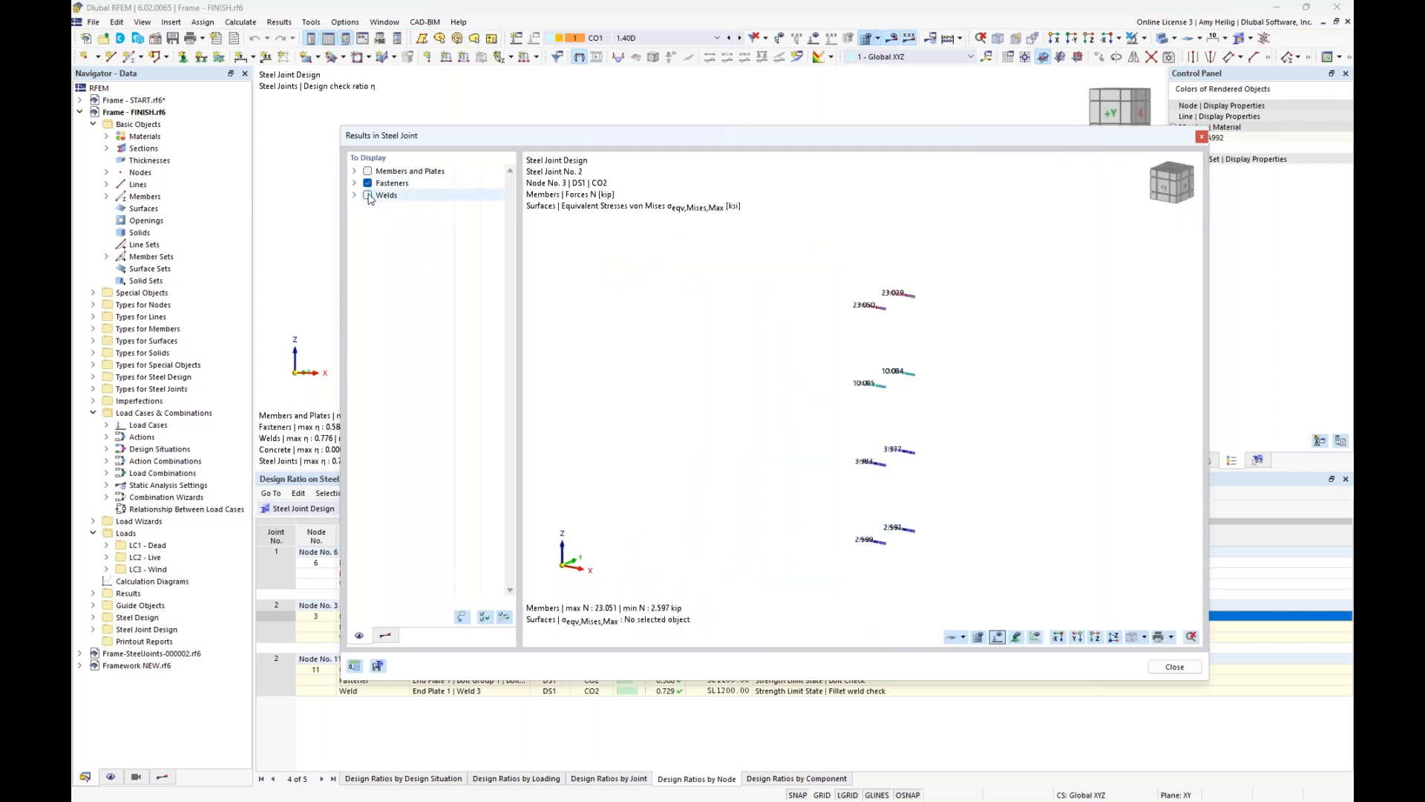
pyautogui.scroll(3, 907, 467)
pyautogui.moveTo(956, 374); pyautogui.dragTo(936, 436, button='middle')
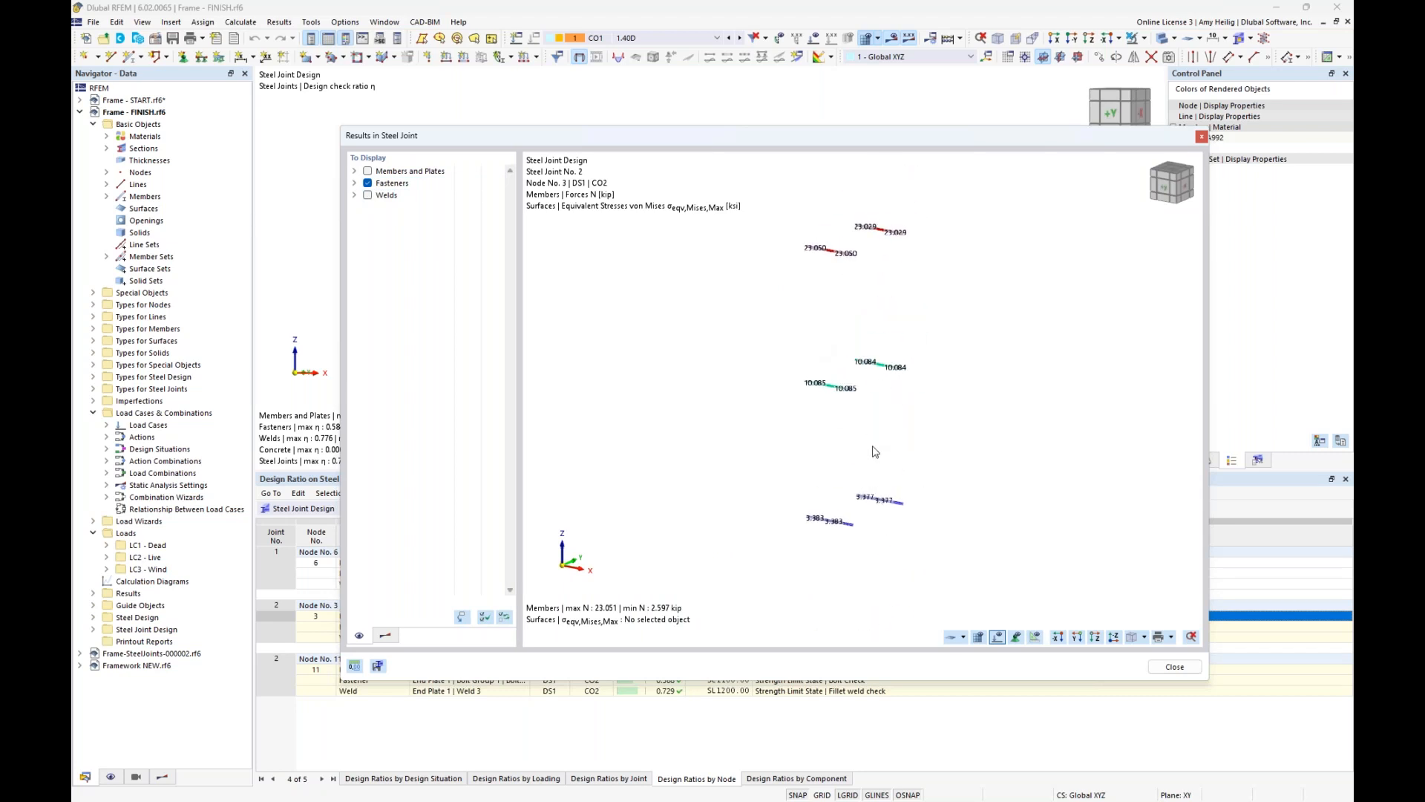
# - Redisplay the members, plates and welds, look over the complete joint, and close the graphical joint results
pyautogui.click(368, 170)
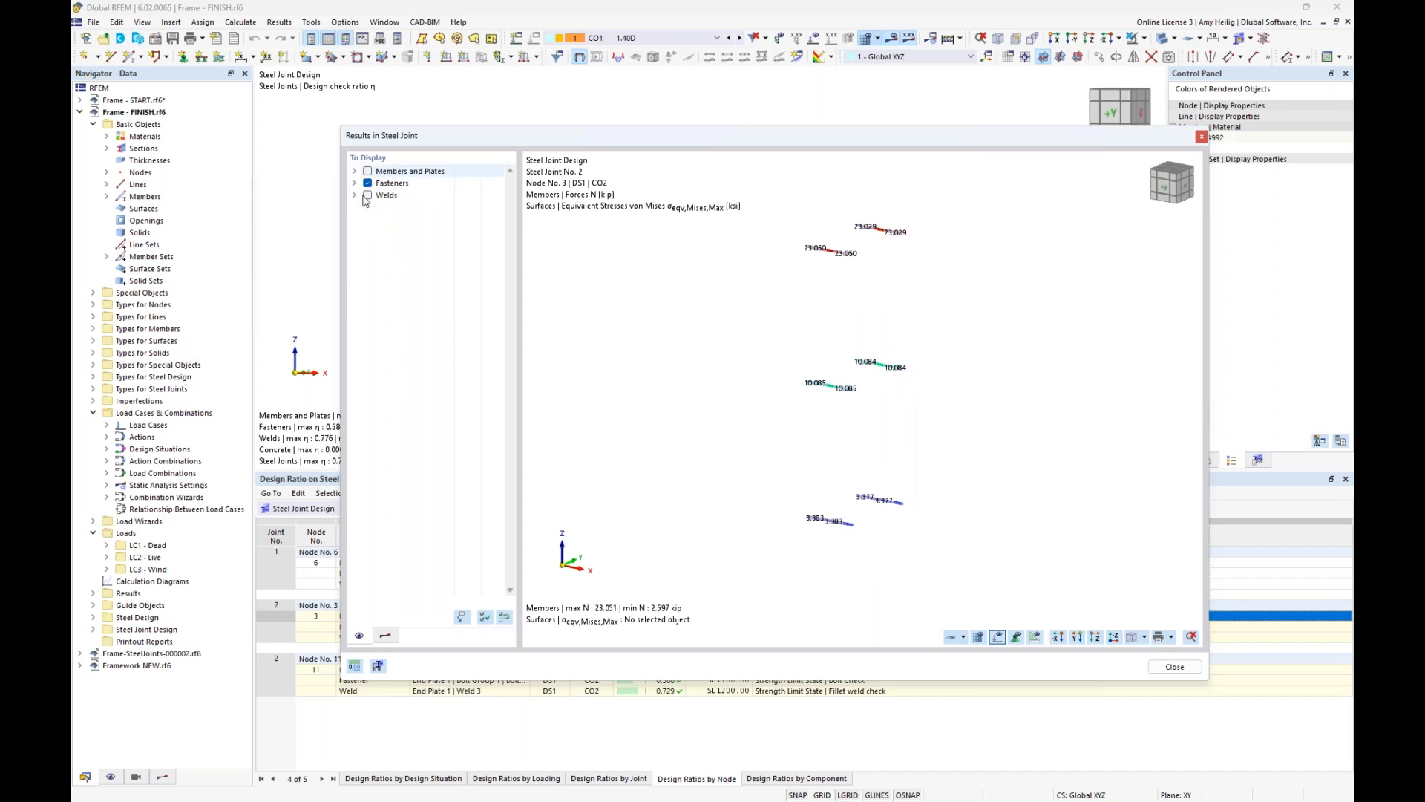
pyautogui.click(368, 195)
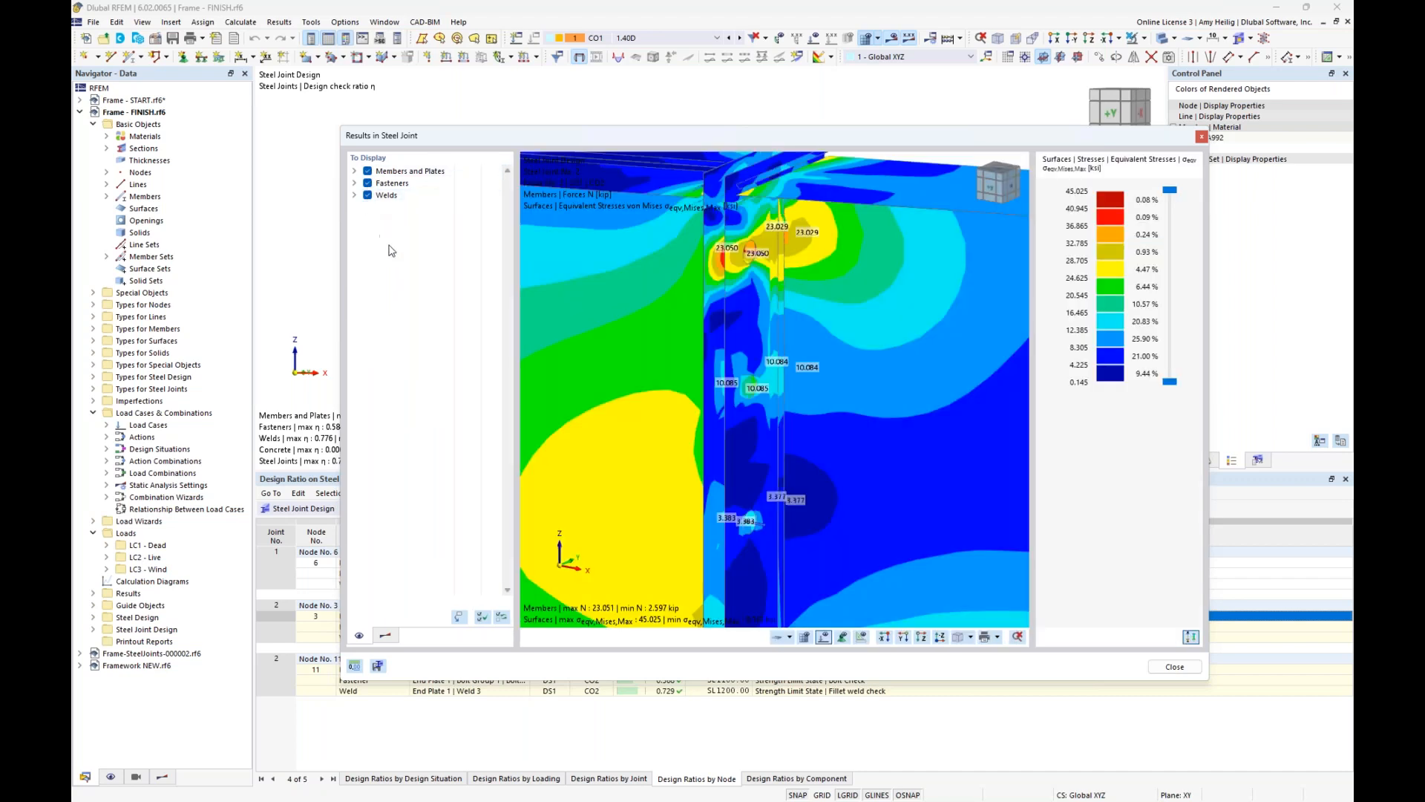
pyautogui.scroll(-3, 763, 305)
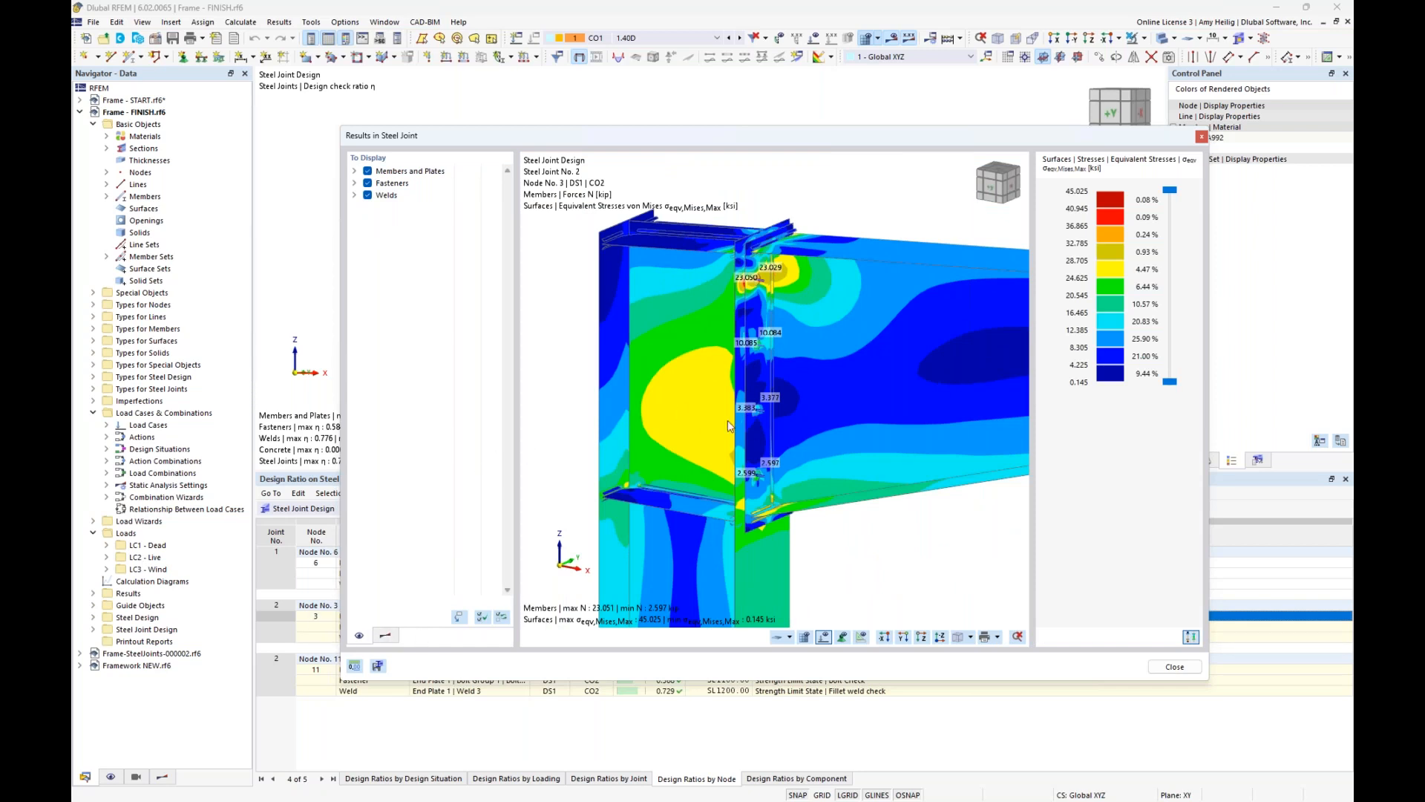
pyautogui.scroll(-1, 729, 420)
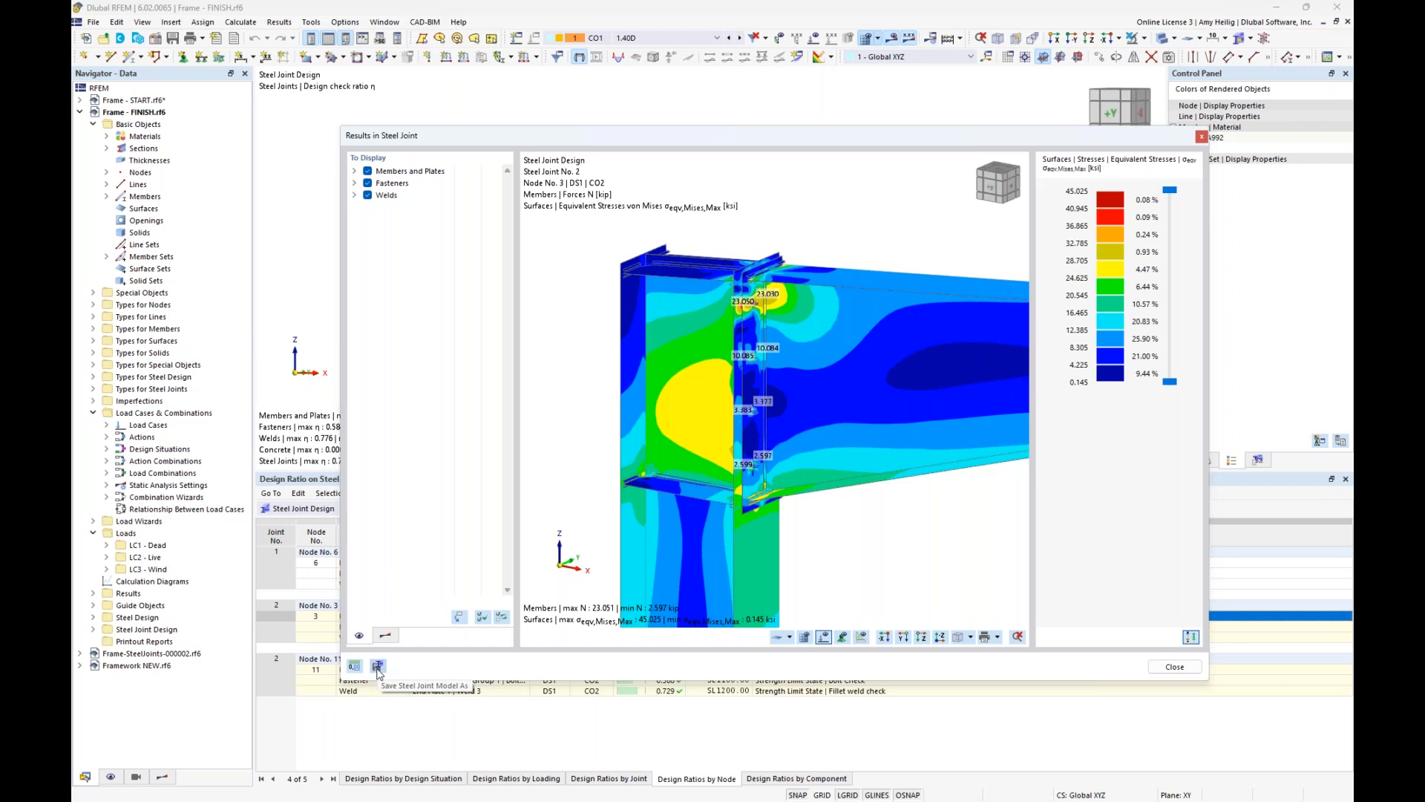
pyautogui.click(1175, 666)
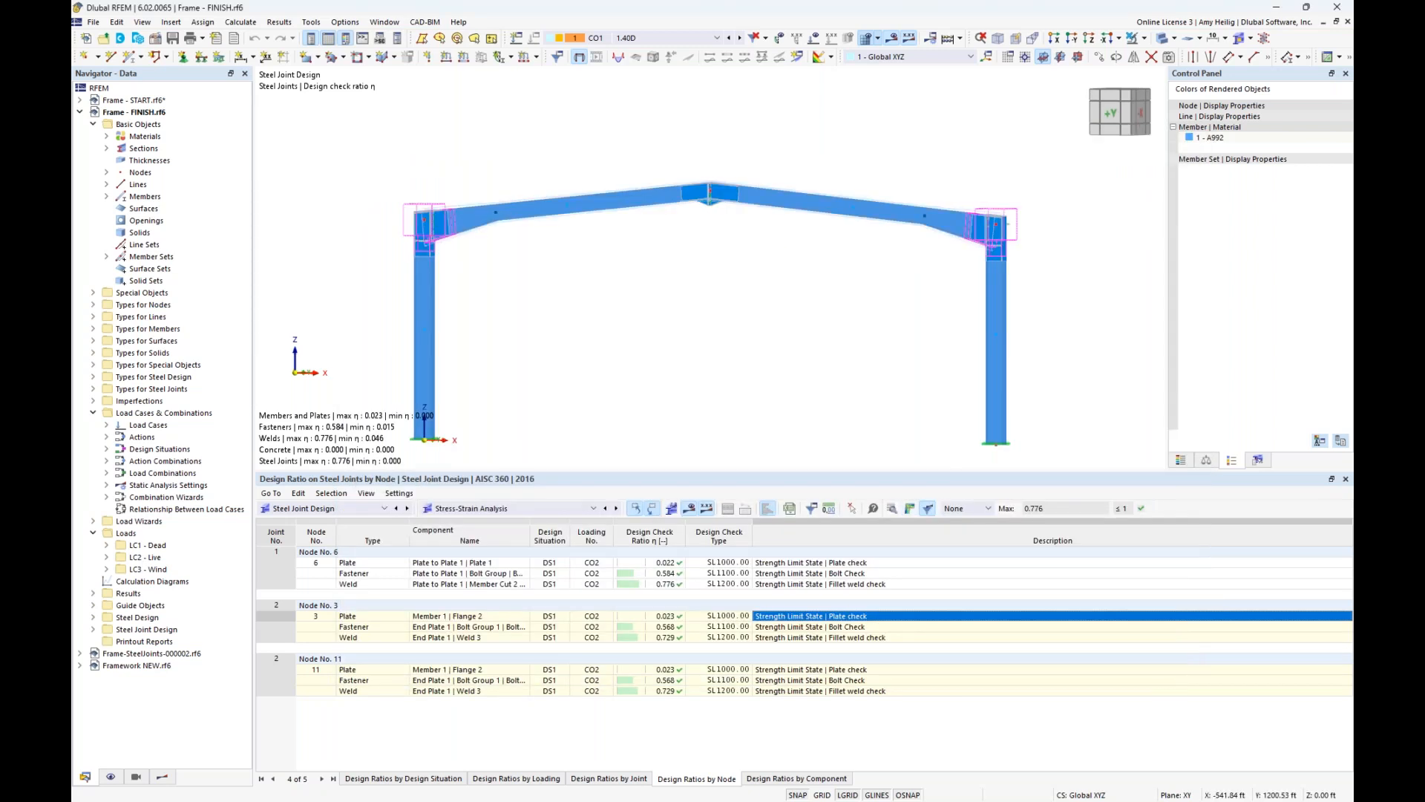
# - Switch to the Frame-SteelJoints-000002.rf6 model, enlarge its graphics area, and view the joint's surface model from several angles
pyautogui.click(385, 22)
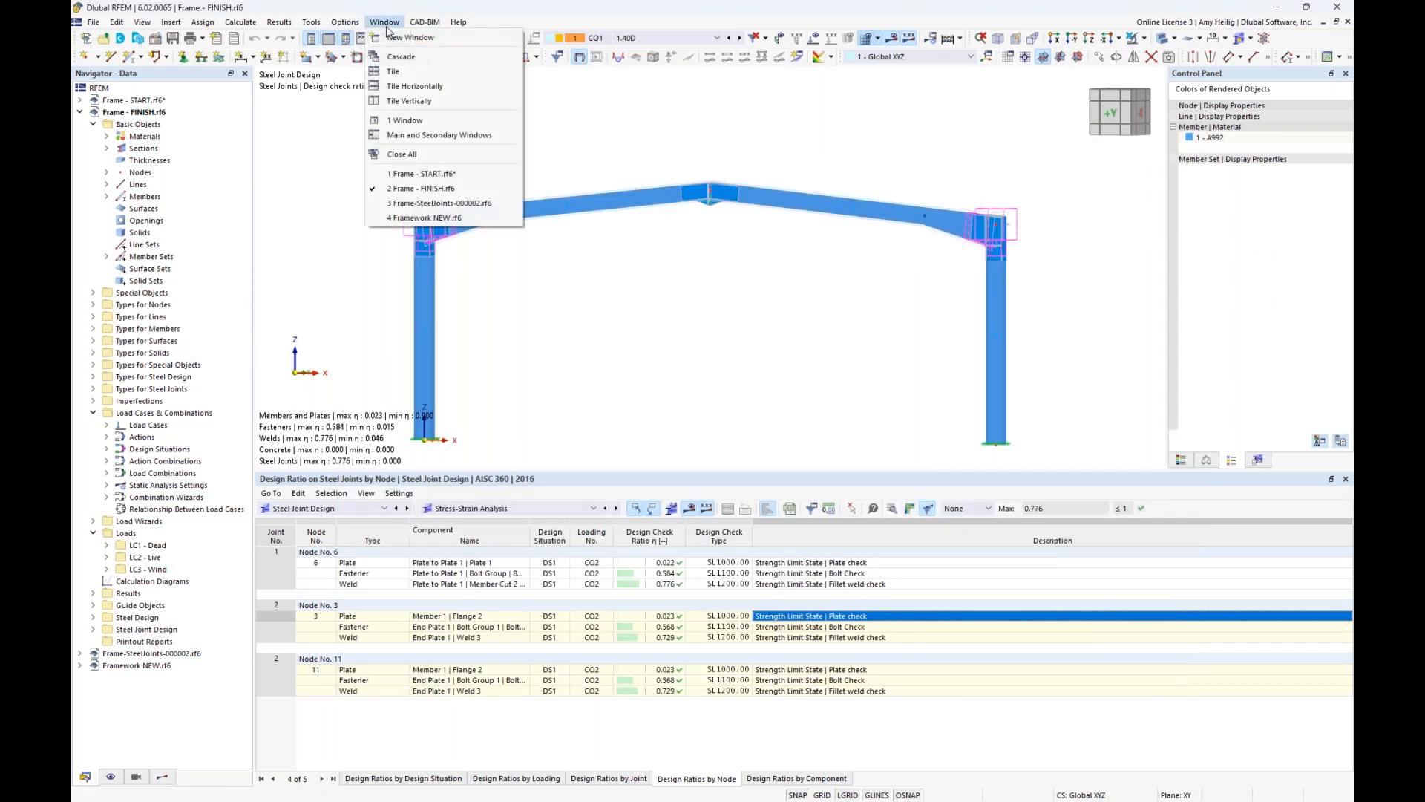
pyautogui.click(415, 203)
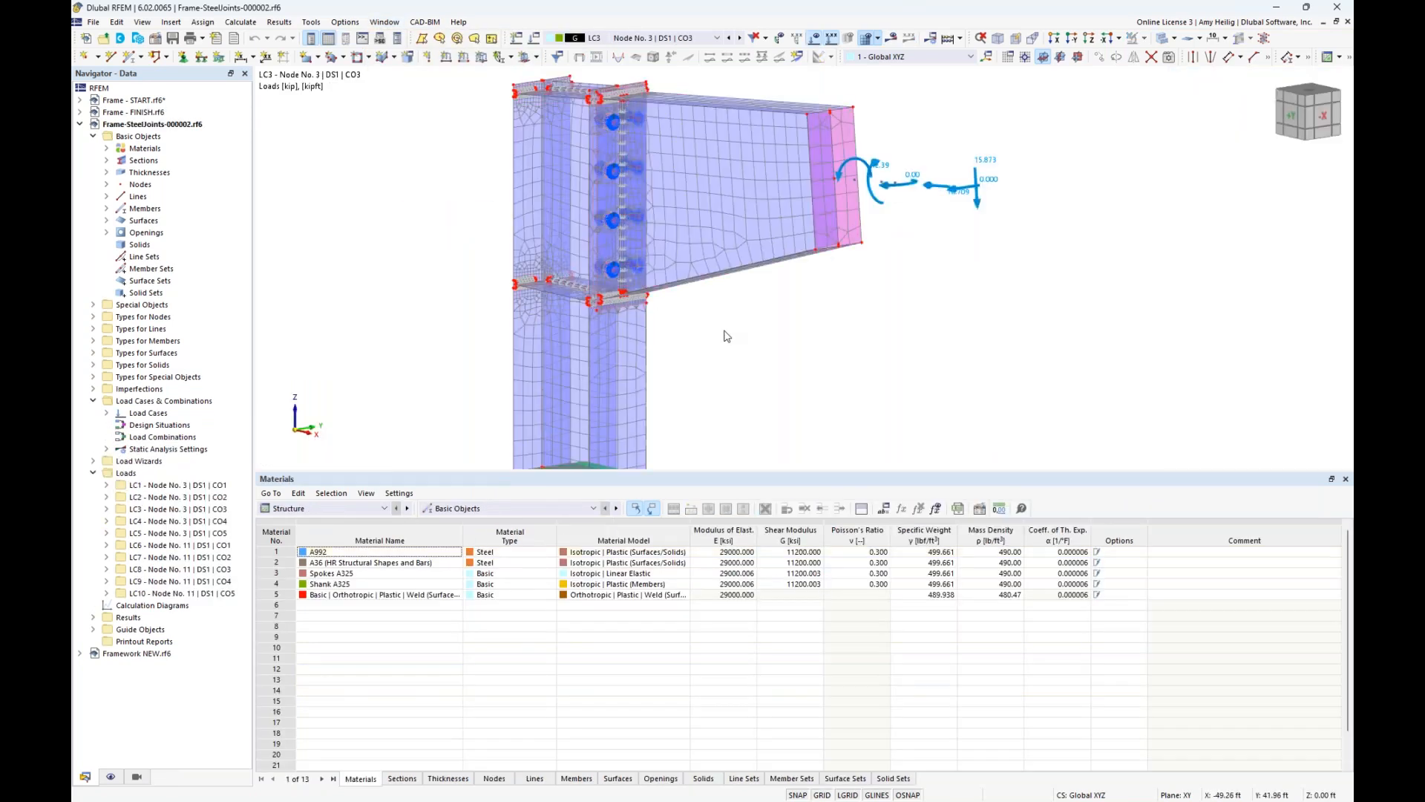
pyautogui.moveTo(714, 471); pyautogui.dragTo(717, 556)
pyautogui.moveTo(717, 415); pyautogui.dragTo(756, 420, button='middle')
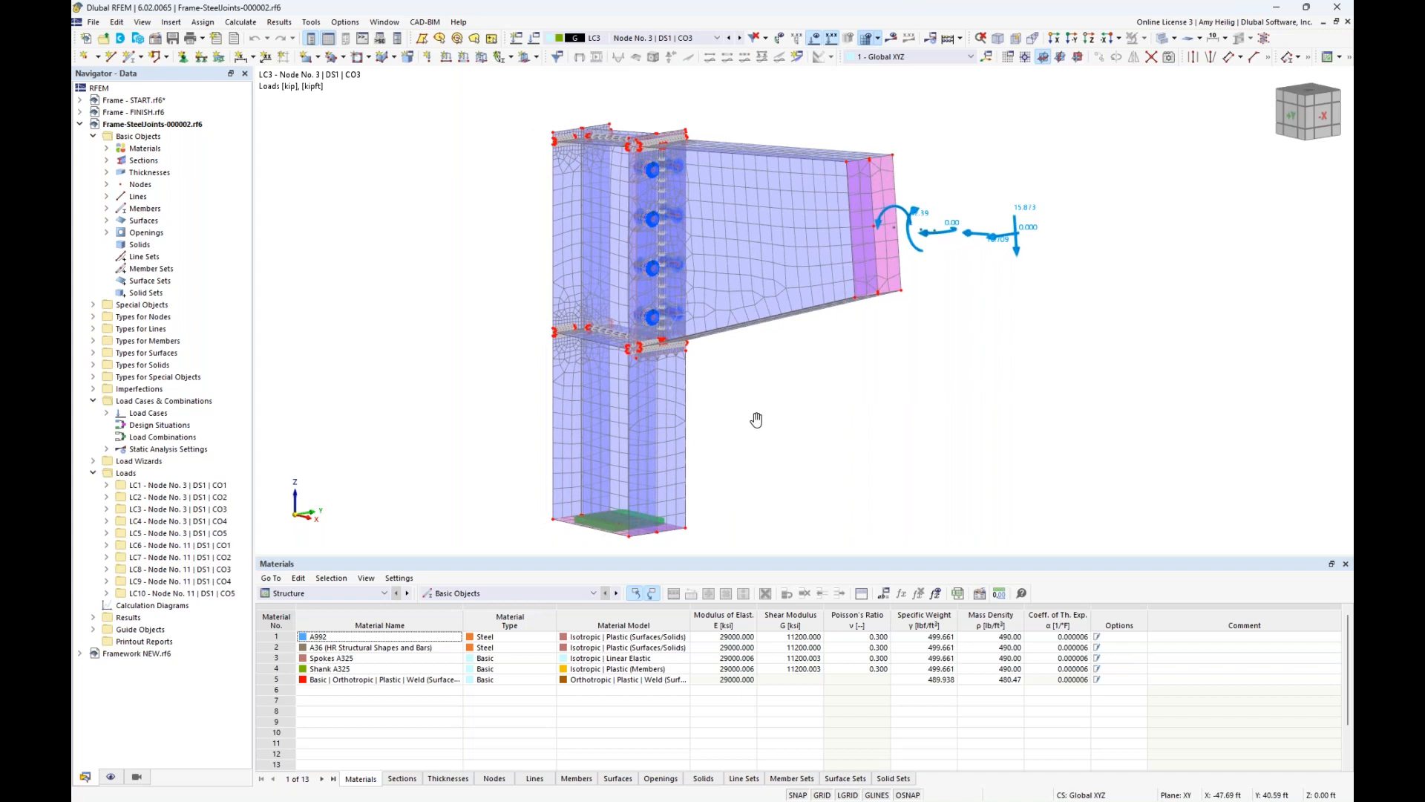
pyautogui.keyDown('ctrl'); pyautogui.moveTo(846, 388); pyautogui.dragTo(818, 368, button='middle'); pyautogui.keyUp('ctrl')
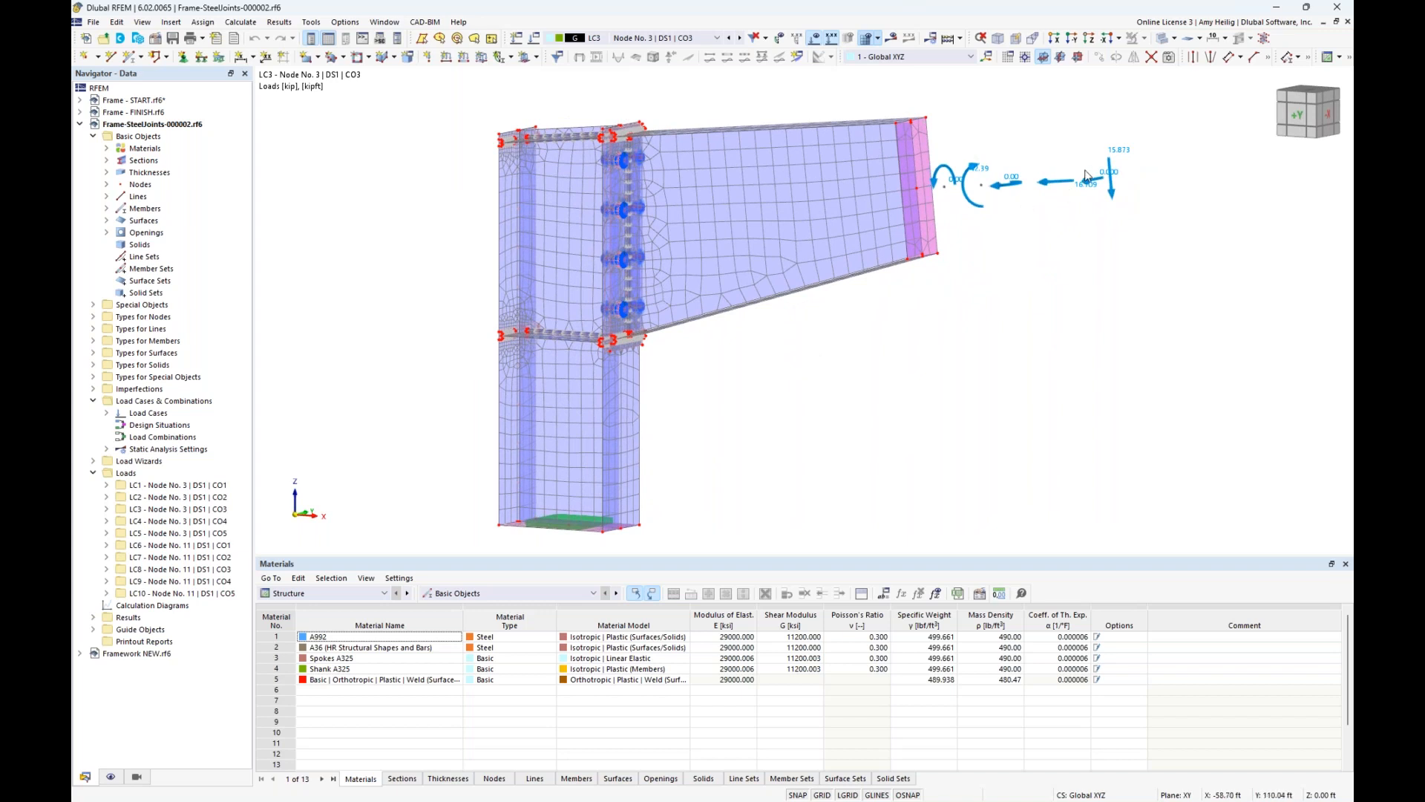
pyautogui.keyDown('ctrl'); pyautogui.moveTo(747, 265); pyautogui.dragTo(765, 274, button='middle'); pyautogui.keyUp('ctrl')
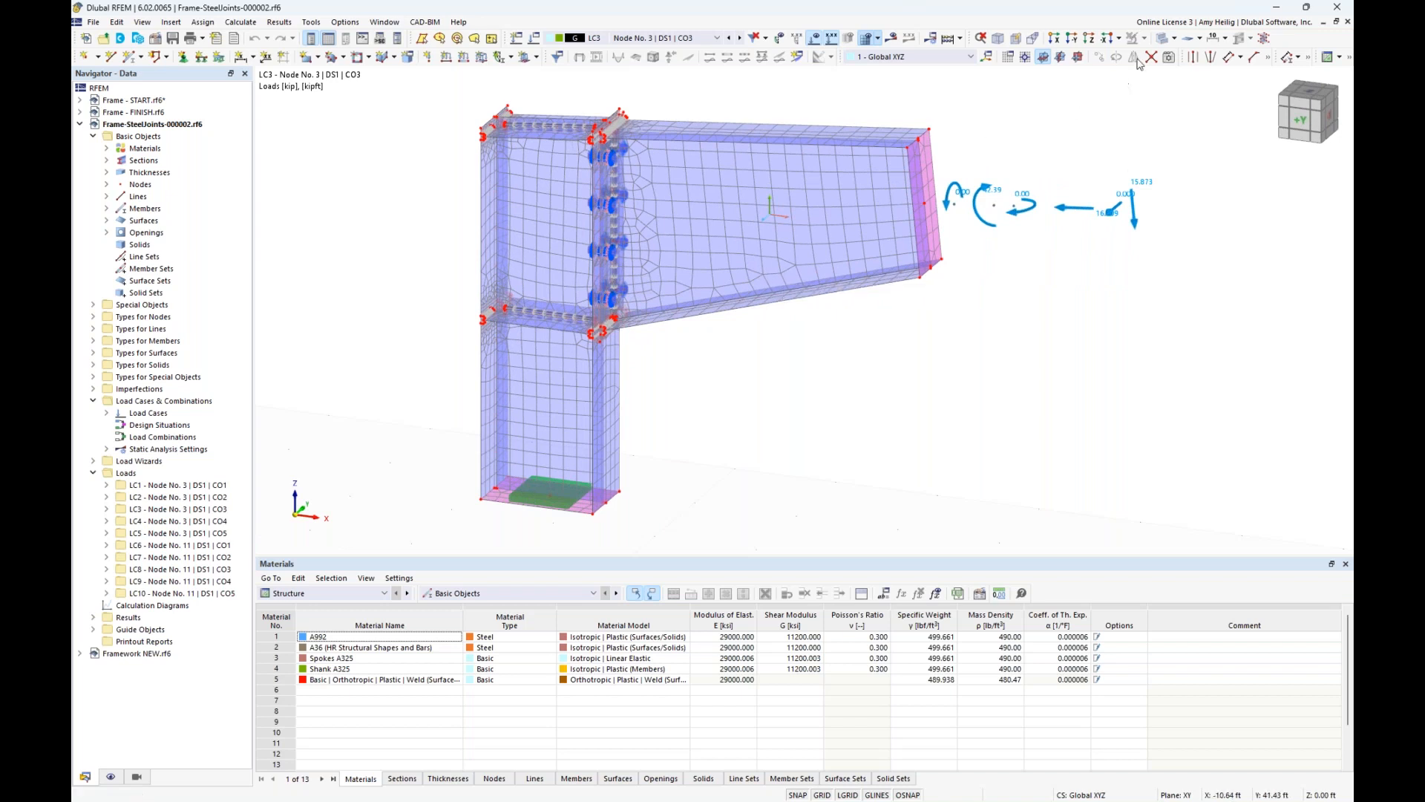
# - Display the joint submodel as a wireframe and inspect the stiffener and bolt area
pyautogui.click(1163, 38)
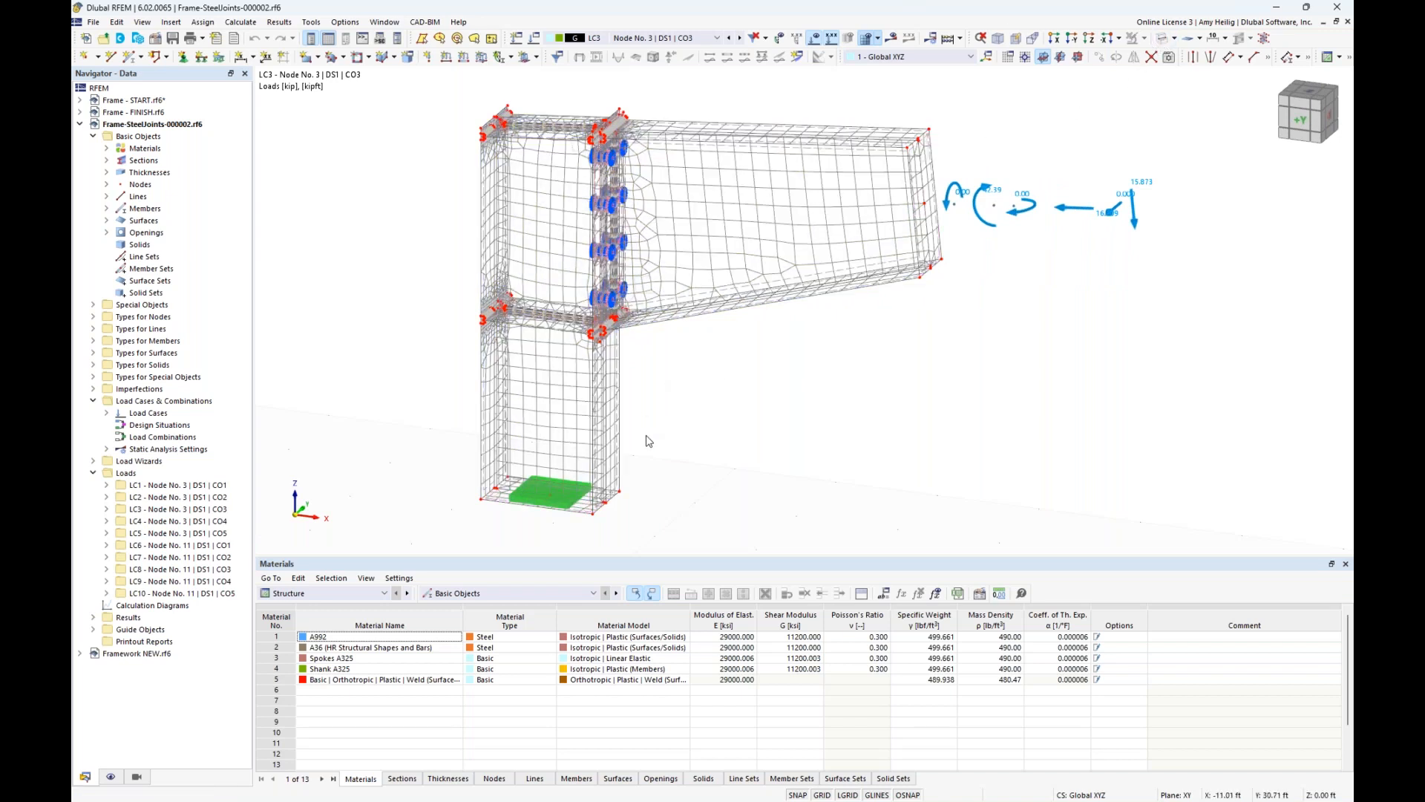
pyautogui.scroll(3, 522, 323)
pyautogui.scroll(2, 521, 318)
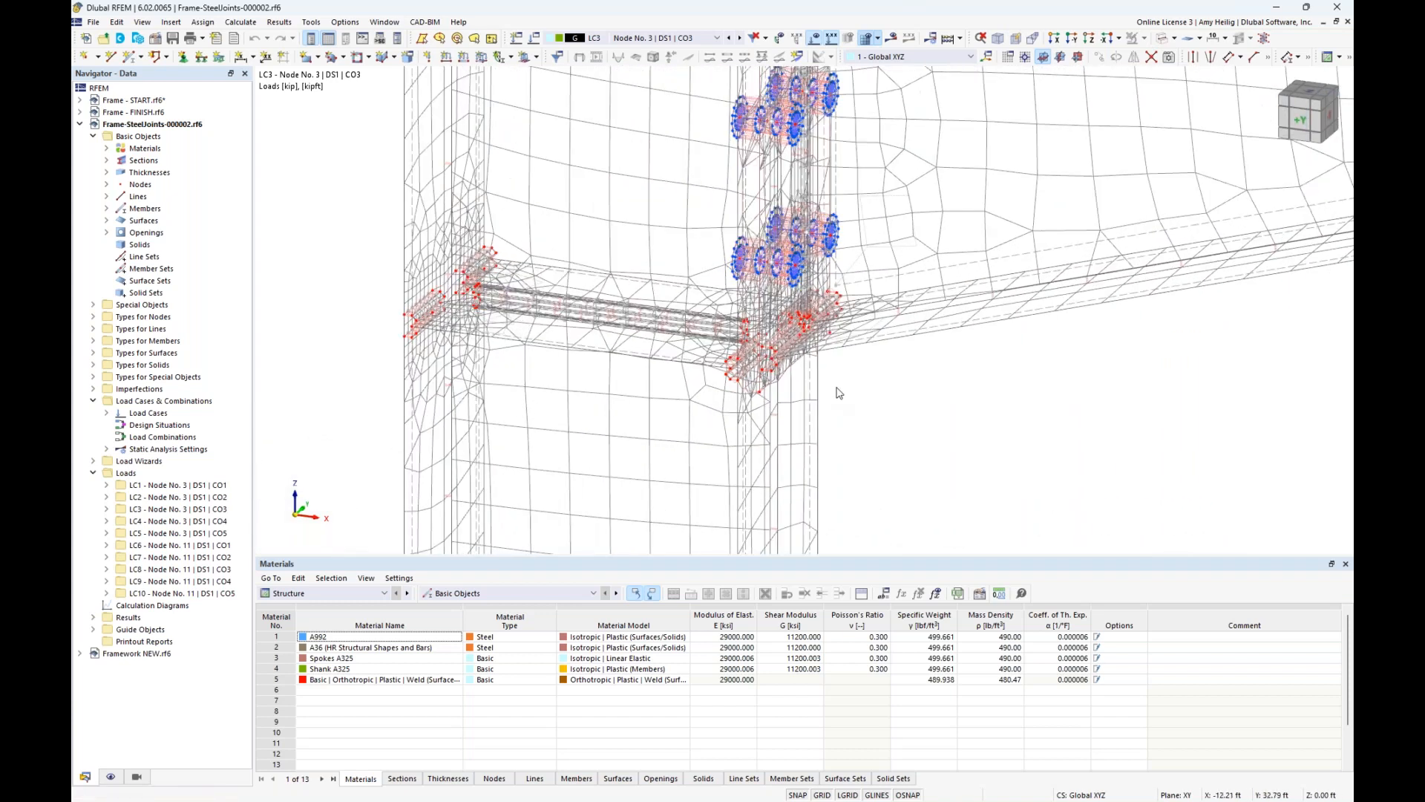
pyautogui.scroll(-1, 747, 333)
pyautogui.scroll(-5, 746, 333)
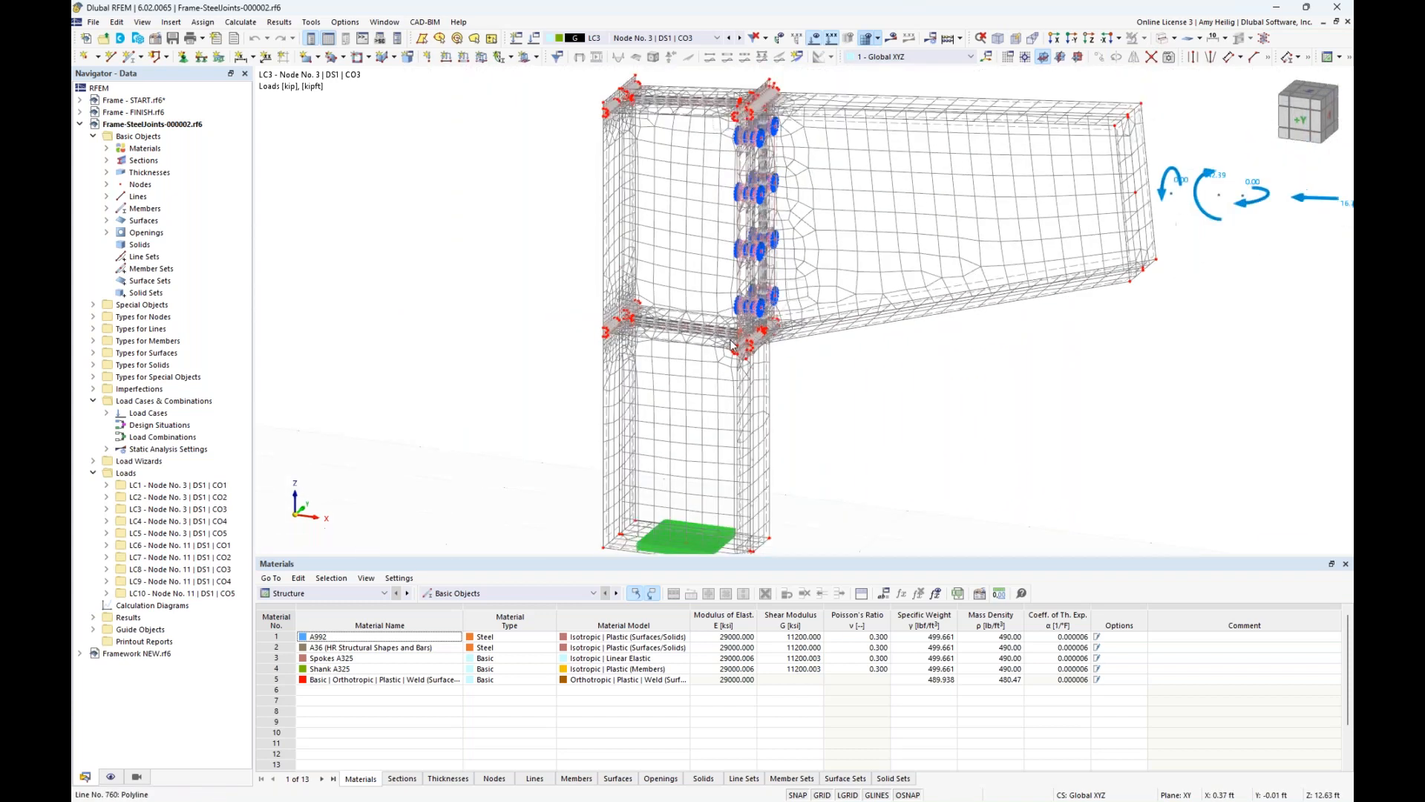
# - Turn off the mesh display and examine the rigid links at the welds and the bolt modeling up close
pyautogui.click(109, 777)
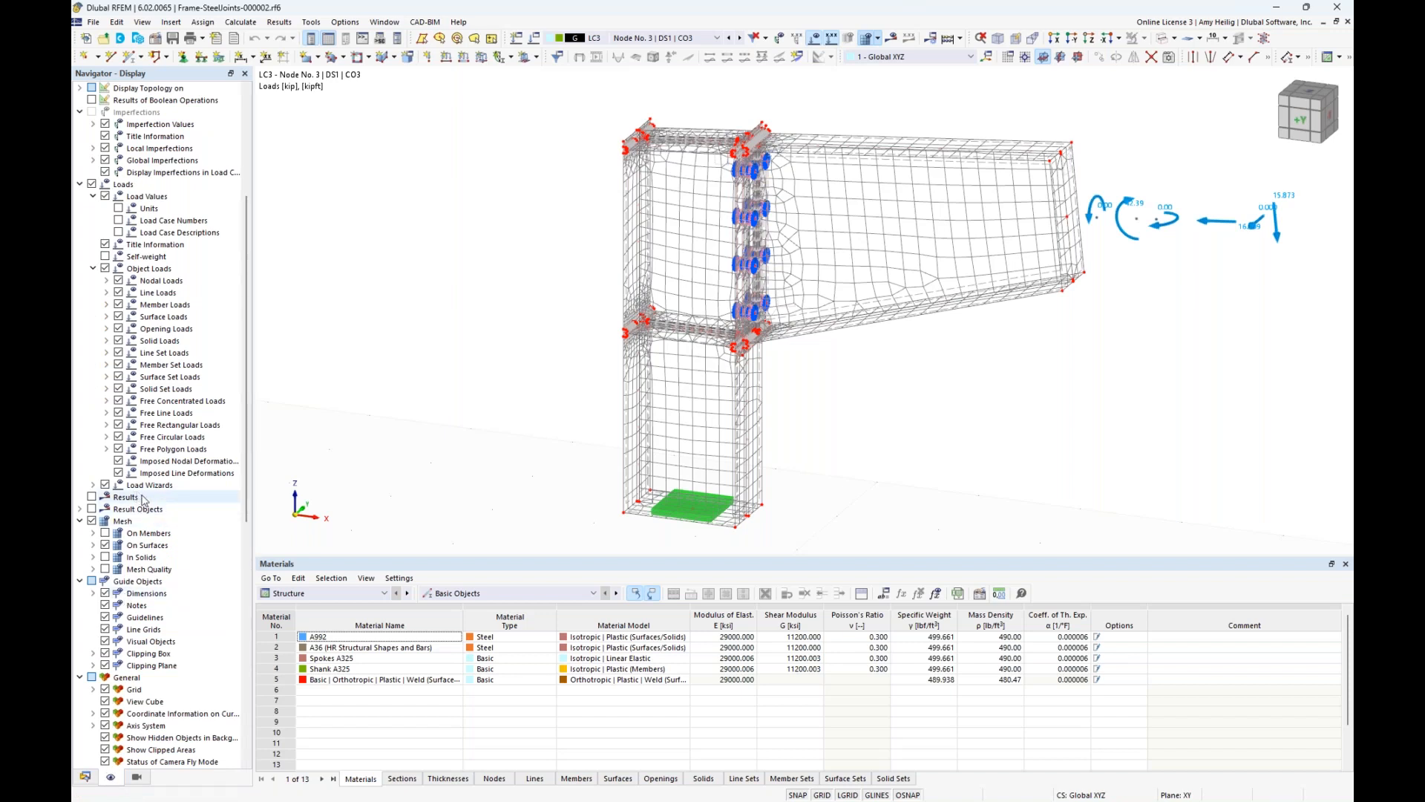
pyautogui.click(92, 521)
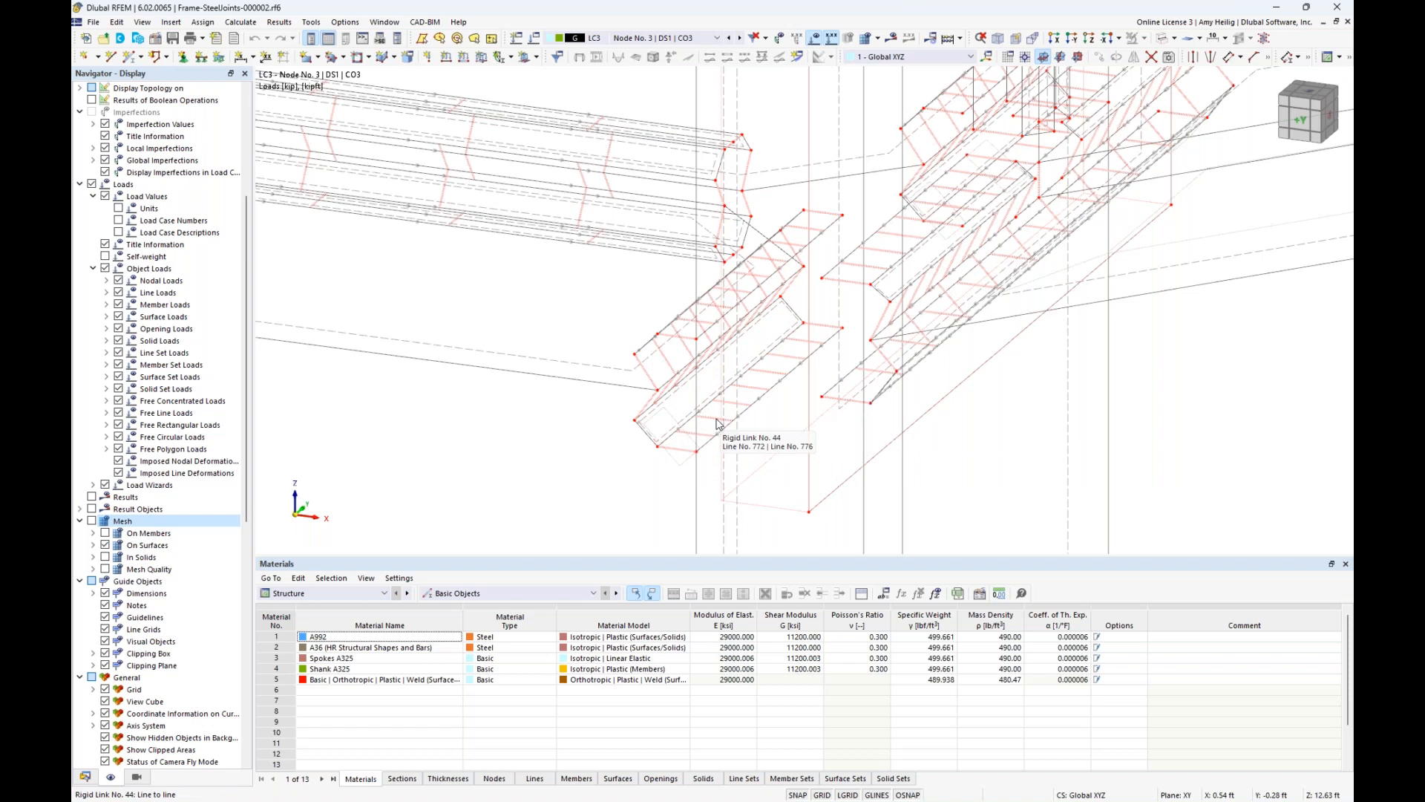
pyautogui.scroll(-5, 718, 423)
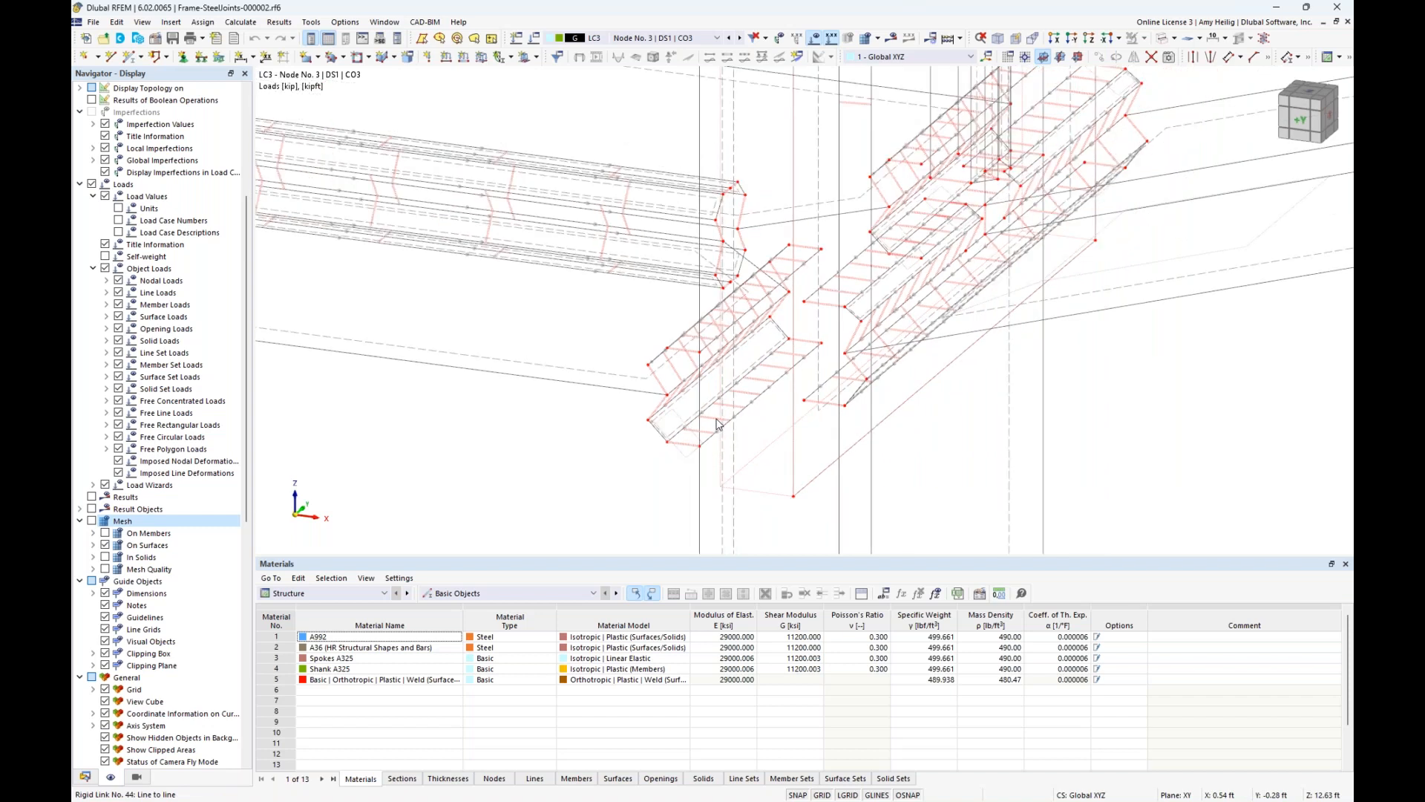
pyautogui.moveTo(742, 287); pyautogui.dragTo(667, 383, button='middle')
pyautogui.scroll(6, 746, 278)
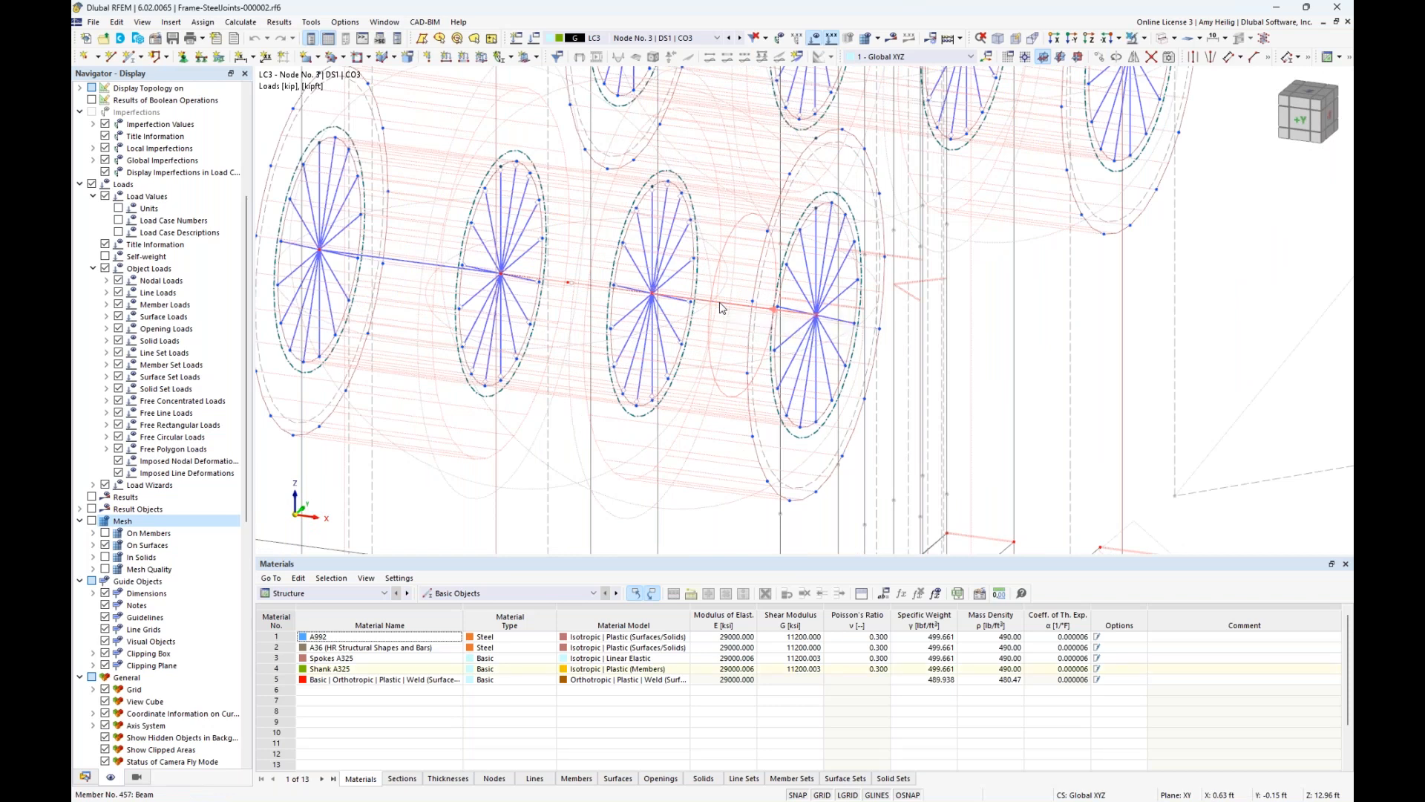
# - Inspect the bolt shank beam member's type, section and material, and close its properties without changes
pyautogui.doubleClick(723, 308)
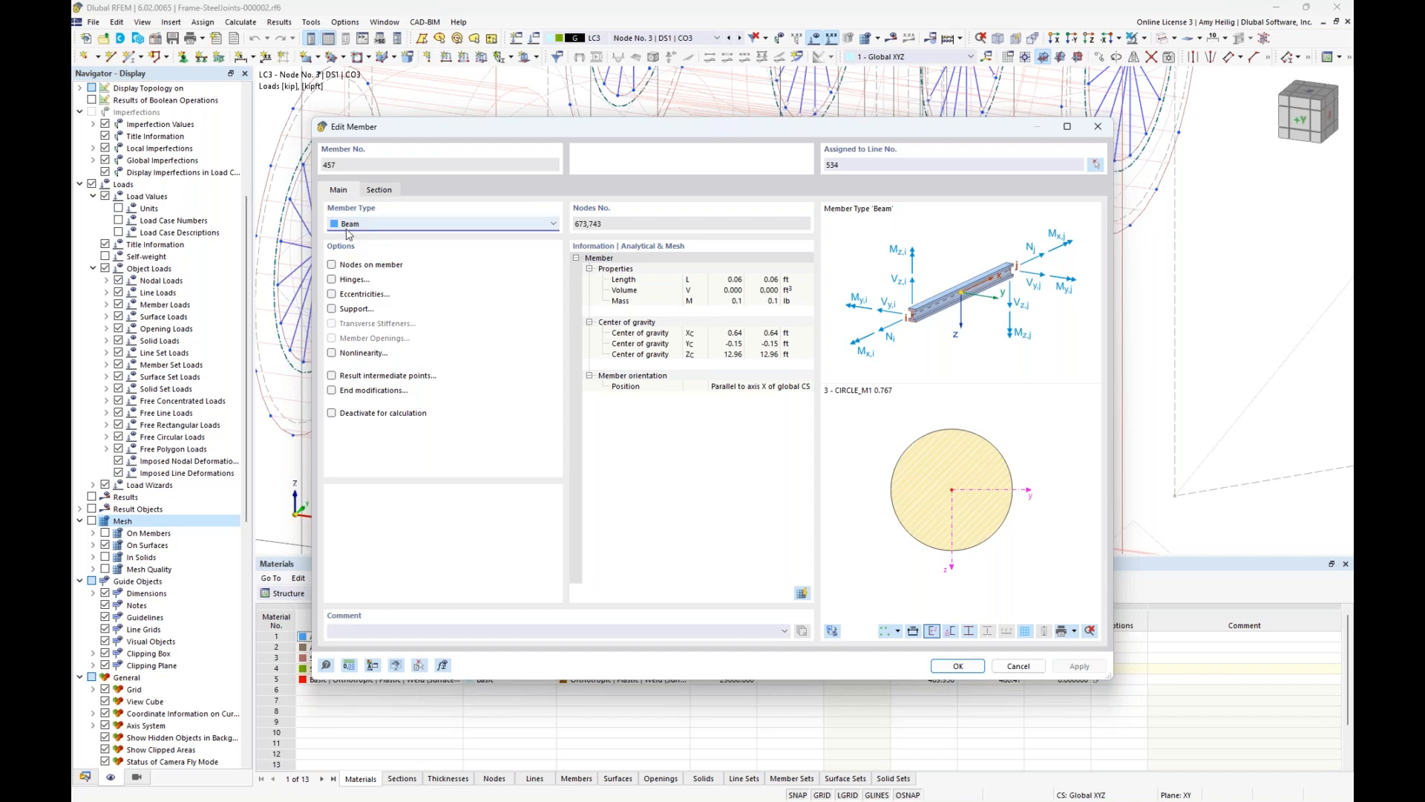
pyautogui.click(375, 192)
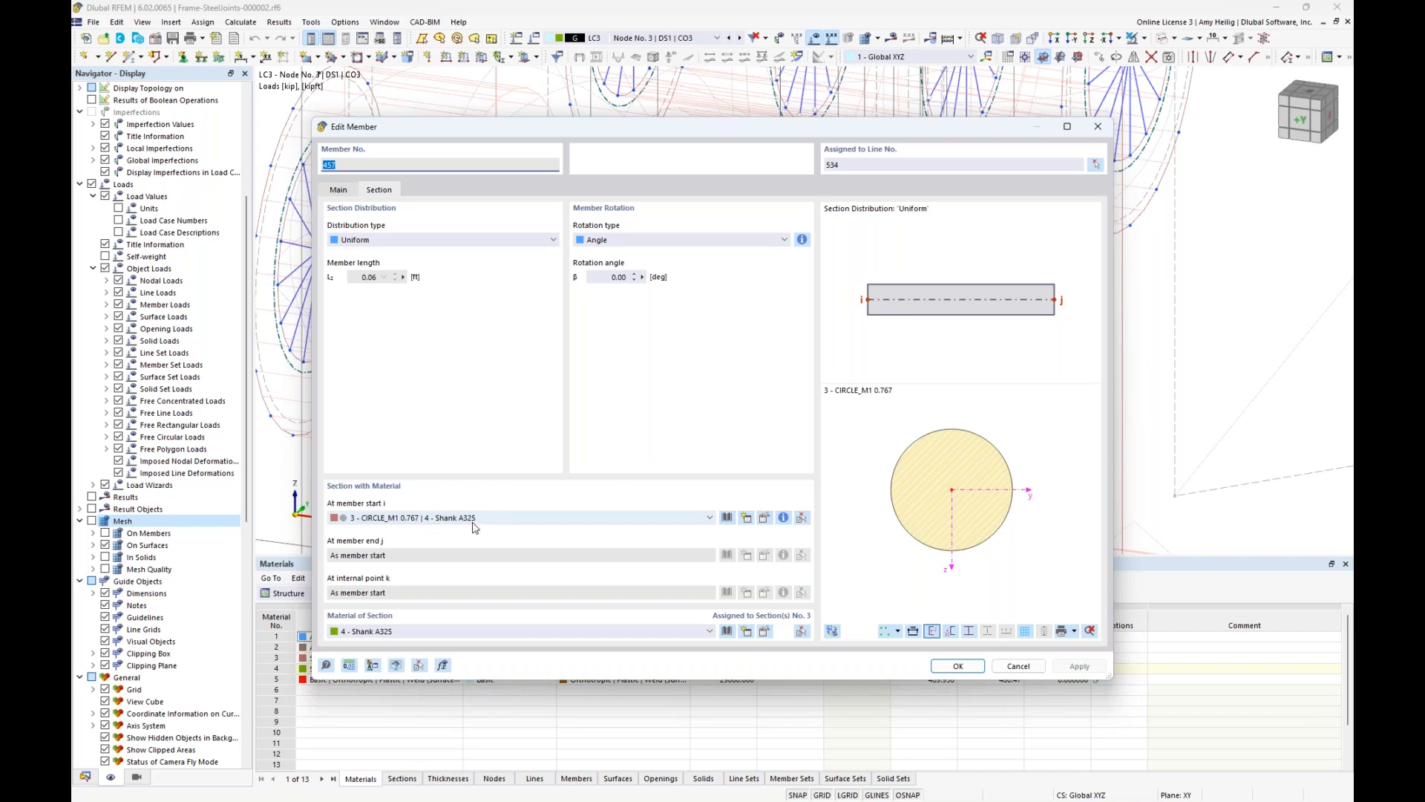
pyautogui.click(1019, 666)
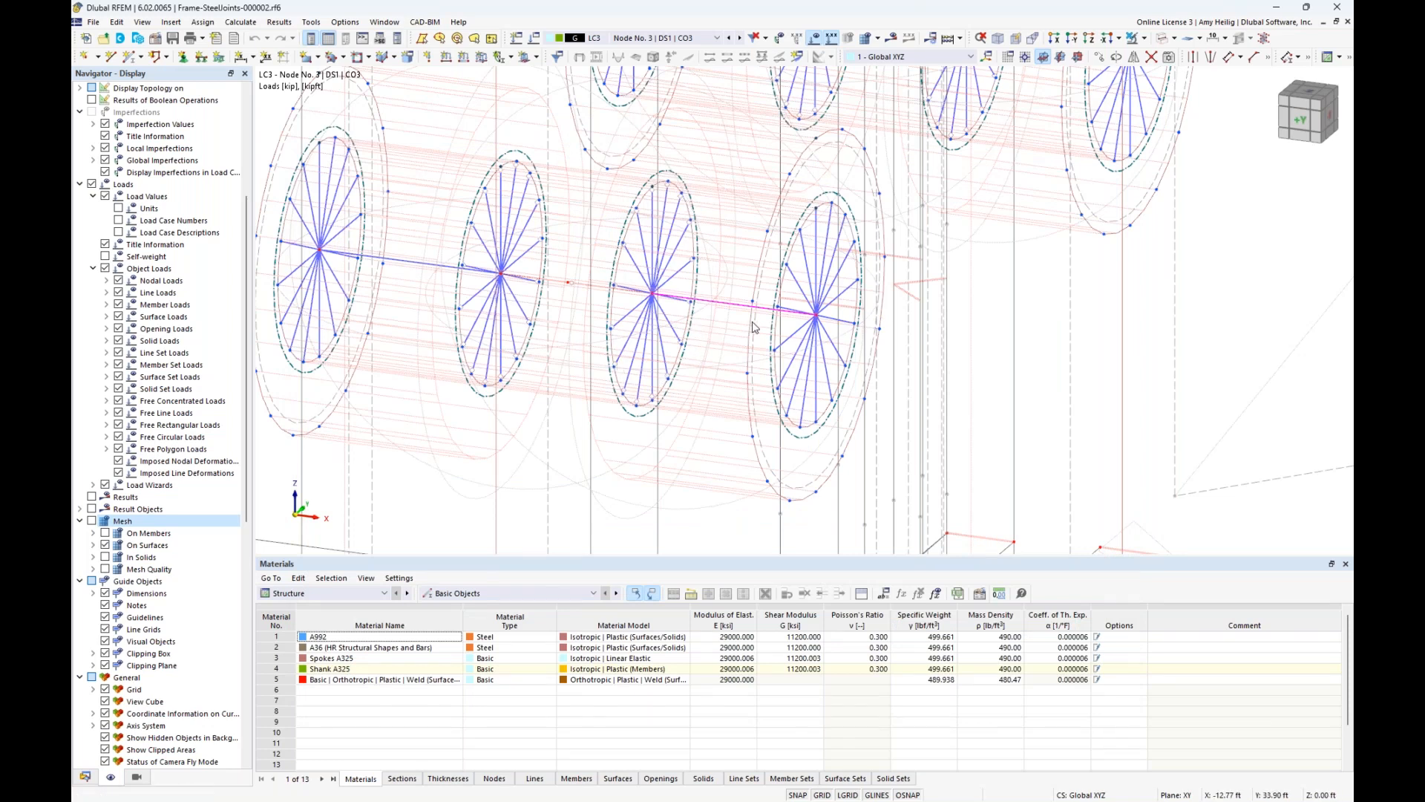
# - Inspect the bolt spoke beam member's main properties and nonlinearity assignment, and close its properties without changes
pyautogui.doubleClick(635, 265)
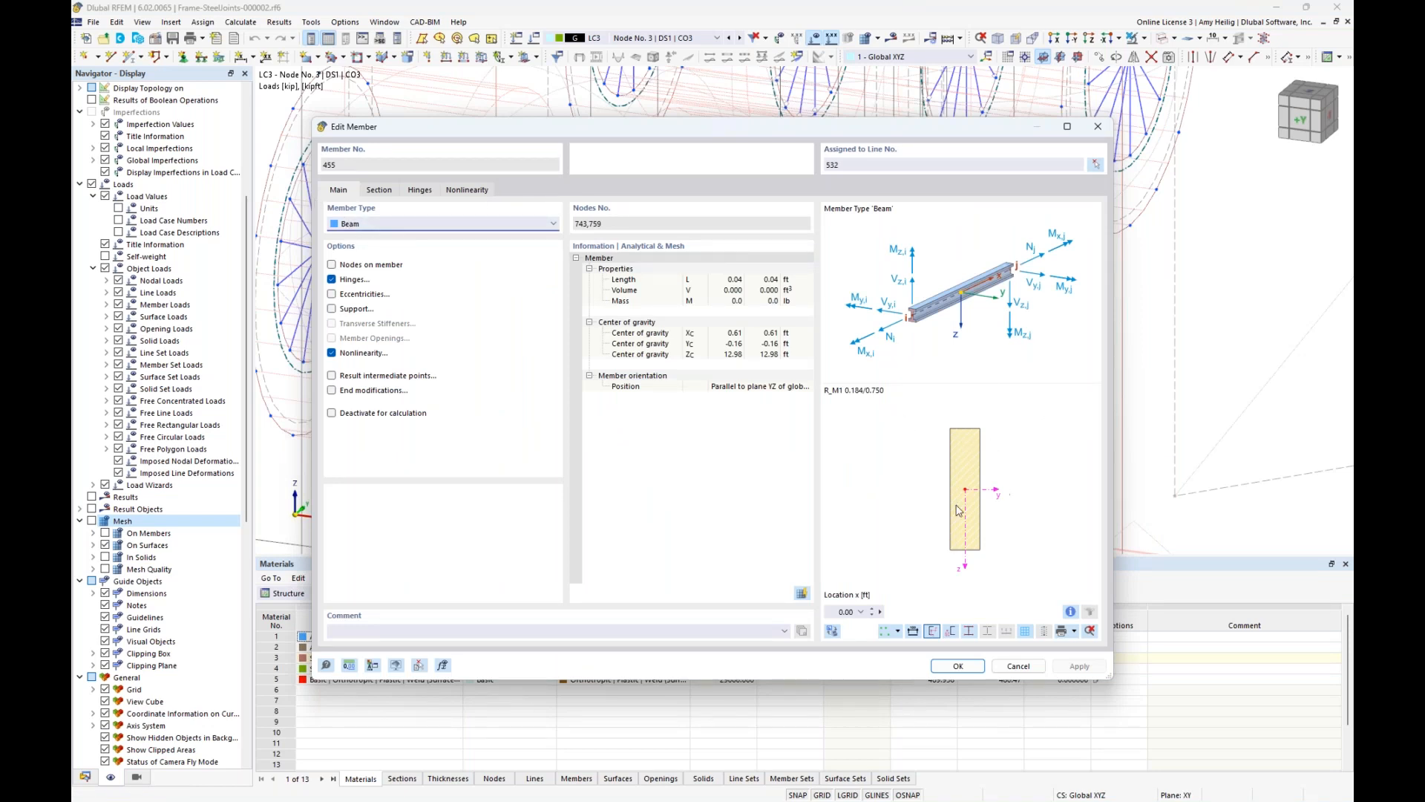
pyautogui.moveTo(881, 138); pyautogui.dragTo(876, 330)
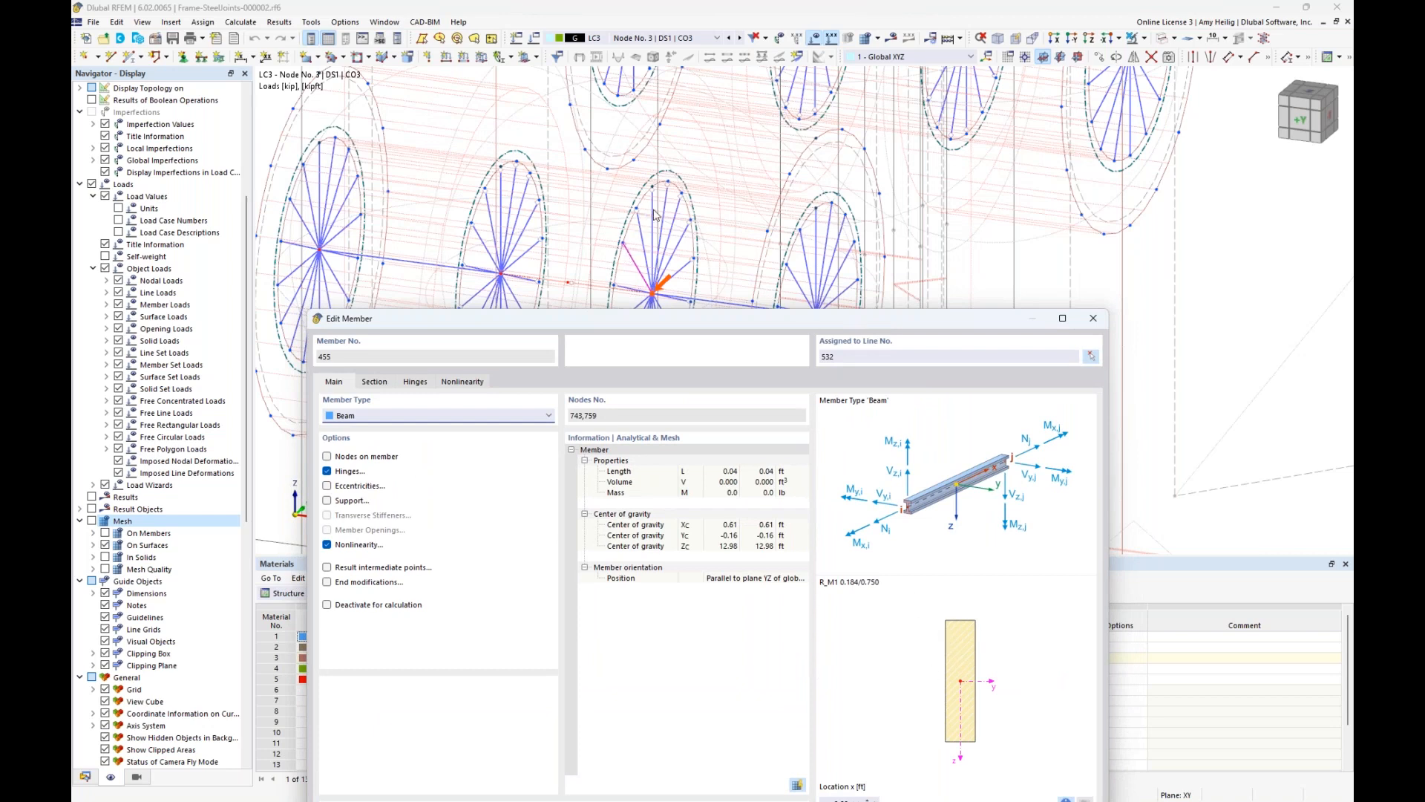
pyautogui.moveTo(693, 323); pyautogui.dragTo(706, 132)
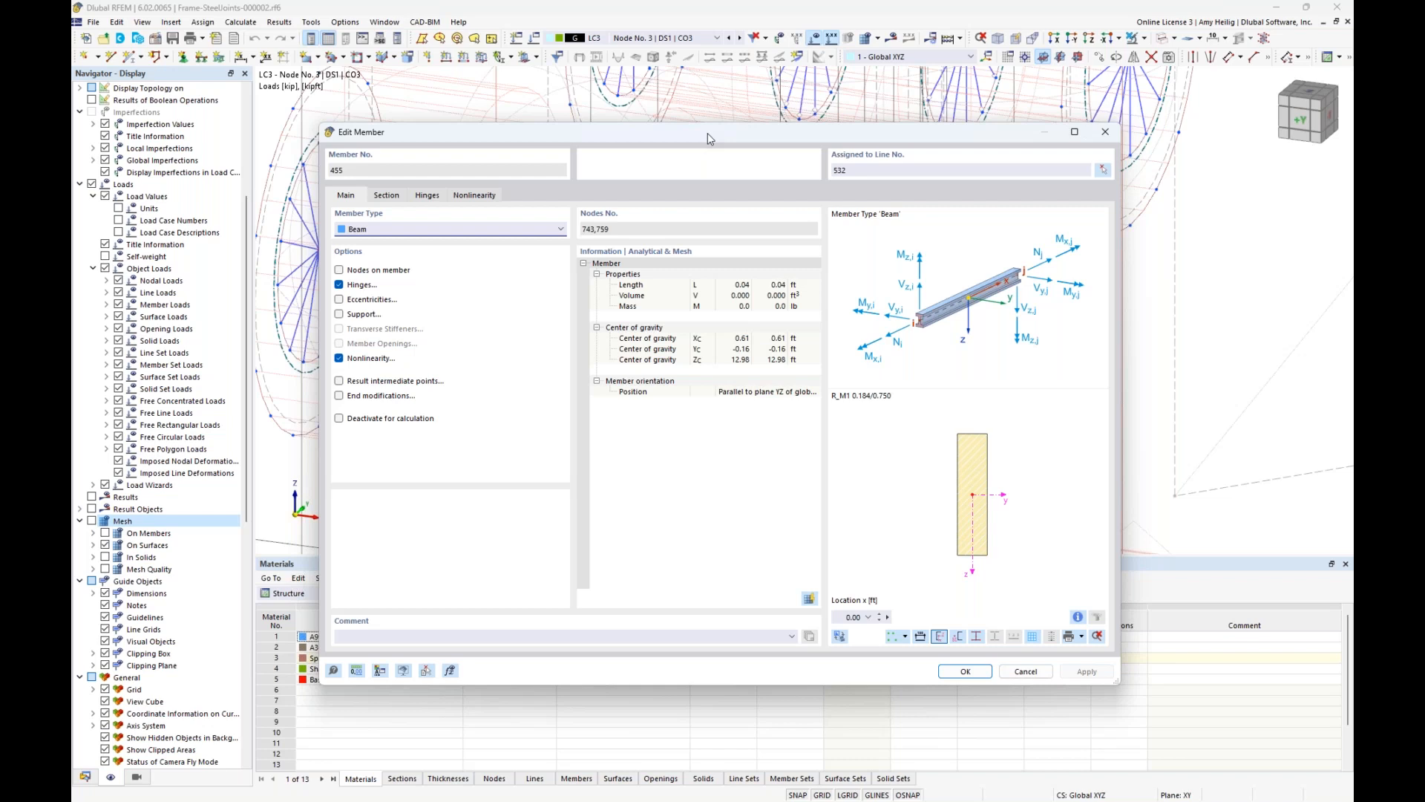
pyautogui.click(470, 196)
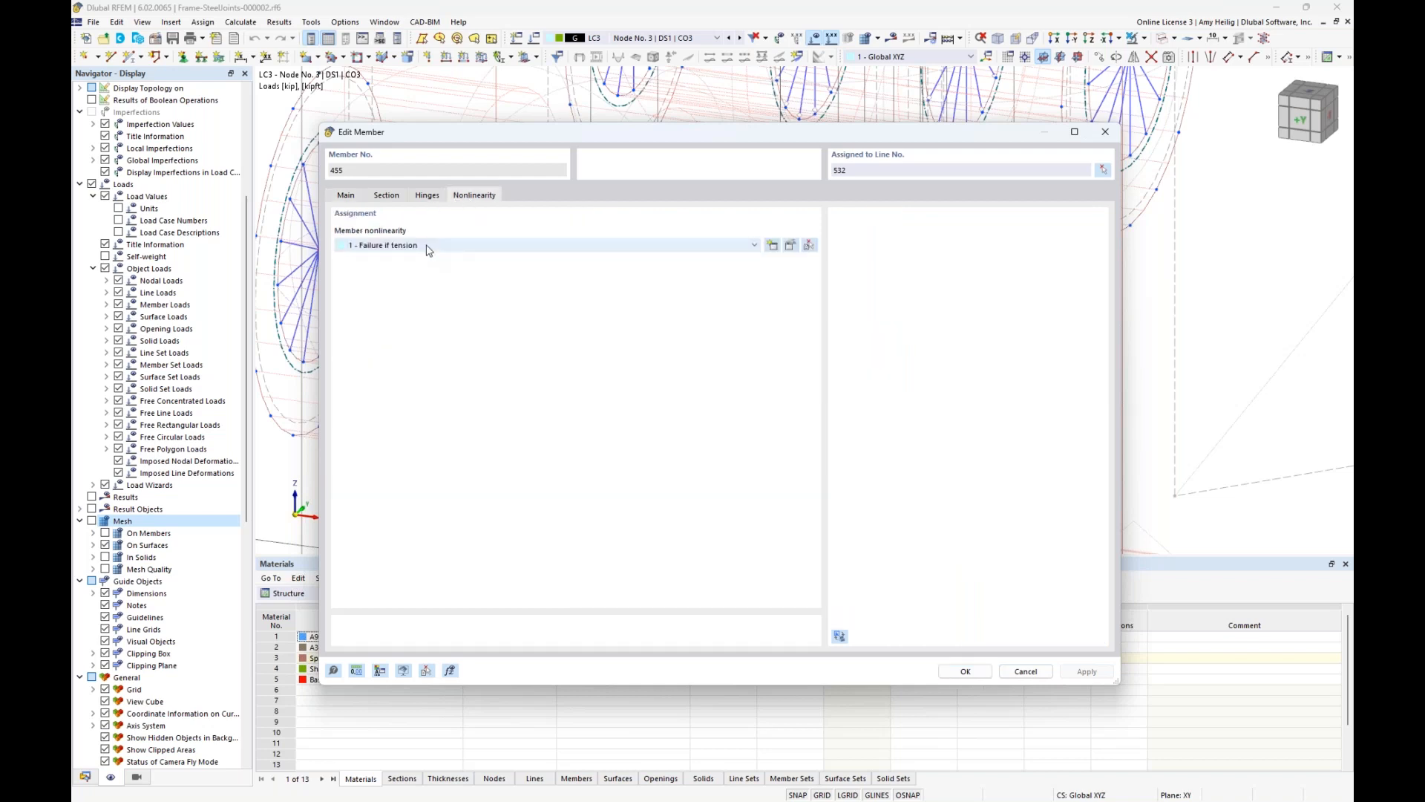
pyautogui.moveTo(512, 137); pyautogui.dragTo(674, 199)
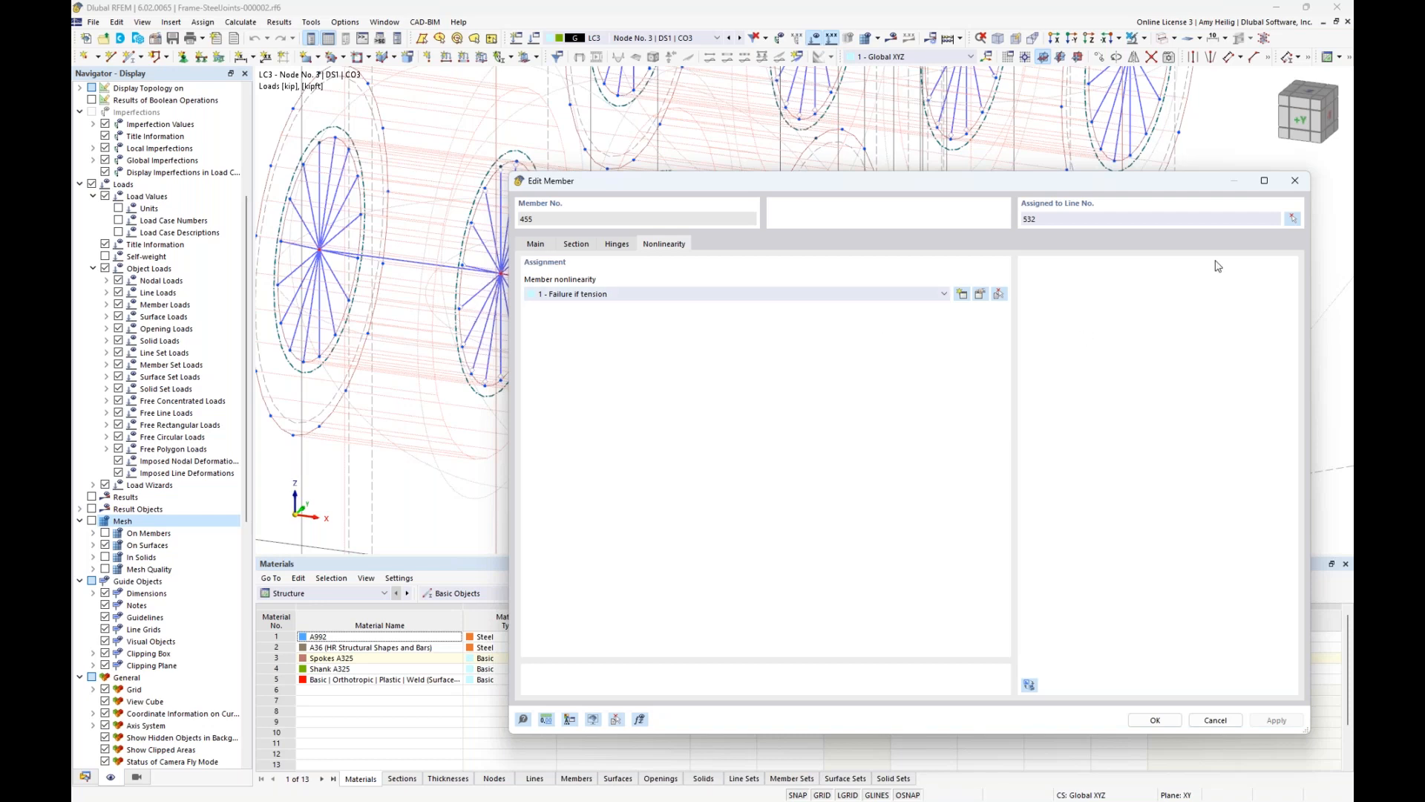
pyautogui.click(1295, 181)
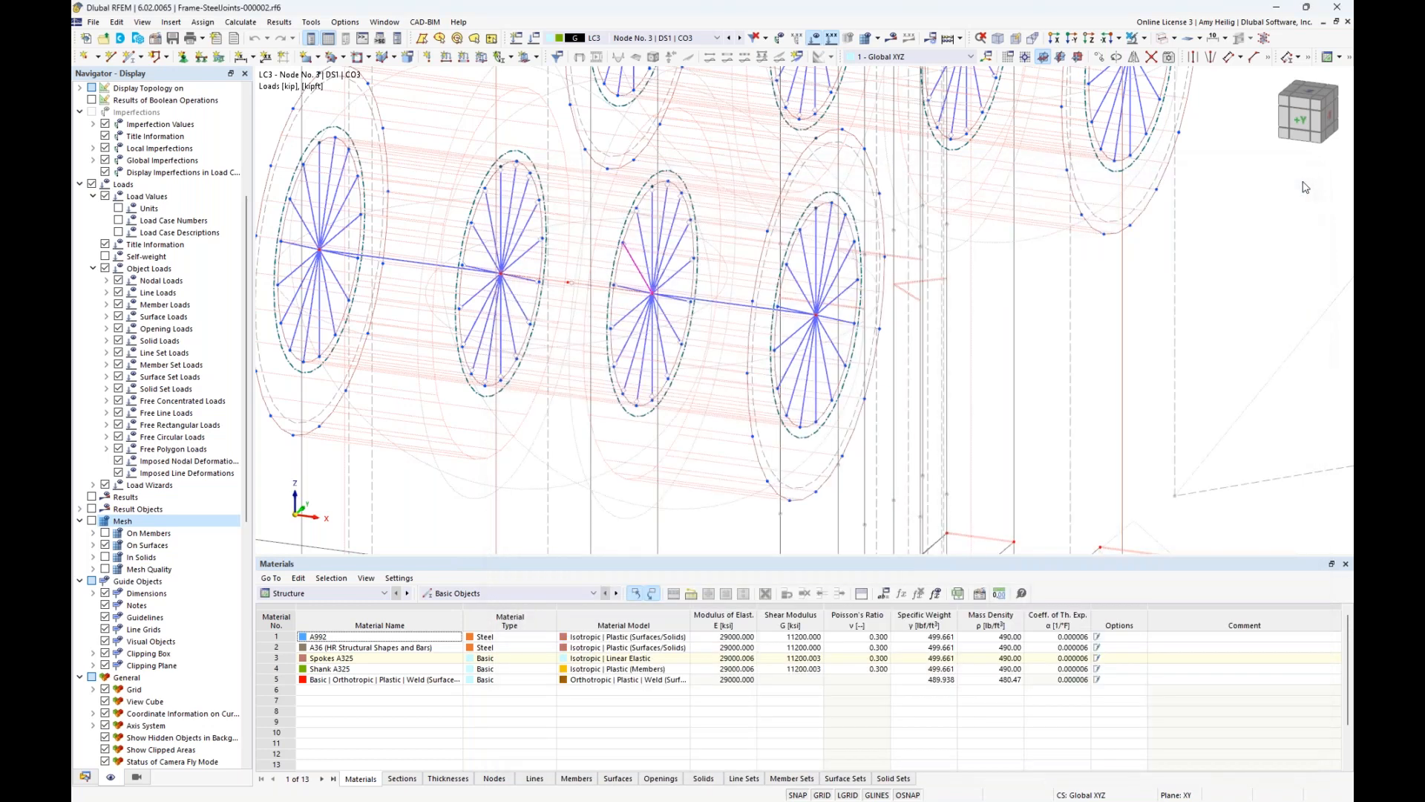
# - Show the whole joint submodel with transparent solid surfaces and highlight the parts assigned to material A992
pyautogui.scroll(-3, 781, 269)
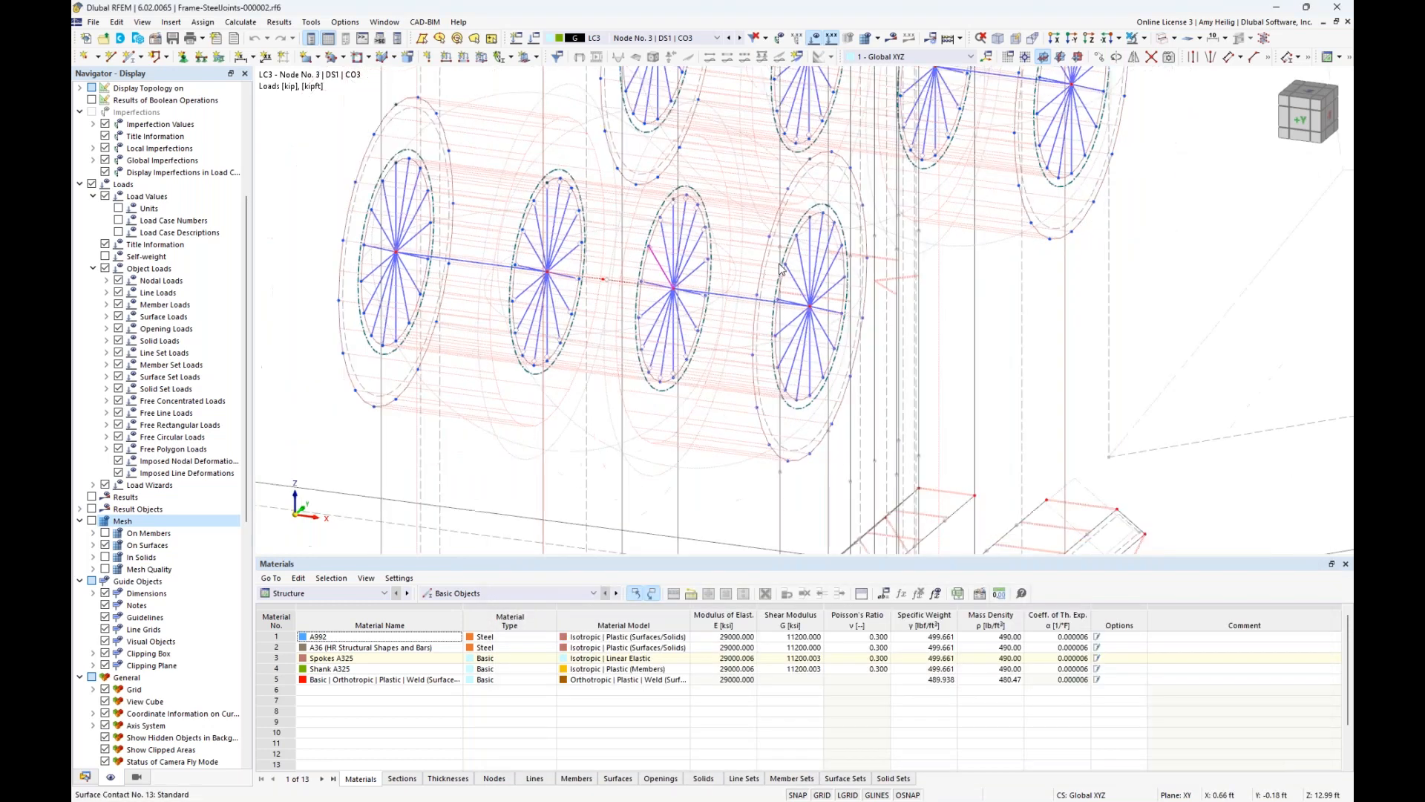
pyautogui.scroll(-8, 782, 269)
pyautogui.scroll(-2, 871, 364)
pyautogui.scroll(-5, 725, 401)
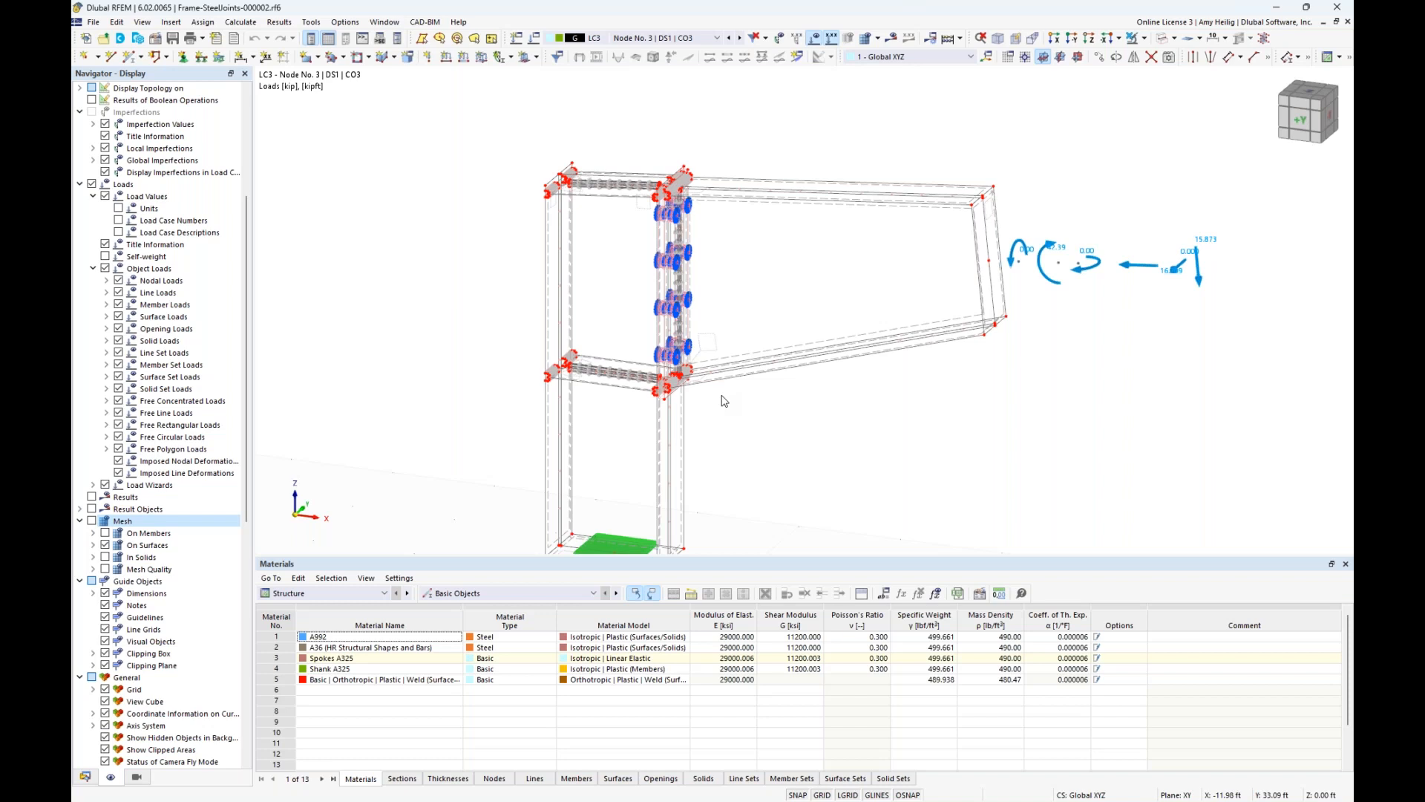
pyautogui.moveTo(751, 426); pyautogui.dragTo(714, 397, button='middle')
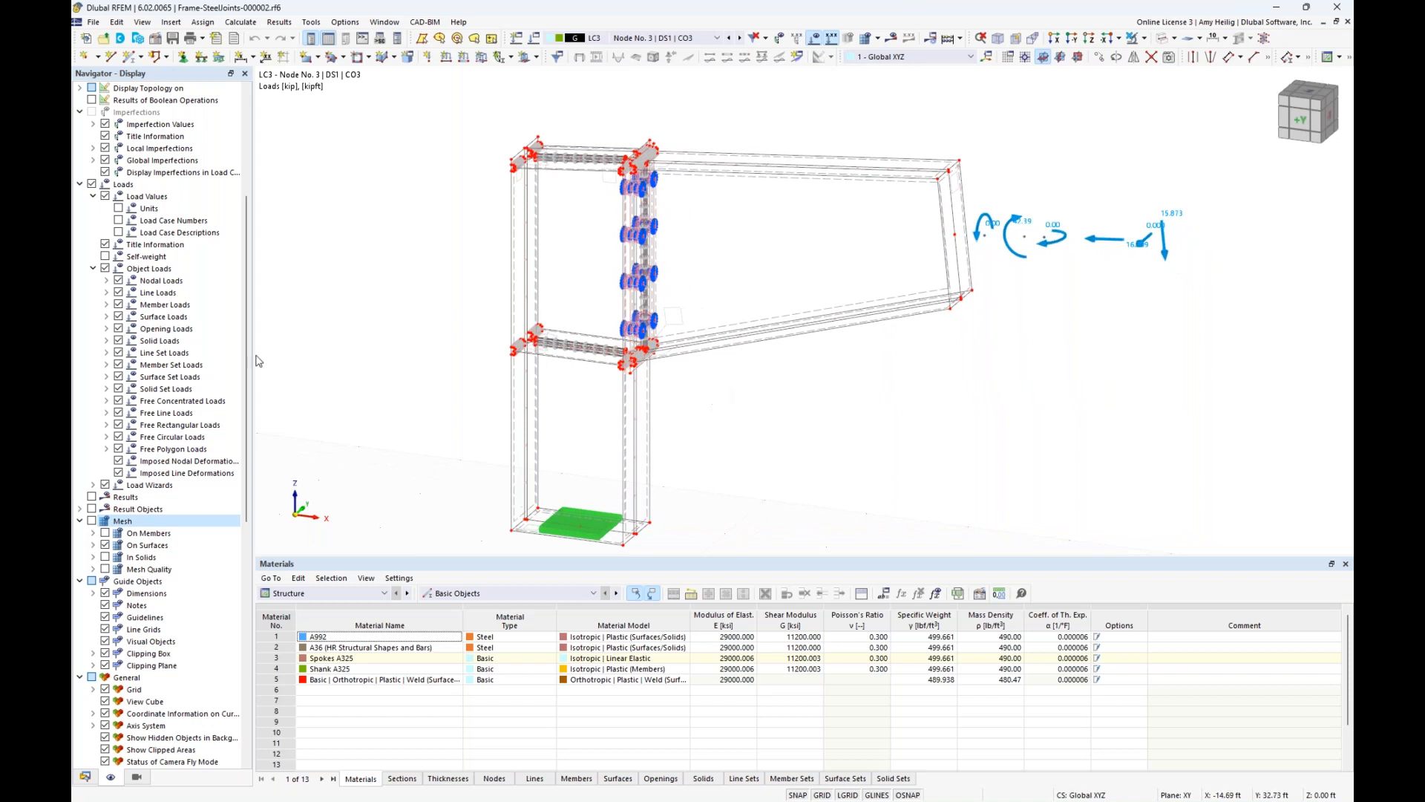
pyautogui.click(86, 777)
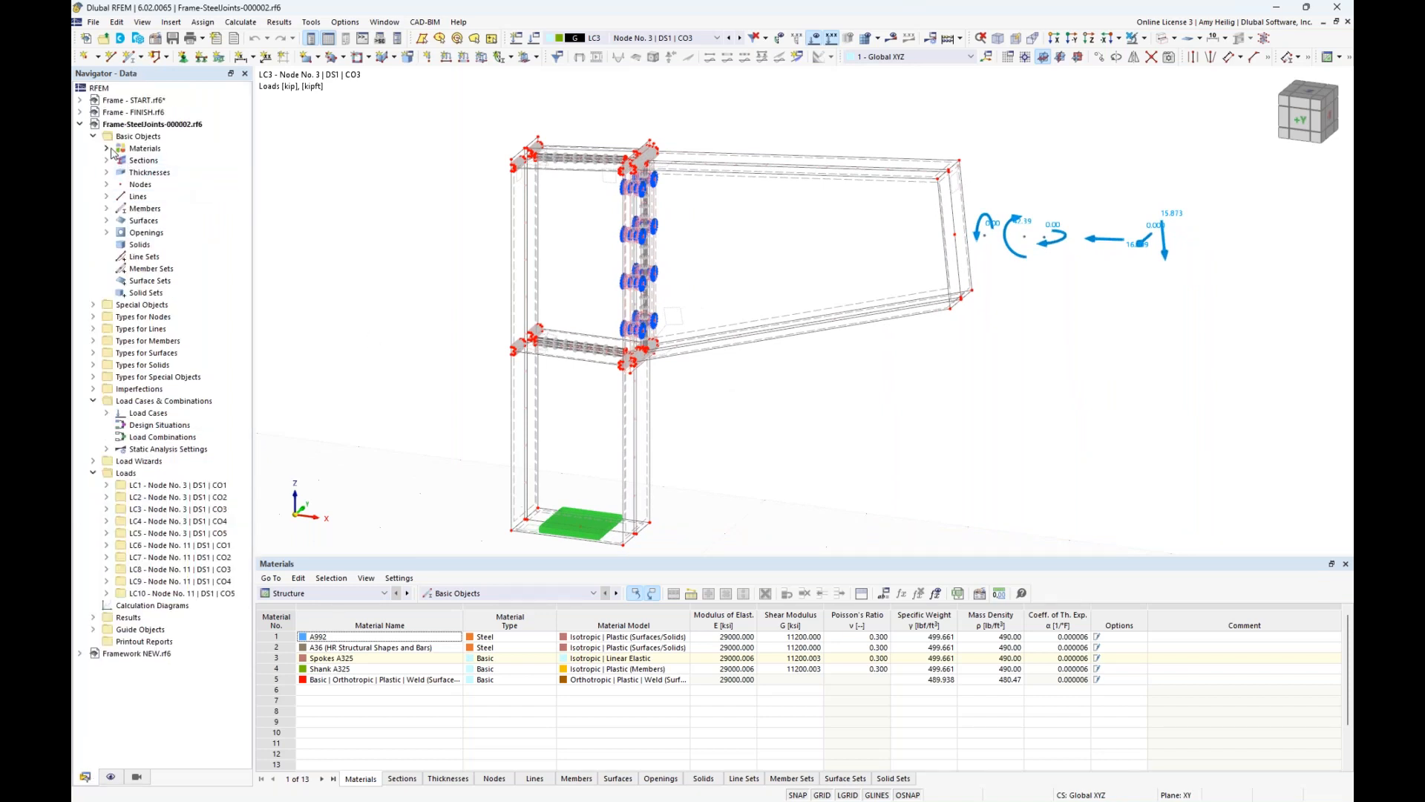
pyautogui.click(107, 149)
pyautogui.doubleClick(156, 161)
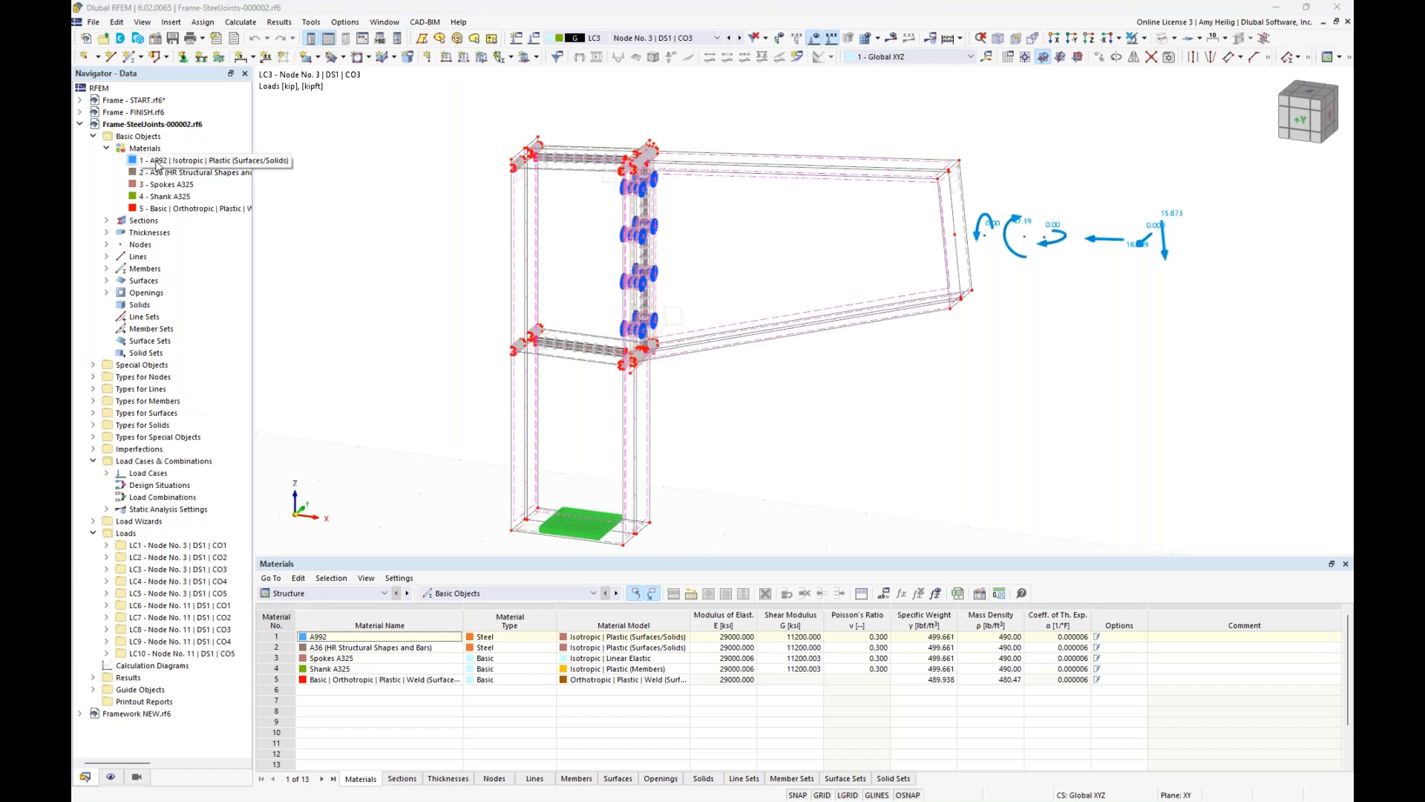
pyautogui.click(1163, 39)
pyautogui.click(1163, 40)
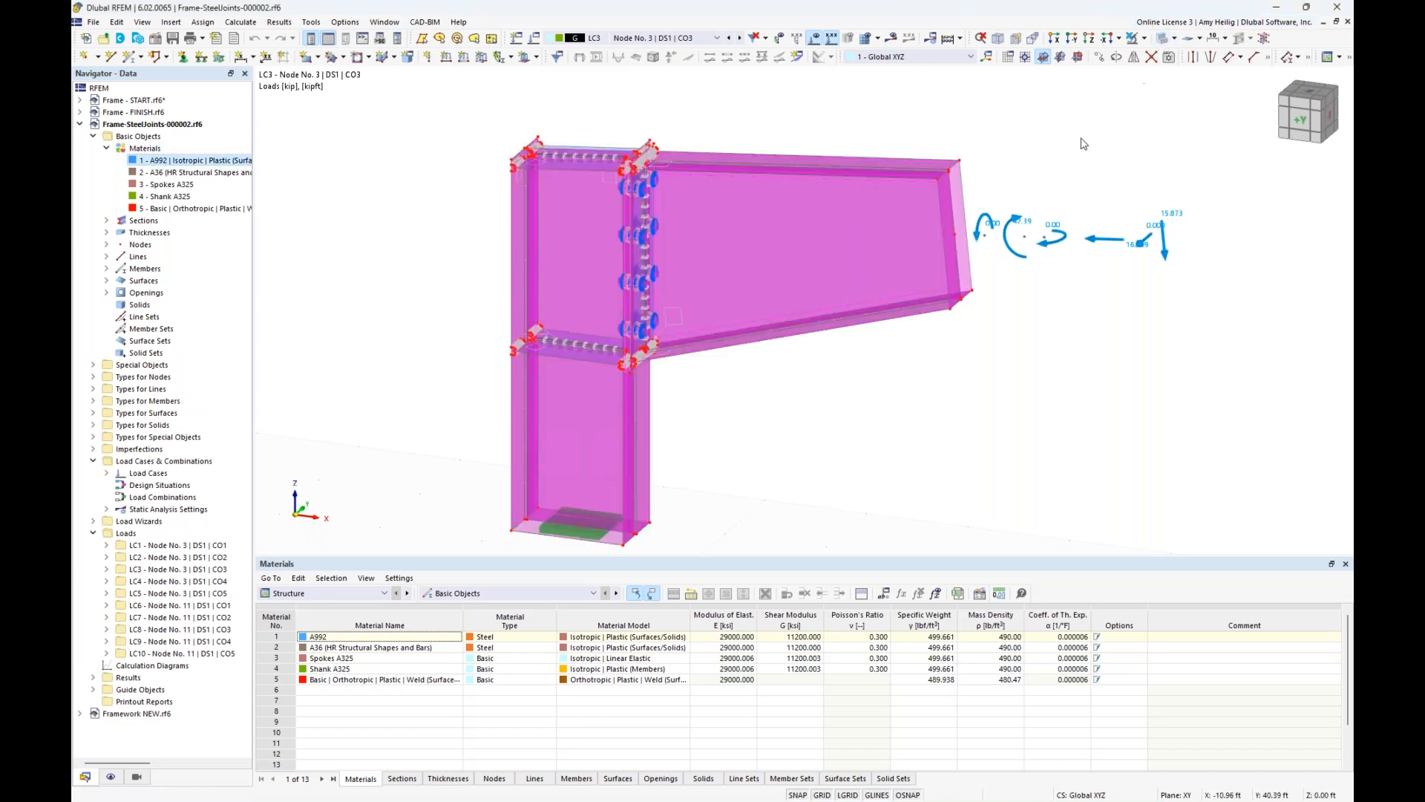
# - Highlight the parts using the A36, Spokes A325 and orthotropic weld materials one after another
pyautogui.click(160, 173)
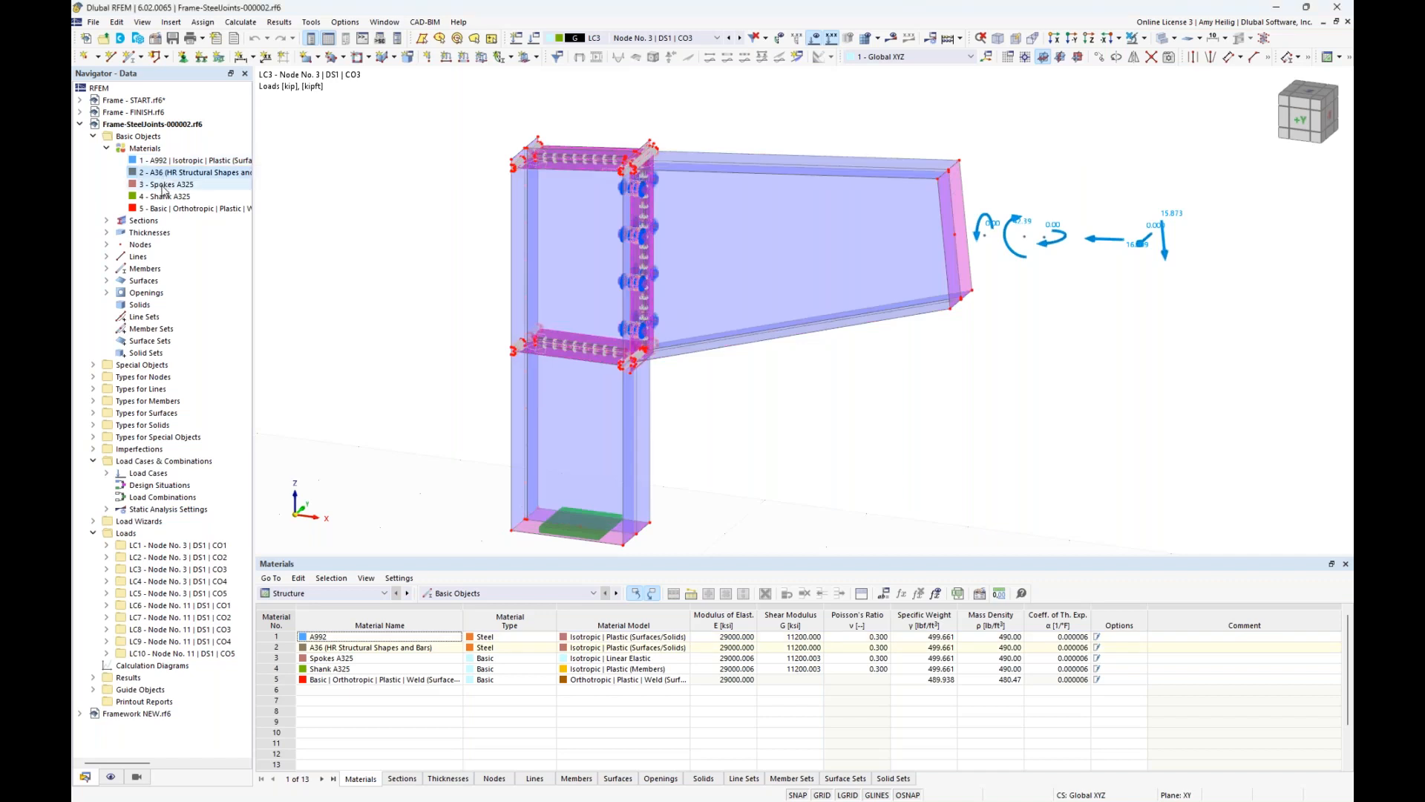
pyautogui.click(163, 185)
pyautogui.click(165, 208)
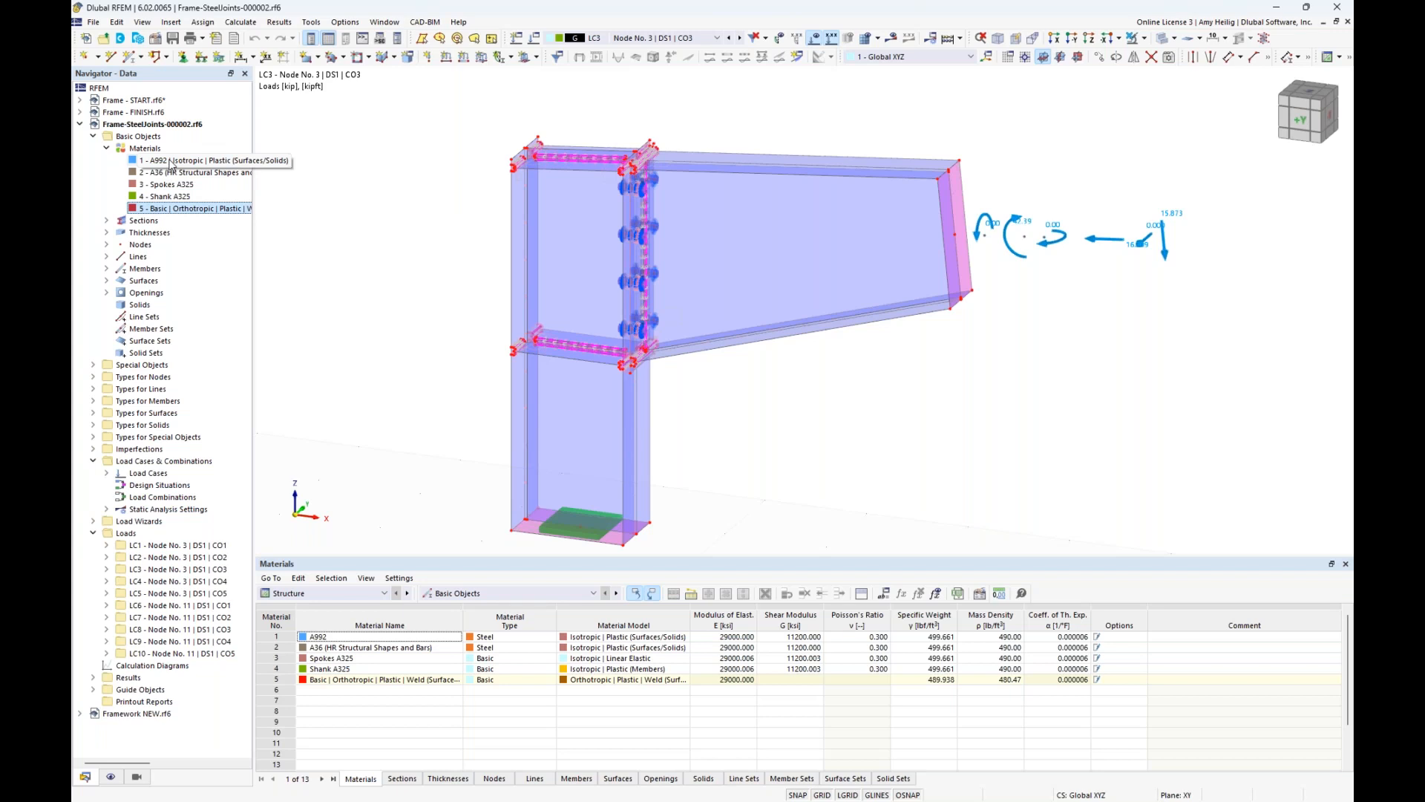
# - Step through load cases LC1 to LC5 and examine the forces and moments applied at the beam's end surface
pyautogui.click(717, 39)
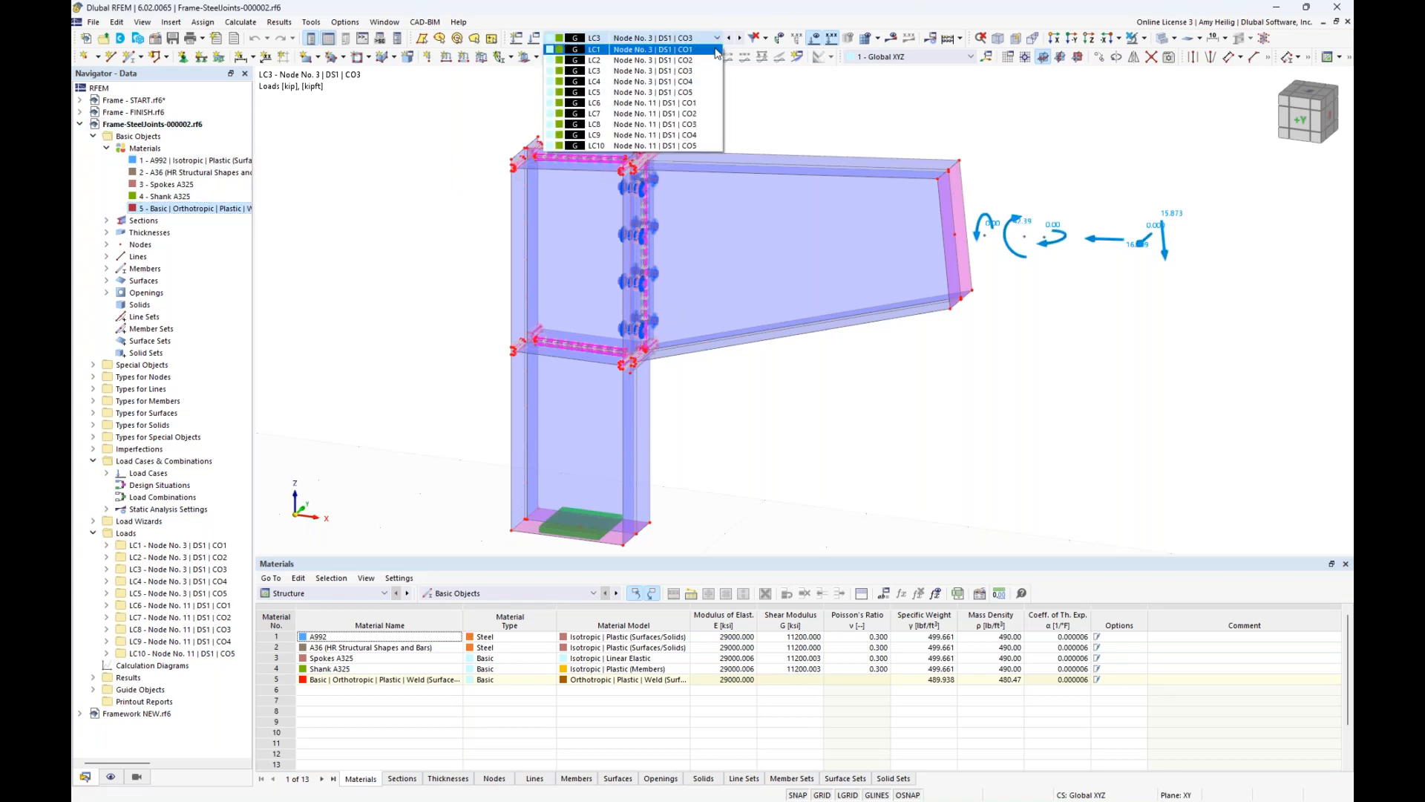
pyautogui.click(717, 50)
pyautogui.moveTo(1036, 172); pyautogui.dragTo(942, 174, button='middle')
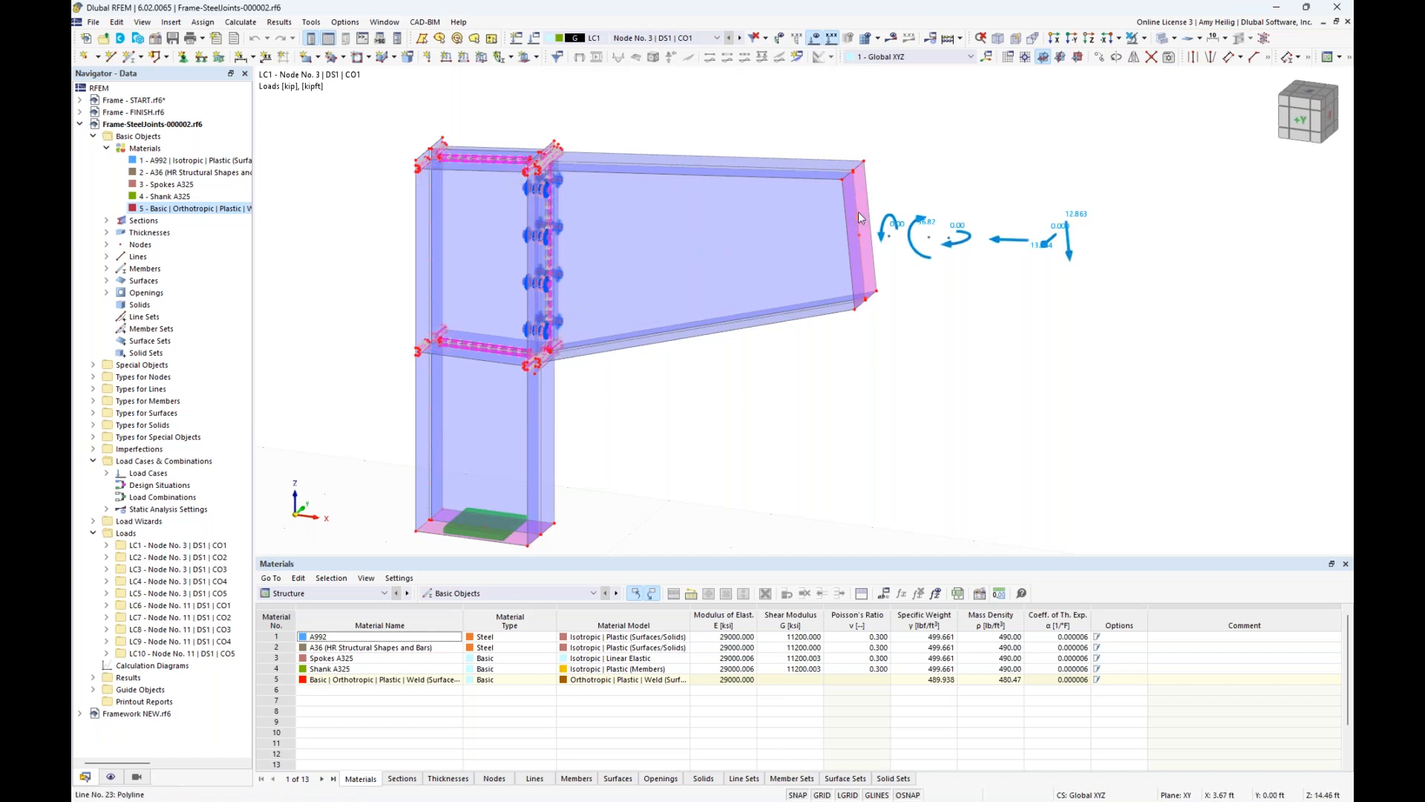
pyautogui.click(740, 38)
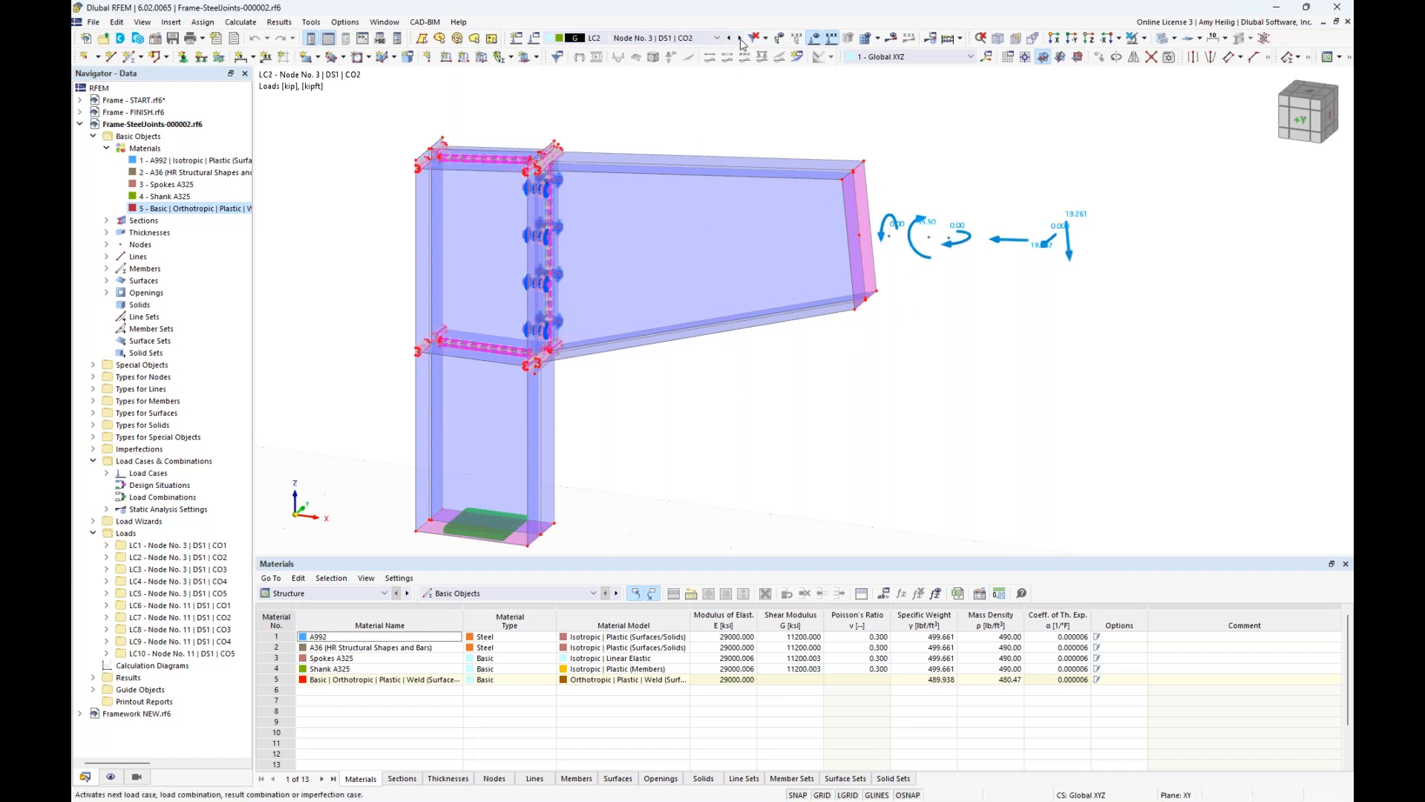
pyautogui.click(740, 38)
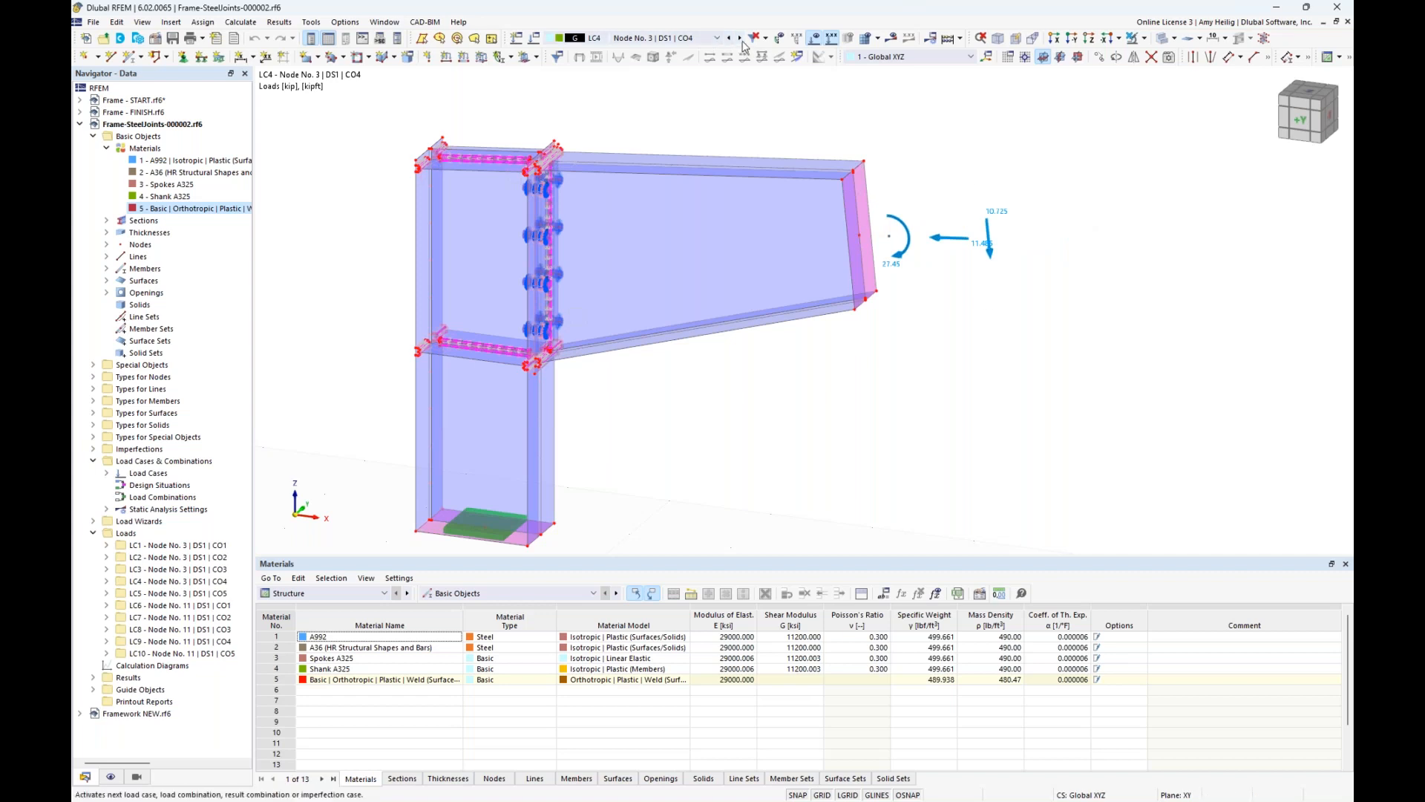
pyautogui.click(740, 38)
pyautogui.keyDown('ctrl'); pyautogui.moveTo(901, 294); pyautogui.dragTo(851, 288, button='middle'); pyautogui.keyUp('ctrl')
pyautogui.click(847, 216)
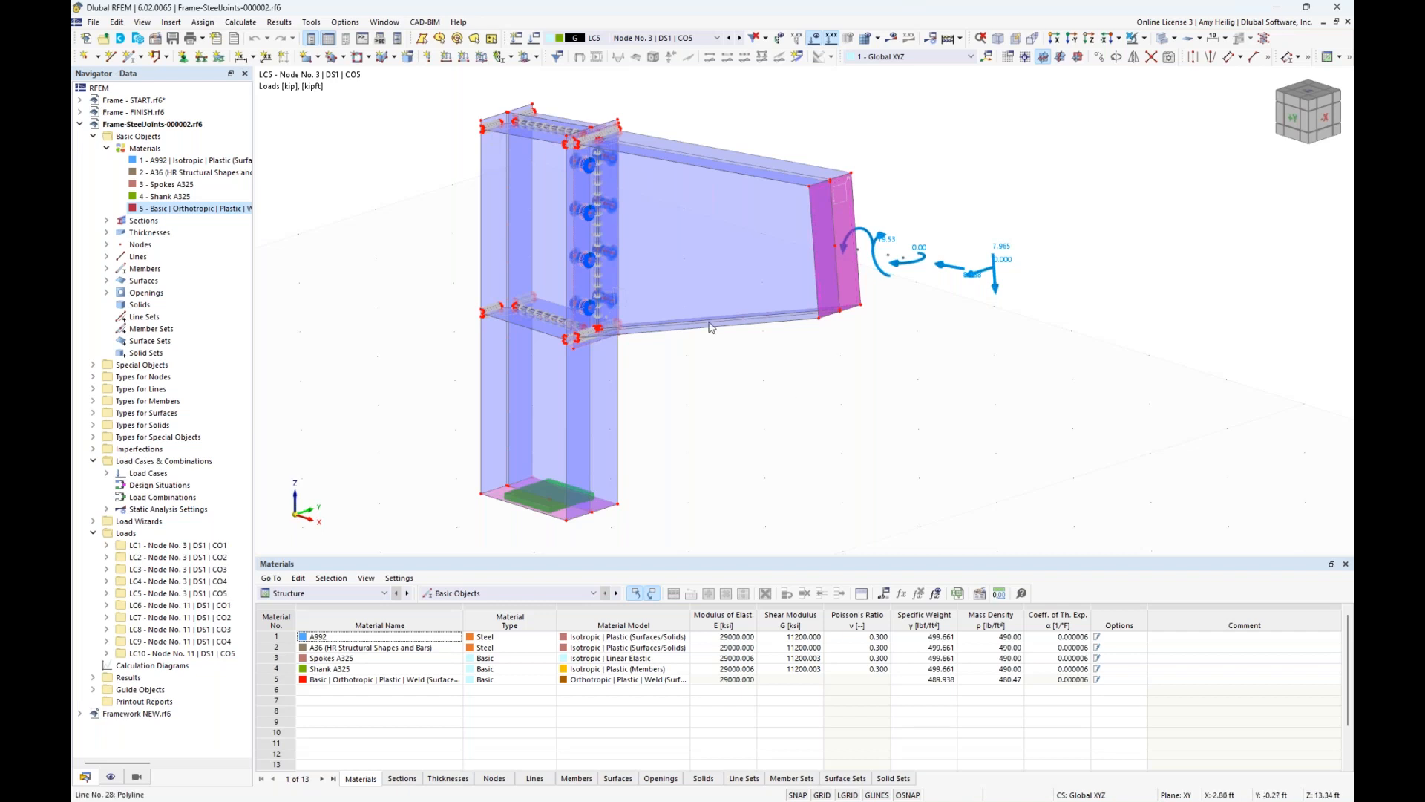
# - Switch to the Frame - FINISH.rf6 model and show the Steel Joint Design buckling analysis results in the table
pyautogui.click(382, 23)
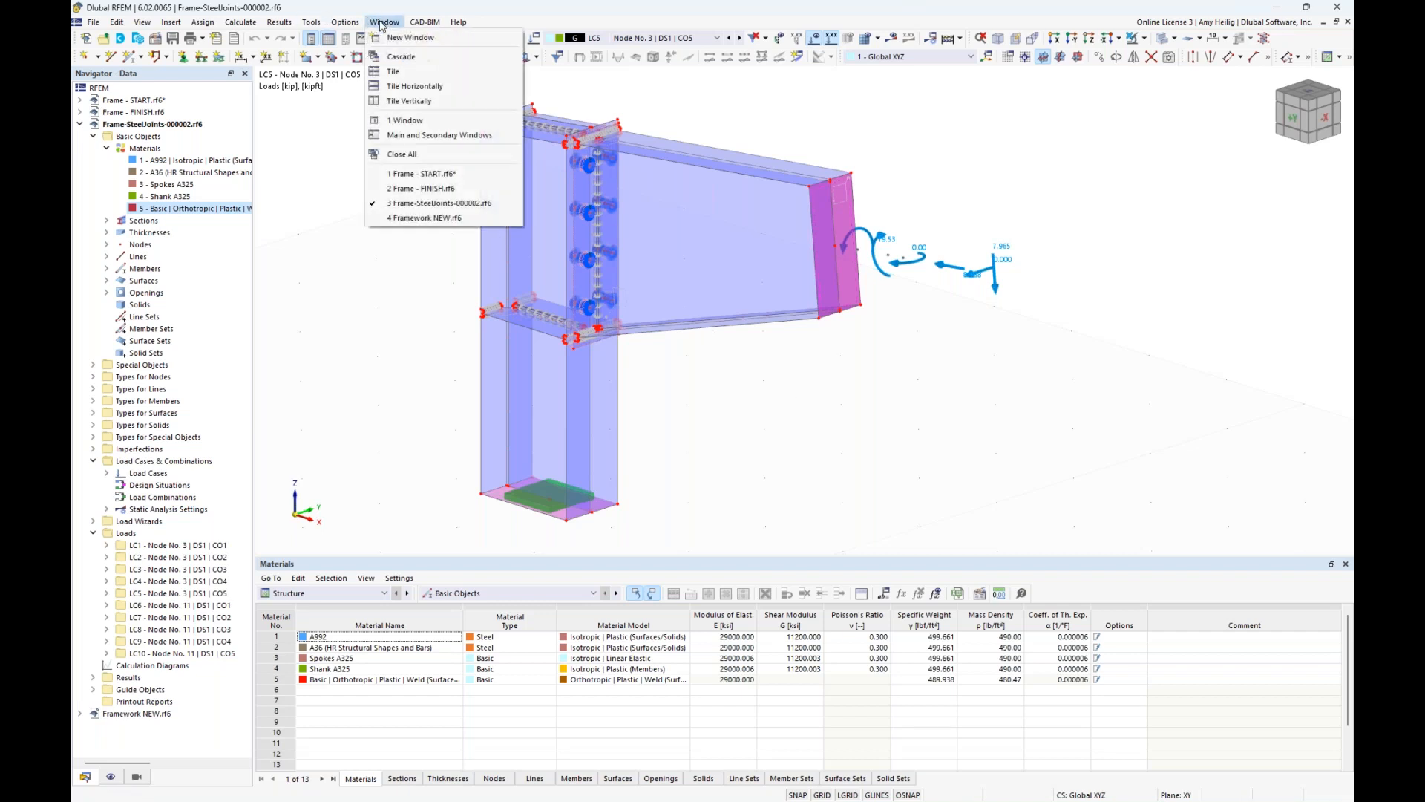
pyautogui.click(417, 189)
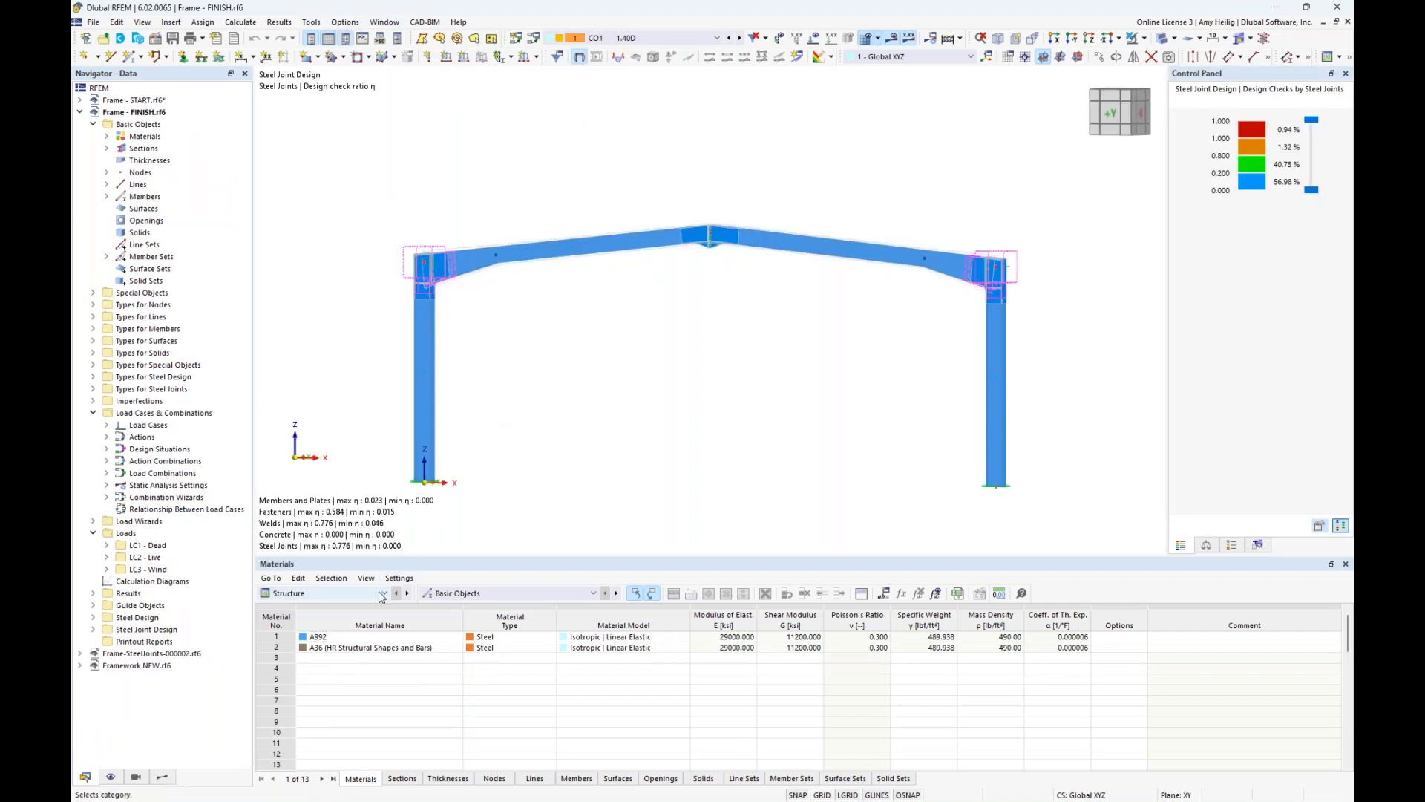
pyautogui.click(376, 595)
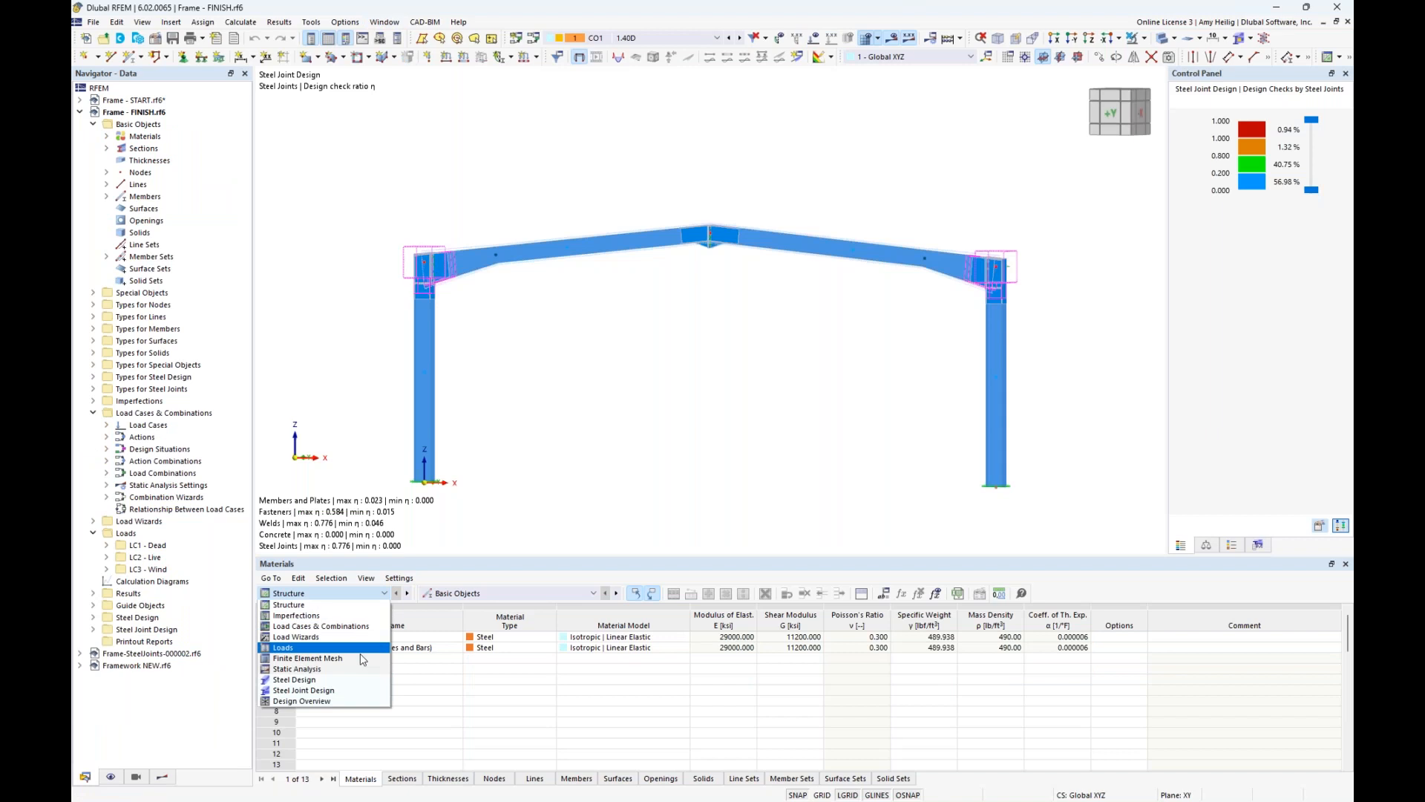
pyautogui.click(346, 690)
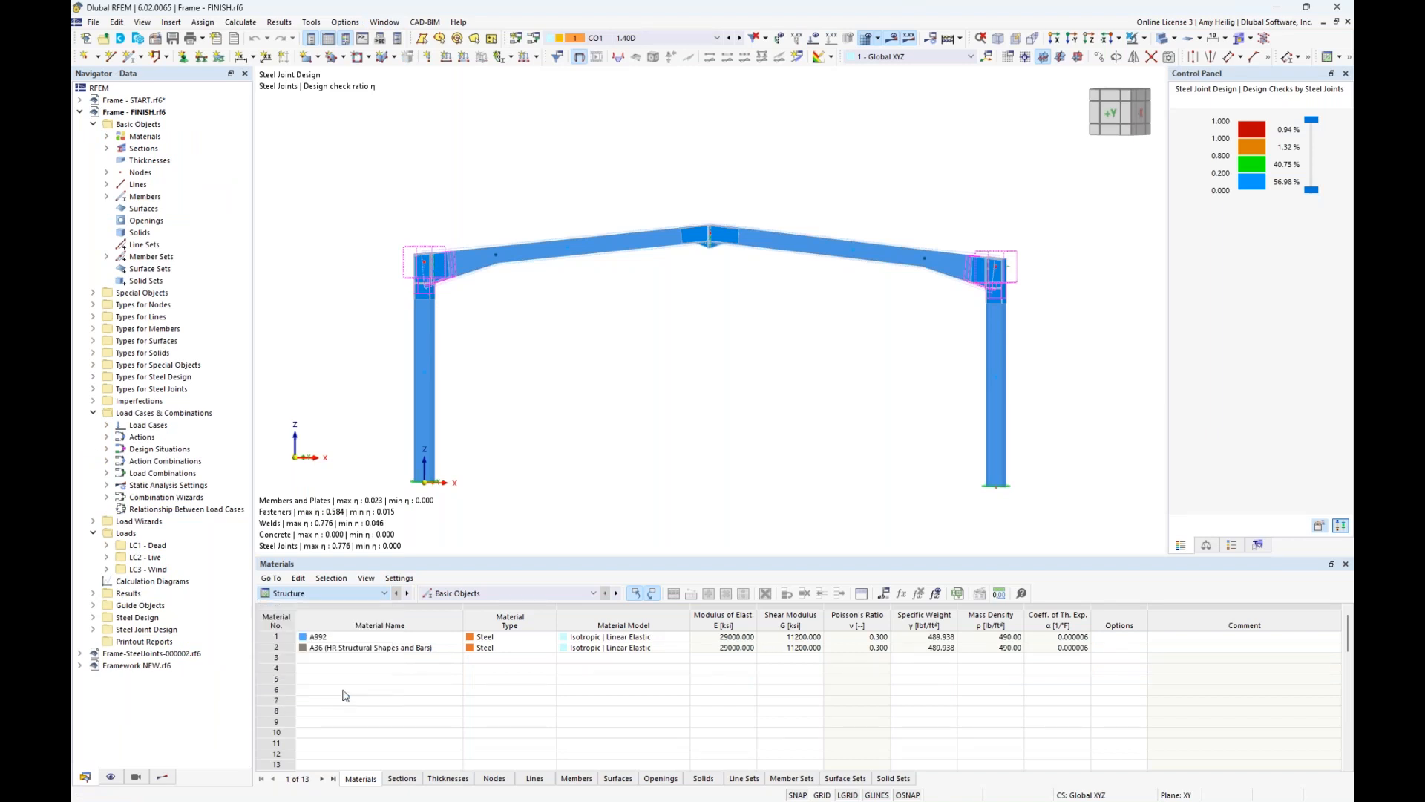
pyautogui.click(495, 595)
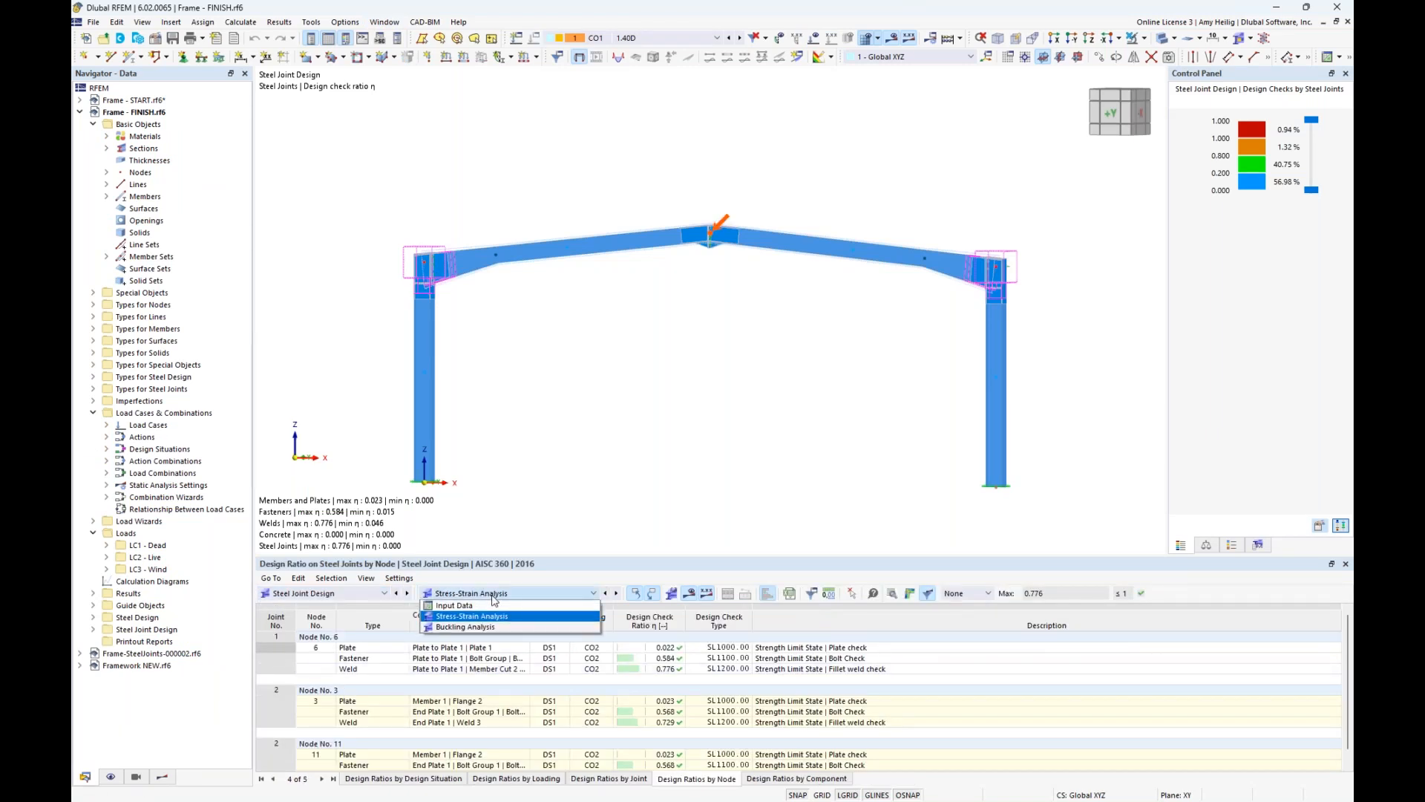
pyautogui.click(466, 627)
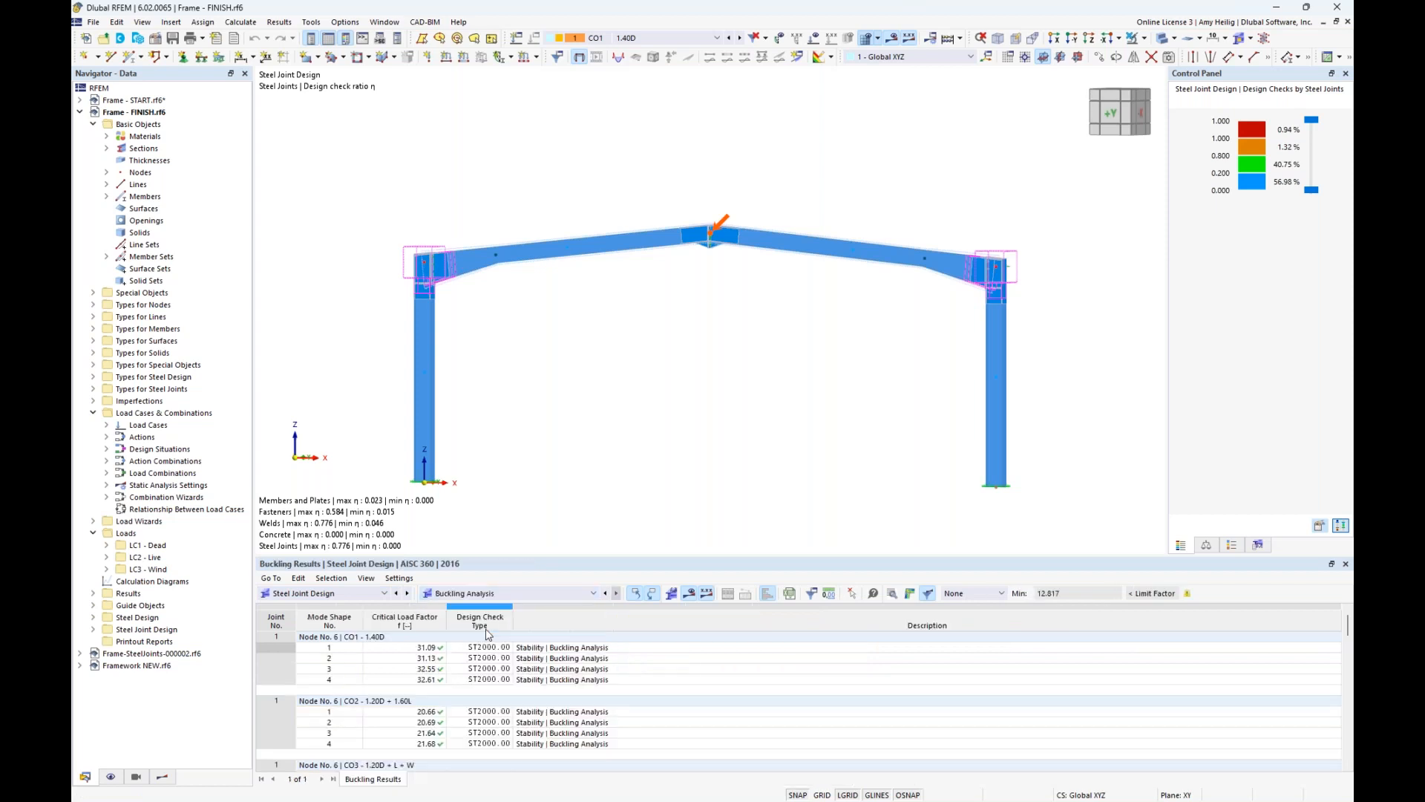
# - Enlarge the buckling results table, review the critical load factors, and select mode shape 1 of node 3 under CO2
pyautogui.moveTo(652, 364); pyautogui.dragTo(662, 267, button='middle')
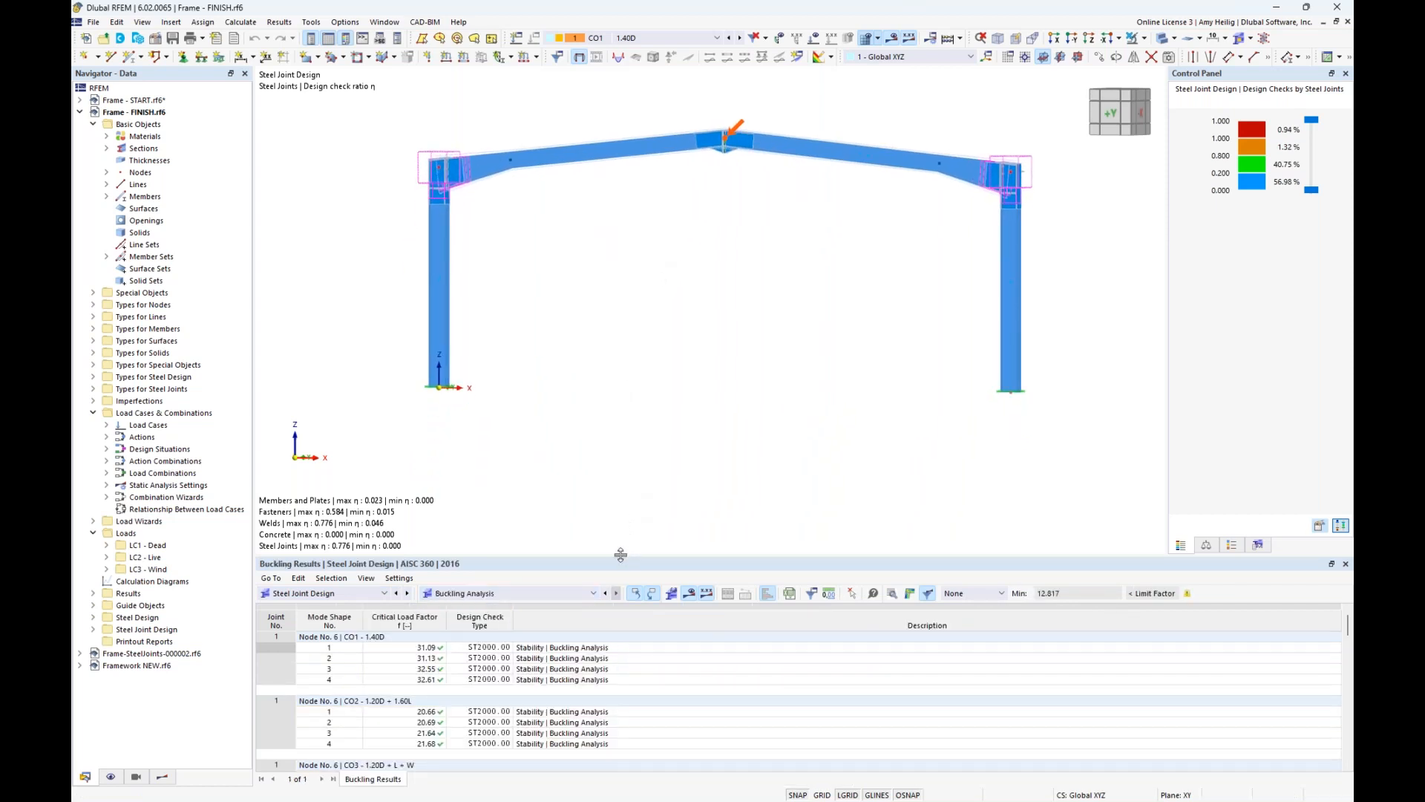
pyautogui.moveTo(621, 557); pyautogui.dragTo(626, 415)
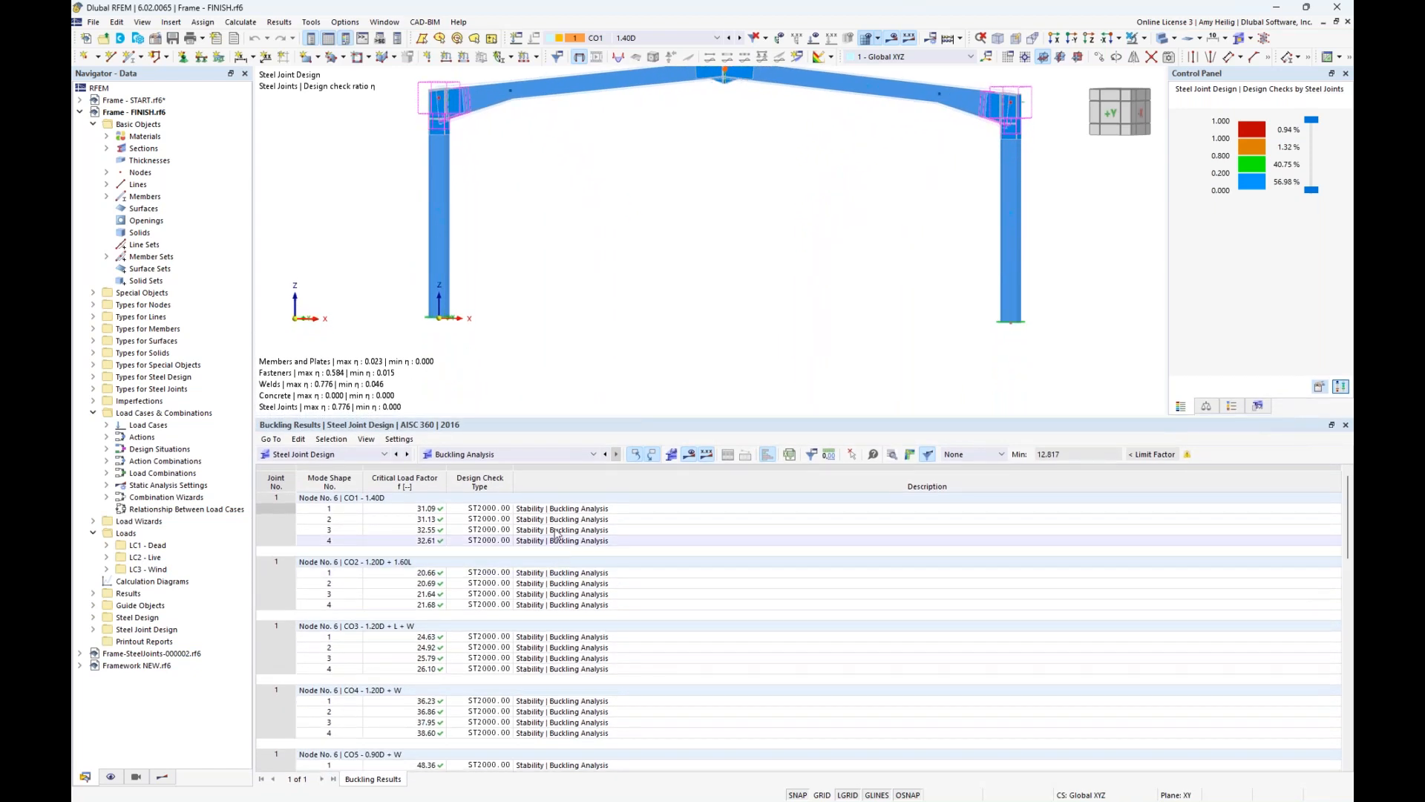
pyautogui.moveTo(767, 205); pyautogui.dragTo(757, 243, button='middle')
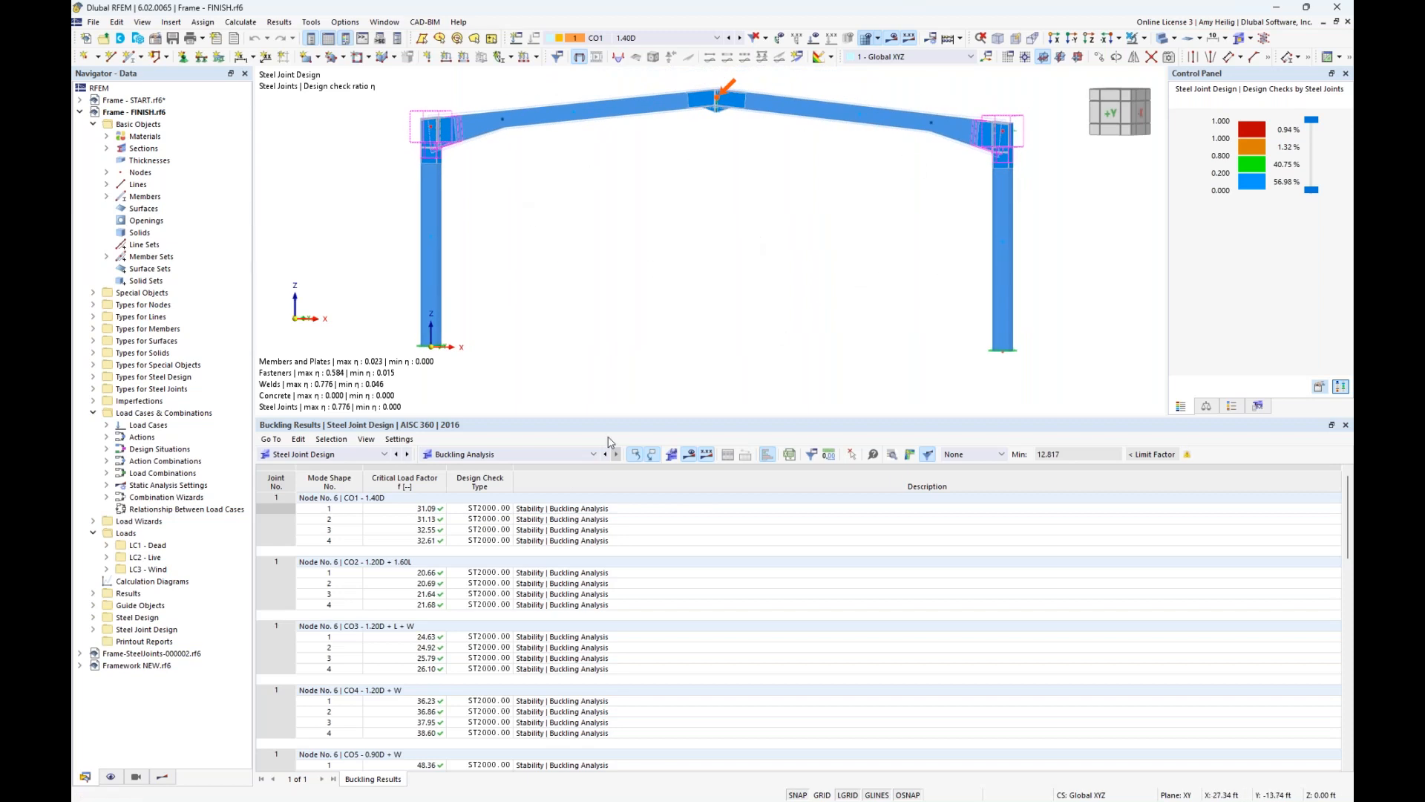
pyautogui.scroll(-1, 497, 573)
pyautogui.click(497, 572)
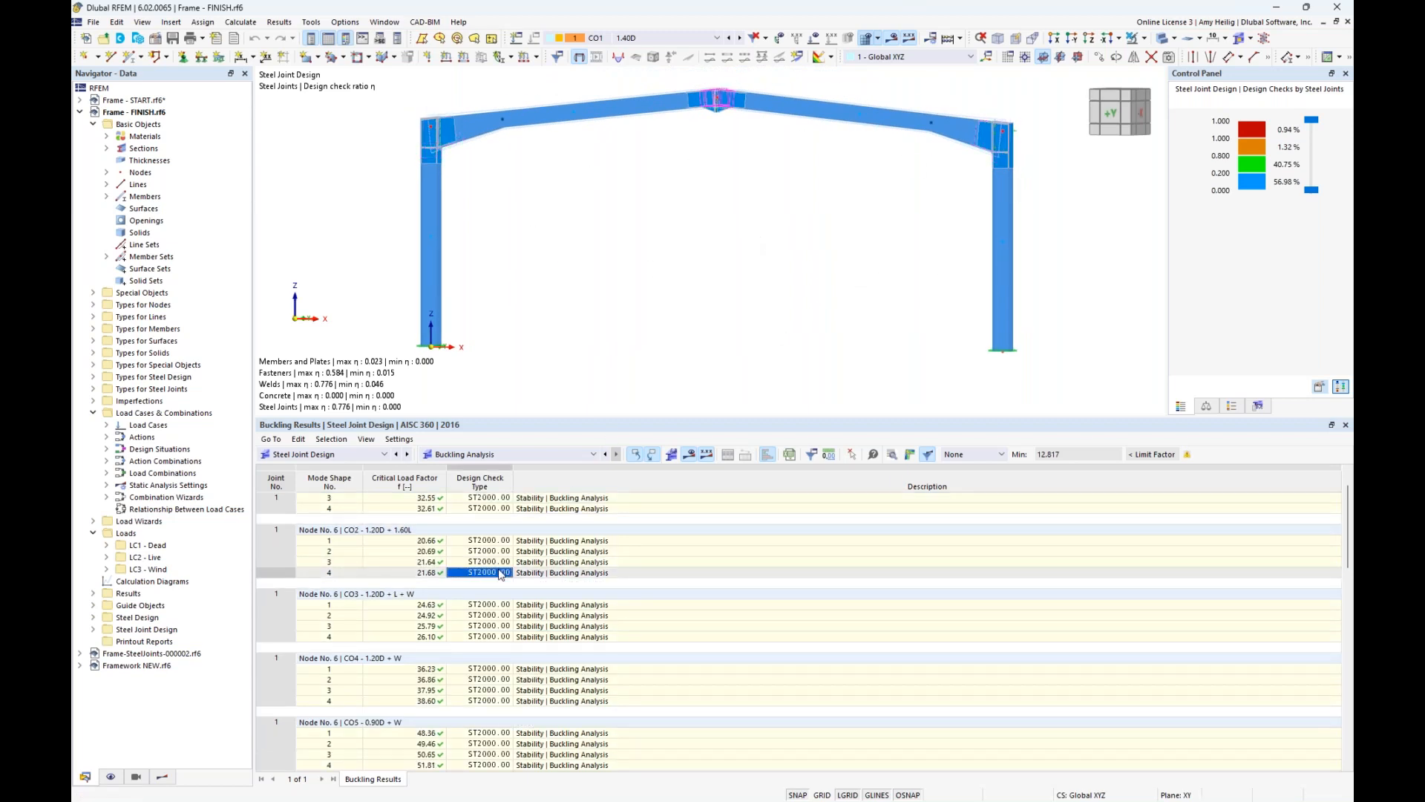
pyautogui.click(505, 616)
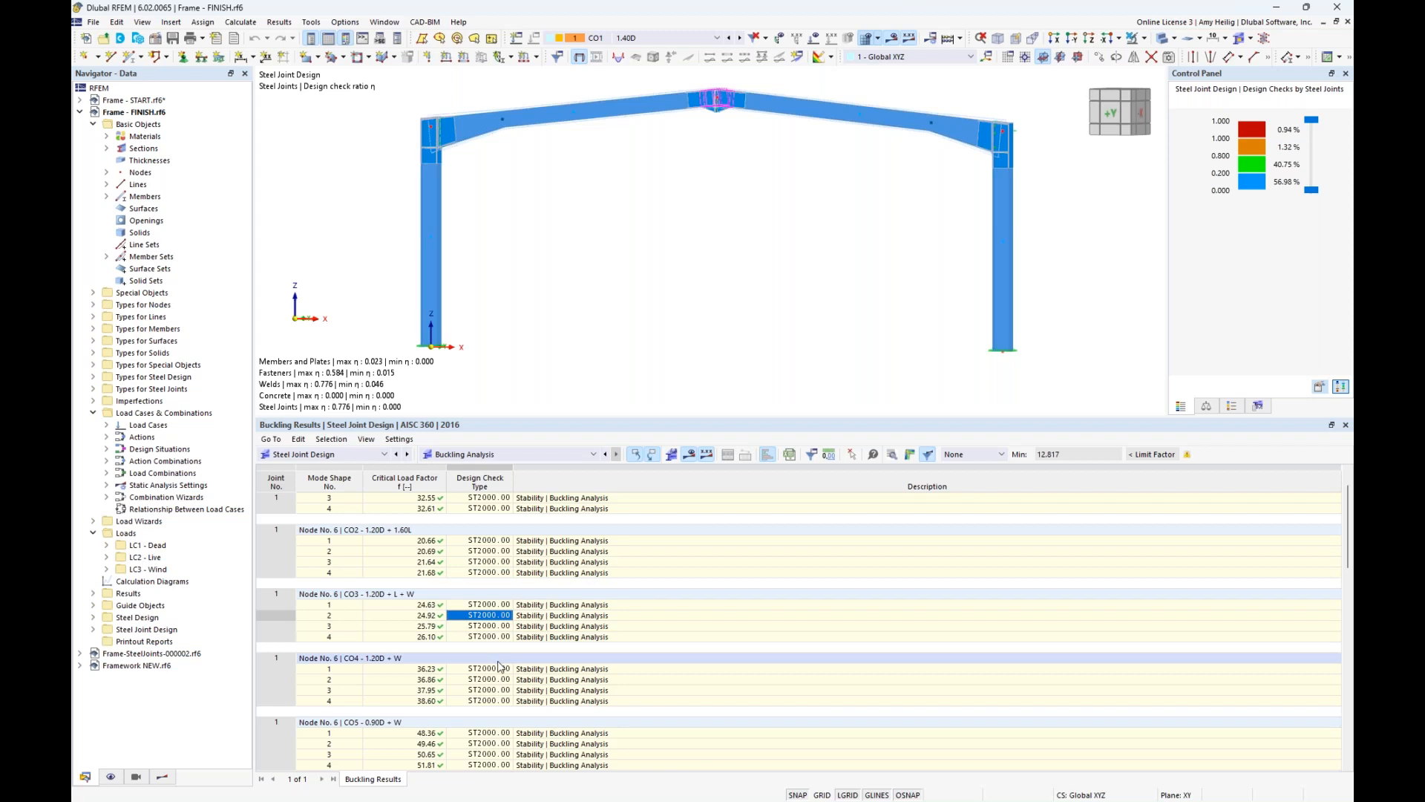
pyautogui.scroll(-7, 449, 636)
pyautogui.click(434, 638)
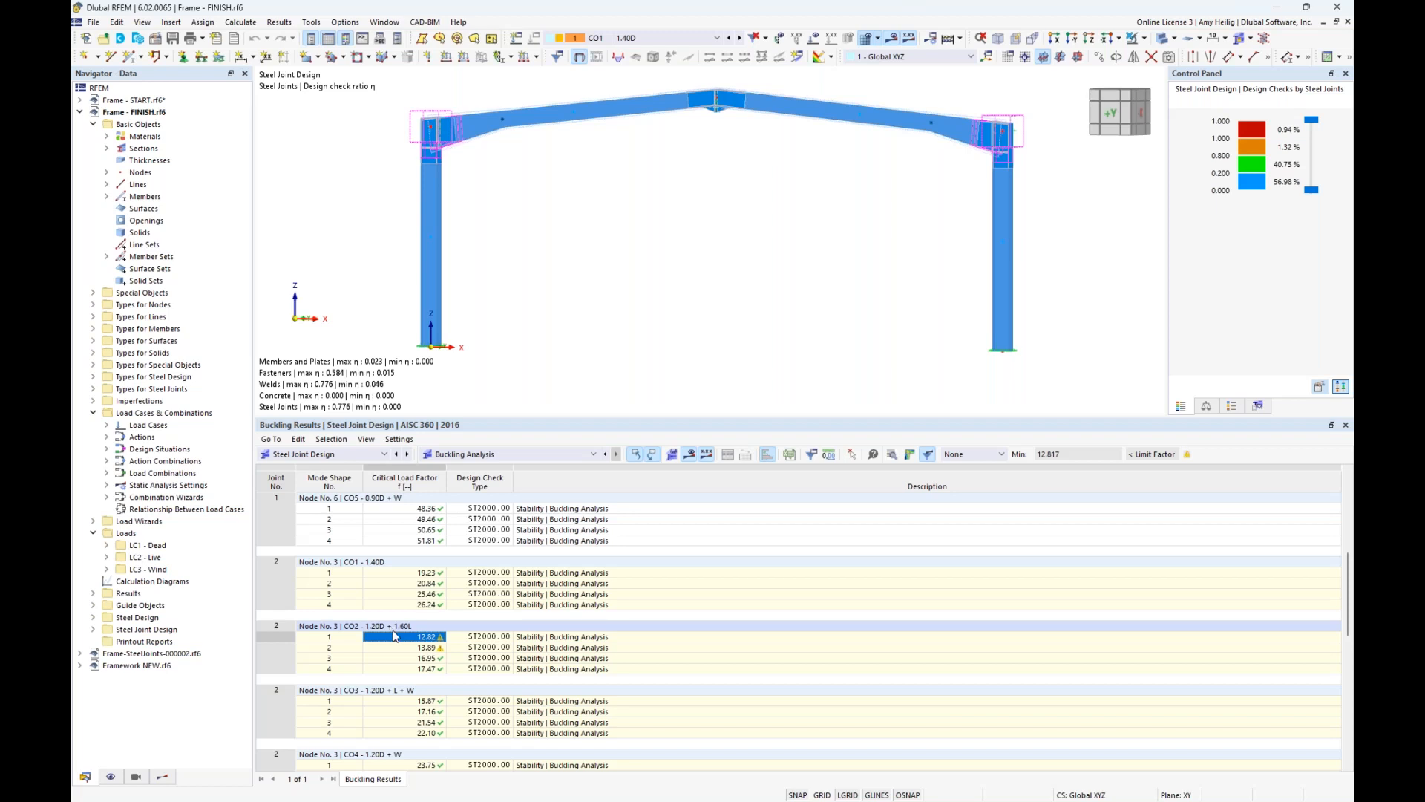
# - Open the selected mode shape graphically in the steel joint results and examine the buckled beam web from an angle
pyautogui.click(911, 458)
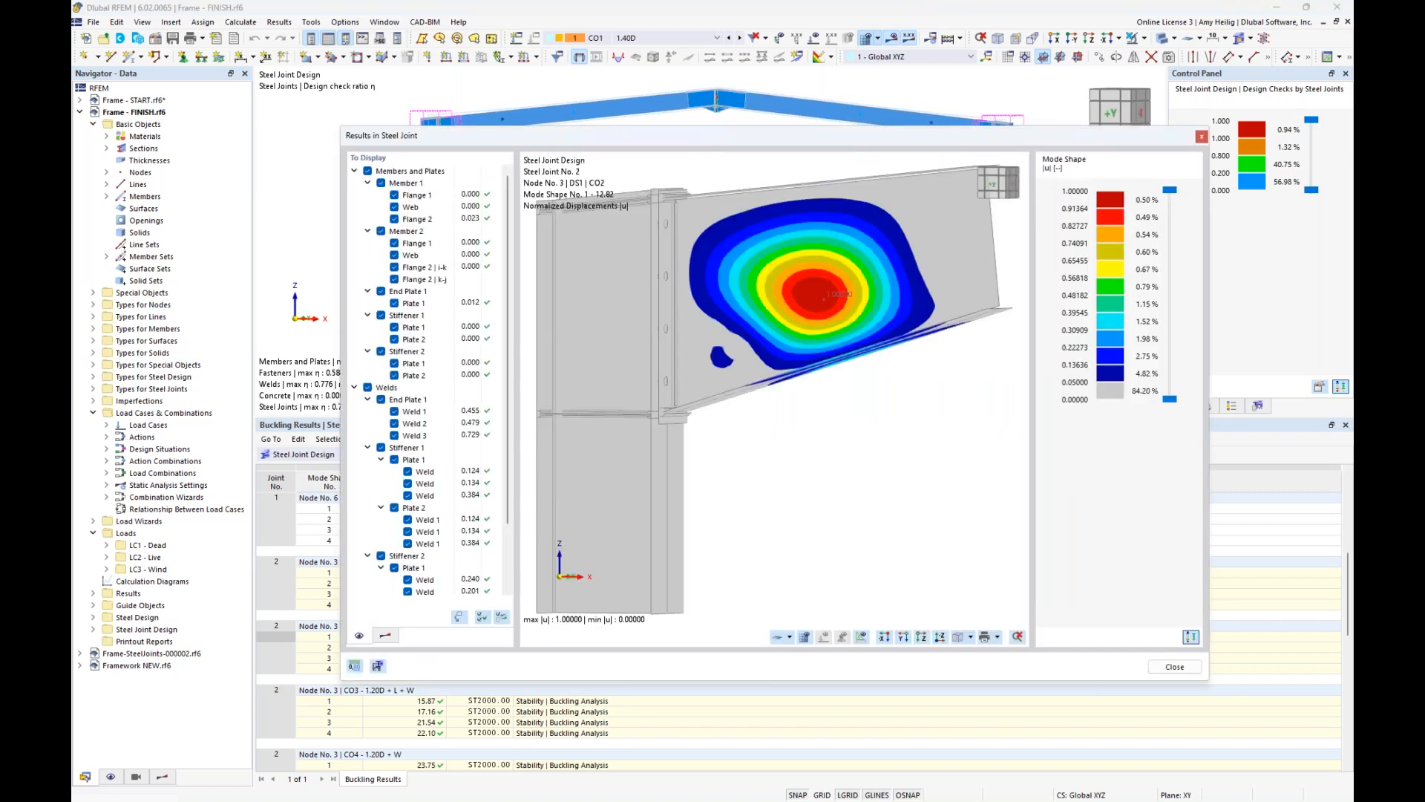
pyautogui.click(397, 636)
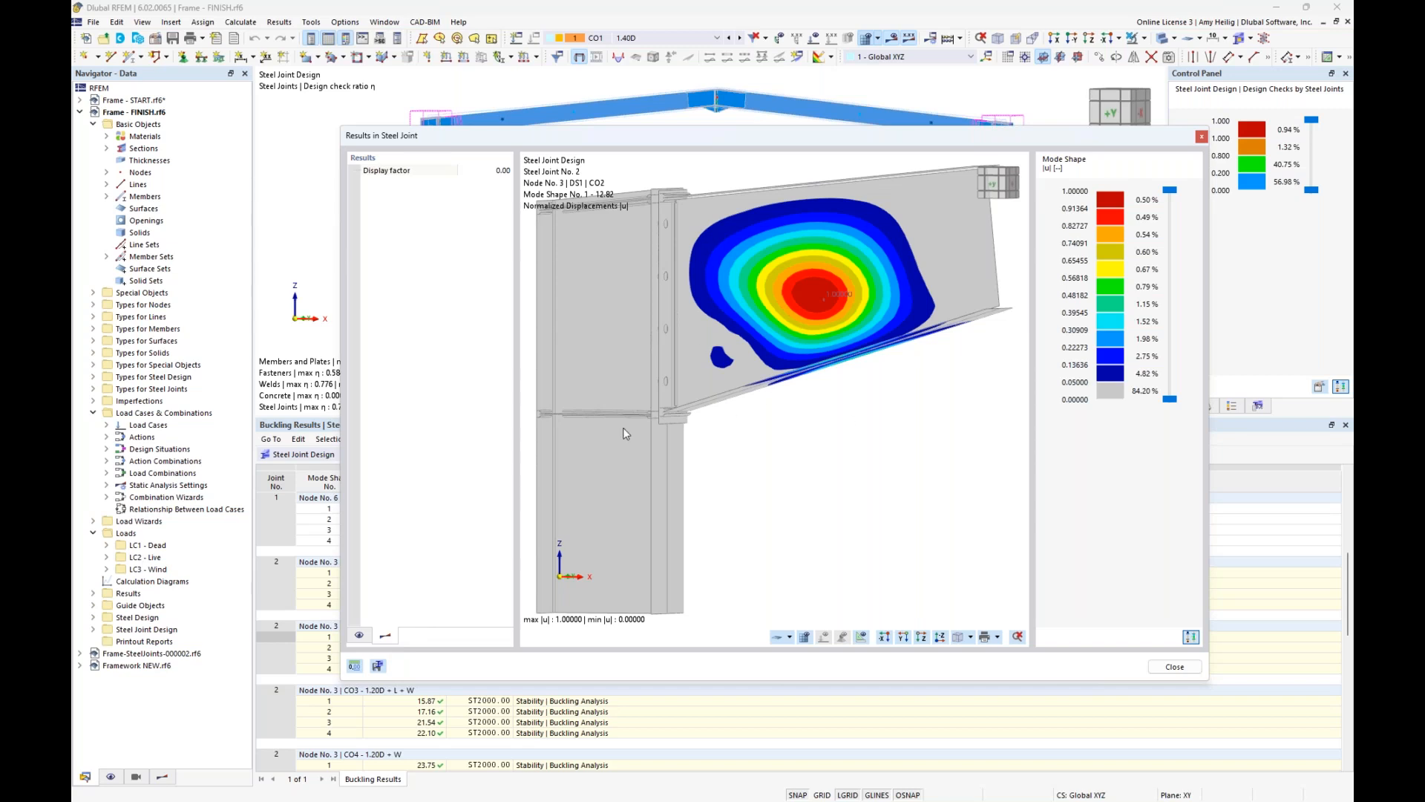
pyautogui.click(360, 636)
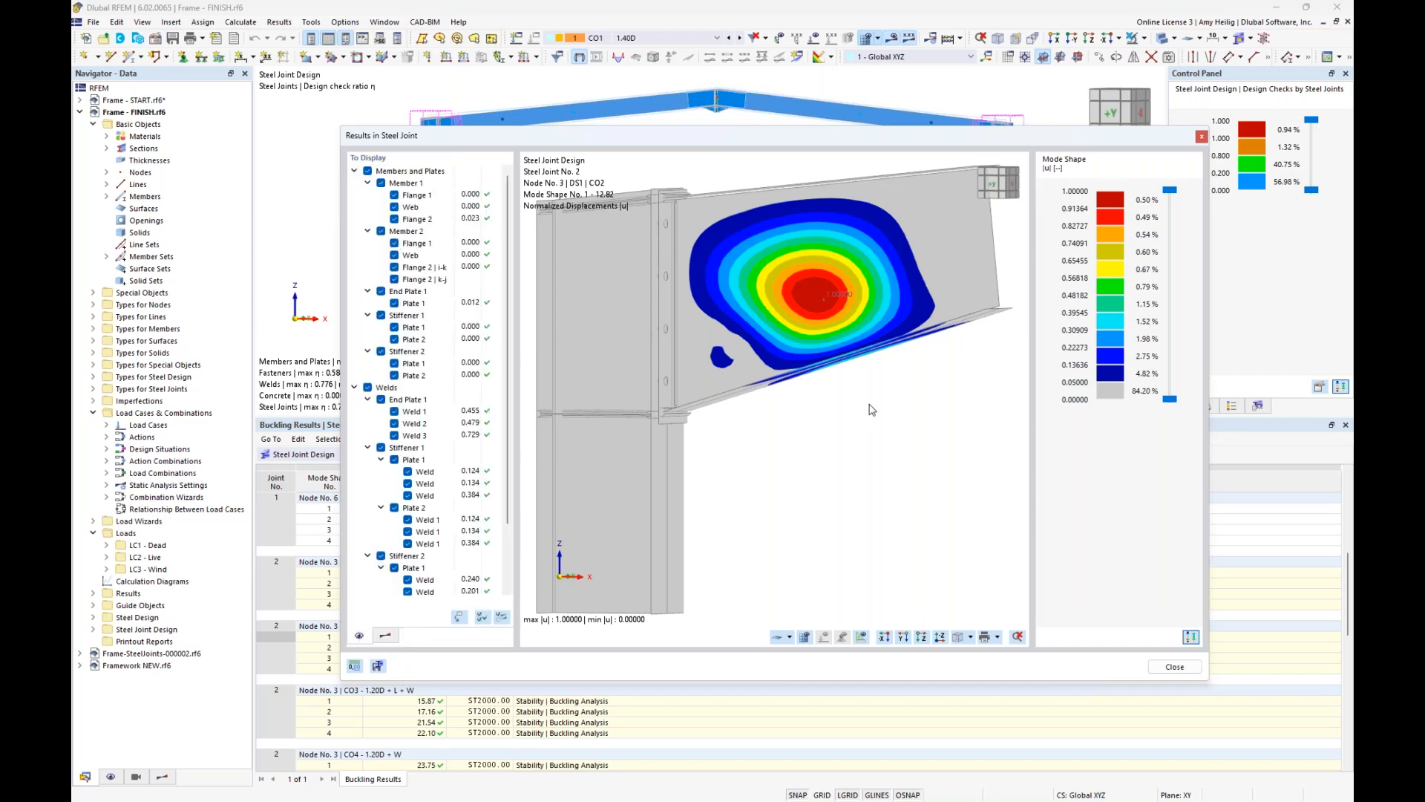
pyautogui.keyDown('ctrl'); pyautogui.moveTo(900, 399); pyautogui.dragTo(854, 451, button='middle'); pyautogui.keyUp('ctrl')
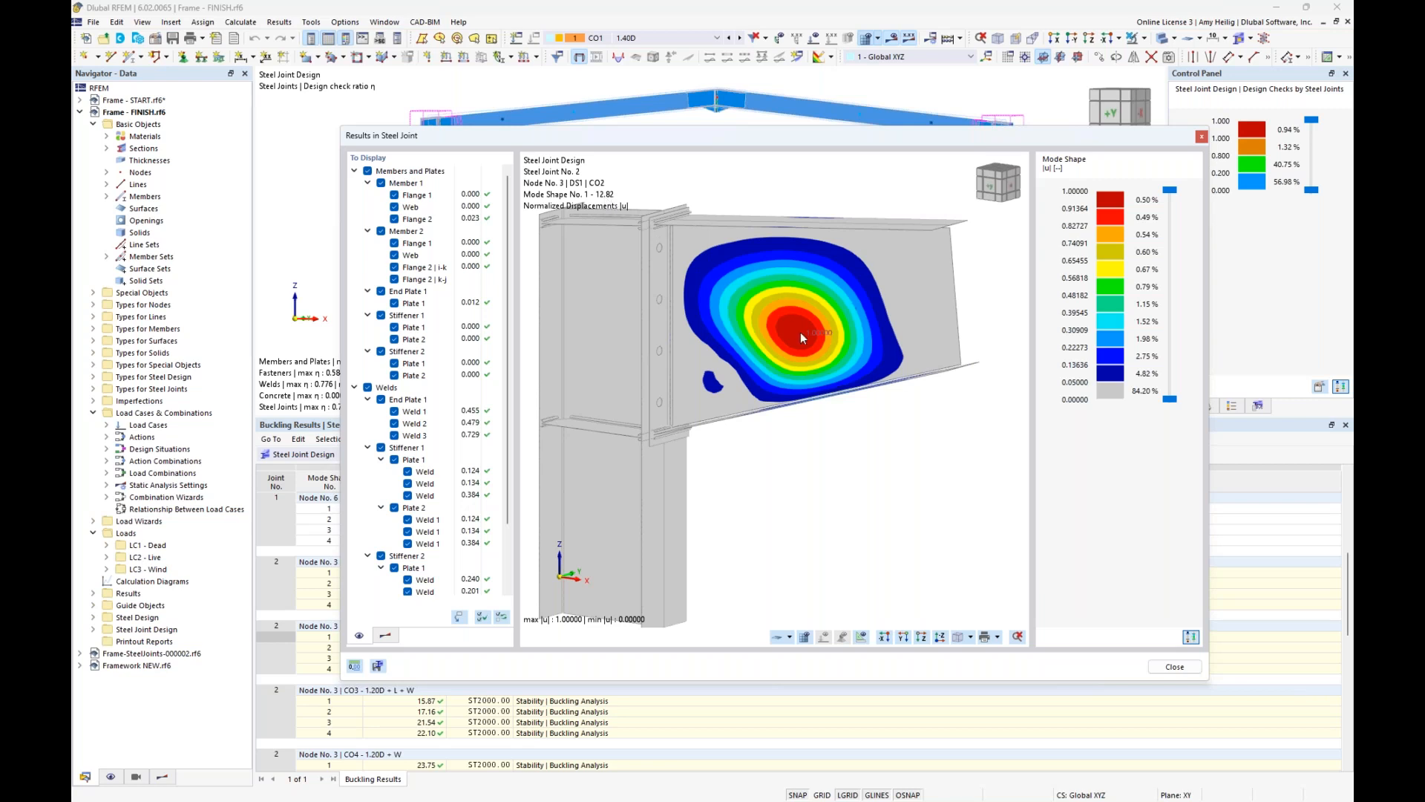
# - Open mode shape 1 of node 6 under CO1 graphically, examine the buckled ridge joint from an angle, and close the results
pyautogui.click(1171, 670)
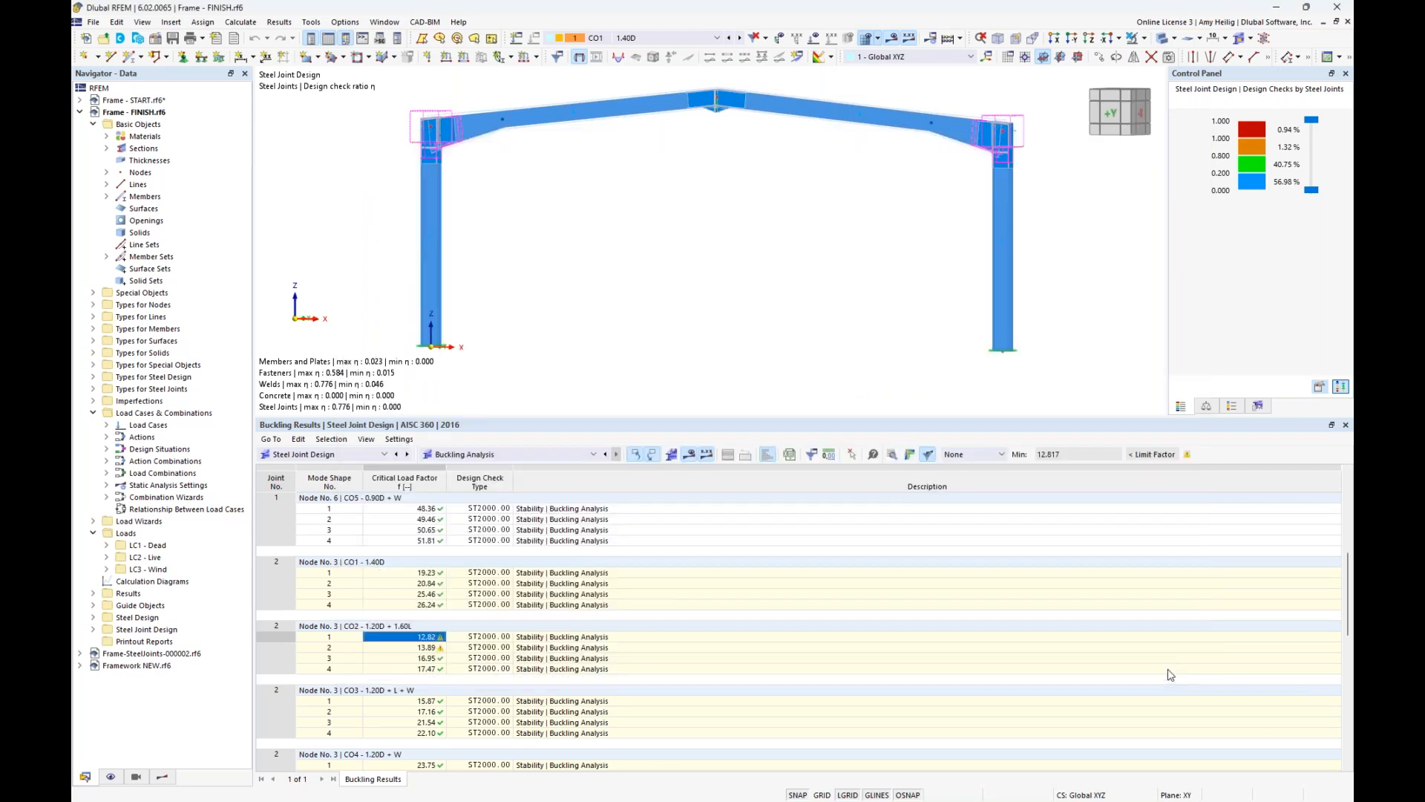
pyautogui.scroll(8, 631, 628)
pyautogui.click(551, 510)
pyautogui.click(910, 454)
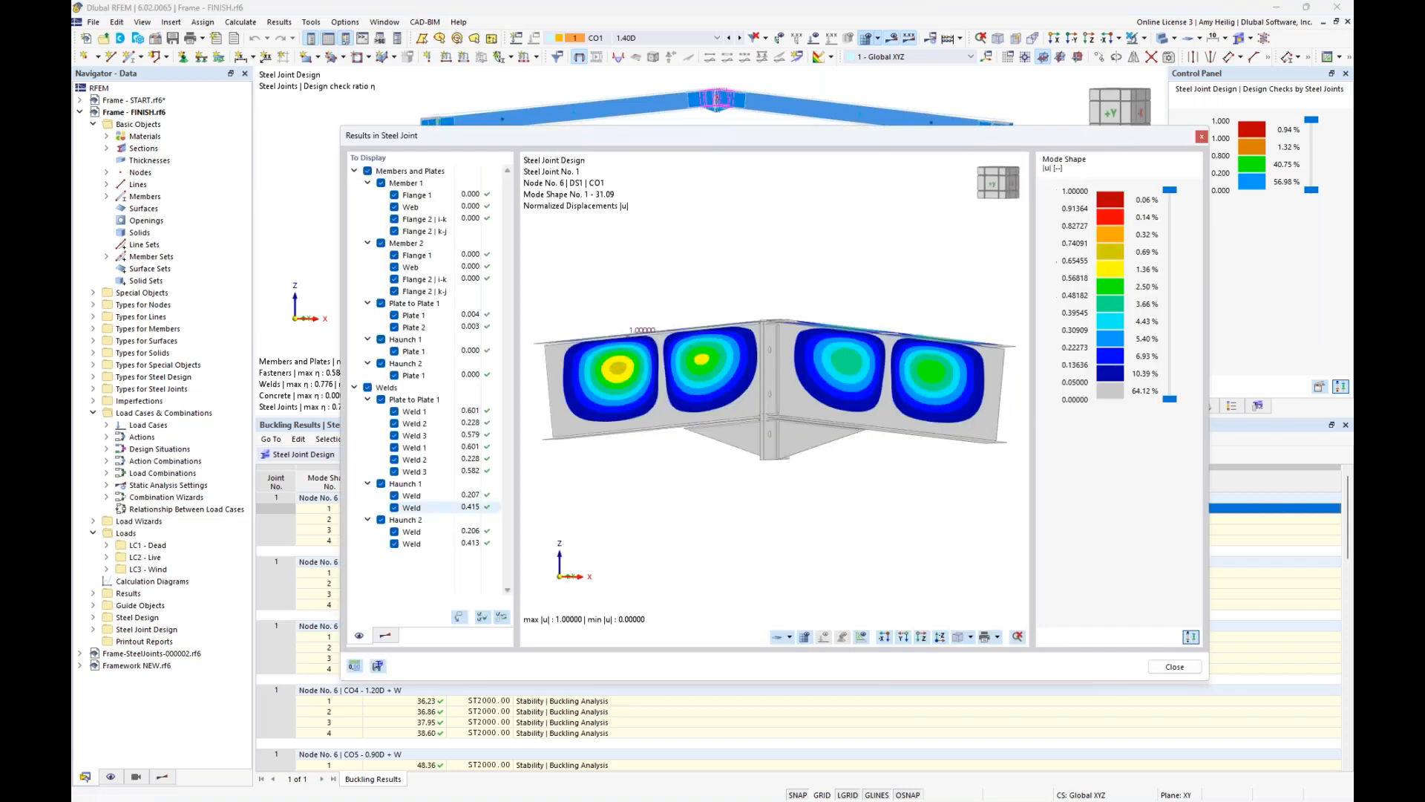
pyautogui.keyDown('ctrl'); pyautogui.moveTo(750, 451); pyautogui.dragTo(727, 485, button='middle'); pyautogui.keyUp('ctrl')
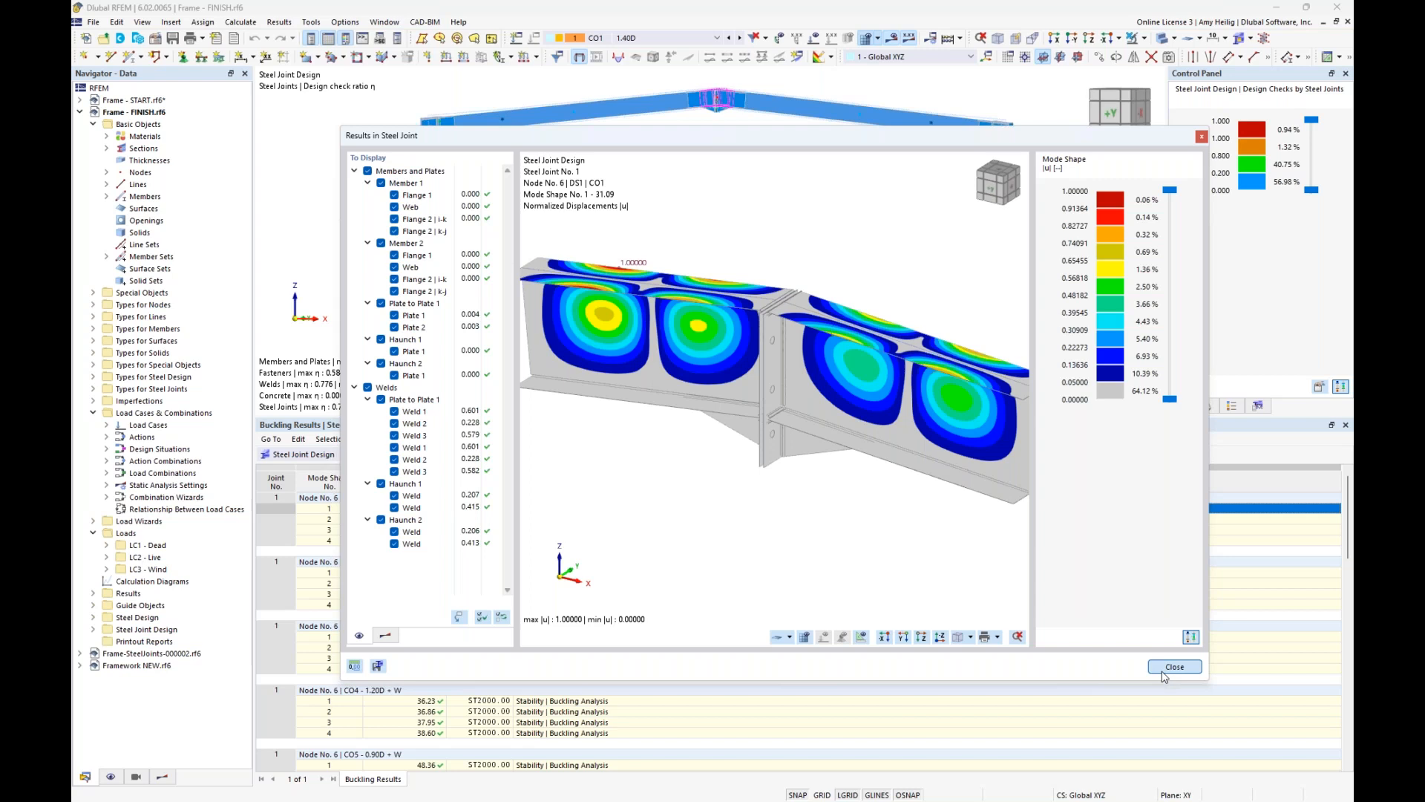
pyautogui.click(1174, 666)
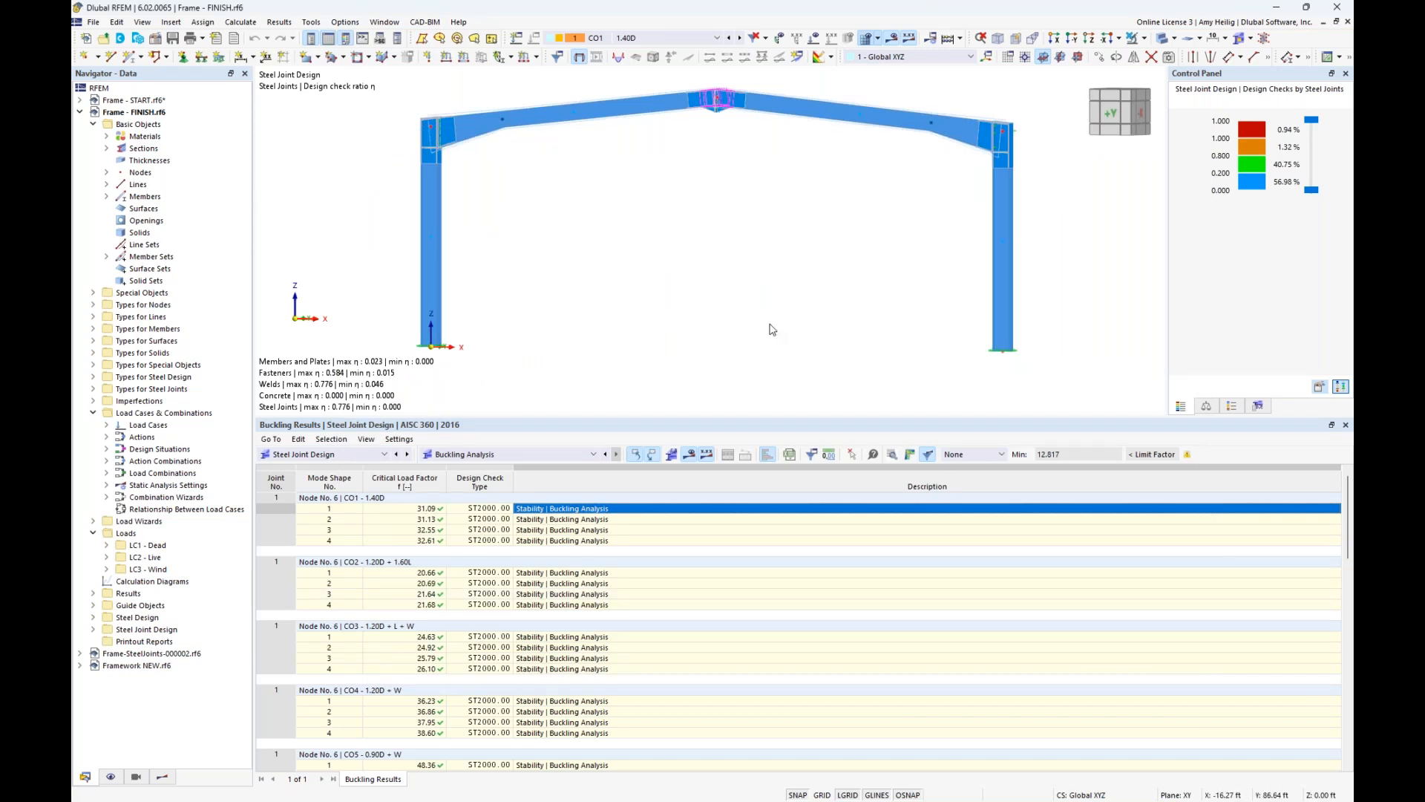
# - Show the Steel Design ratios by member and review the checks, selecting member 1's yielding check for bending about the y-axis
pyautogui.click(336, 456)
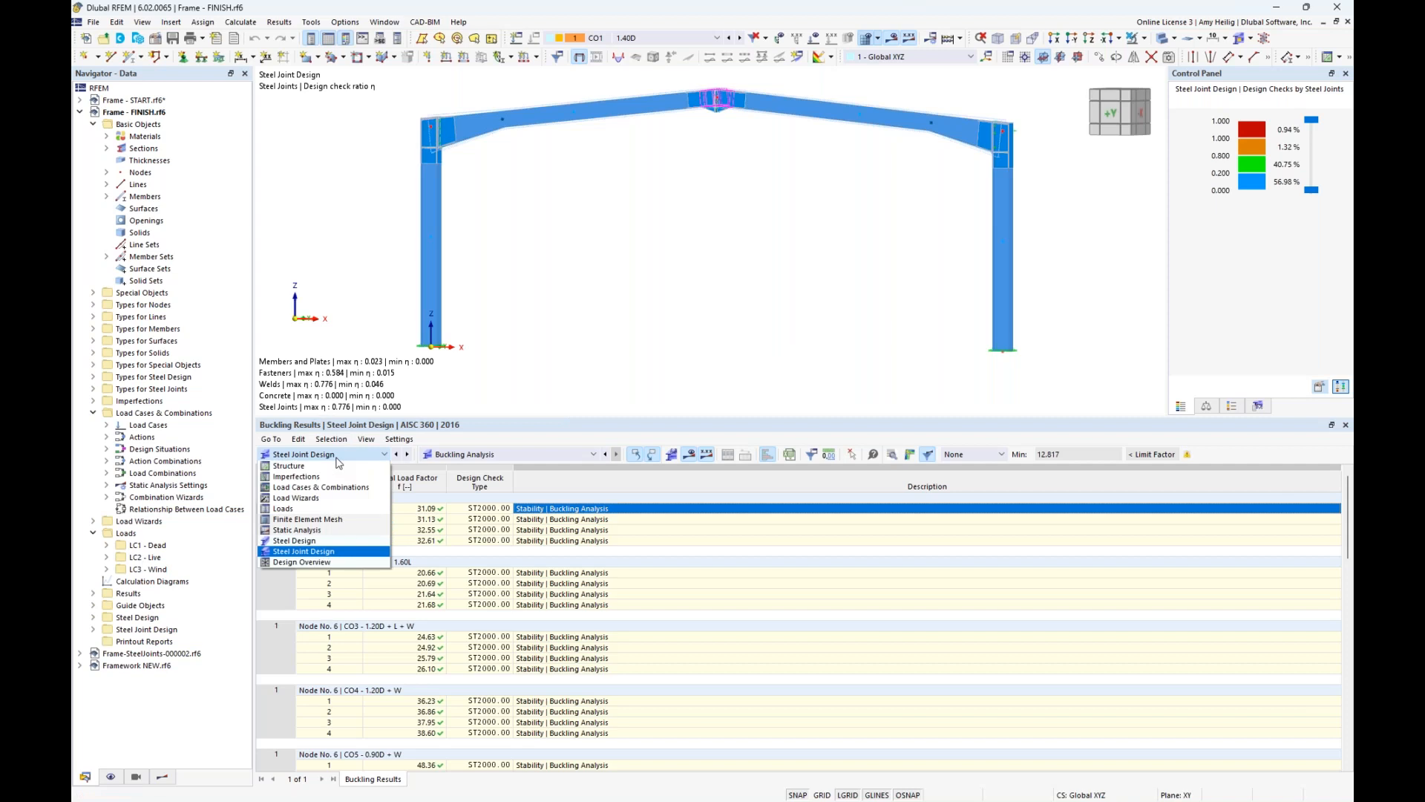
pyautogui.click(315, 542)
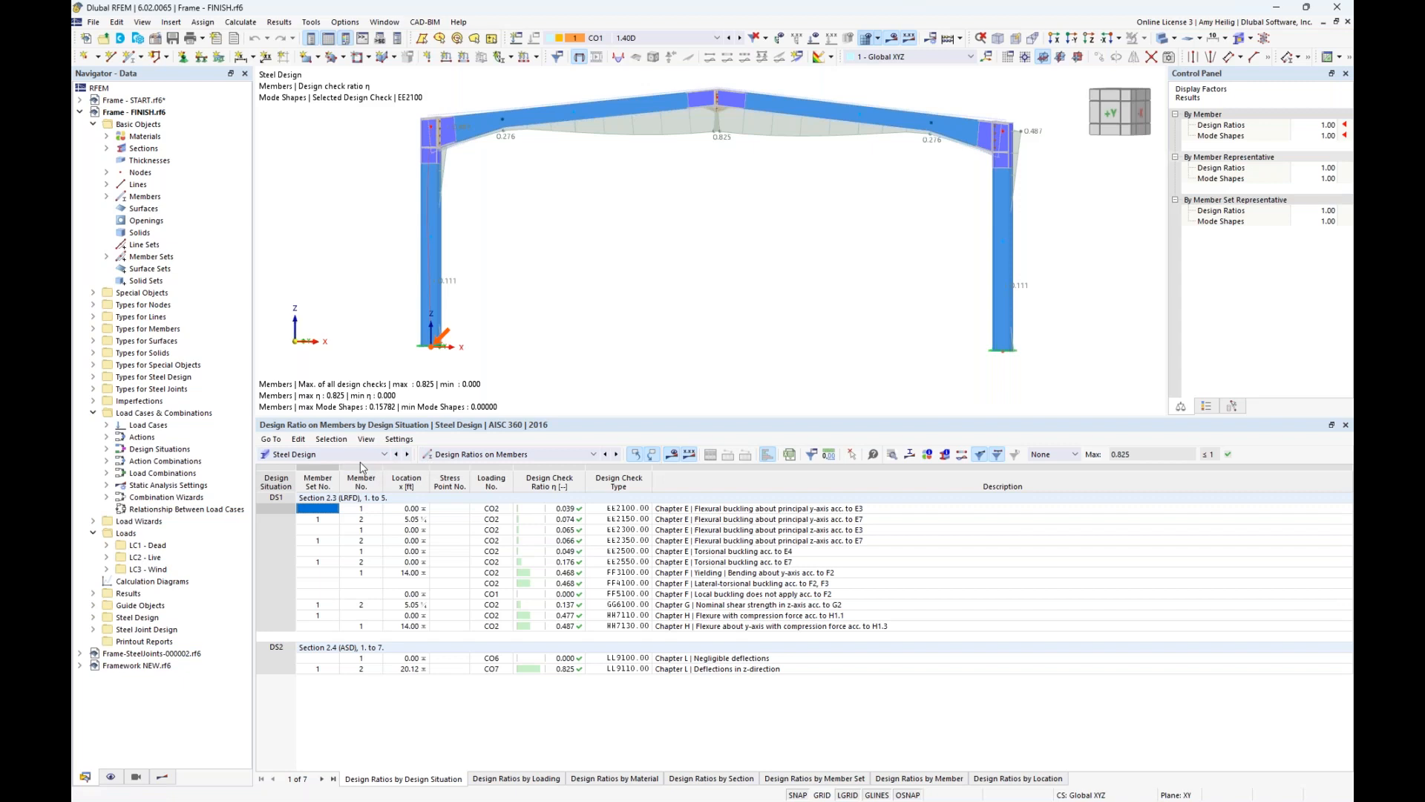
pyautogui.click(828, 779)
pyautogui.click(907, 779)
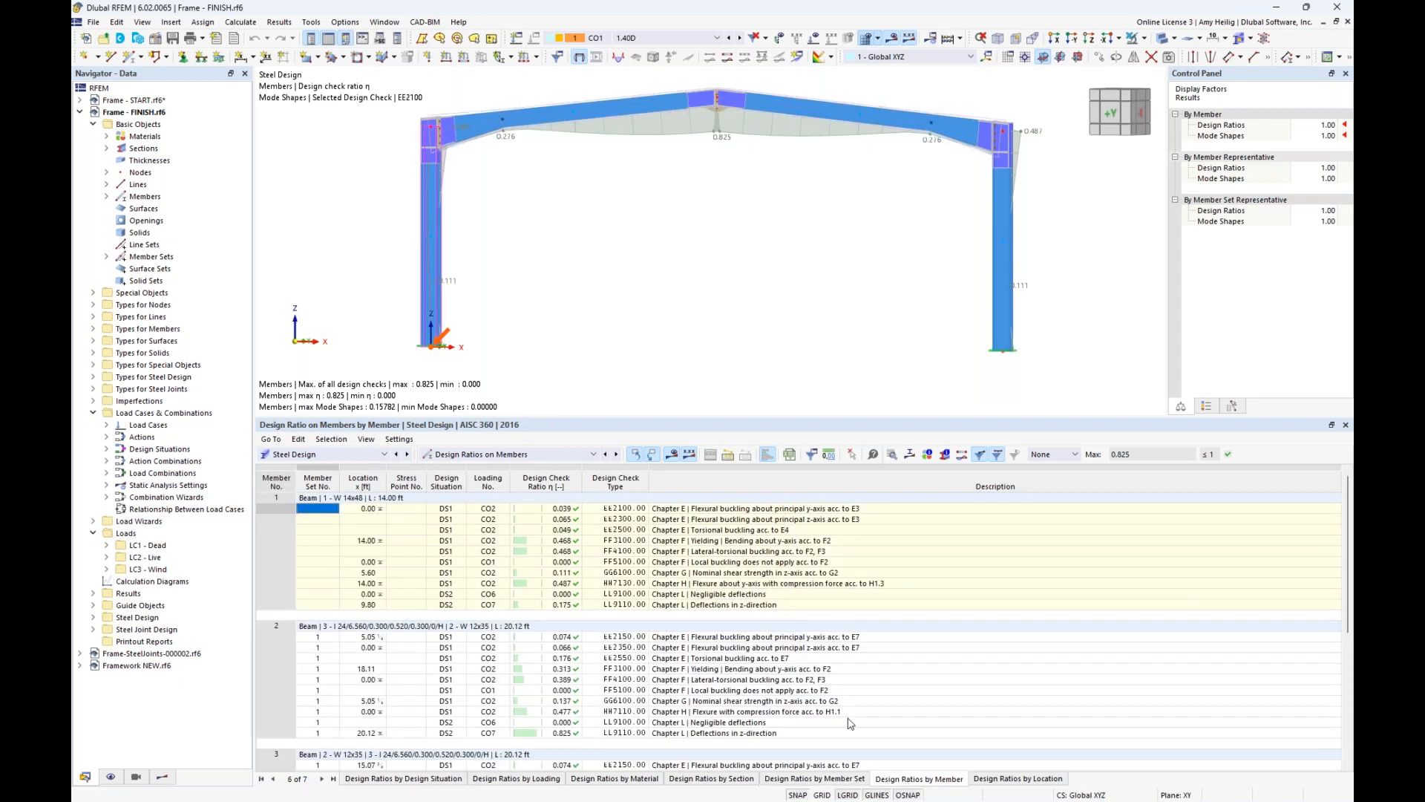
pyautogui.click(809, 542)
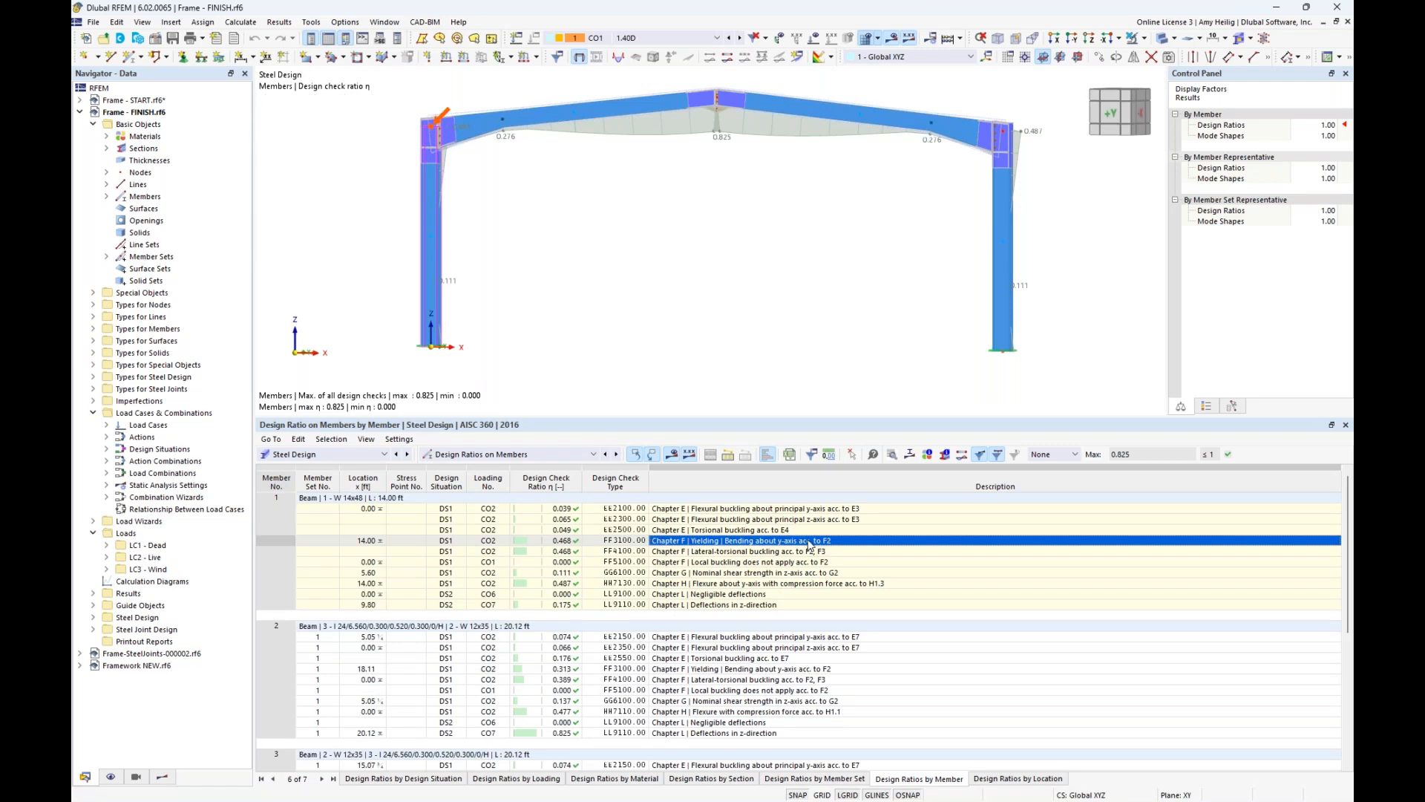
pyautogui.scroll(-2, 811, 561)
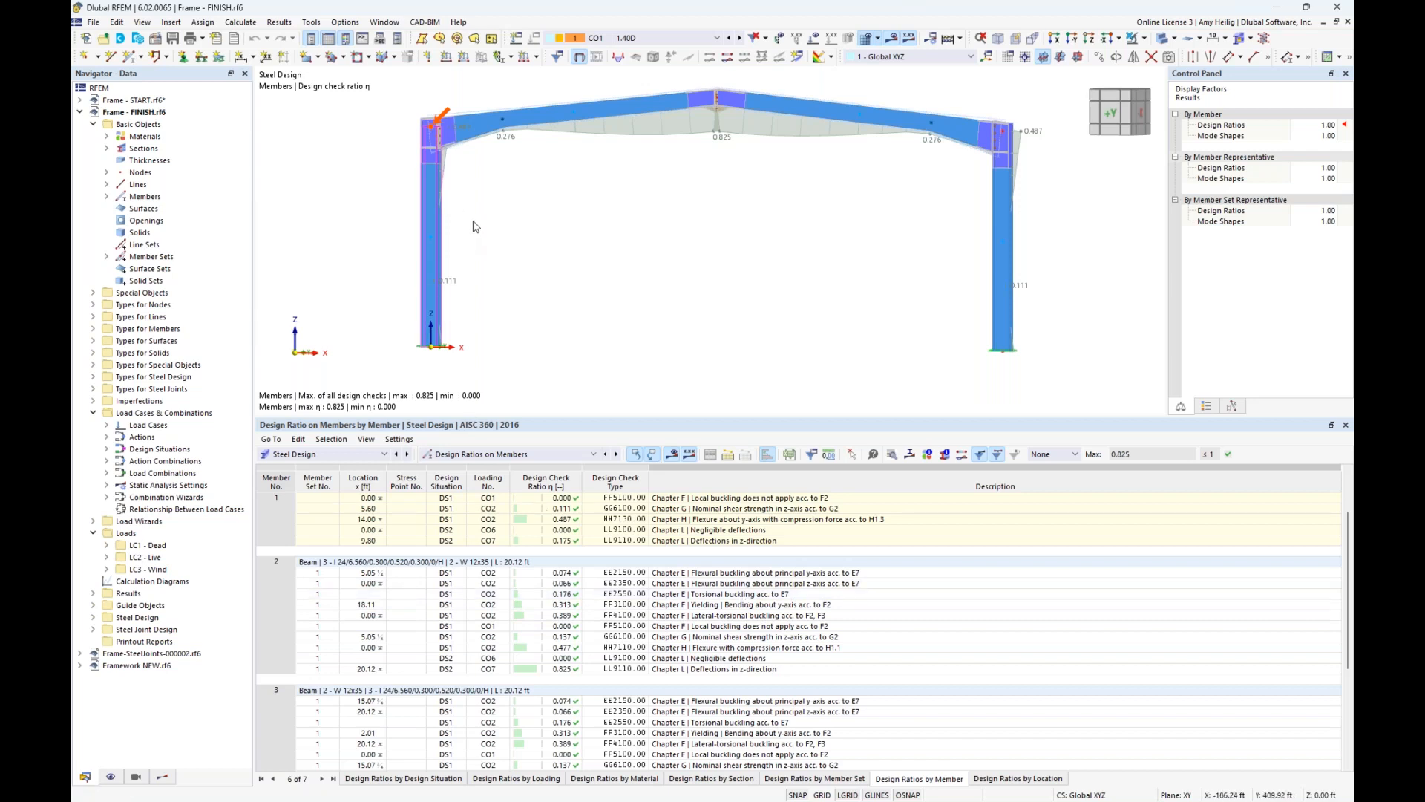
pyautogui.moveTo(664, 285); pyautogui.dragTo(677, 314, button='middle')
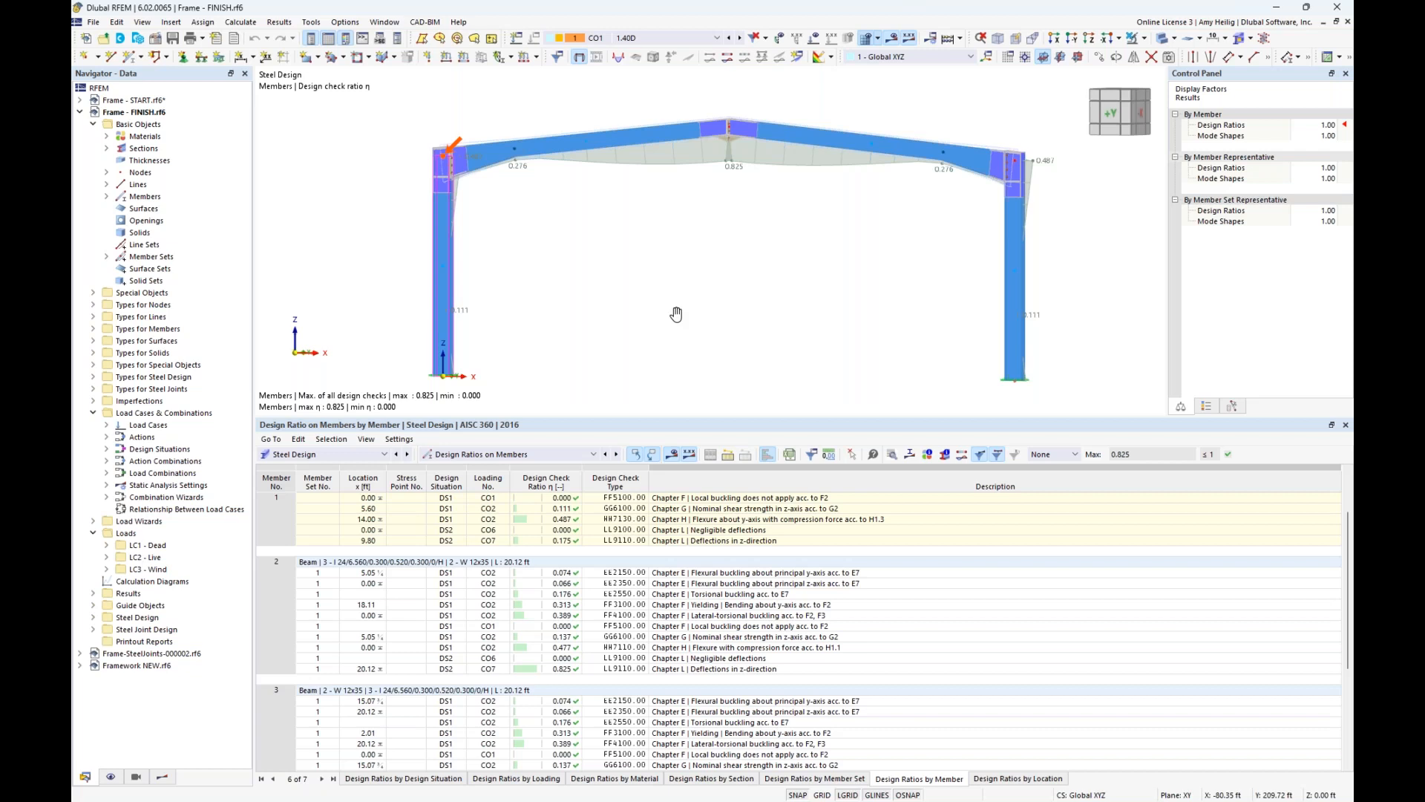
# - Switch to the Framework NEW.rf6 model, enlarge its graphics area, and highlight the lower and upper concrete slabs in turn
pyautogui.click(385, 21)
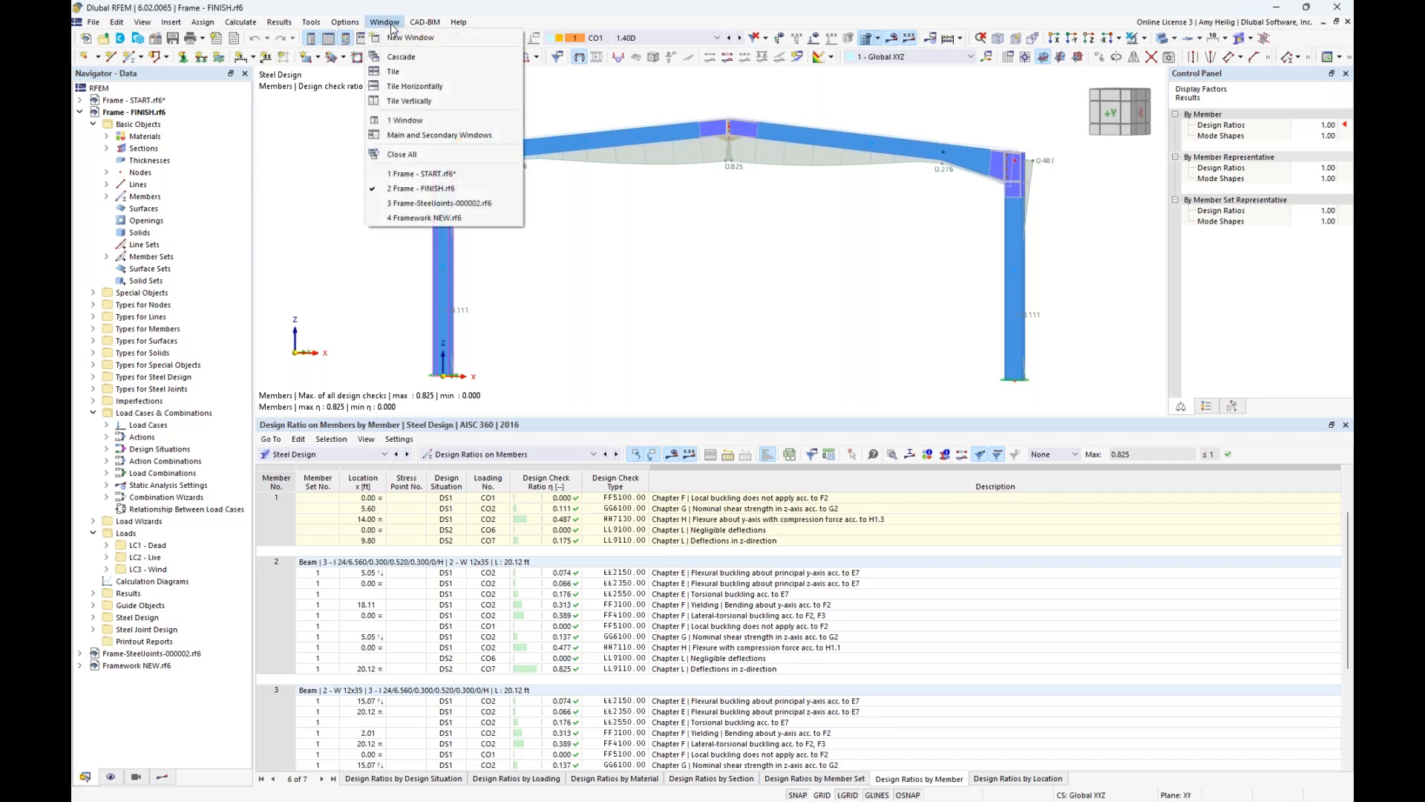
pyautogui.click(434, 218)
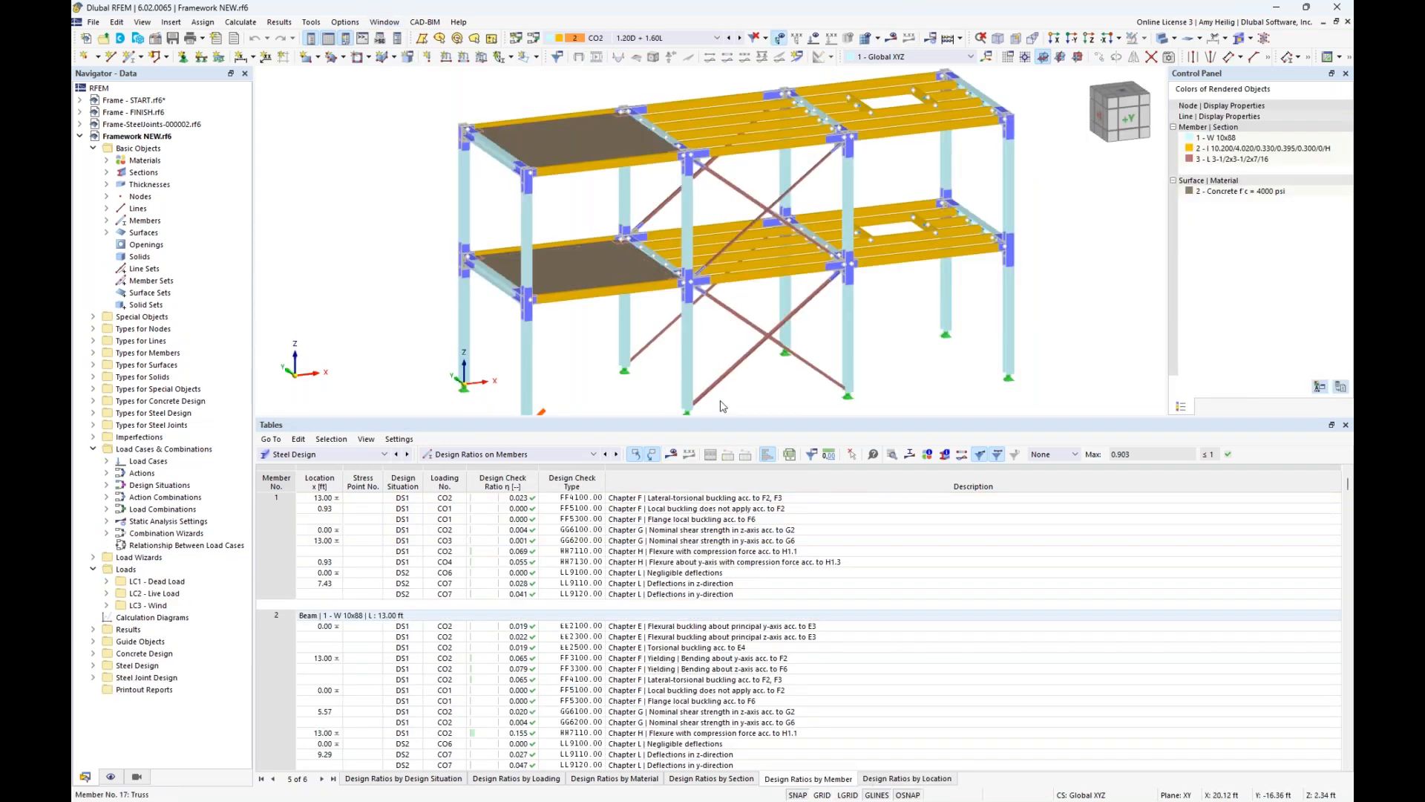
pyautogui.moveTo(711, 418); pyautogui.dragTo(691, 553)
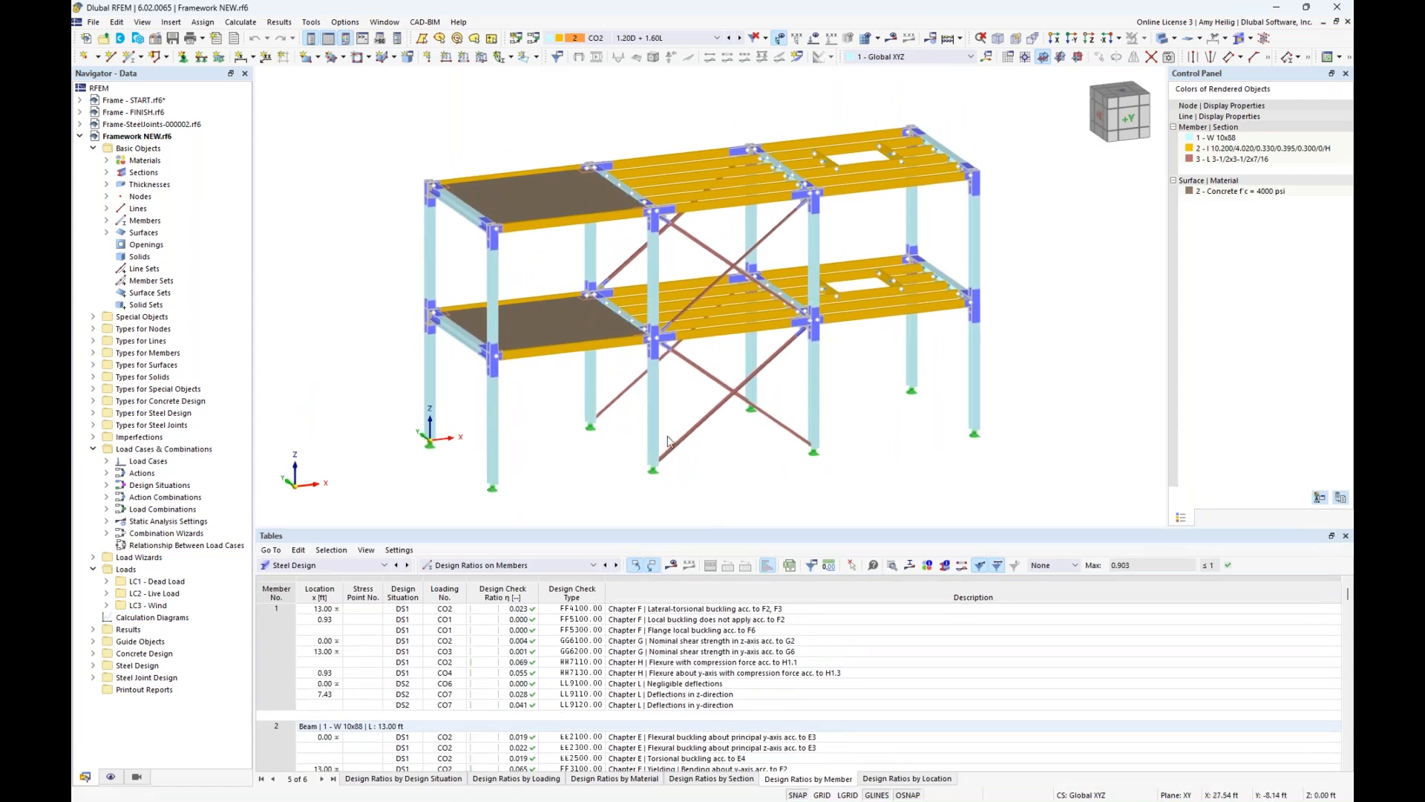
pyautogui.scroll(1, 578, 434)
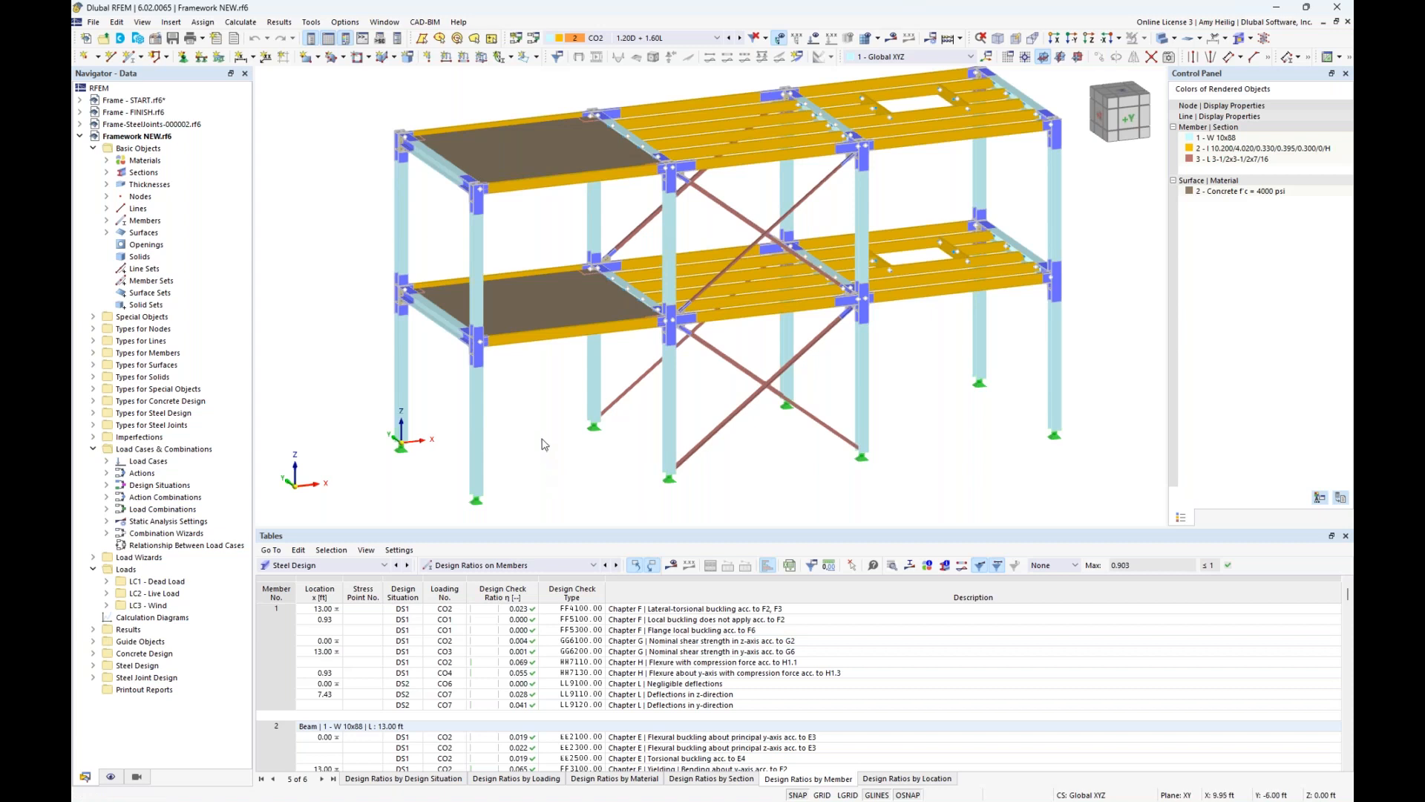
pyautogui.moveTo(543, 437); pyautogui.dragTo(541, 455, button='middle')
pyautogui.click(547, 323)
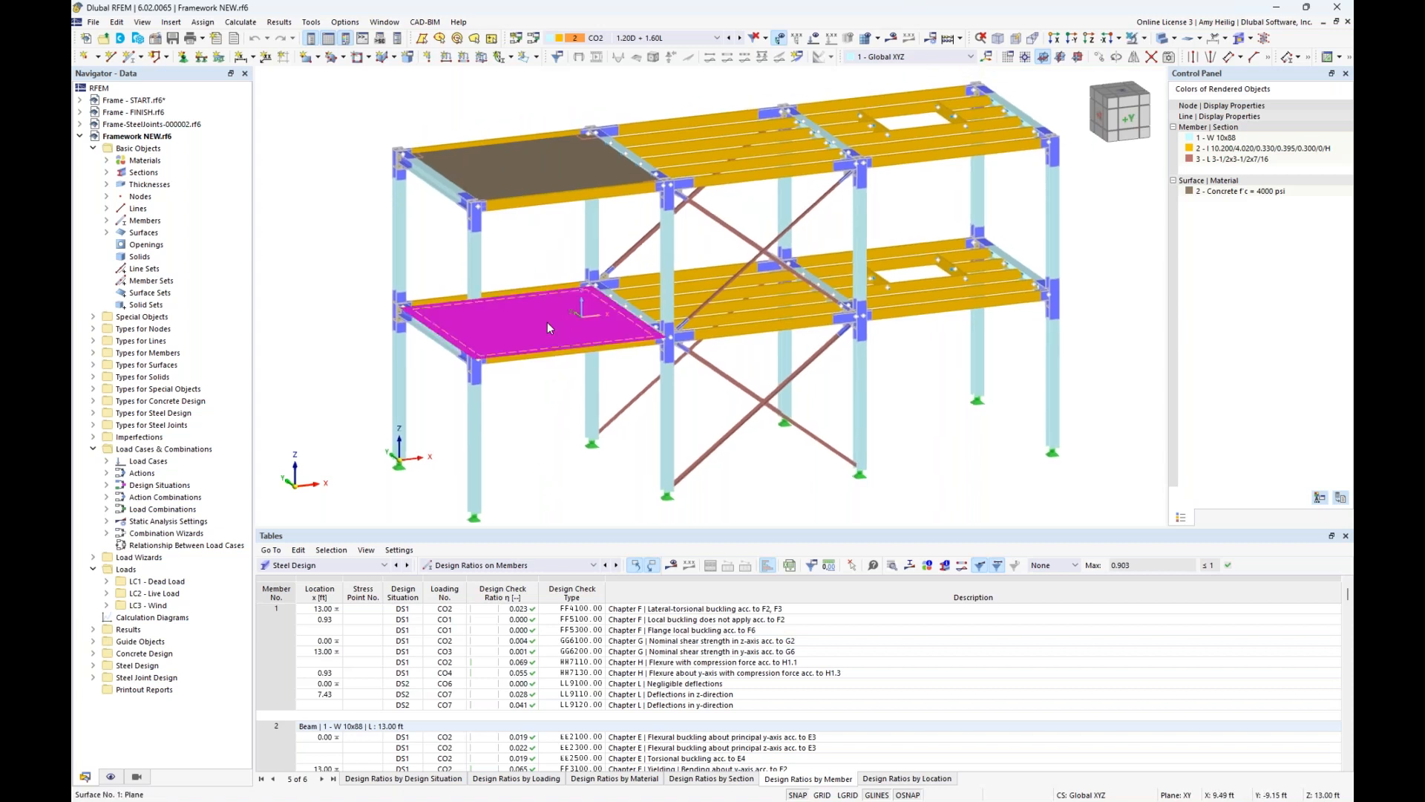
pyautogui.click(562, 169)
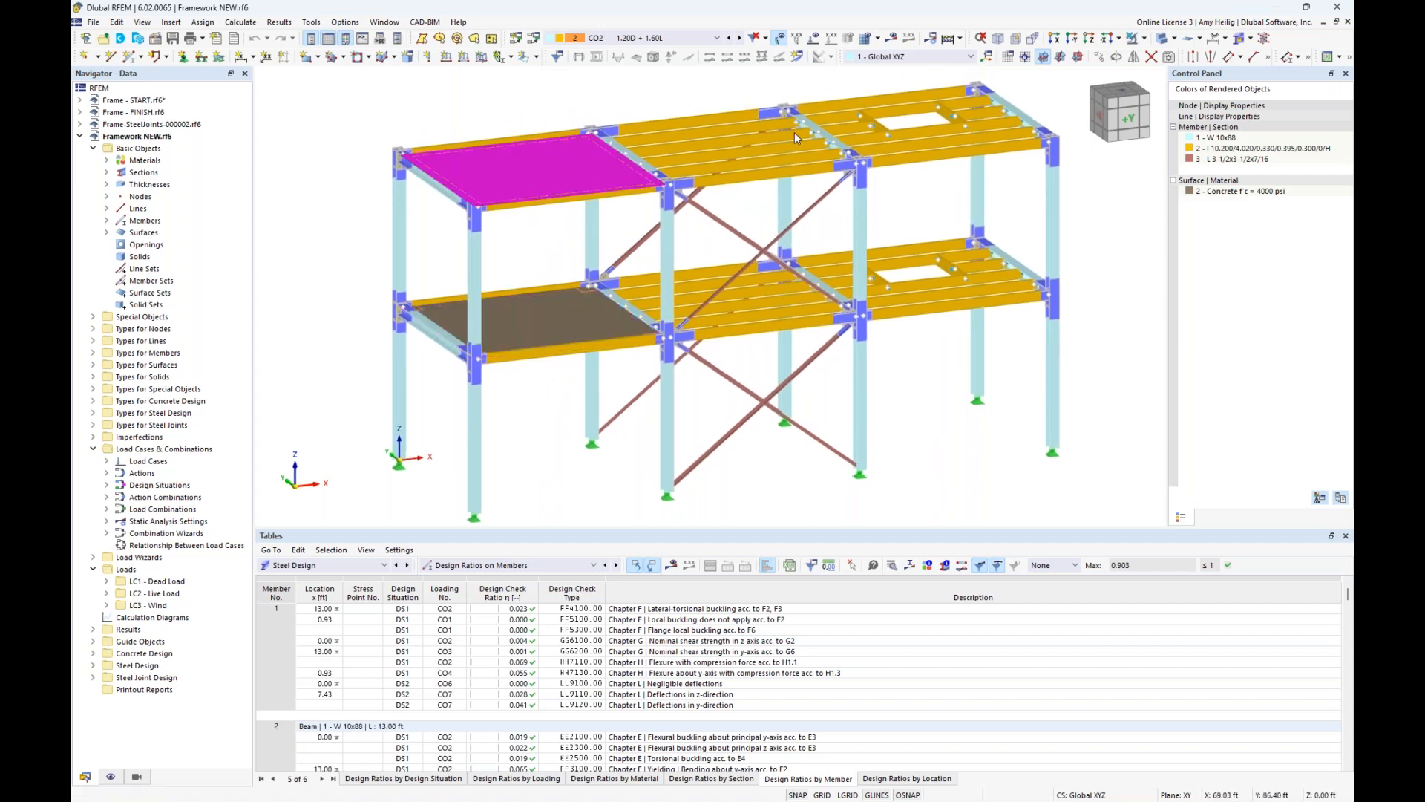
# - Find the lower-floor steel joint at the braced column in wireframe display, isolate it by visibility, and show it in solid display
pyautogui.click(1162, 39)
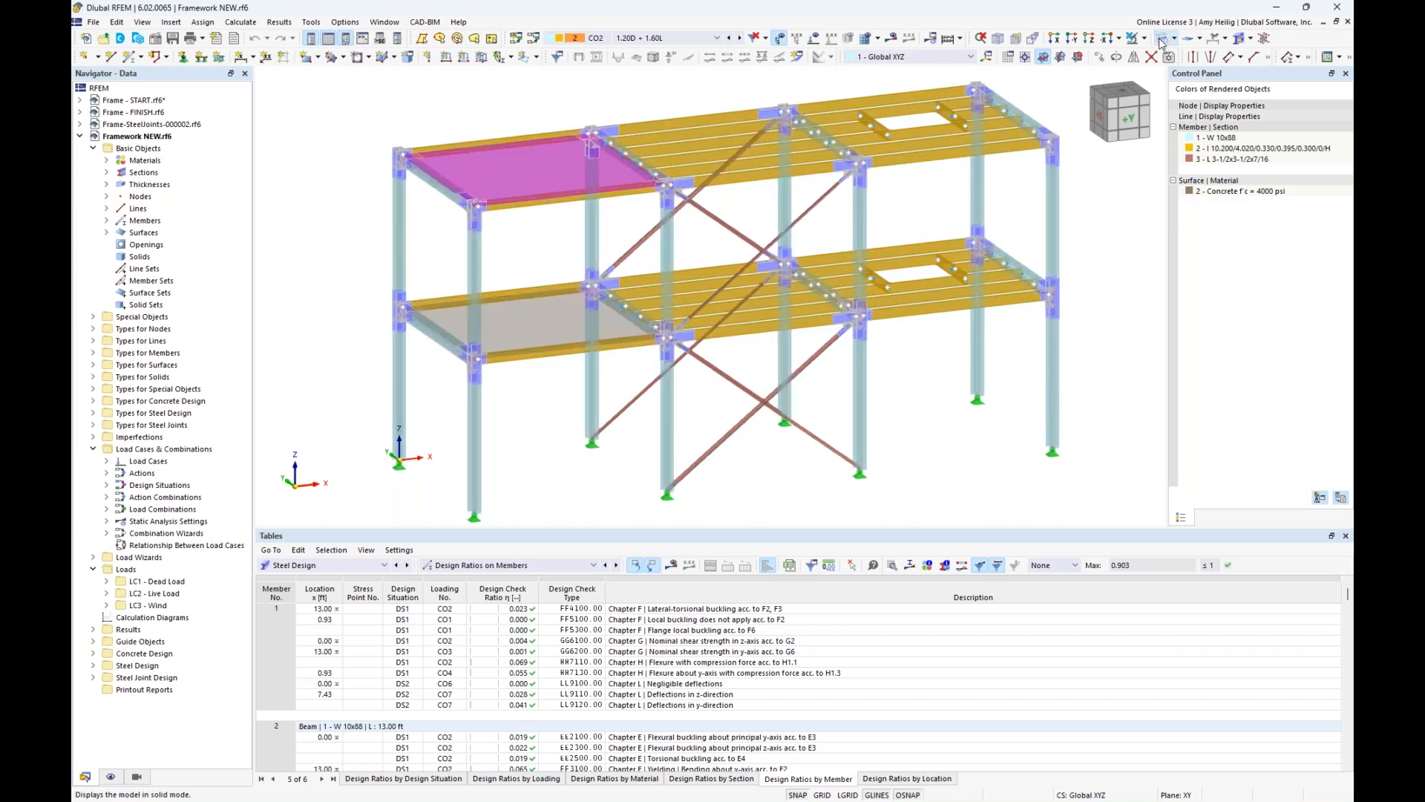
pyautogui.click(1162, 38)
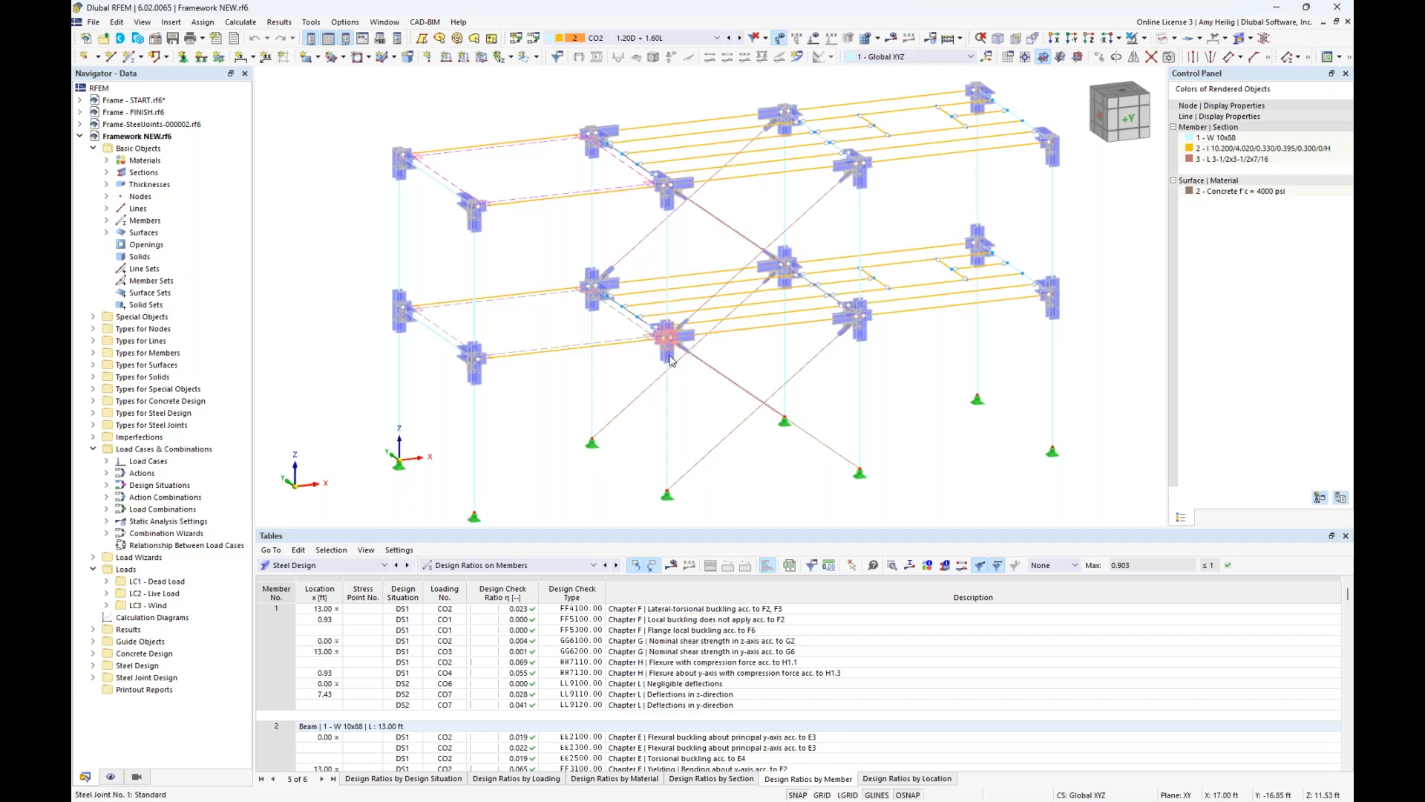
pyautogui.scroll(2, 670, 354)
pyautogui.scroll(3, 671, 355)
pyautogui.click(670, 331)
pyautogui.click(1143, 39)
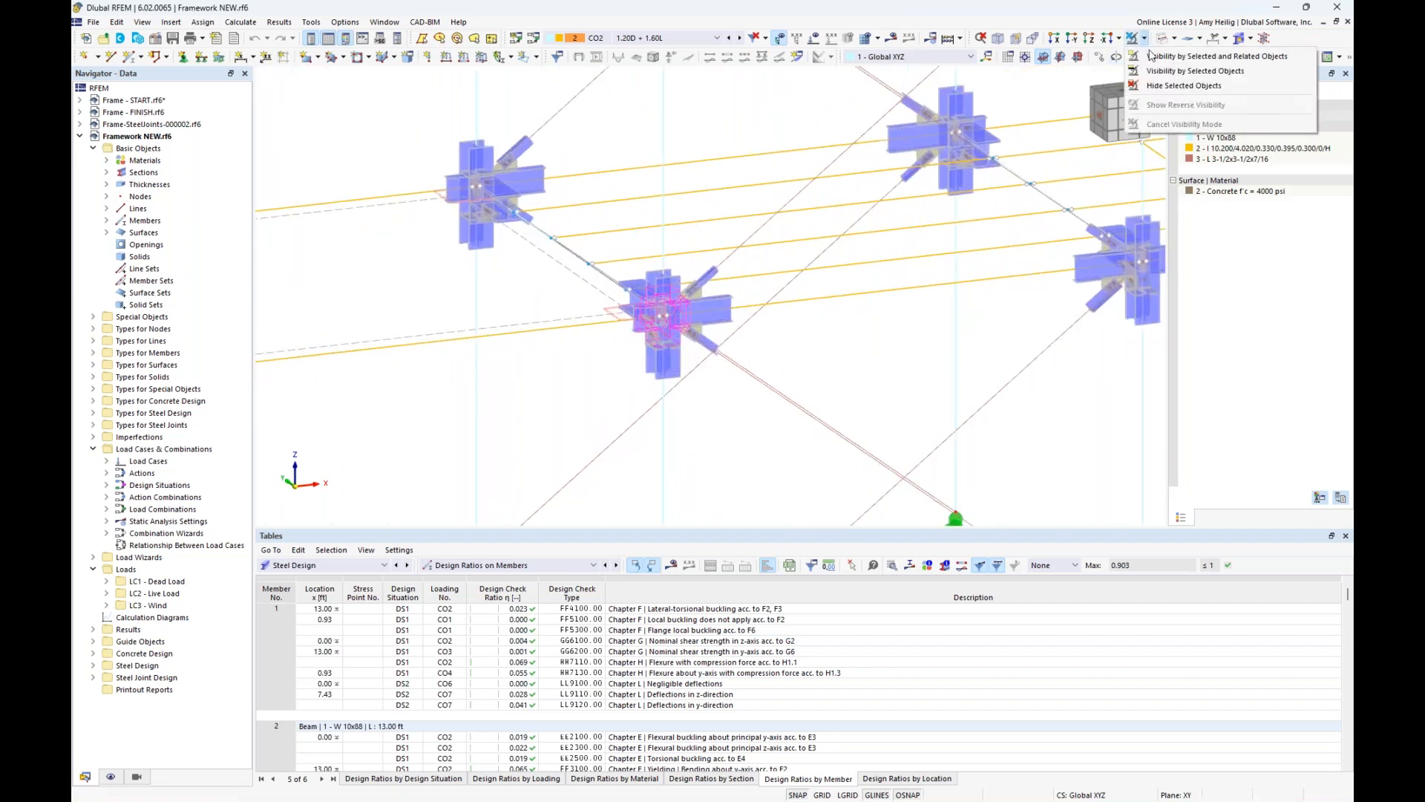
pyautogui.click(1188, 70)
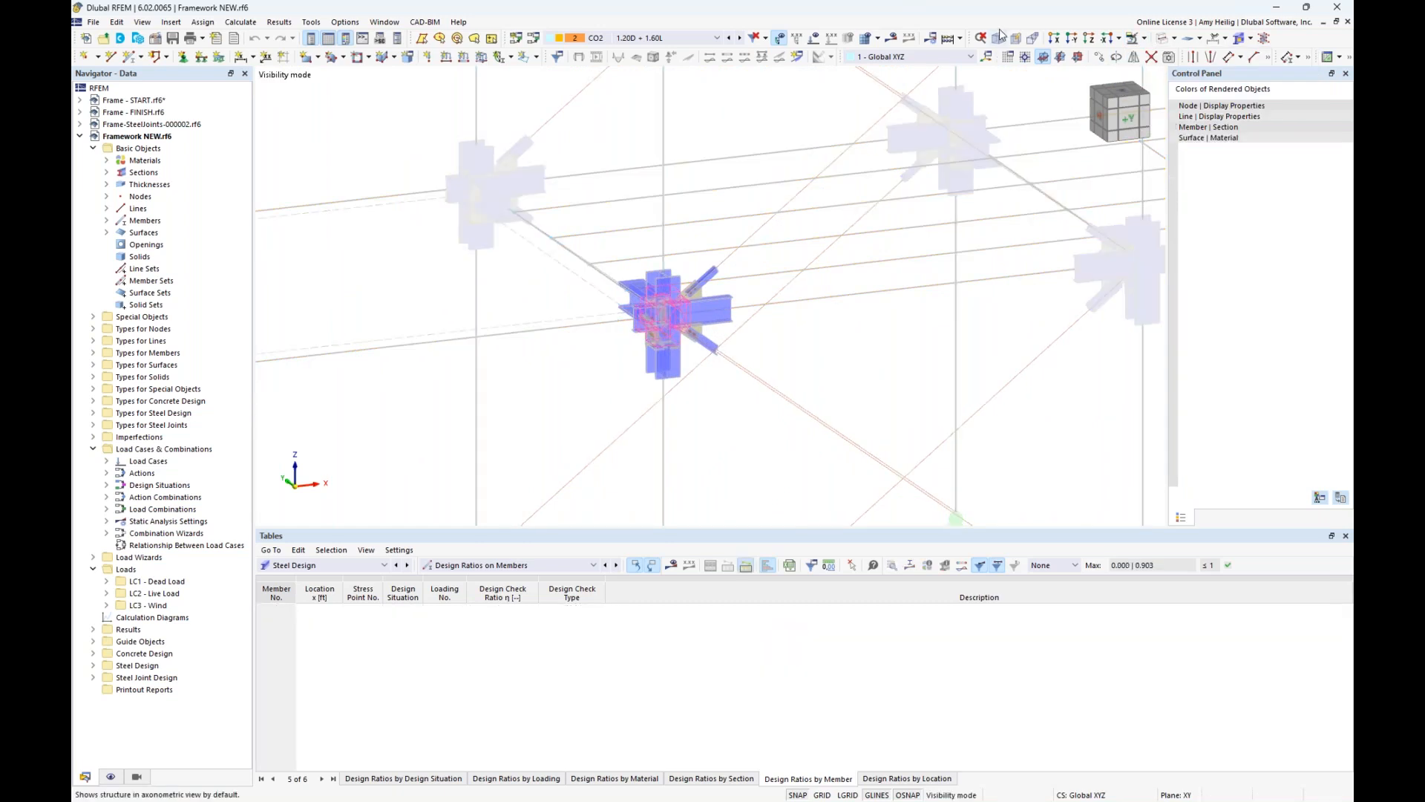
pyautogui.click(1162, 39)
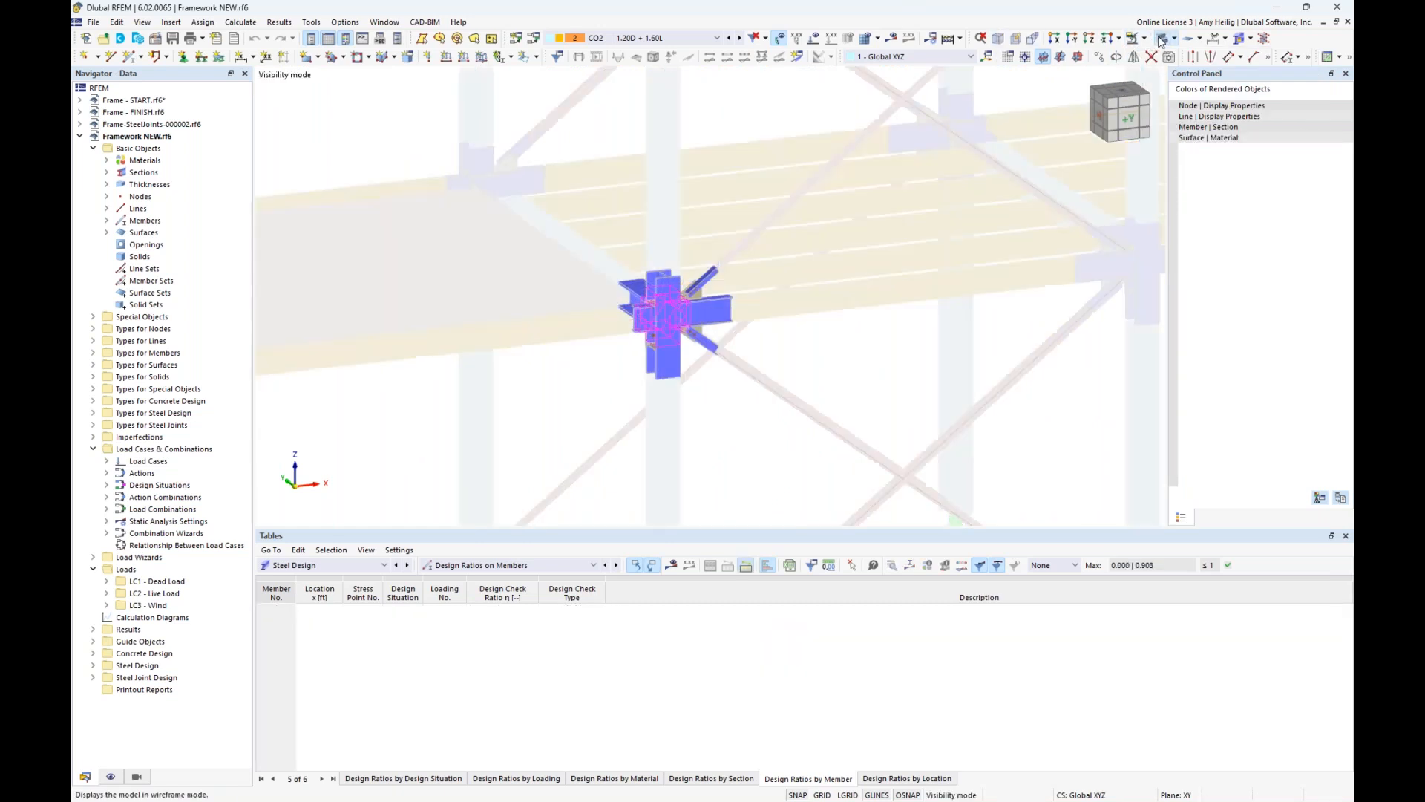
pyautogui.click(740, 464)
# - Examine the isolated joint from several sides, including its end plate, haunch, stiffeners, bolts, welds and the gusset plates of the bracing
pyautogui.keyDown('ctrl'); pyautogui.moveTo(627, 385); pyautogui.dragTo(750, 356, button='middle'); pyautogui.keyUp('ctrl')
pyautogui.scroll(2, 698, 322)
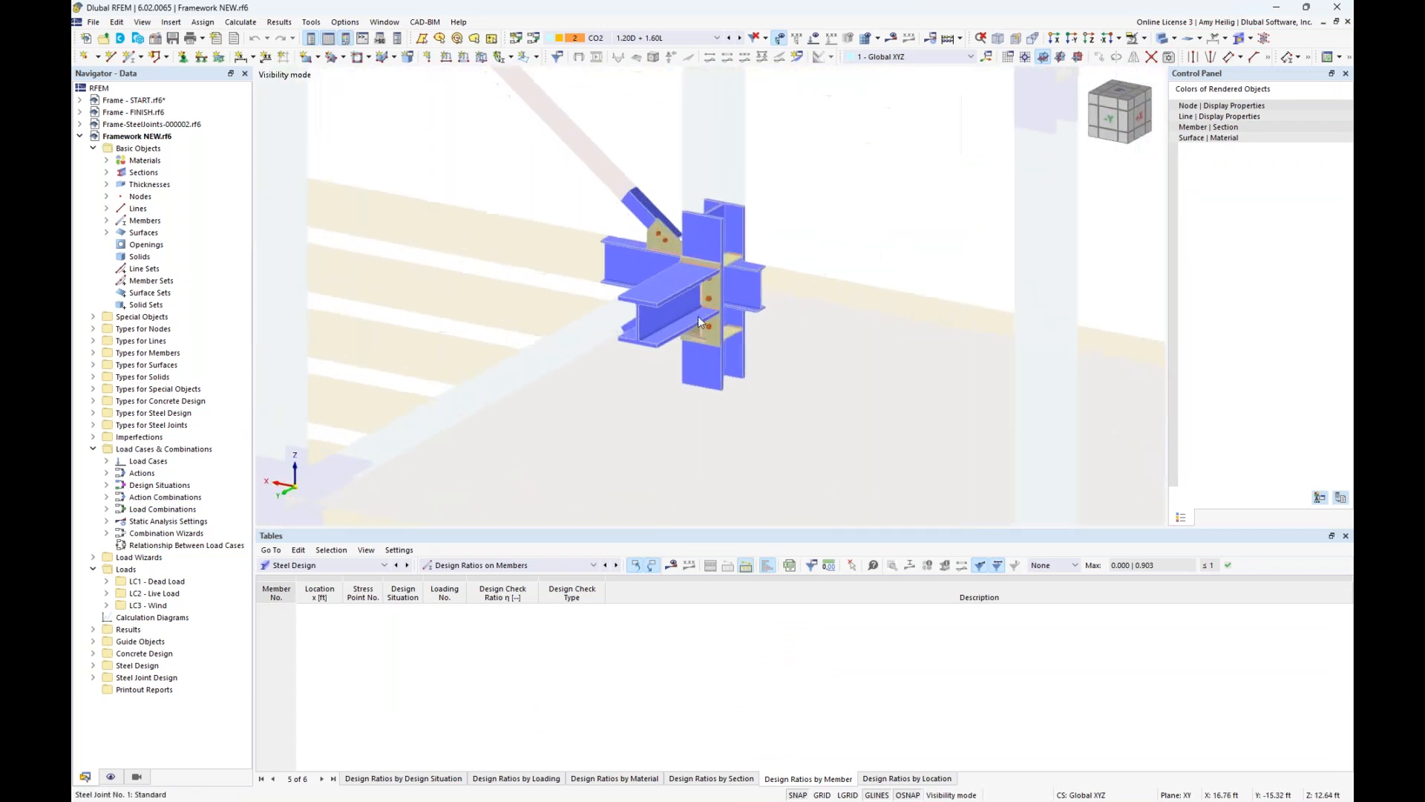
pyautogui.scroll(5, 699, 322)
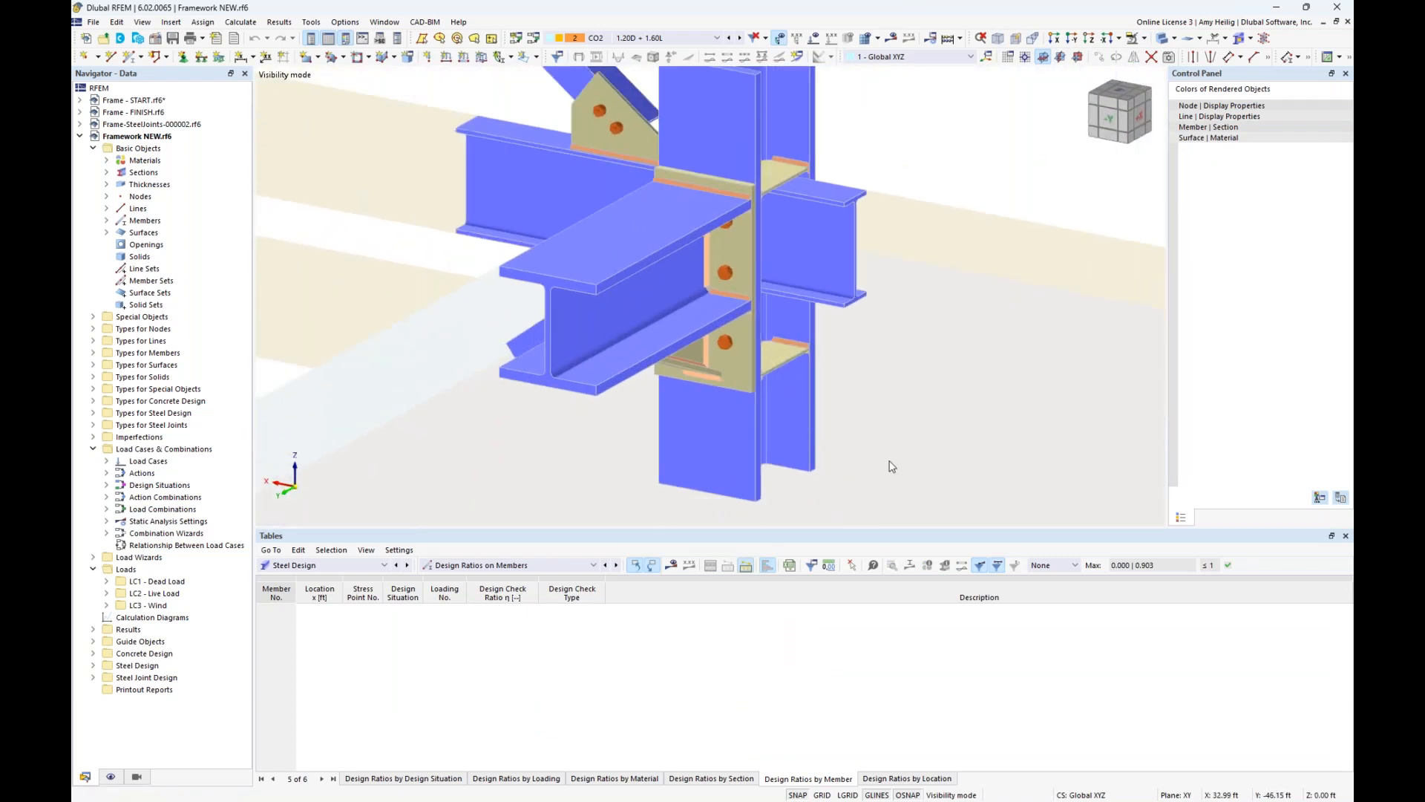
pyautogui.moveTo(886, 529); pyautogui.dragTo(880, 640)
pyautogui.keyDown('ctrl'); pyautogui.moveTo(824, 460); pyautogui.dragTo(733, 420, button='middle'); pyautogui.keyUp('ctrl')
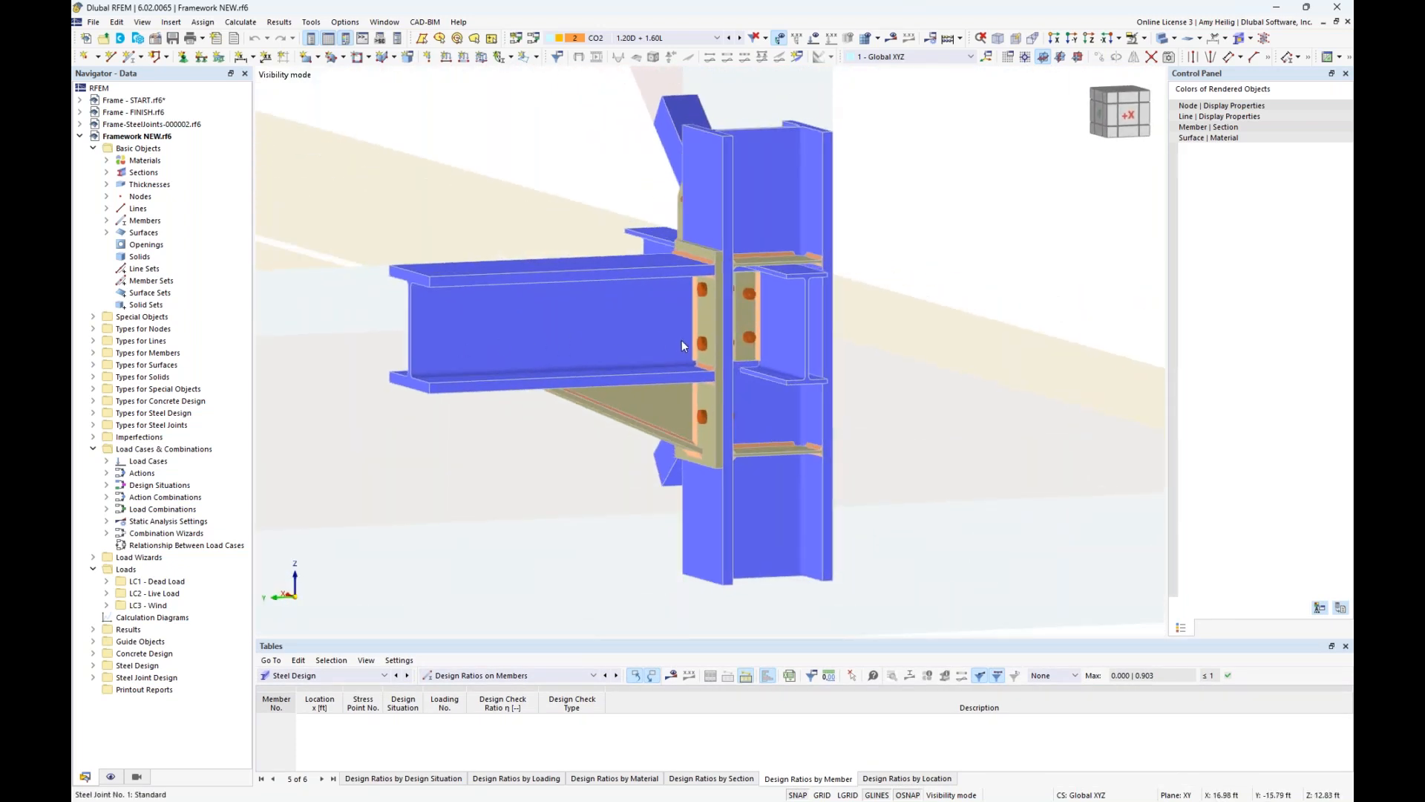
pyautogui.keyDown('ctrl'); pyautogui.moveTo(743, 323); pyautogui.dragTo(756, 355, button='middle'); pyautogui.keyUp('ctrl')
pyautogui.scroll(4, 716, 408)
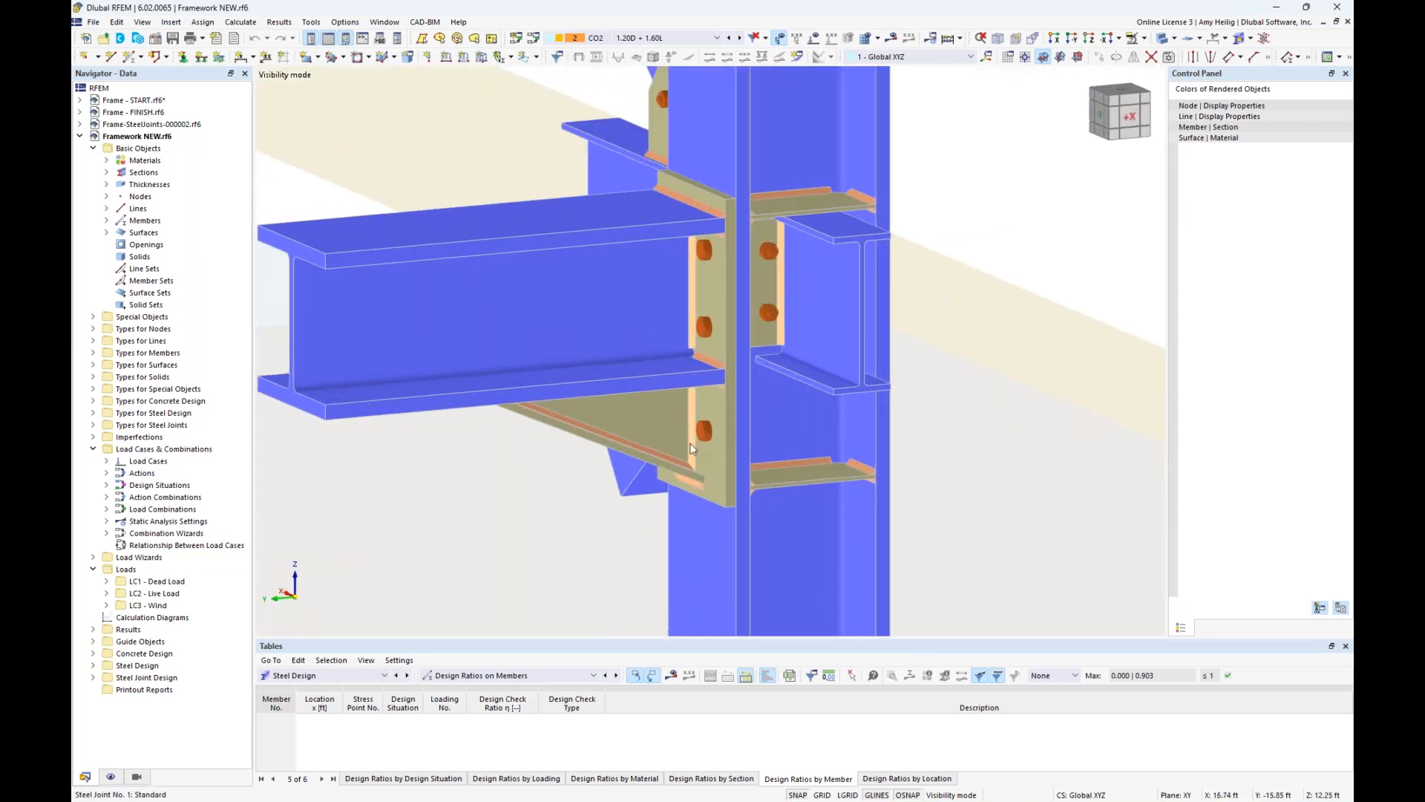
pyautogui.moveTo(831, 422)
pyautogui.keyDown('ctrl'); pyautogui.mouseDown(button='middle')
pyautogui.moveTo(821, 379)
pyautogui.moveTo(844, 415)
pyautogui.mouseUp(button='middle'); pyautogui.keyUp('ctrl')
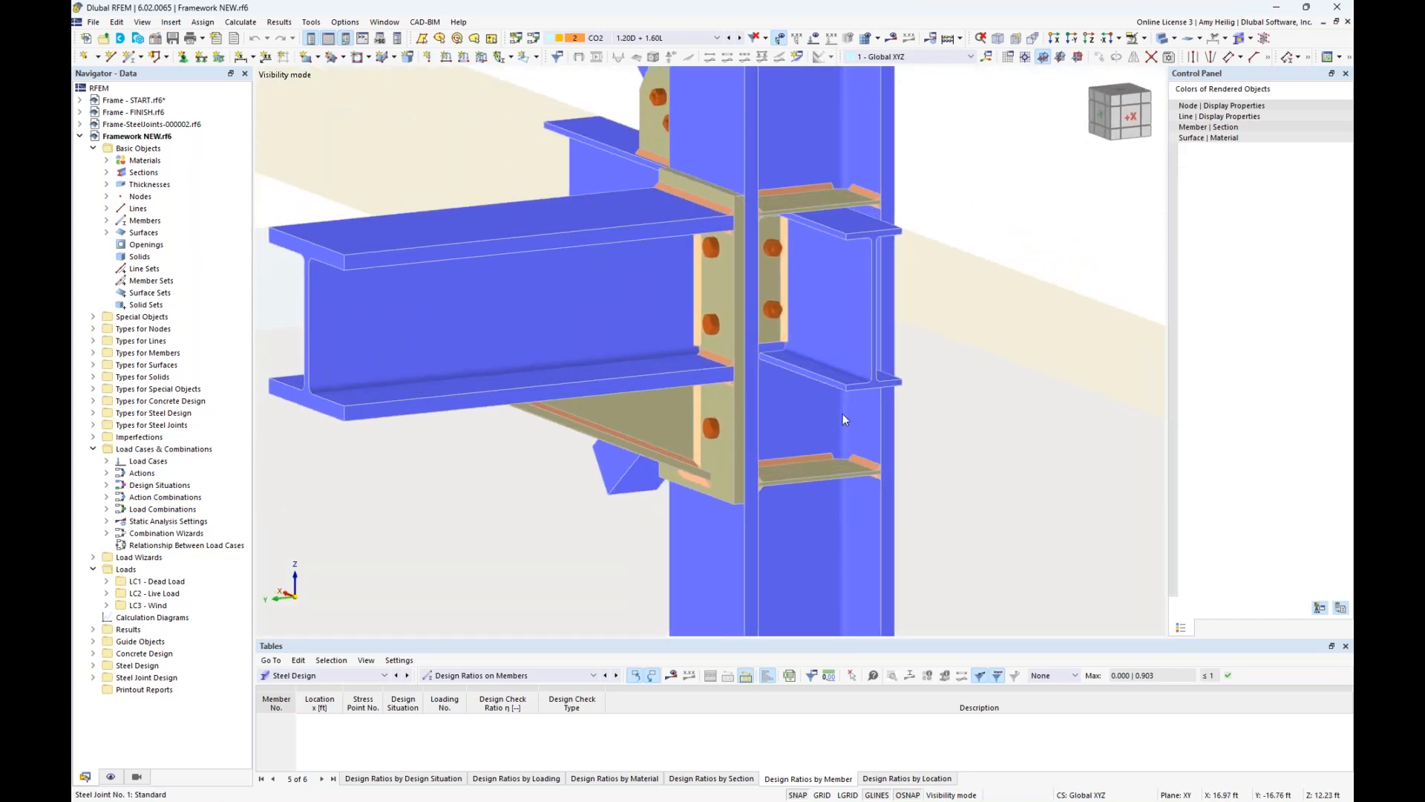
pyautogui.keyDown('ctrl'); pyautogui.moveTo(523, 380); pyautogui.dragTo(737, 408, button='middle'); pyautogui.keyUp('ctrl')
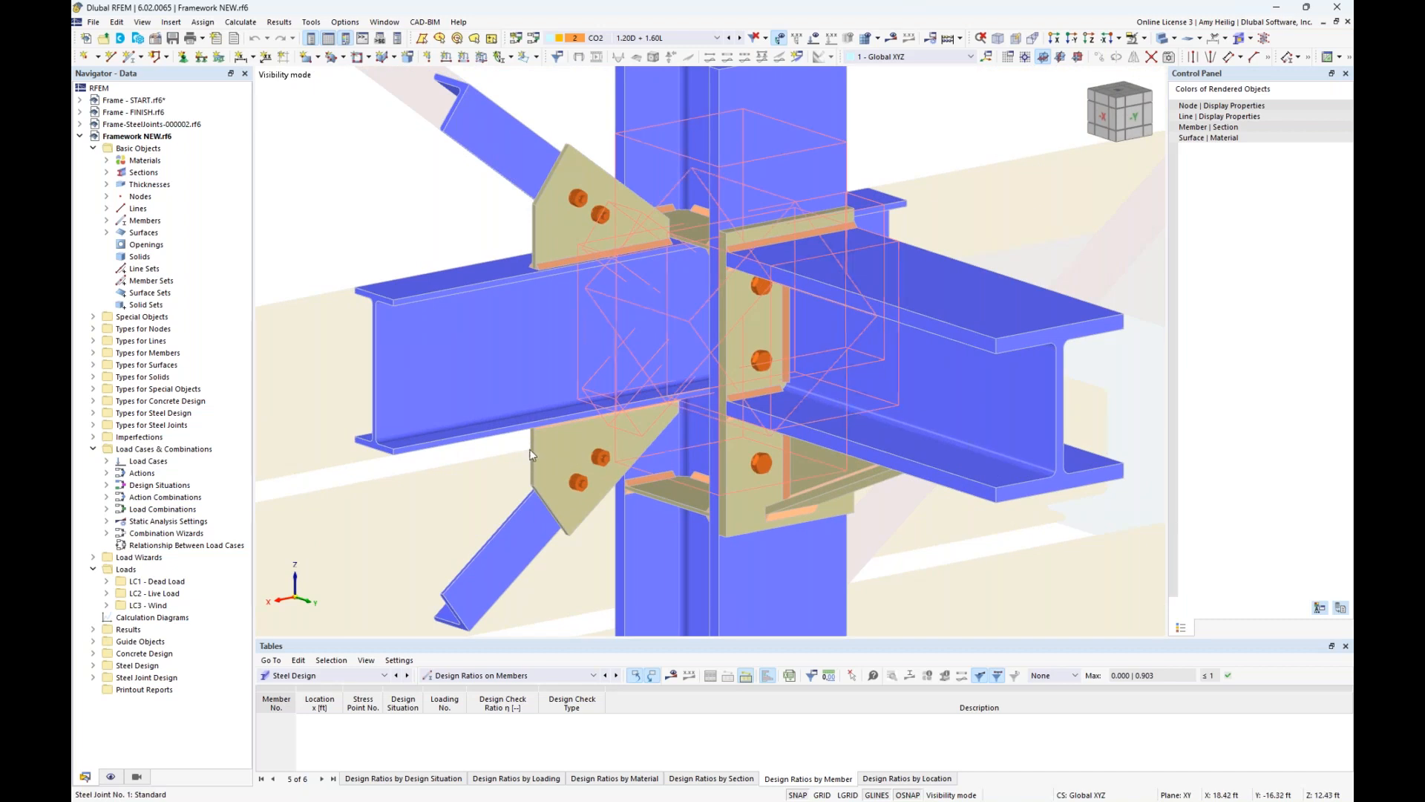
pyautogui.keyDown('ctrl'); pyautogui.moveTo(555, 452); pyautogui.dragTo(553, 408, button='middle'); pyautogui.keyUp('ctrl')
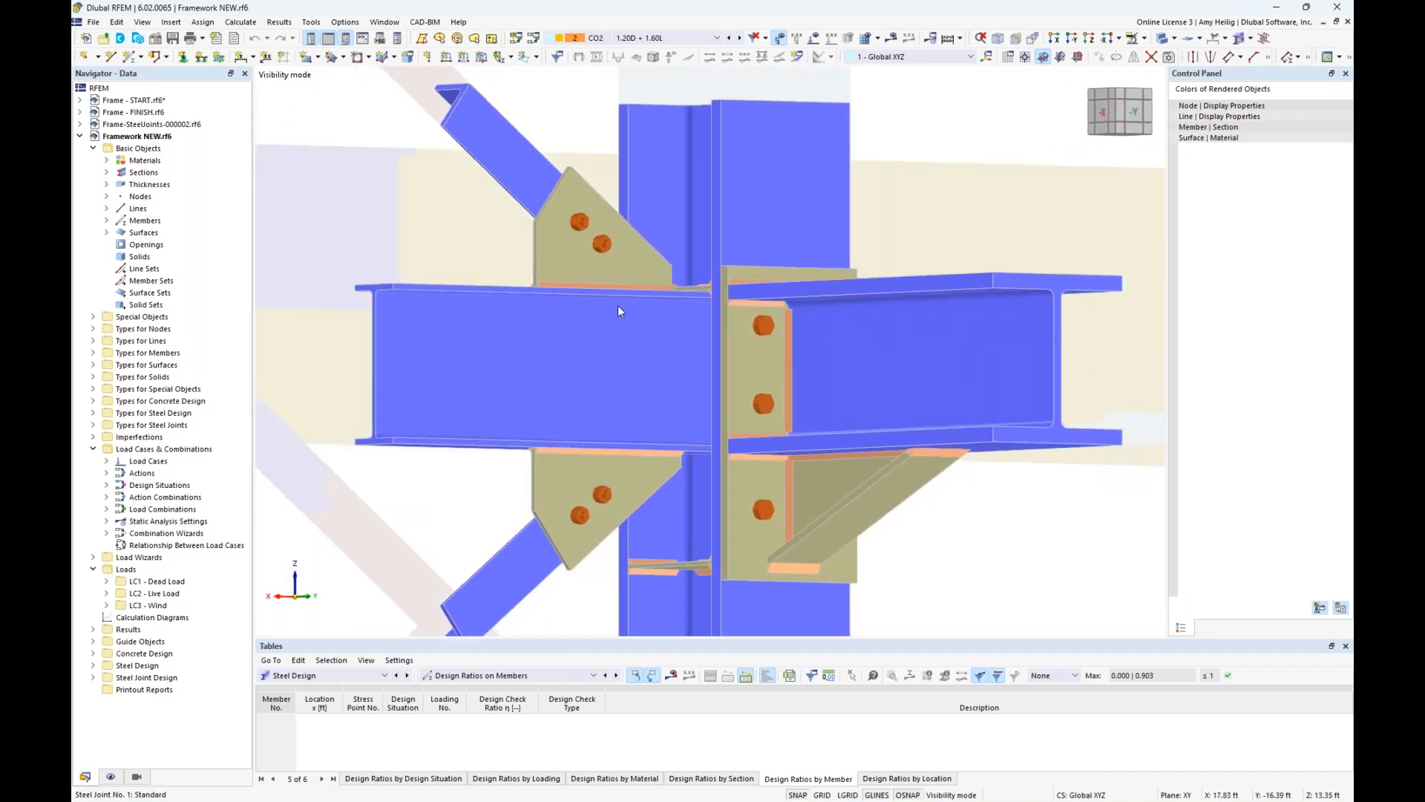
pyautogui.scroll(-2, 618, 305)
pyautogui.keyDown('ctrl'); pyautogui.moveTo(728, 340); pyautogui.dragTo(639, 385, button='middle'); pyautogui.keyUp('ctrl')
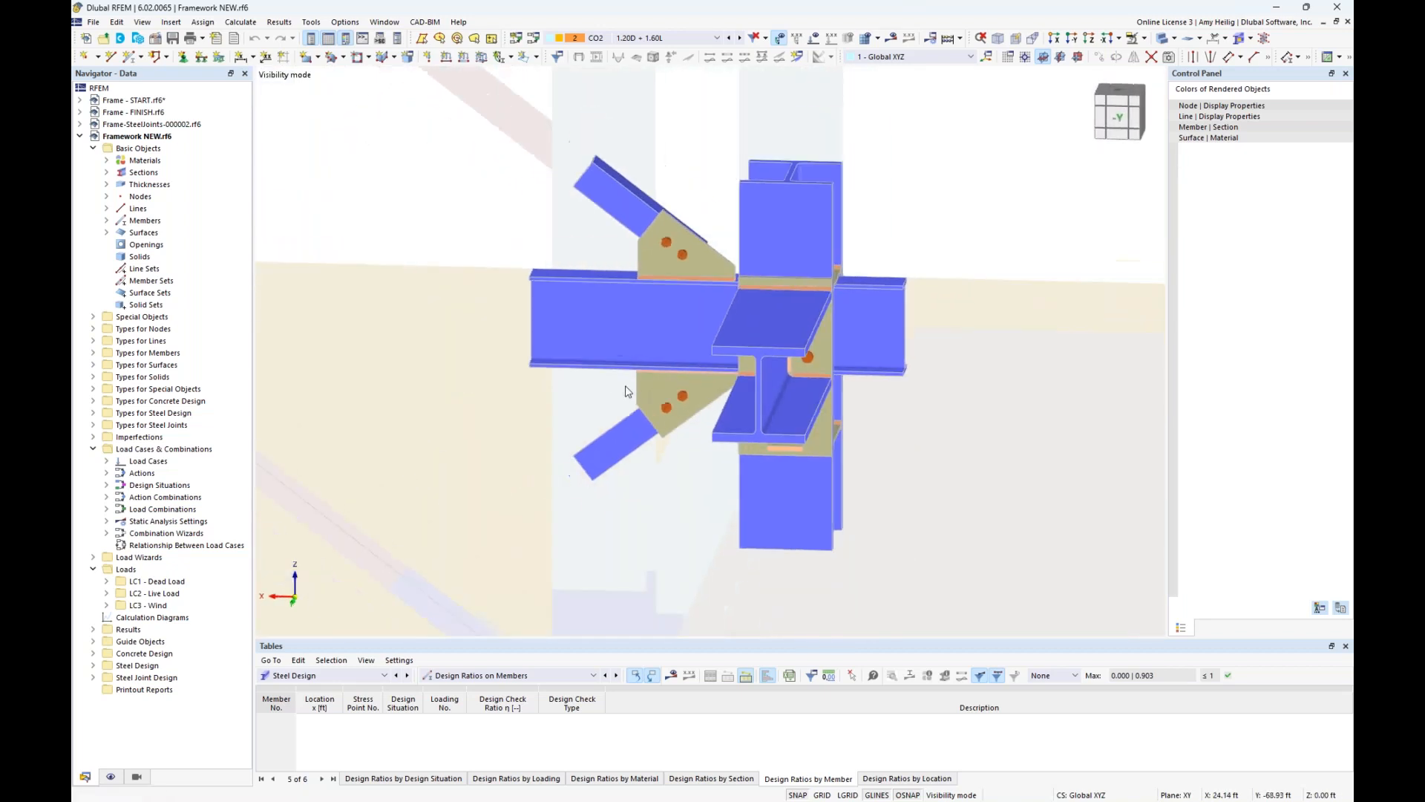
# - Cancel the visibility mode and view the whole framework from an angle
pyautogui.click(1144, 38)
pyautogui.click(1153, 126)
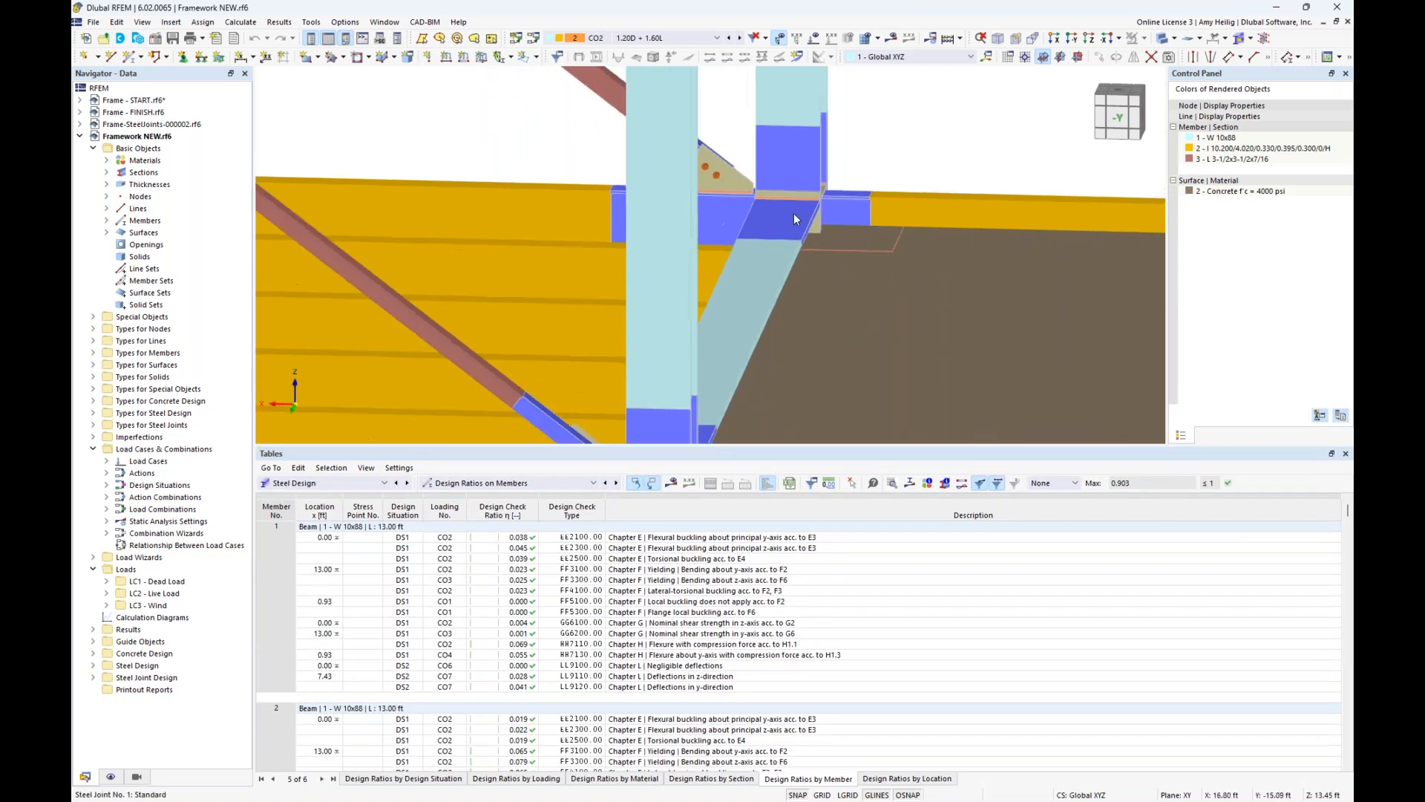
pyautogui.keyDown('ctrl'); pyautogui.moveTo(920, 250); pyautogui.dragTo(313, 492, button='middle'); pyautogui.keyUp('ctrl')
# - Show the Steel Joint Design ratios by node and select the bolt check of node 8
pyautogui.click(313, 483)
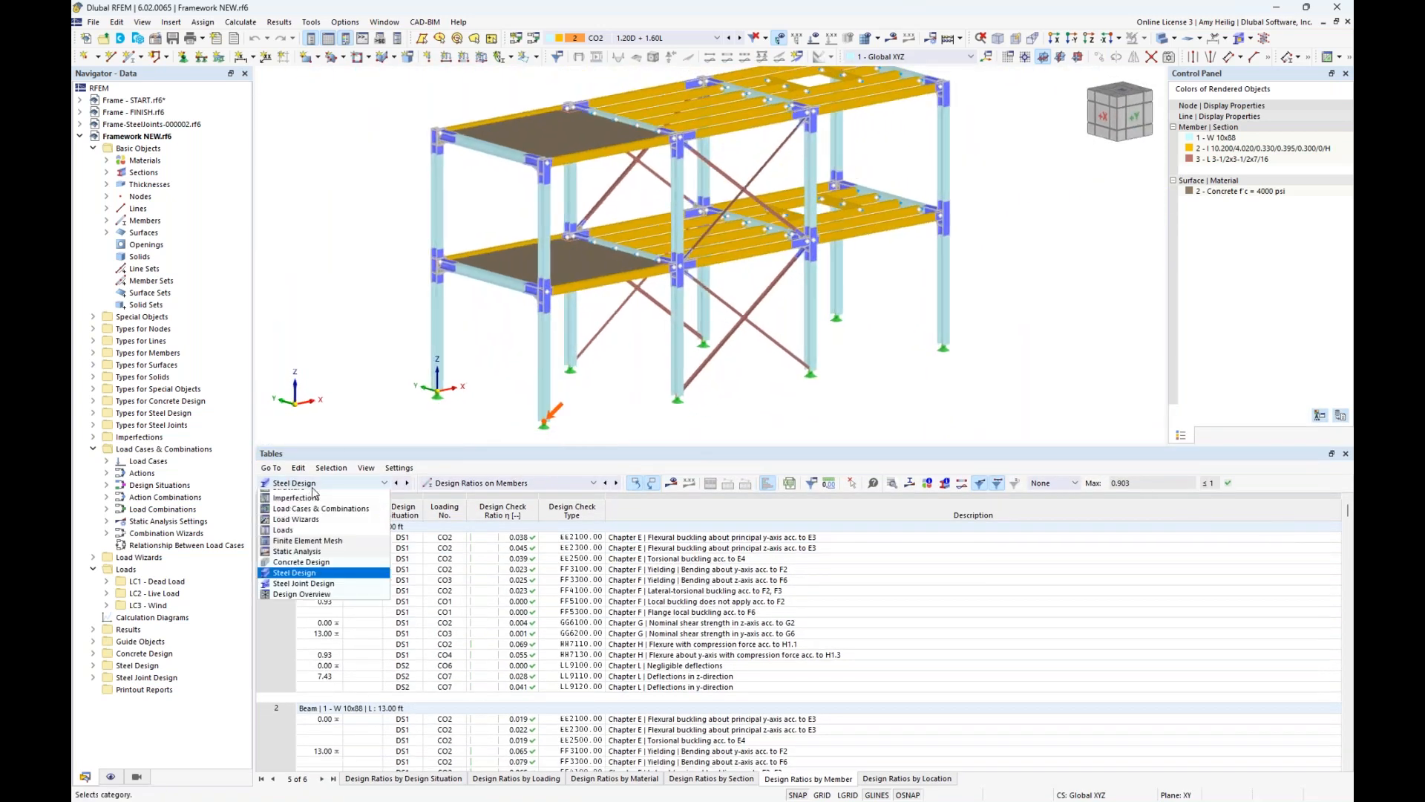
pyautogui.click(322, 596)
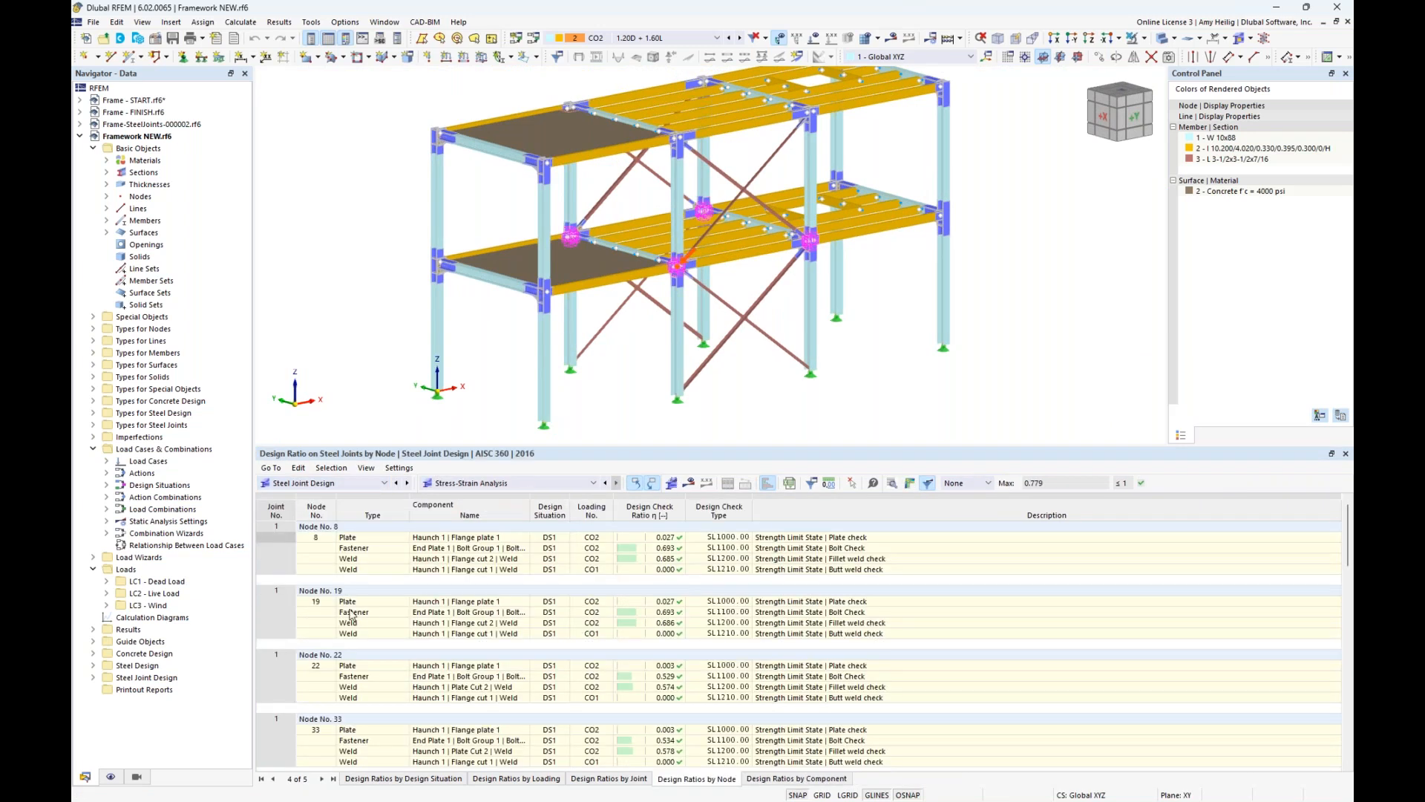
pyautogui.click(763, 550)
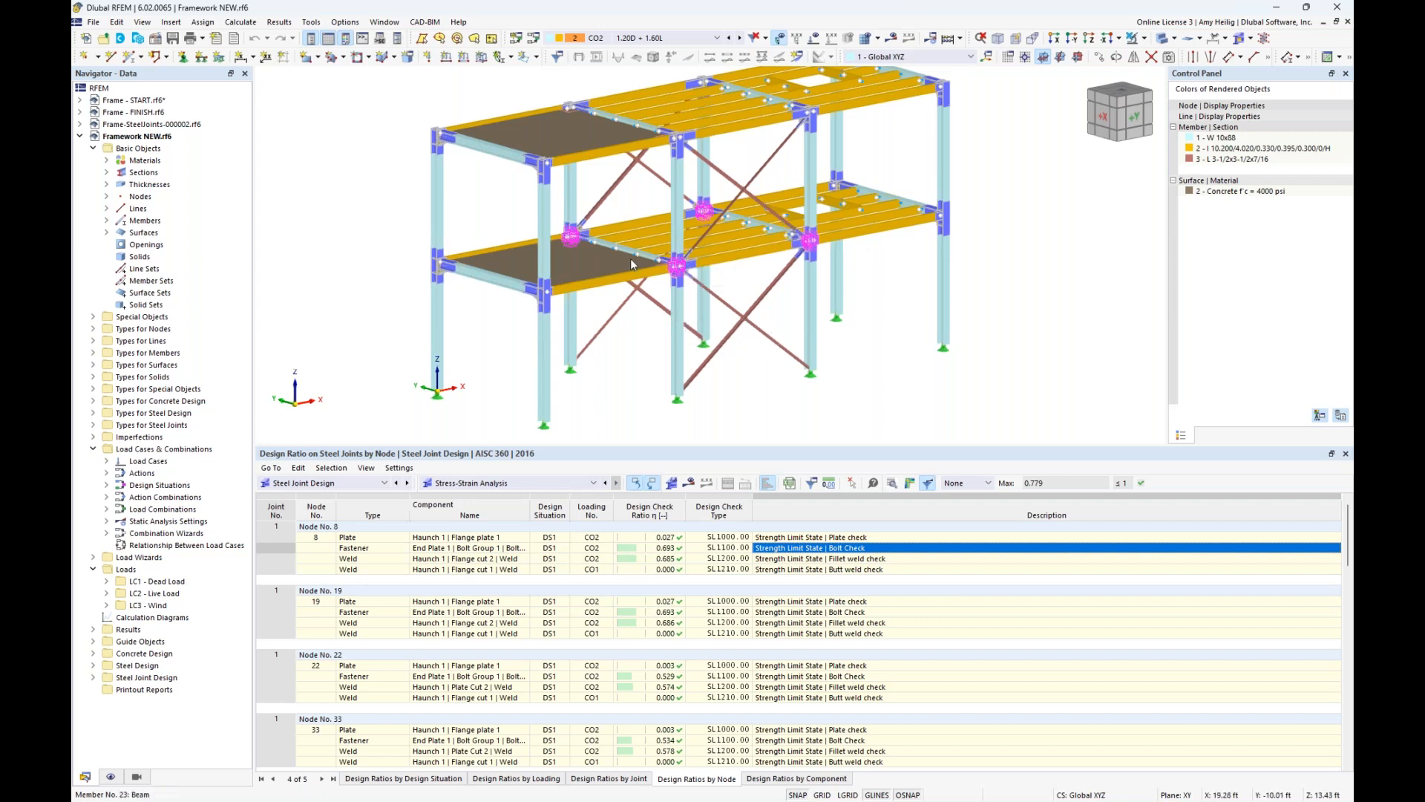
# - Return the table to the Steel Design ratios by member and select member 1's lateral-torsional buckling check
pyautogui.click(346, 484)
pyautogui.click(294, 580)
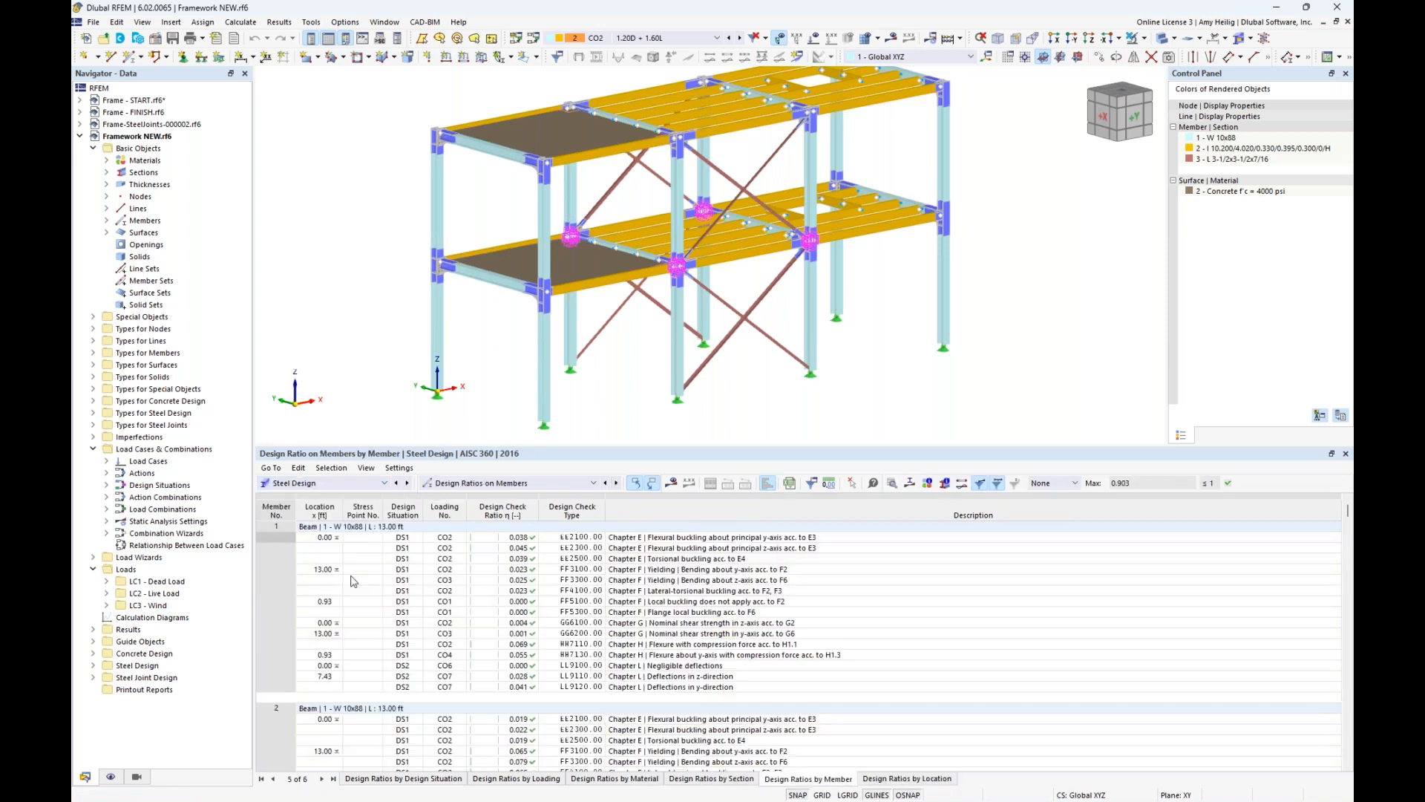
pyautogui.click(705, 591)
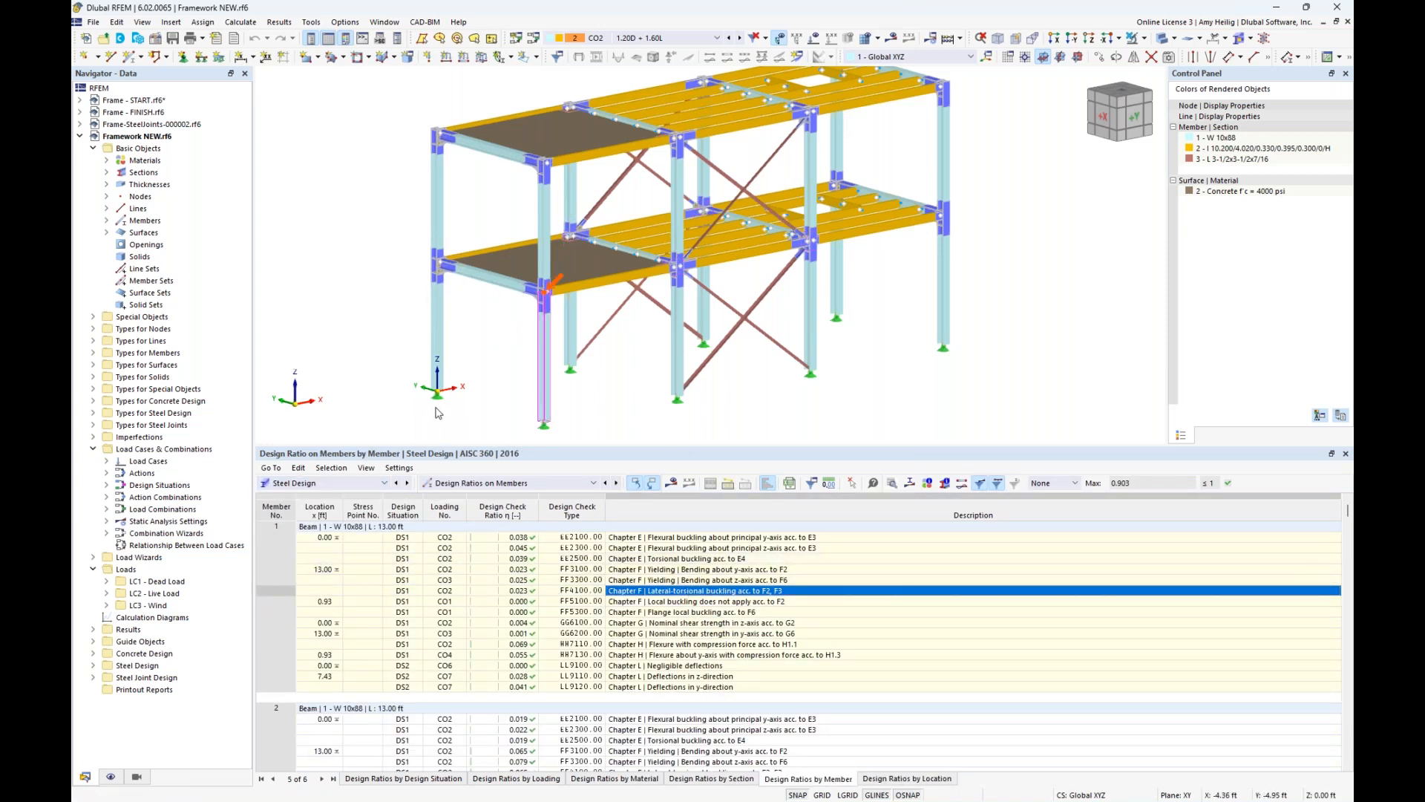
# - Show the Concrete Design ratios by surface and review the checks of surfaces 1 and 2 and the marked location in the model
pyautogui.click(358, 483)
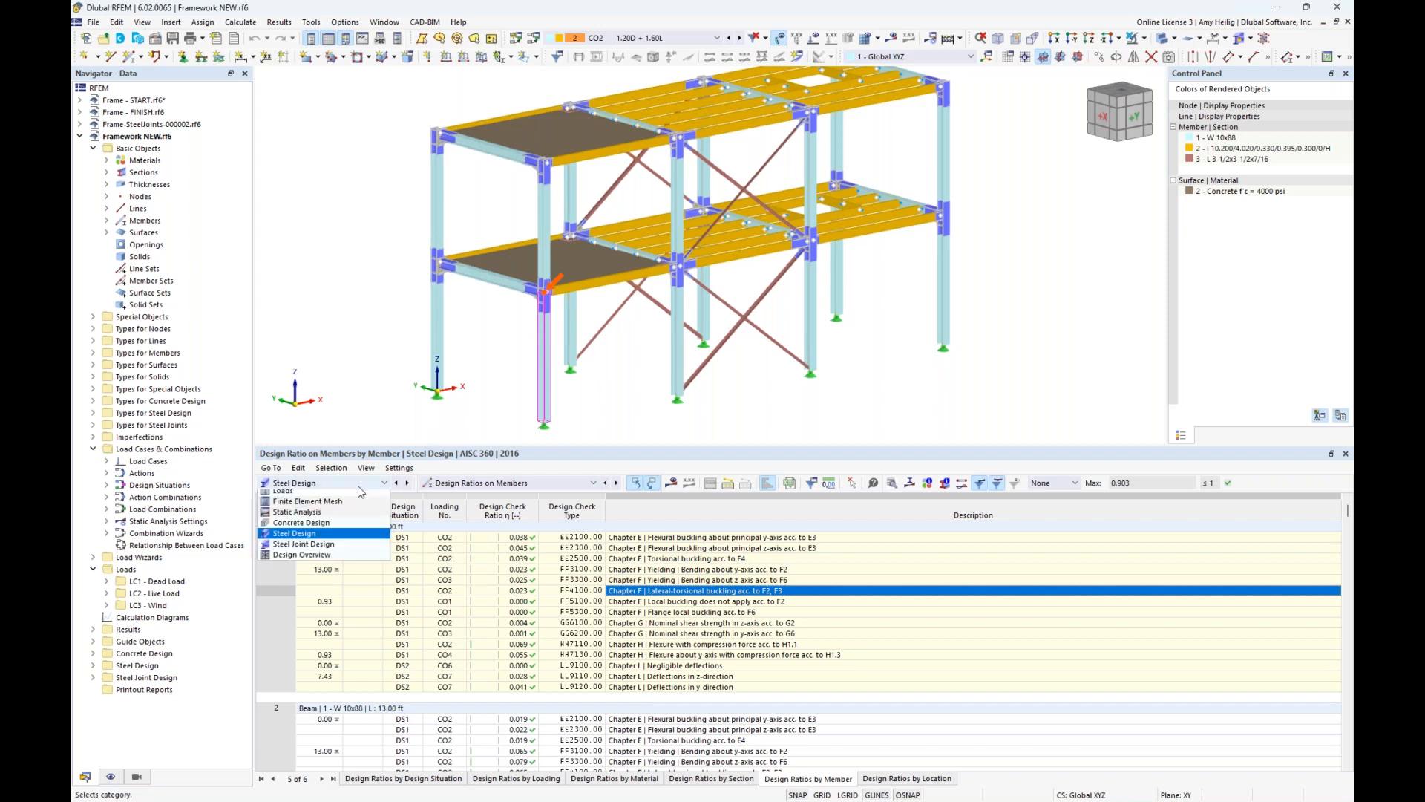
pyautogui.click(342, 570)
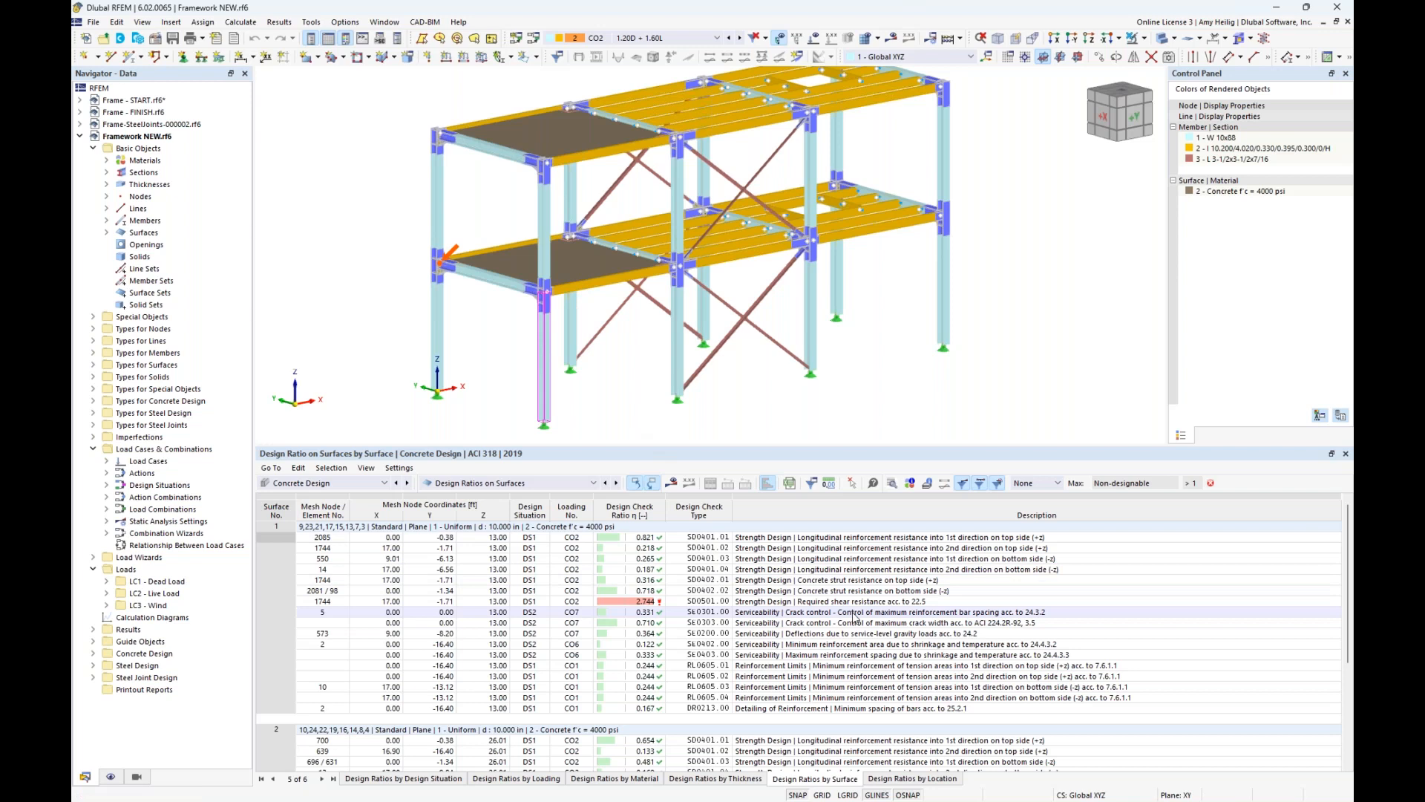
pyautogui.scroll(-4, 853, 617)
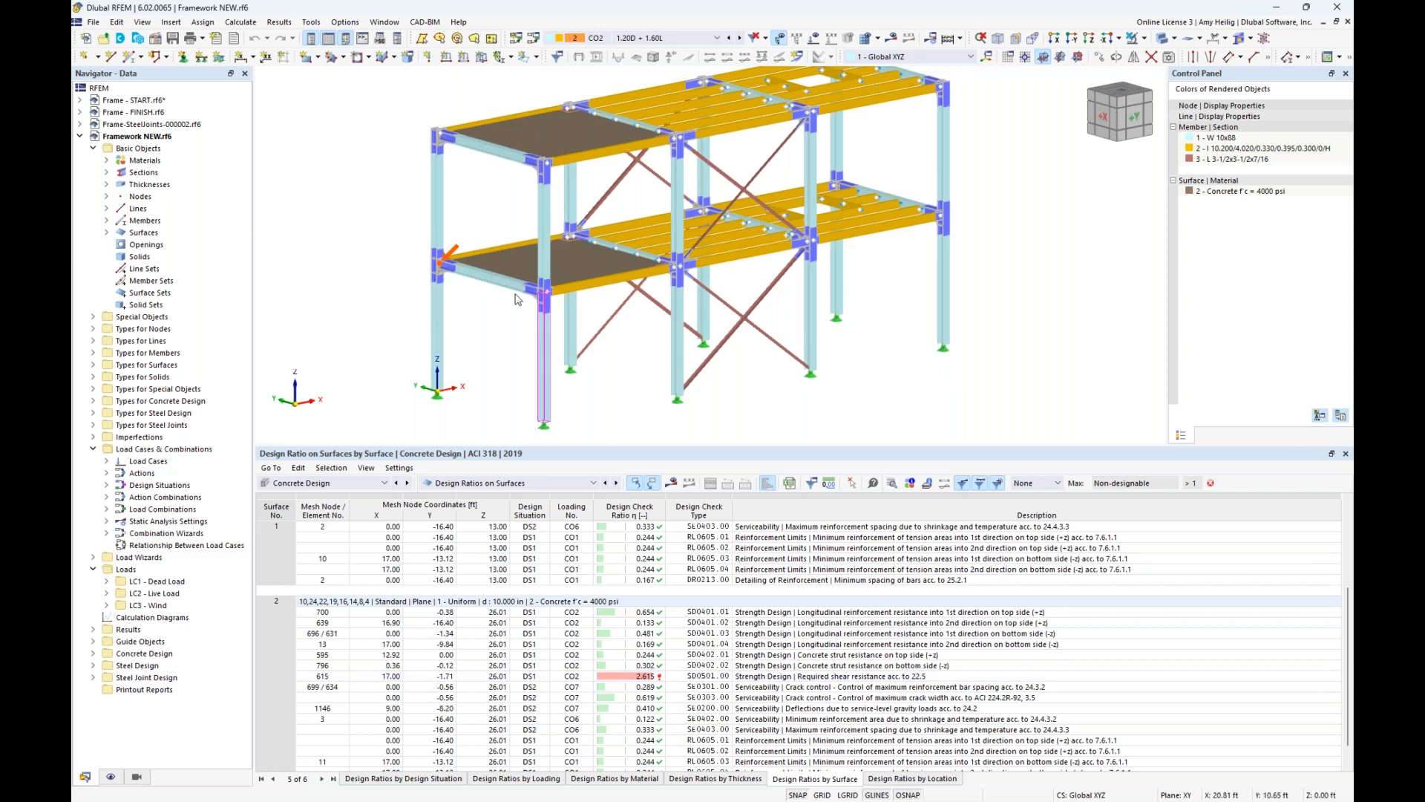
pyautogui.scroll(5, 457, 265)
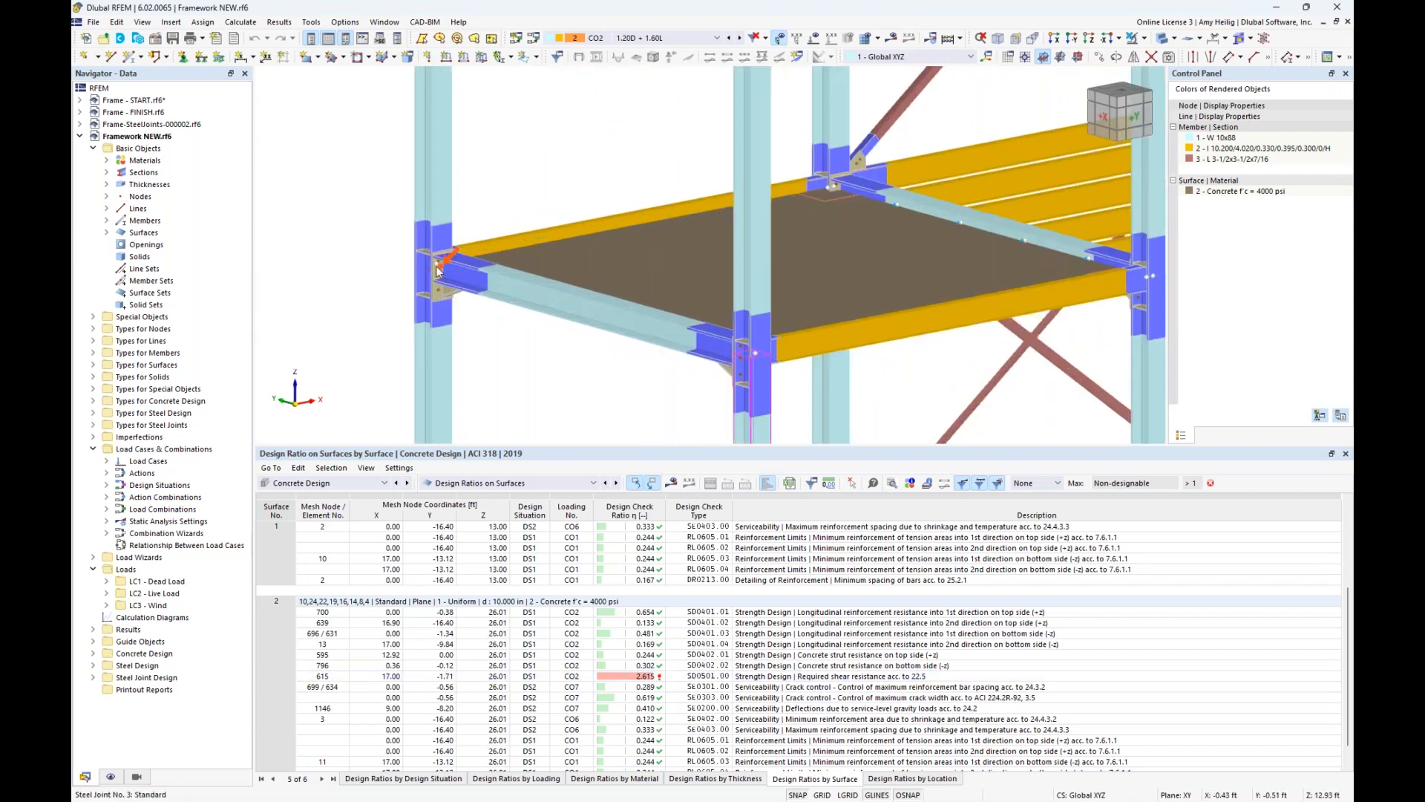
pyautogui.scroll(-5, 442, 267)
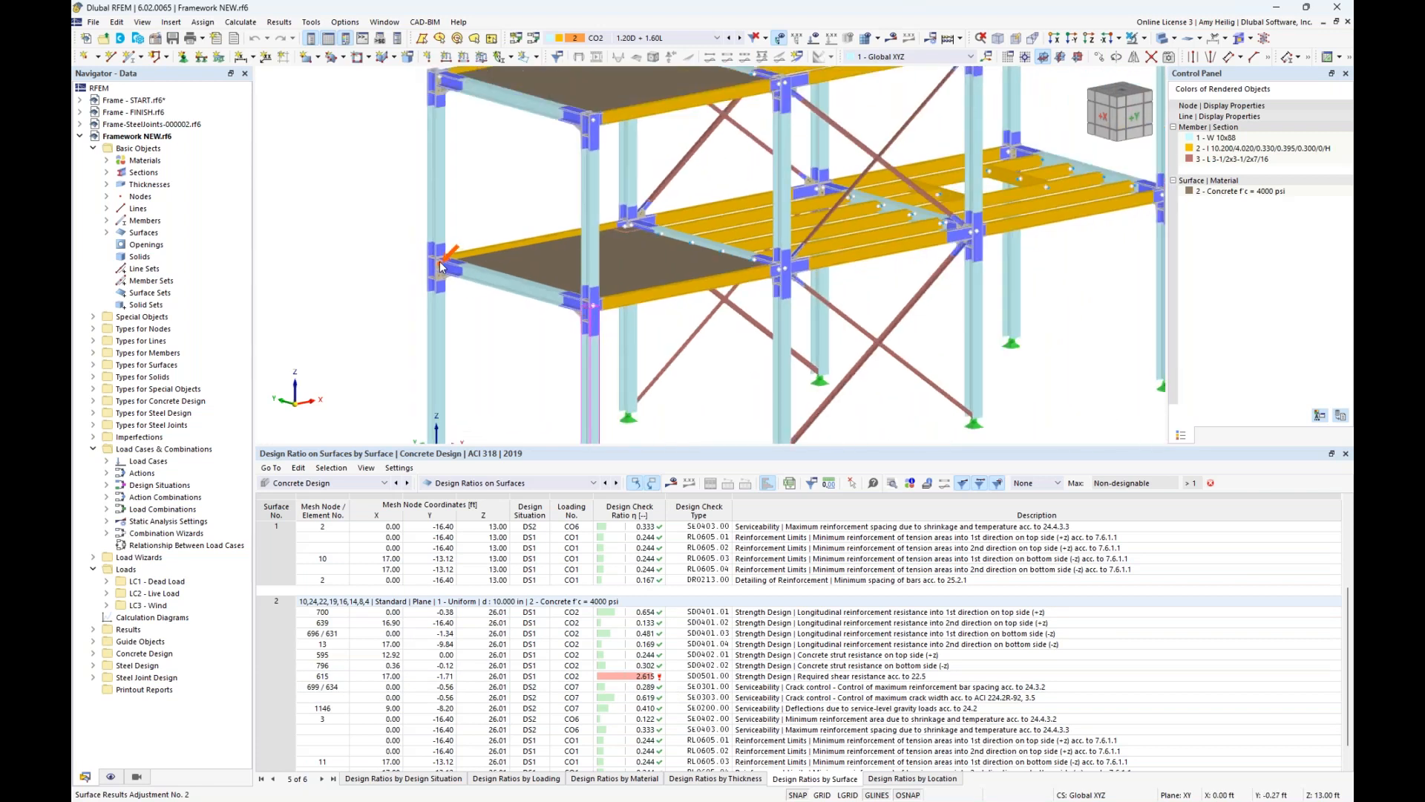
pyautogui.scroll(-2, 442, 267)
pyautogui.scroll(-2, 861, 657)
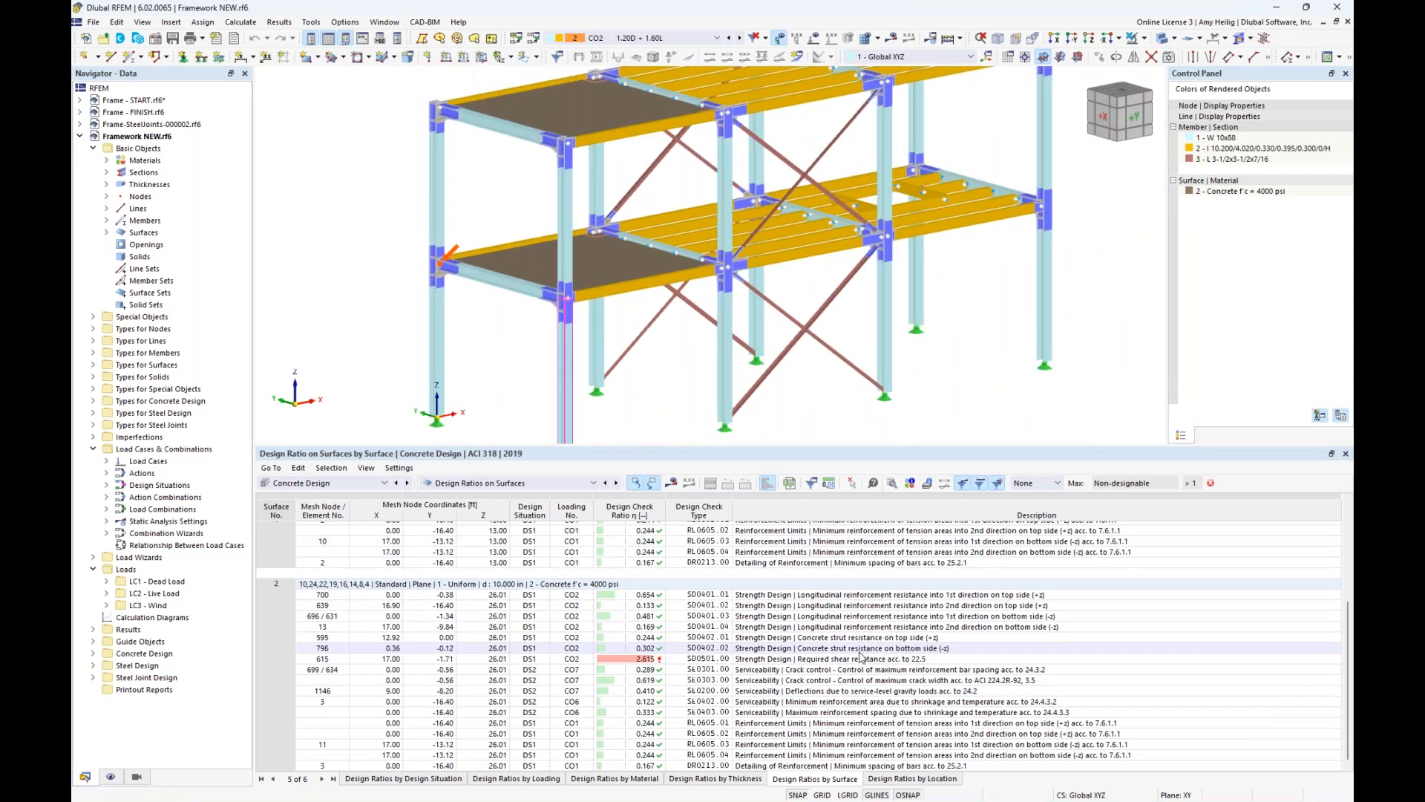
# - Reduce the height of the results table to enlarge the model area and view the whole framework from a more frontal angle
pyautogui.keyDown('ctrl'); pyautogui.moveTo(974, 383); pyautogui.dragTo(932, 375, button='middle'); pyautogui.keyUp('ctrl')
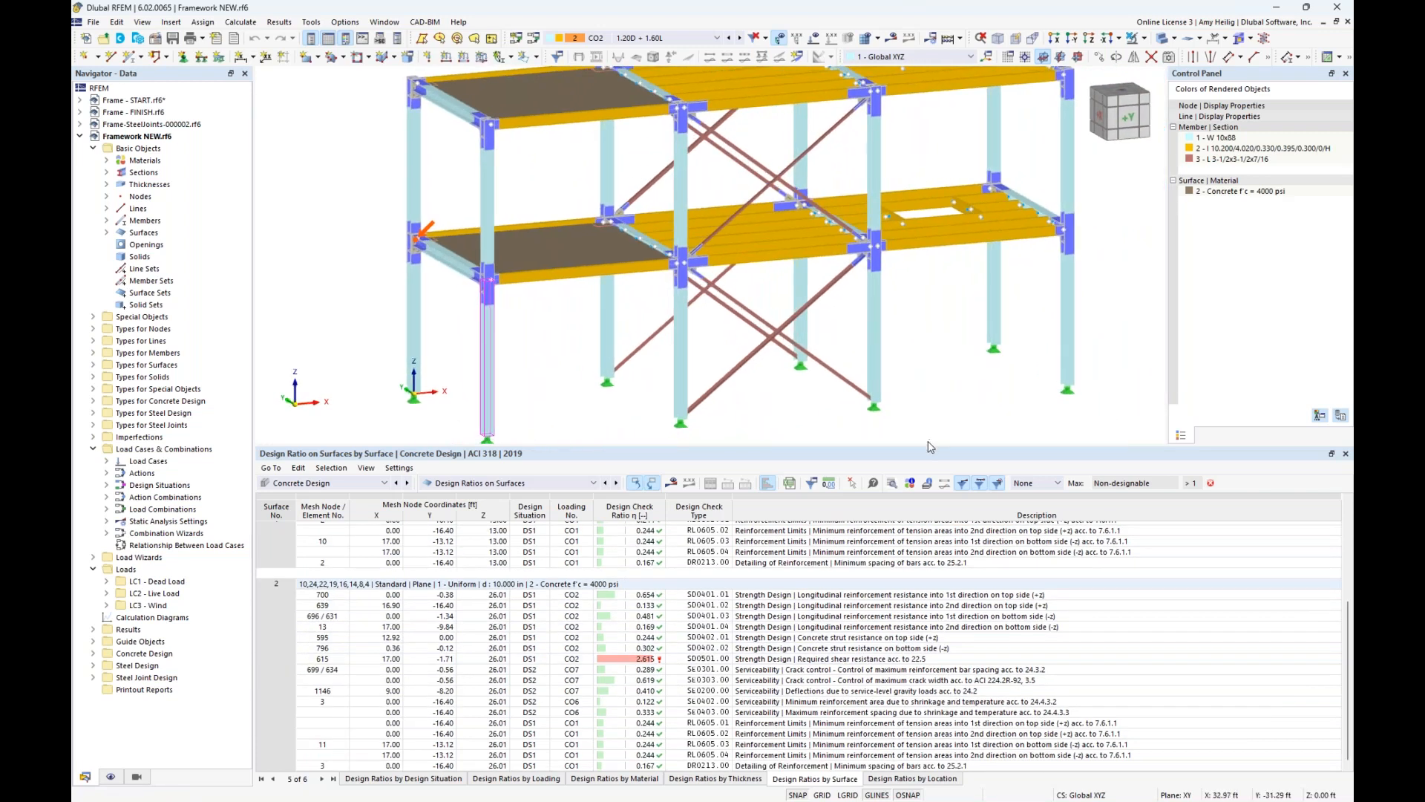
pyautogui.moveTo(928, 449); pyautogui.dragTo(928, 592)
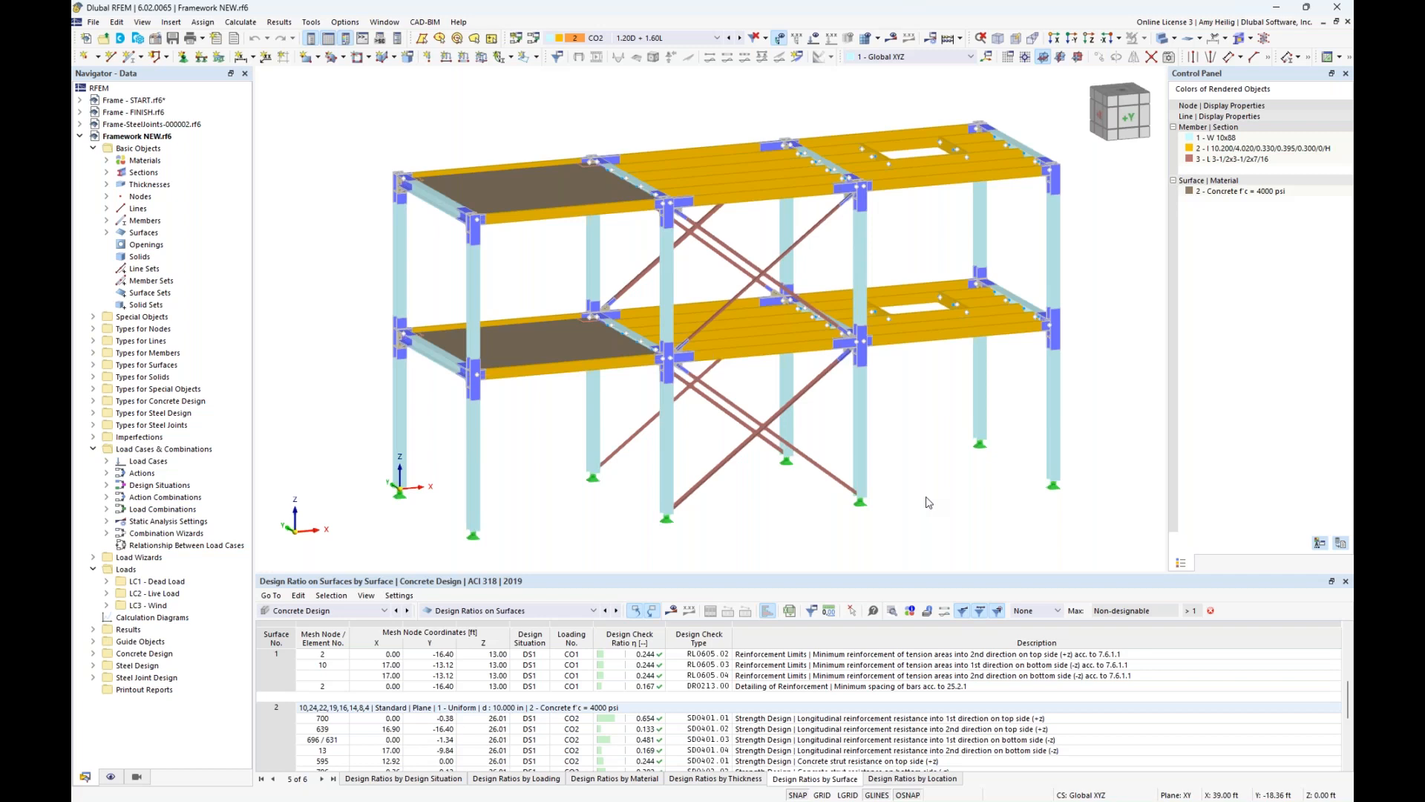
# - Switch to the PowerPoint slide show and advance to the slide on future developments of the Steel Joints add-on
pyautogui.press('super+Tab')
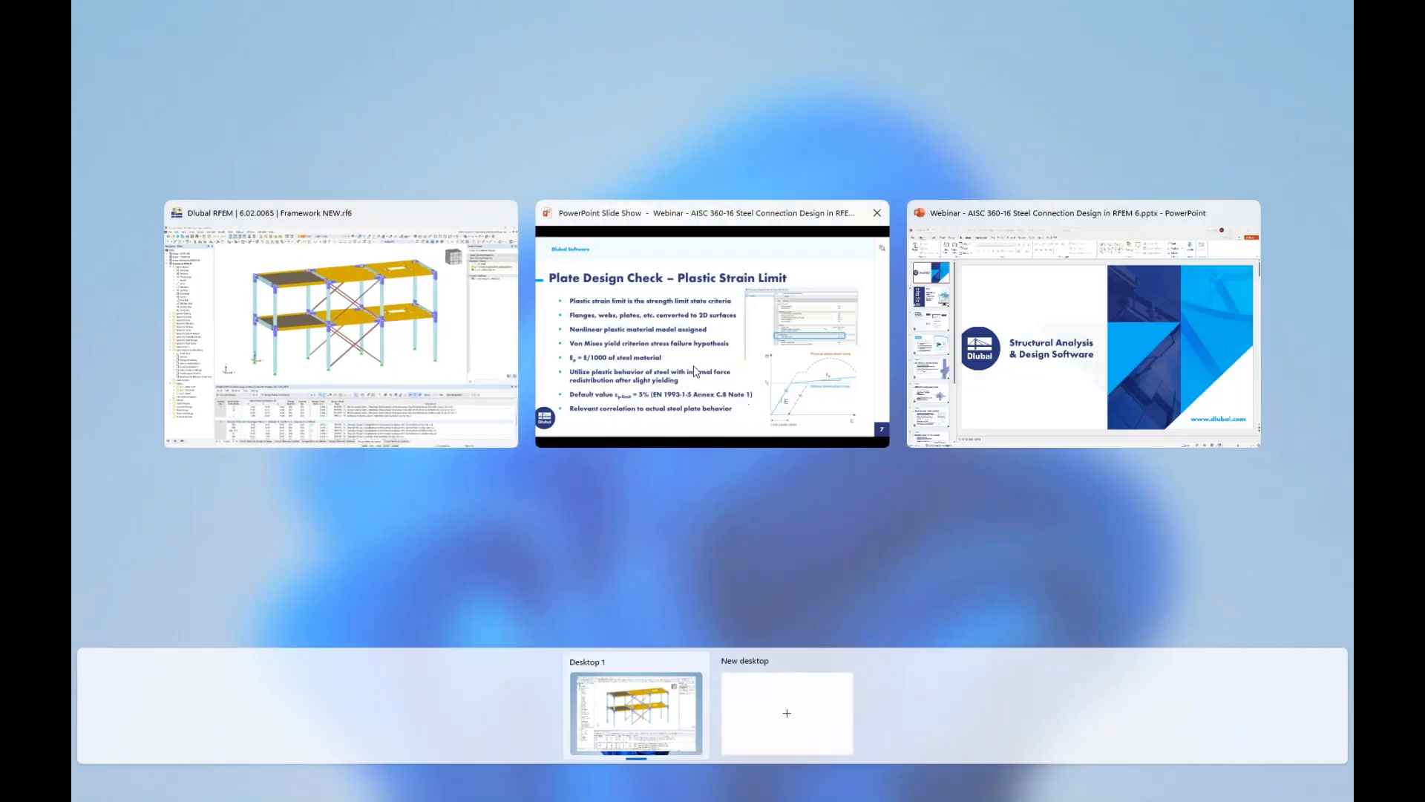
pyautogui.click(697, 371)
pyautogui.press('Right')
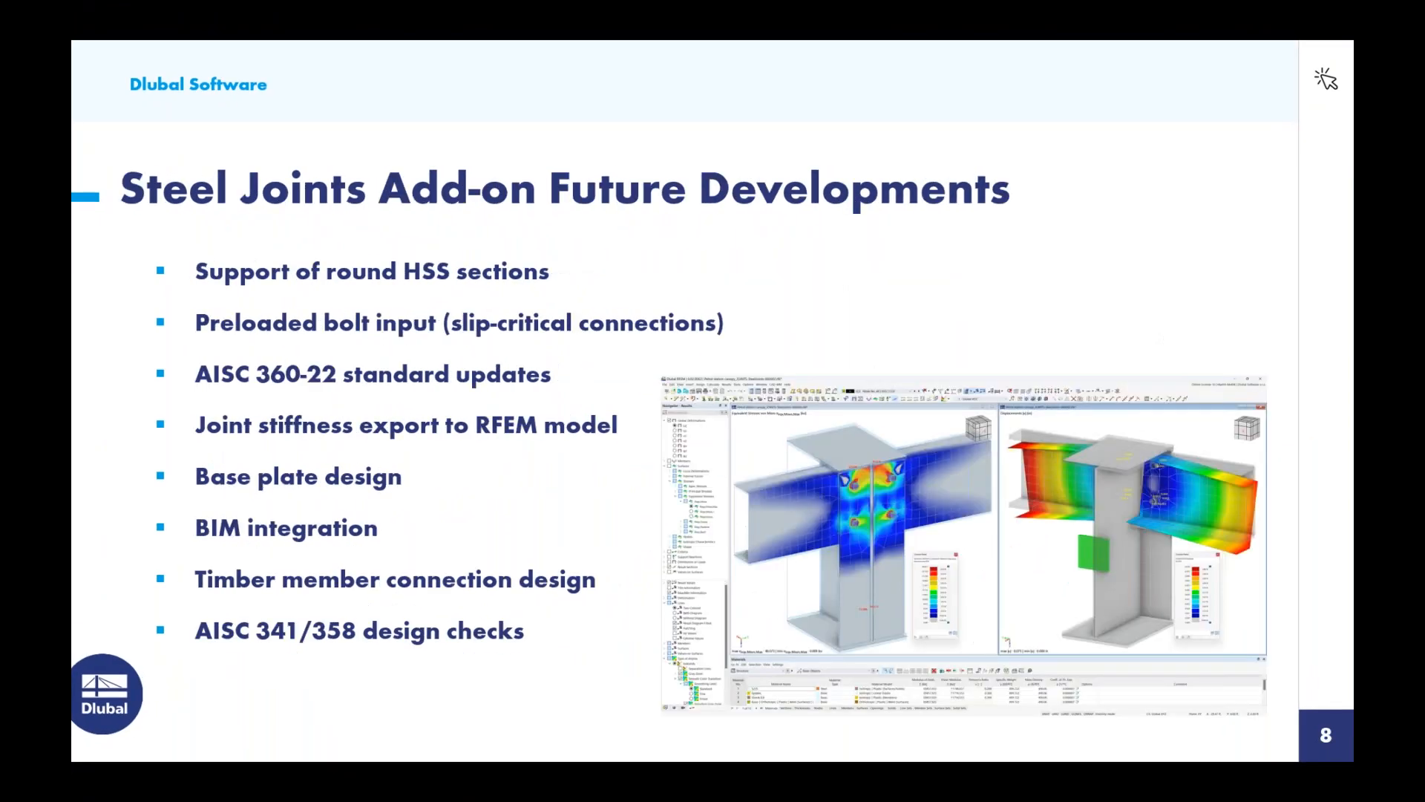